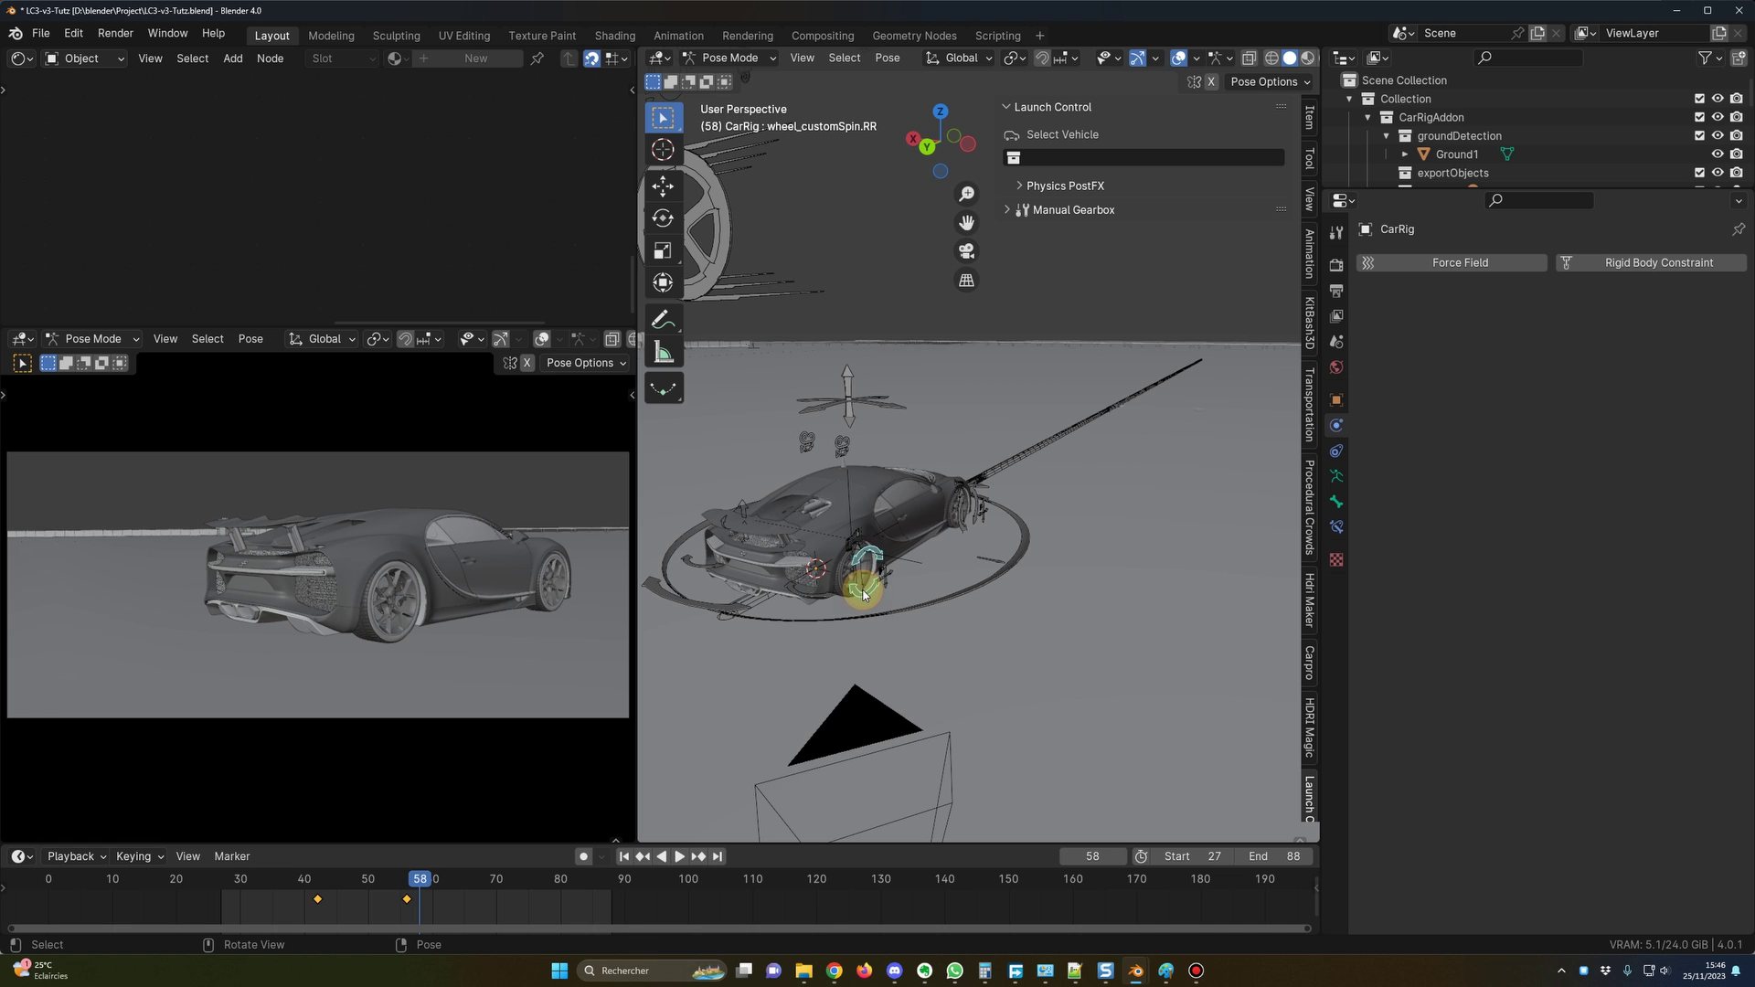
# Play the animation from frame 29 in an enlarged camera view to examine the rear wheel's spin.
pyautogui.press('KP_Decimal')
pyautogui.moveTo(862, 588); pyautogui.dragTo(480, 829, button='middle')
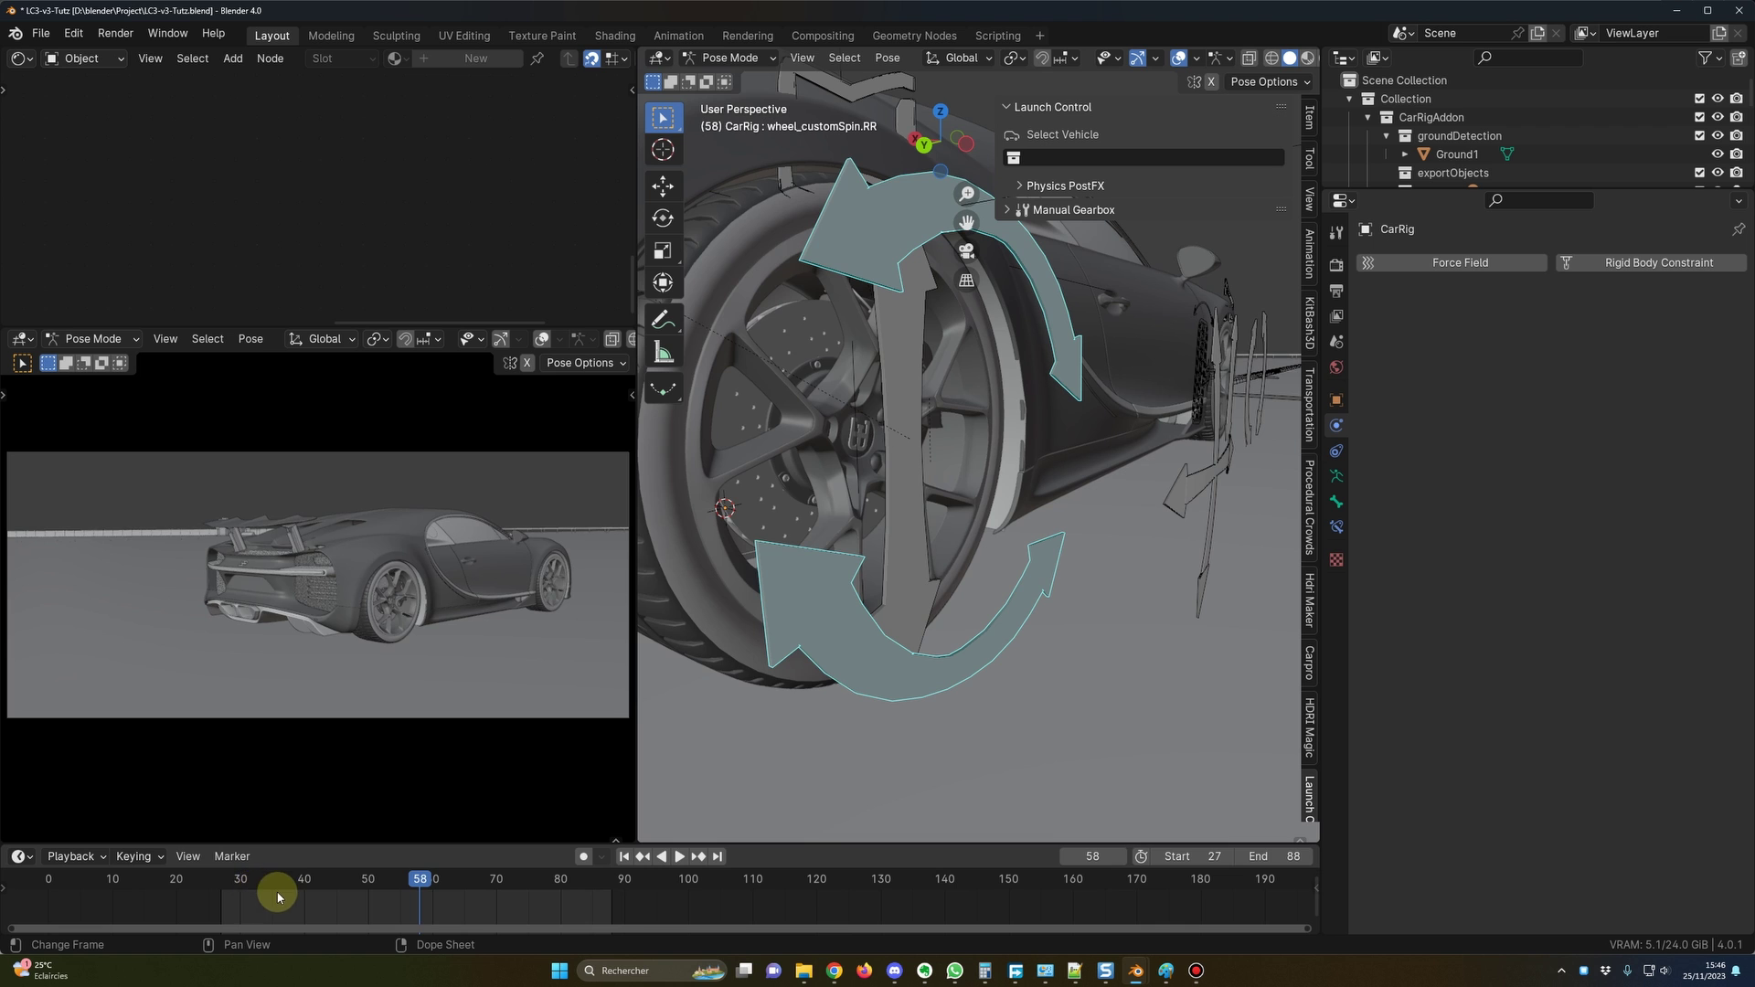
pyautogui.click(236, 889)
pyautogui.moveTo(635, 540); pyautogui.dragTo(909, 540)
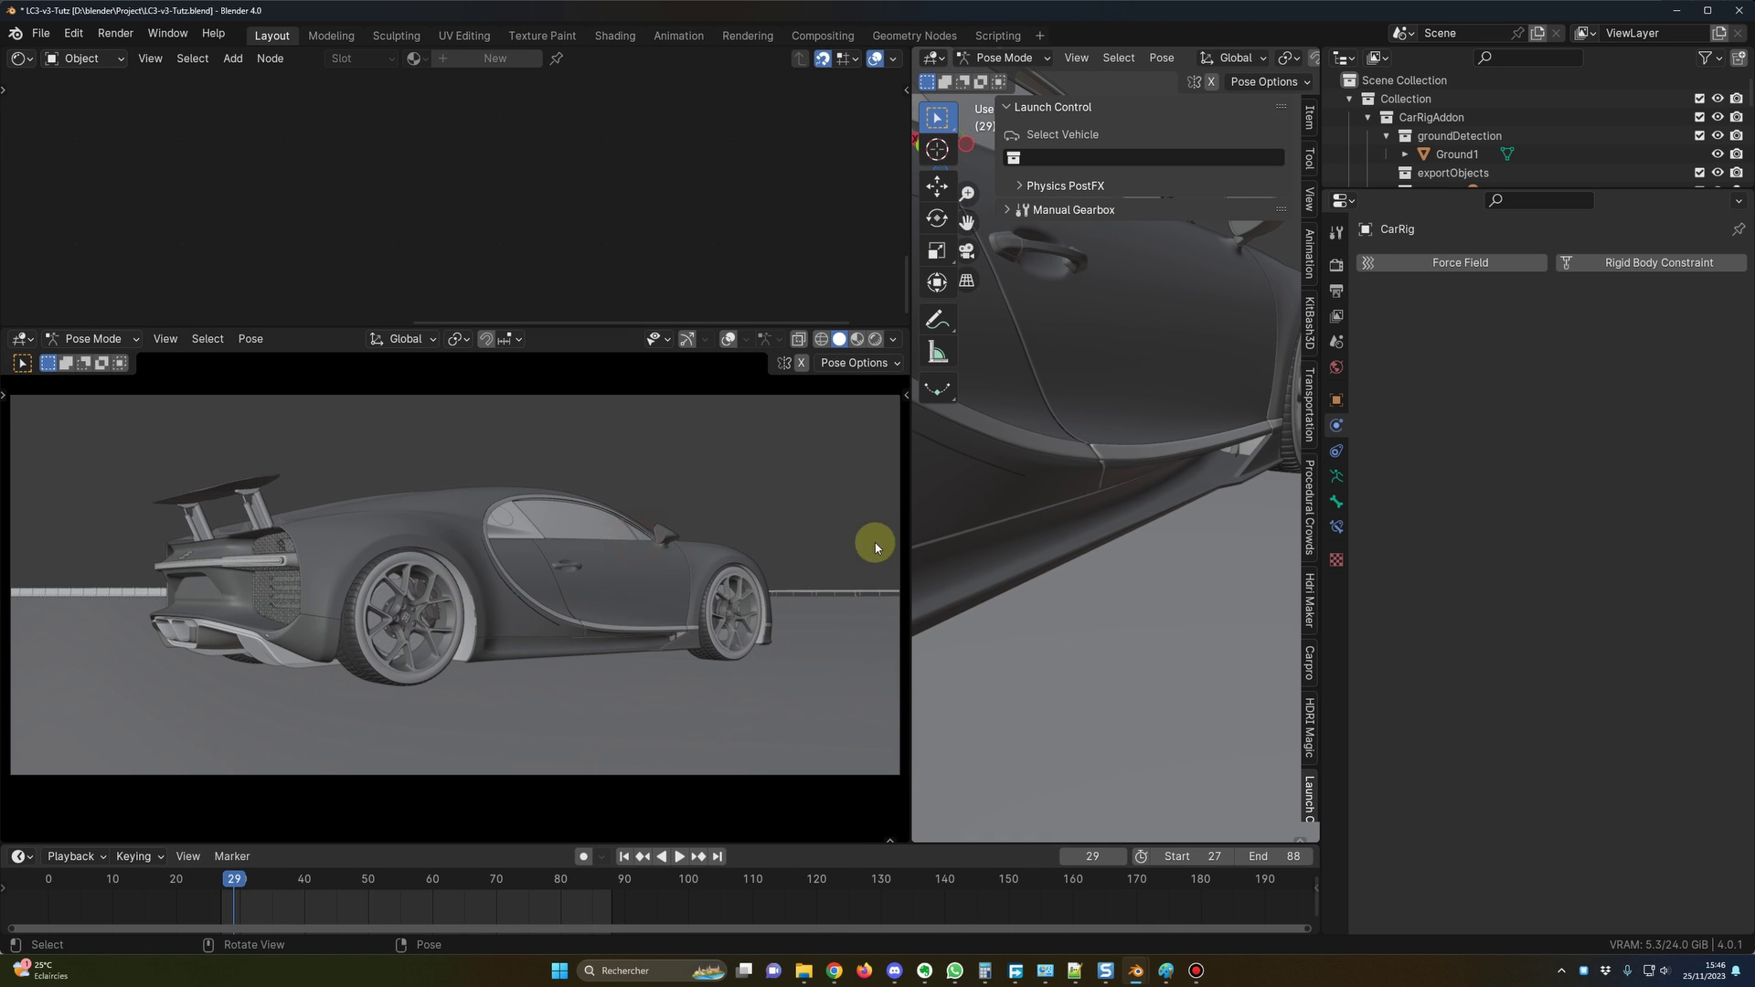
pyautogui.press('space')
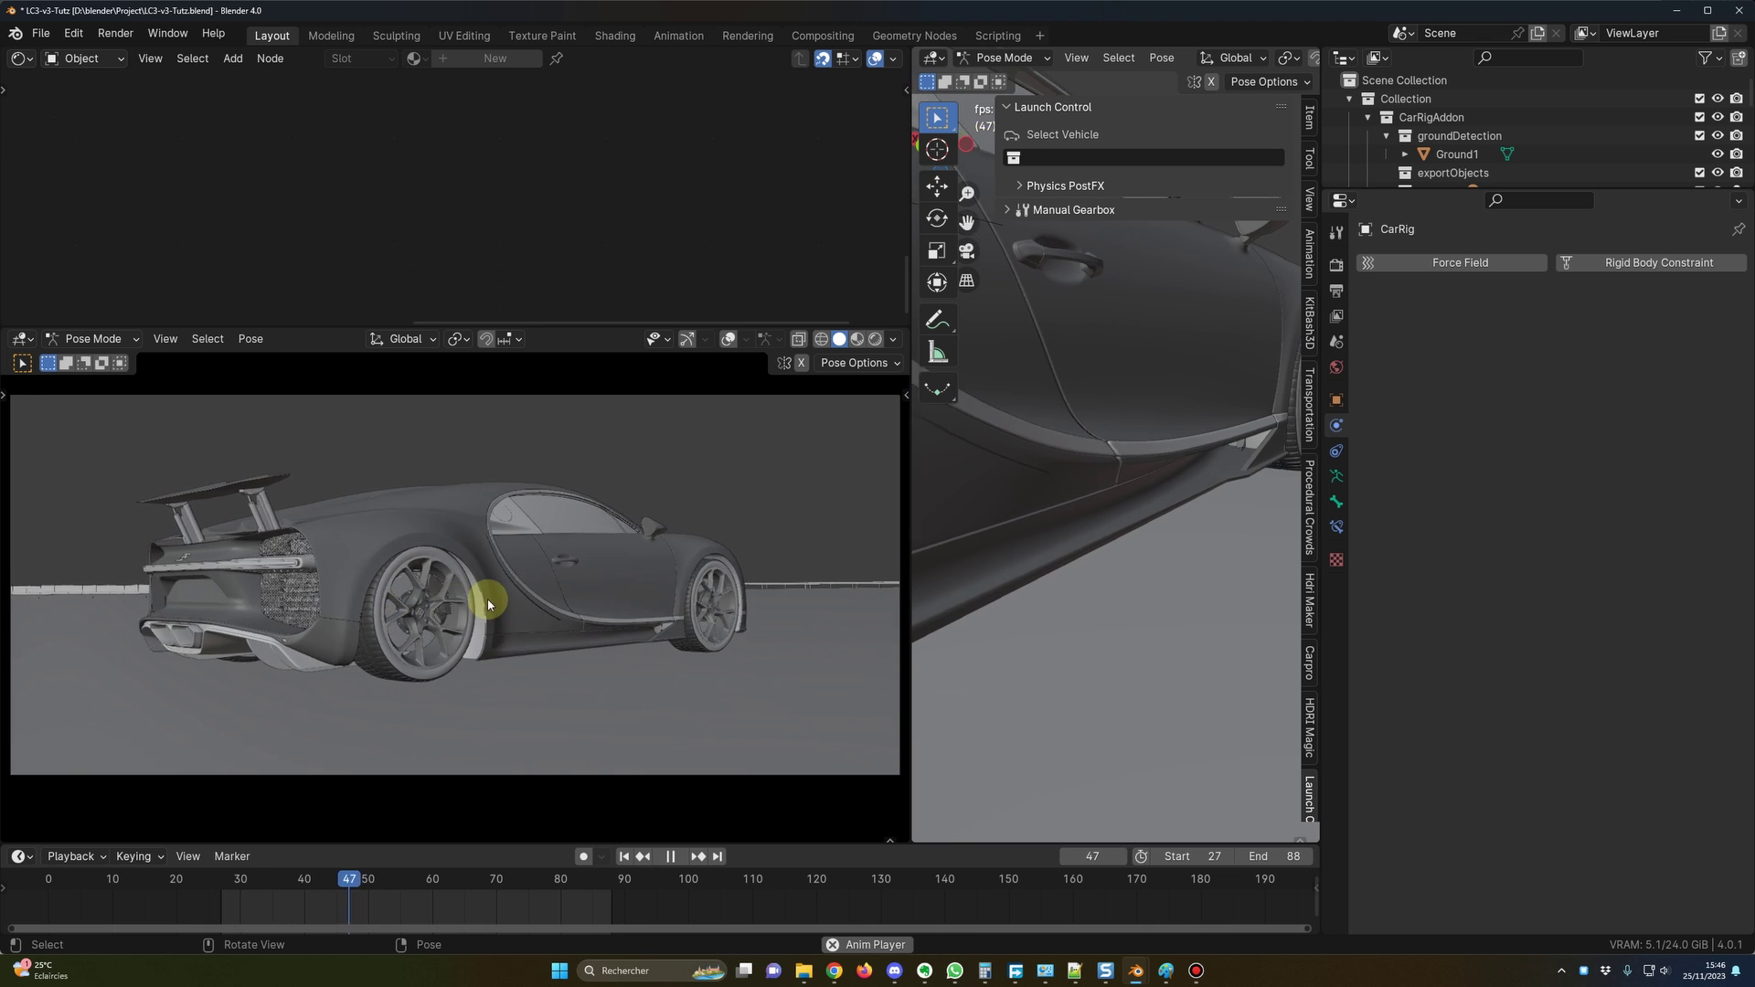
pyautogui.press('space')
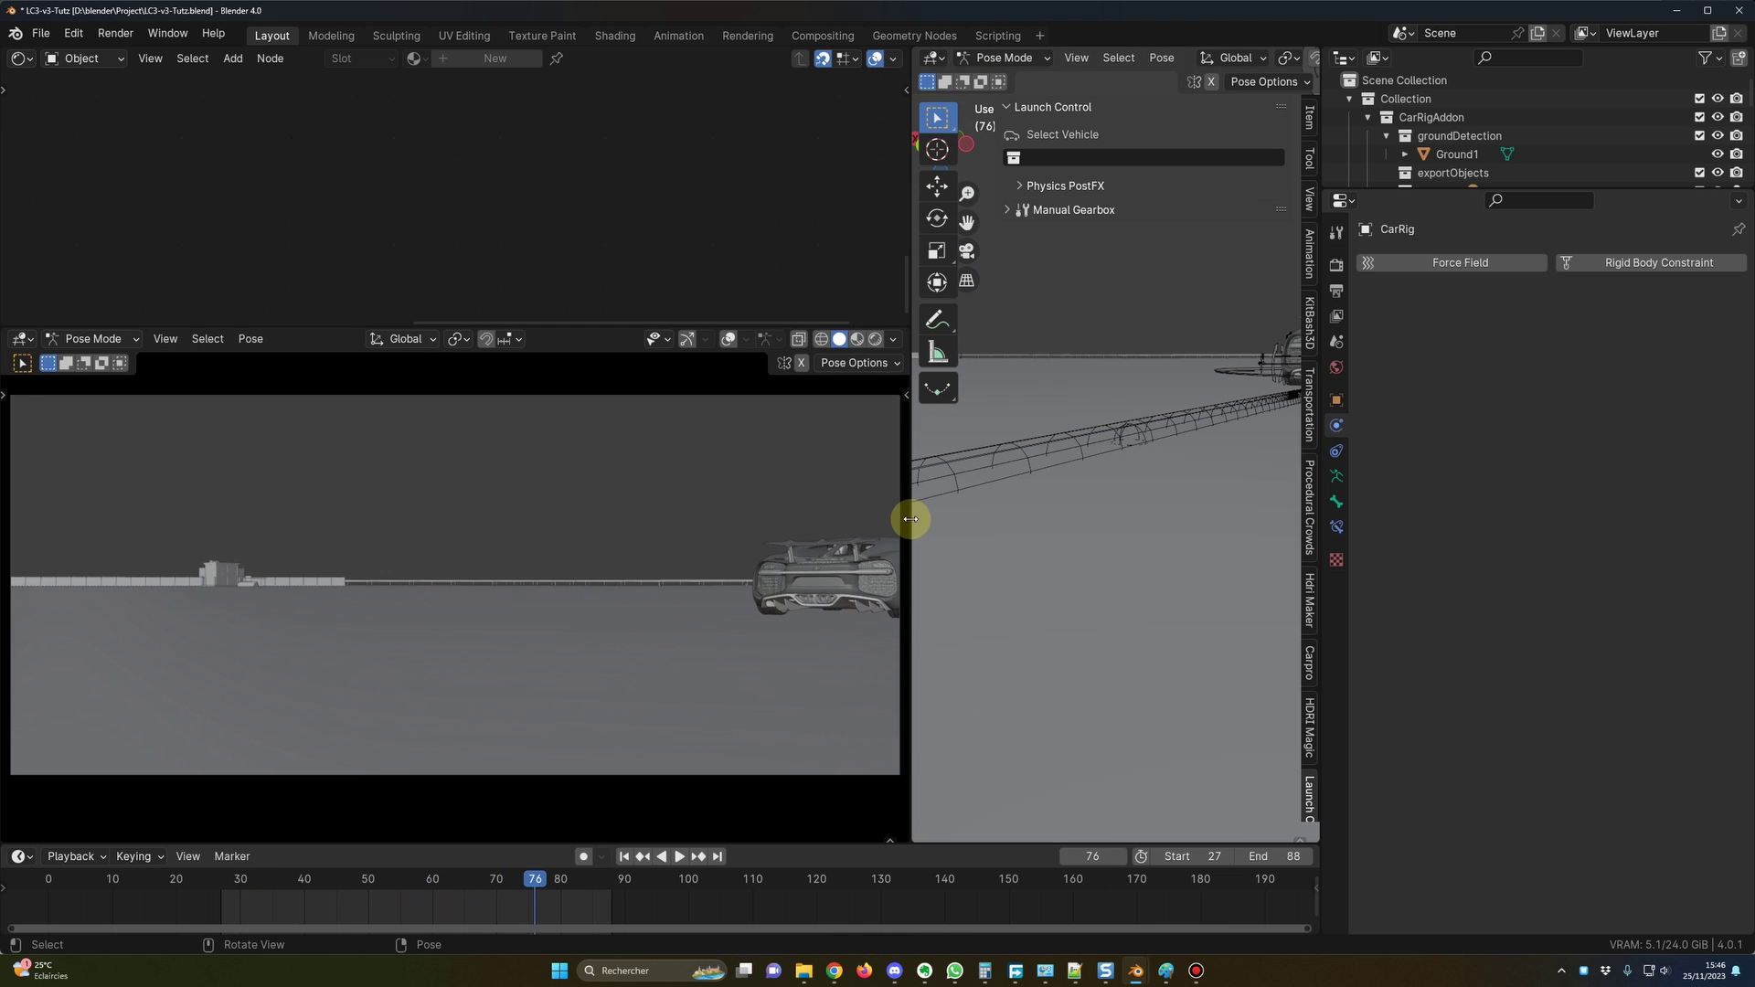
pyautogui.moveTo(913, 530); pyautogui.dragTo(538, 523)
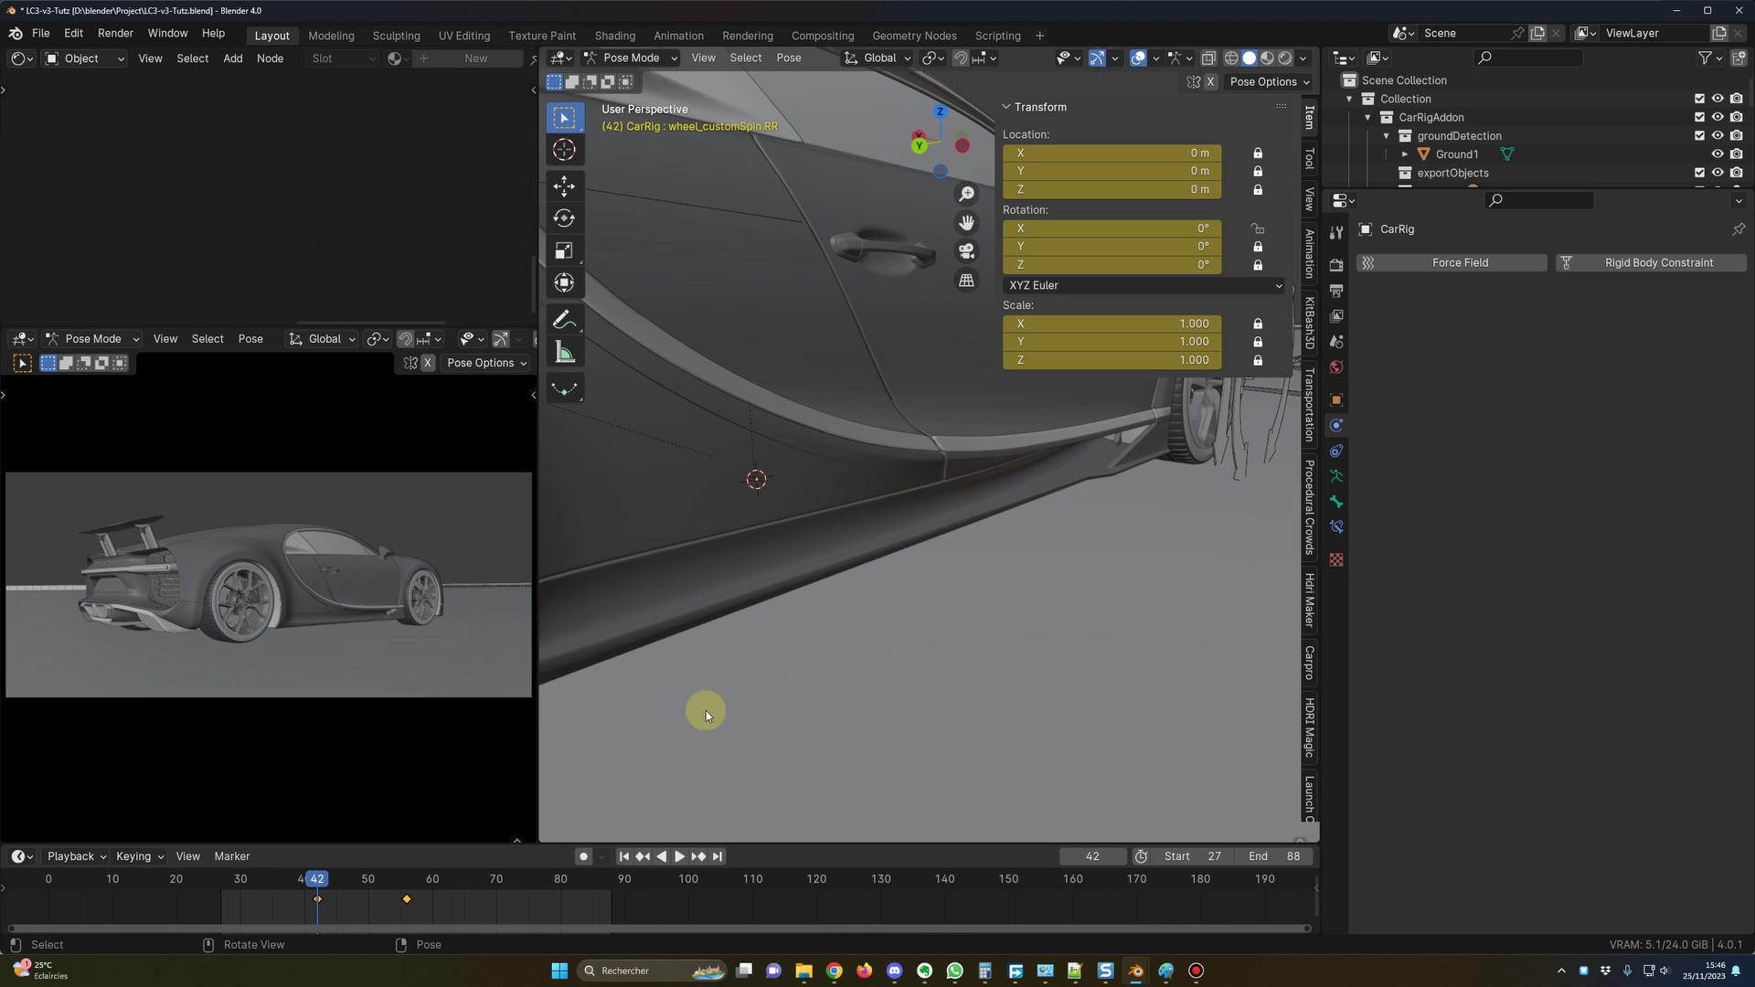
# Check the wheel spin control's X rotation at its frame 42 and frame 56 keyframes, and play back the animation.
pyautogui.click(316, 880)
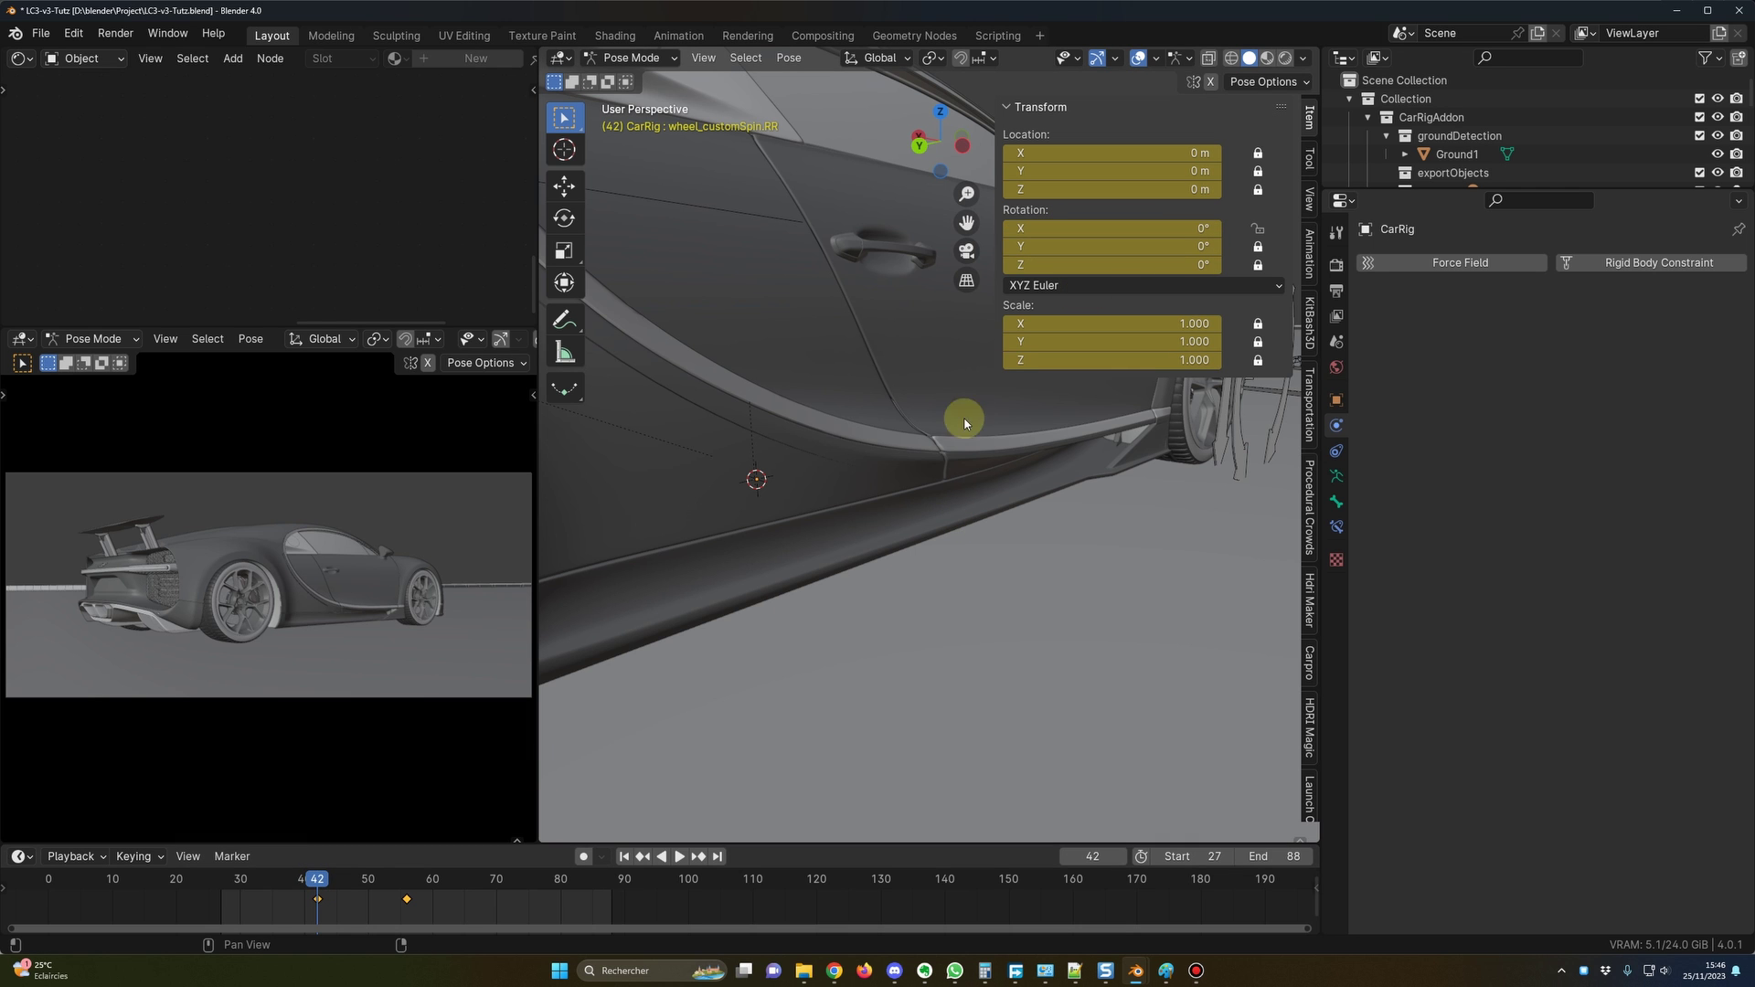
pyautogui.moveTo(384, 879)
pyautogui.mouseDown()
pyautogui.moveTo(344, 879)
pyautogui.moveTo(407, 879)
pyautogui.mouseUp()
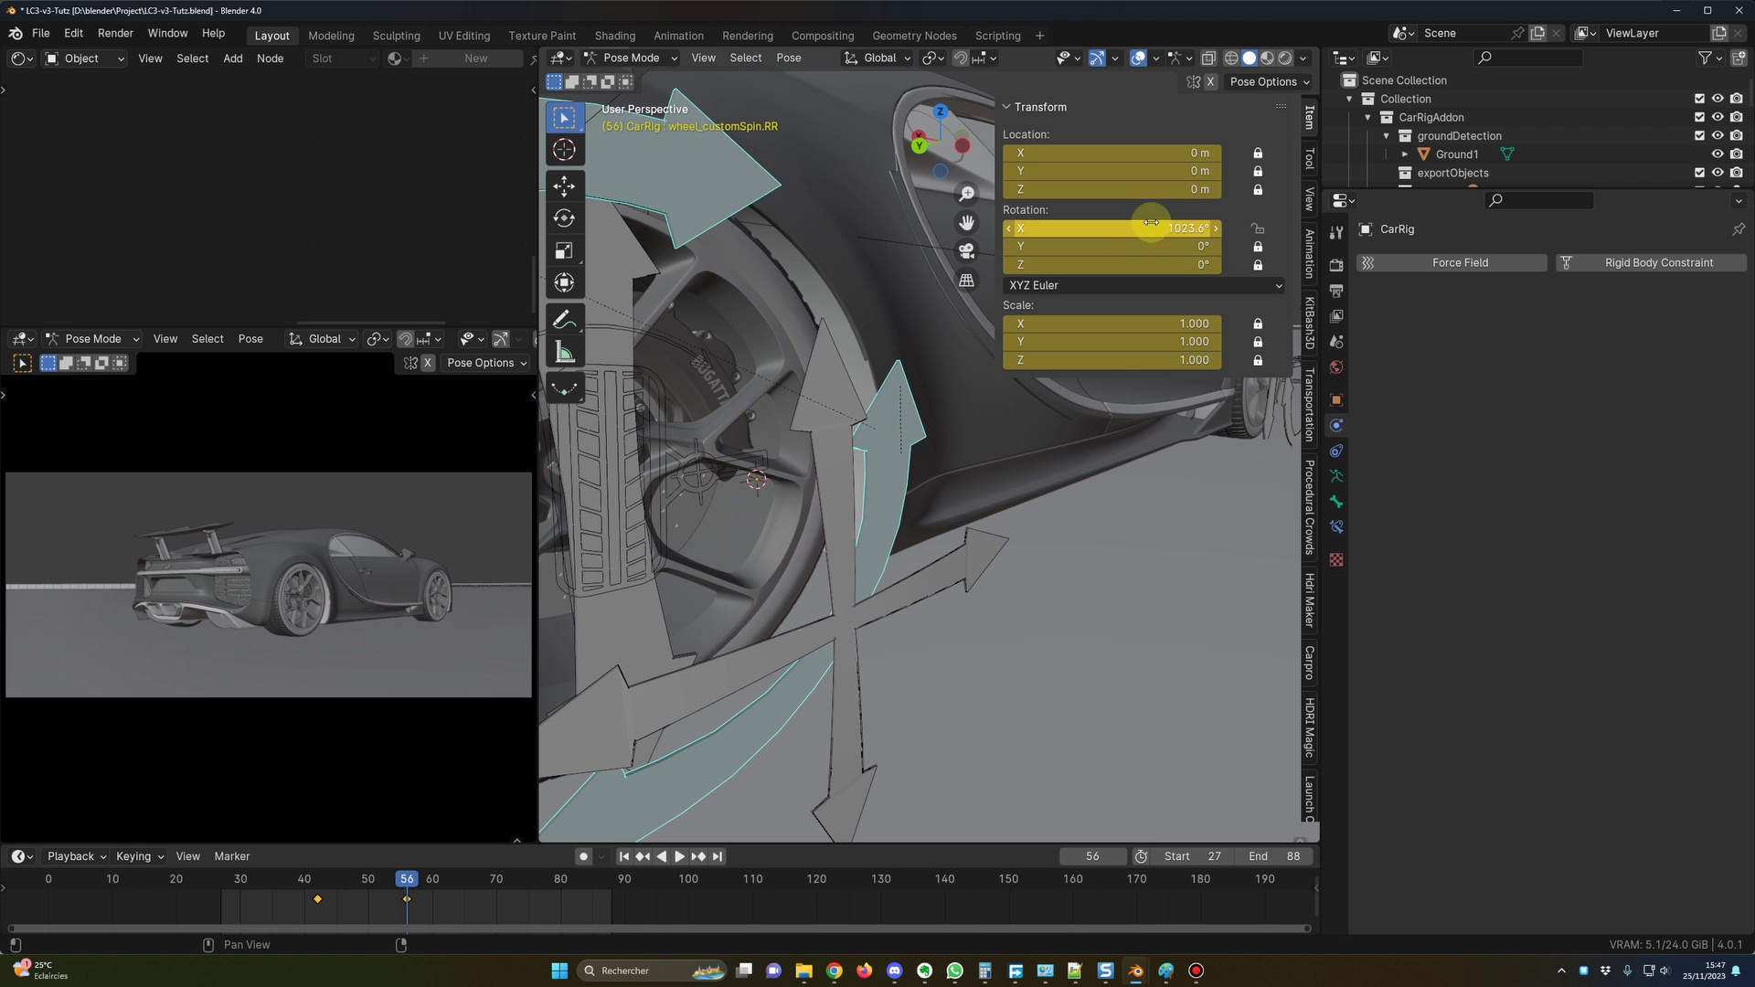
pyautogui.scroll(-4, 956, 451)
pyautogui.press('space')
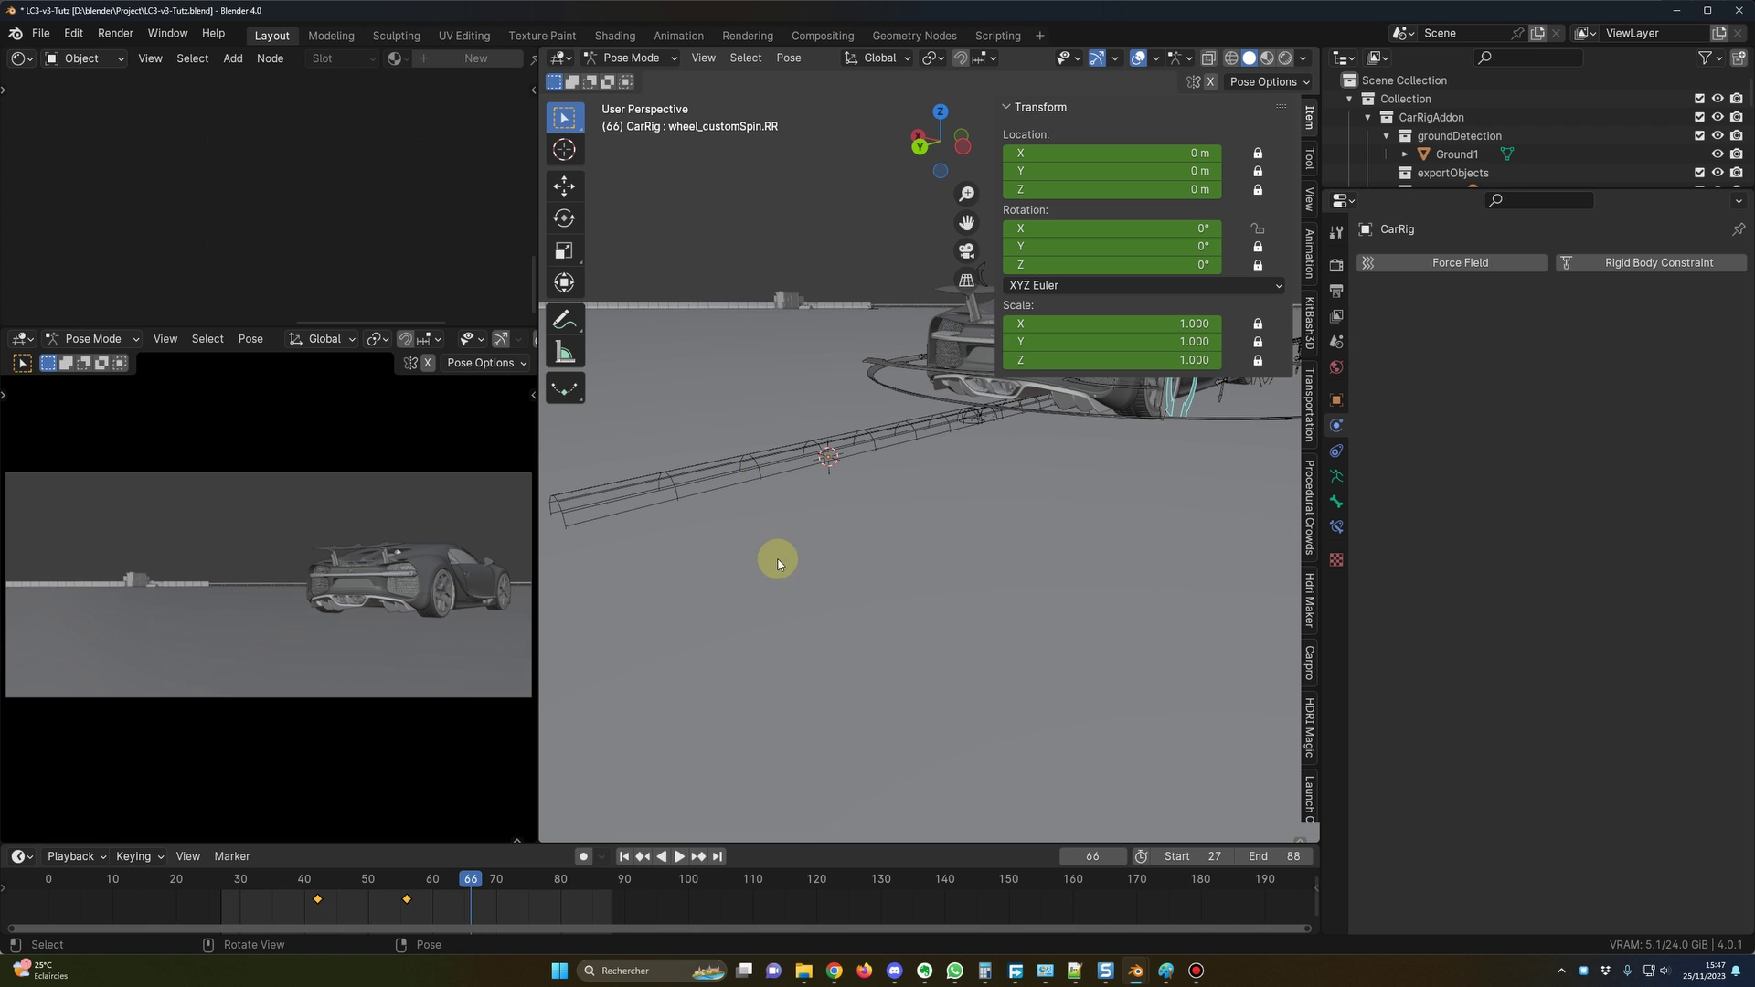
pyautogui.moveTo(780, 560); pyautogui.dragTo(784, 566, button='middle')
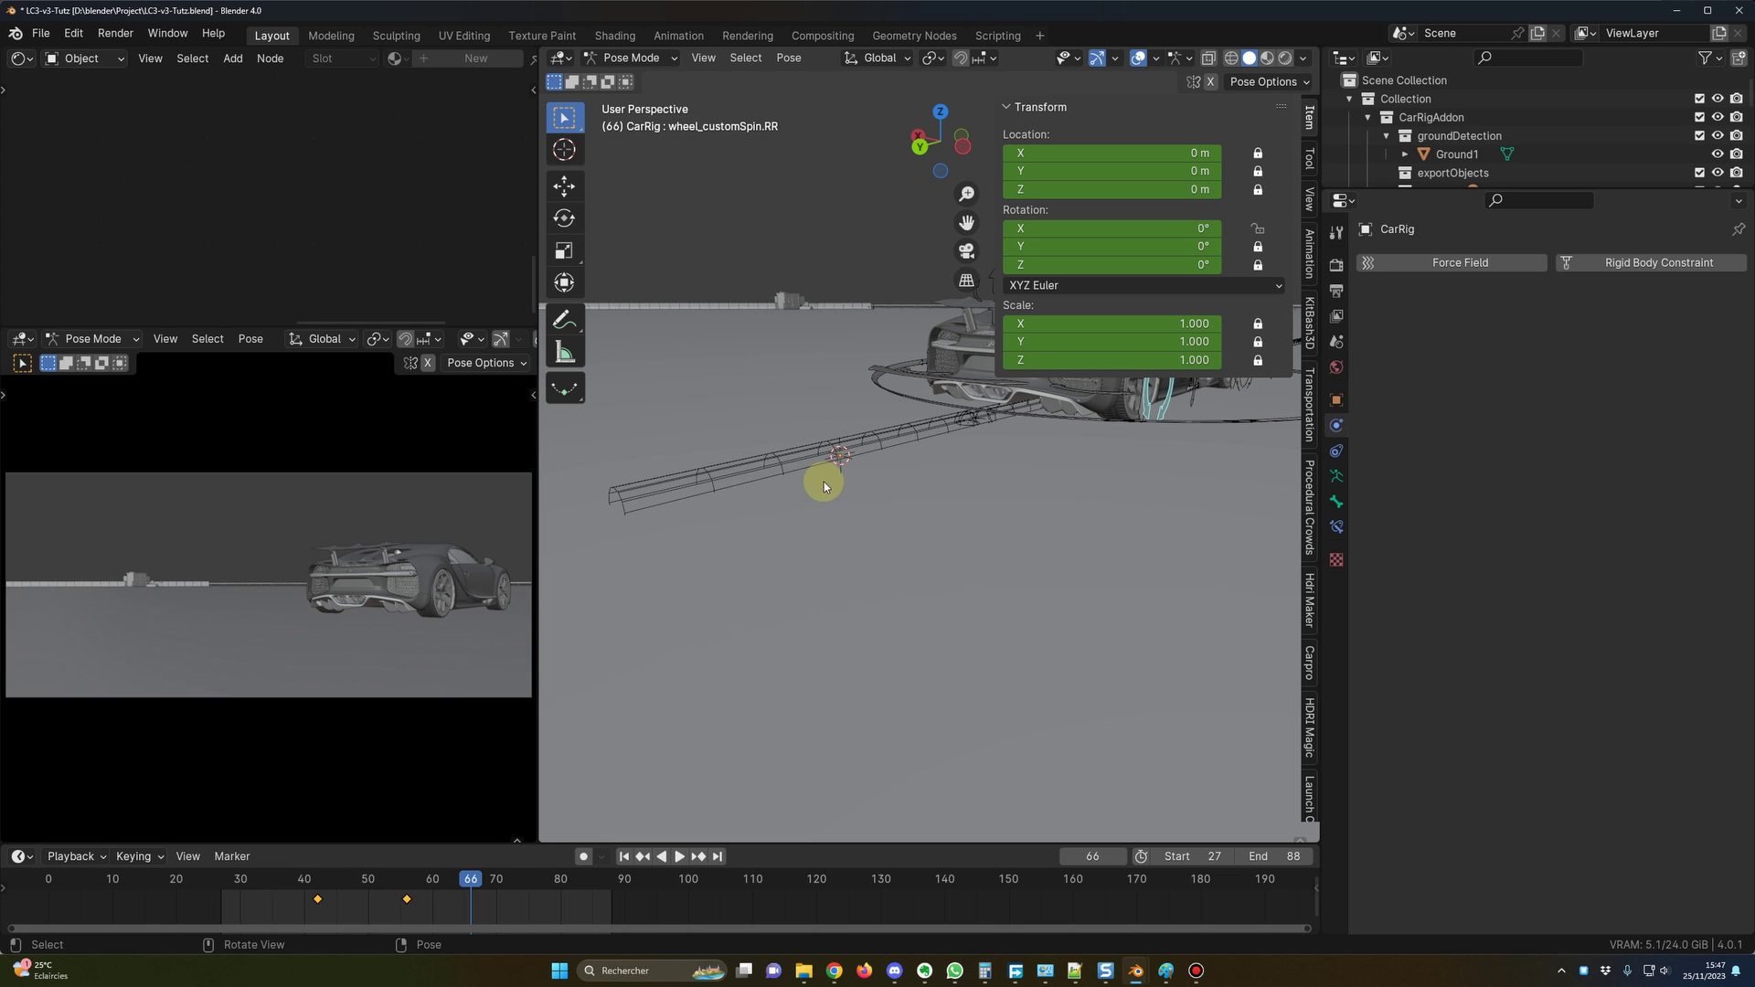
# Switch to Paint and sketch a small circle with two wavy trails rising from it.
pyautogui.hotkey('alt', 'Tab')
pyautogui.moveTo(692, 632); pyautogui.dragTo(715, 665)
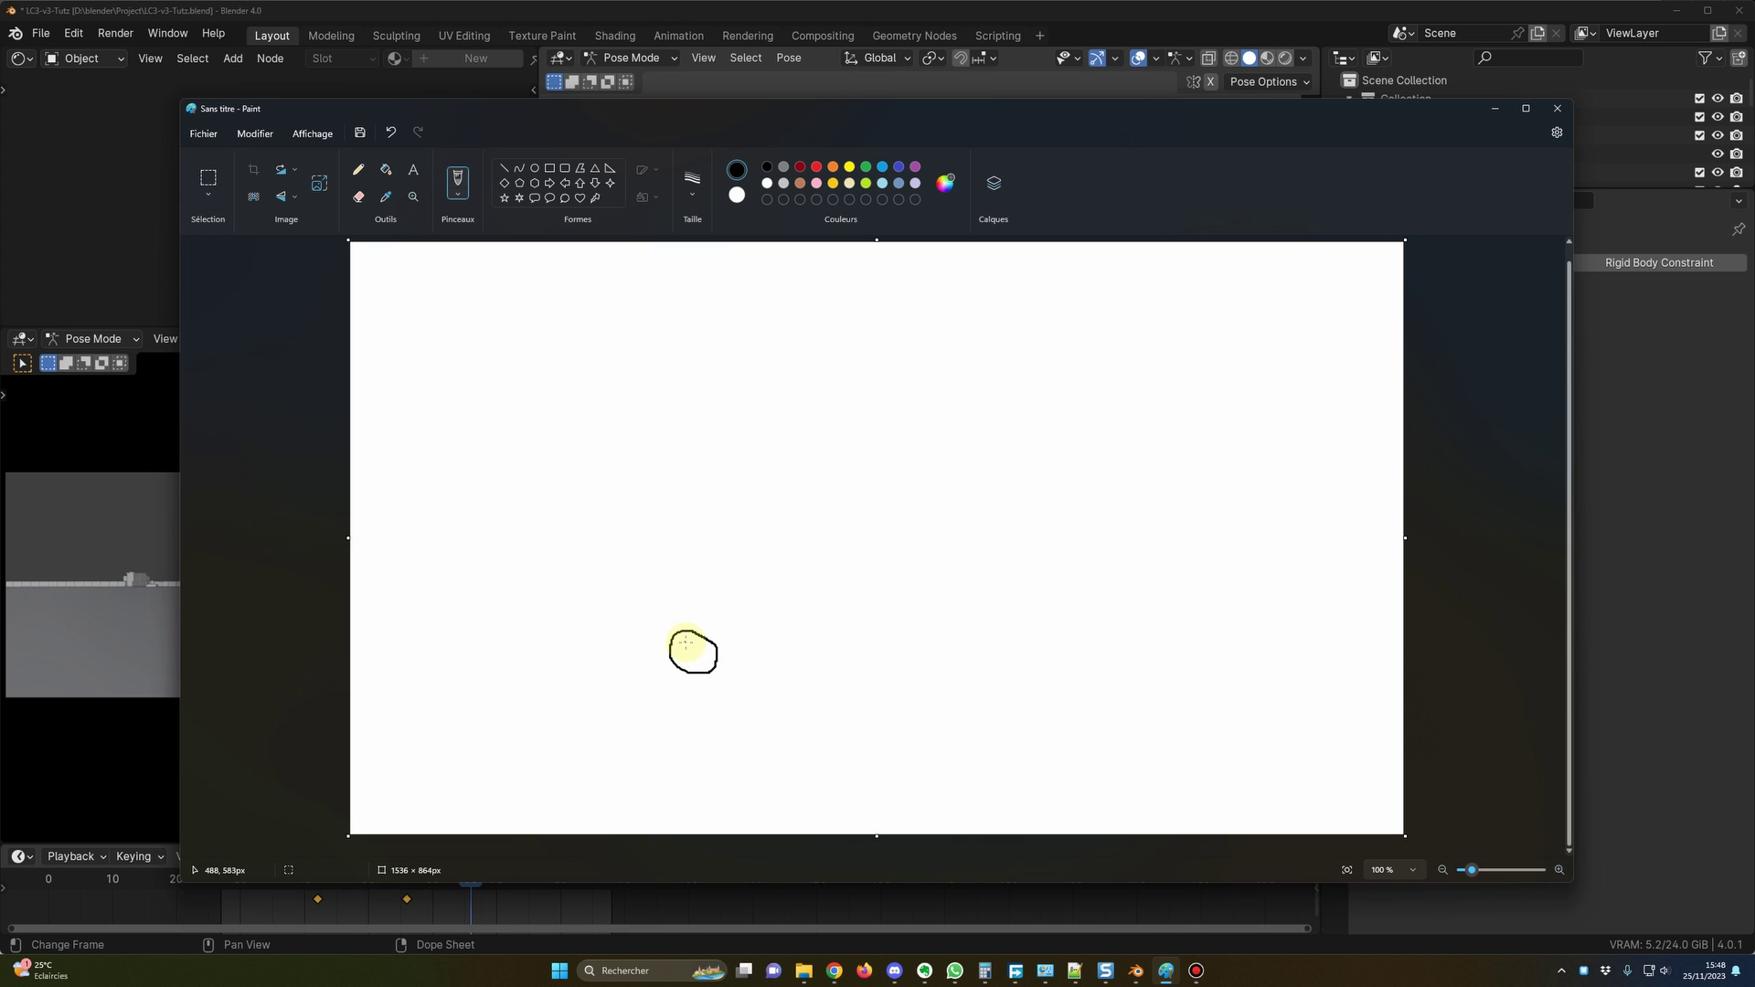
pyautogui.moveTo(689, 644); pyautogui.dragTo(695, 496)
pyautogui.moveTo(695, 631)
pyautogui.mouseDown()
pyautogui.moveTo(726, 554)
pyautogui.moveTo(729, 463)
pyautogui.moveTo(759, 561)
pyautogui.moveTo(718, 631)
pyautogui.moveTo(699, 503)
pyautogui.mouseUp()
pyautogui.hotkey('ctrl', 'z')
pyautogui.hotkey('ctrl', 'z')
pyautogui.hotkey('ctrl', 'z')
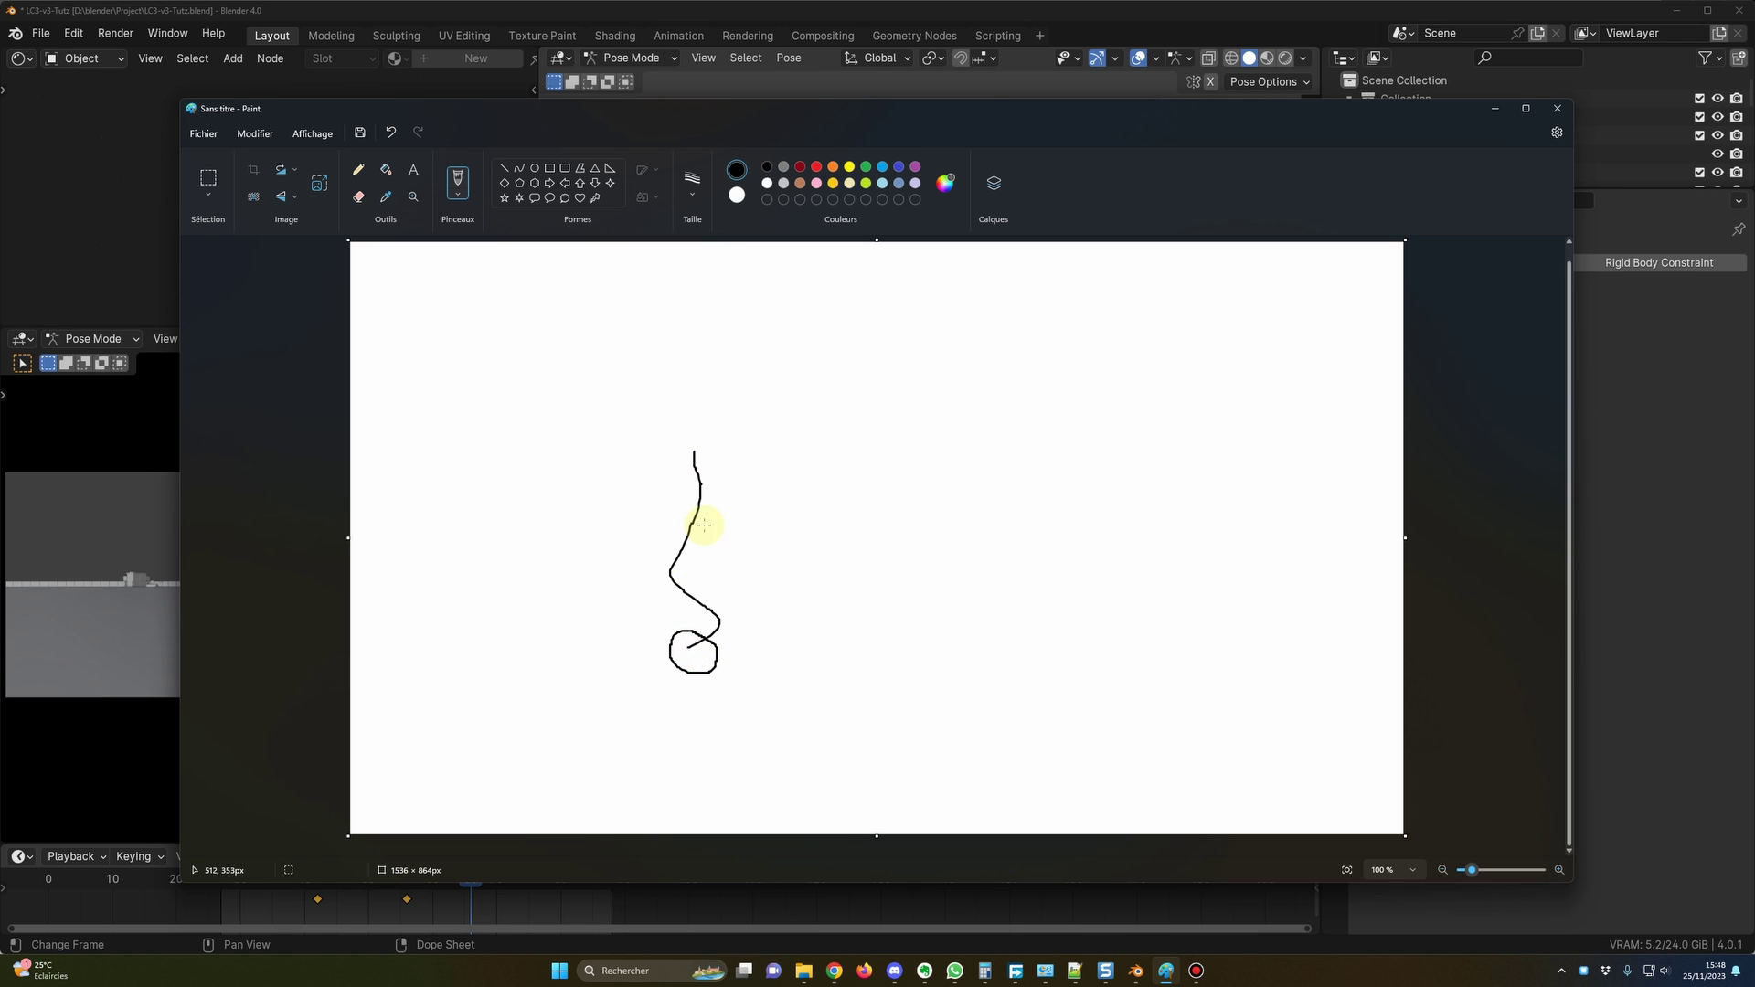
pyautogui.moveTo(696, 653)
pyautogui.mouseDown()
pyautogui.moveTo(715, 563)
pyautogui.moveTo(697, 451)
pyautogui.mouseUp()
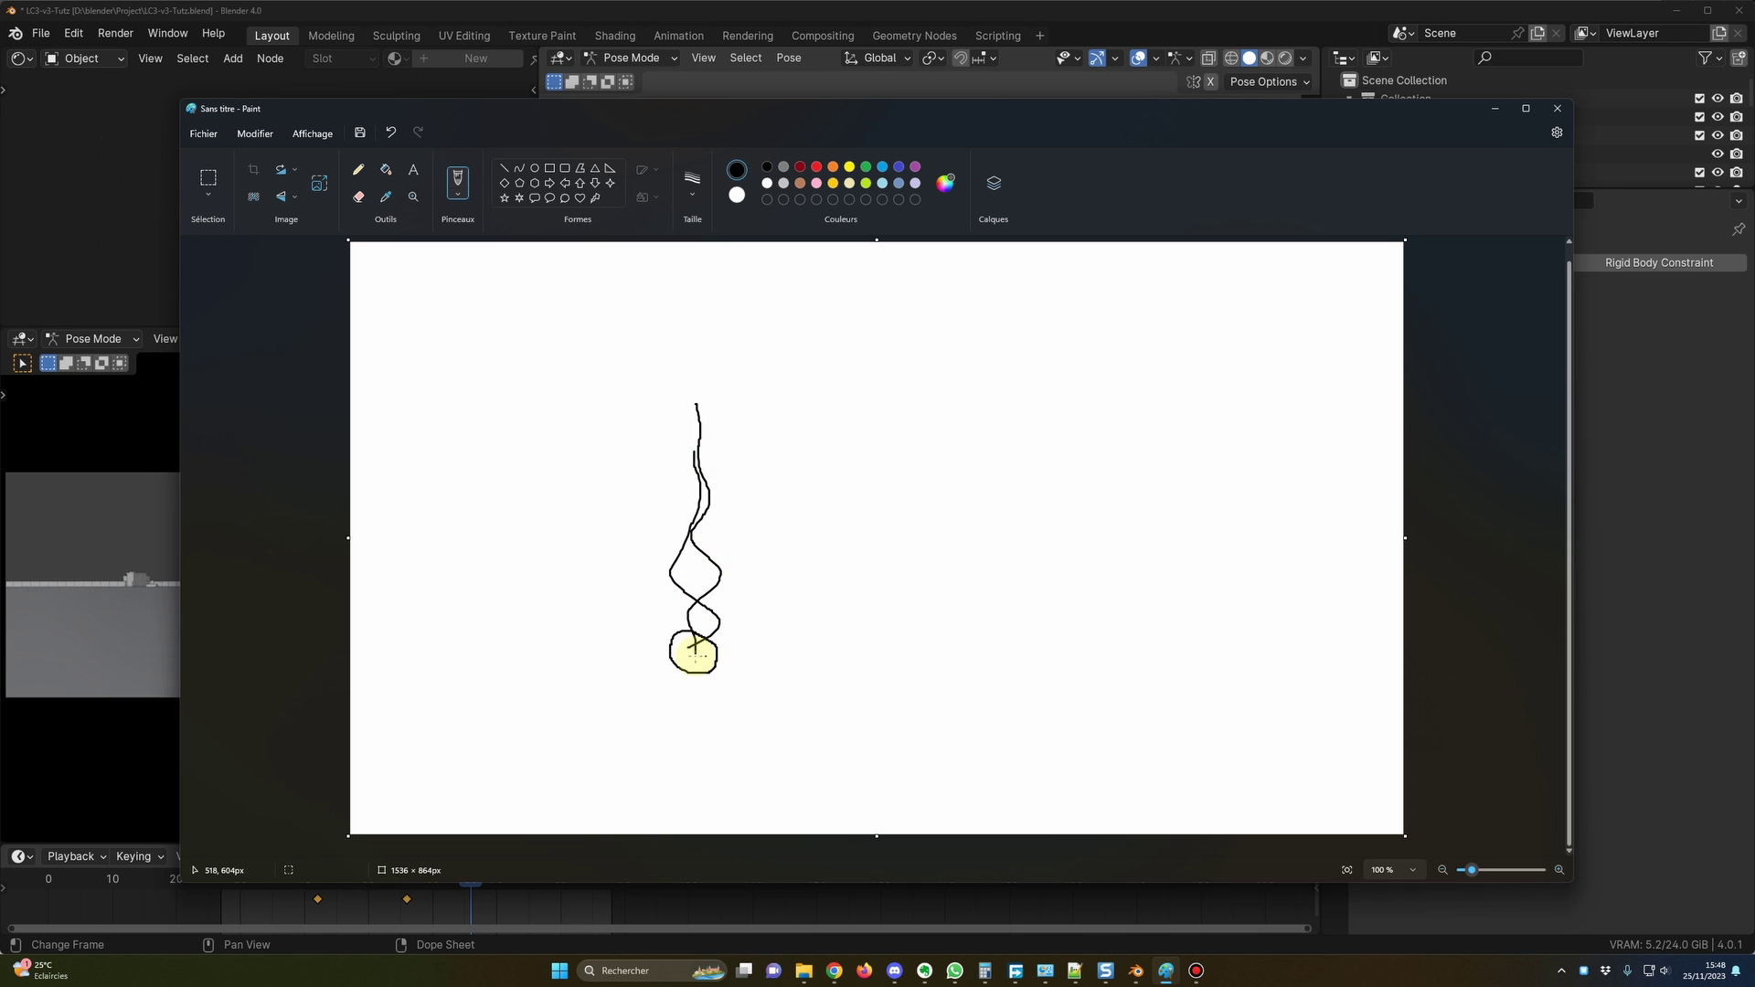
# Draw a large square enclosing the circle and its trails, and add a third wavy trail reaching the square's upper edge.
pyautogui.moveTo(696, 653)
pyautogui.mouseDown()
pyautogui.moveTo(793, 616)
pyautogui.moveTo(927, 604)
pyautogui.mouseUp()
pyautogui.hotkey('ctrl', 'z')
pyautogui.moveTo(570, 366); pyautogui.dragTo(576, 702)
pyautogui.moveTo(571, 363)
pyautogui.mouseDown()
pyautogui.moveTo(813, 366)
pyautogui.moveTo(926, 396)
pyautogui.moveTo(910, 672)
pyautogui.moveTo(823, 708)
pyautogui.moveTo(576, 704)
pyautogui.mouseUp()
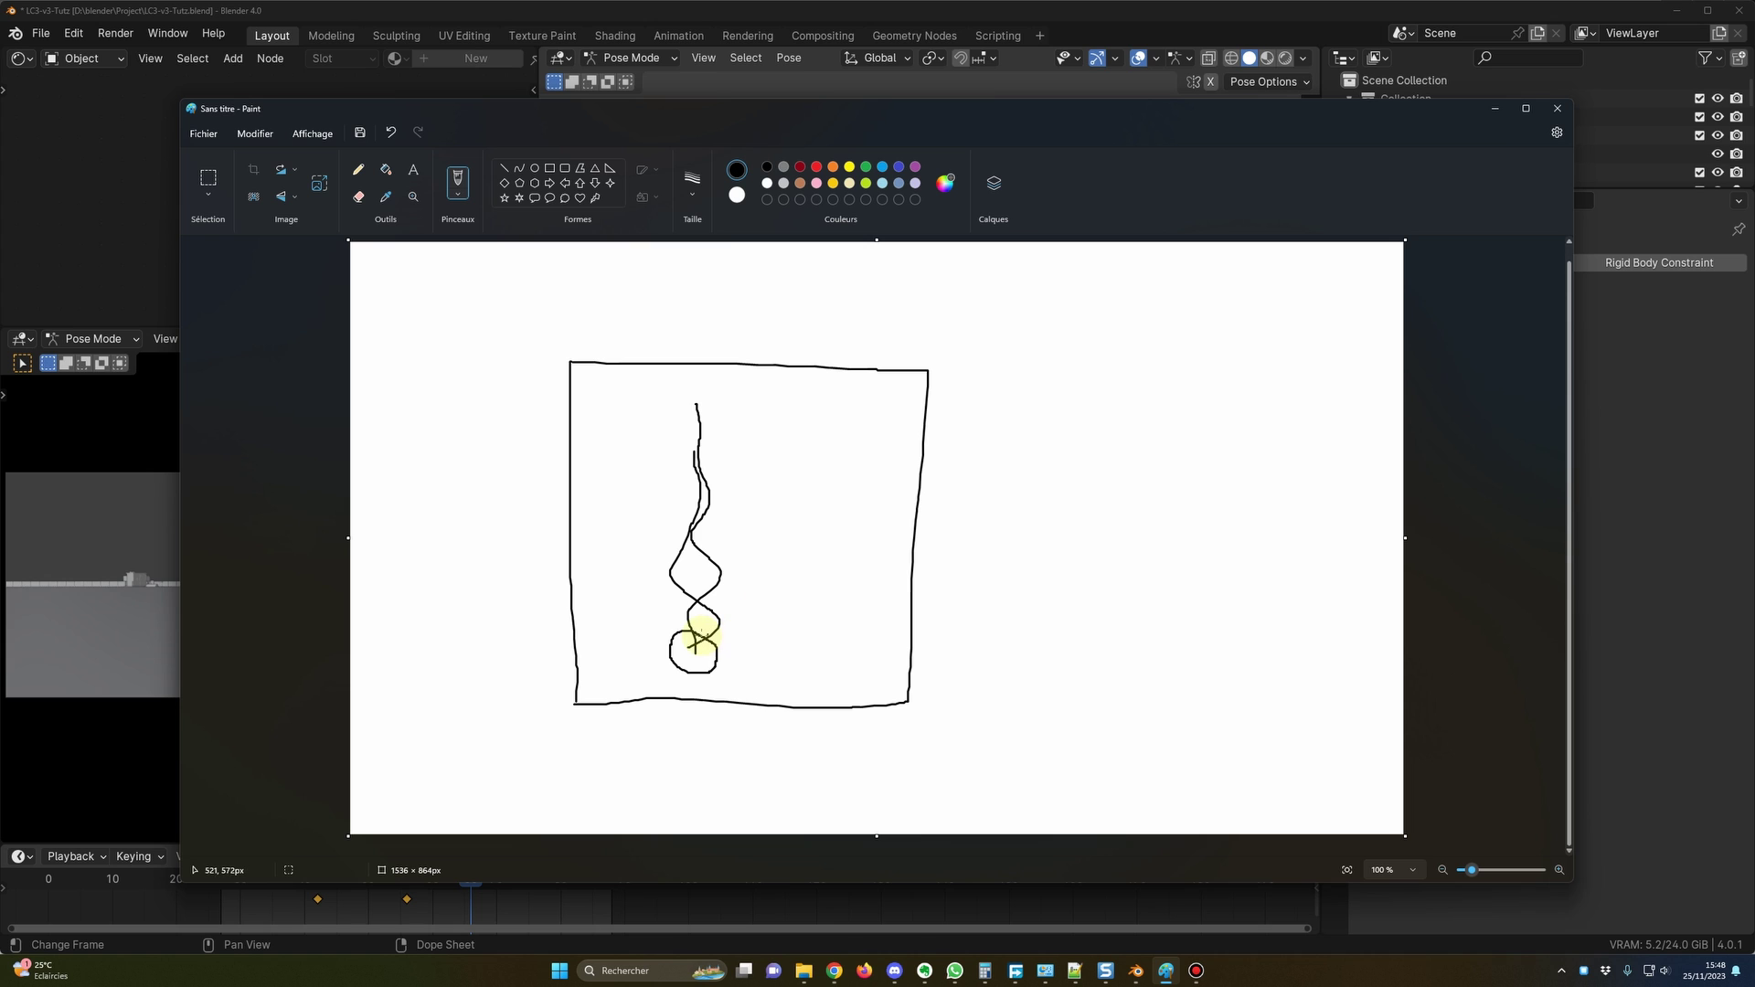
pyautogui.moveTo(696, 640); pyautogui.dragTo(713, 423)
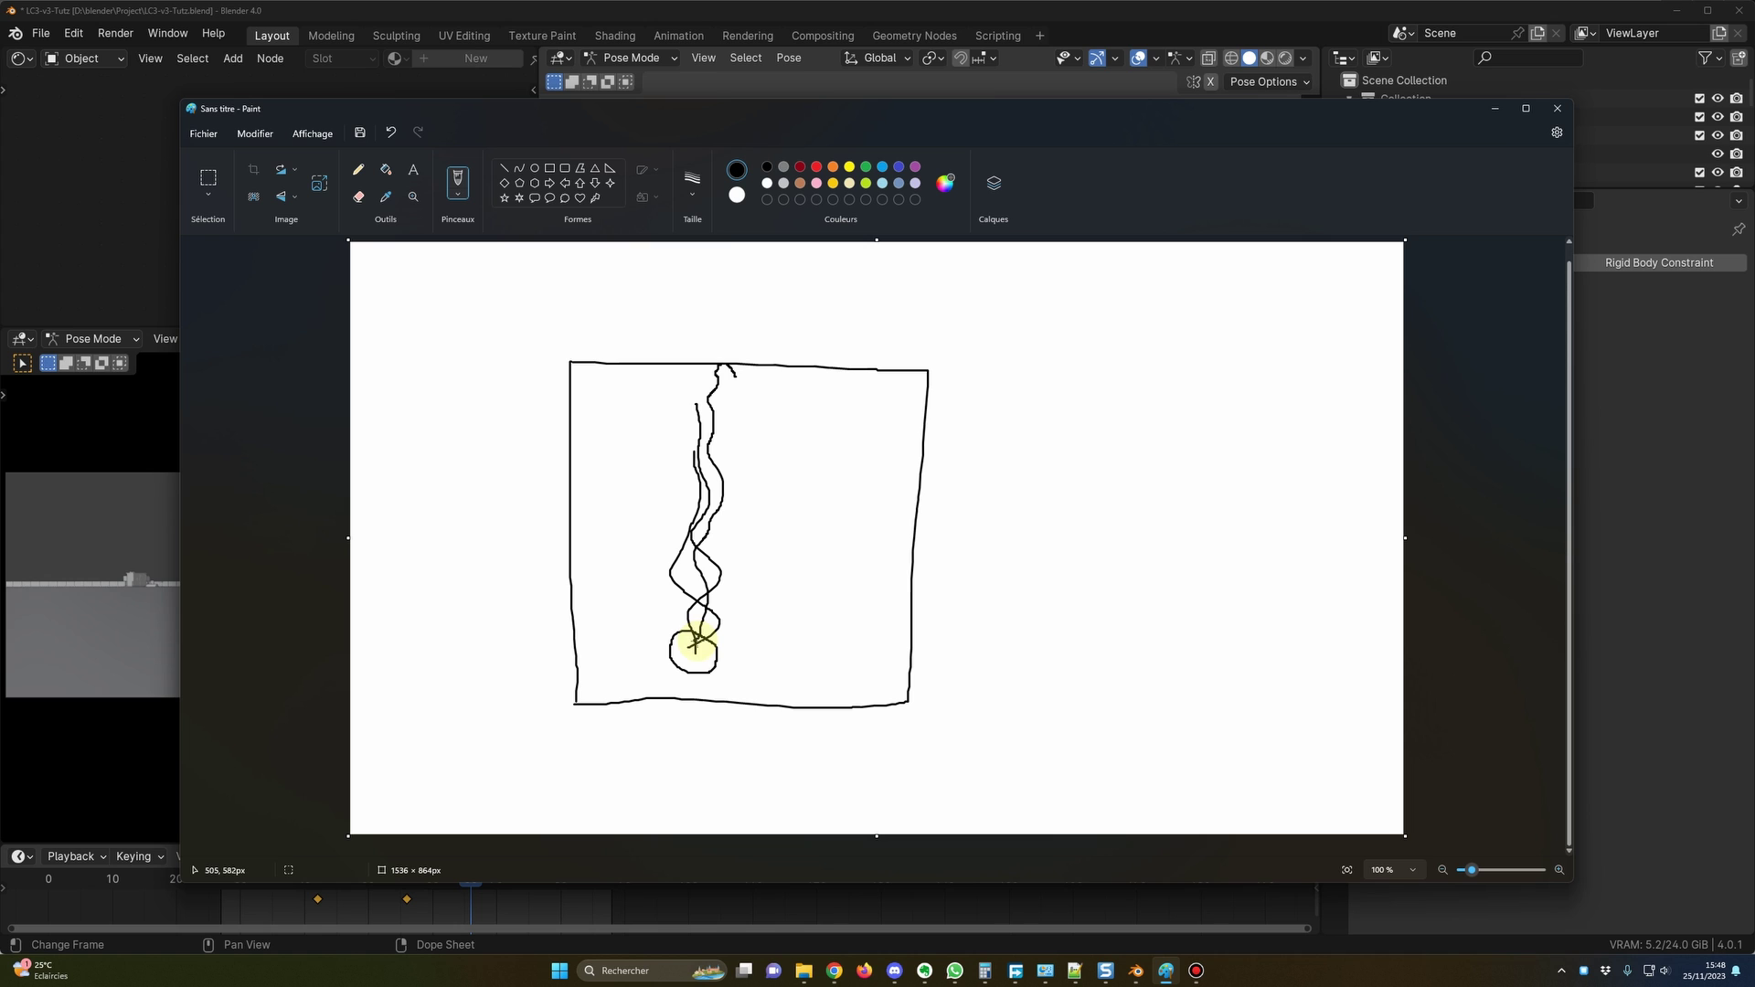
# Draw a long line from the circle out past the square and extend the square sideways with an adjoining rectangle around it.
pyautogui.moveTo(695, 644); pyautogui.dragTo(1245, 588)
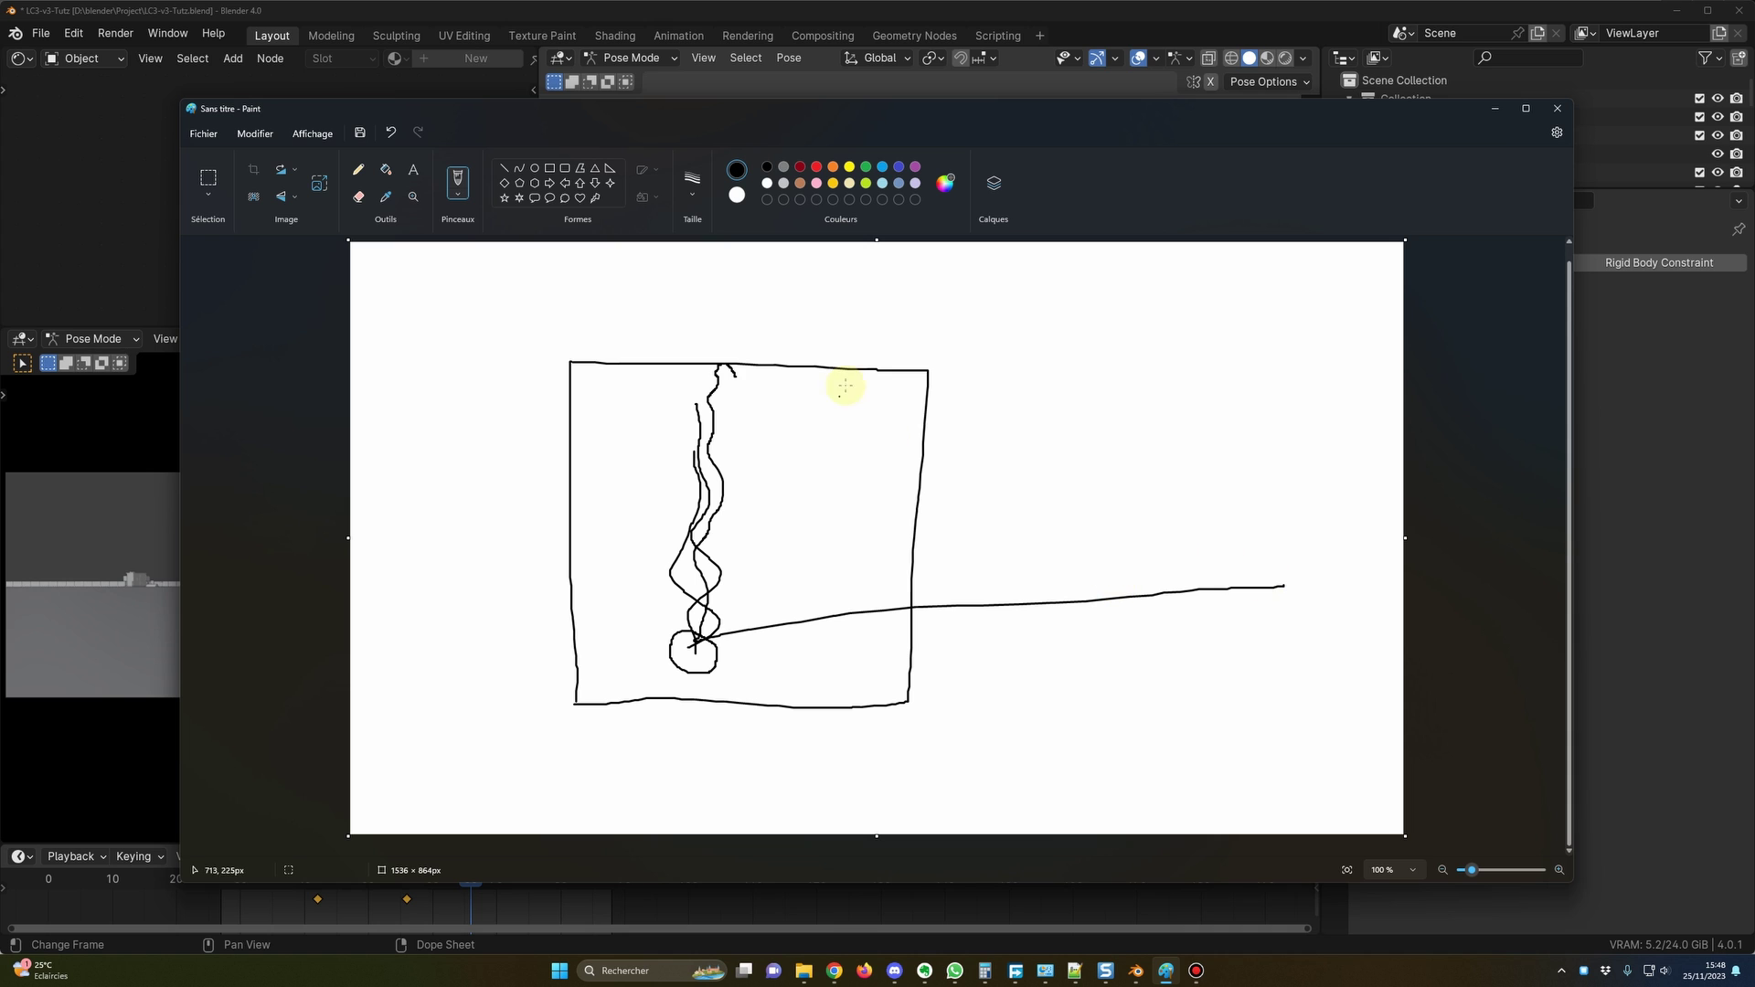
pyautogui.moveTo(922, 368)
pyautogui.mouseDown()
pyautogui.moveTo(1348, 404)
pyautogui.moveTo(1350, 542)
pyautogui.moveTo(1336, 665)
pyautogui.moveTo(1263, 692)
pyautogui.moveTo(902, 700)
pyautogui.mouseUp()
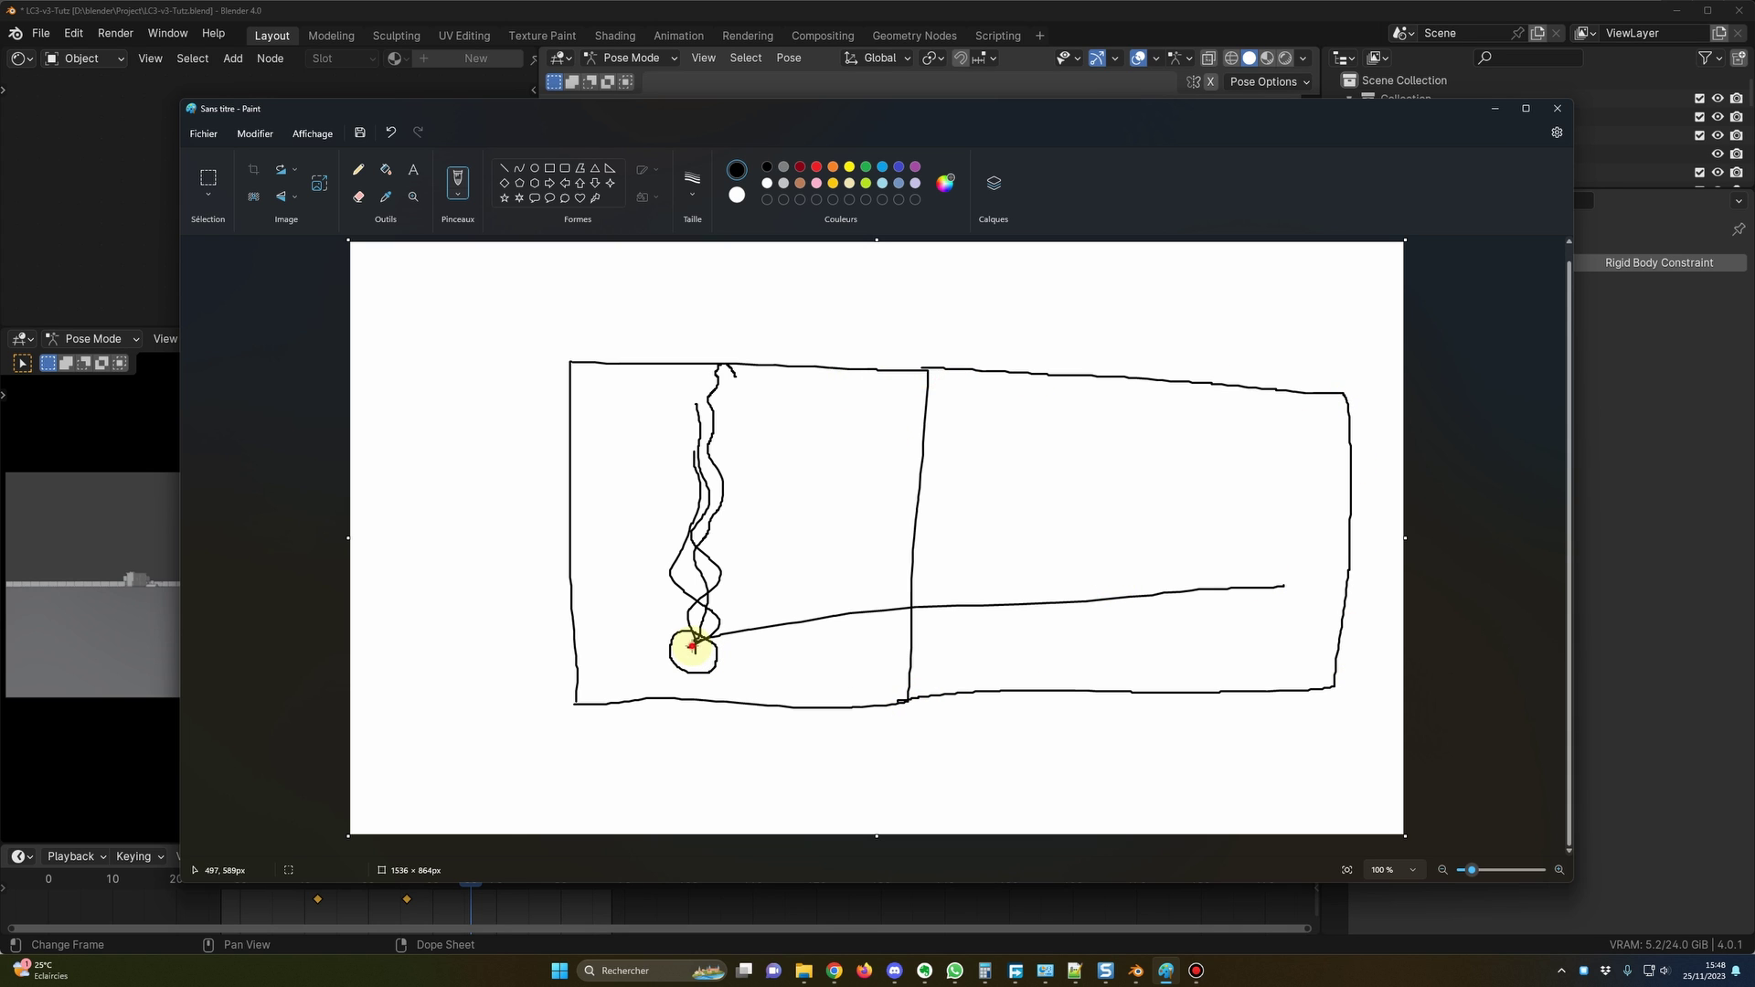
pyautogui.moveTo(693, 645); pyautogui.dragTo(1226, 599)
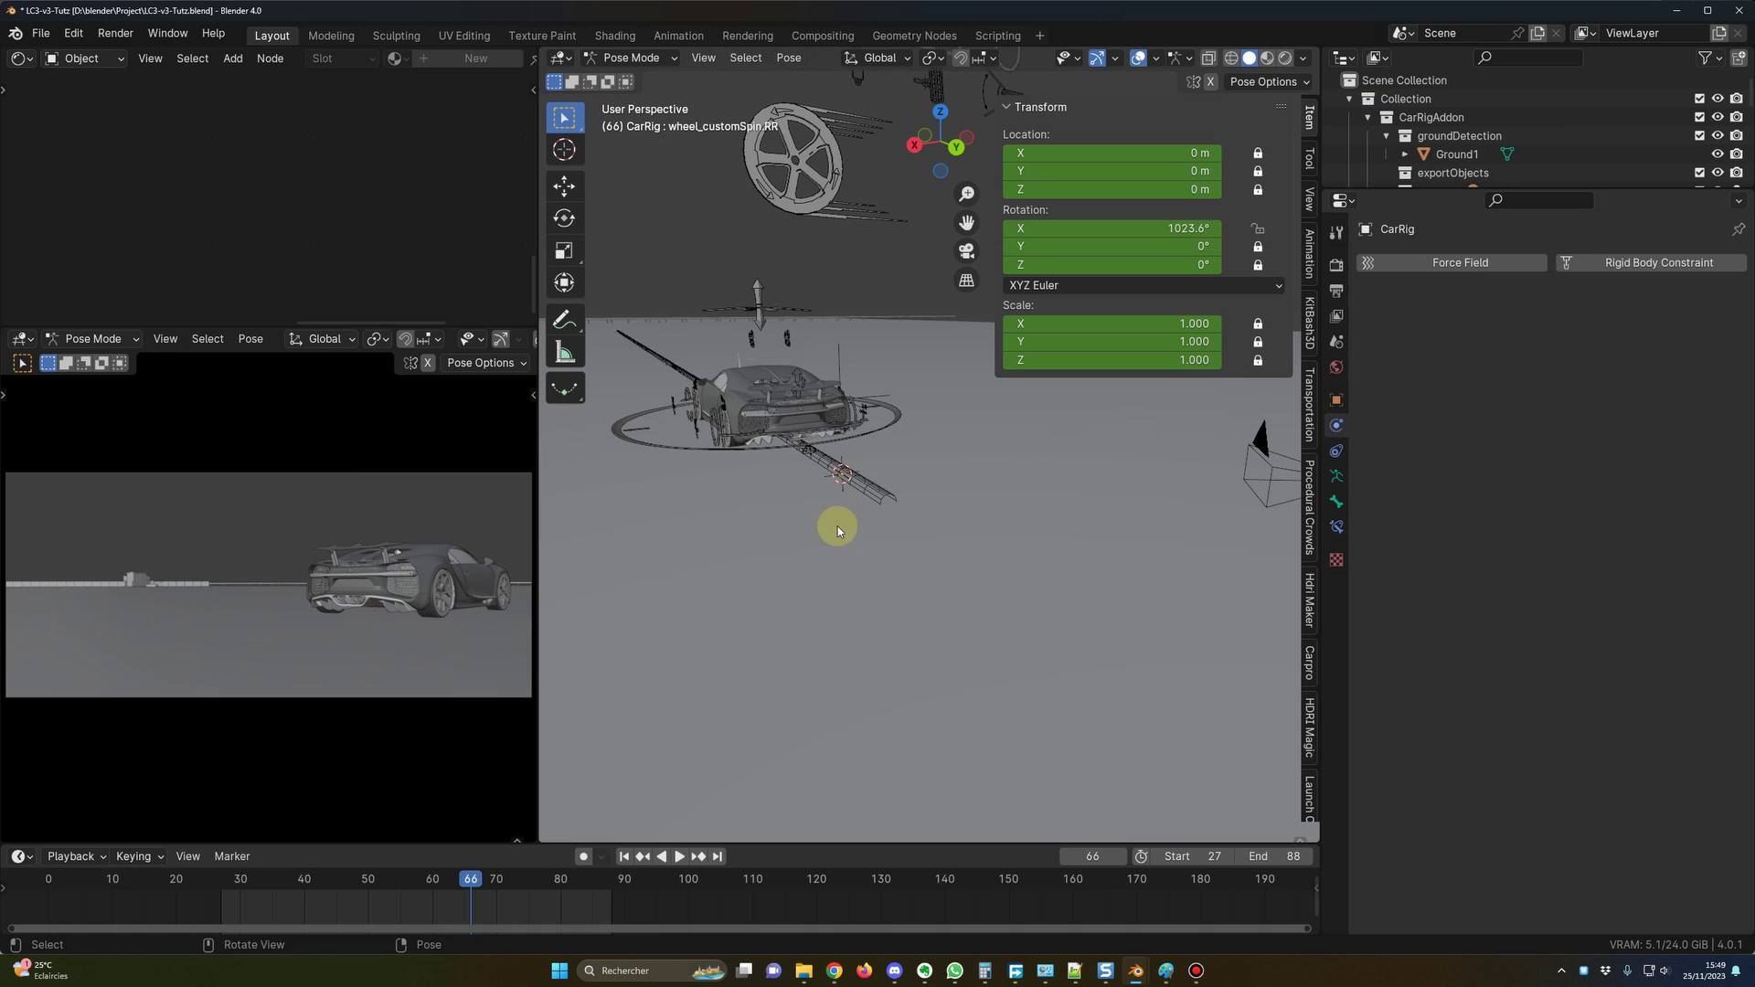
# Switch back to Blender and add a mesh cylinder at the world origin with its Cap Fill Type set to Nothing.
pyautogui.moveTo(835, 543)
pyautogui.mouseDown(button='middle')
pyautogui.moveTo(802, 521)
pyautogui.moveTo(811, 576)
pyautogui.moveTo(814, 518)
pyautogui.mouseUp(button='middle')
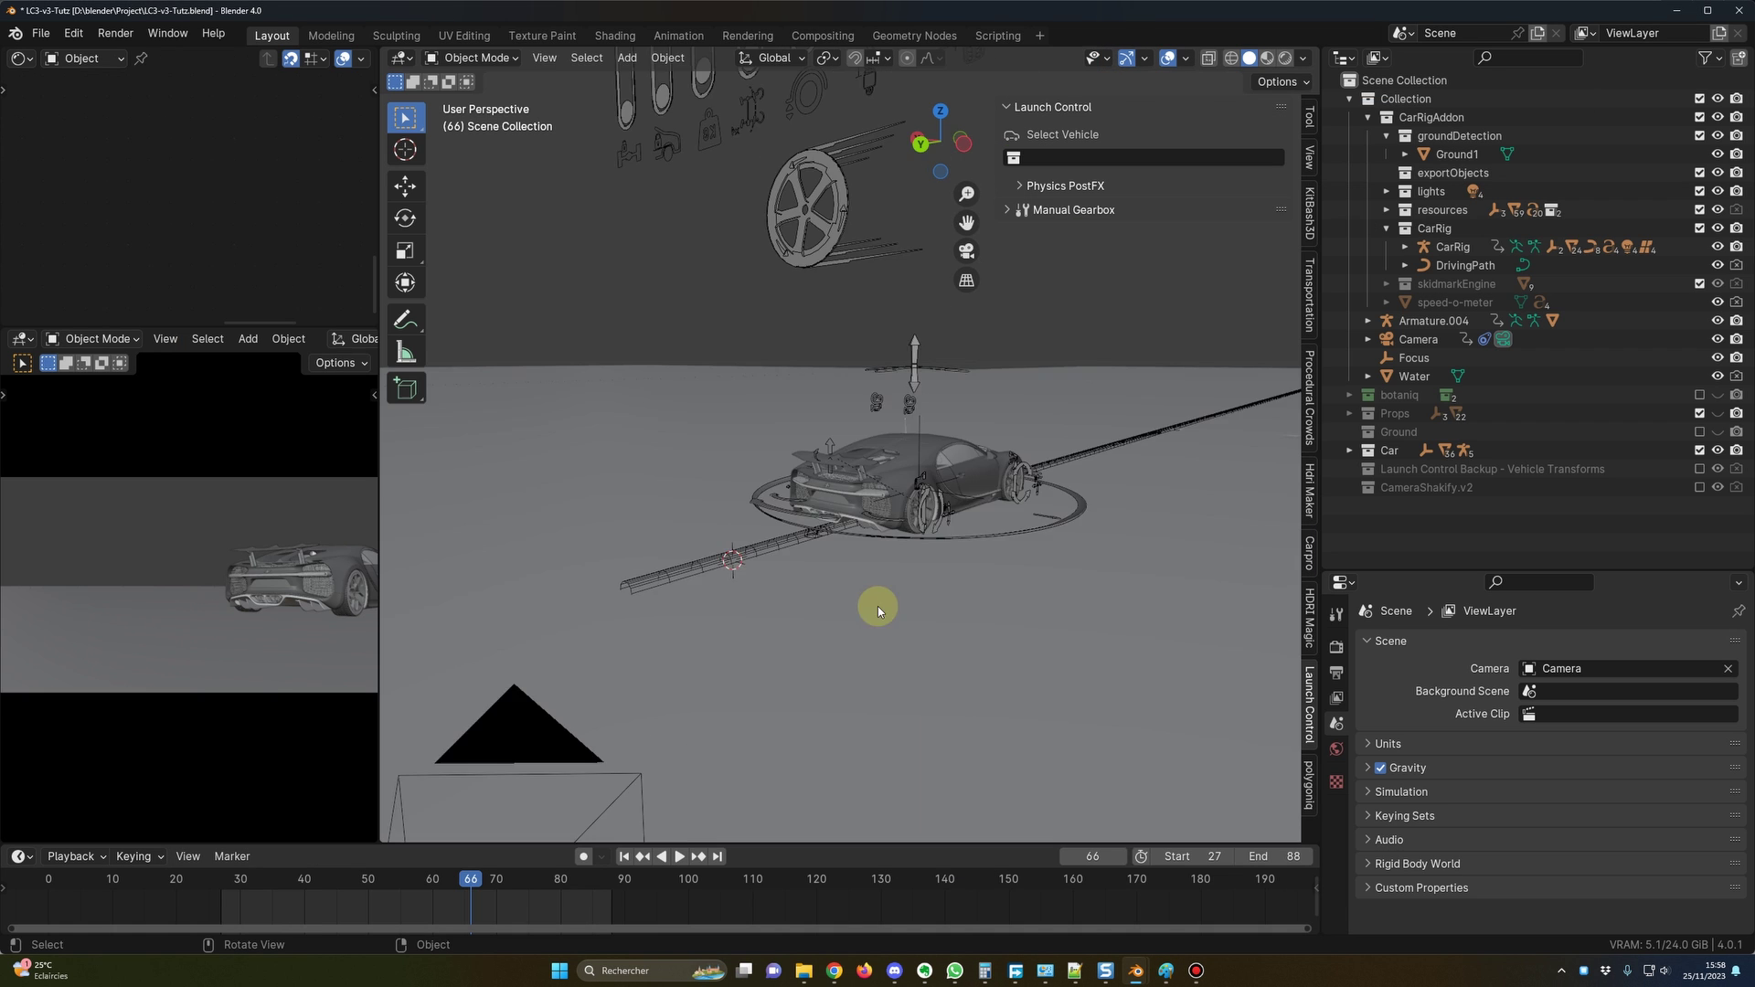
pyautogui.moveTo(878, 606); pyautogui.dragTo(936, 605, button='middle')
pyautogui.hotkey('shift', 'a')
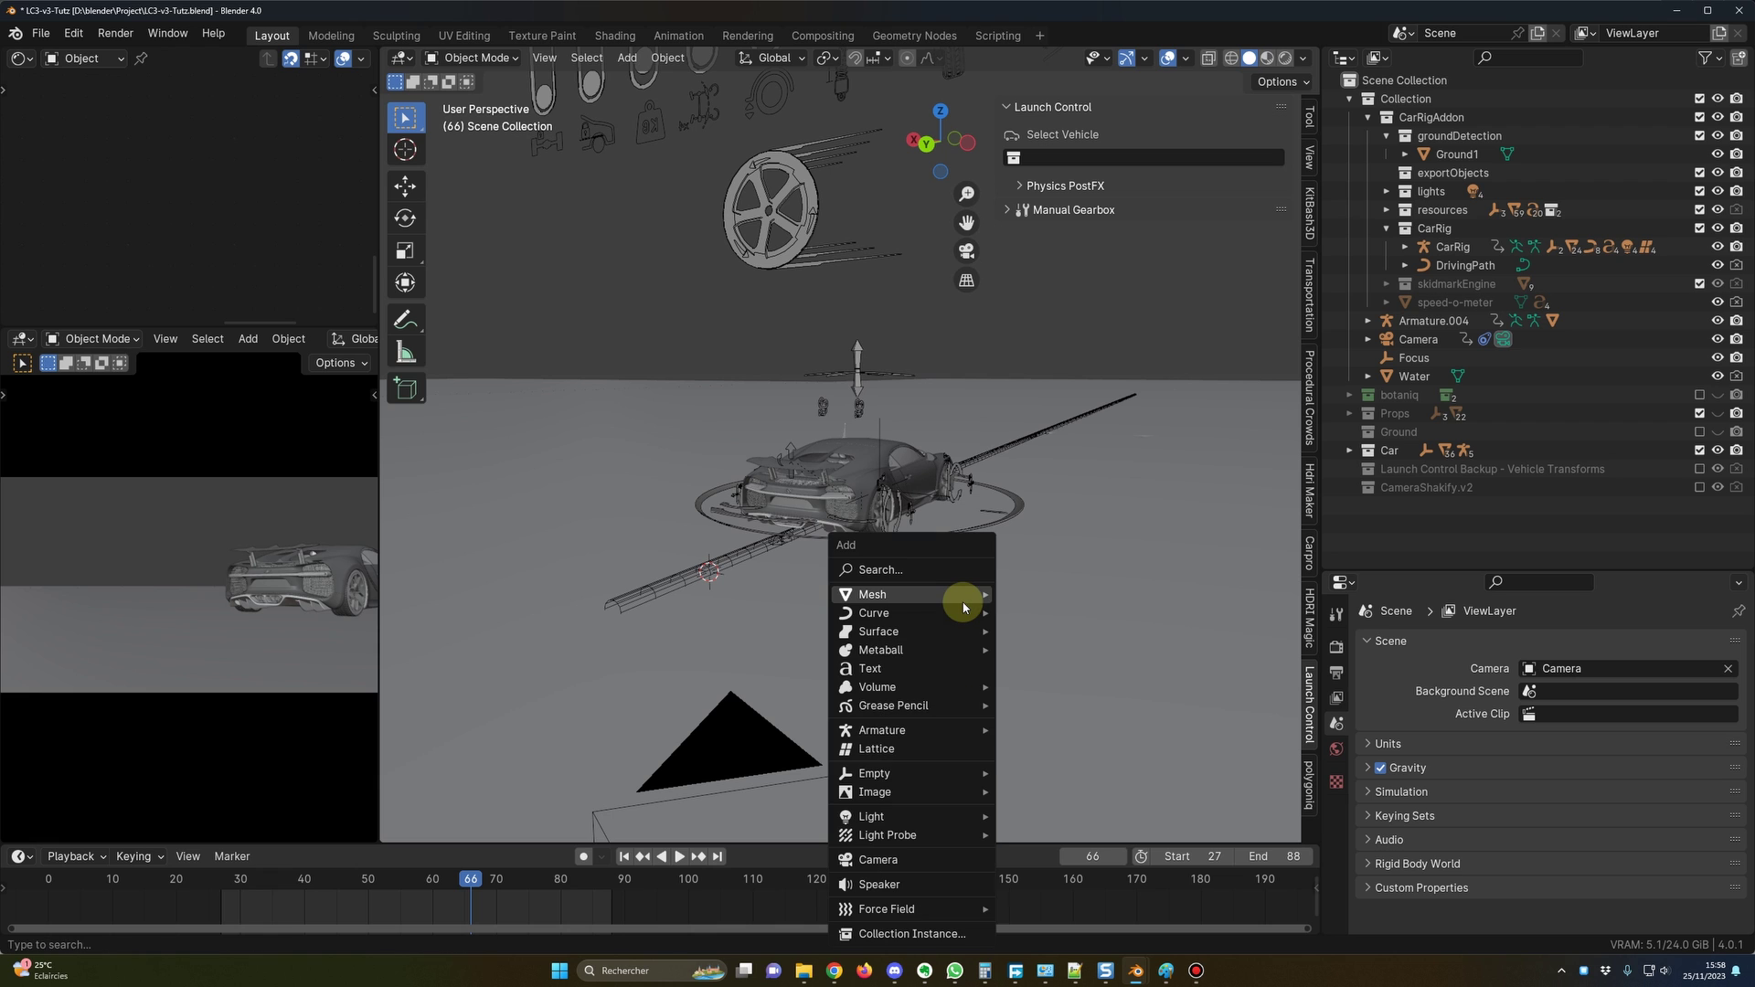
pyautogui.moveTo(962, 603)
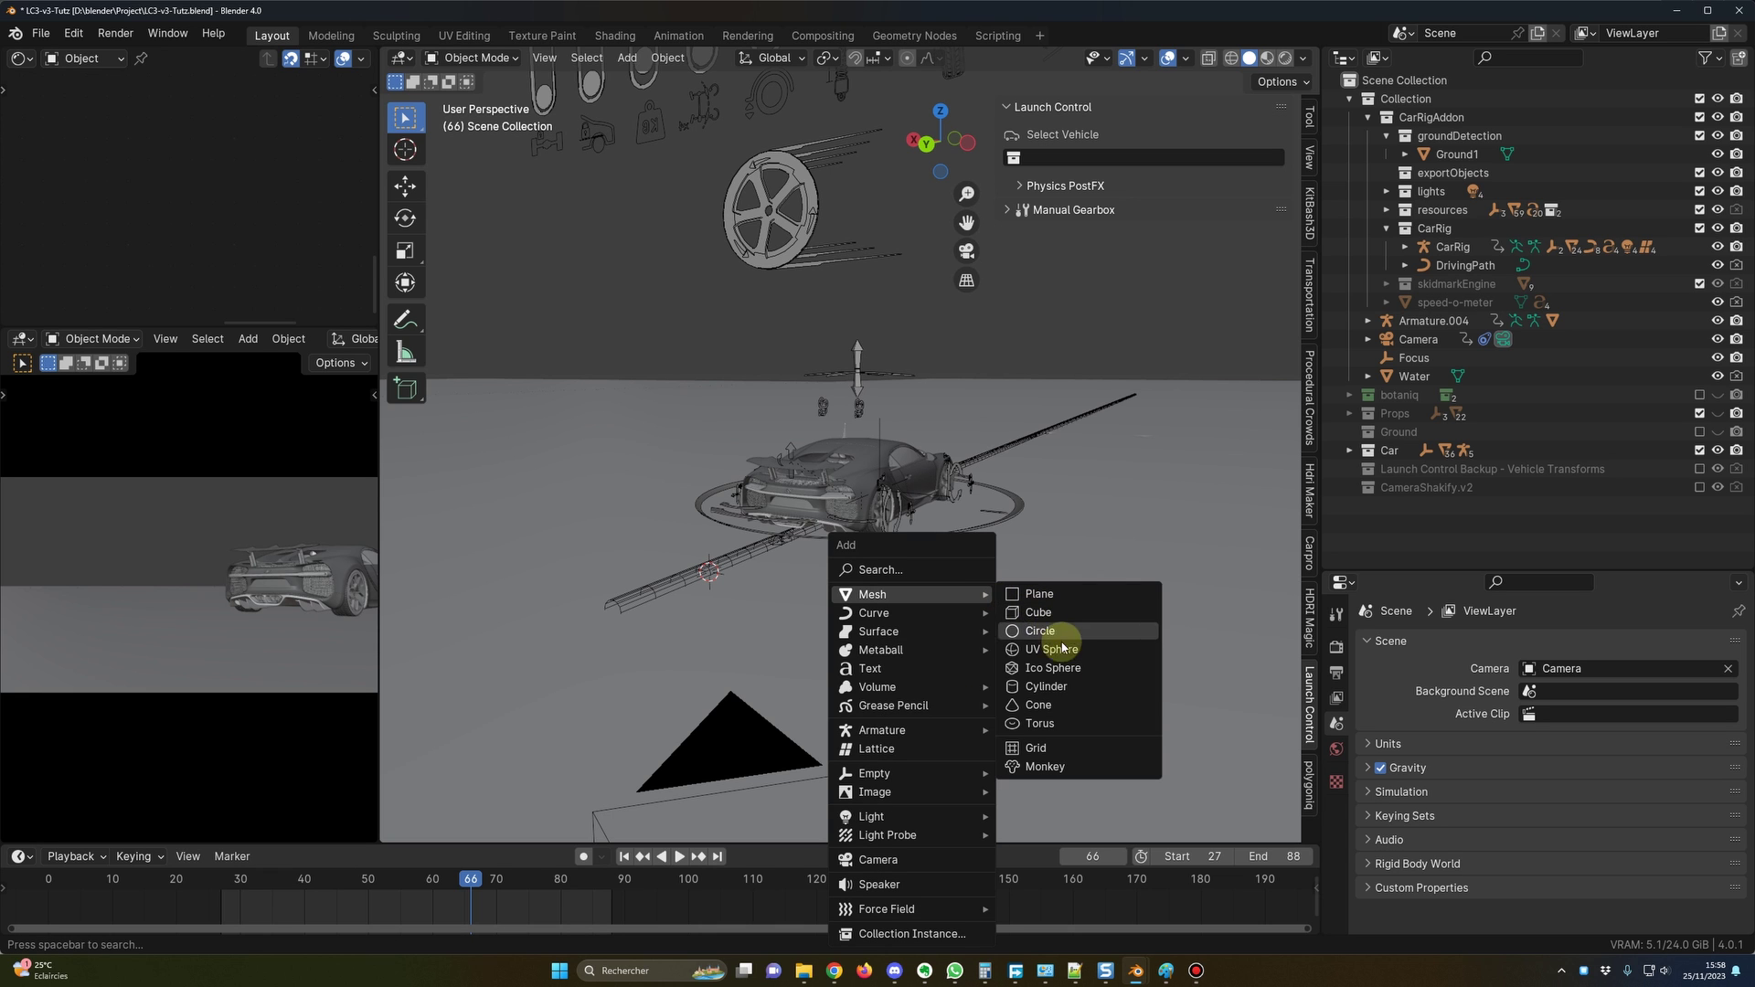
pyautogui.click(1047, 686)
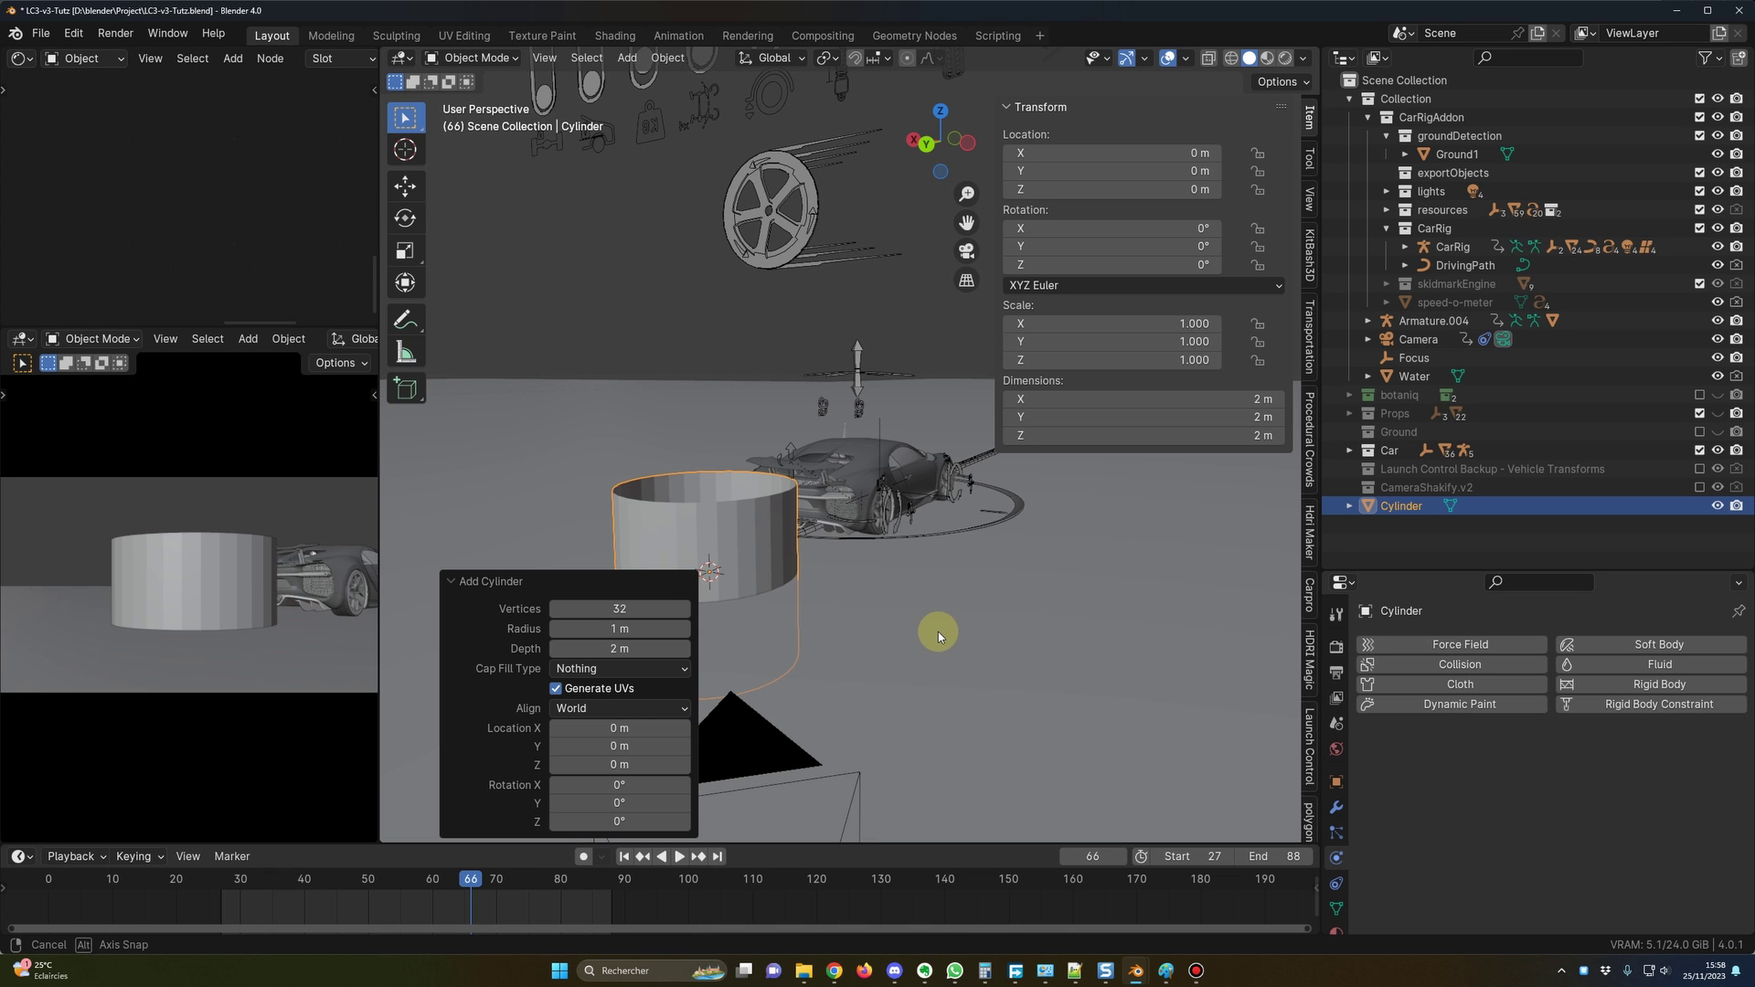
pyautogui.moveTo(938, 632); pyautogui.dragTo(933, 641, button='middle')
pyautogui.click(594, 669)
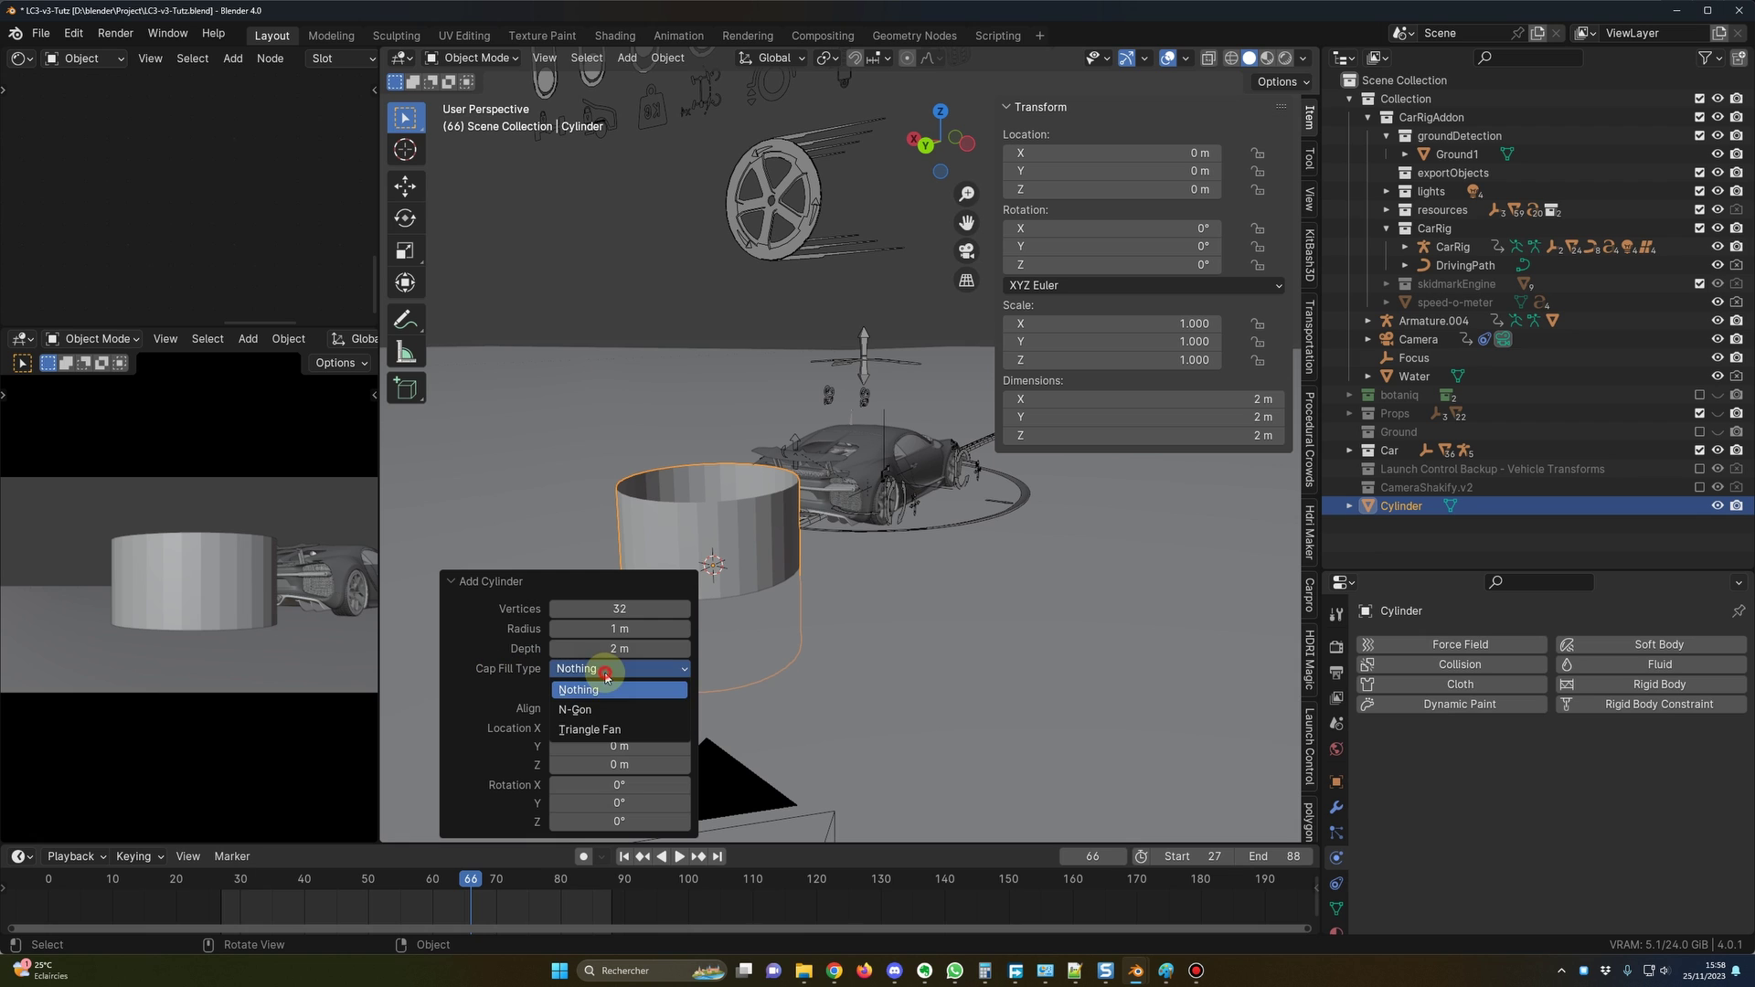
pyautogui.click(594, 695)
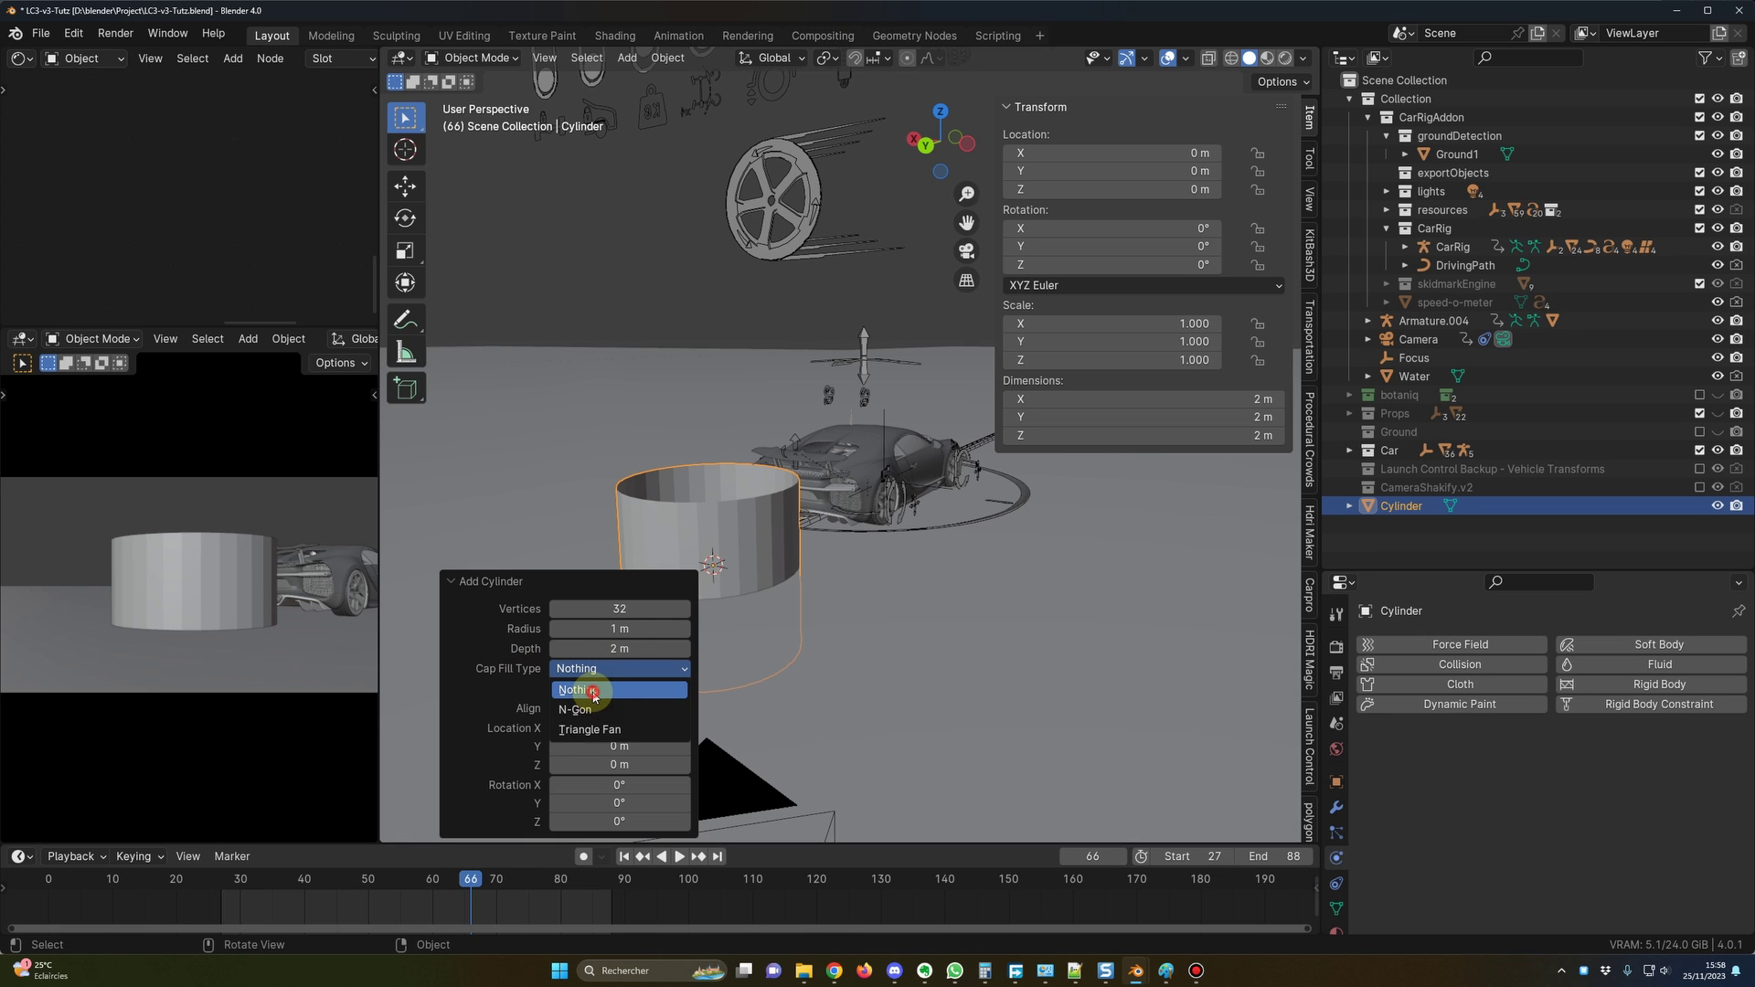
pyautogui.click(699, 485)
pyautogui.click(736, 504)
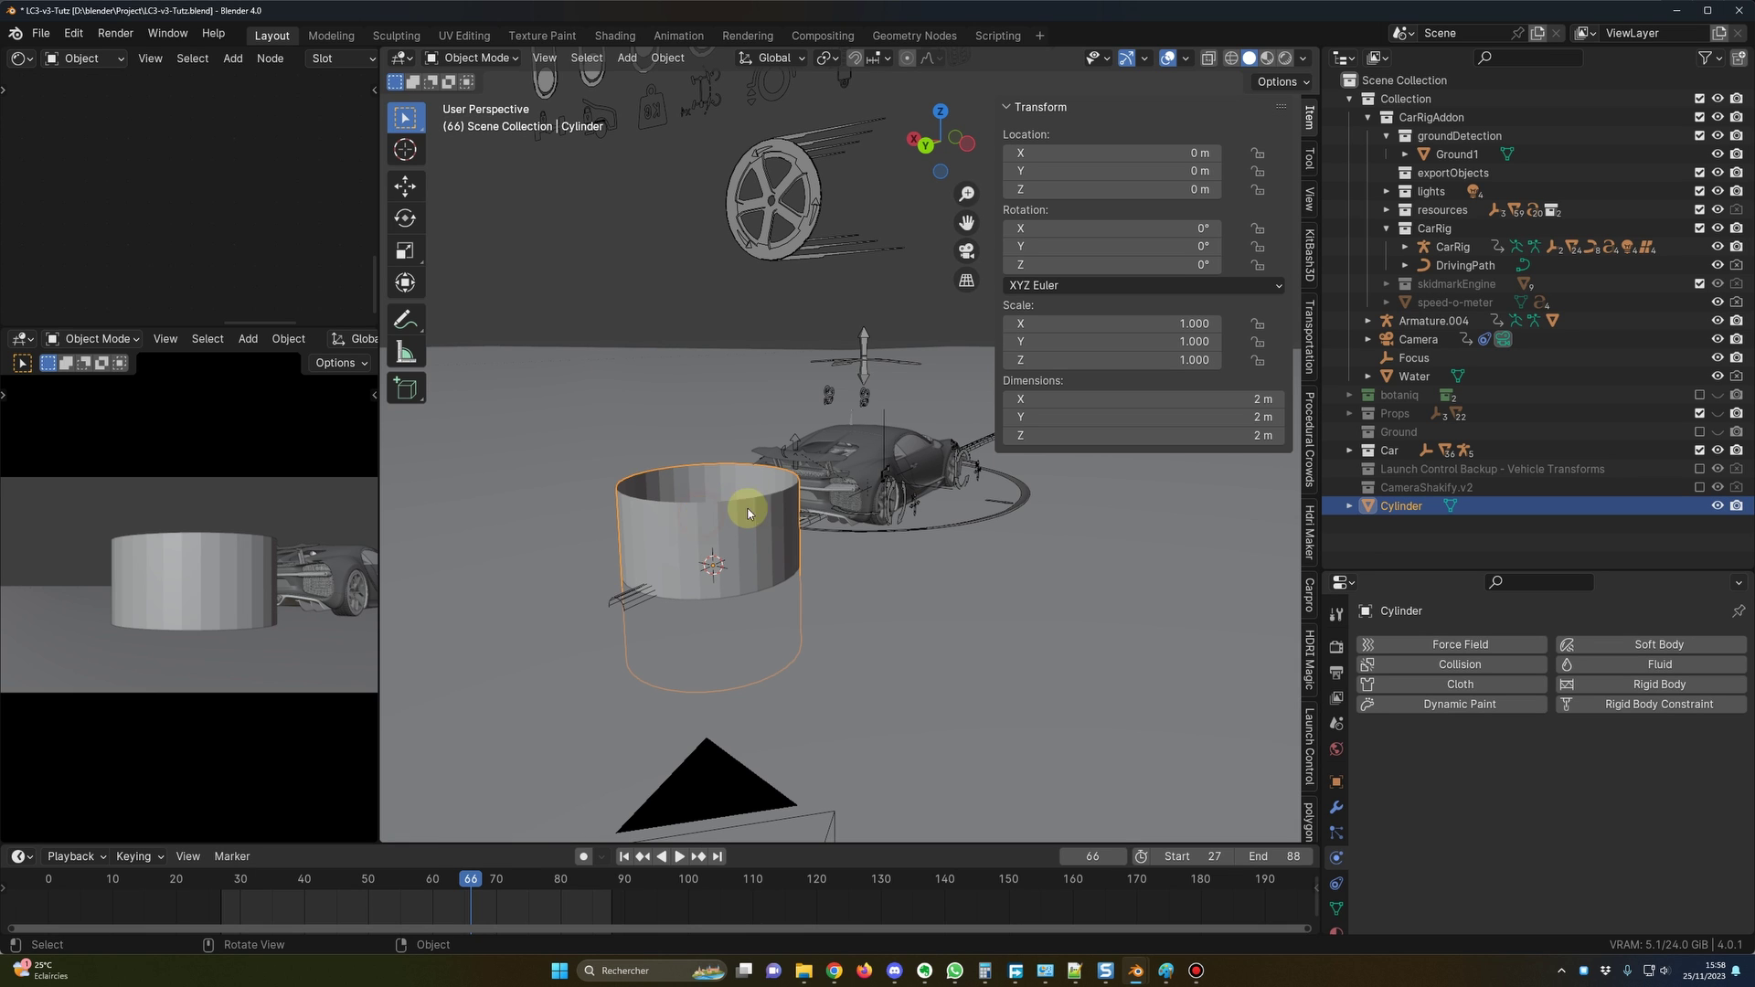
# Set the cylinder's Y rotation to 90°.
pyautogui.click(1076, 245)
pyautogui.write('90')
pyautogui.press('Return')
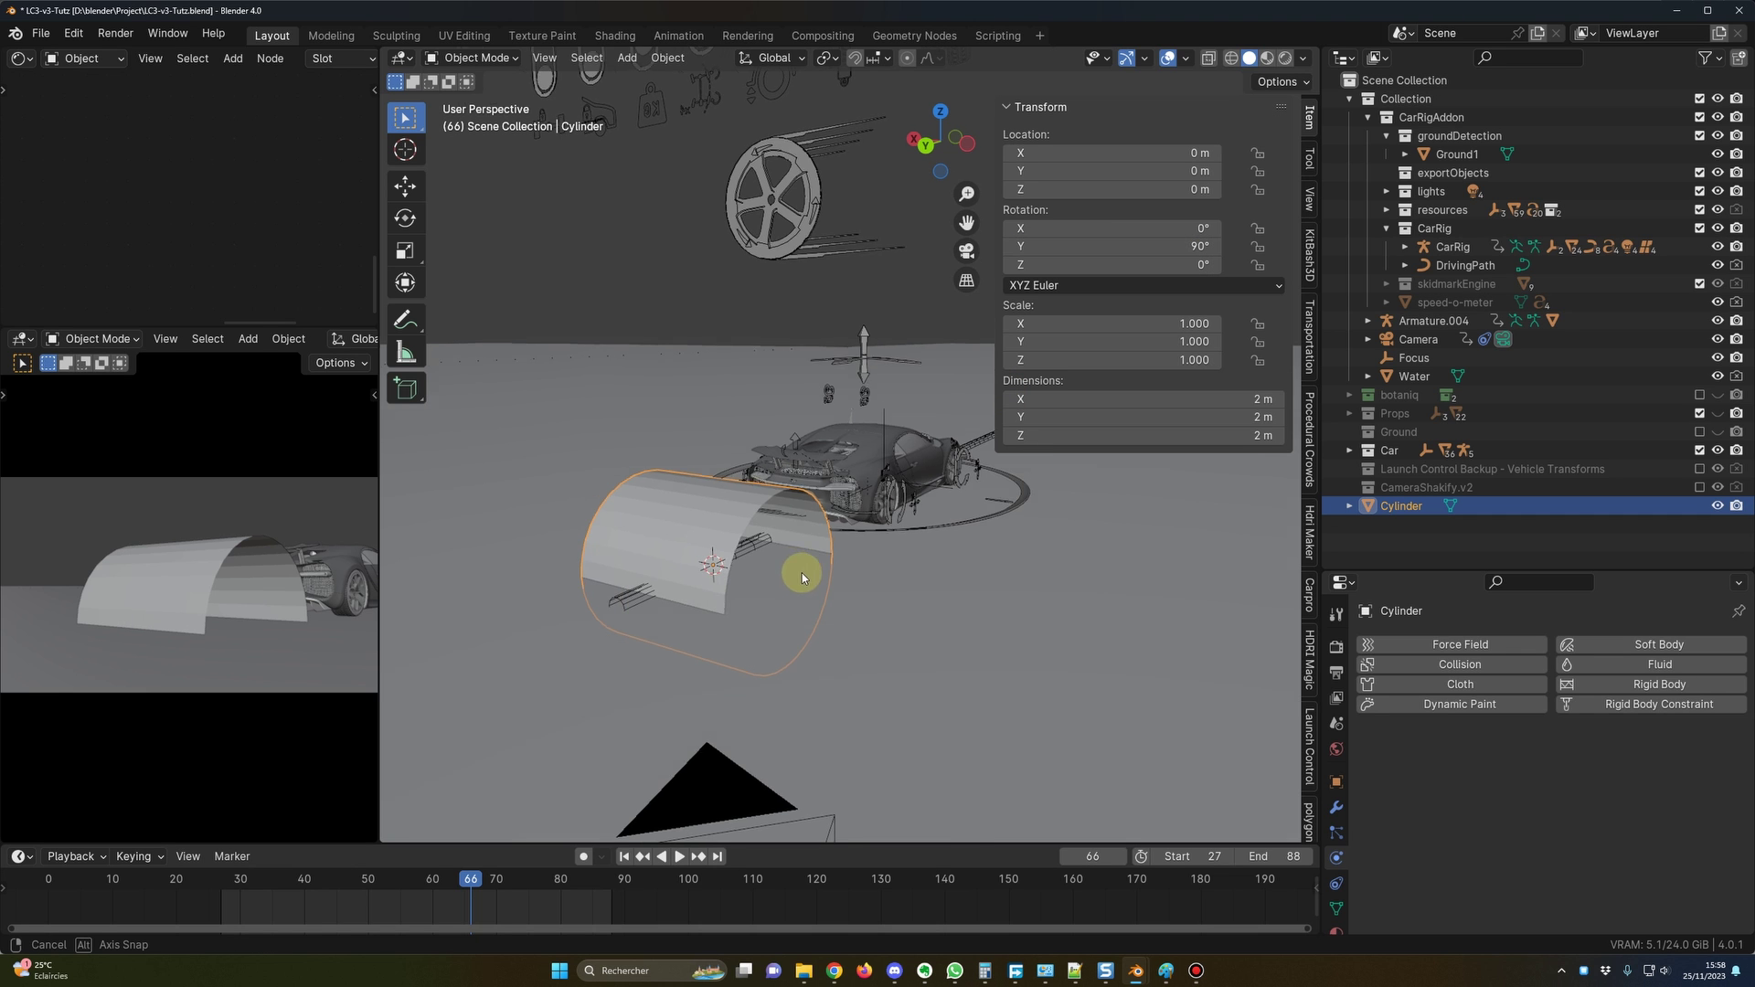
# Move the cylinder within the horizontal plane to the car's rear wheel, by about -0.53 m in X and -2.78 m in Y.
pyautogui.moveTo(802, 573); pyautogui.dragTo(750, 609, button='middle')
pyautogui.press('g')
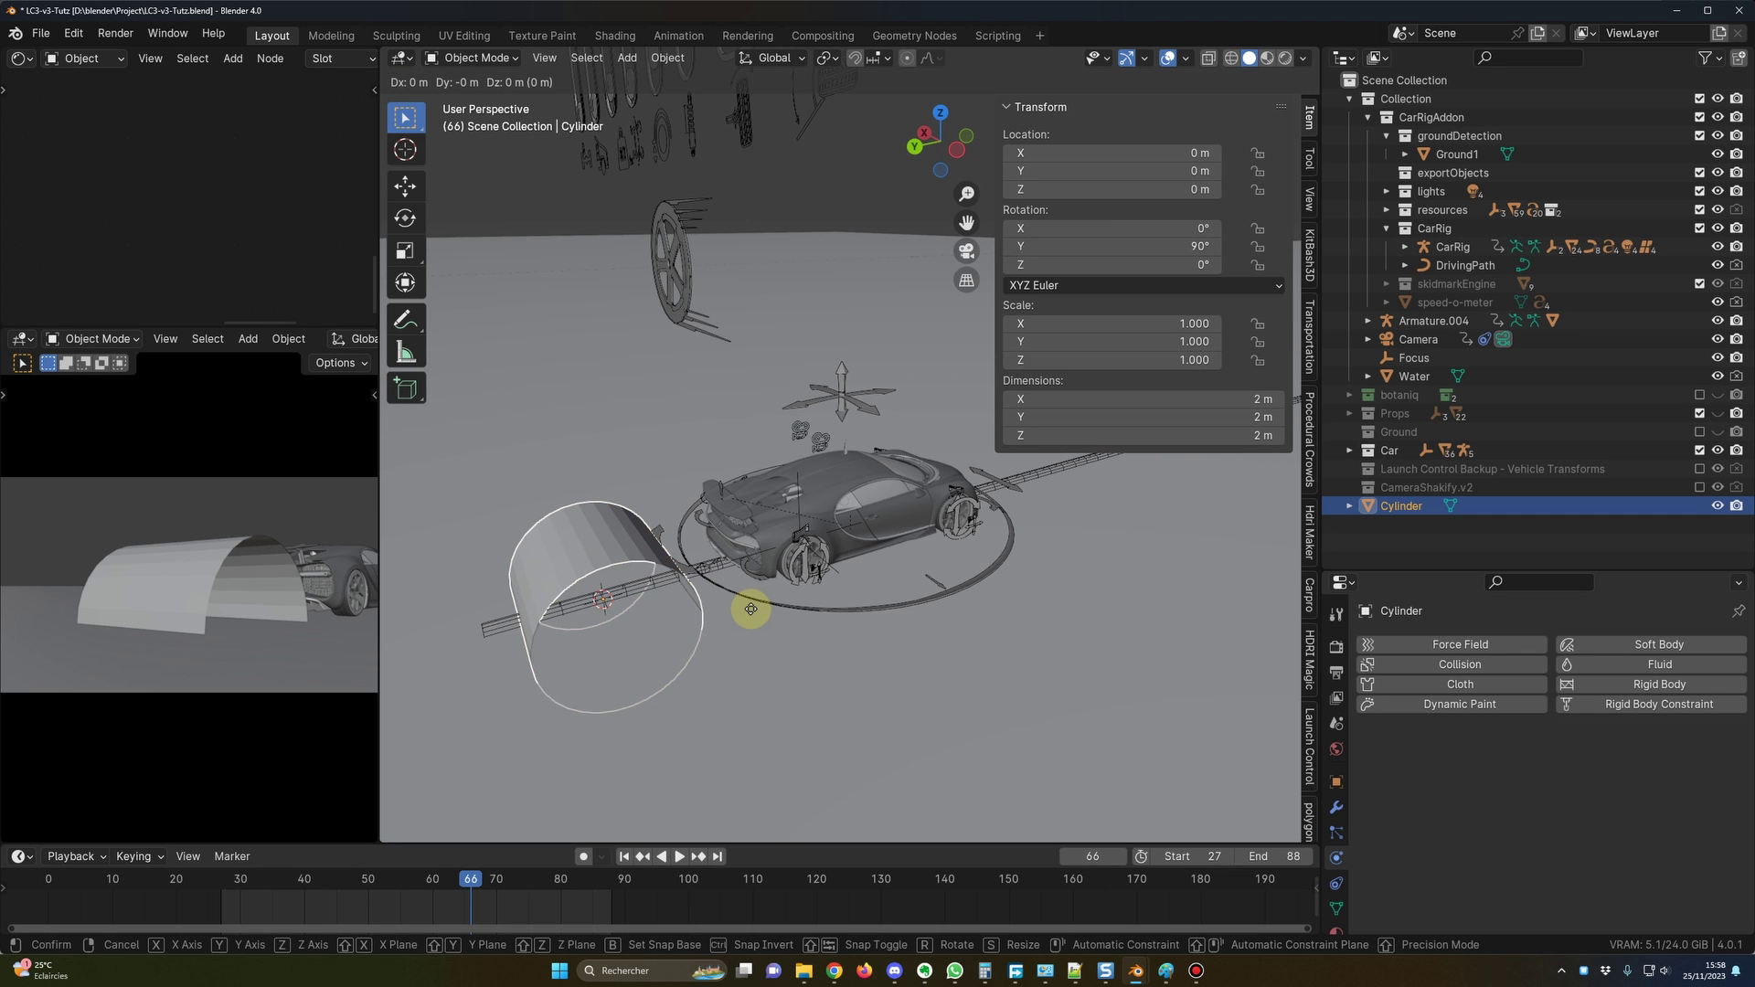
pyautogui.hotkey('shift', 'z')
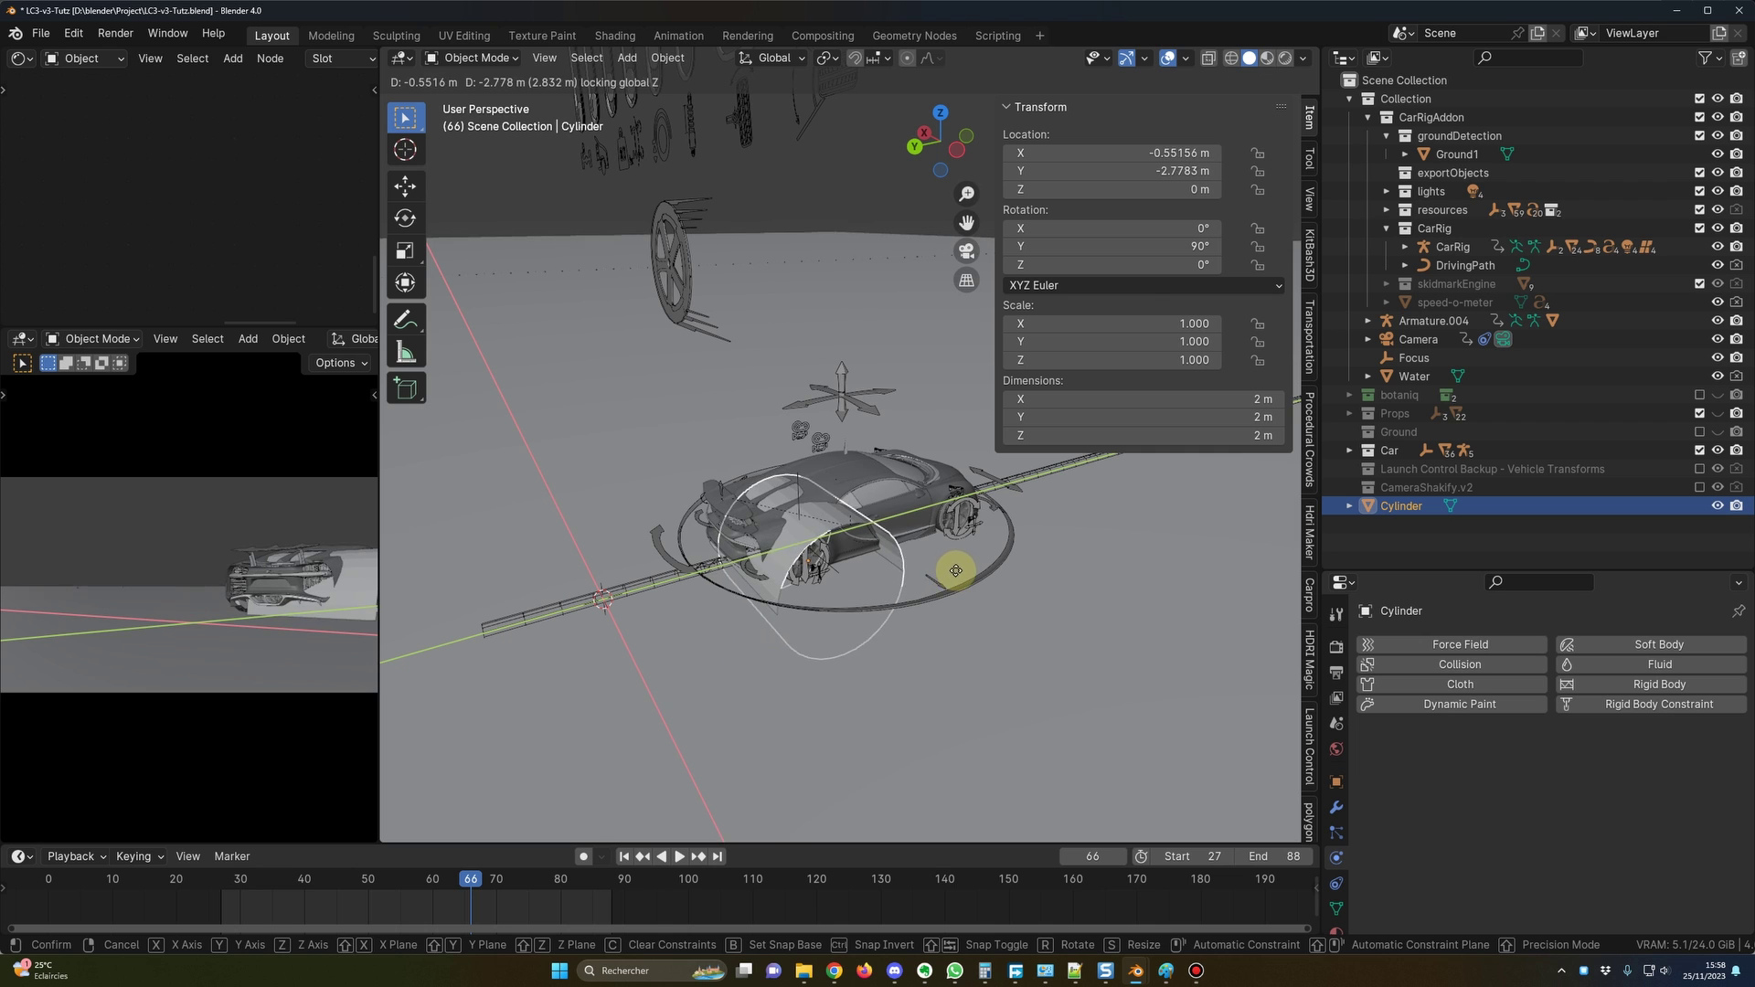
pyautogui.click(951, 576)
# Hide the bones in the 3D viewport overlays.
pyautogui.moveTo(955, 576); pyautogui.dragTo(868, 553, button='middle')
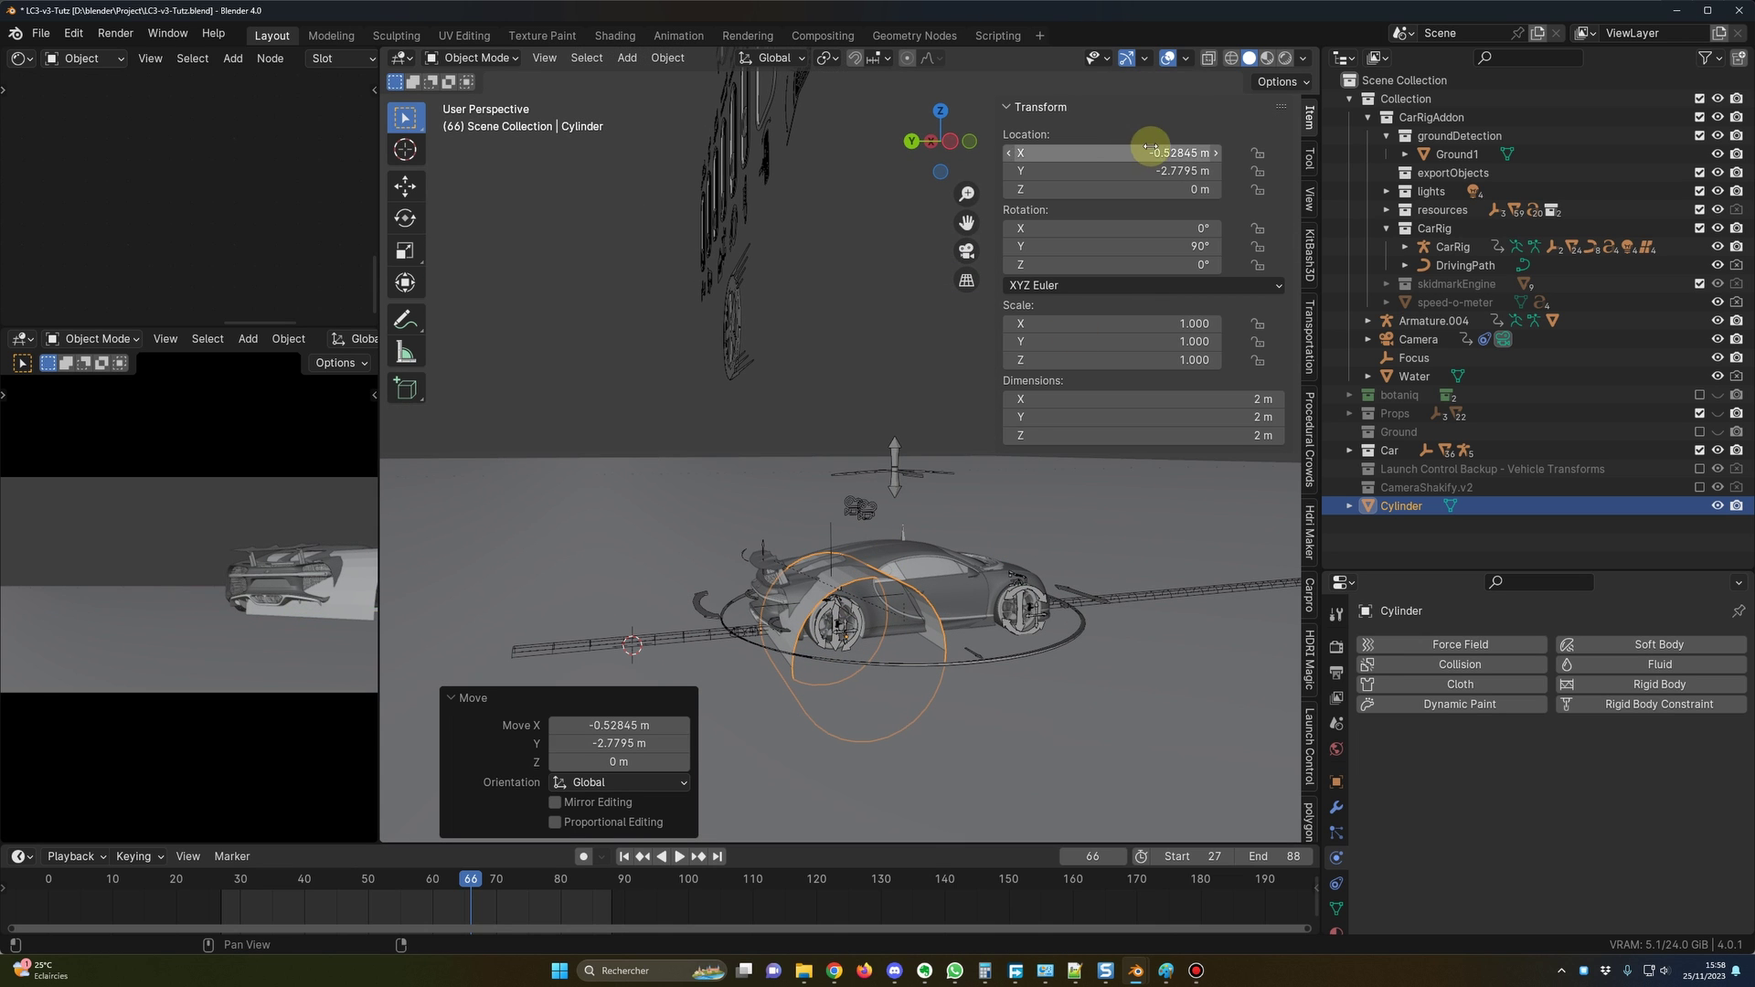
pyautogui.click(1188, 59)
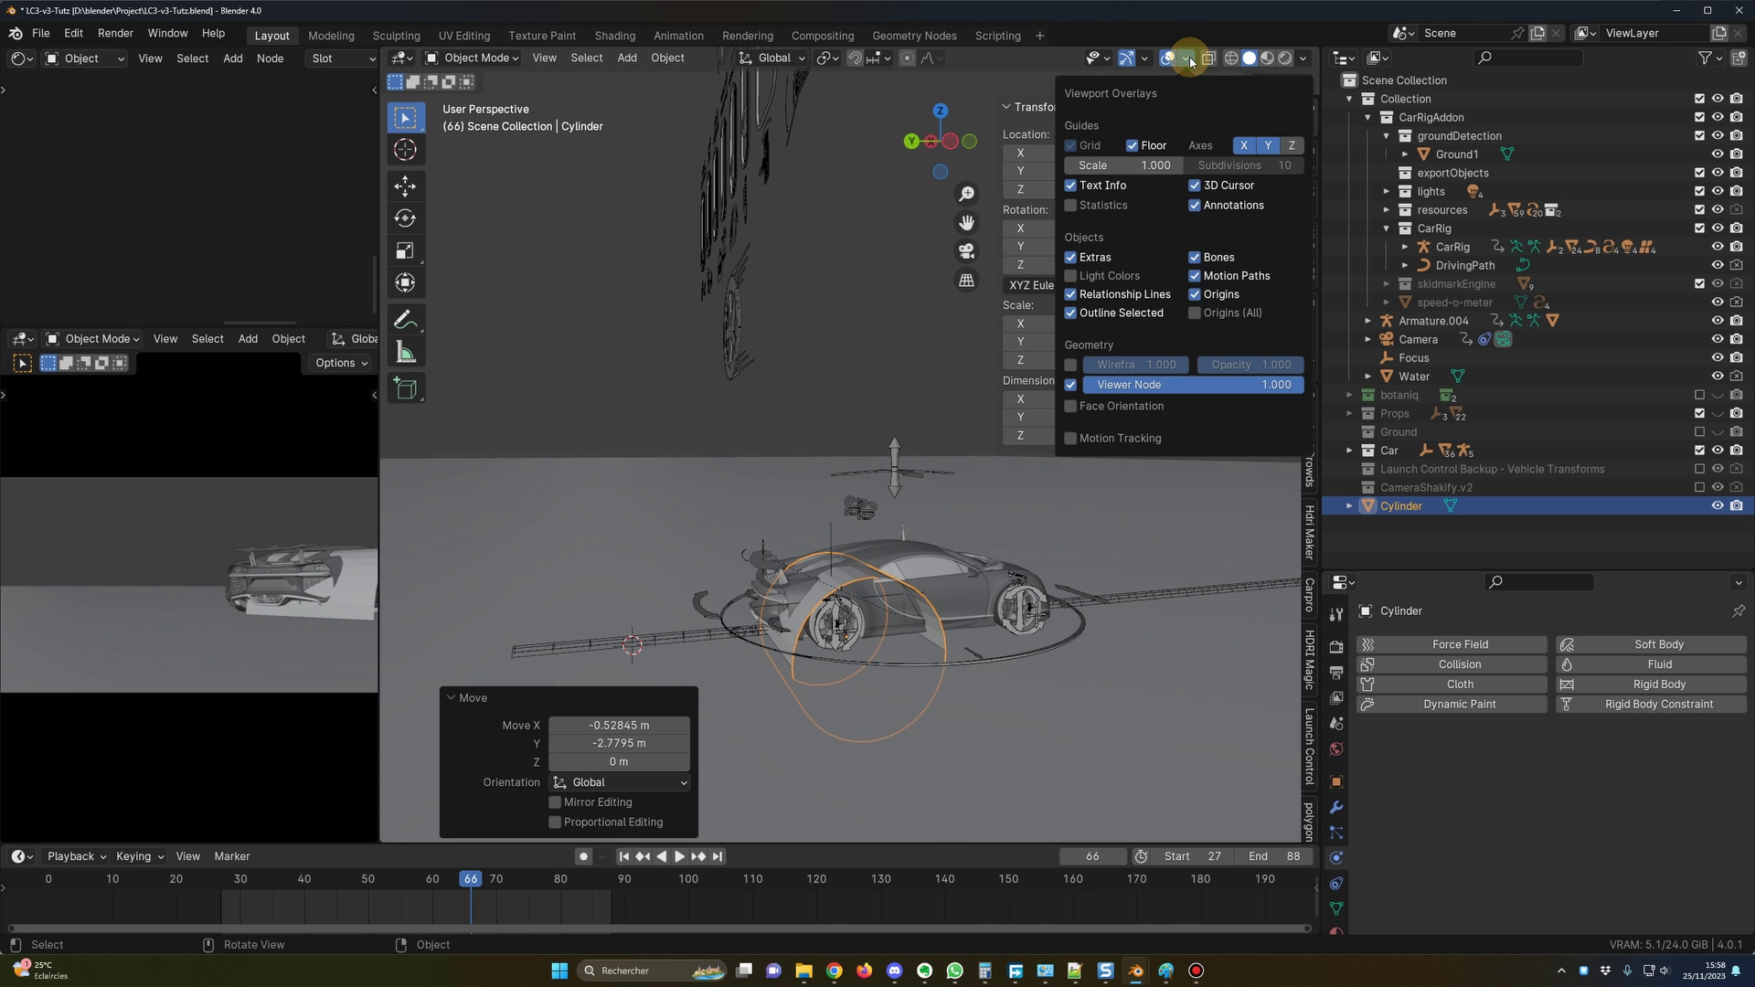
pyautogui.click(1195, 258)
# Move the cylinder in the side view to centre it on the rear wheel, by about 0.32 m in Y and 0.34 m in Z.
pyautogui.scroll(4, 835, 607)
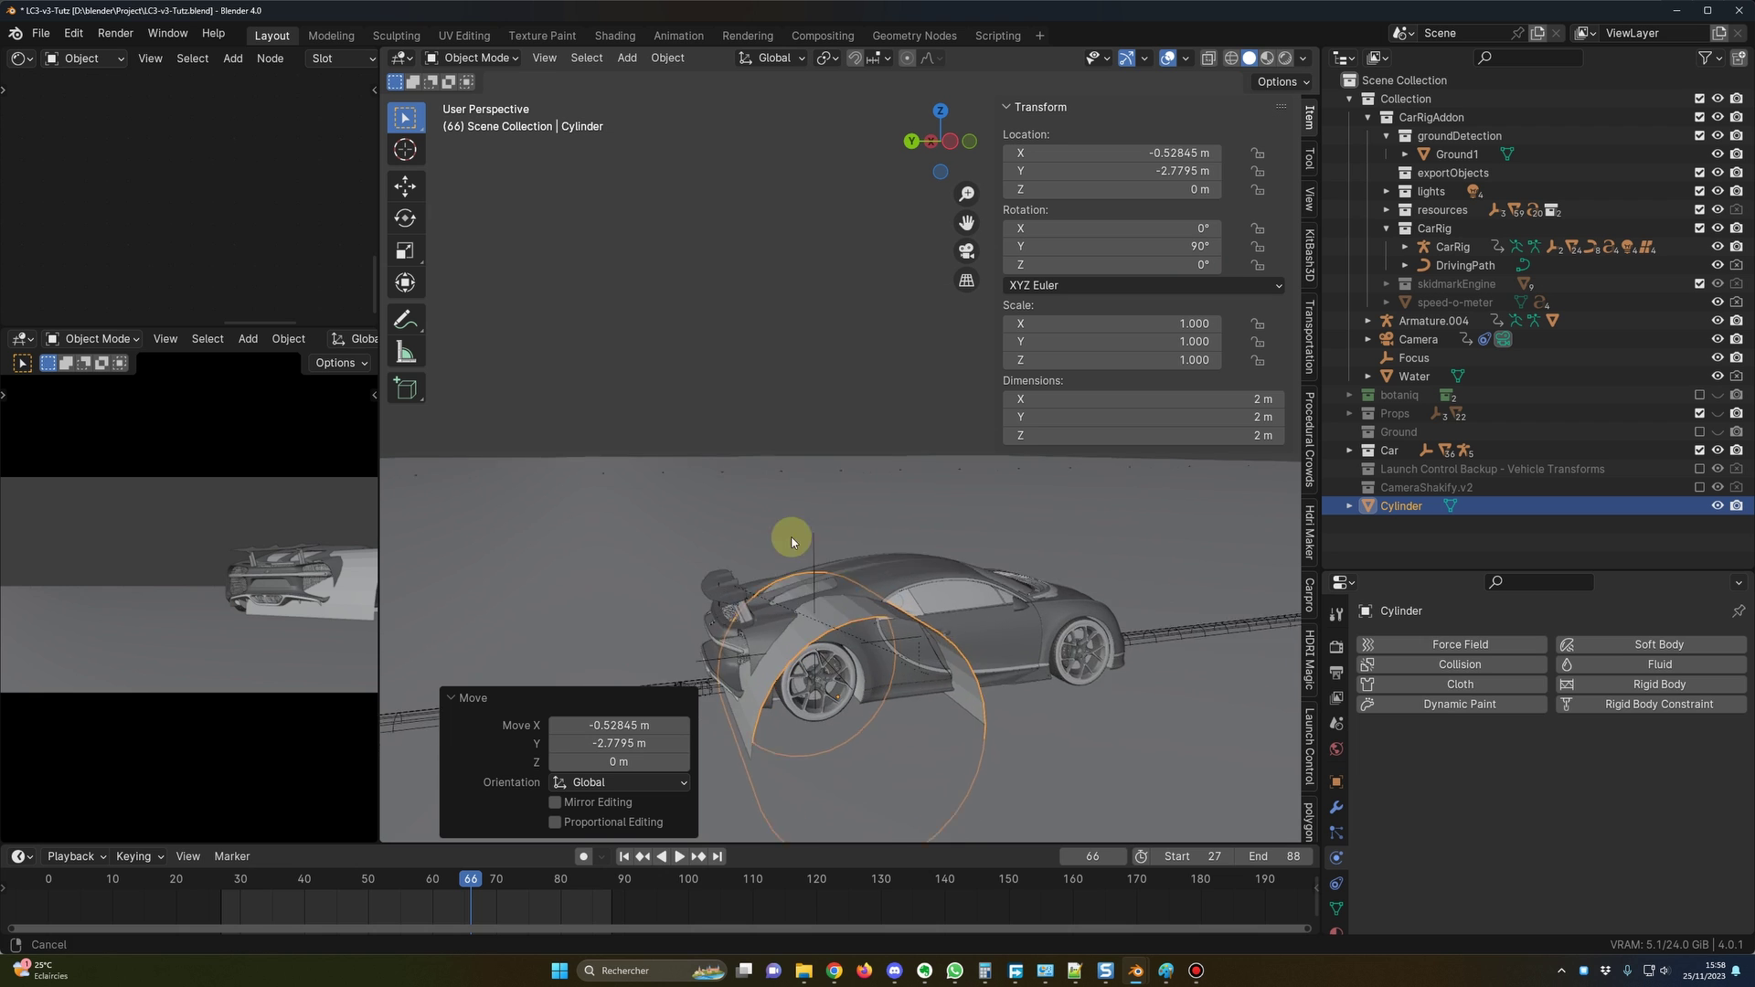
pyautogui.keyDown('shift'); pyautogui.moveTo(792, 537); pyautogui.dragTo(777, 359, button='middle'); pyautogui.keyUp('shift')
pyautogui.press('KP_3')
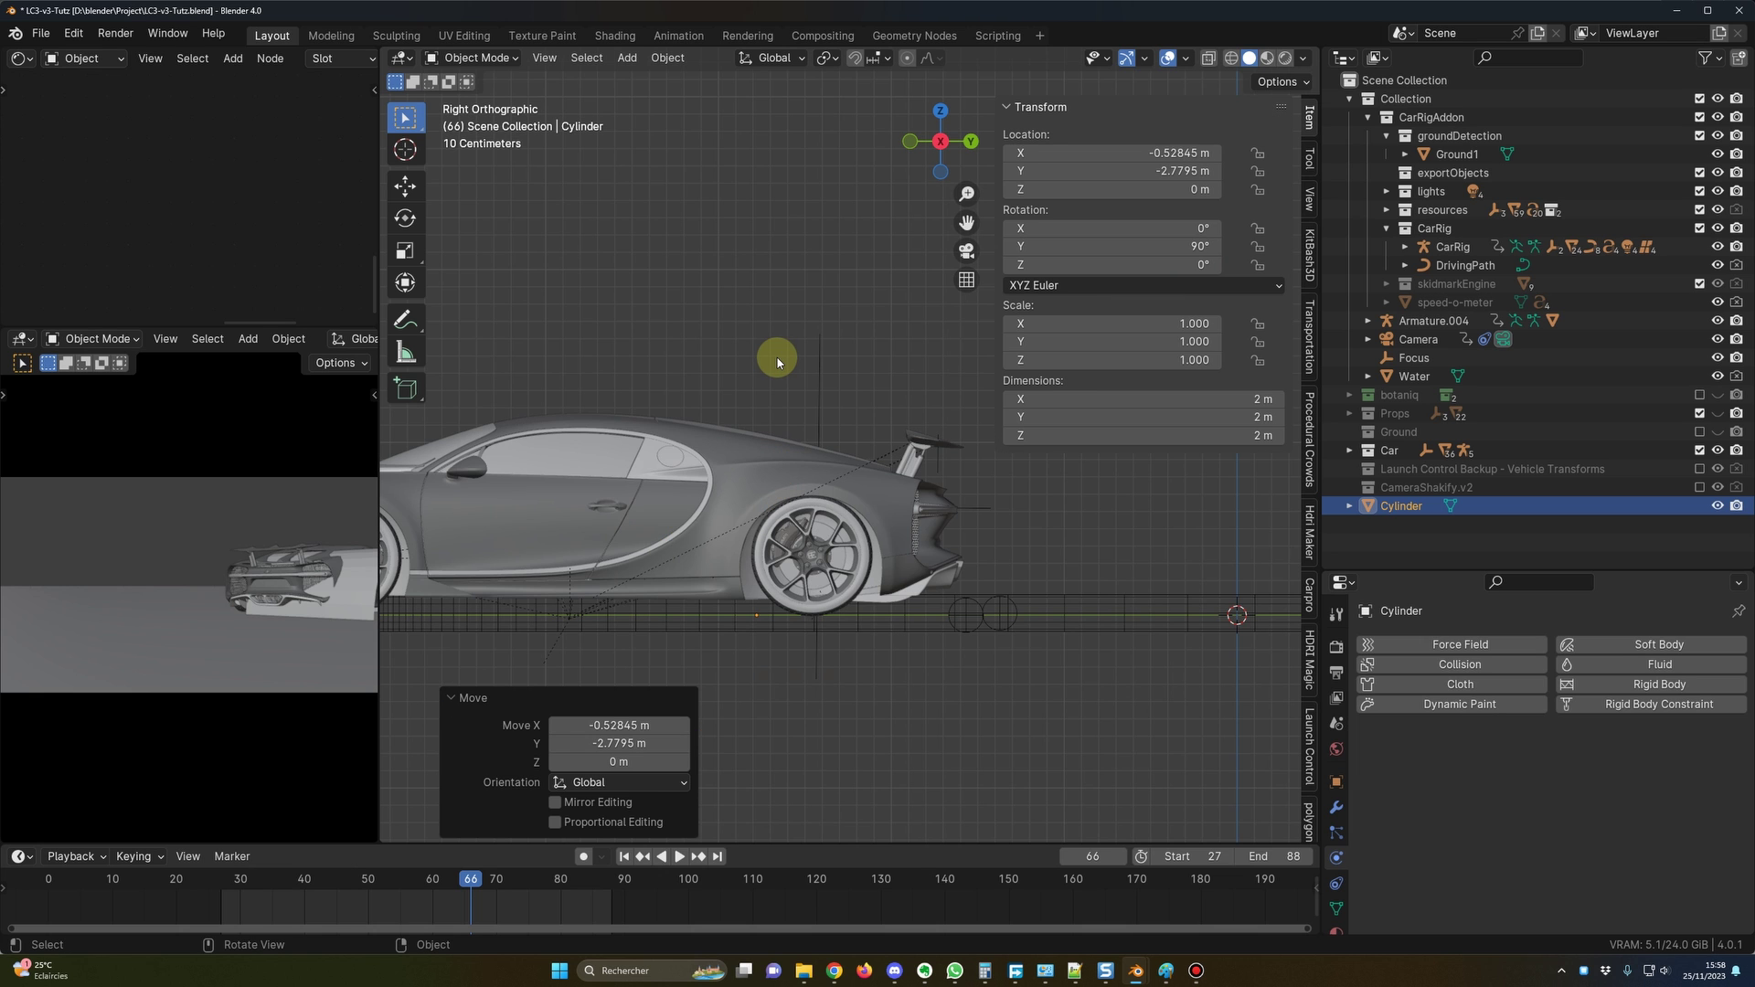
pyautogui.press('ctrl+KP_3')
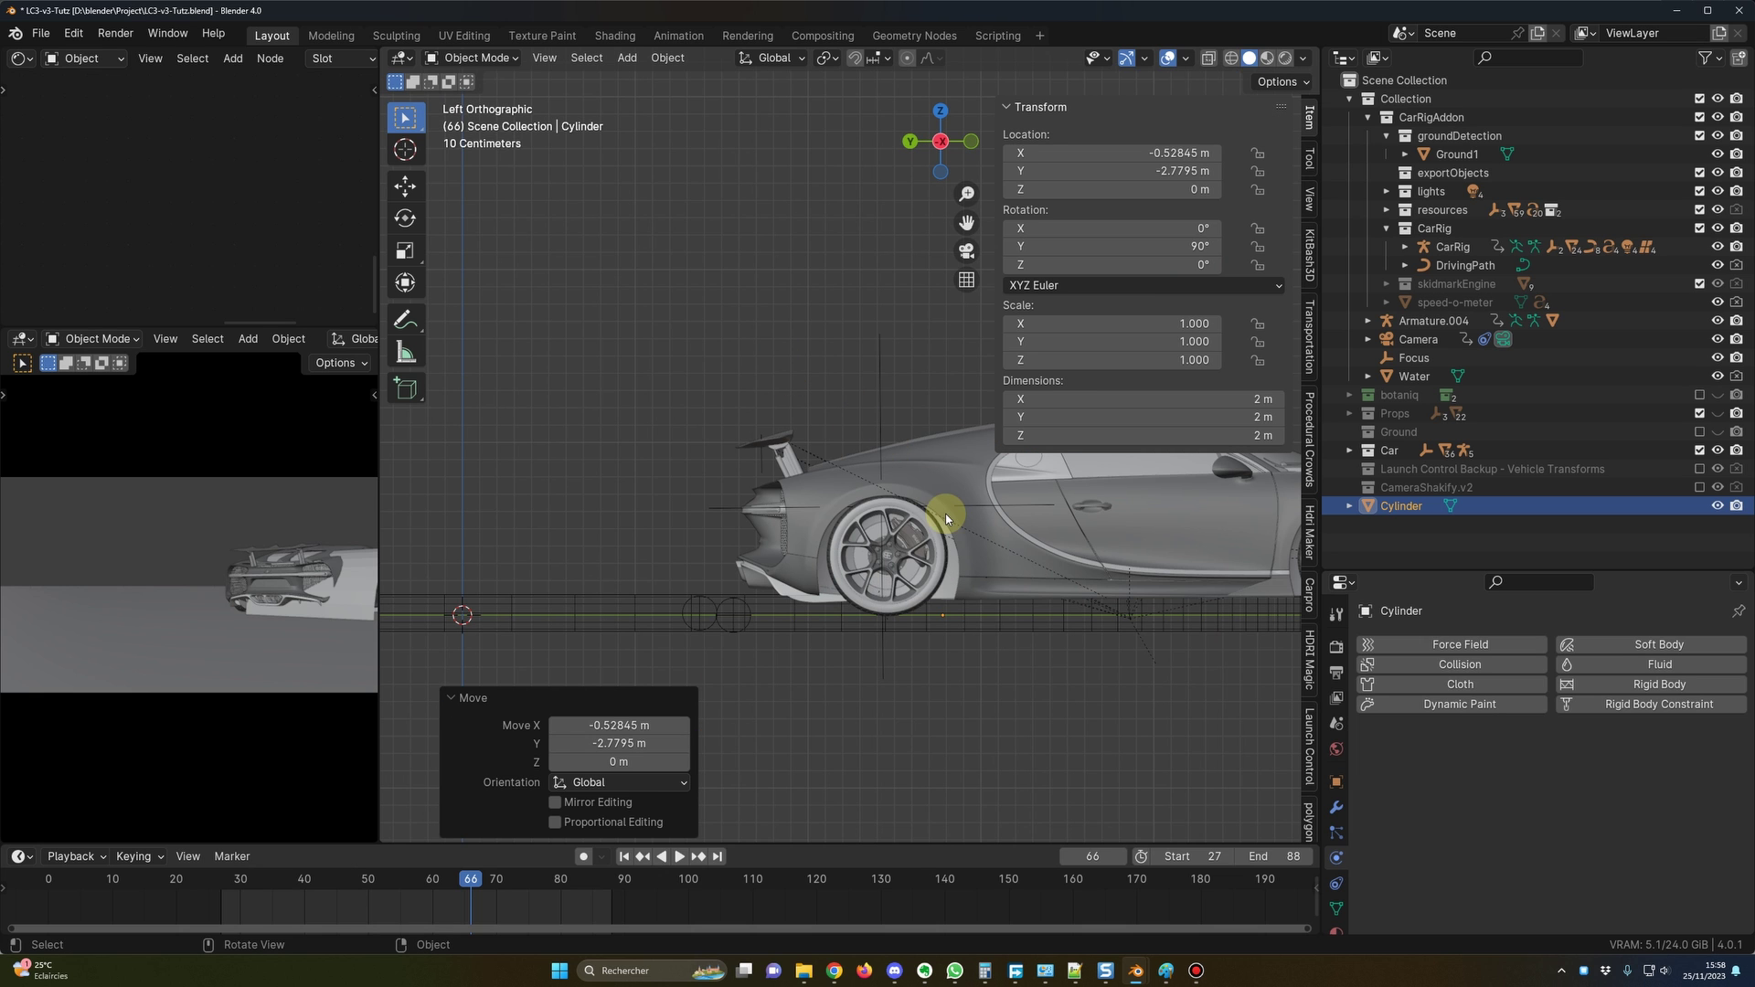
pyautogui.click(1403, 505)
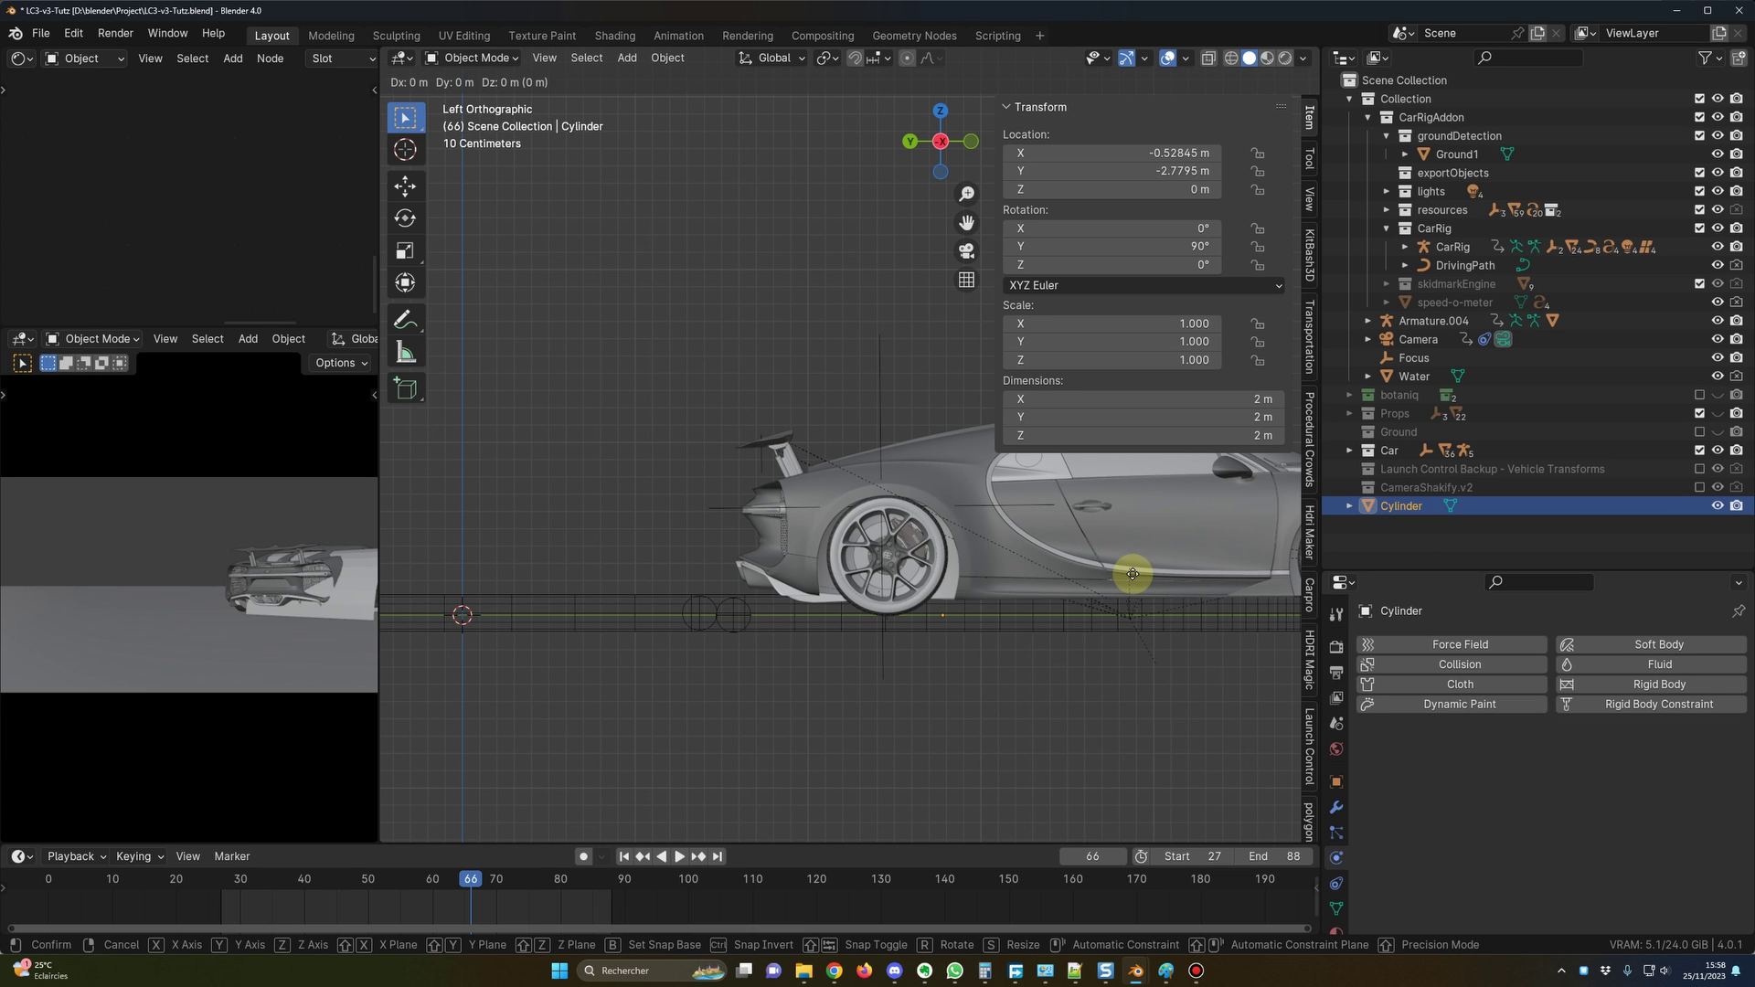
pyautogui.scroll(2, 1115, 607)
pyautogui.scroll(2, 1115, 607)
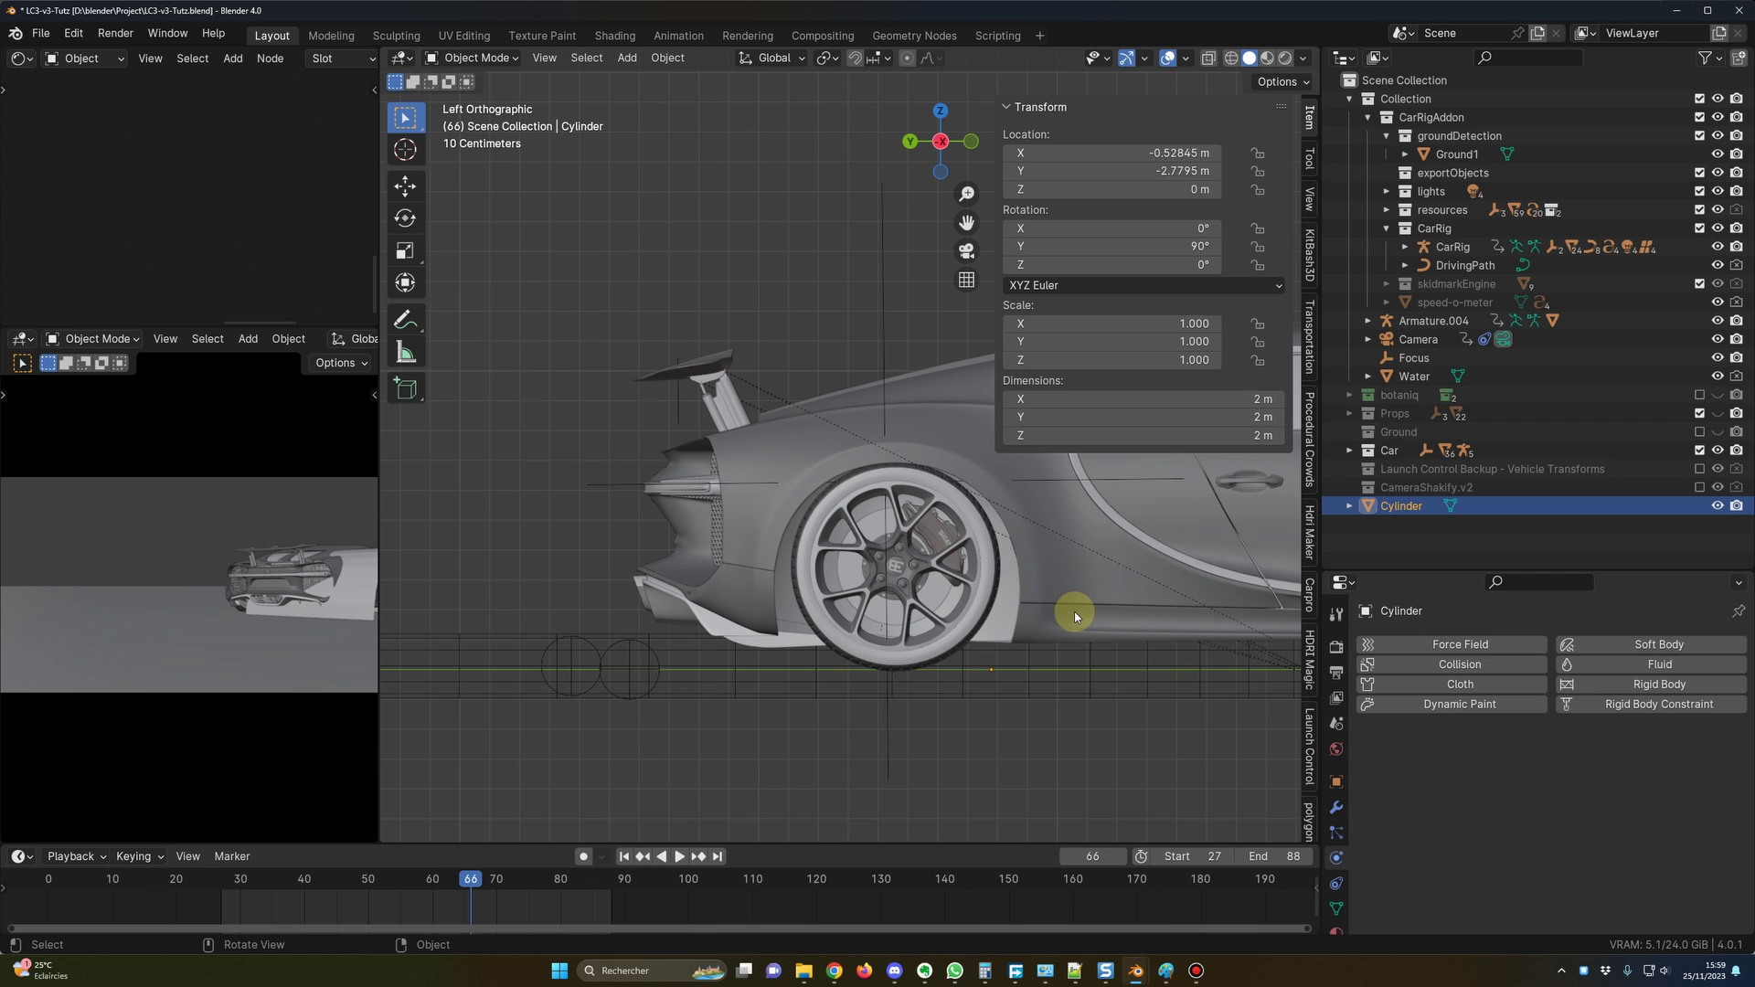
pyautogui.press('g')
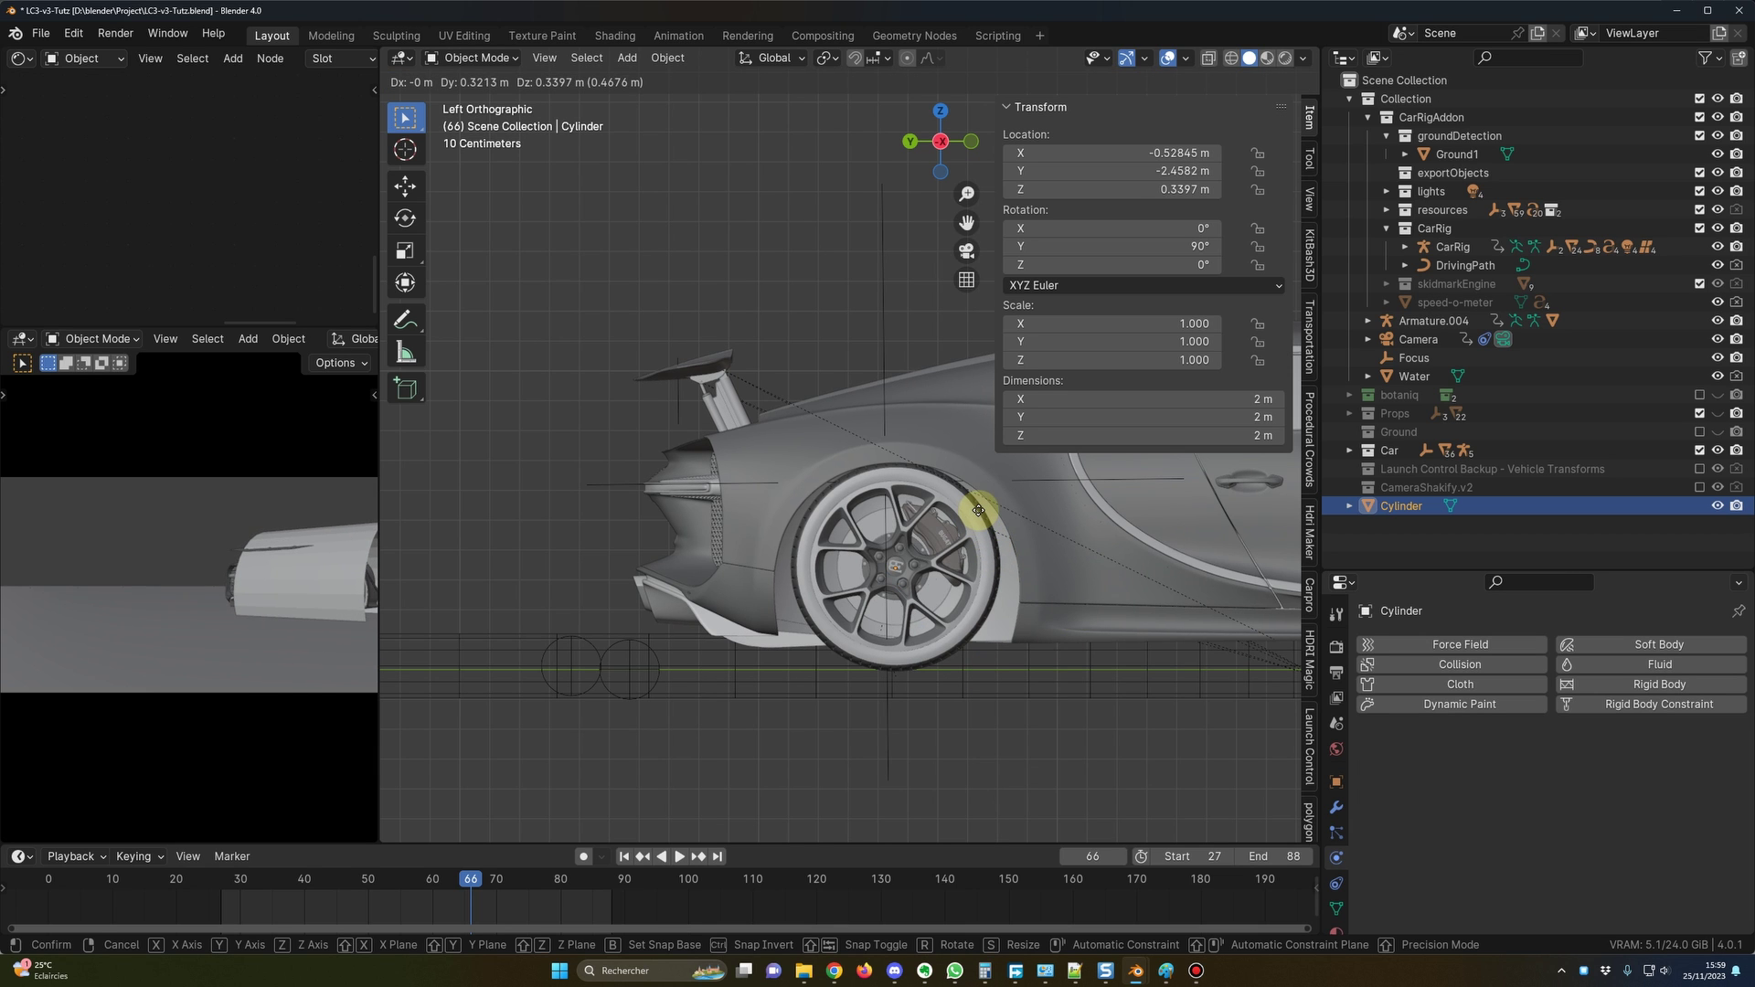
pyautogui.click(978, 509)
# Scale the cylinder down uniformly by a factor of about 0.396 to approach the rear wheel's size.
pyautogui.scroll(-3, 1006, 585)
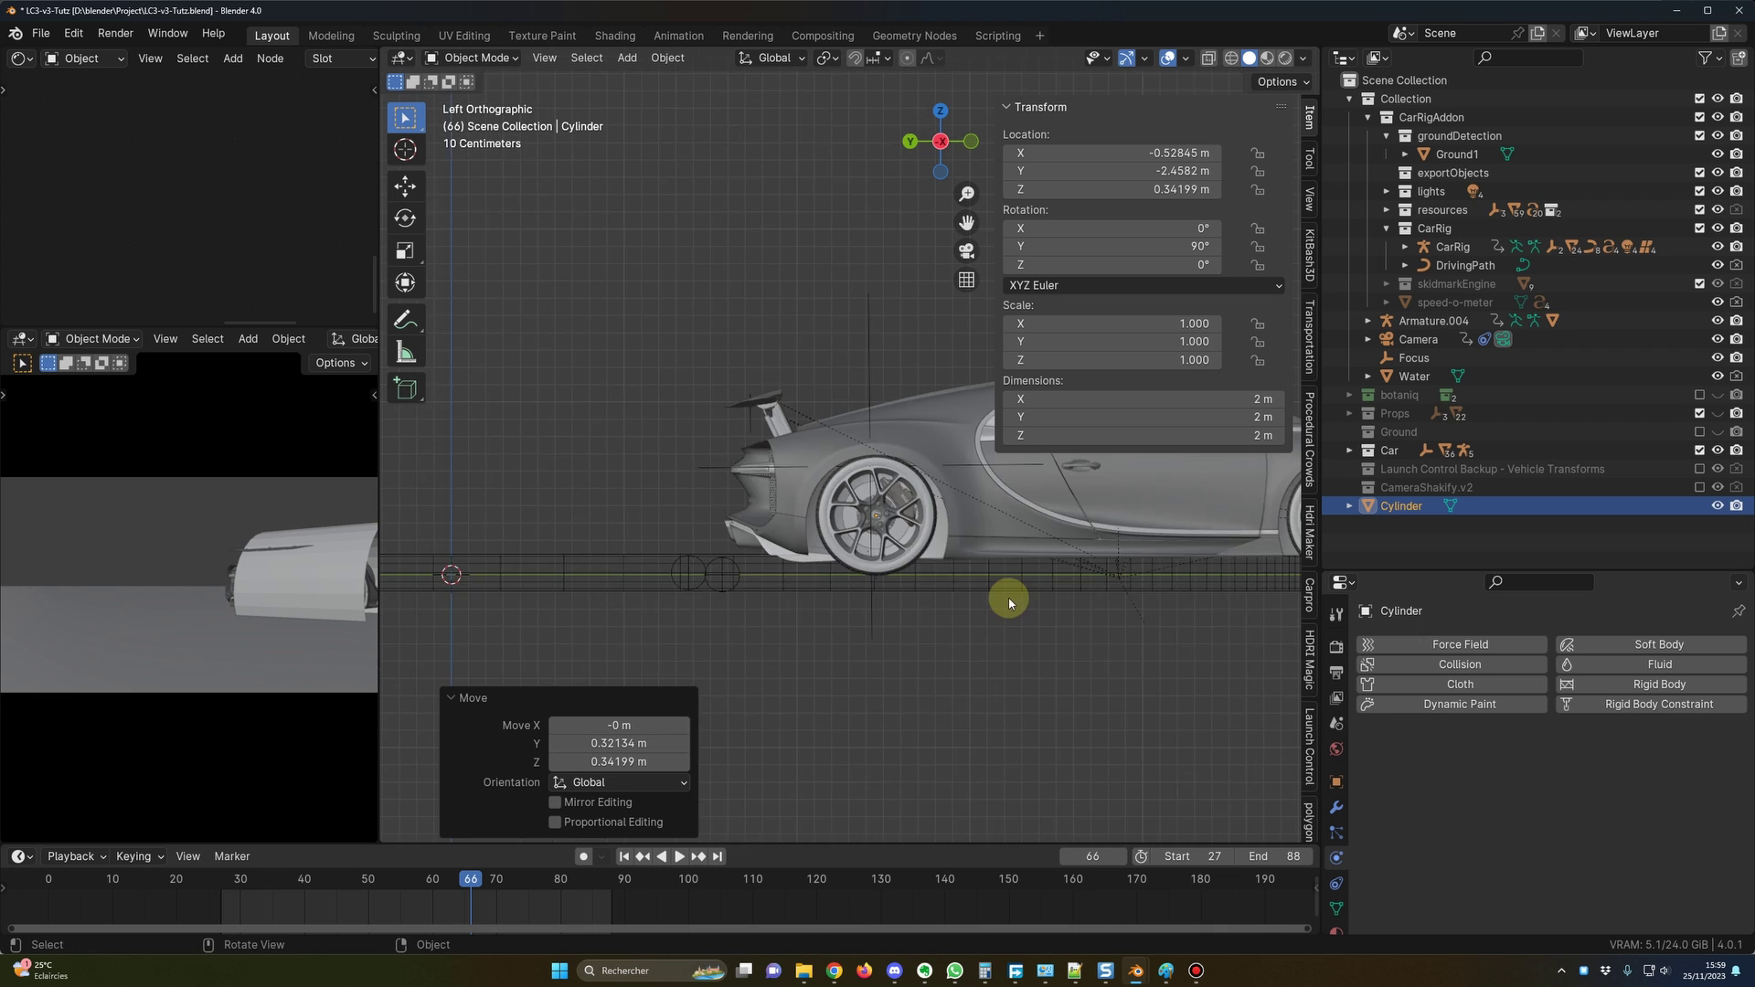
pyautogui.moveTo(1010, 595); pyautogui.dragTo(1013, 610, button='middle')
pyautogui.press('s')
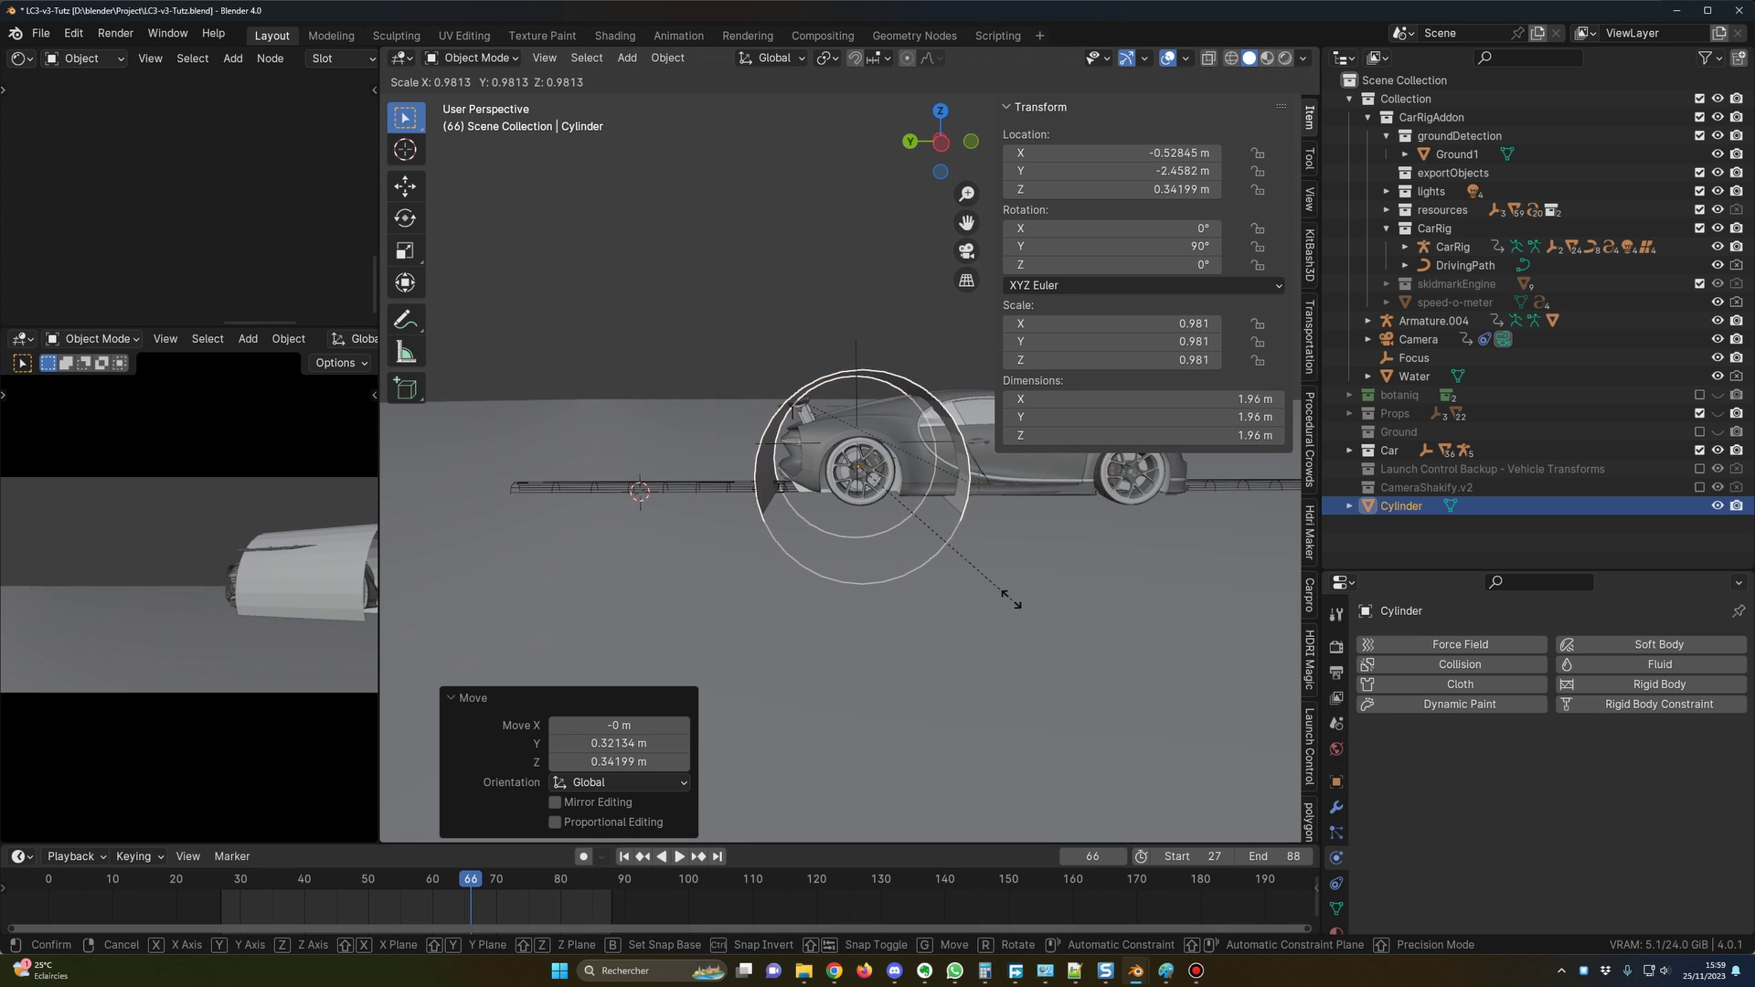
pyautogui.click(931, 509)
pyautogui.scroll(5, 934, 508)
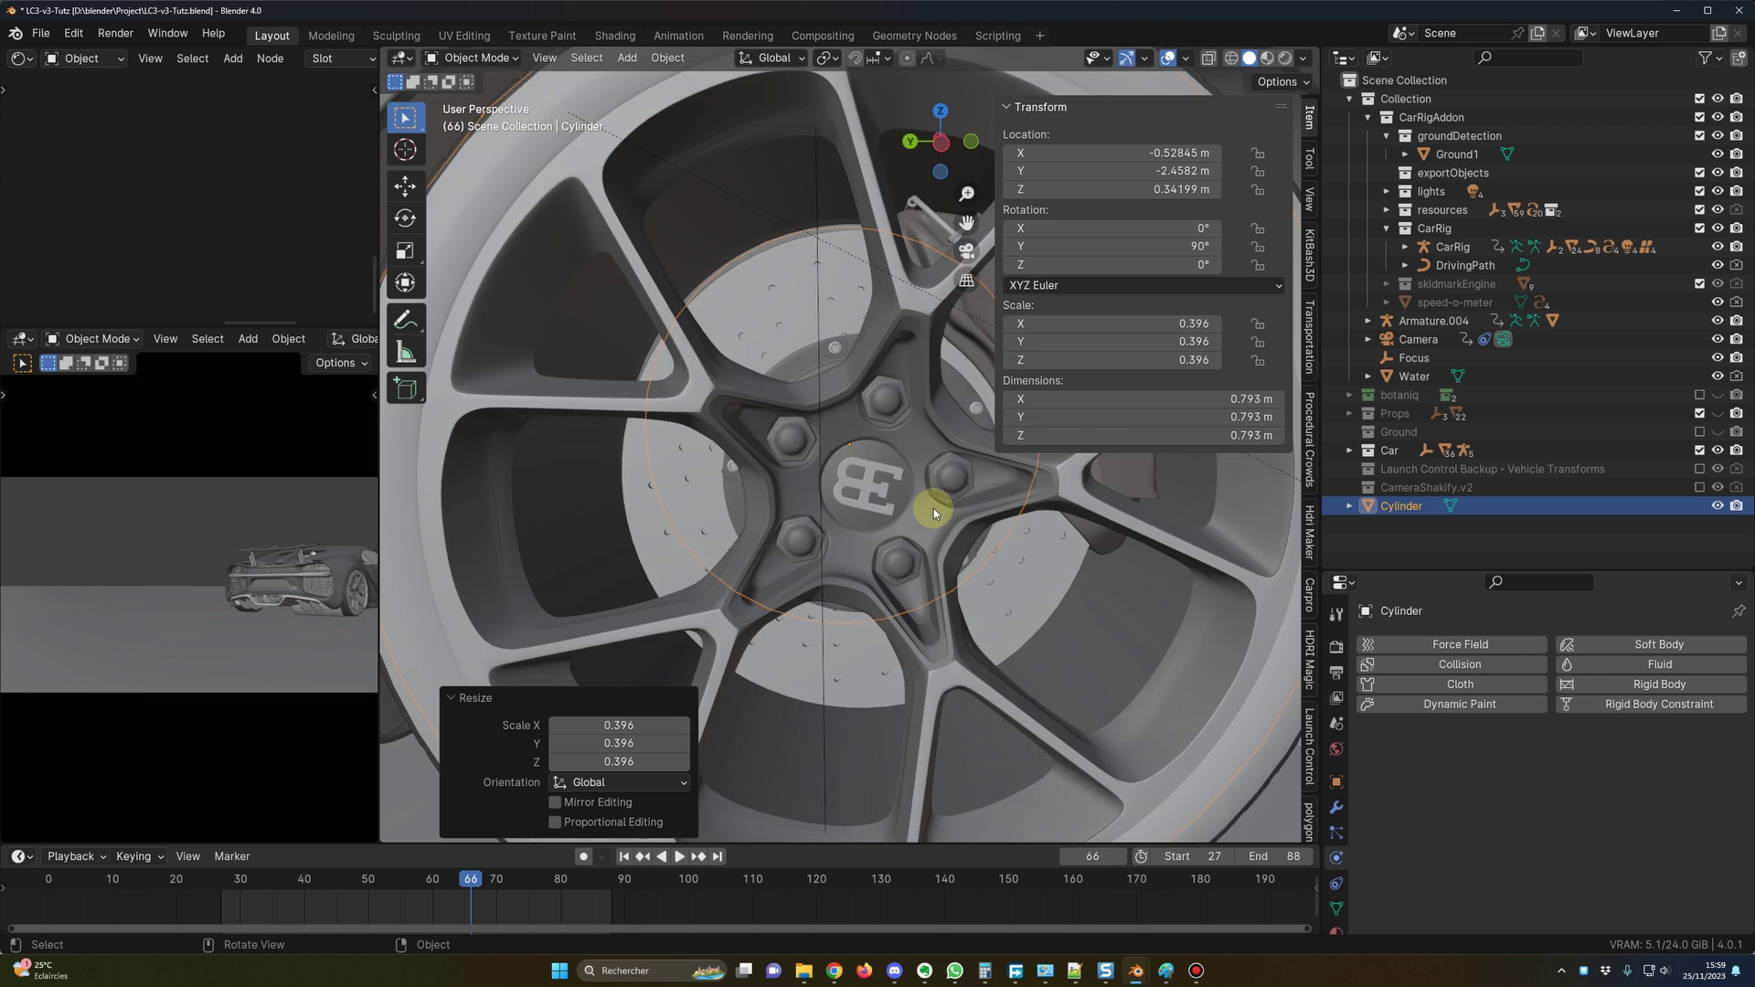
# Narrow the cylinder to about 0.24 m wide and move it about -0.34 m along X onto the rear wheel.
pyautogui.moveTo(935, 508); pyautogui.dragTo(1015, 499, button='middle')
pyautogui.moveTo(1143, 435); pyautogui.dragTo(1093, 437)
pyautogui.press('g')
pyautogui.press('x')
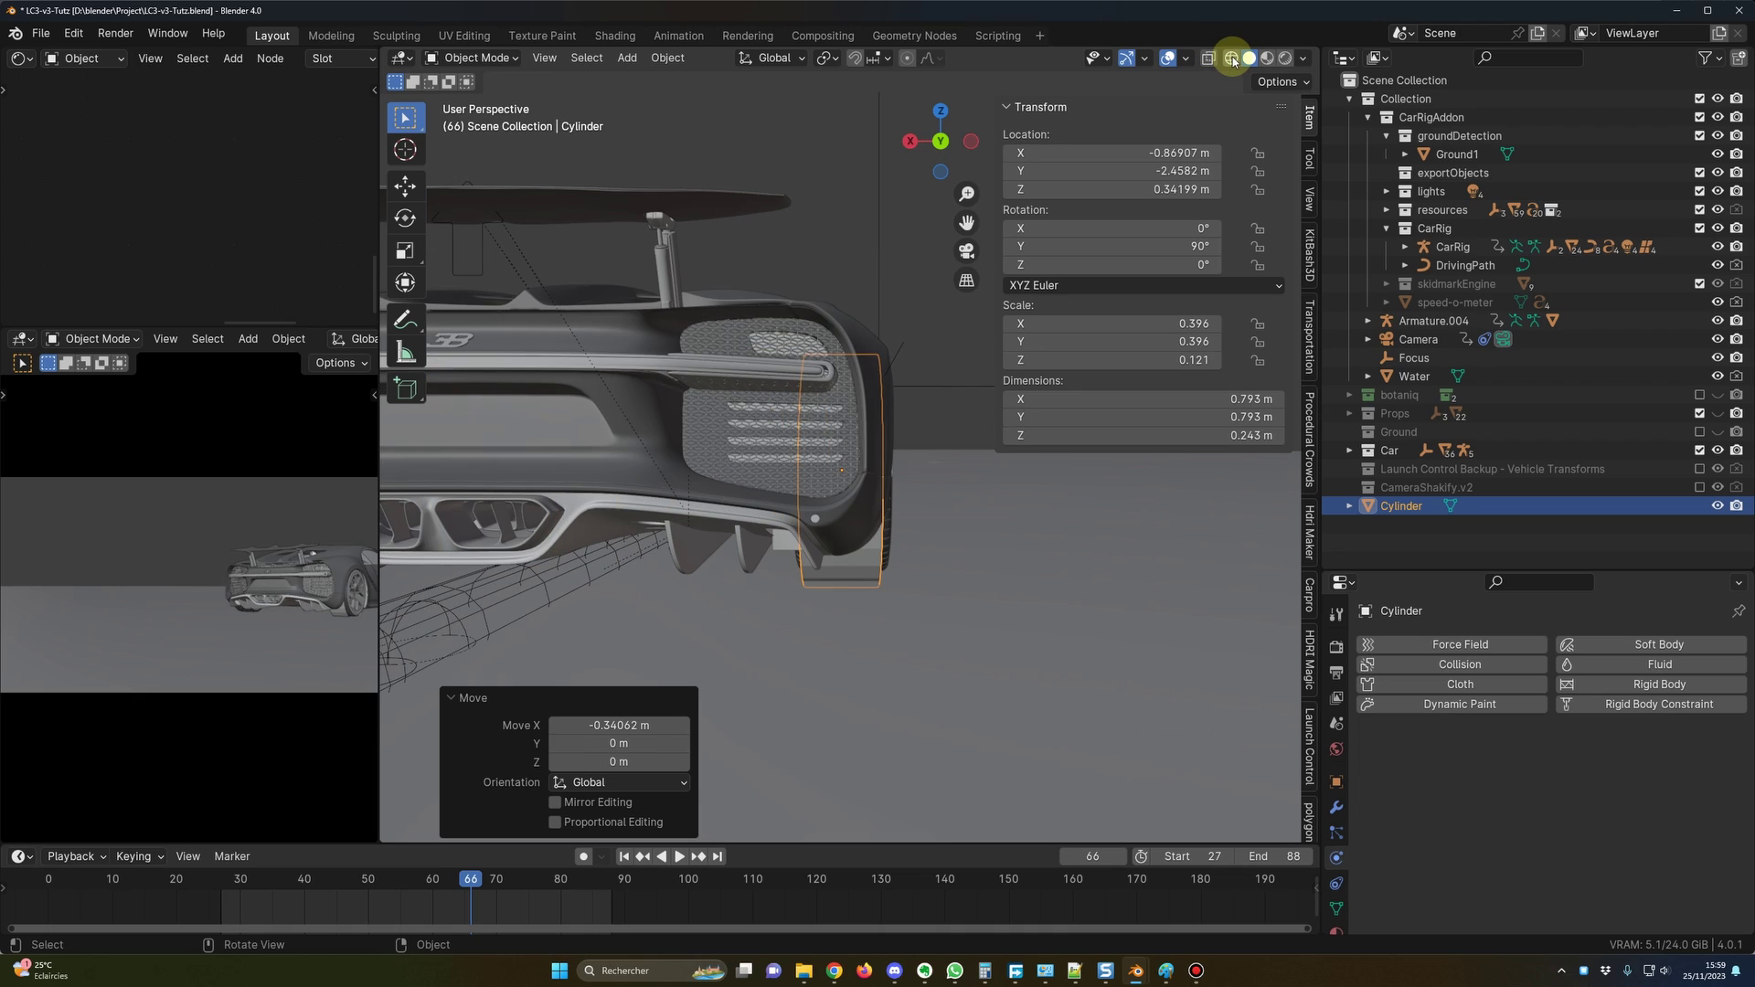
# Scale the cylinder uniformly in wireframe shading to match the tyre, about 0.70 m in diameter, and return to solid shading.
pyautogui.click(1233, 59)
pyautogui.moveTo(937, 599)
pyautogui.mouseDown(button='middle')
pyautogui.moveTo(977, 568)
pyautogui.moveTo(1052, 567)
pyautogui.moveTo(811, 545)
pyautogui.moveTo(768, 572)
pyautogui.mouseUp(button='middle')
pyautogui.press('s')
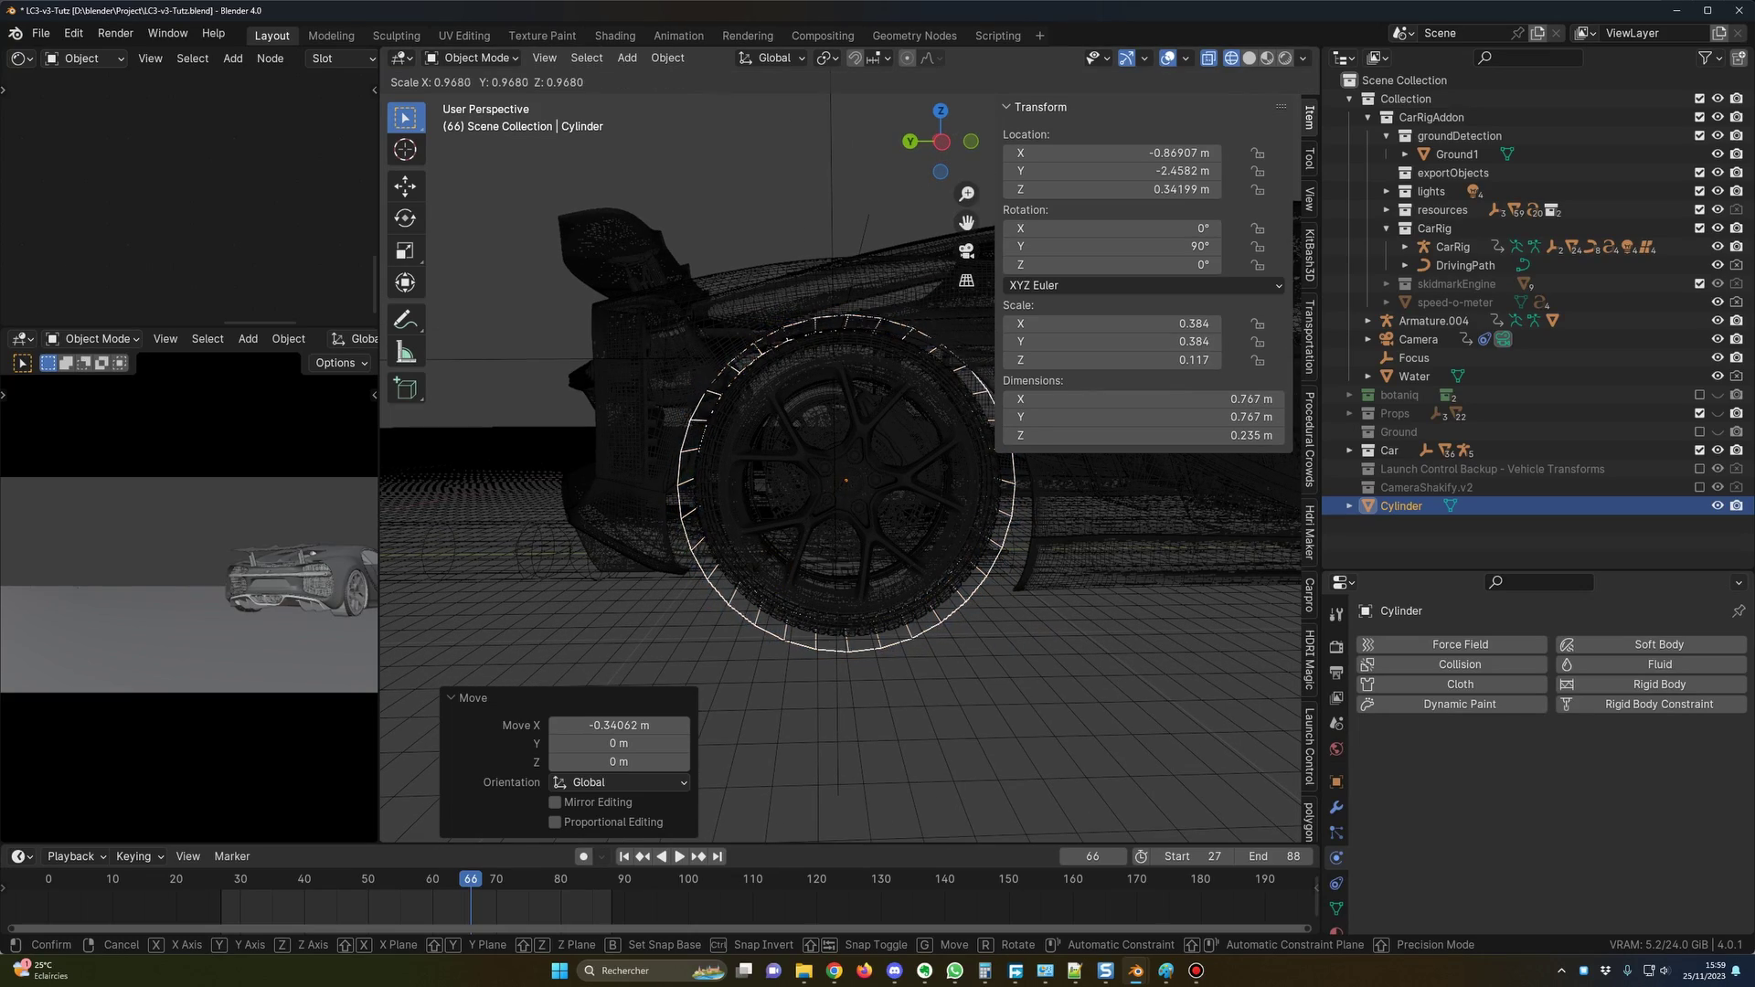
pyautogui.click(972, 552)
pyautogui.moveTo(972, 553)
pyautogui.mouseDown(button='middle')
pyautogui.moveTo(1042, 536)
pyautogui.moveTo(874, 496)
pyautogui.moveTo(1057, 458)
pyautogui.moveTo(984, 550)
pyautogui.mouseUp(button='middle')
pyautogui.hotkey('shift', 'z')
# Adjust the cylinder's width along X to about 0.245 m and shift it about -0.007 m in X to cover the tyre.
pyautogui.press('s')
pyautogui.press('x')
pyautogui.click(999, 536)
pyautogui.press('g')
pyautogui.press('x')
pyautogui.click(971, 551)
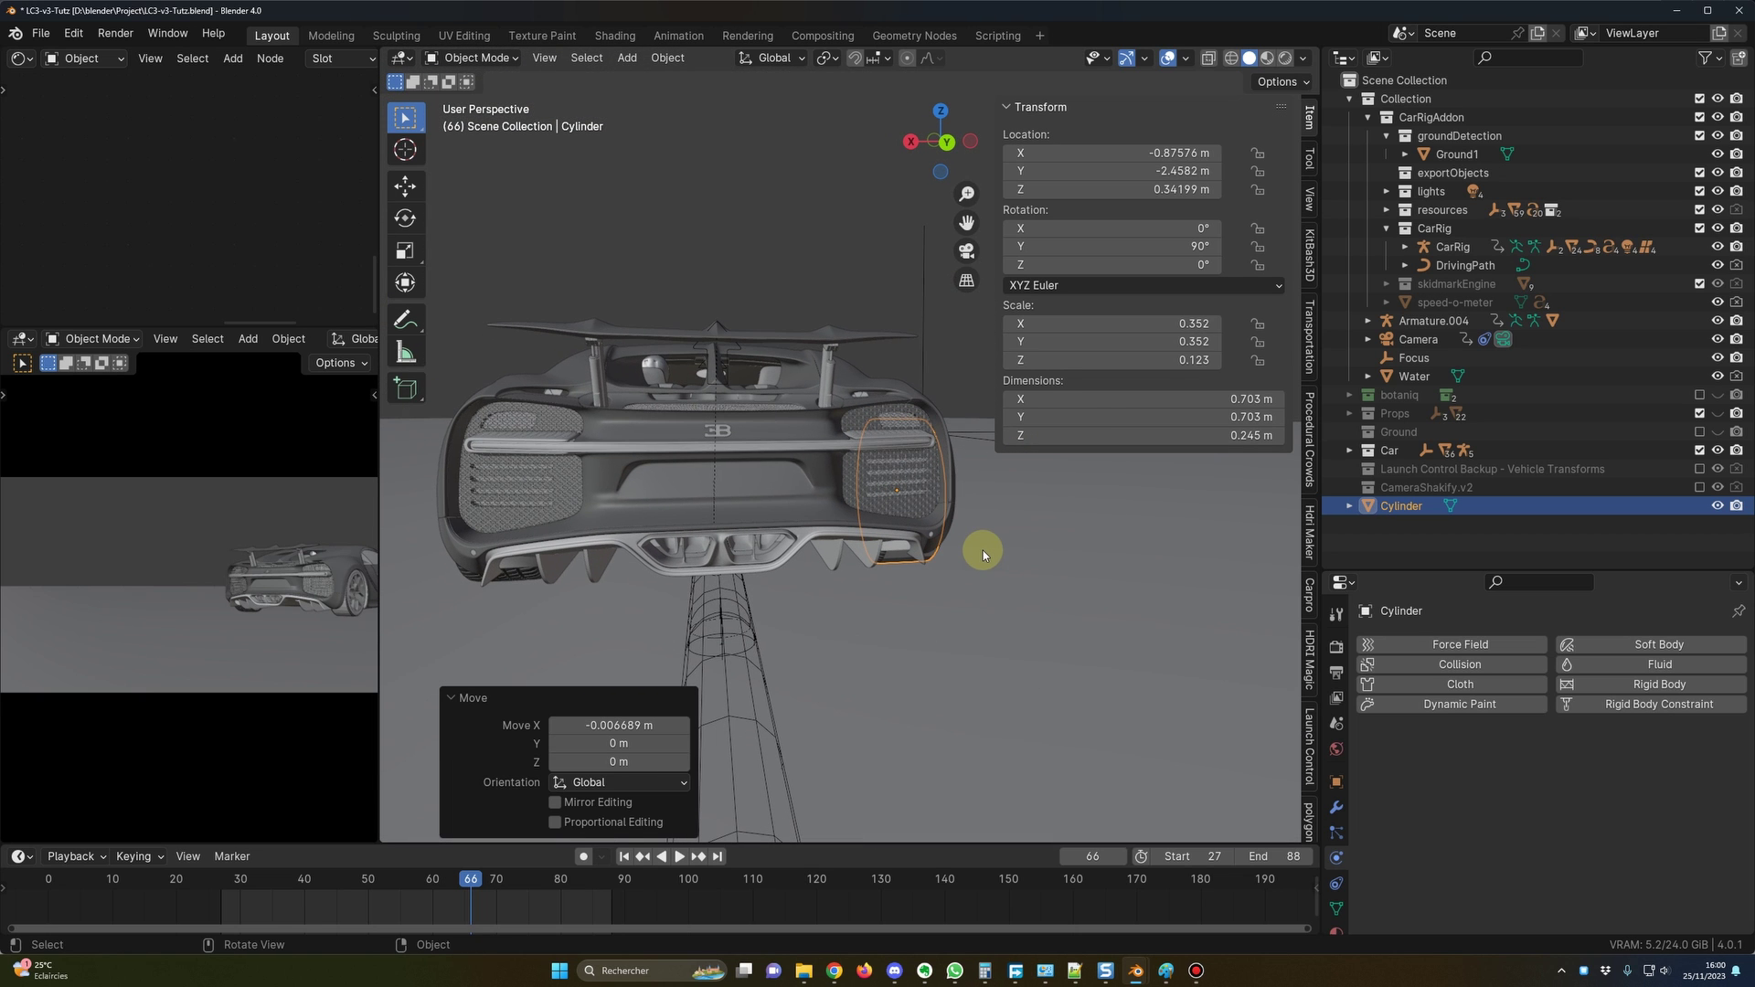
# Make a linked duplicate of the cylinder and move it along X onto the opposite rear wheel.
pyautogui.hotkey('alt', 'd')
pyautogui.rightClick(983, 550)
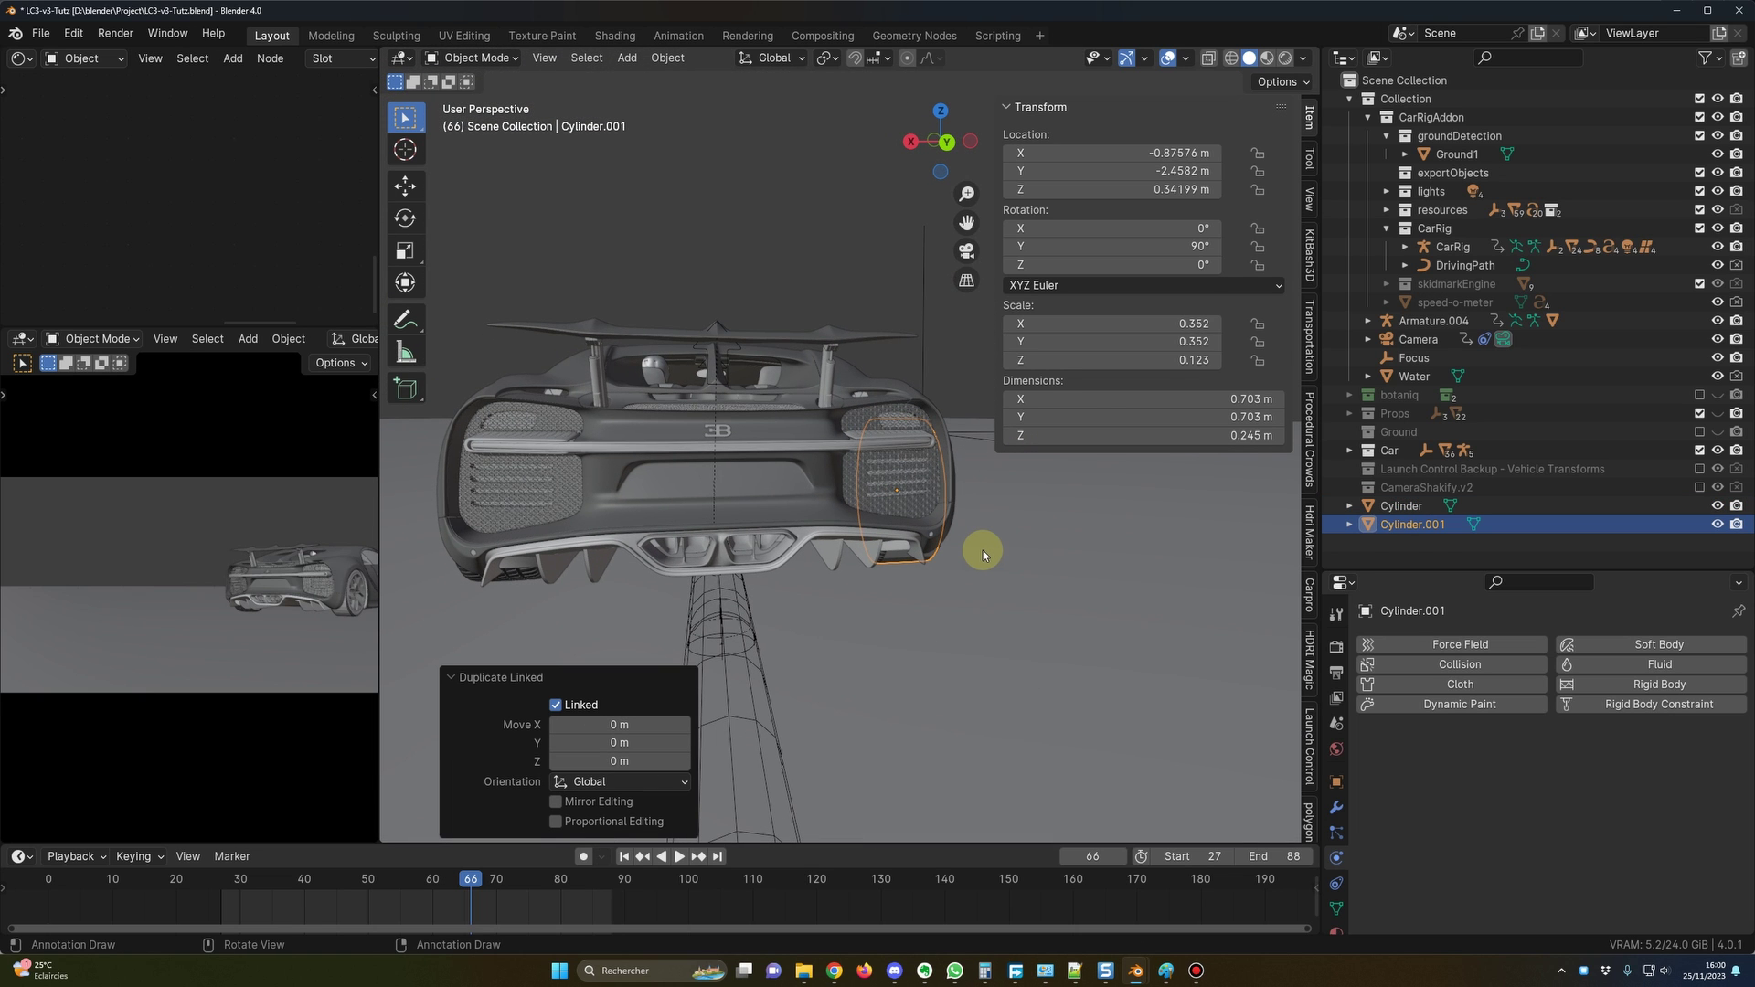
pyautogui.press('g')
pyautogui.press('x')
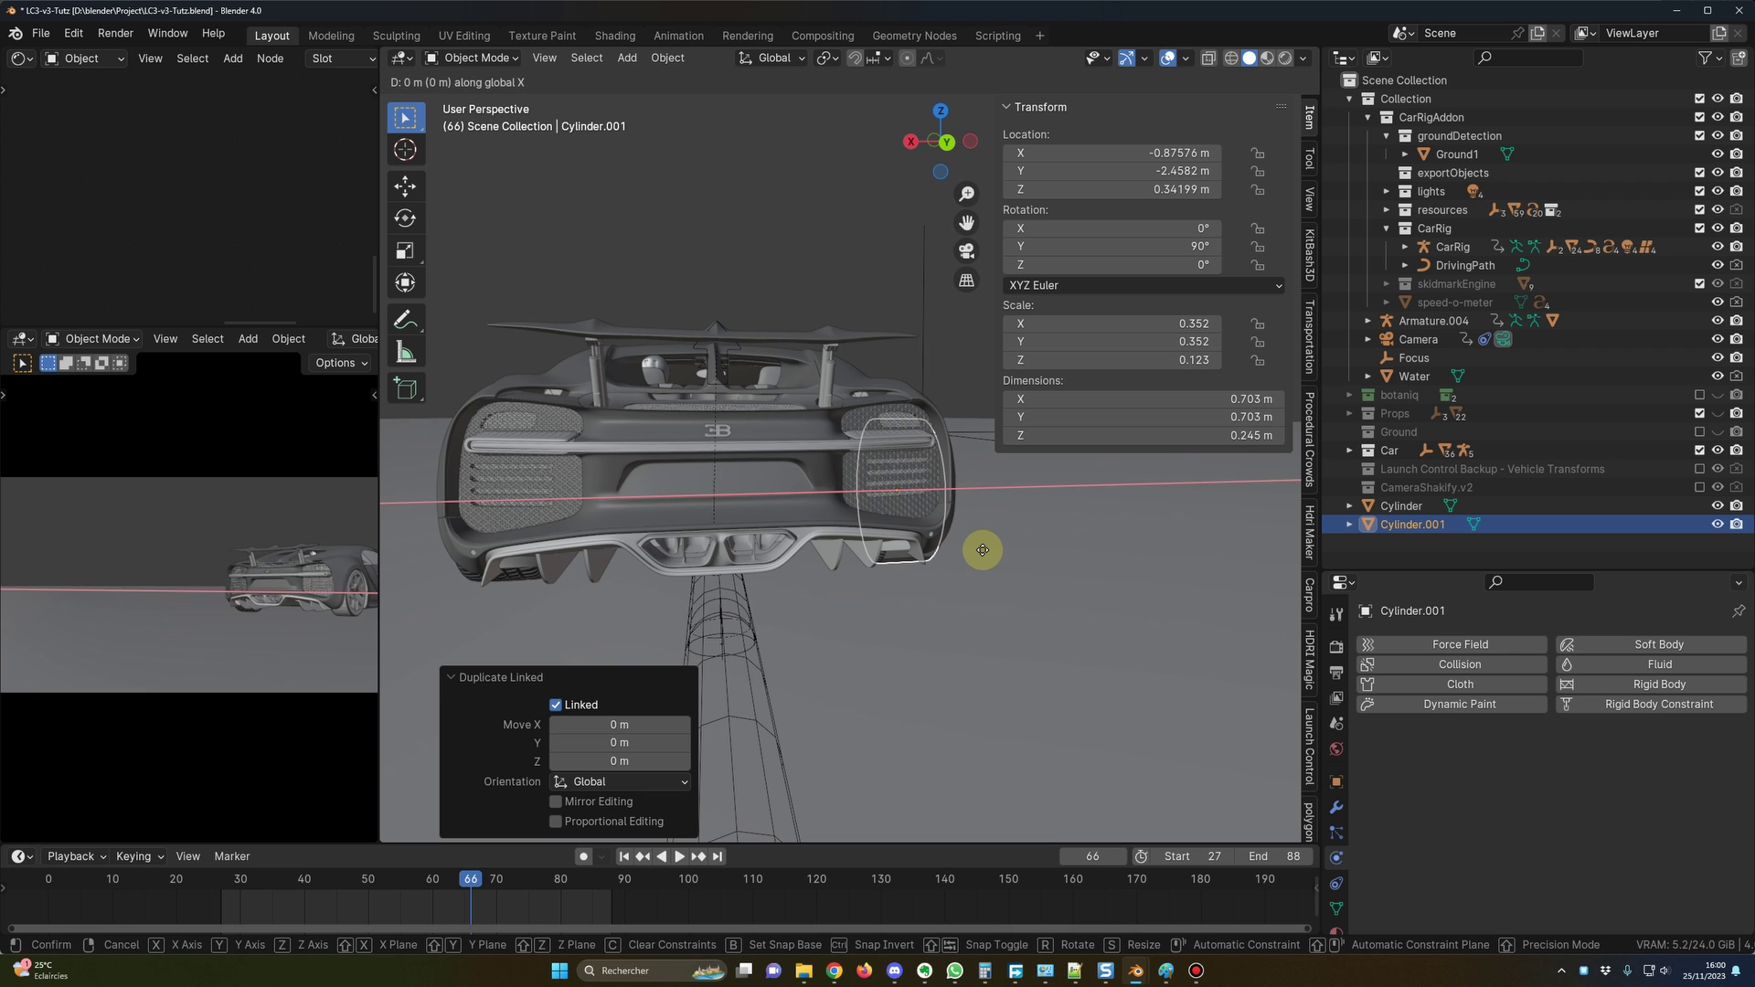
pyautogui.click(640, 542)
# Join the two rear-wheel cylinders into one object.
pyautogui.moveTo(640, 542); pyautogui.dragTo(980, 561, button='middle')
pyautogui.keyDown('shift'); pyautogui.click(998, 525); pyautogui.keyUp('shift')
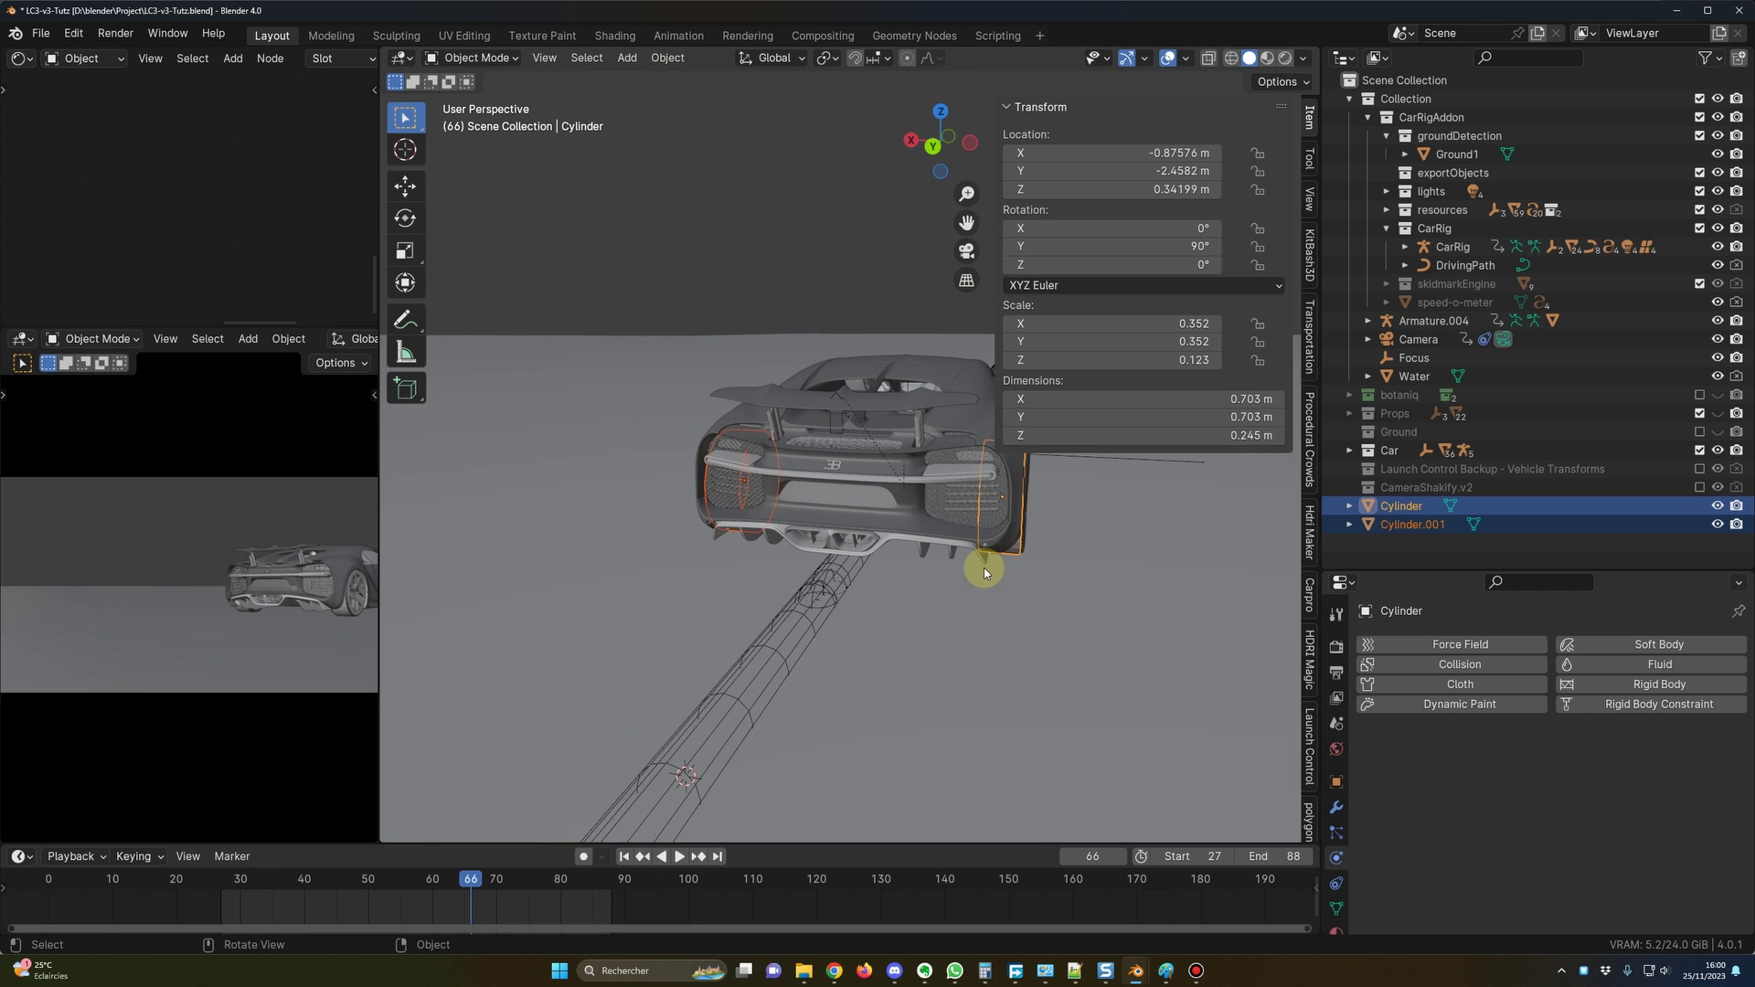
pyautogui.hotkey('ctrl', 'j')
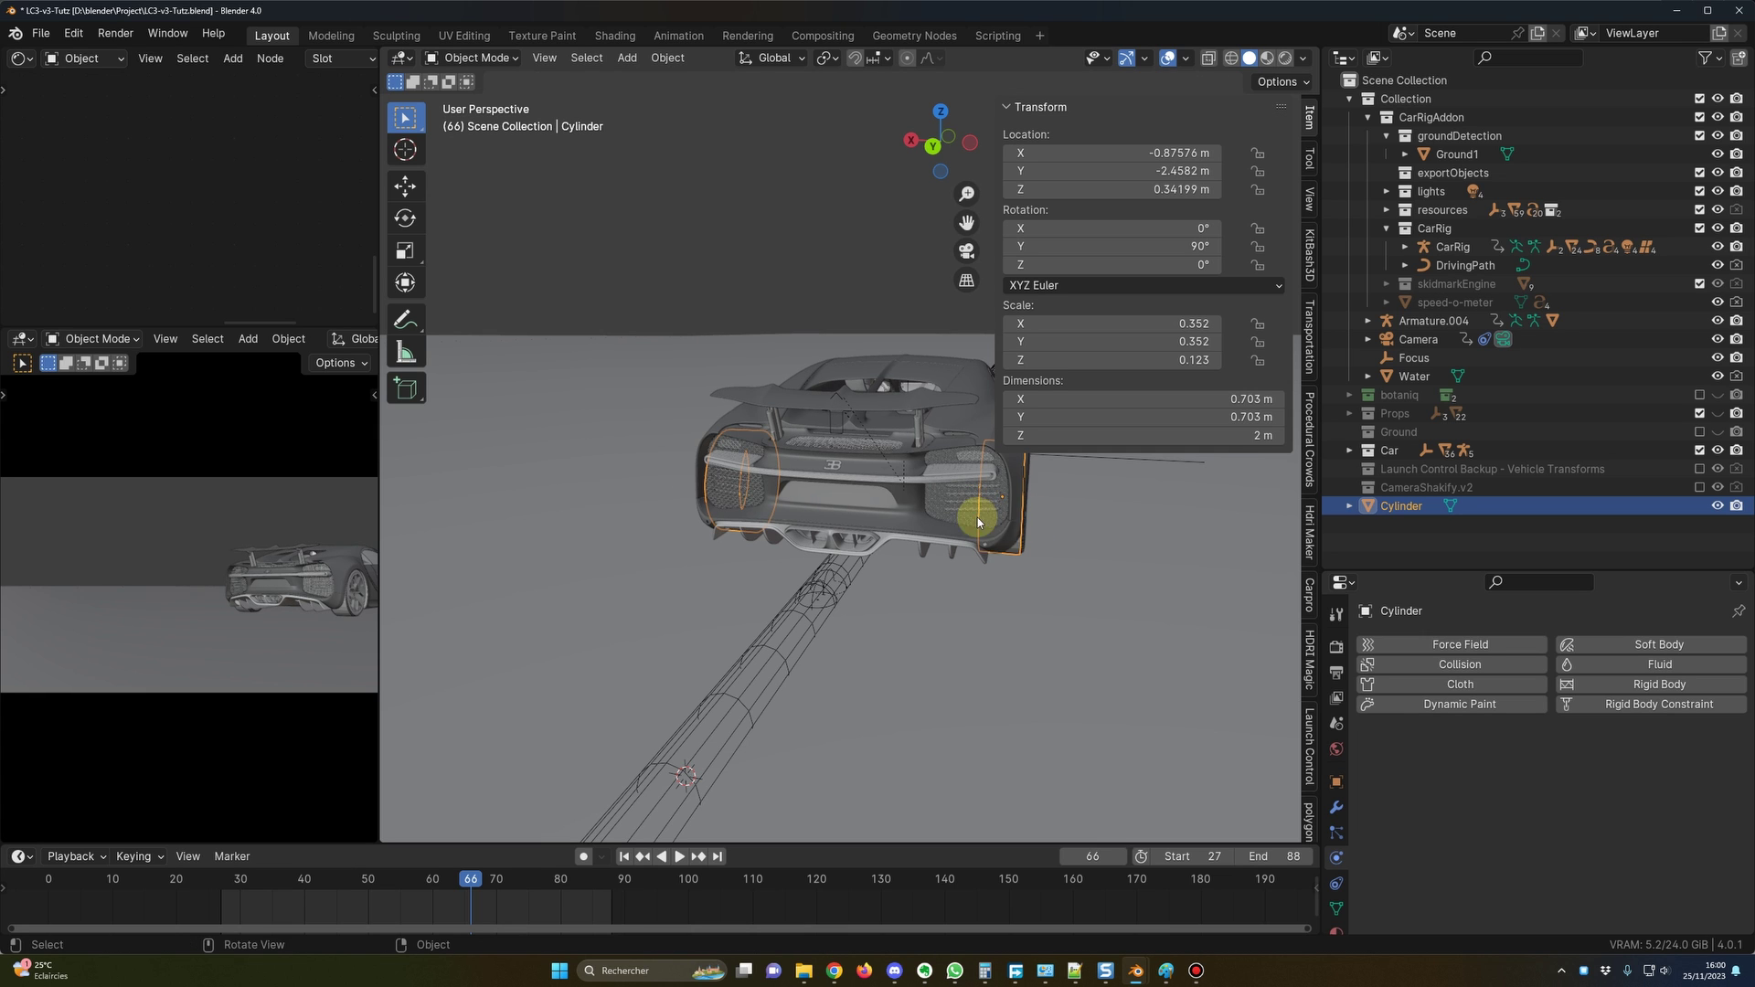
# Create a new collection directly under the Scene Collection and name it Smoke.
pyautogui.click(1423, 522)
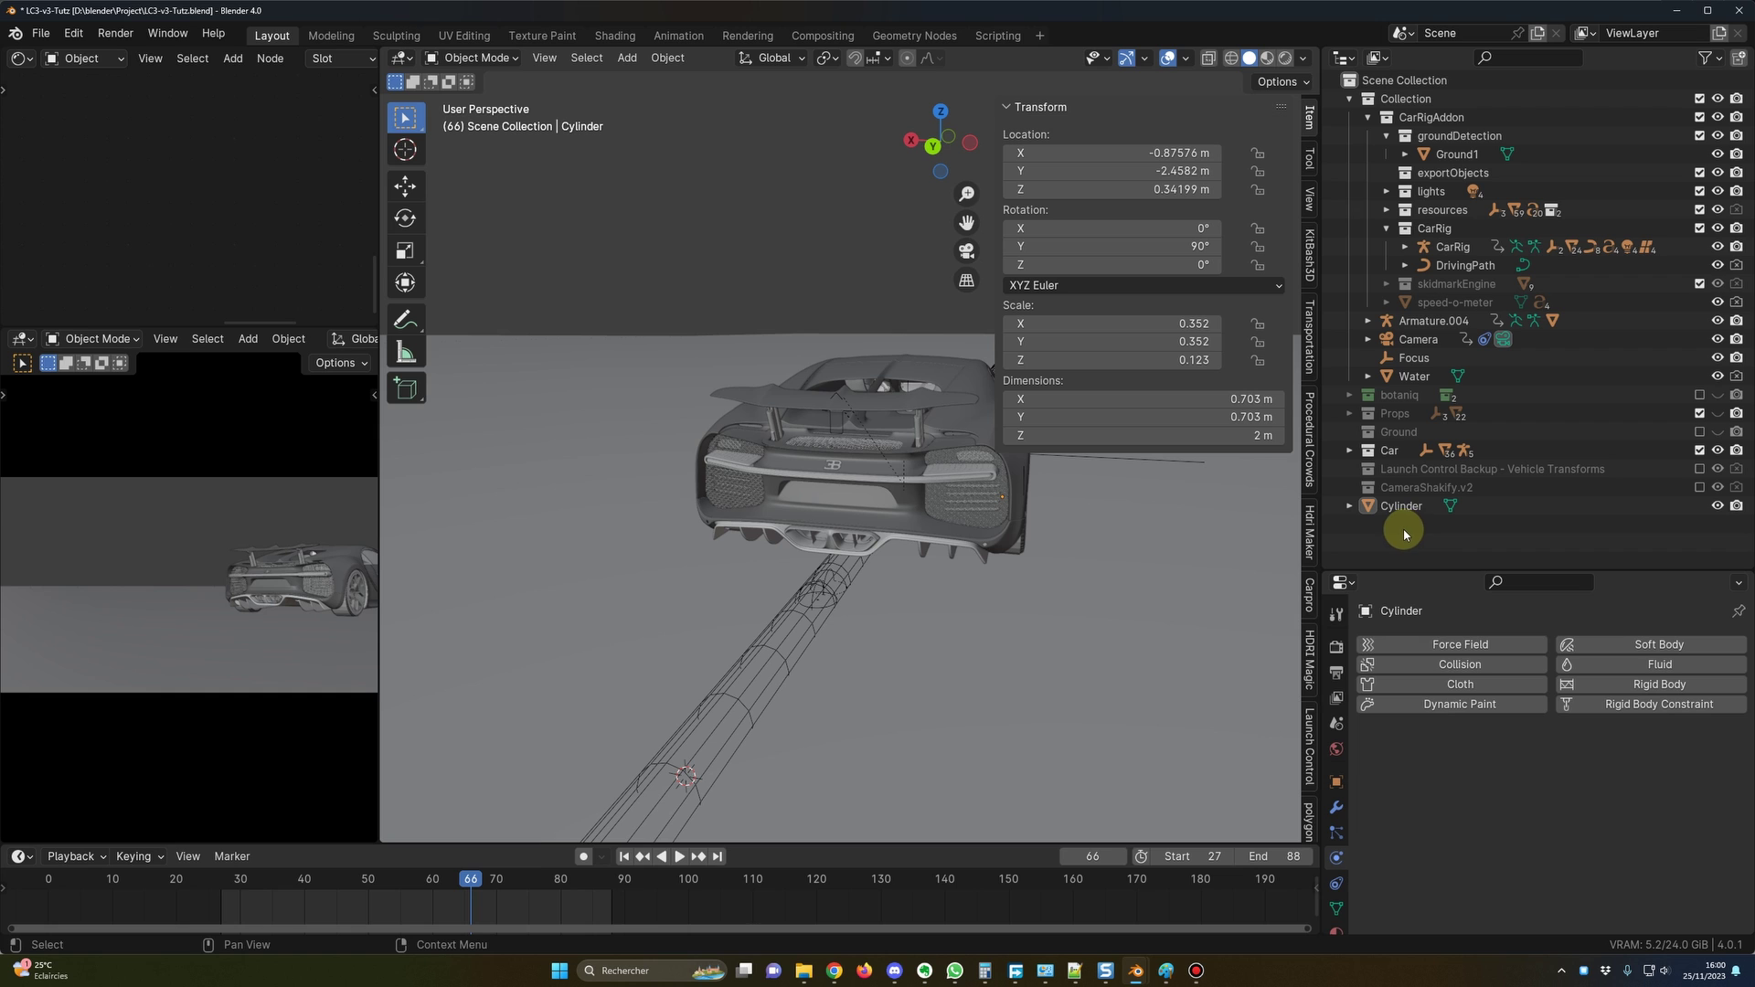
pyautogui.rightClick(1404, 530)
pyautogui.click(1387, 511)
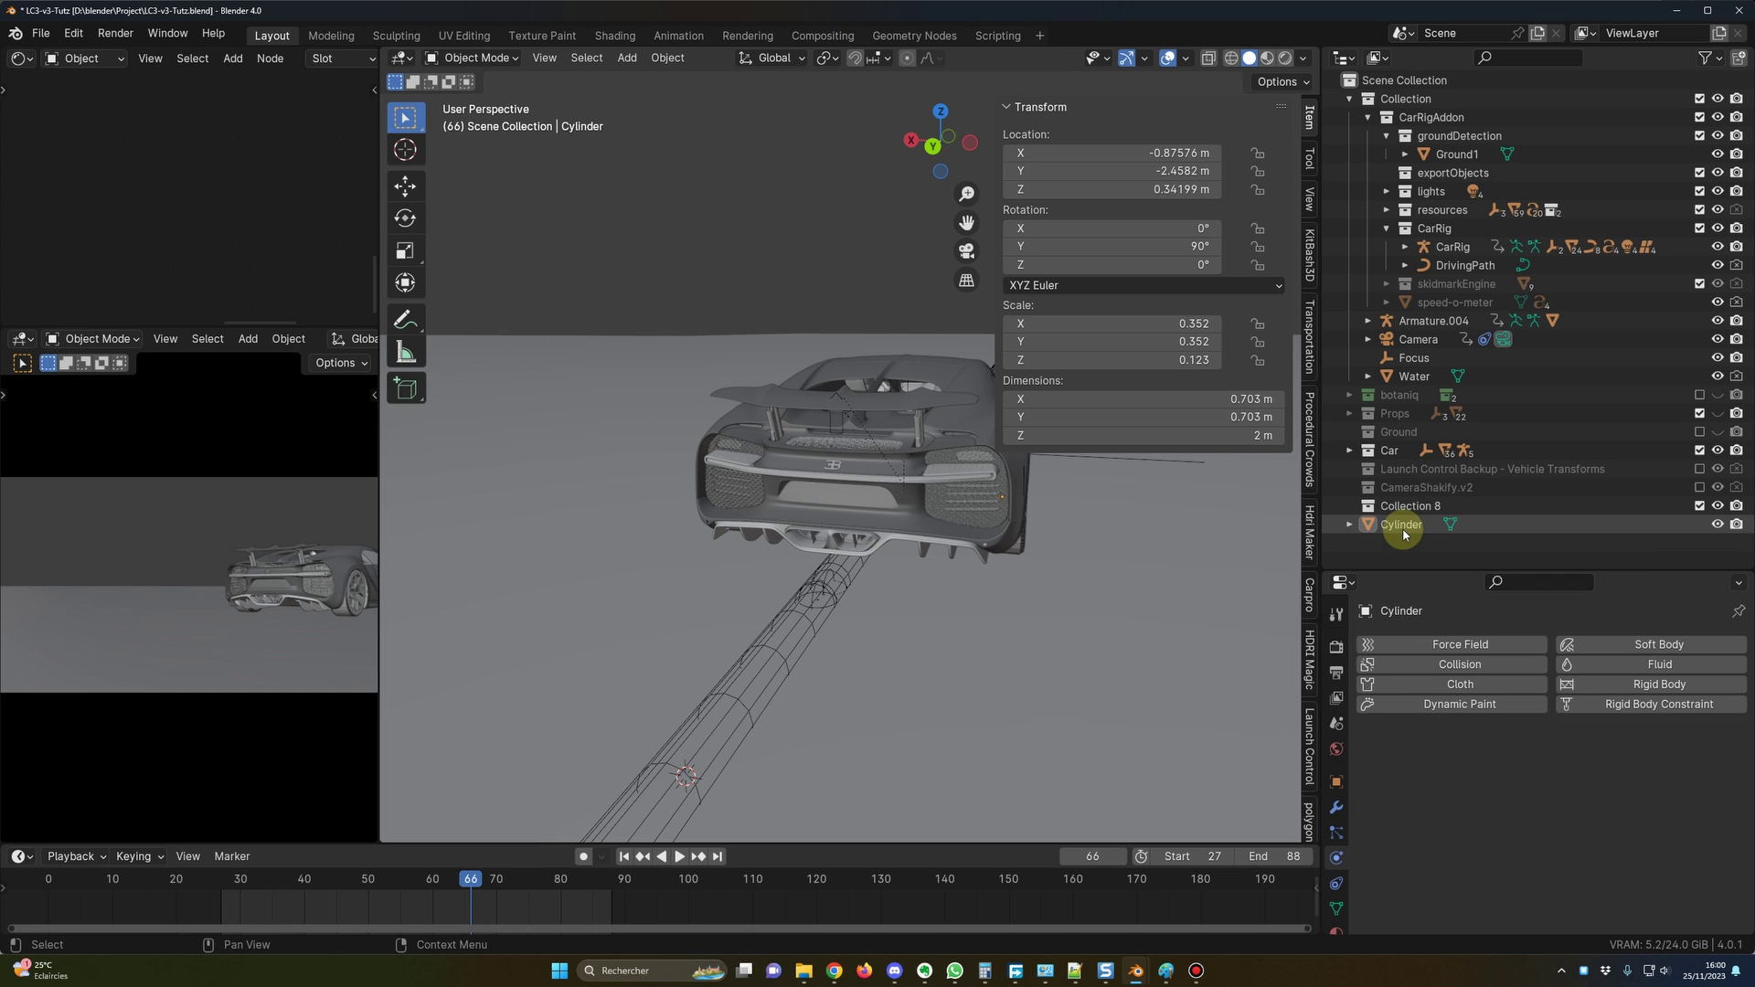
pyautogui.click(1410, 505)
pyautogui.doubleClick(1409, 505)
pyautogui.write('S')
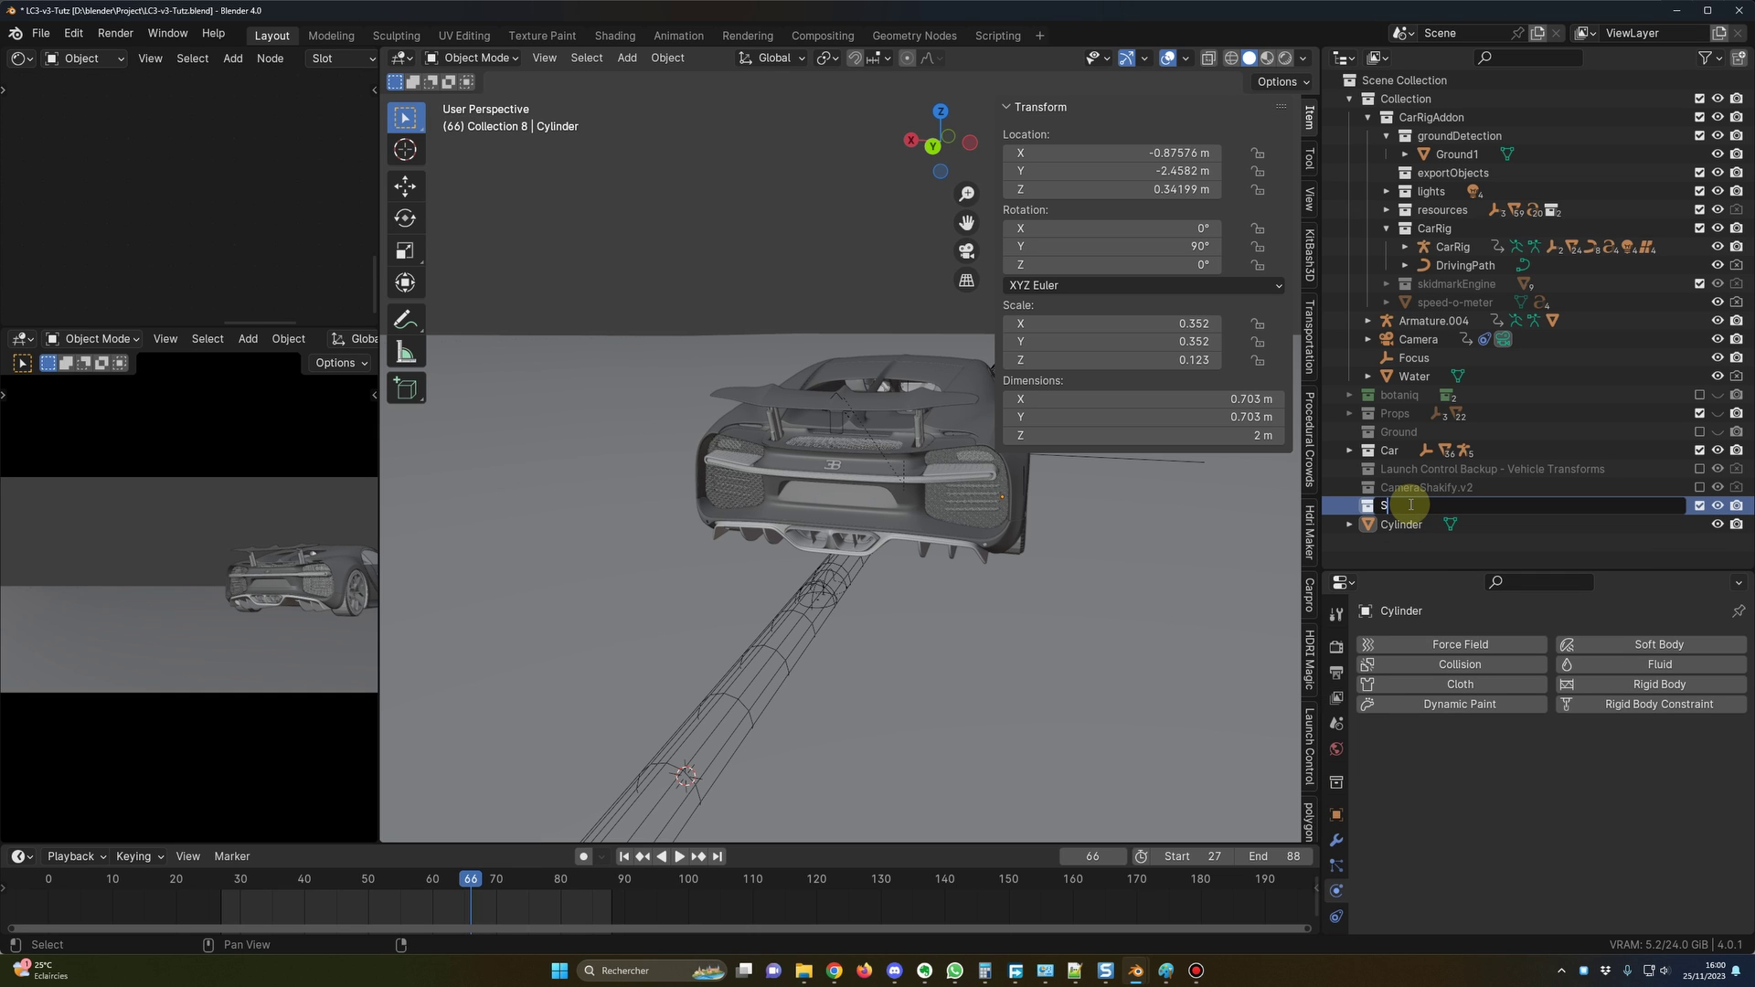
pyautogui.write('moke')
pyautogui.press('Return')
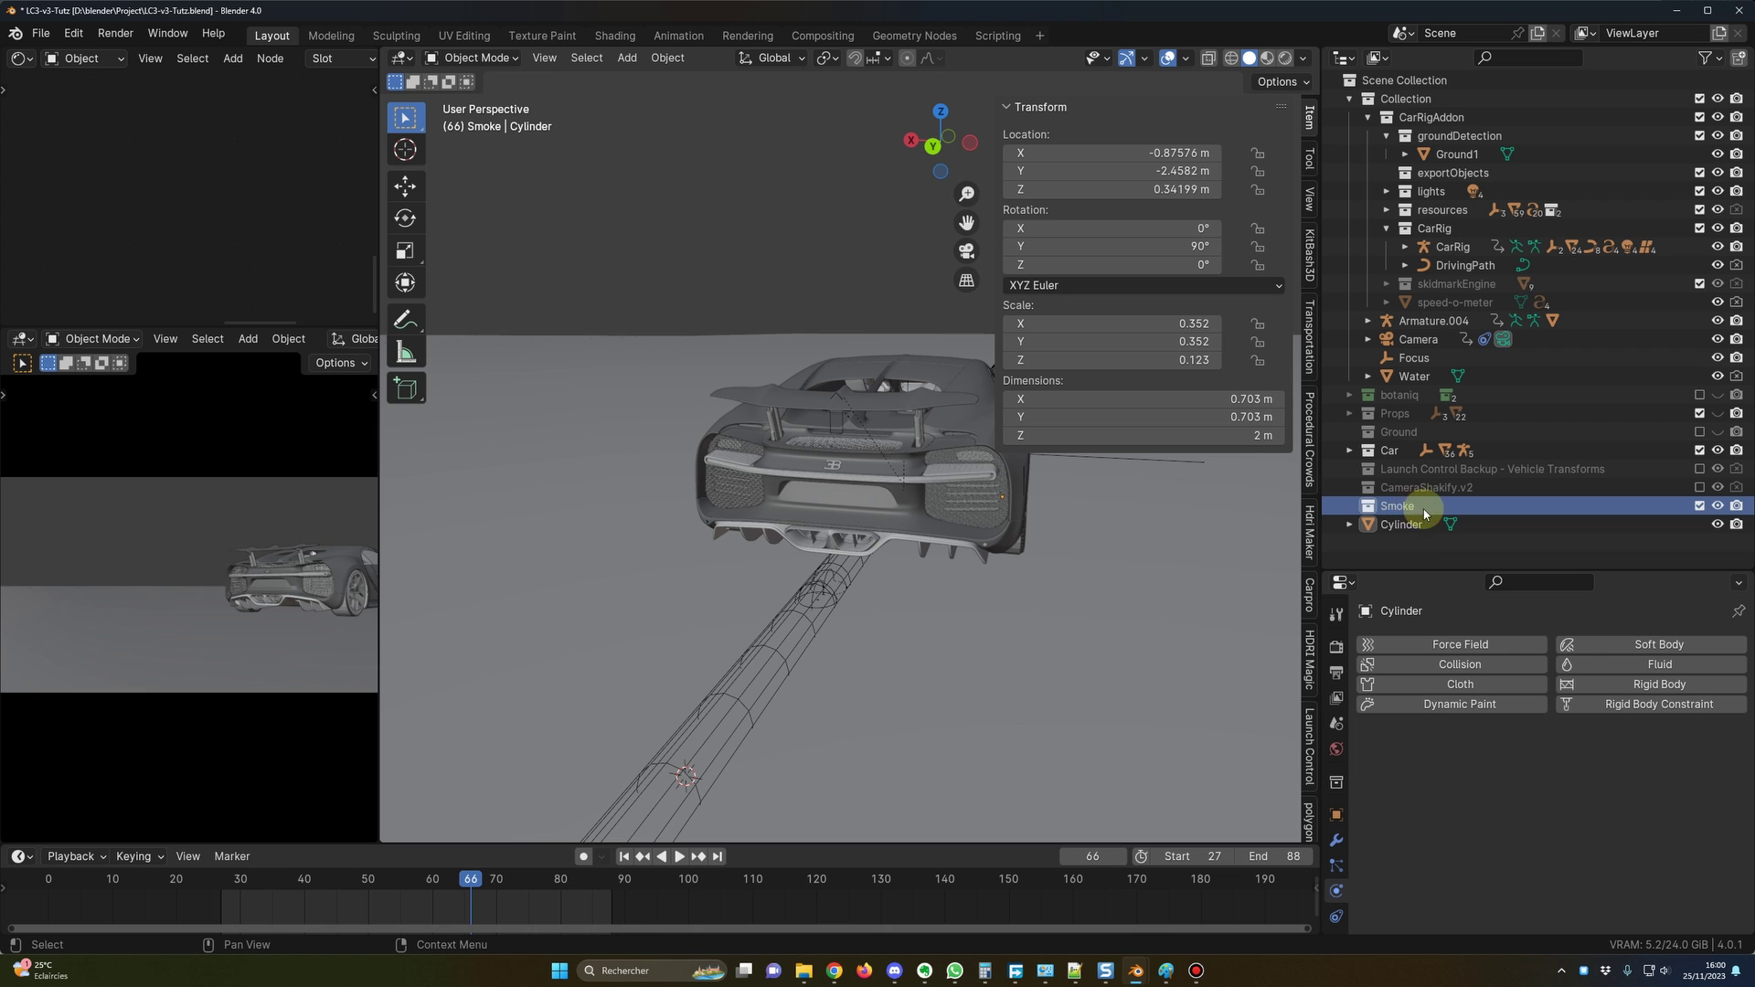
# Move the joined cylinder object into the Smoke collection.
pyautogui.click(1415, 528)
pyautogui.press('m')
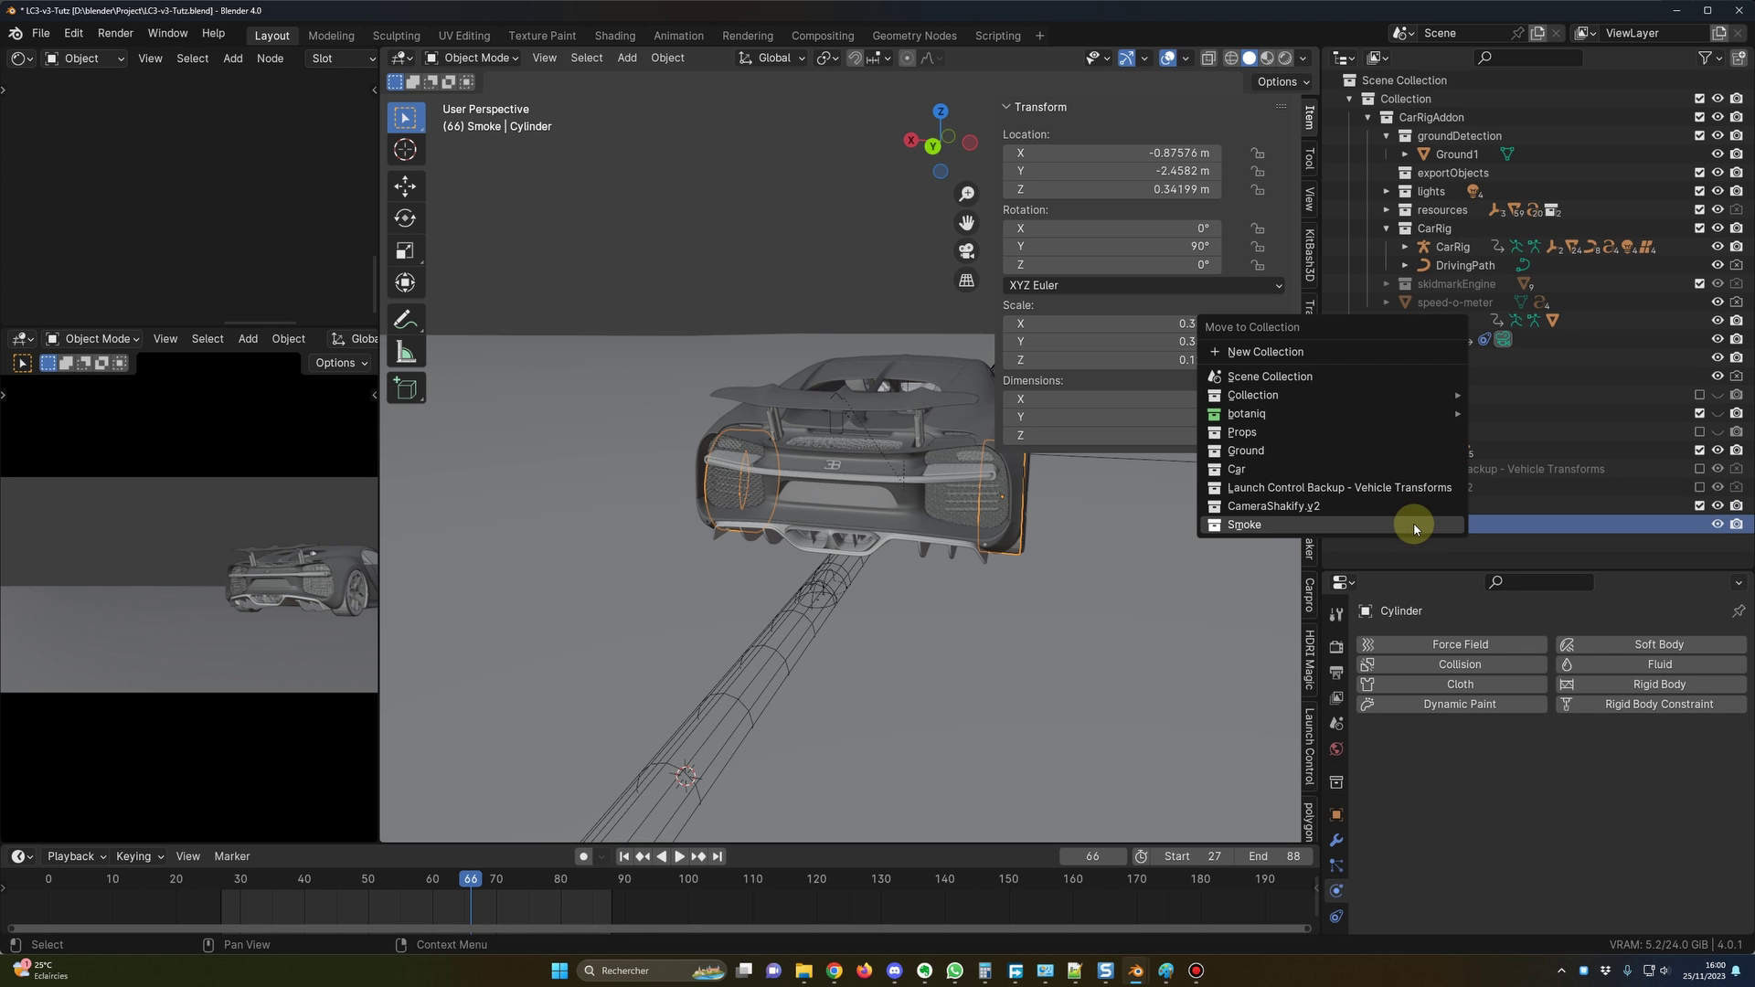
pyautogui.click(1255, 527)
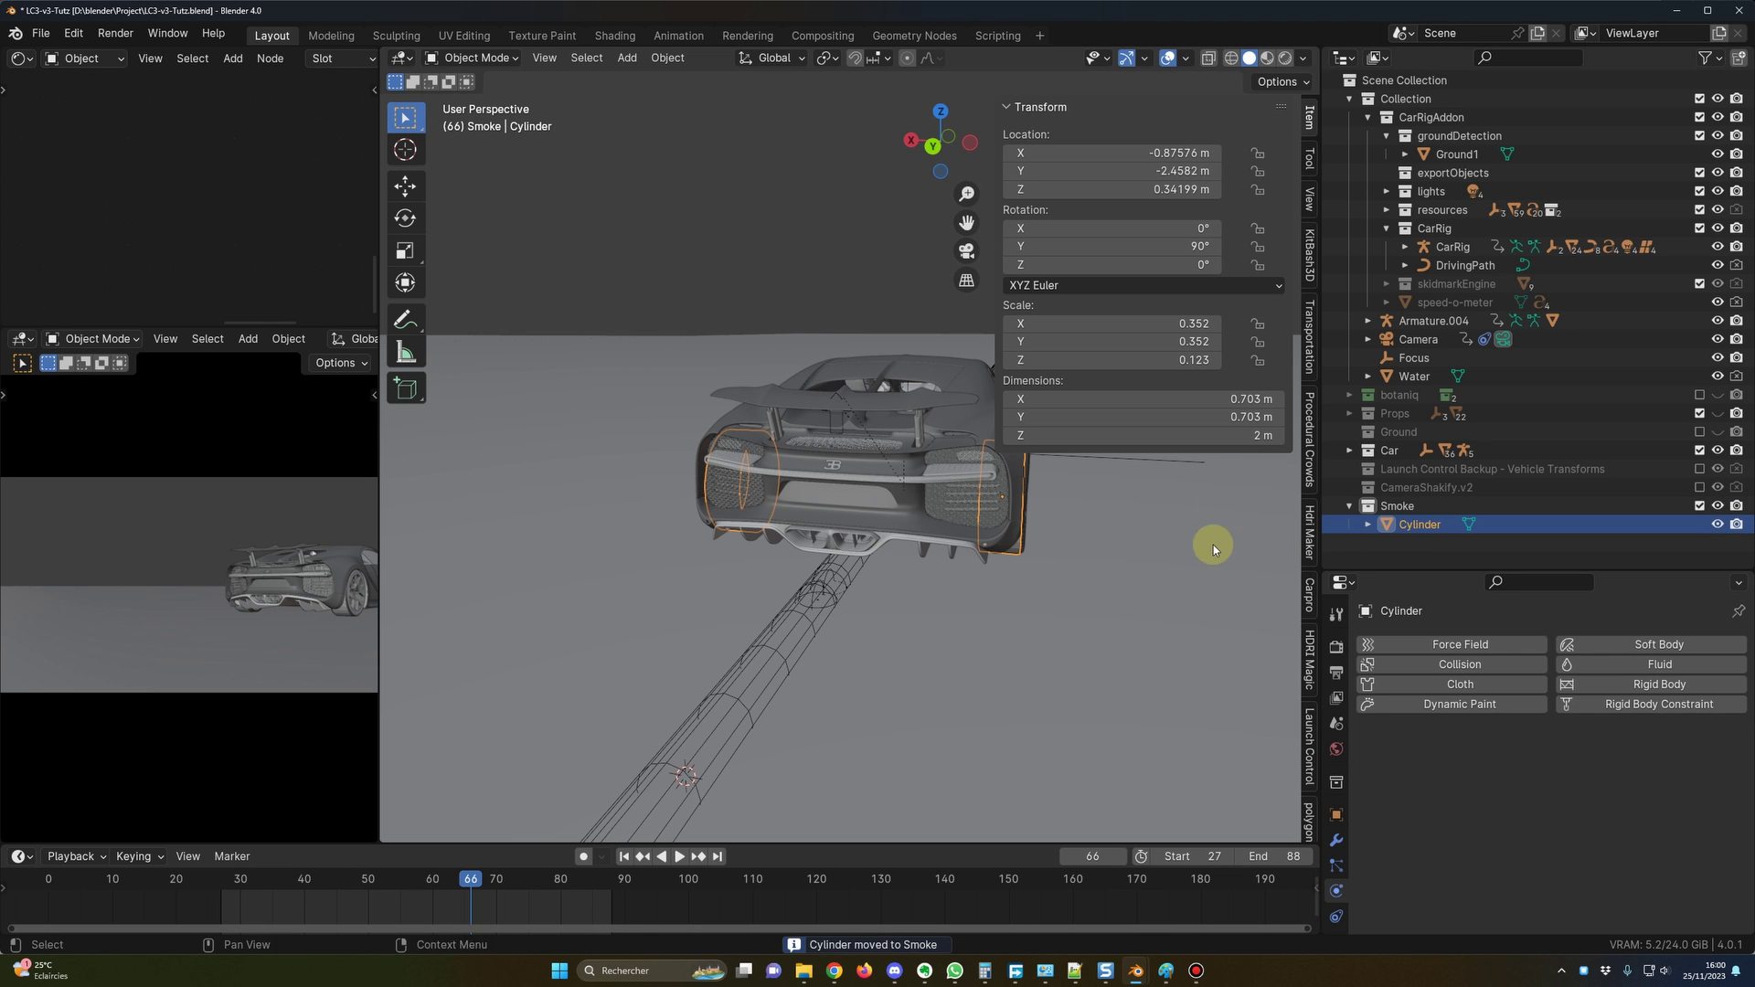
# Apply all transforms to the joined cylinder object.
pyautogui.moveTo(1214, 545); pyautogui.dragTo(893, 579, button='middle')
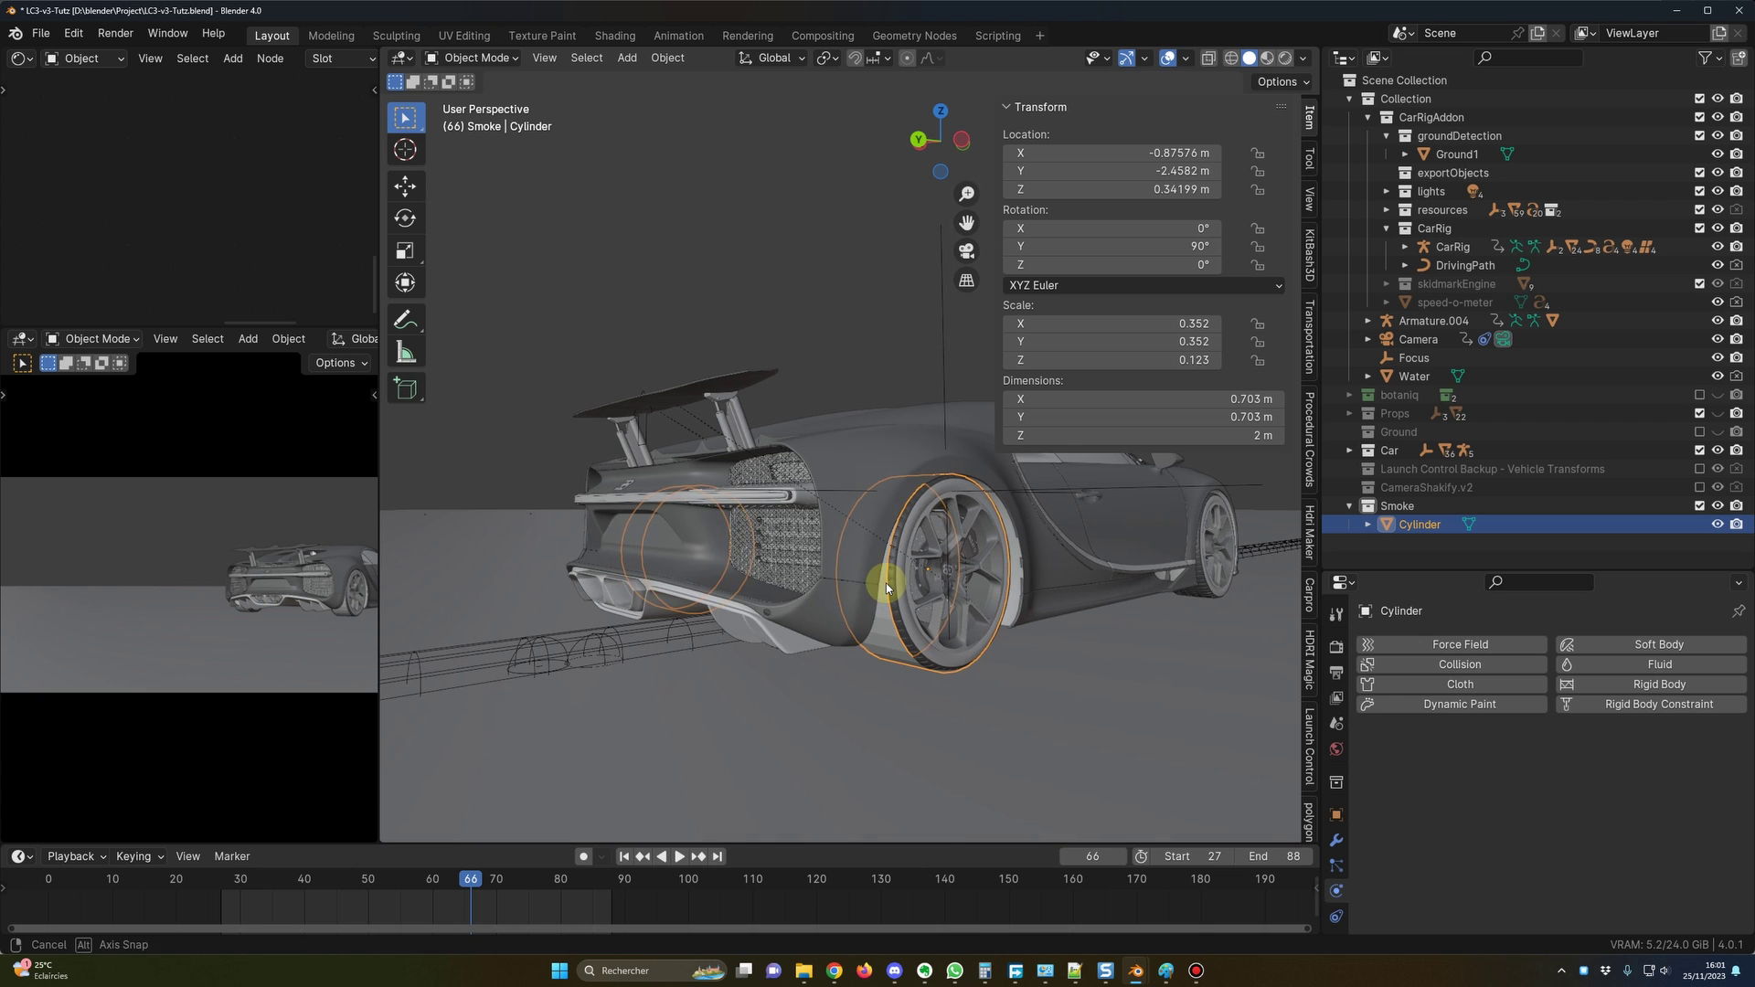
pyautogui.hotkey('ctrl', 'a')
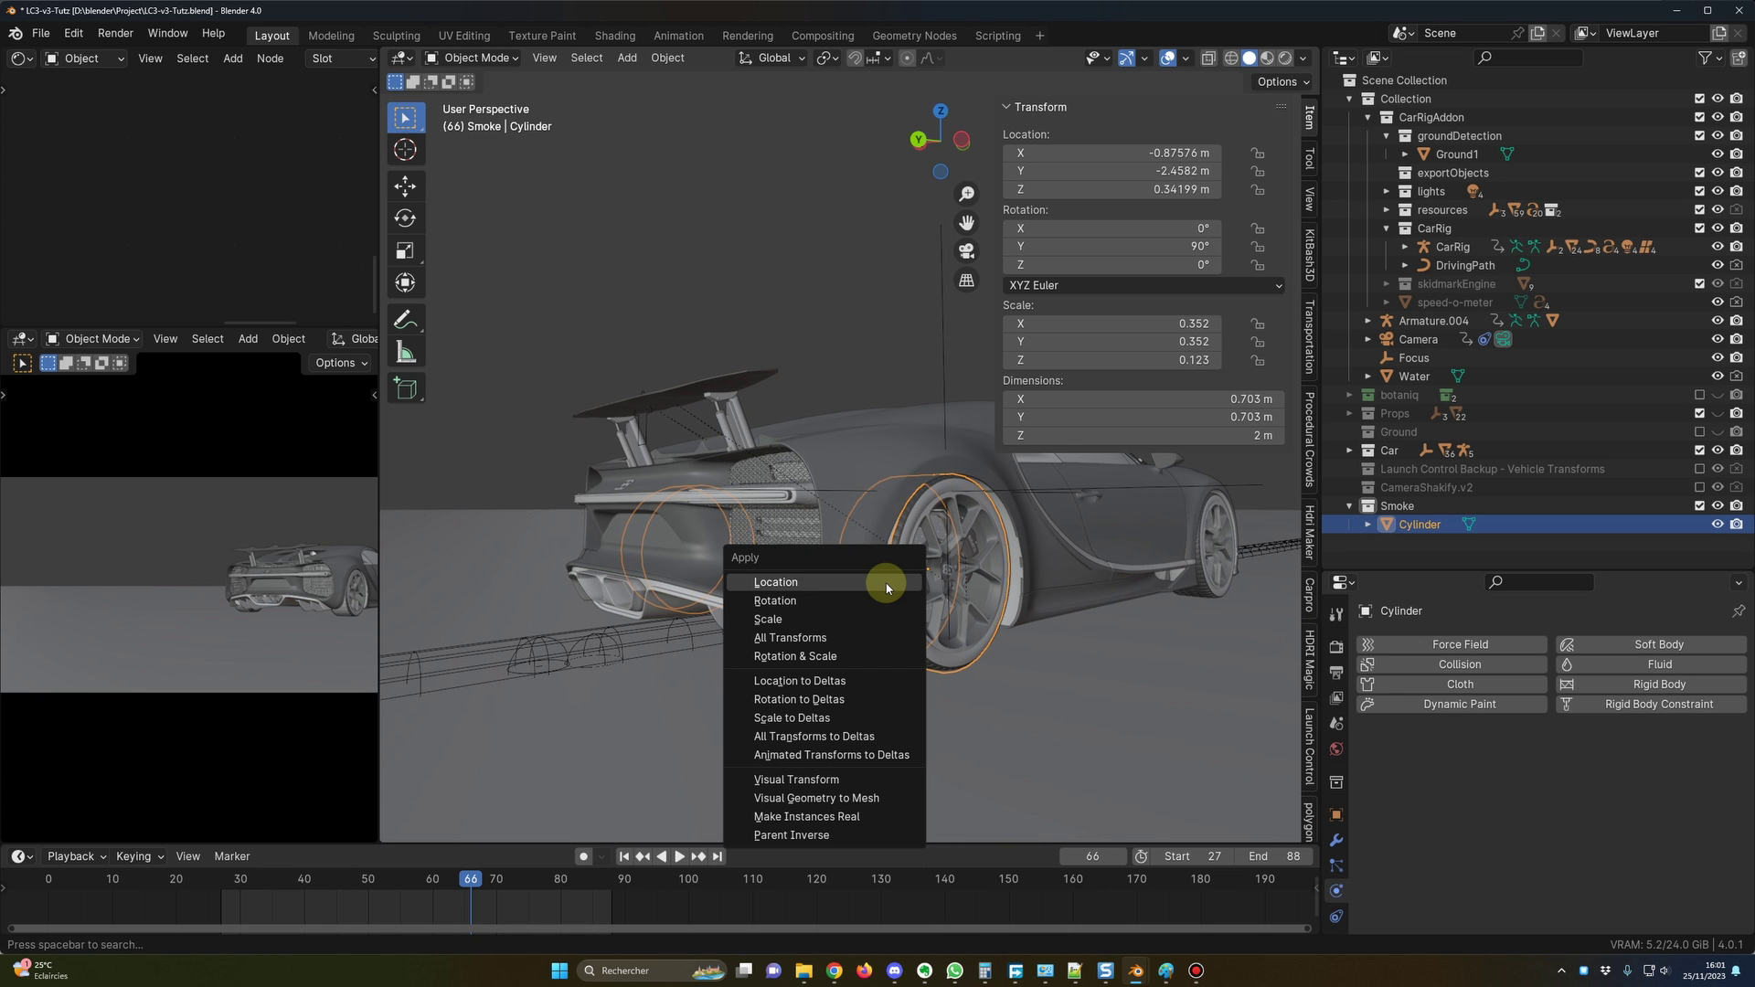
pyautogui.click(804, 637)
pyautogui.scroll(-4, 925, 644)
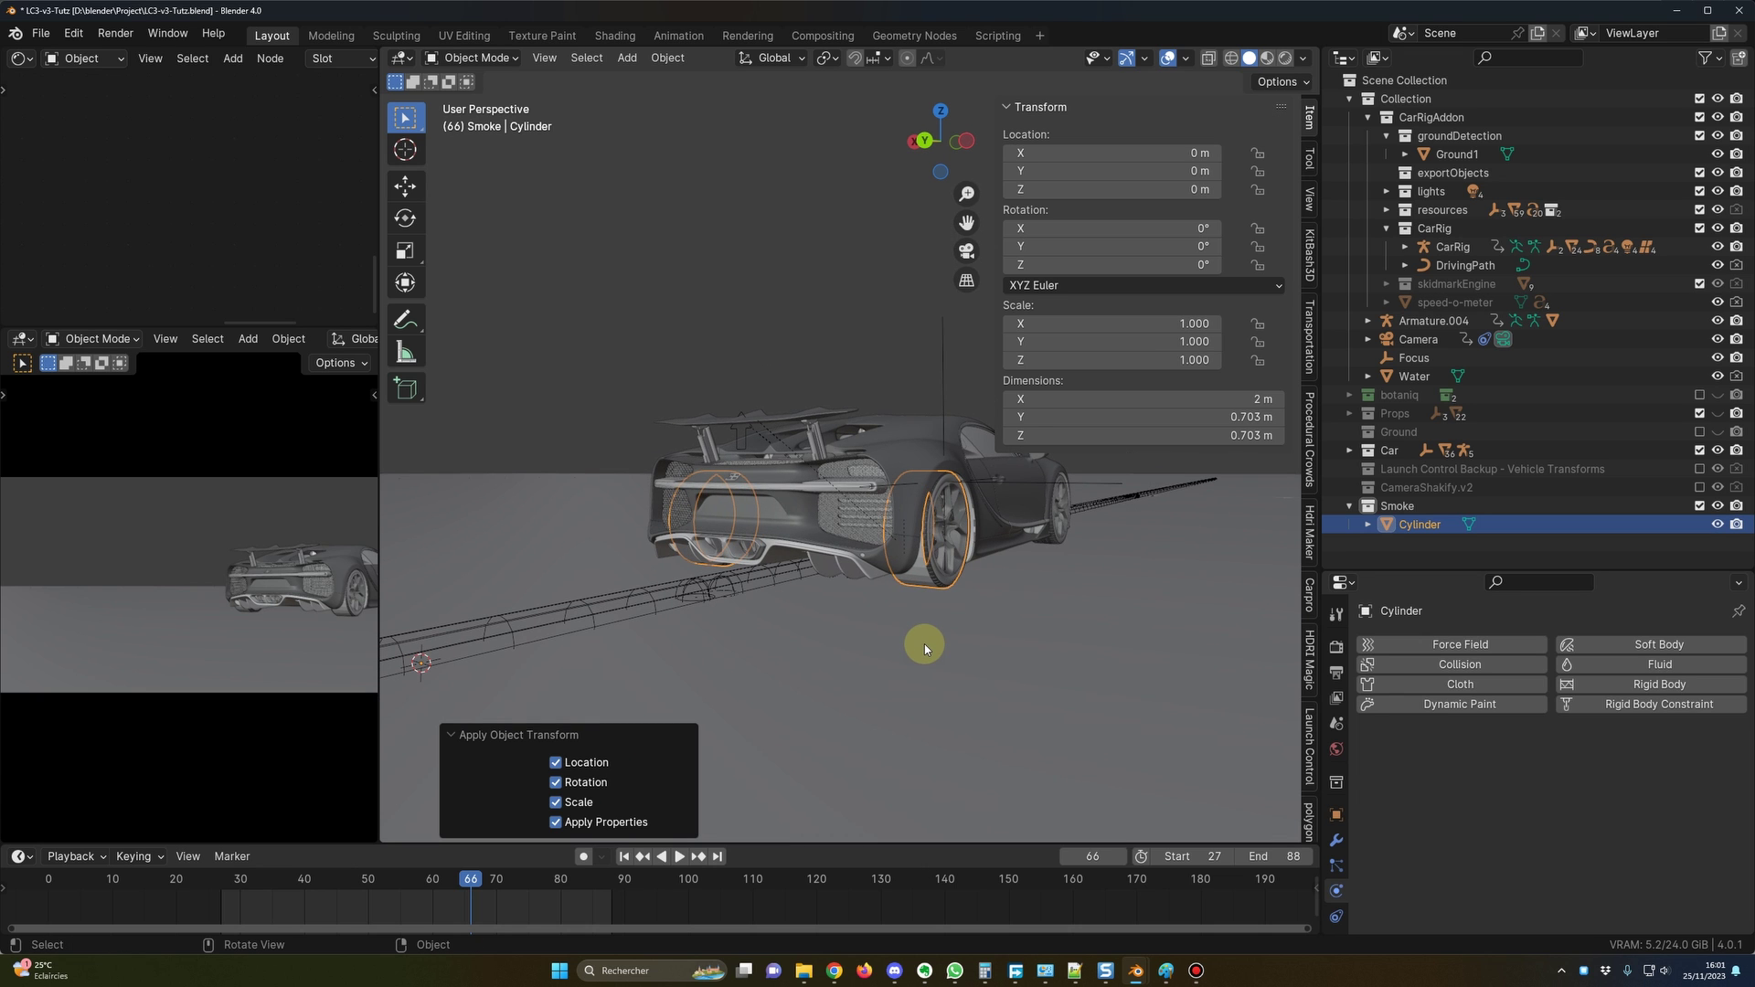
# Delete all upper vertices of both cylinders in Edit Mode with X-ray on, keeping only the strips near the ground, and return to Object Mode.
pyautogui.press('n')
pyautogui.moveTo(999, 579); pyautogui.dragTo(1022, 578, button='middle')
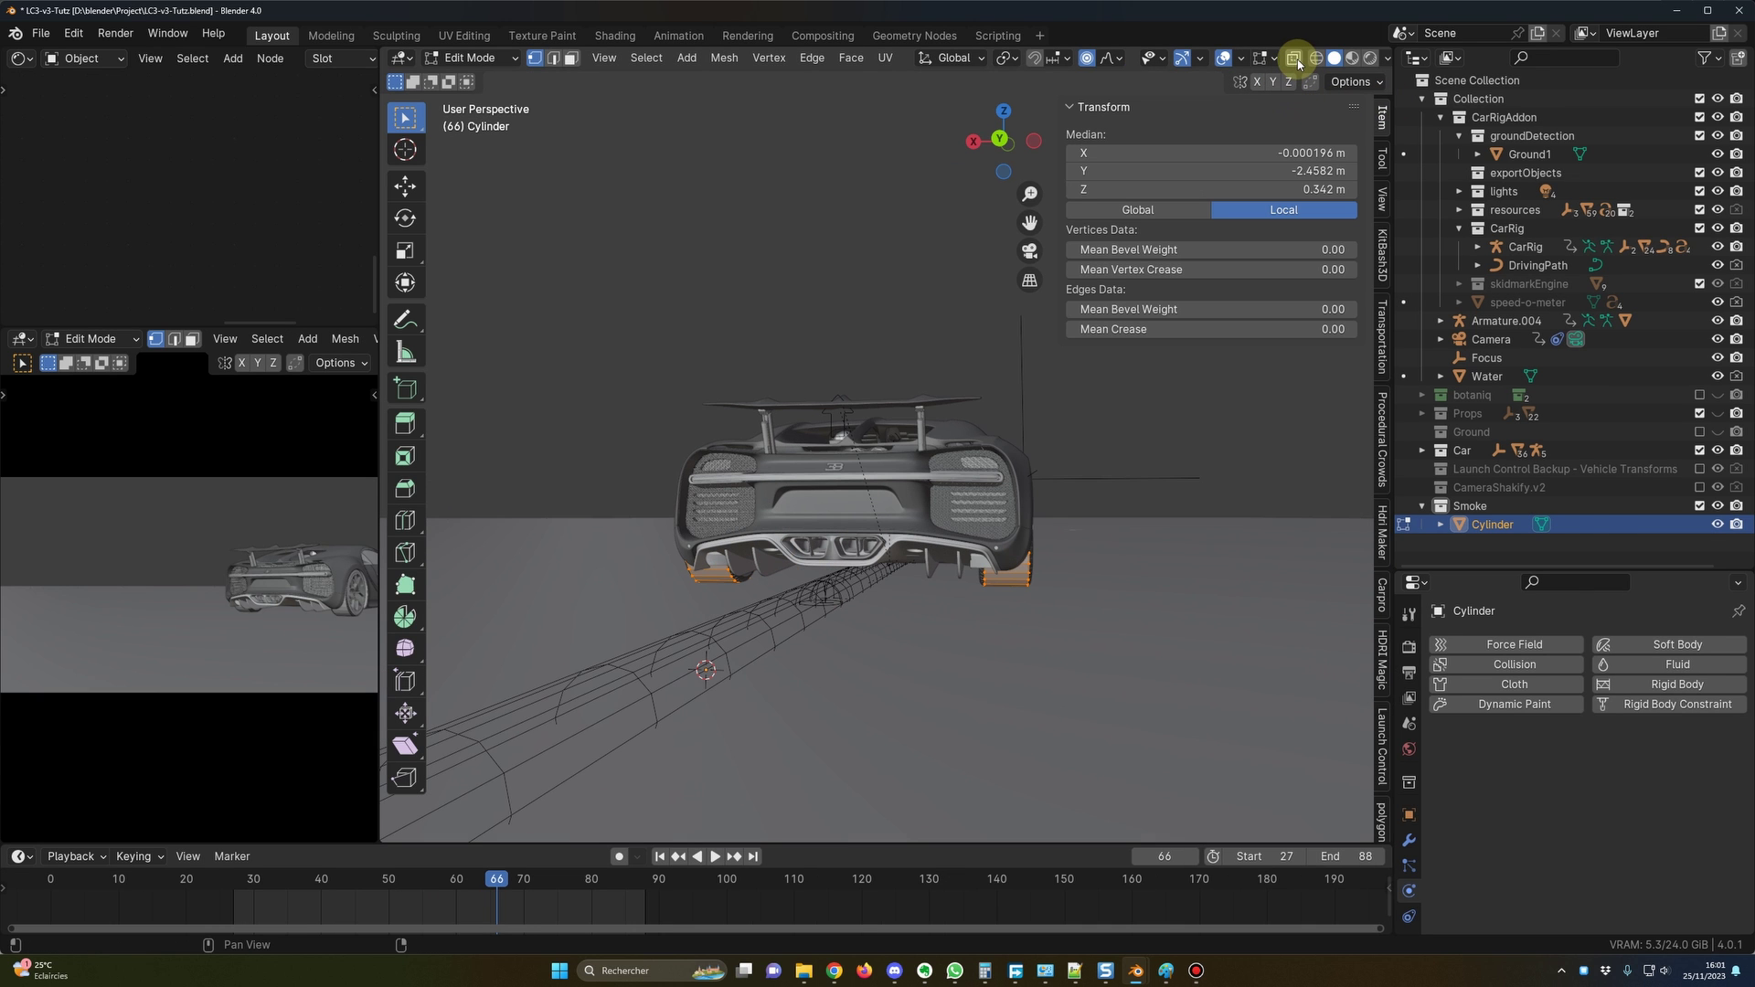
pyautogui.click(1298, 62)
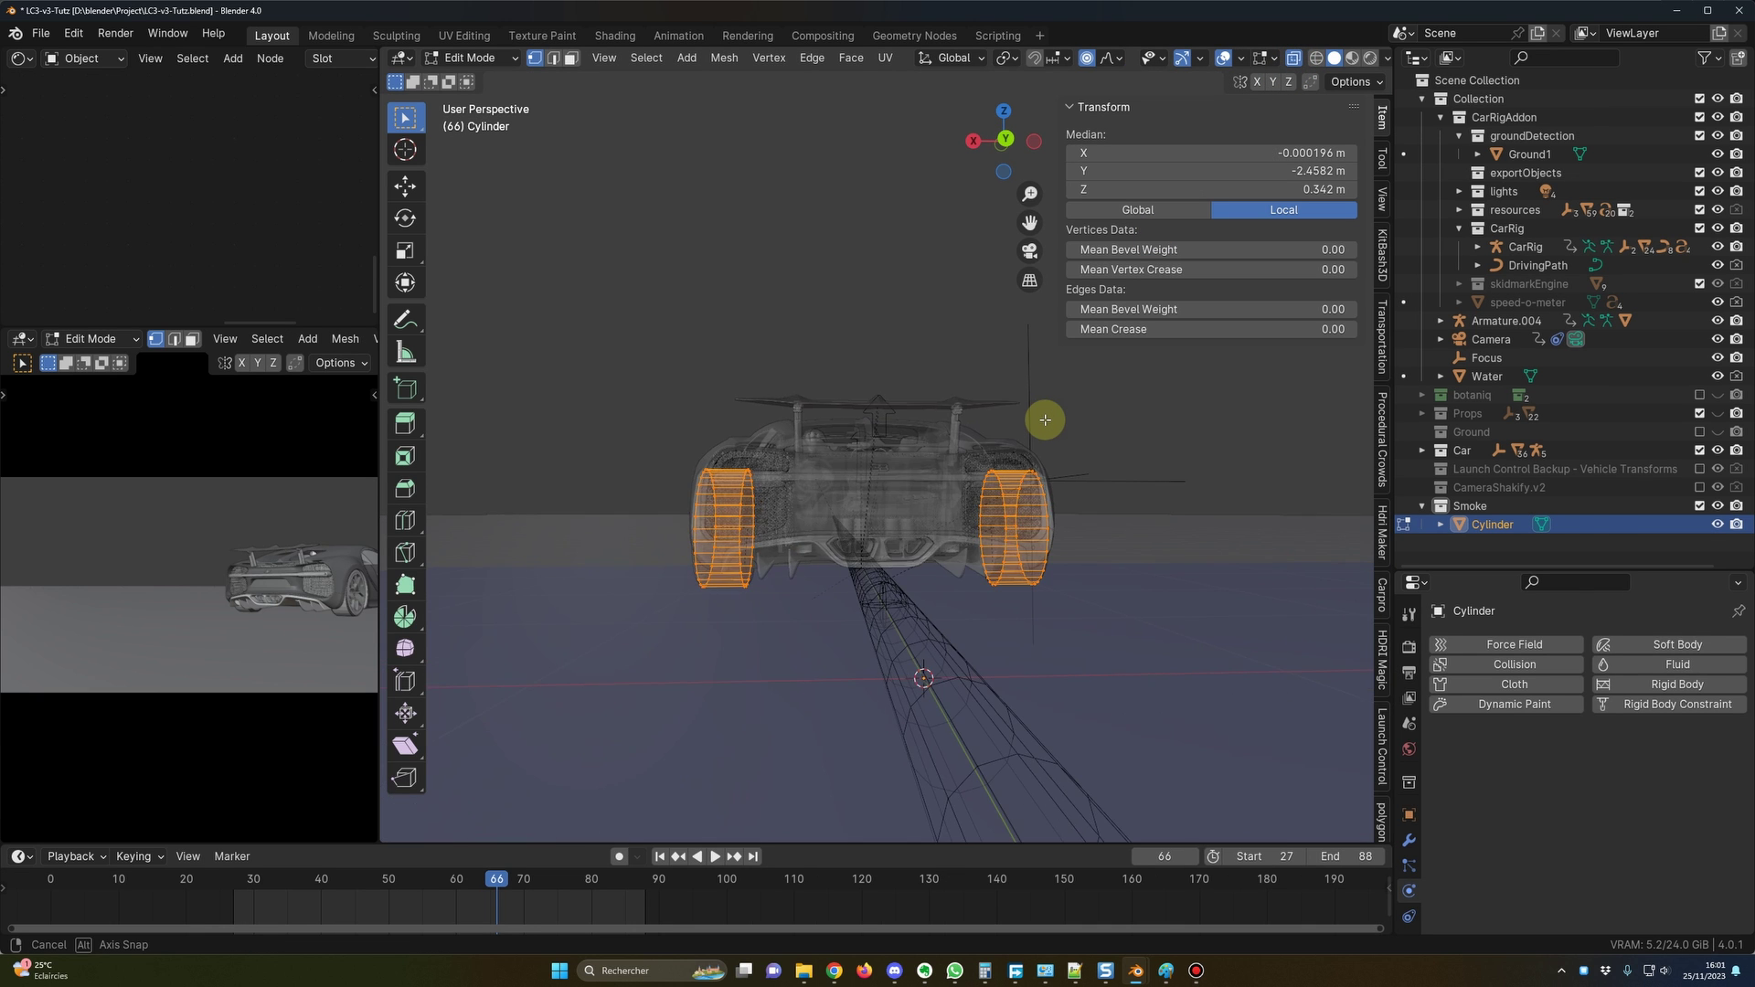
pyautogui.press('KP_1')
pyautogui.scroll(2, 1048, 479)
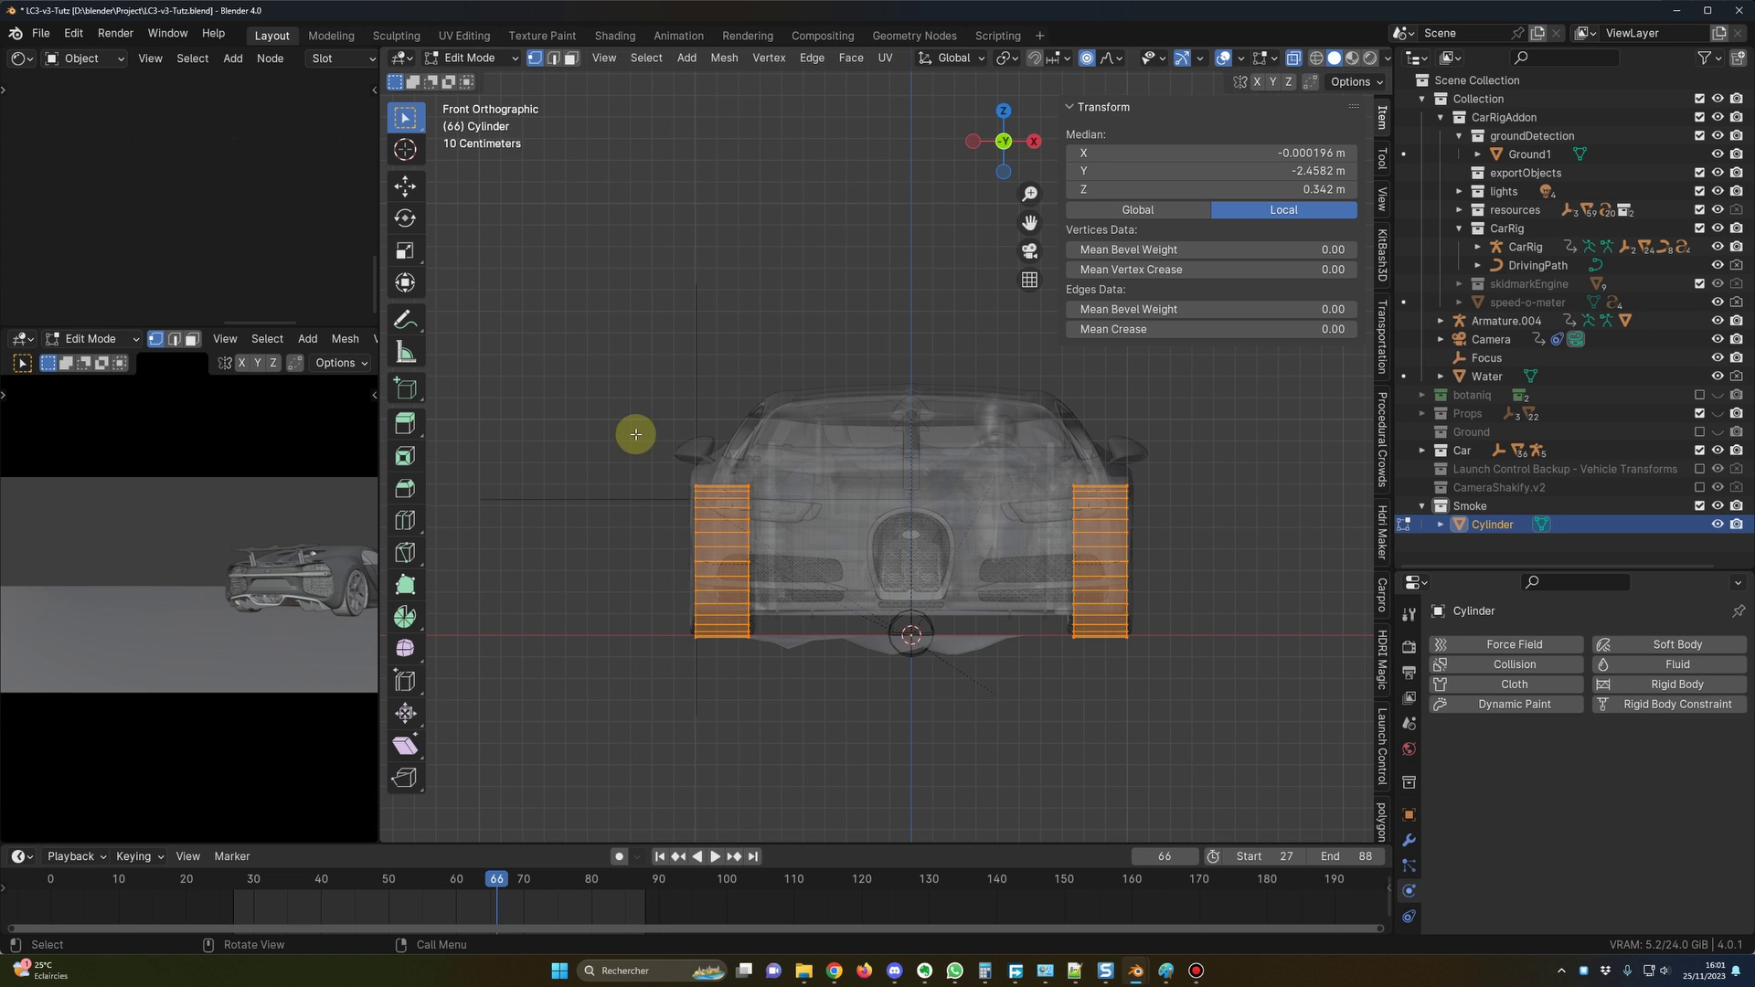
pyautogui.press('b')
pyautogui.moveTo(650, 443); pyautogui.dragTo(1209, 607)
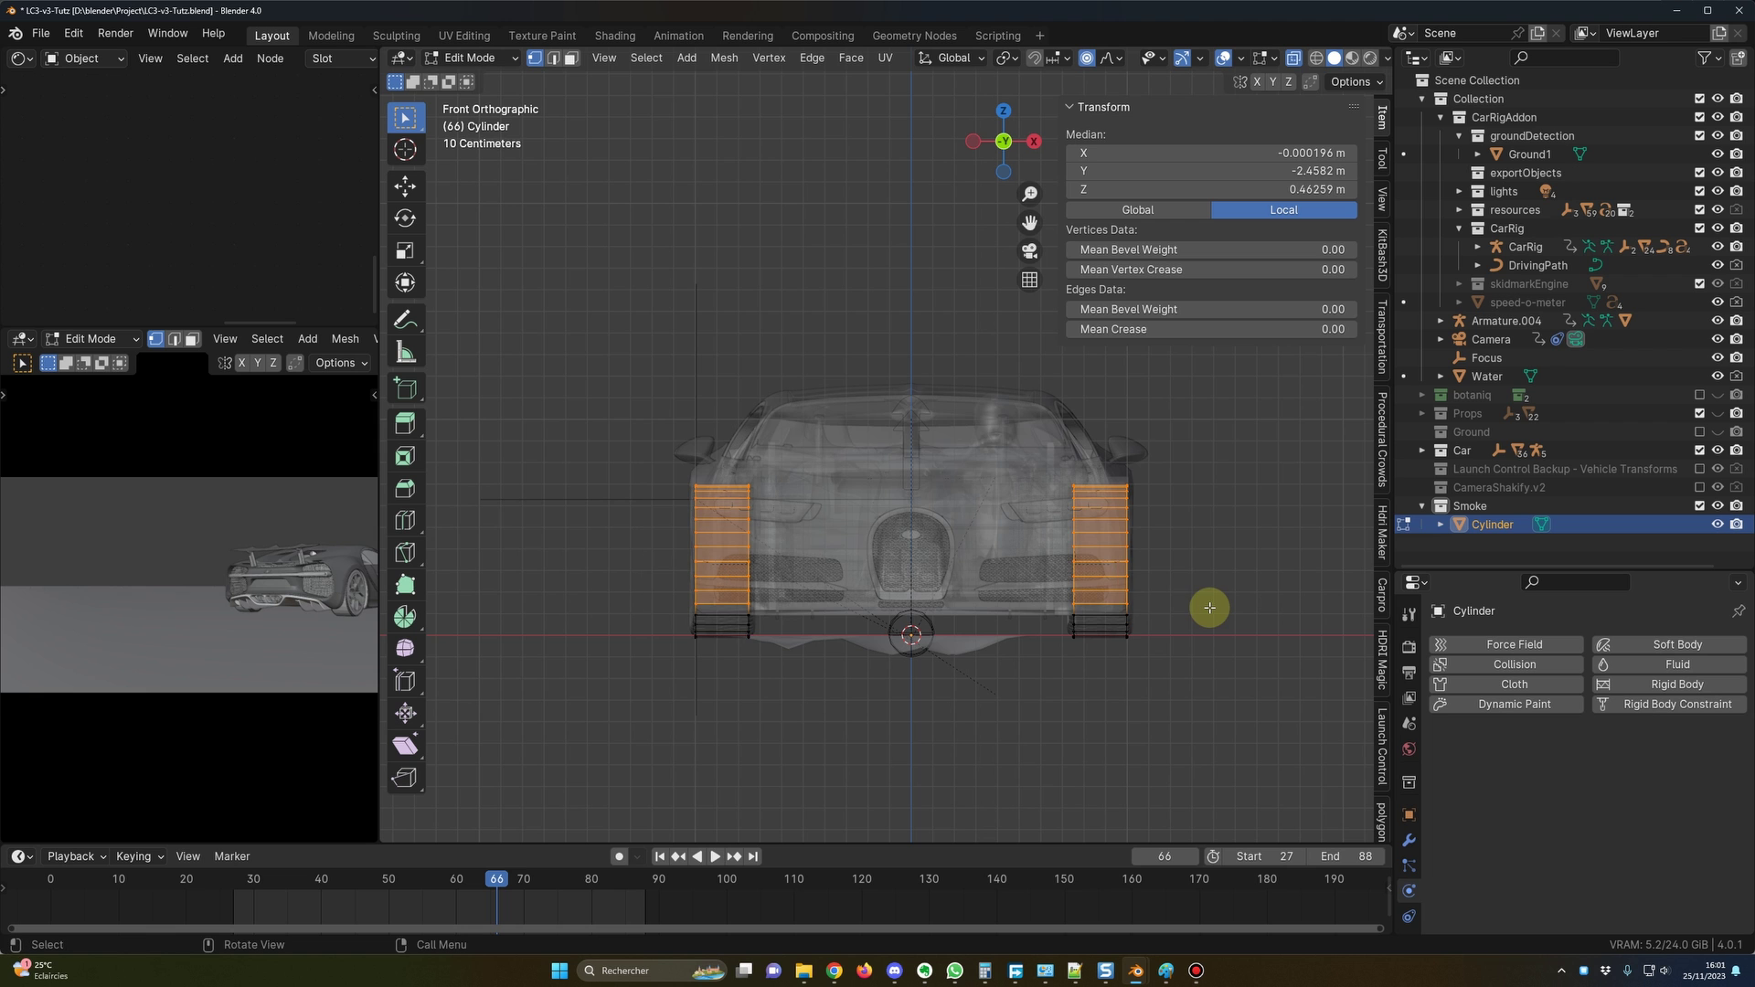
pyautogui.moveTo(1152, 611); pyautogui.dragTo(947, 602, button='middle')
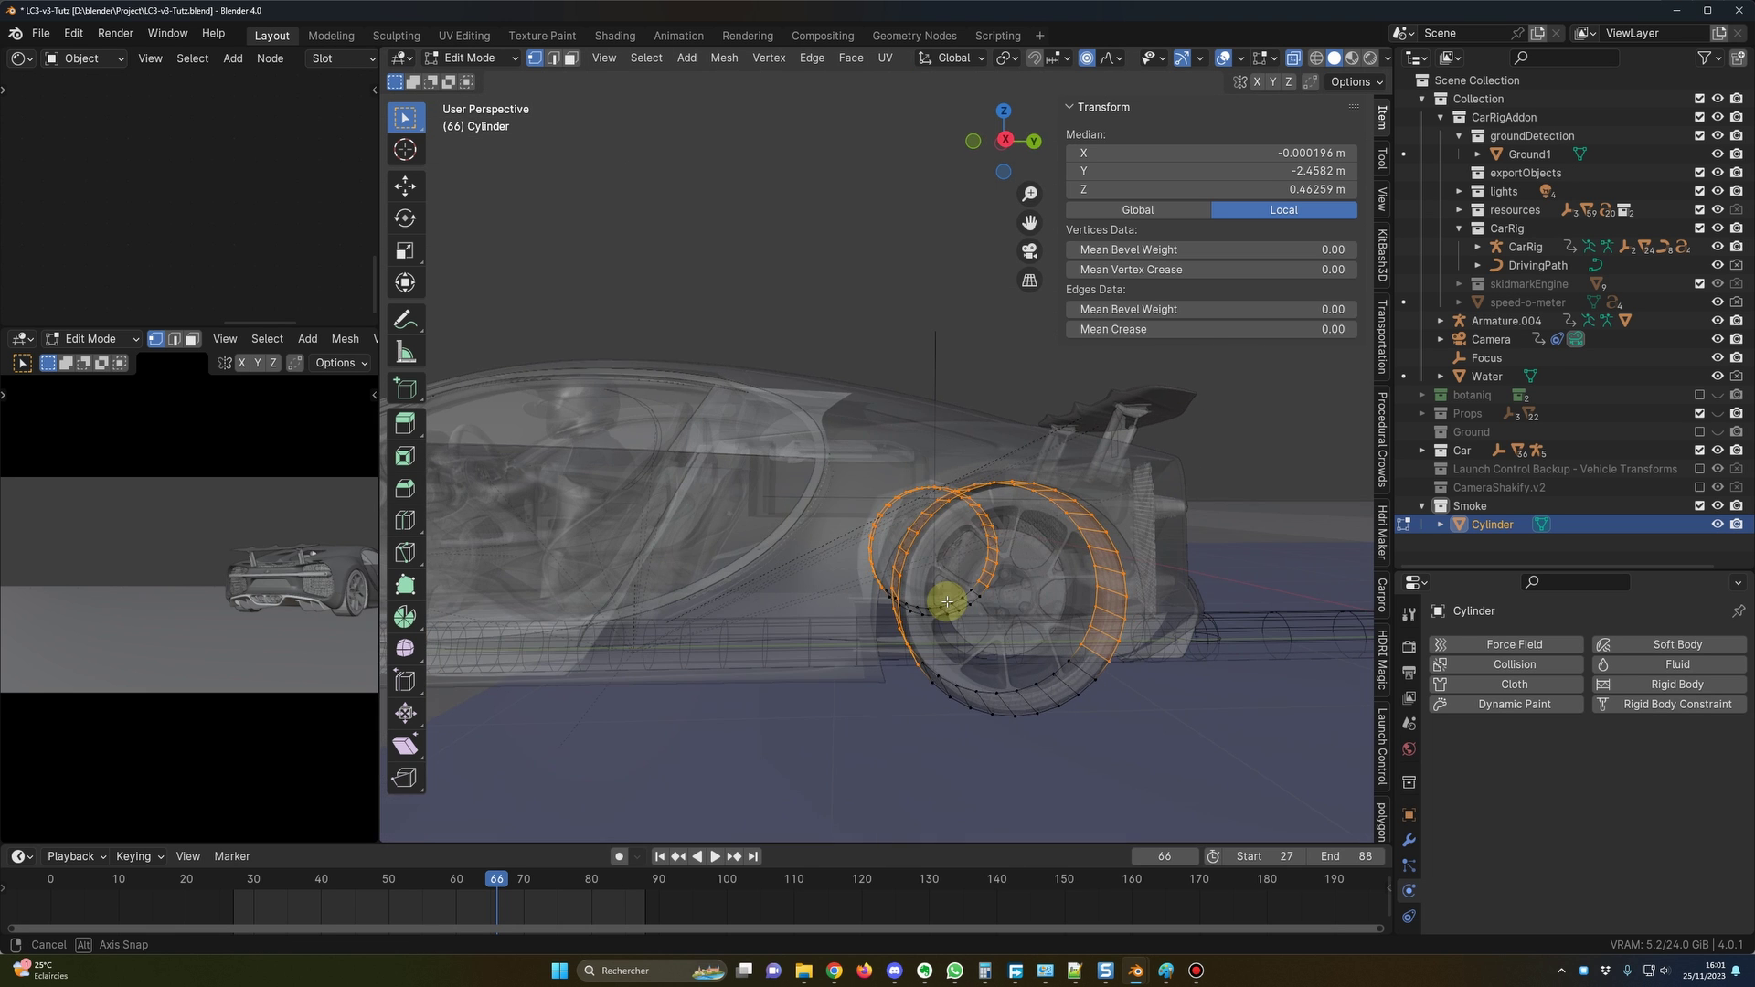
pyautogui.press('x')
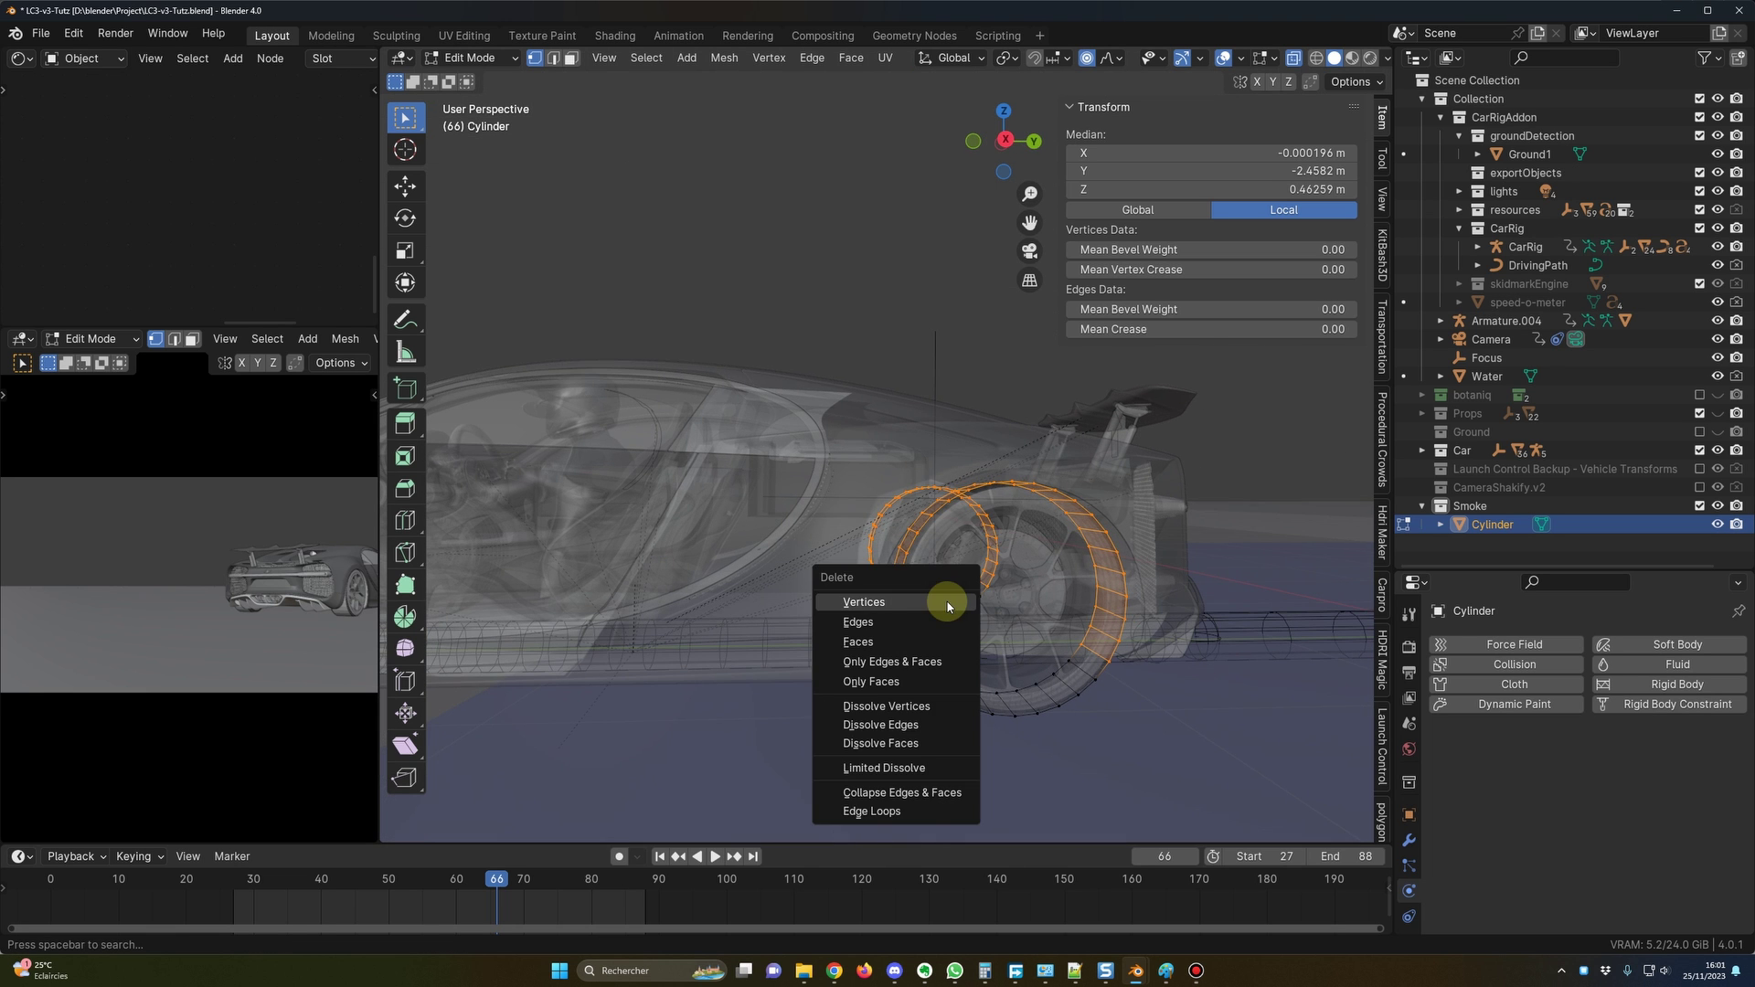
pyautogui.click(947, 603)
pyautogui.moveTo(942, 596); pyautogui.dragTo(1134, 432, button='middle')
pyautogui.press('Tab')
# Rename the trimmed cylinder object under the rear wheels as Emitters.
pyautogui.click(730, 667)
pyautogui.click(1010, 620)
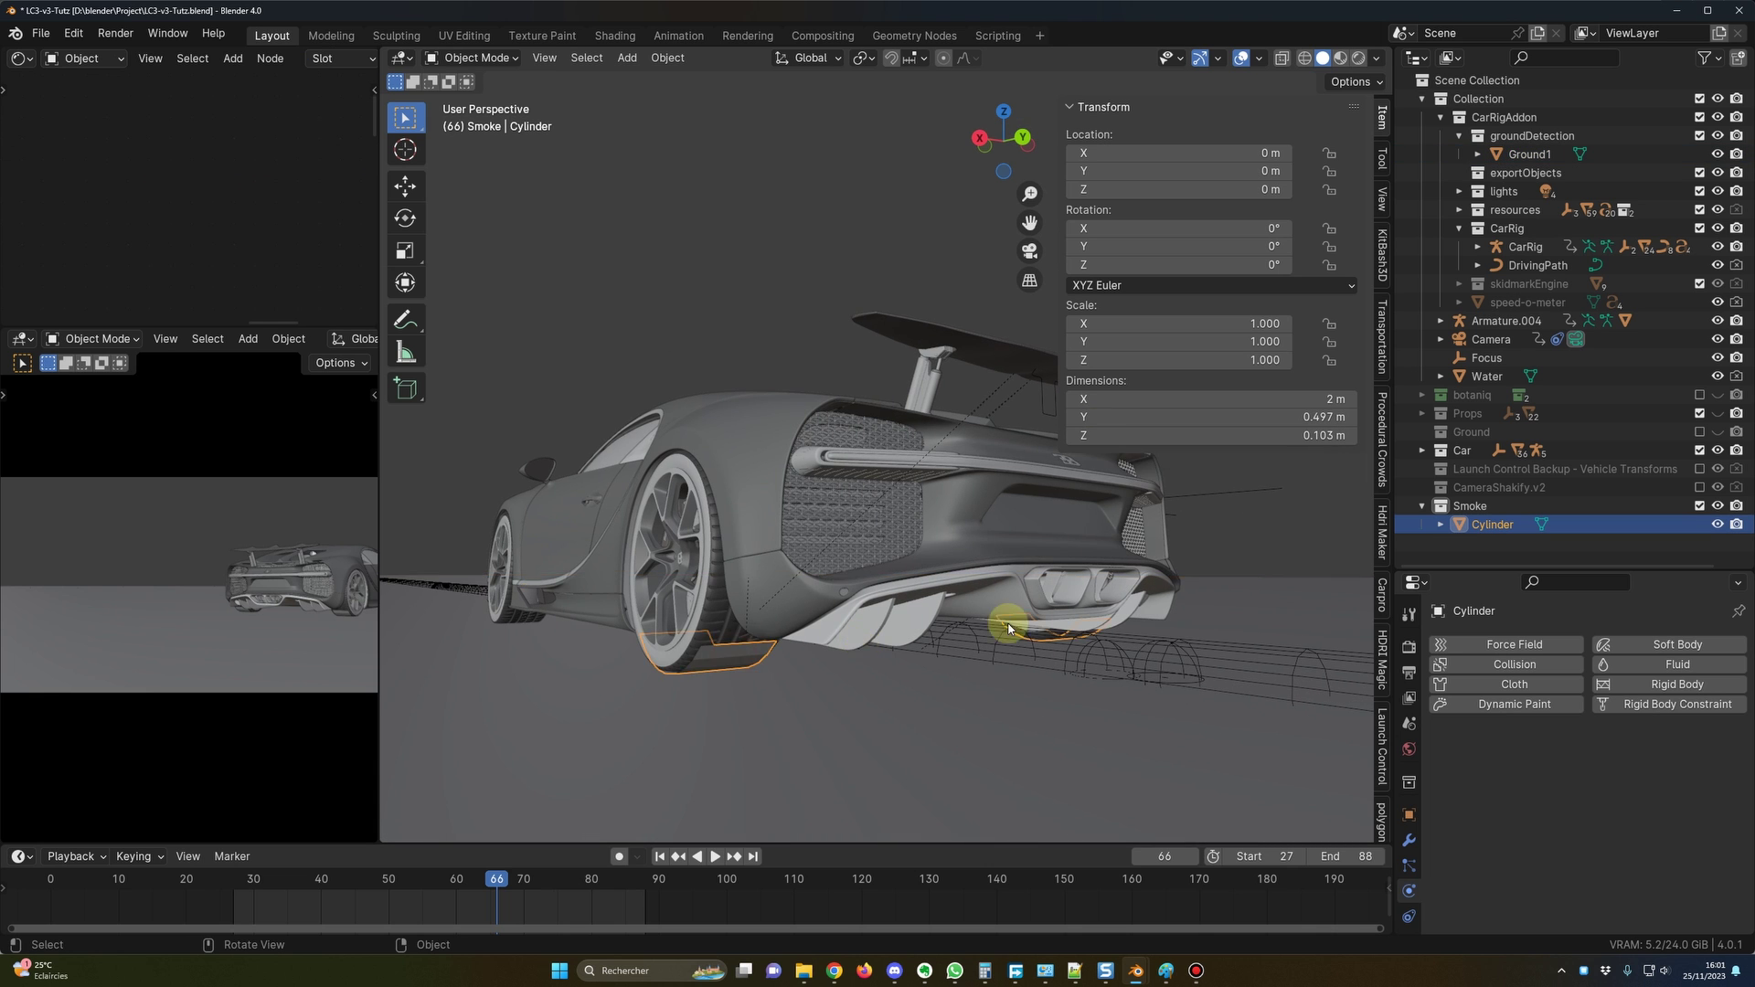
pyautogui.moveTo(1010, 620); pyautogui.dragTo(823, 622, button='middle')
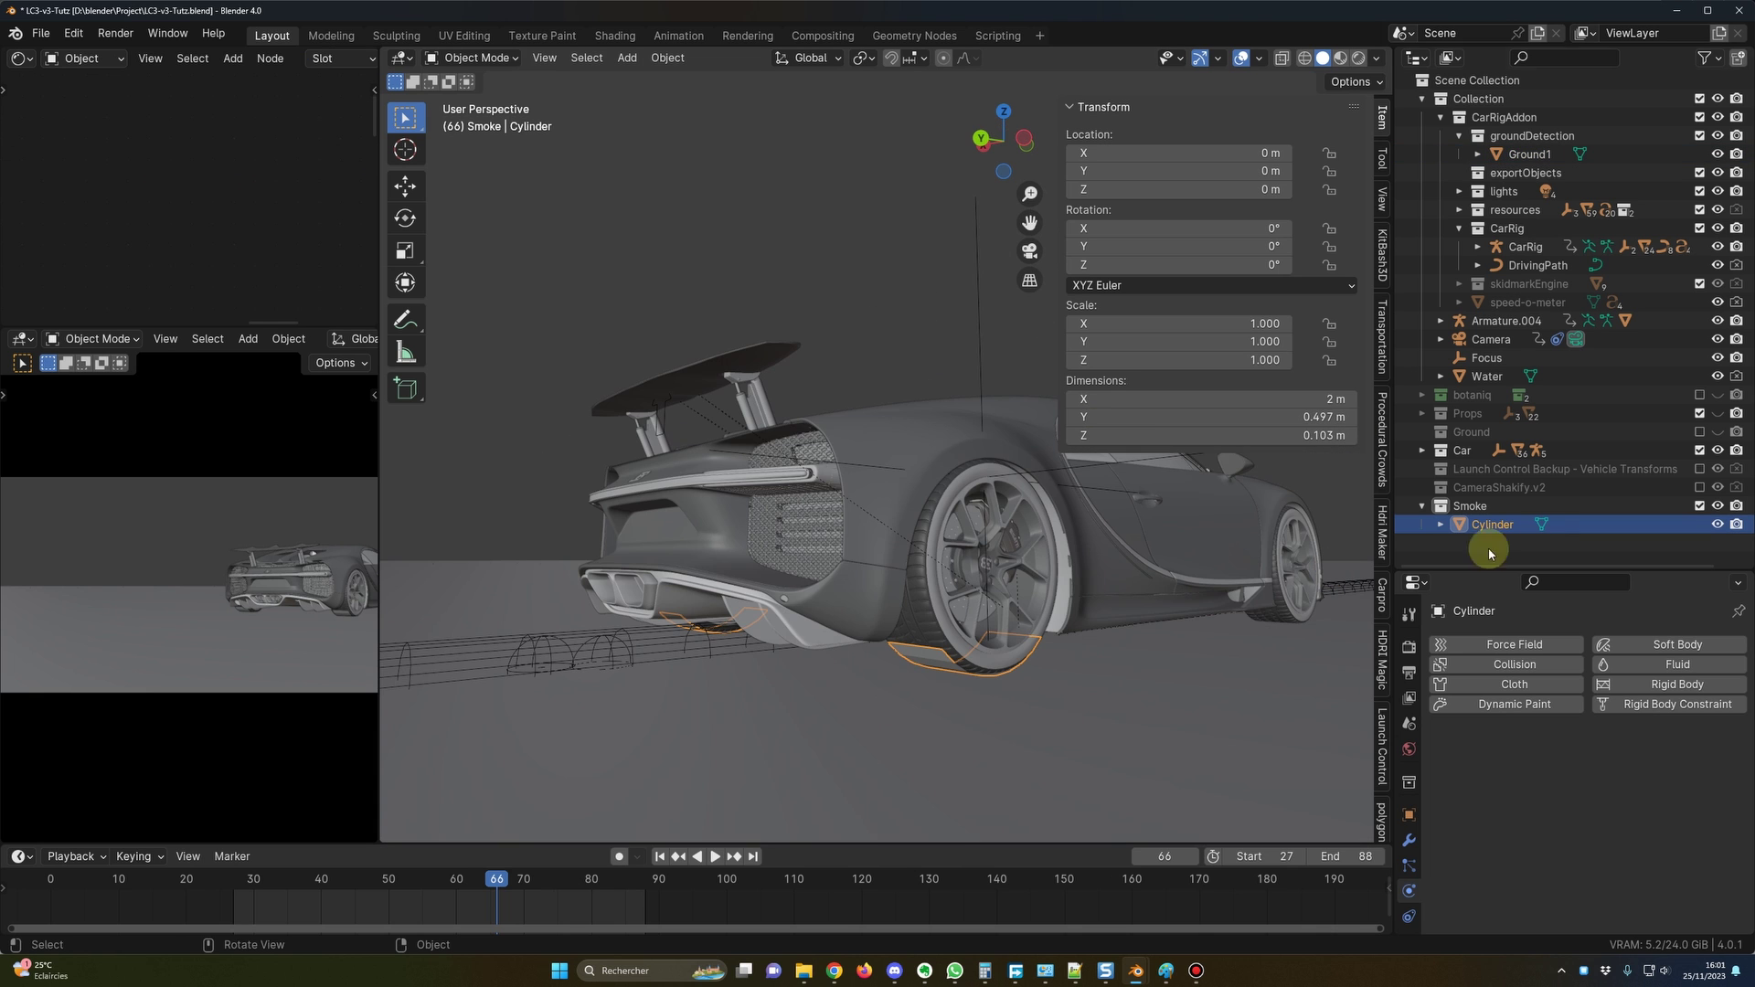
pyautogui.click(1496, 524)
pyautogui.doubleClick(1496, 524)
pyautogui.write('Em')
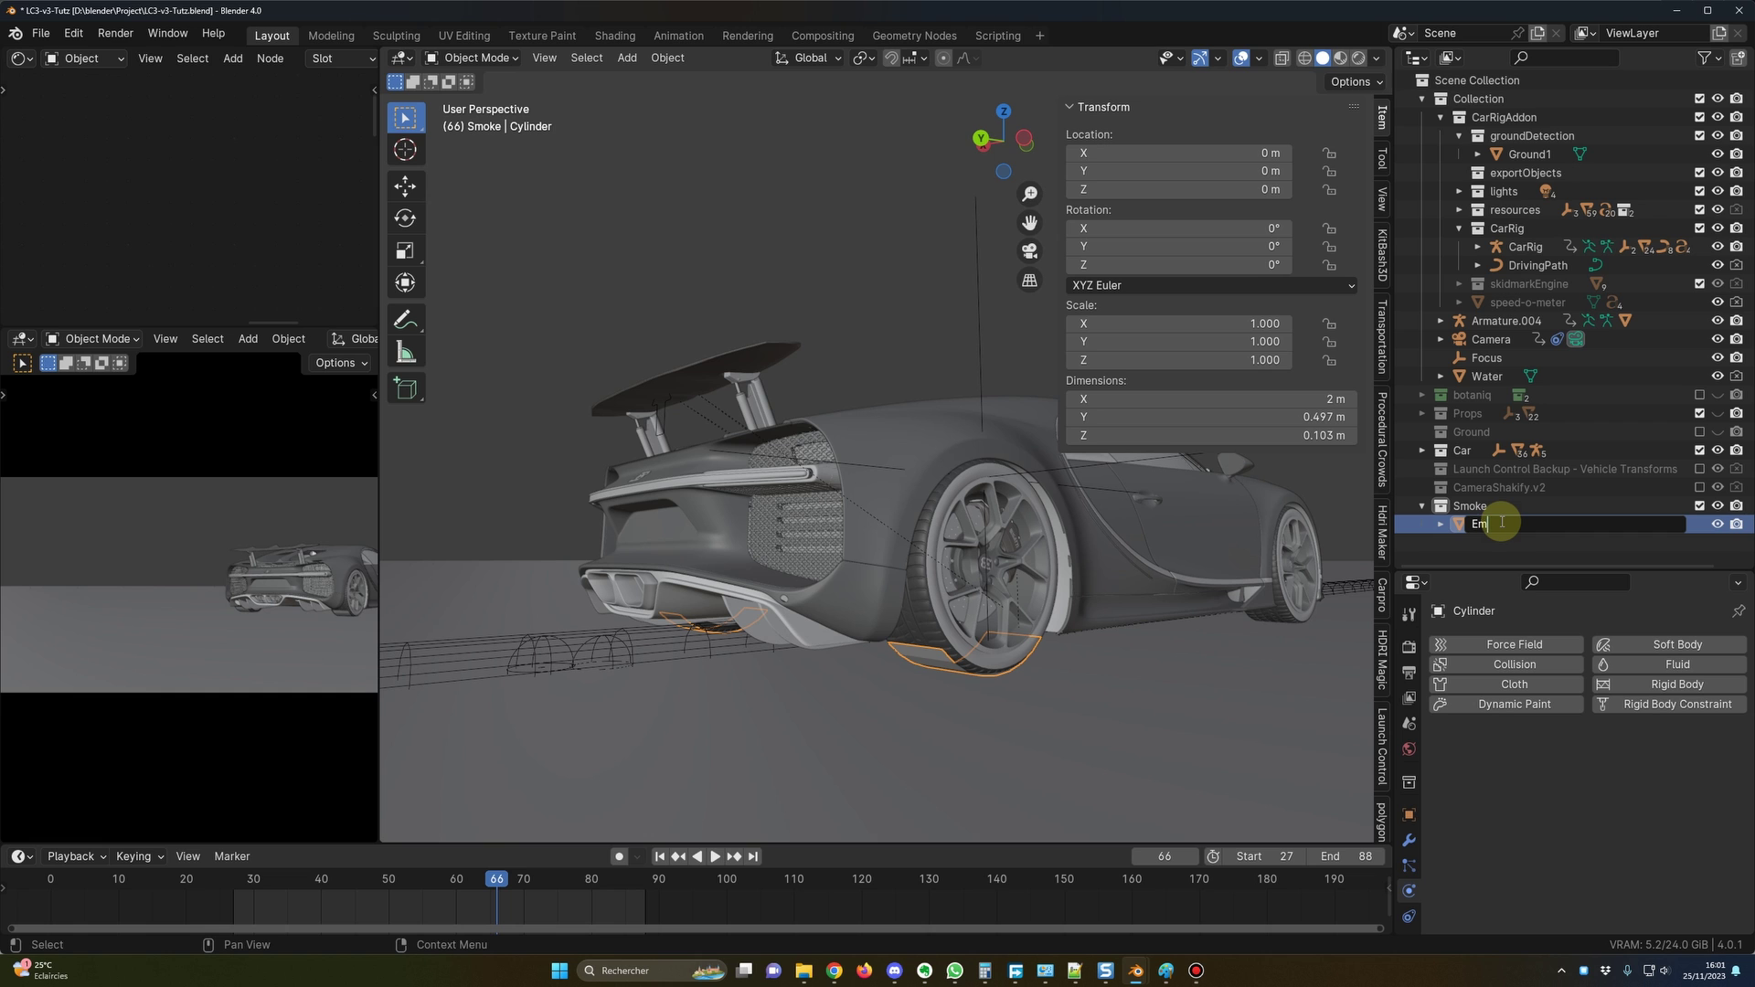
pyautogui.write('itters')
pyautogui.press('Return')
pyautogui.moveTo(952, 607); pyautogui.dragTo(946, 599, button='middle')
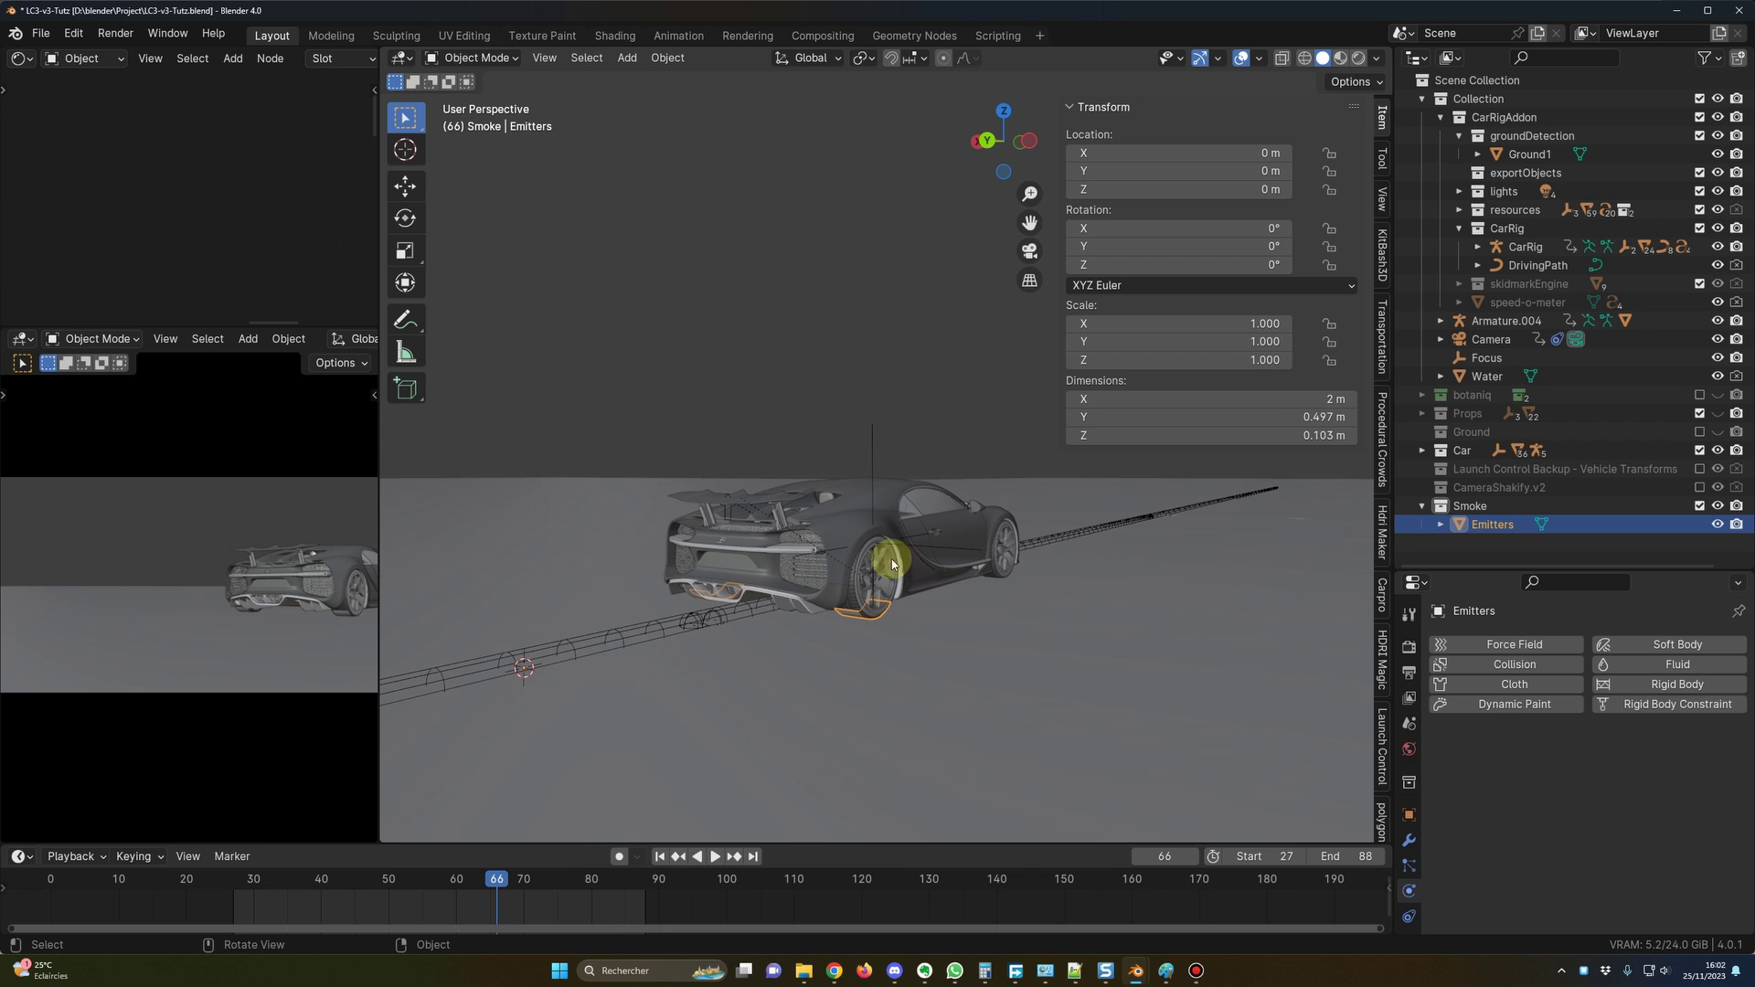
# Apply the Quick Smoke effect to the Emitters object under the rear wheels.
pyautogui.click(667, 57)
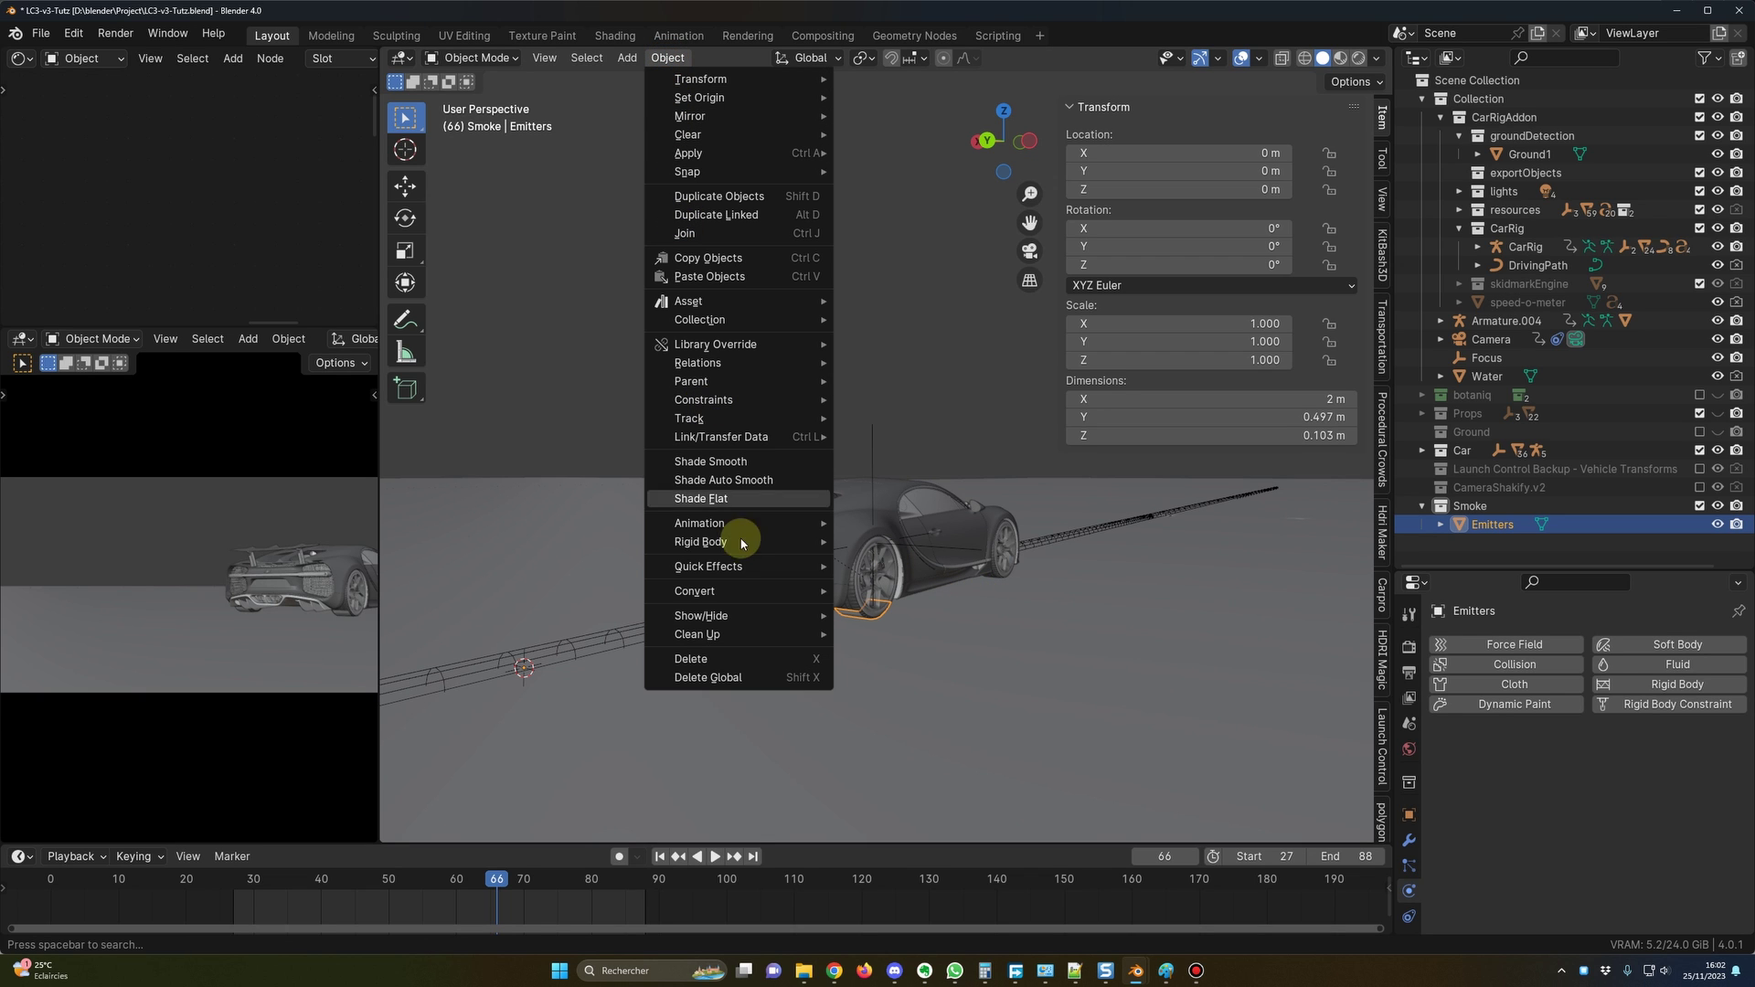
pyautogui.moveTo(728, 573)
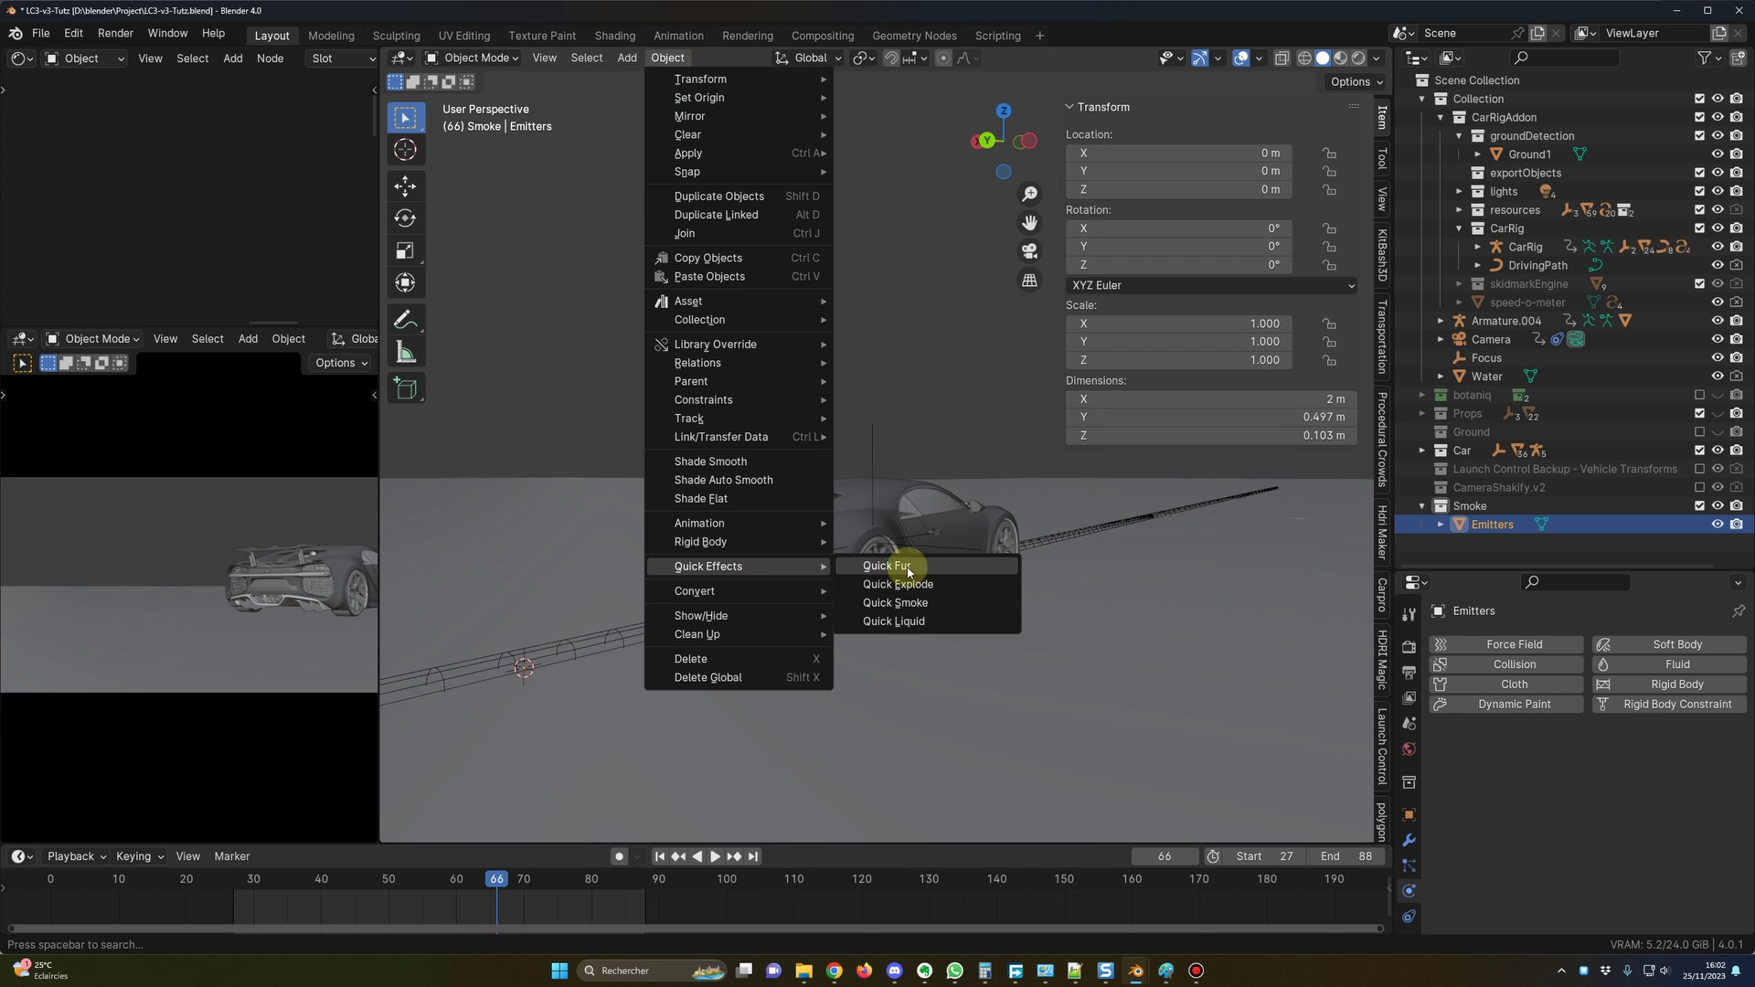
pyautogui.click(907, 604)
pyautogui.moveTo(908, 604); pyautogui.dragTo(990, 630, button='middle')
pyautogui.scroll(5, 990, 630)
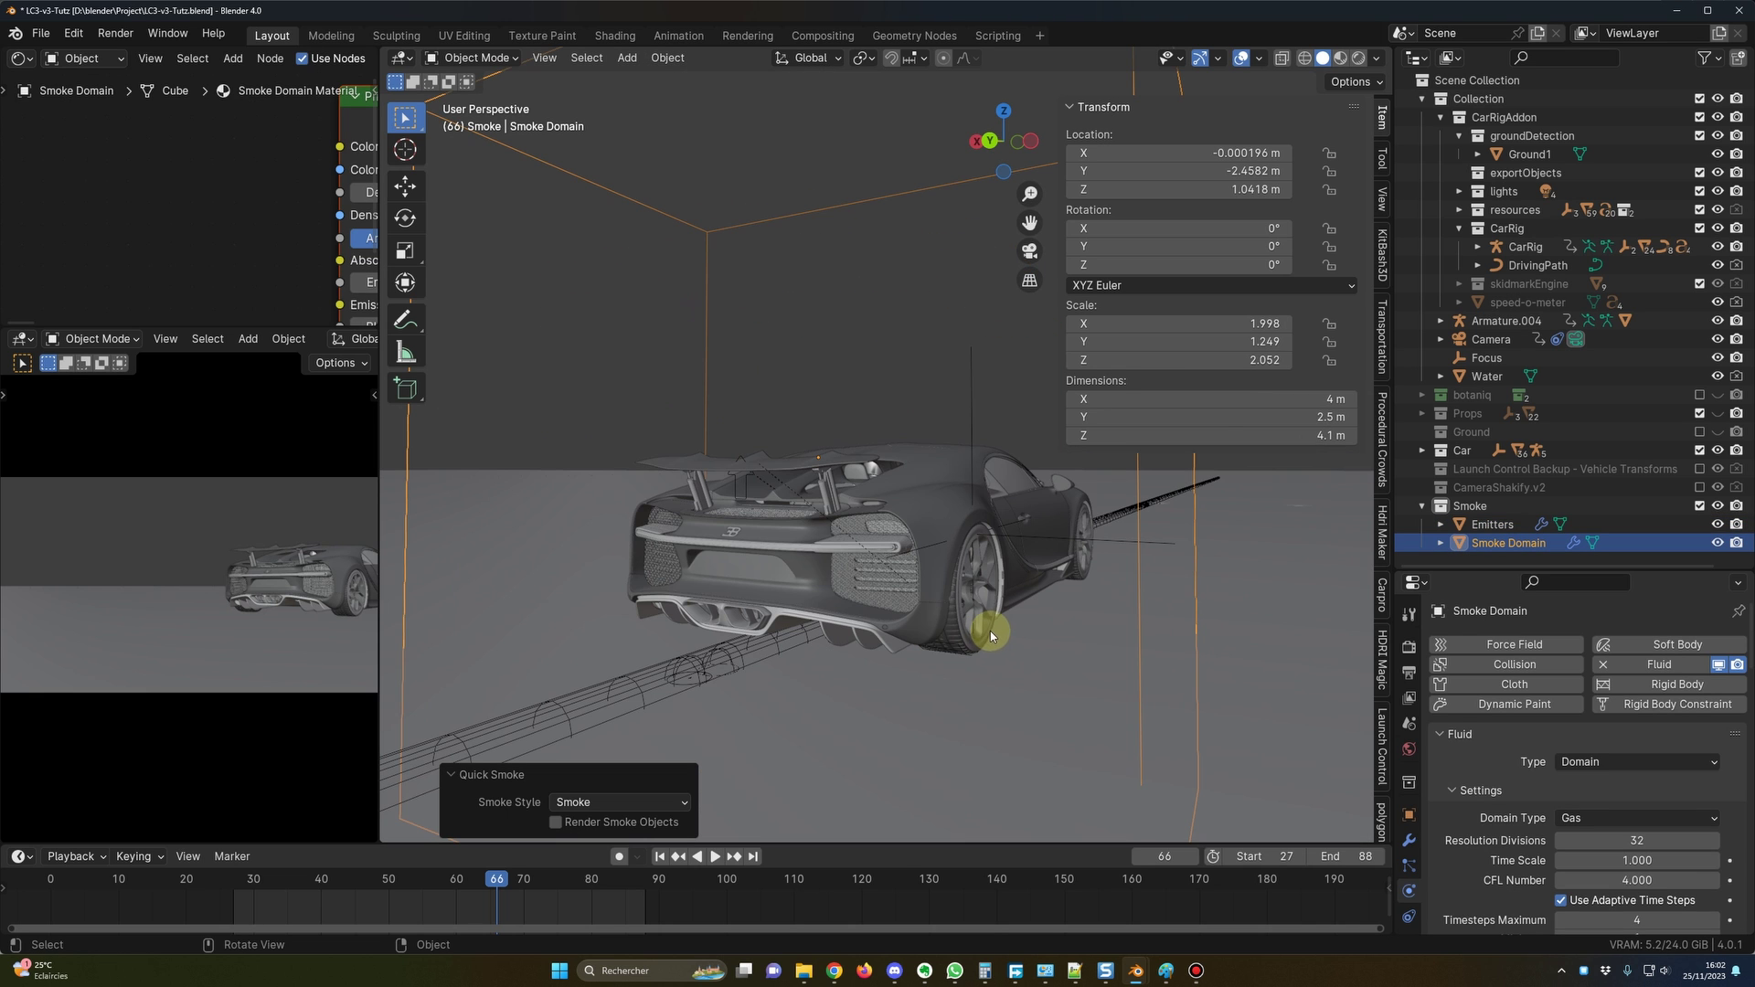
# Parent the Emitters object to the car's Body using Object (Keep Transform), then clear the selection.
pyautogui.click(948, 650)
pyautogui.moveTo(1039, 635); pyautogui.dragTo(997, 640, button='middle')
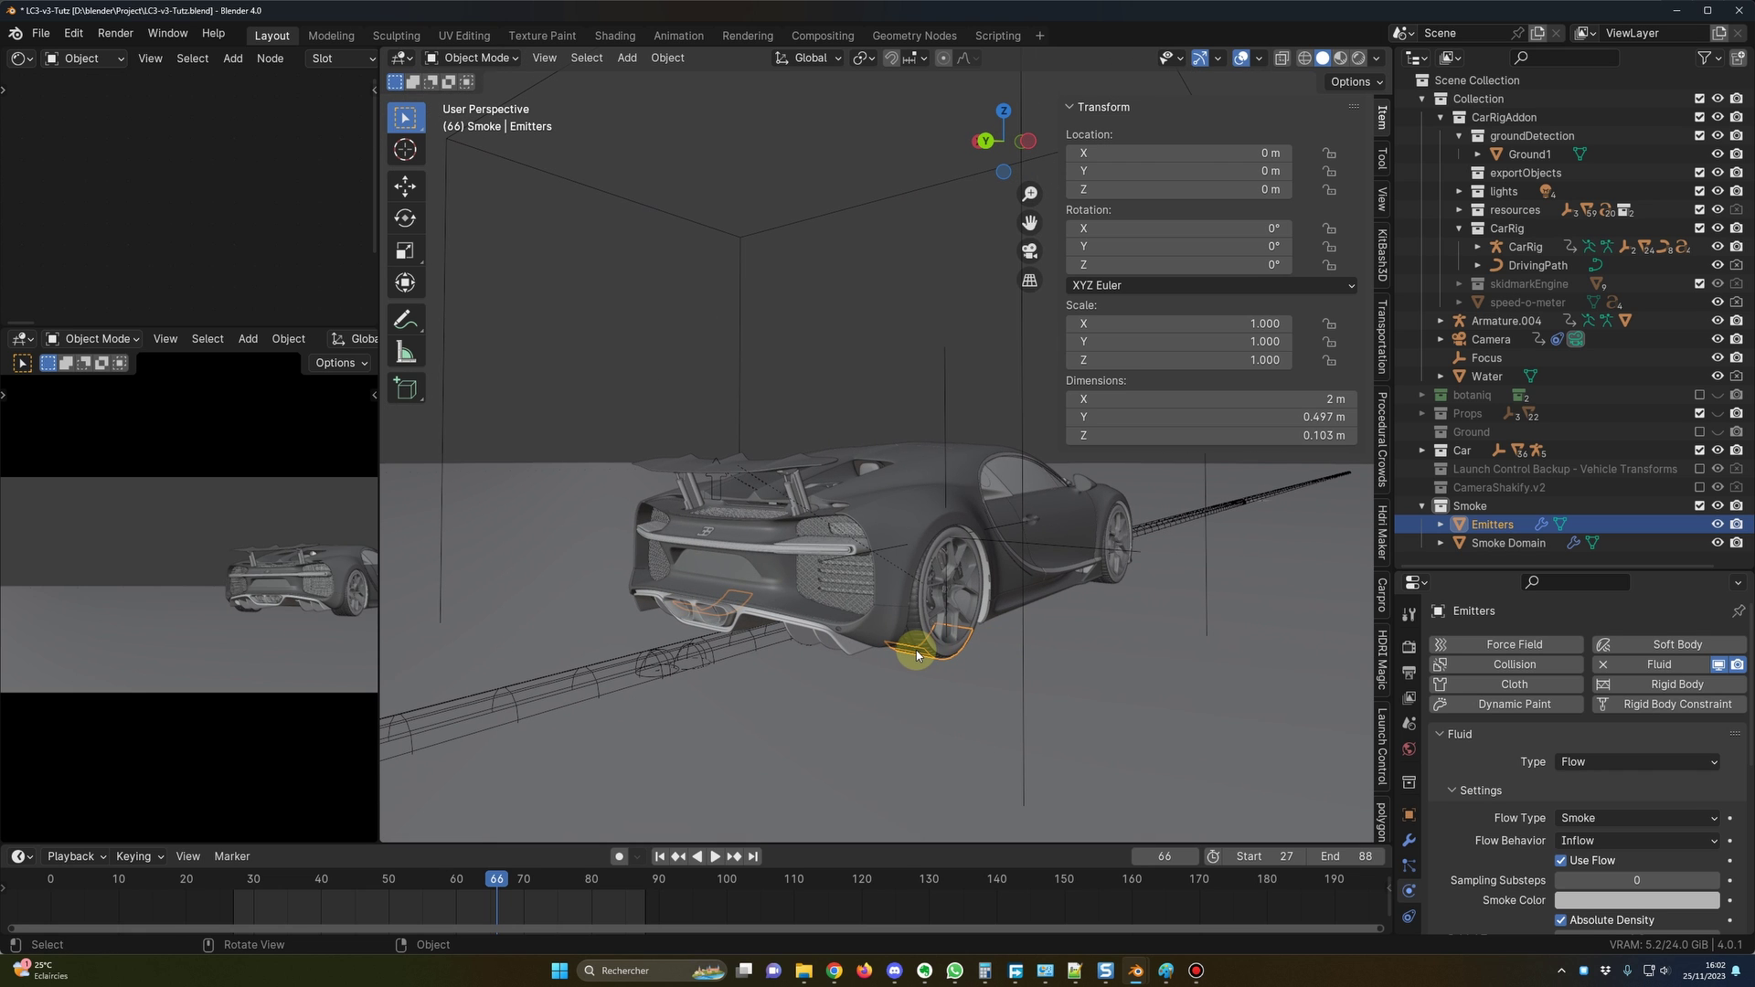
pyautogui.keyDown('shift'); pyautogui.rightClick(920, 505); pyautogui.keyUp('shift')
pyautogui.keyDown('shift'); pyautogui.click(919, 505); pyautogui.keyUp('shift')
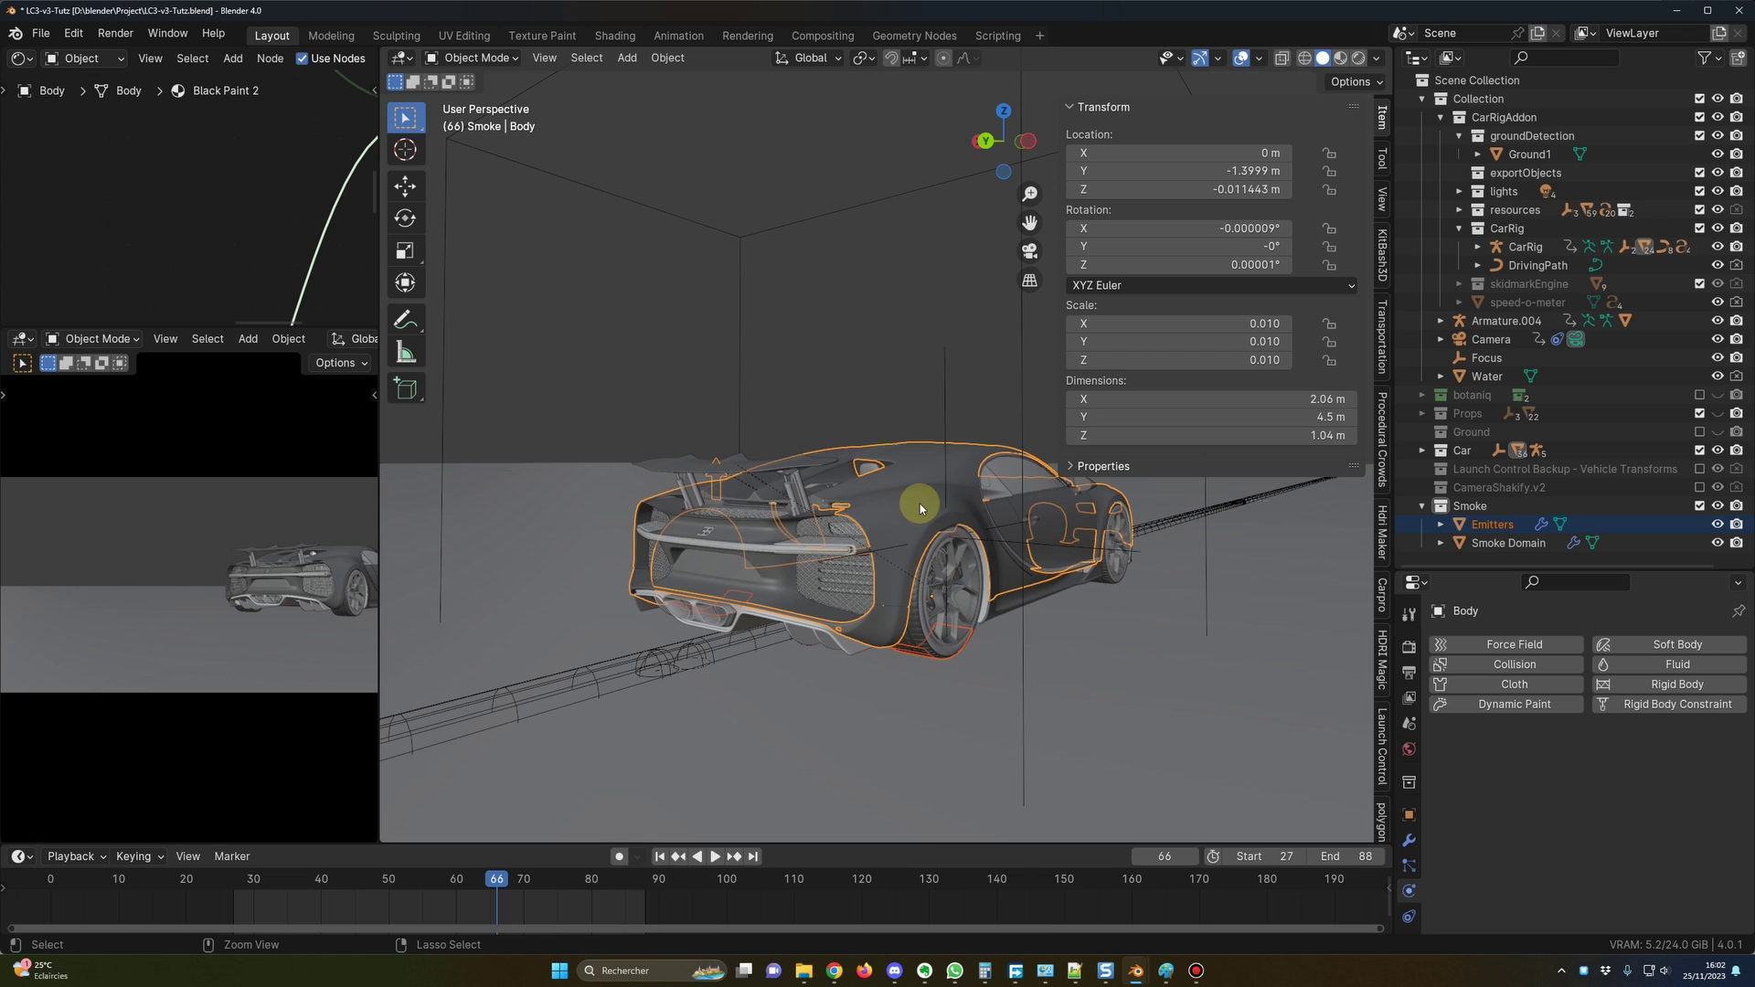
pyautogui.hotkey('ctrl', 'p')
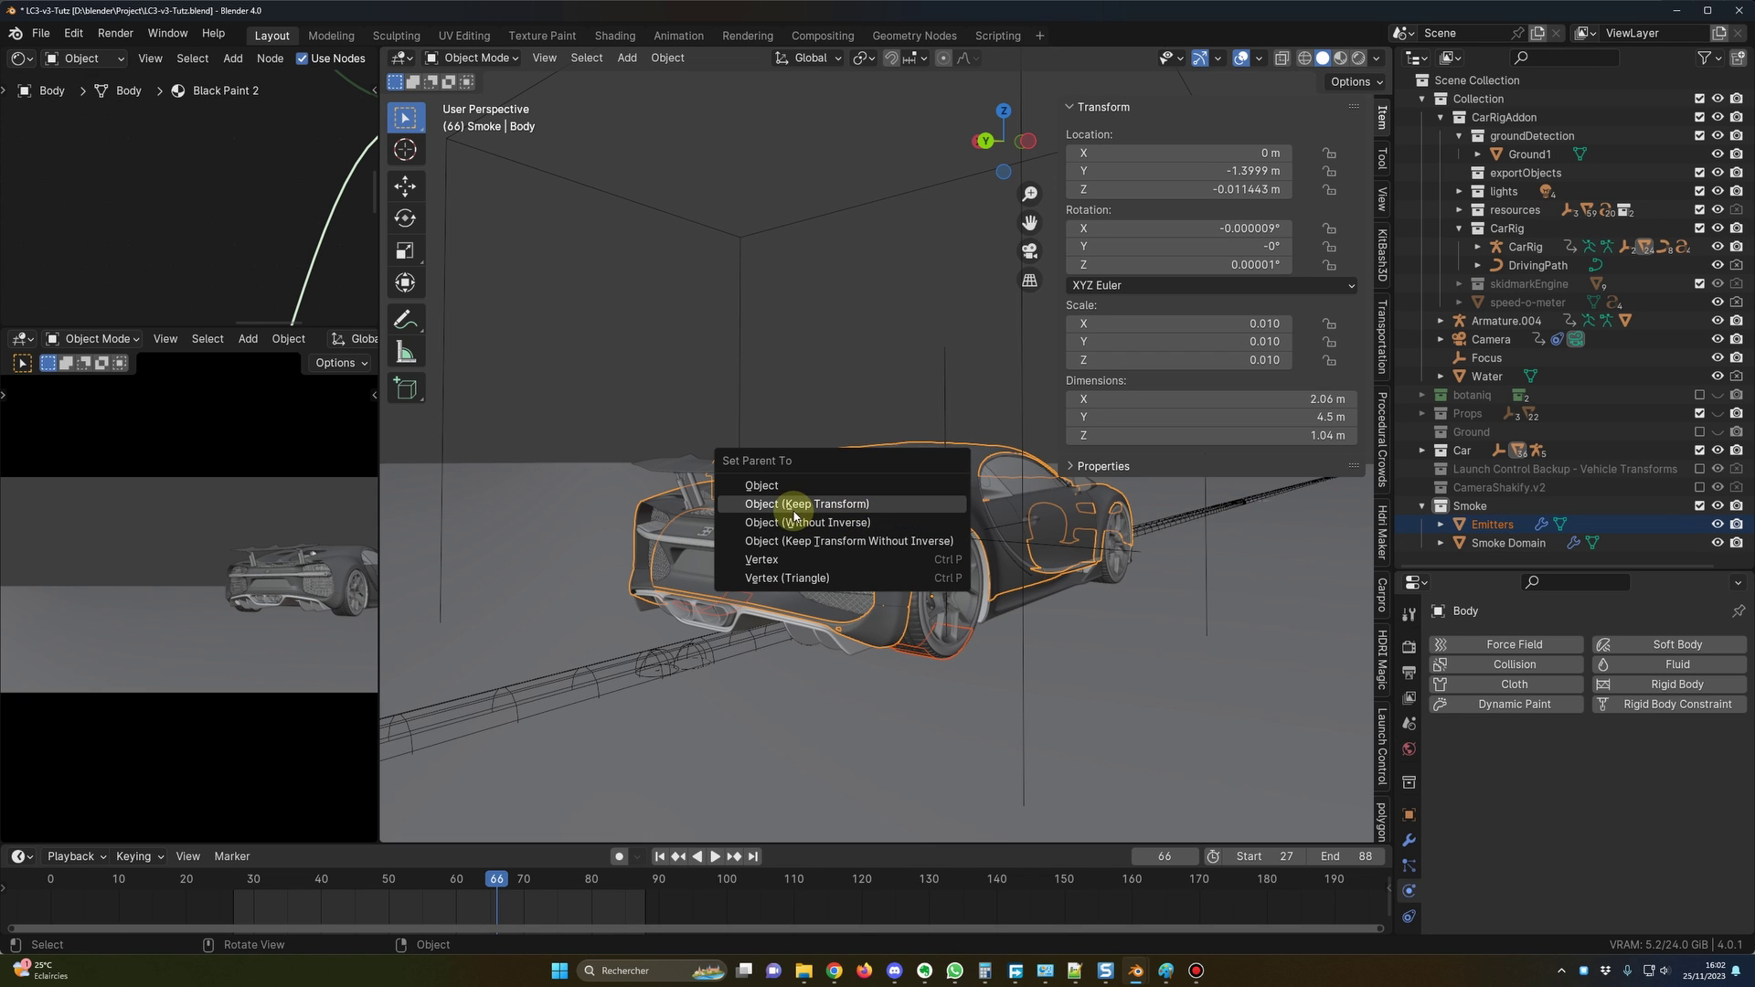
pyautogui.click(828, 508)
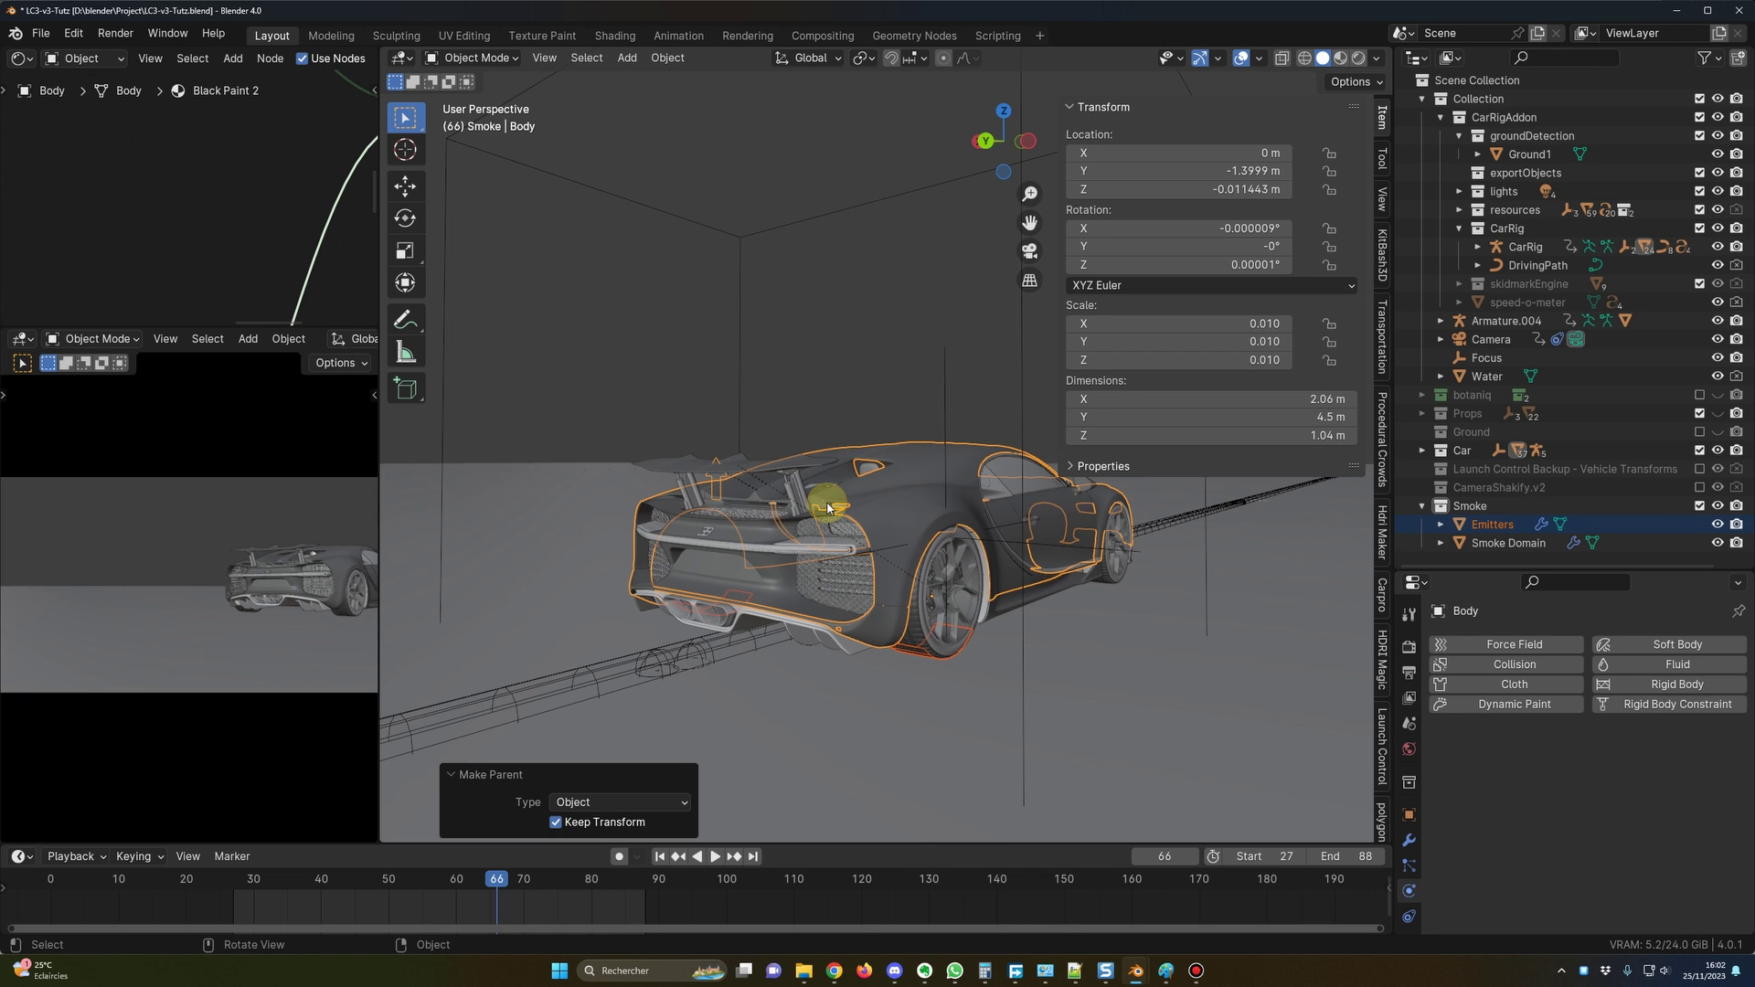
pyautogui.click(604, 327)
# Scrub and play the animation from frame 27 to check how the car and emitters move relative to the smoke domain.
pyautogui.moveTo(736, 501); pyautogui.dragTo(771, 659, button='middle')
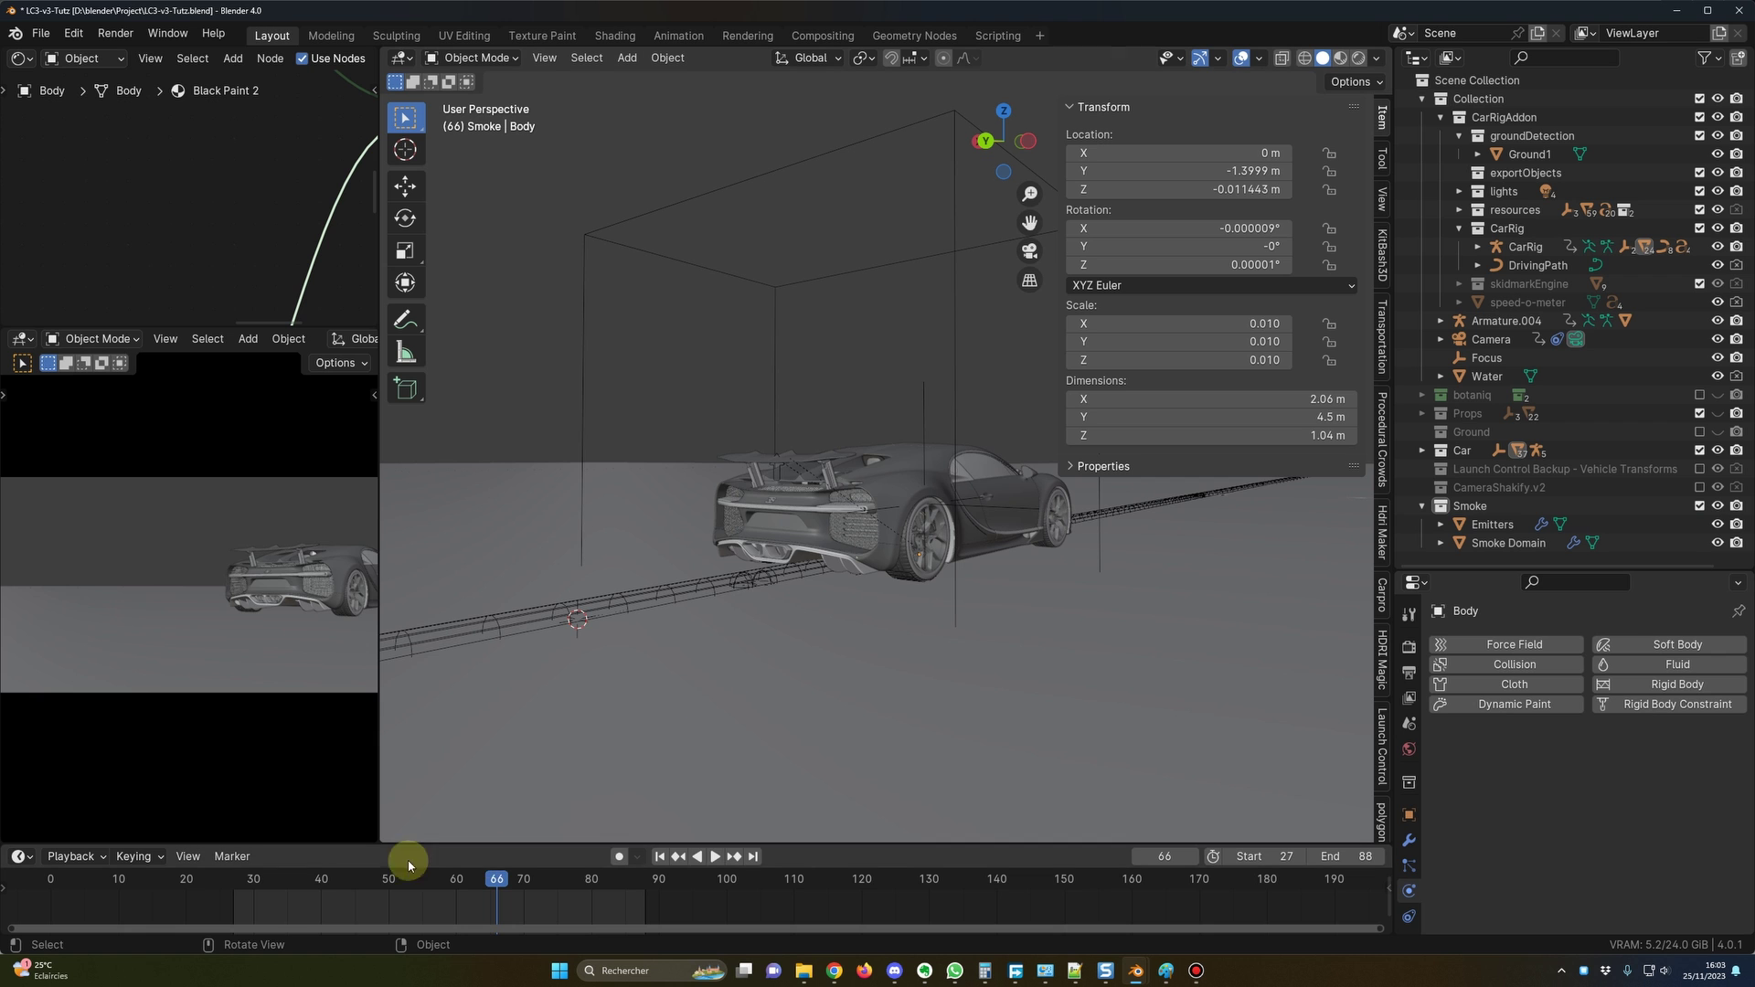
pyautogui.moveTo(412, 863); pyautogui.dragTo(502, 882)
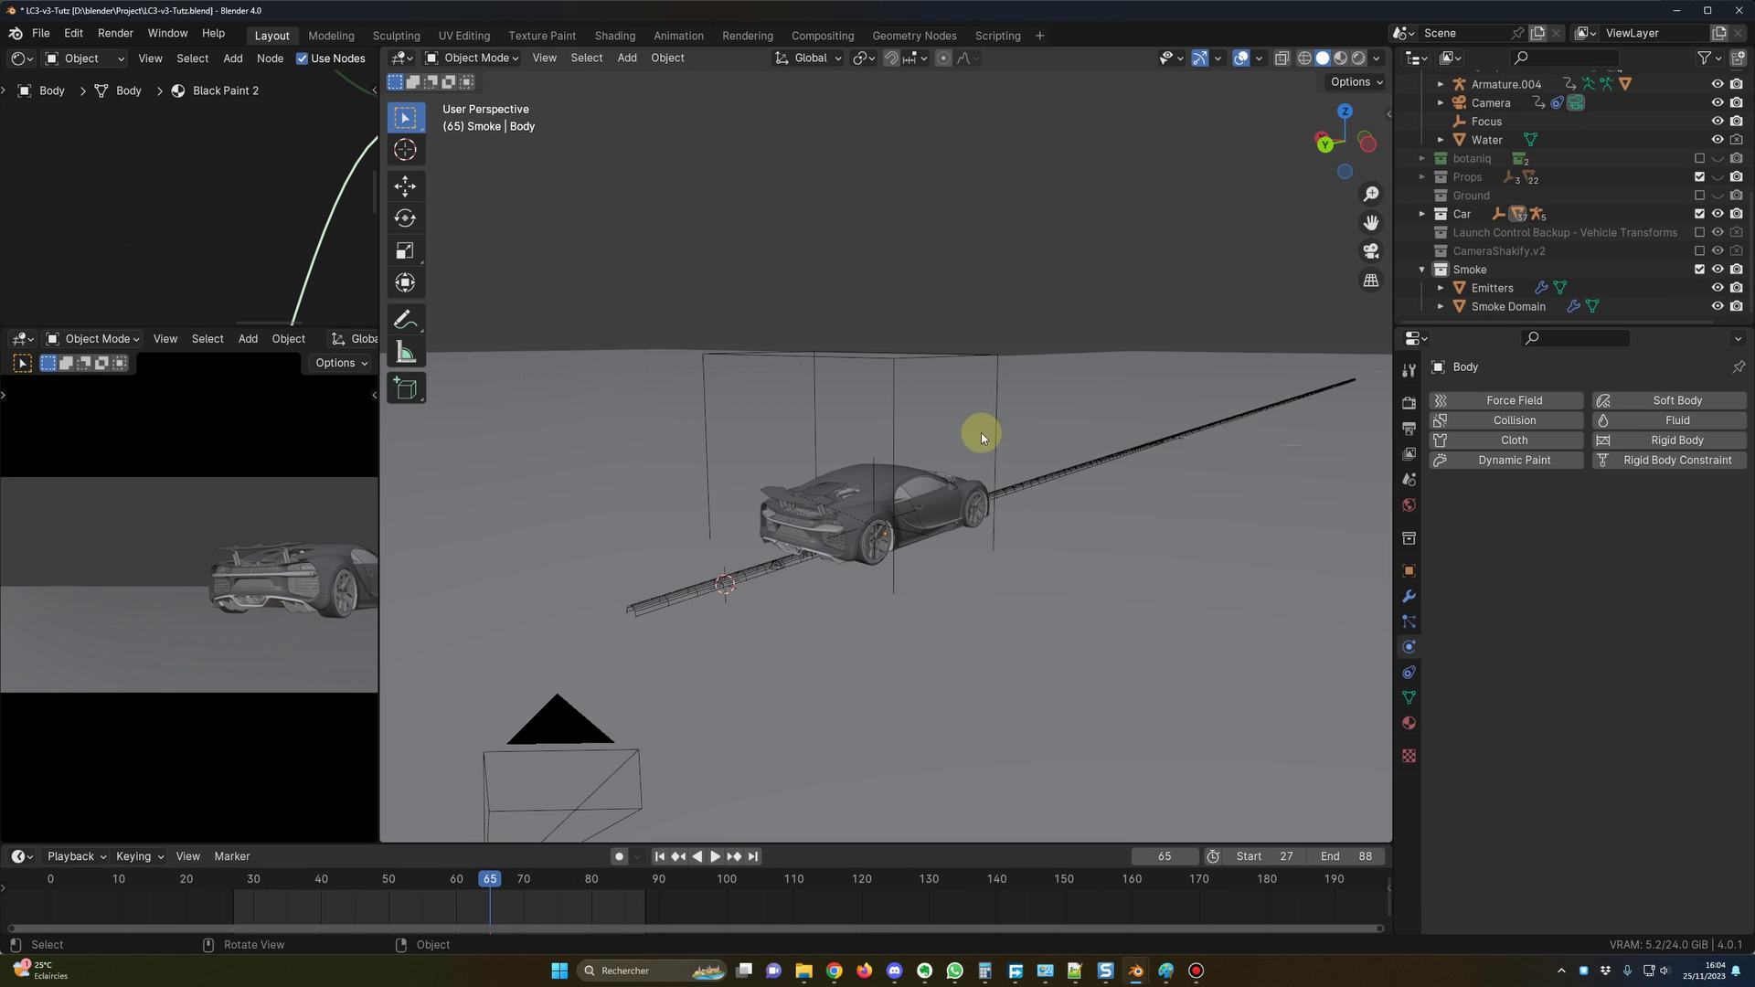
pyautogui.moveTo(975, 439)
pyautogui.mouseDown(button='middle')
pyautogui.moveTo(1002, 439)
pyautogui.moveTo(952, 437)
pyautogui.mouseUp(button='middle')
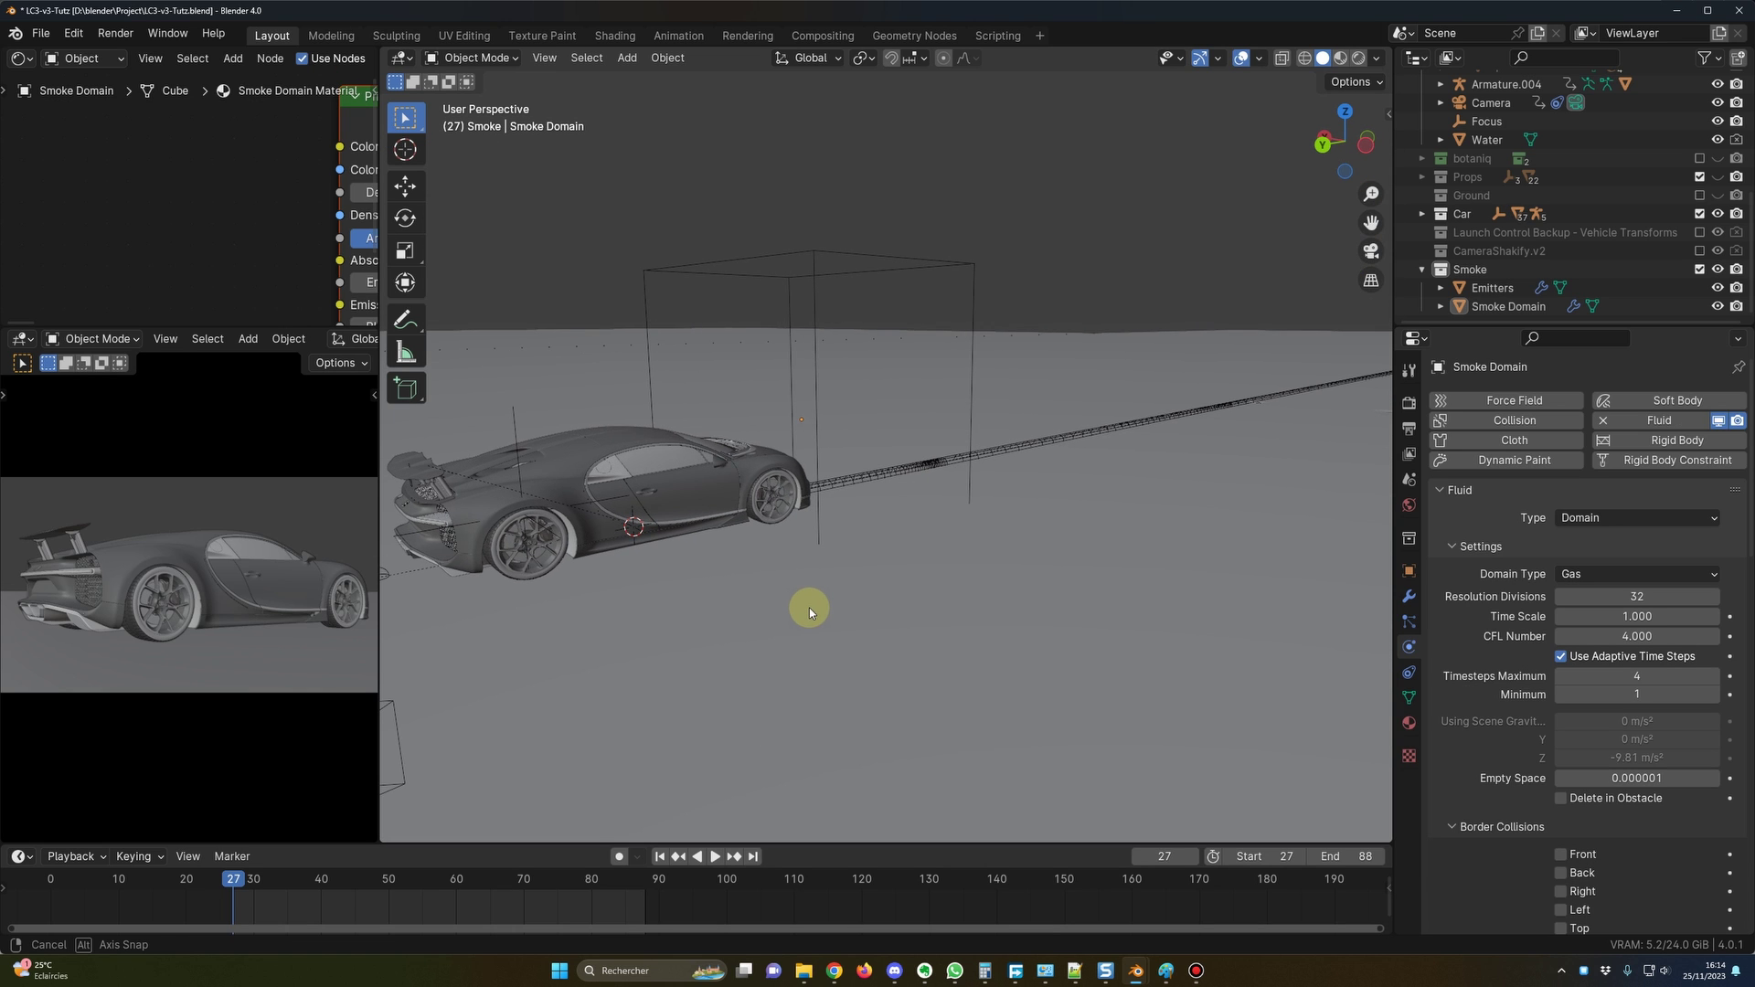
pyautogui.moveTo(809, 607); pyautogui.dragTo(799, 606, button='middle')
pyautogui.press('space')
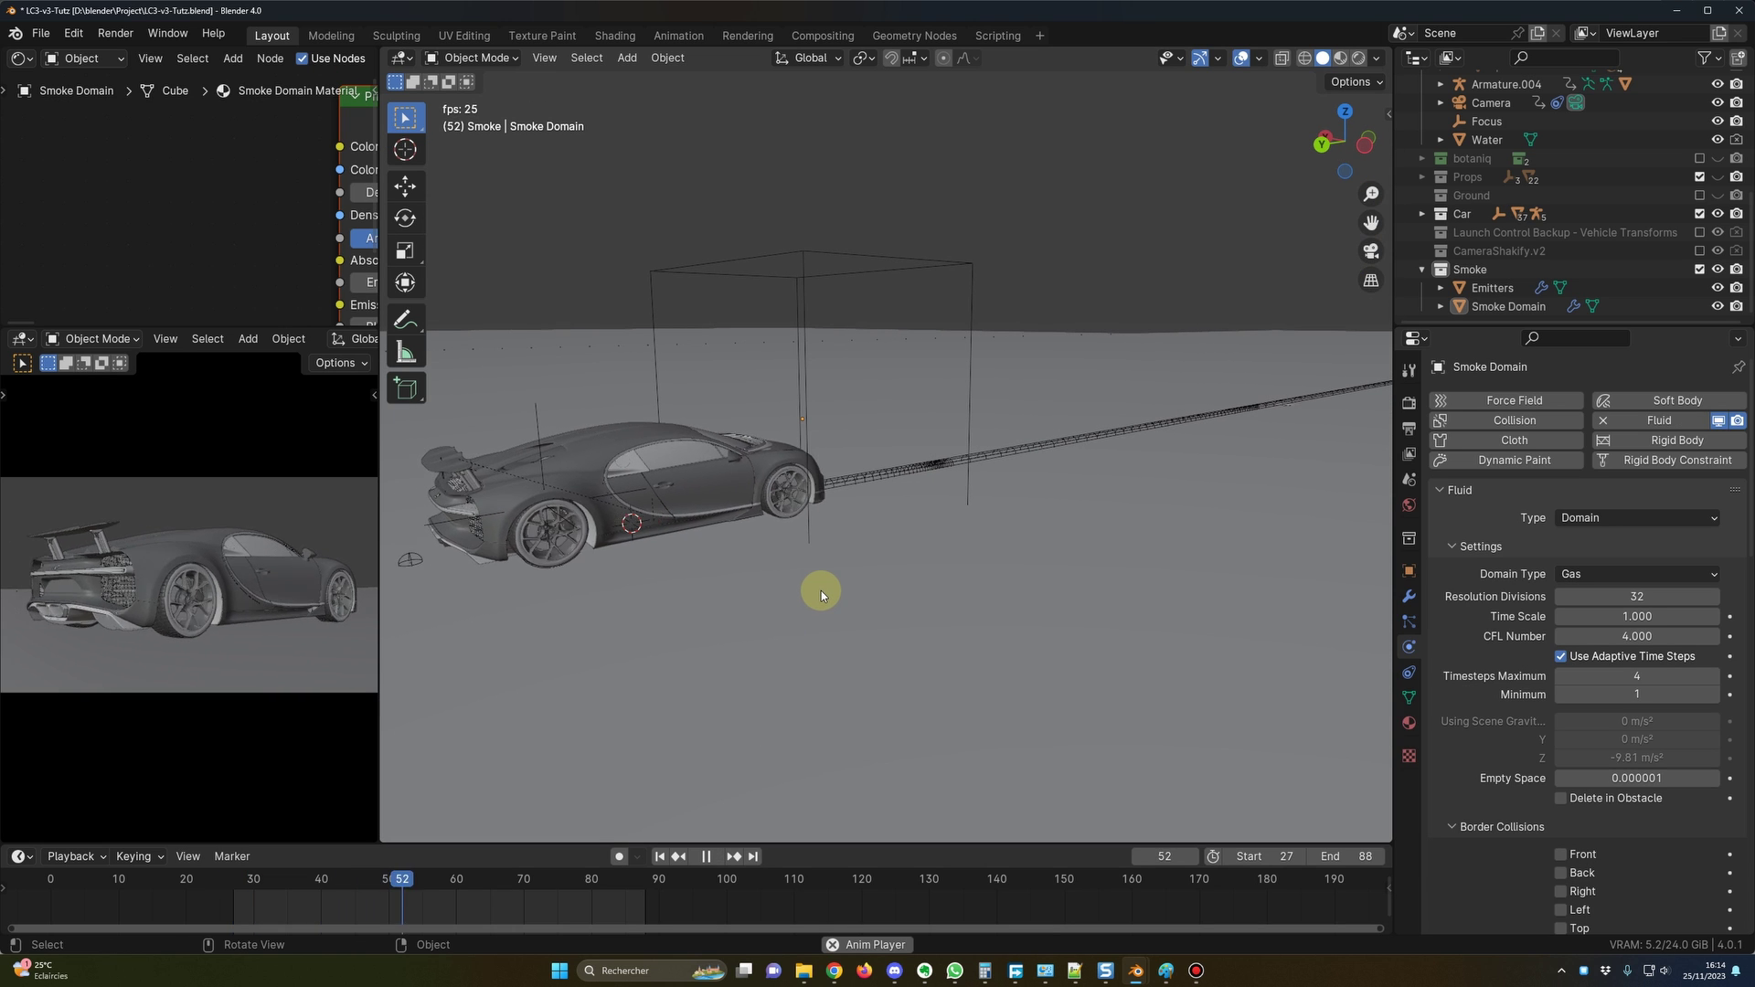
pyautogui.press('space')
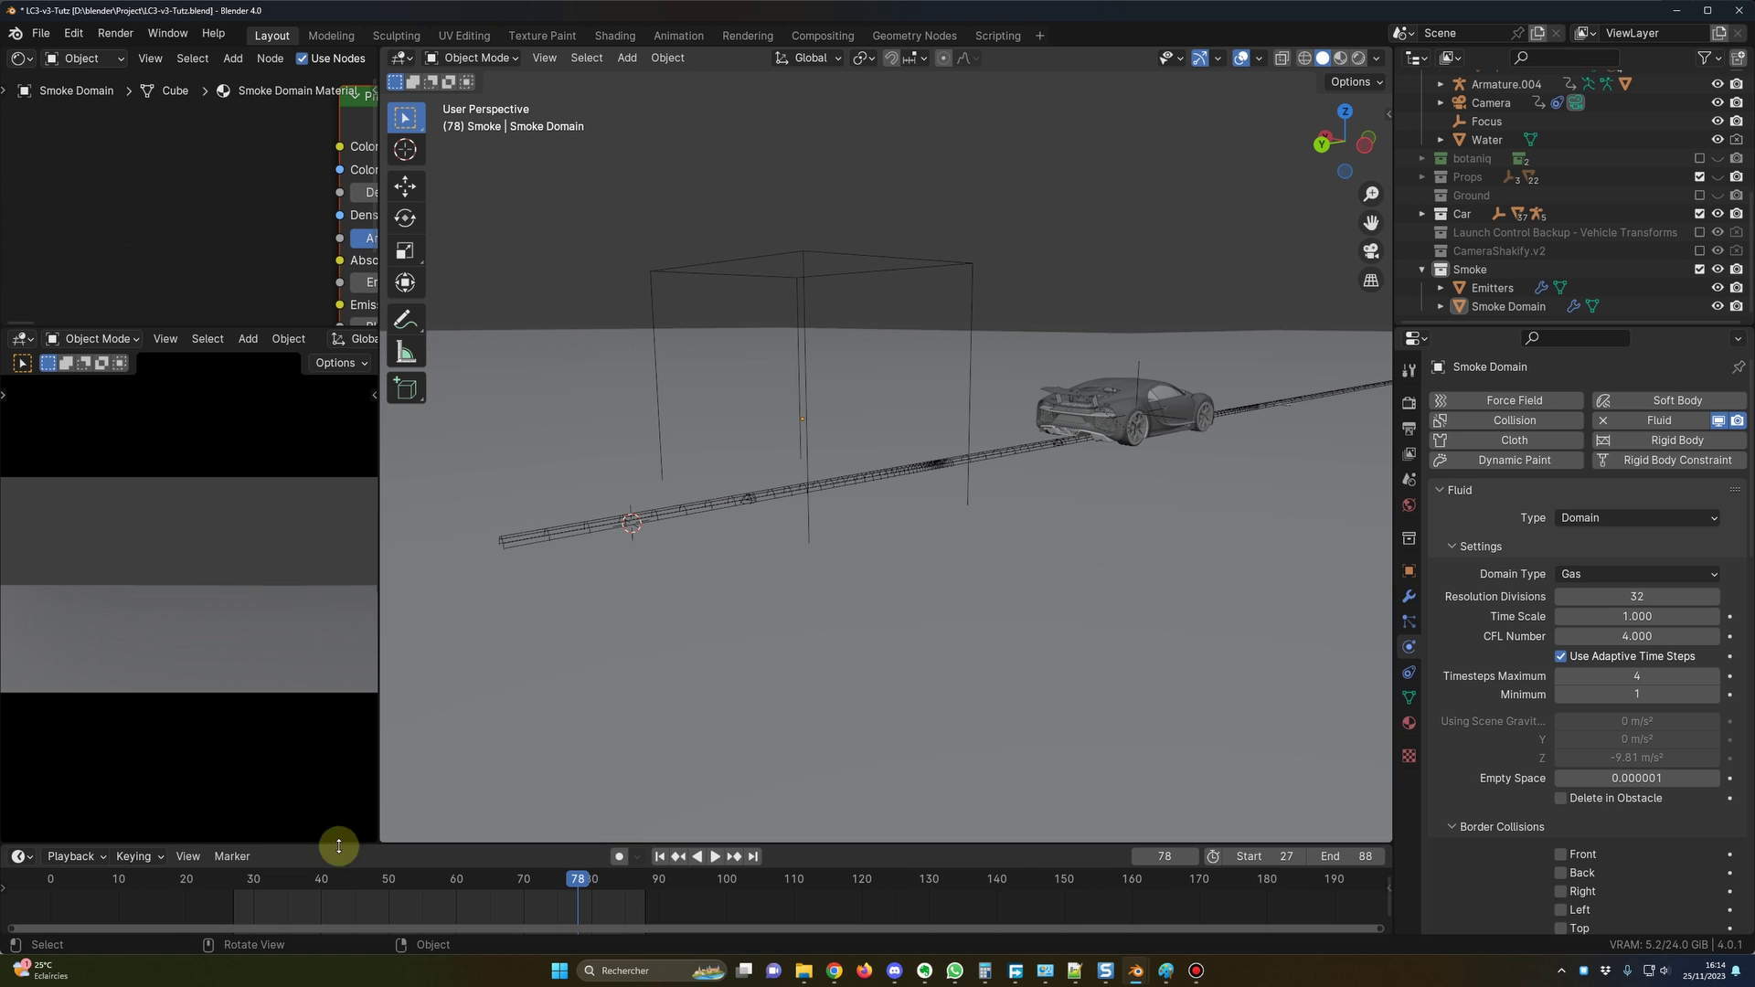
pyautogui.click(241, 882)
pyautogui.press('space')
pyautogui.press('space')
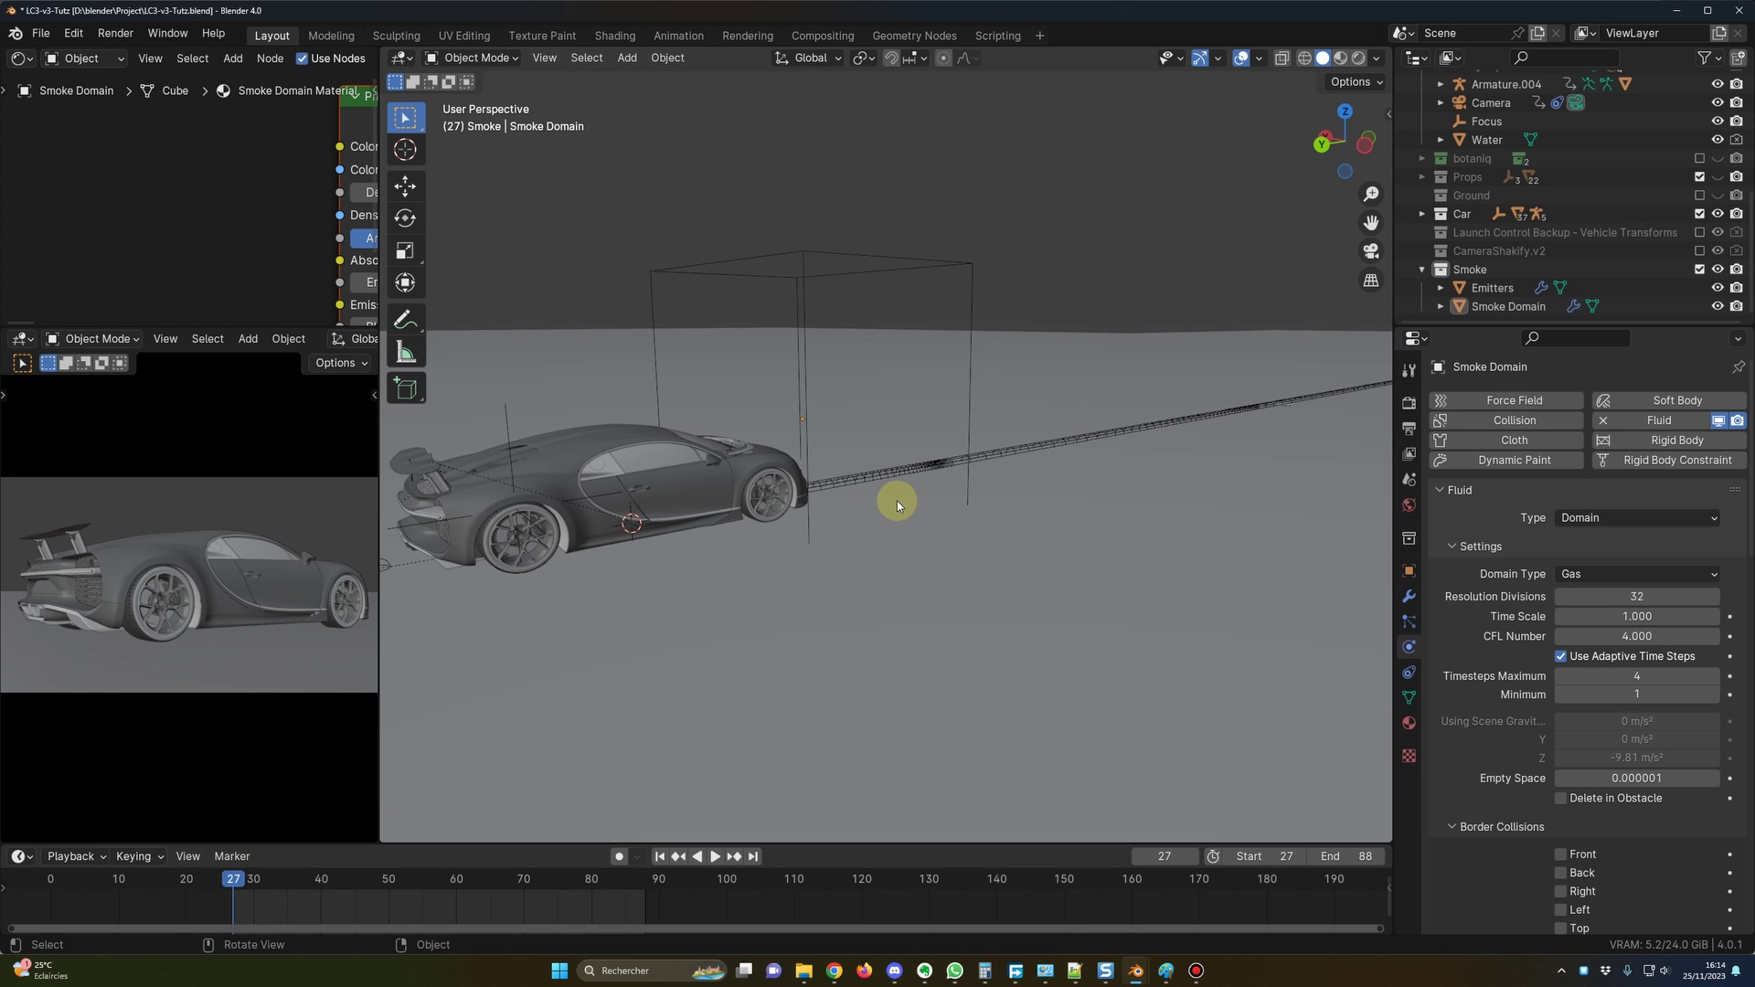
# Select the Smoke Domain box and set its Resolution Divisions to 64.
pyautogui.scroll(-5, 1051, 420)
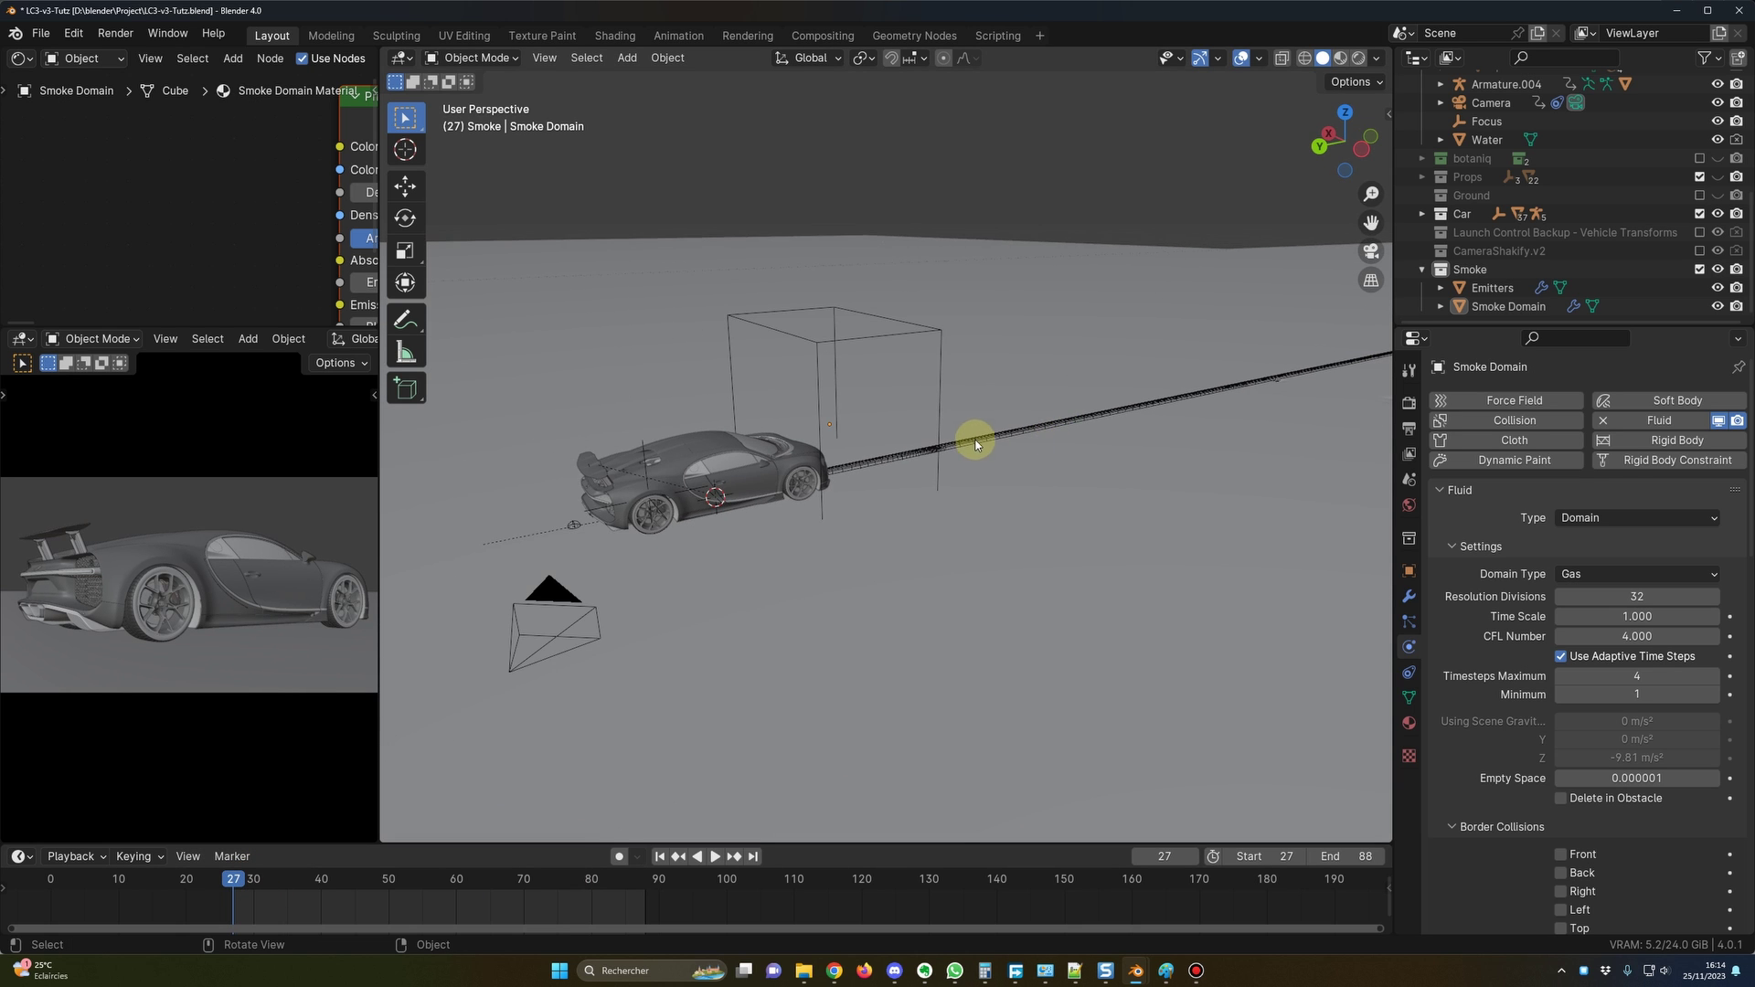
pyautogui.scroll(1, 973, 445)
pyautogui.click(850, 313)
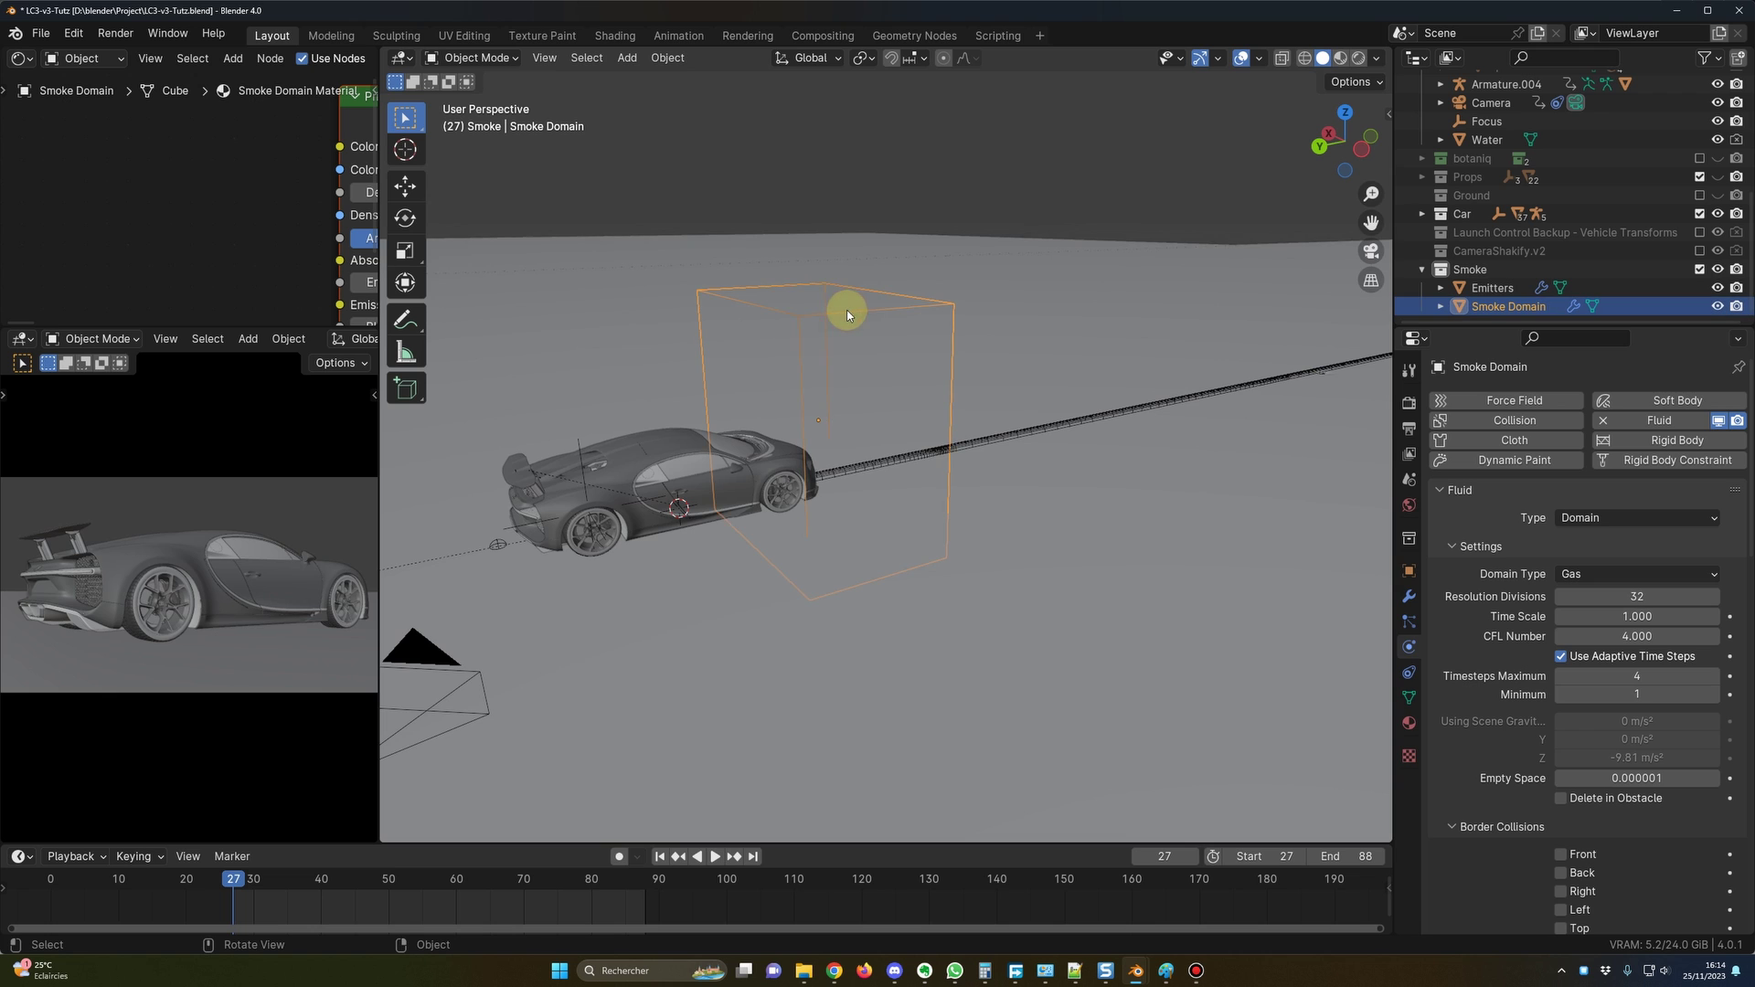
pyautogui.moveTo(854, 427); pyautogui.dragTo(856, 419, button='middle')
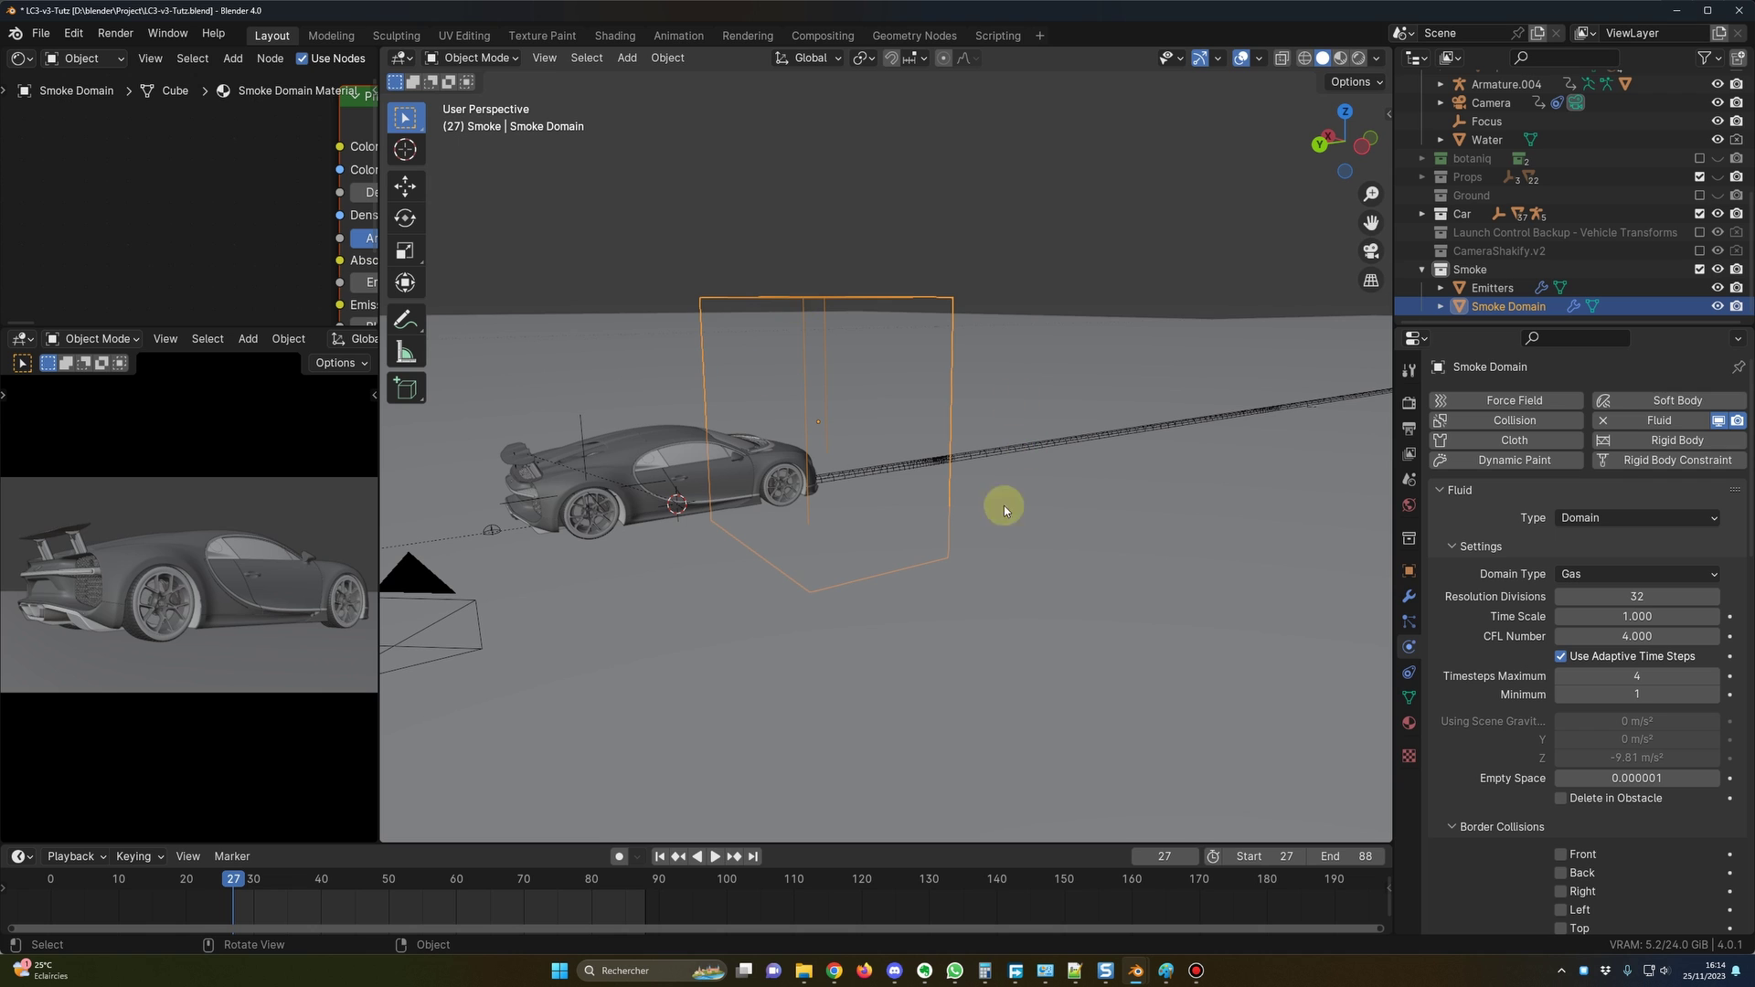
pyautogui.moveTo(962, 523); pyautogui.dragTo(938, 454, button='middle')
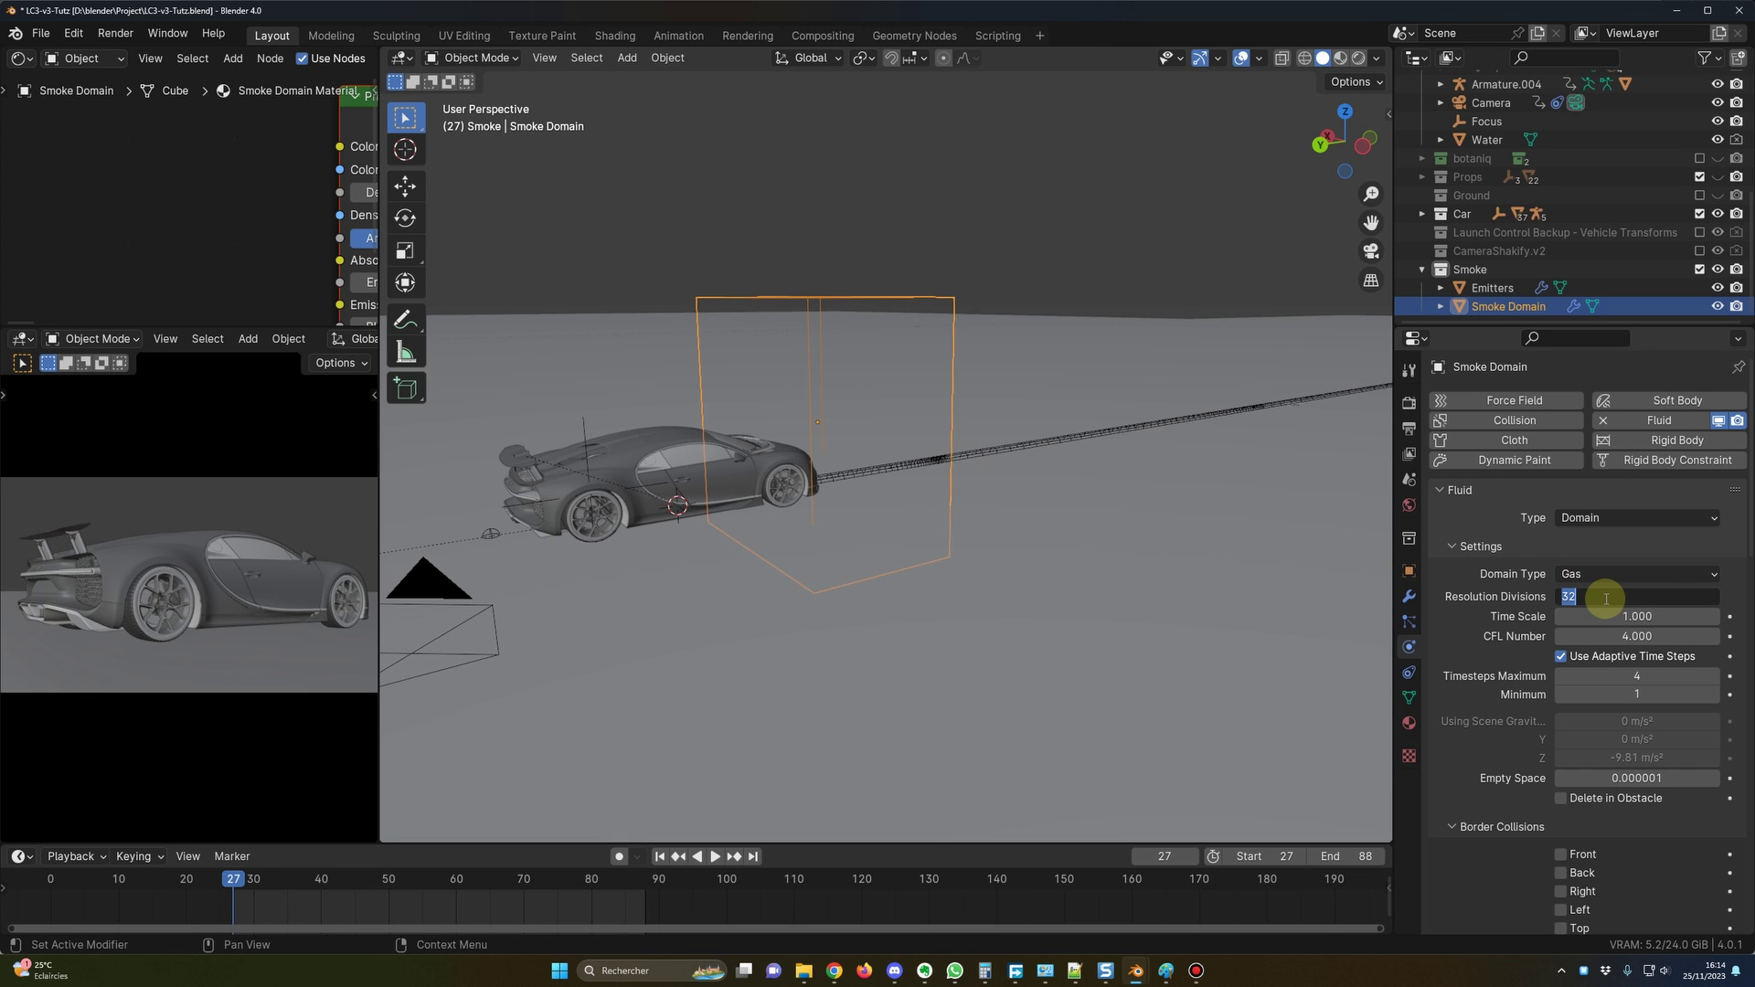
pyautogui.press('Return')
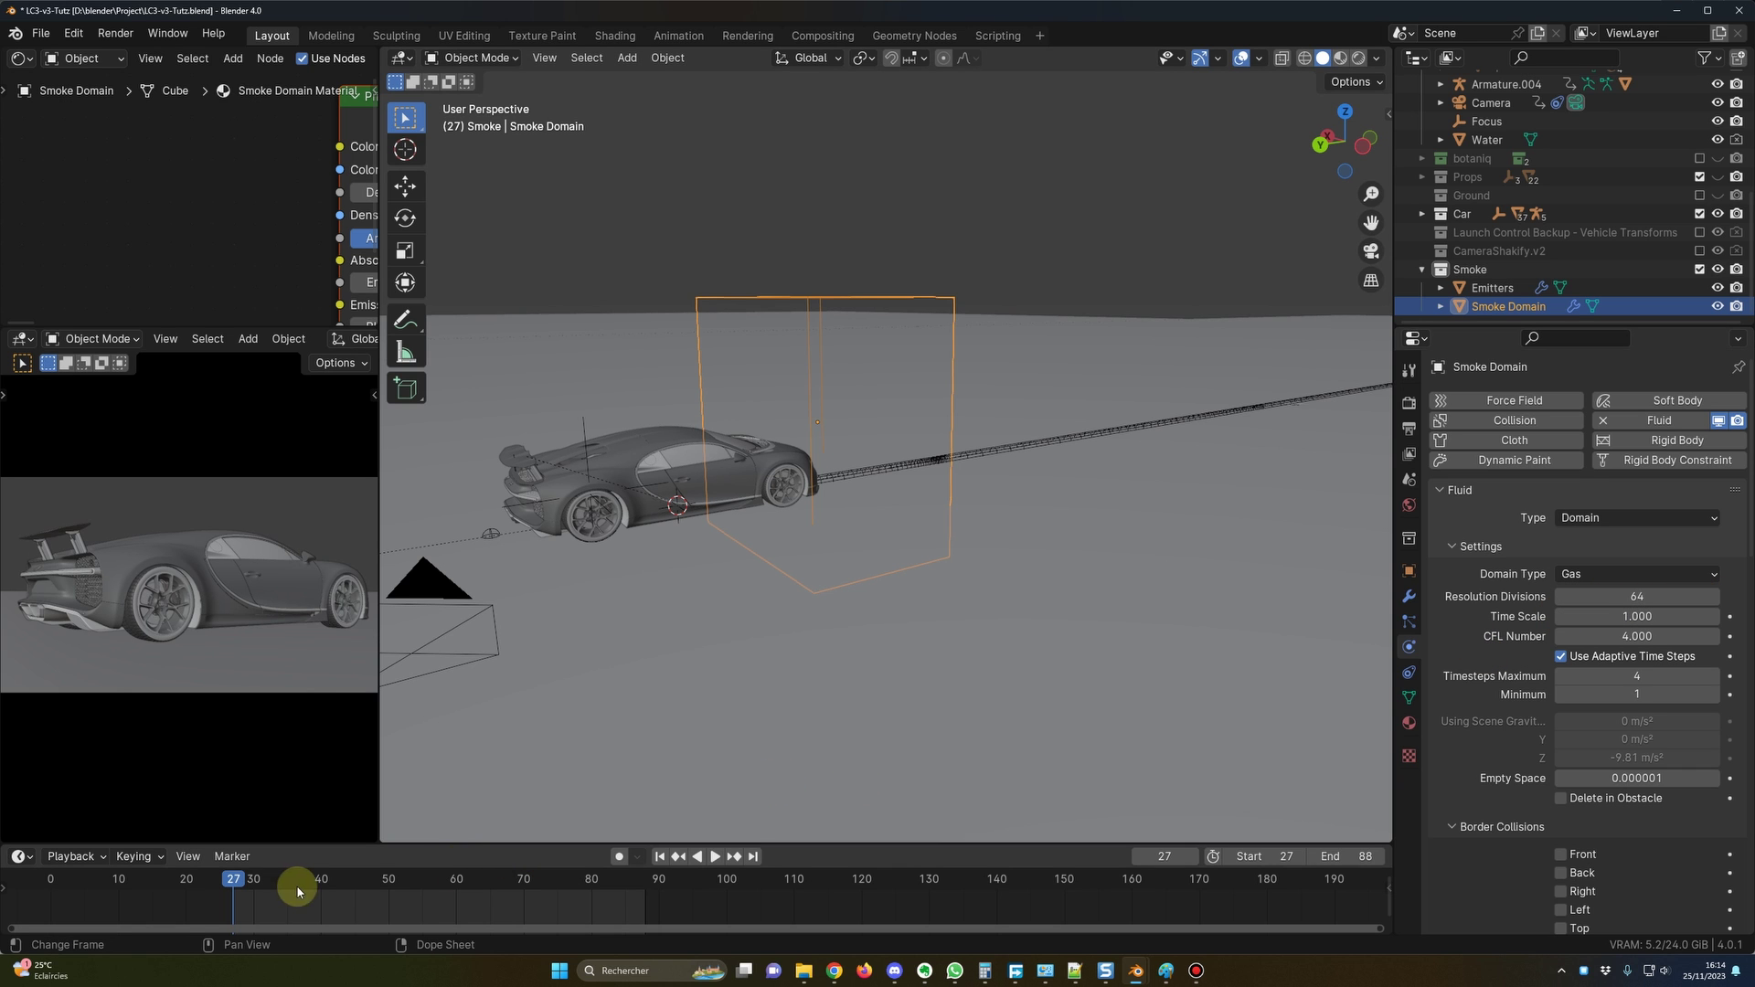
# Play and scrub the animation between frames 27 and 88 to check for smoke inside the domain, and examine the domain's cache settings.
pyautogui.press('space')
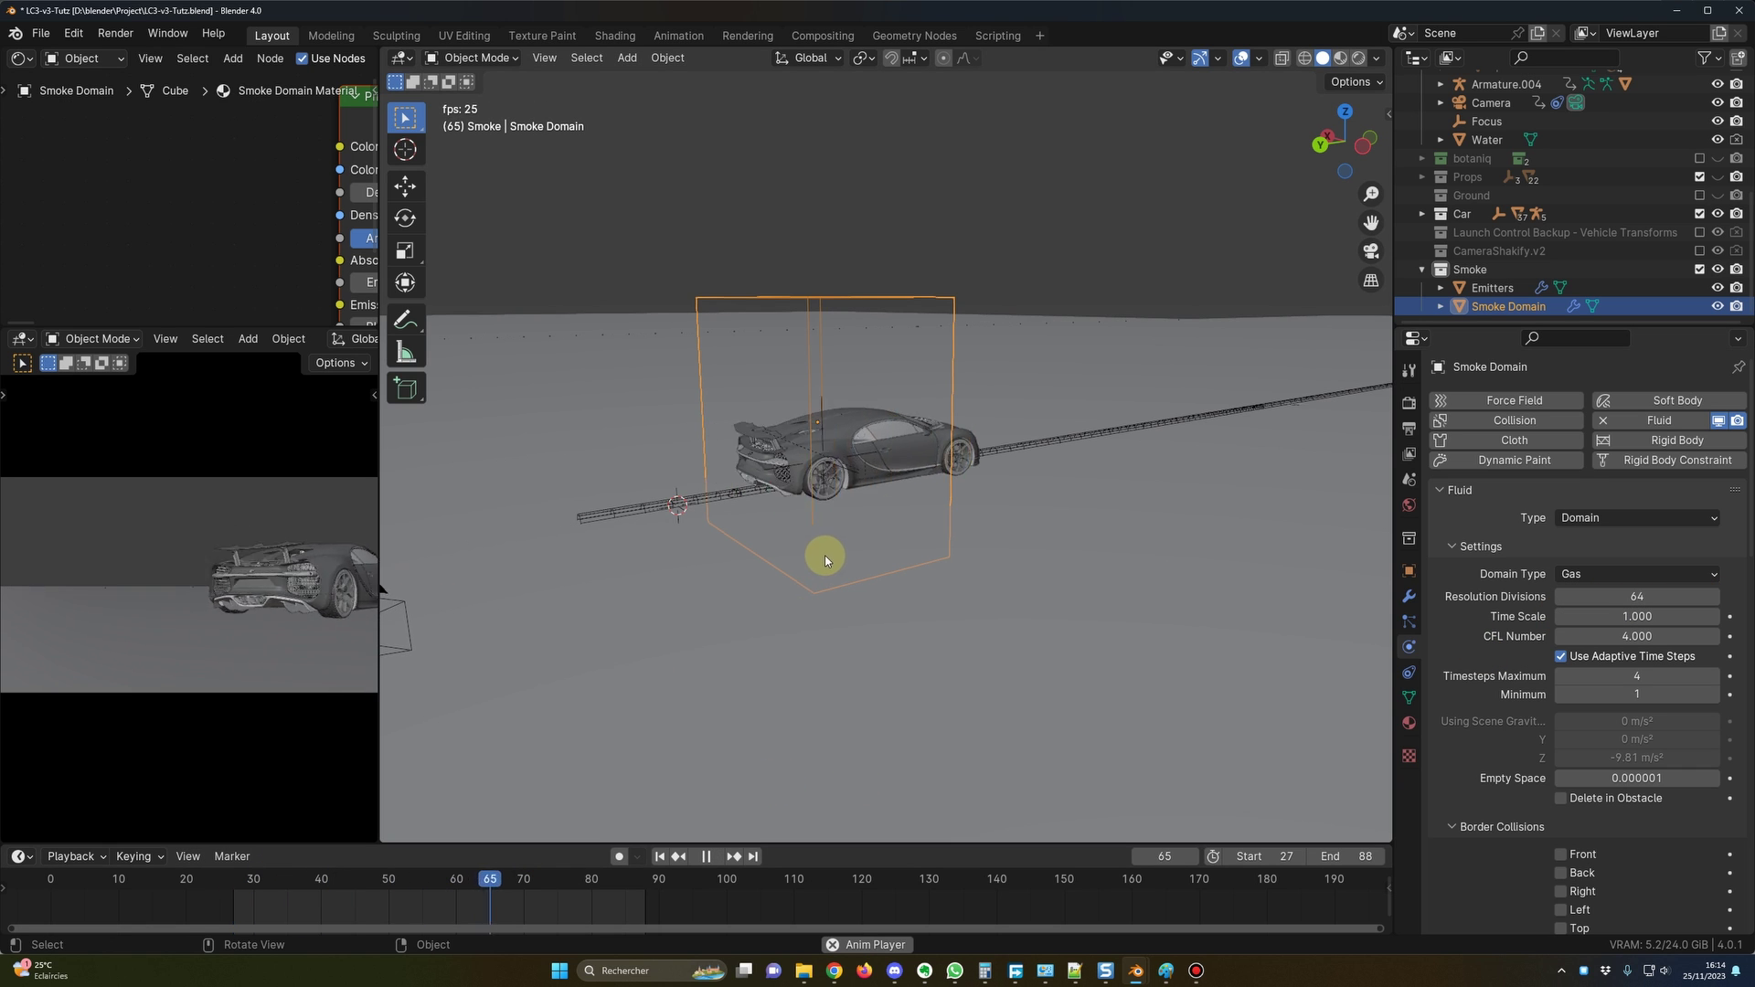
pyautogui.press('space')
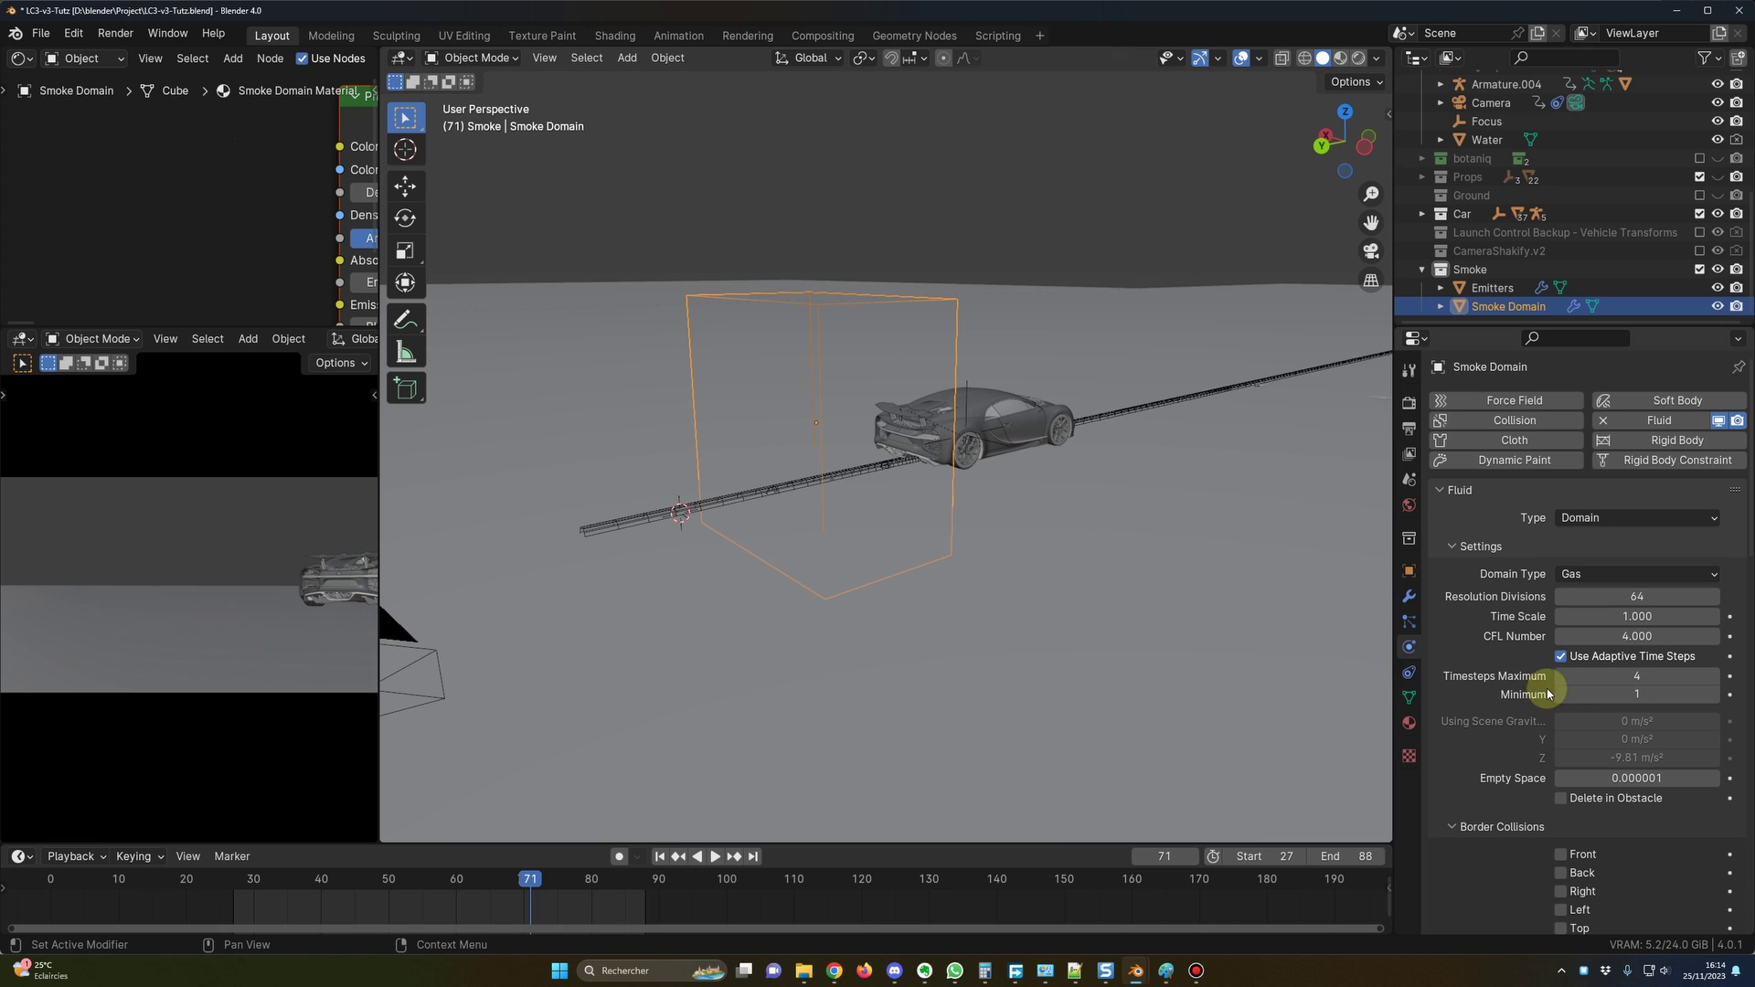
pyautogui.scroll(-15, 1567, 686)
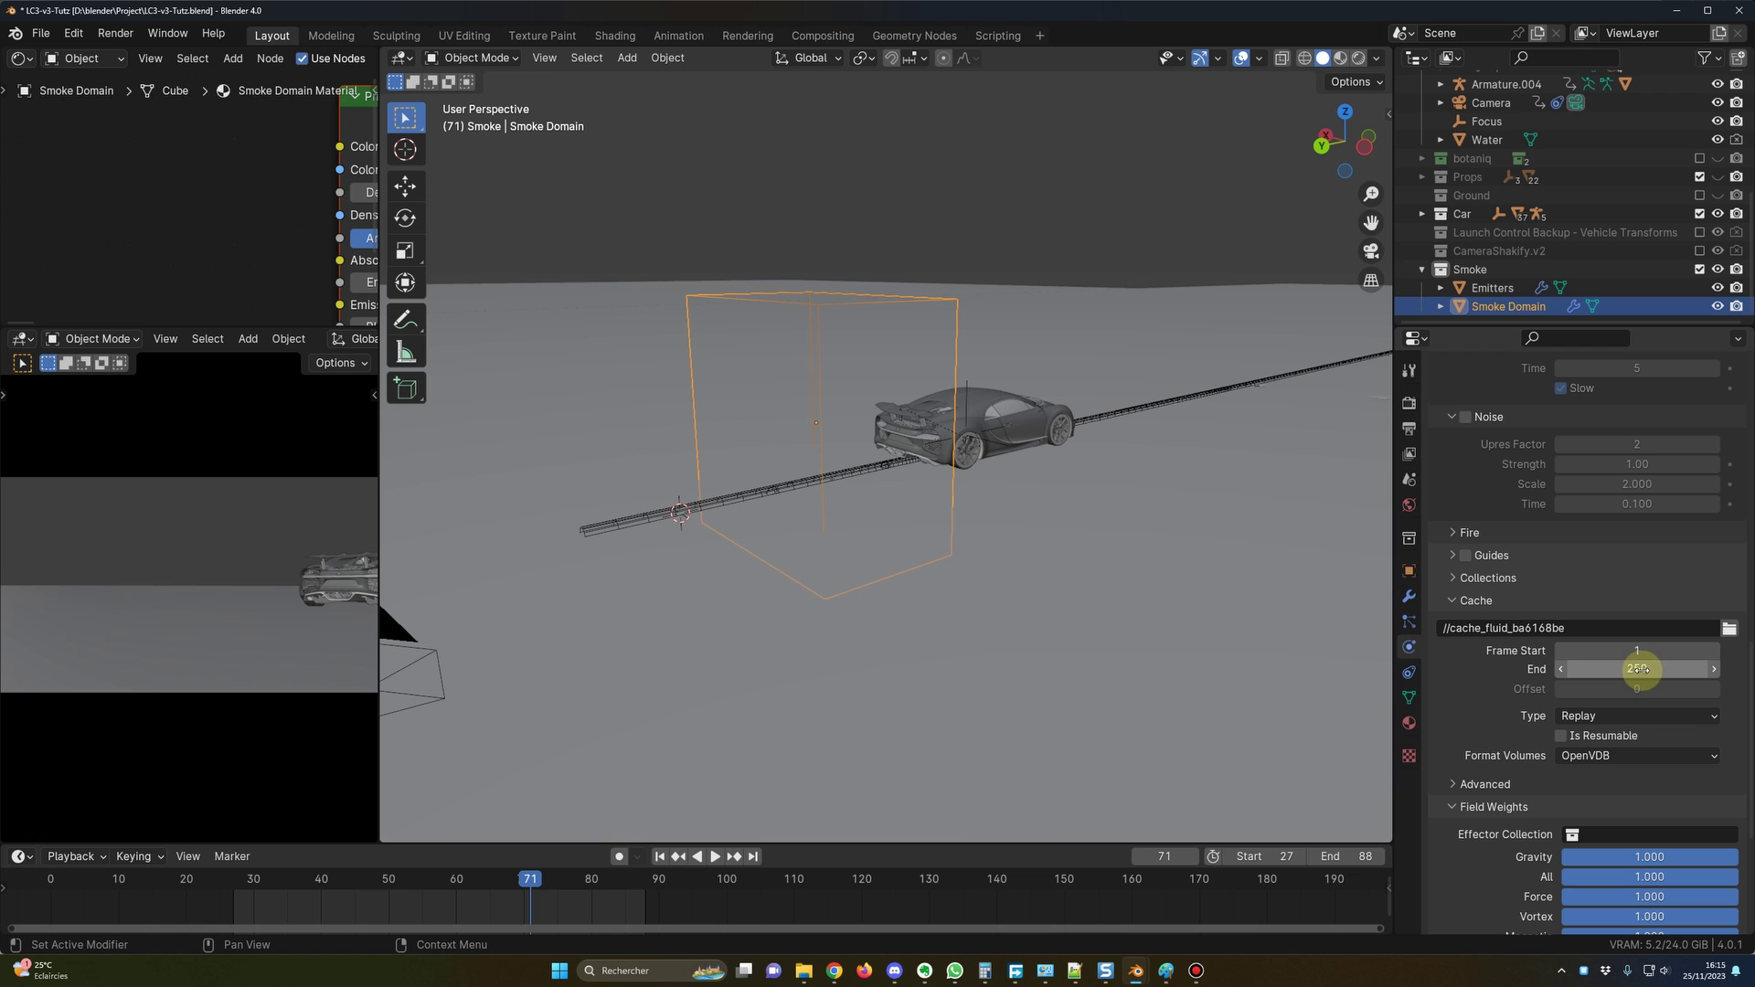
pyautogui.click(239, 884)
pyautogui.press('space')
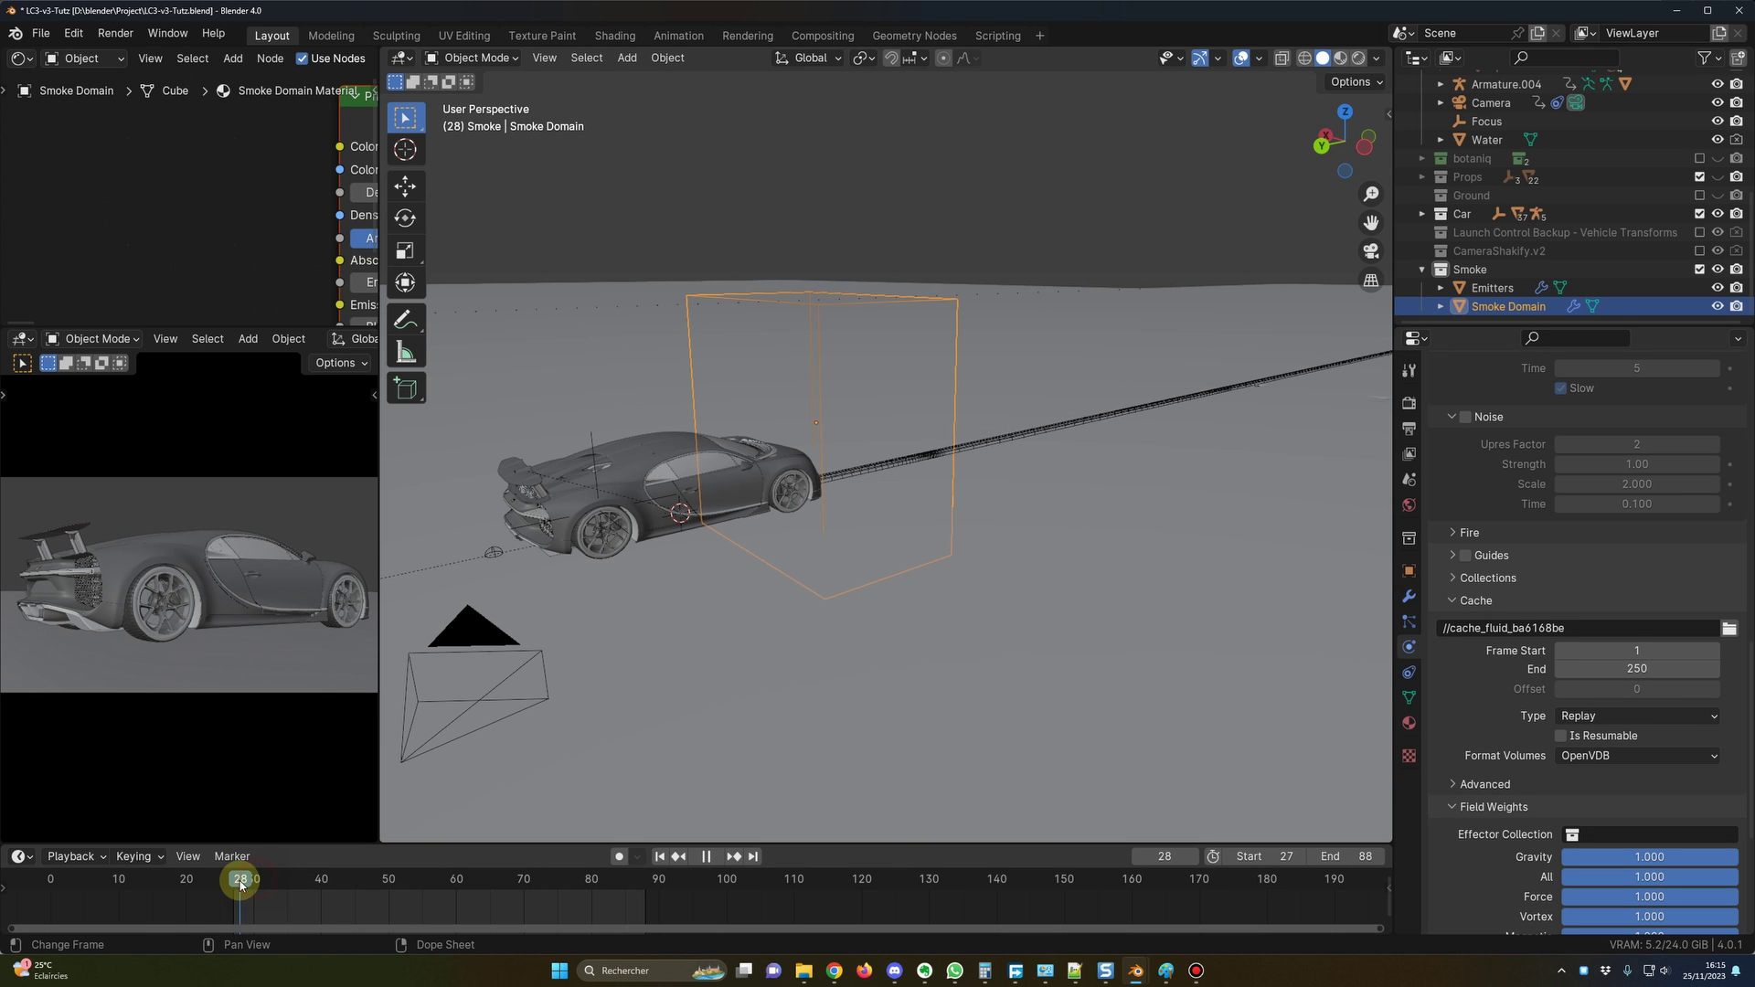
pyautogui.moveTo(240, 885); pyautogui.dragTo(645, 896)
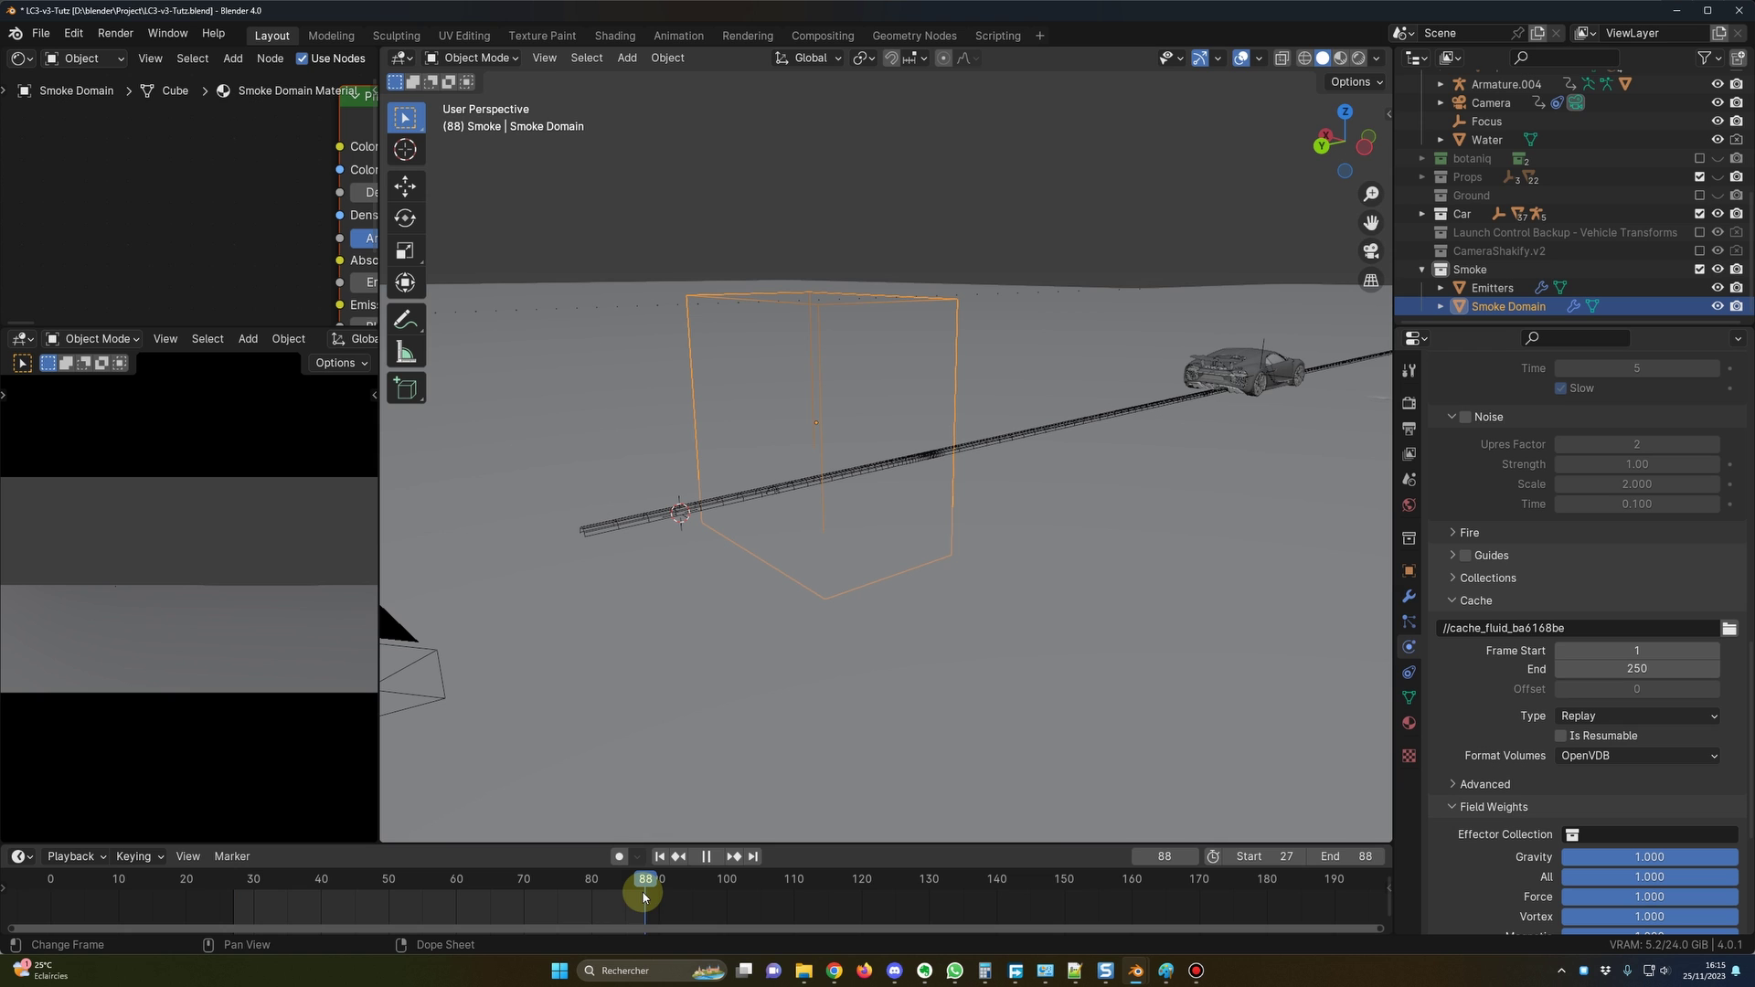
pyautogui.click(236, 882)
pyautogui.press('space')
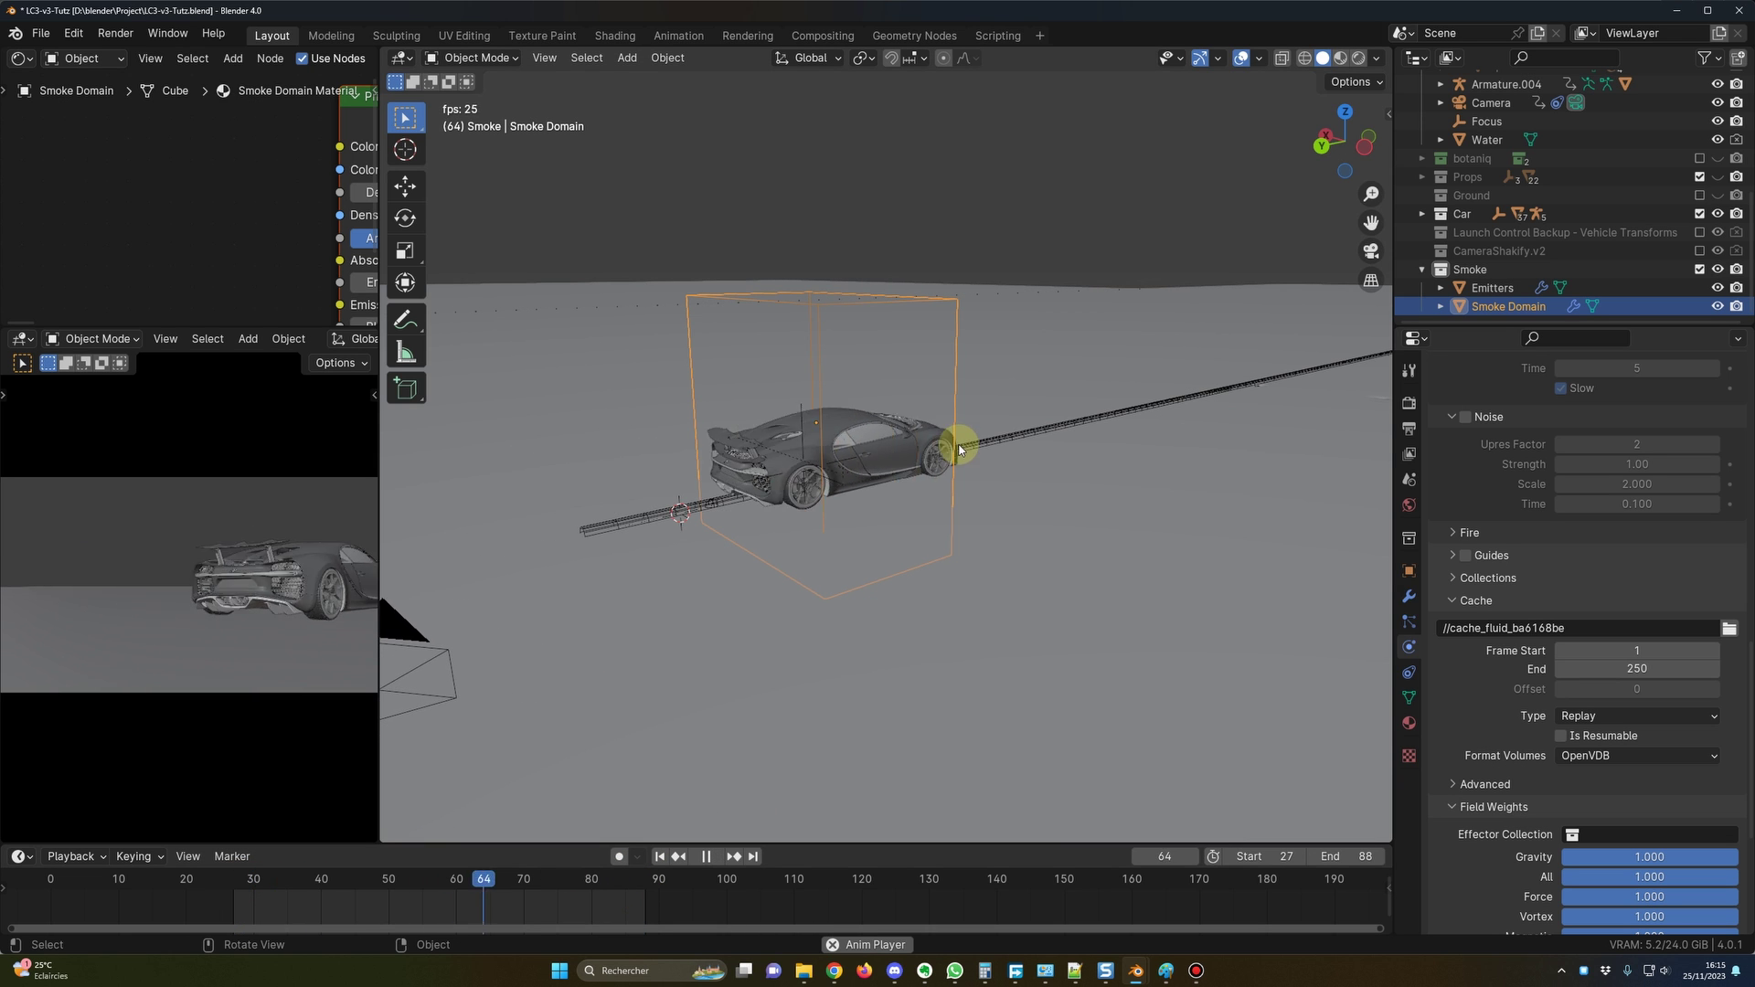
pyautogui.press('space')
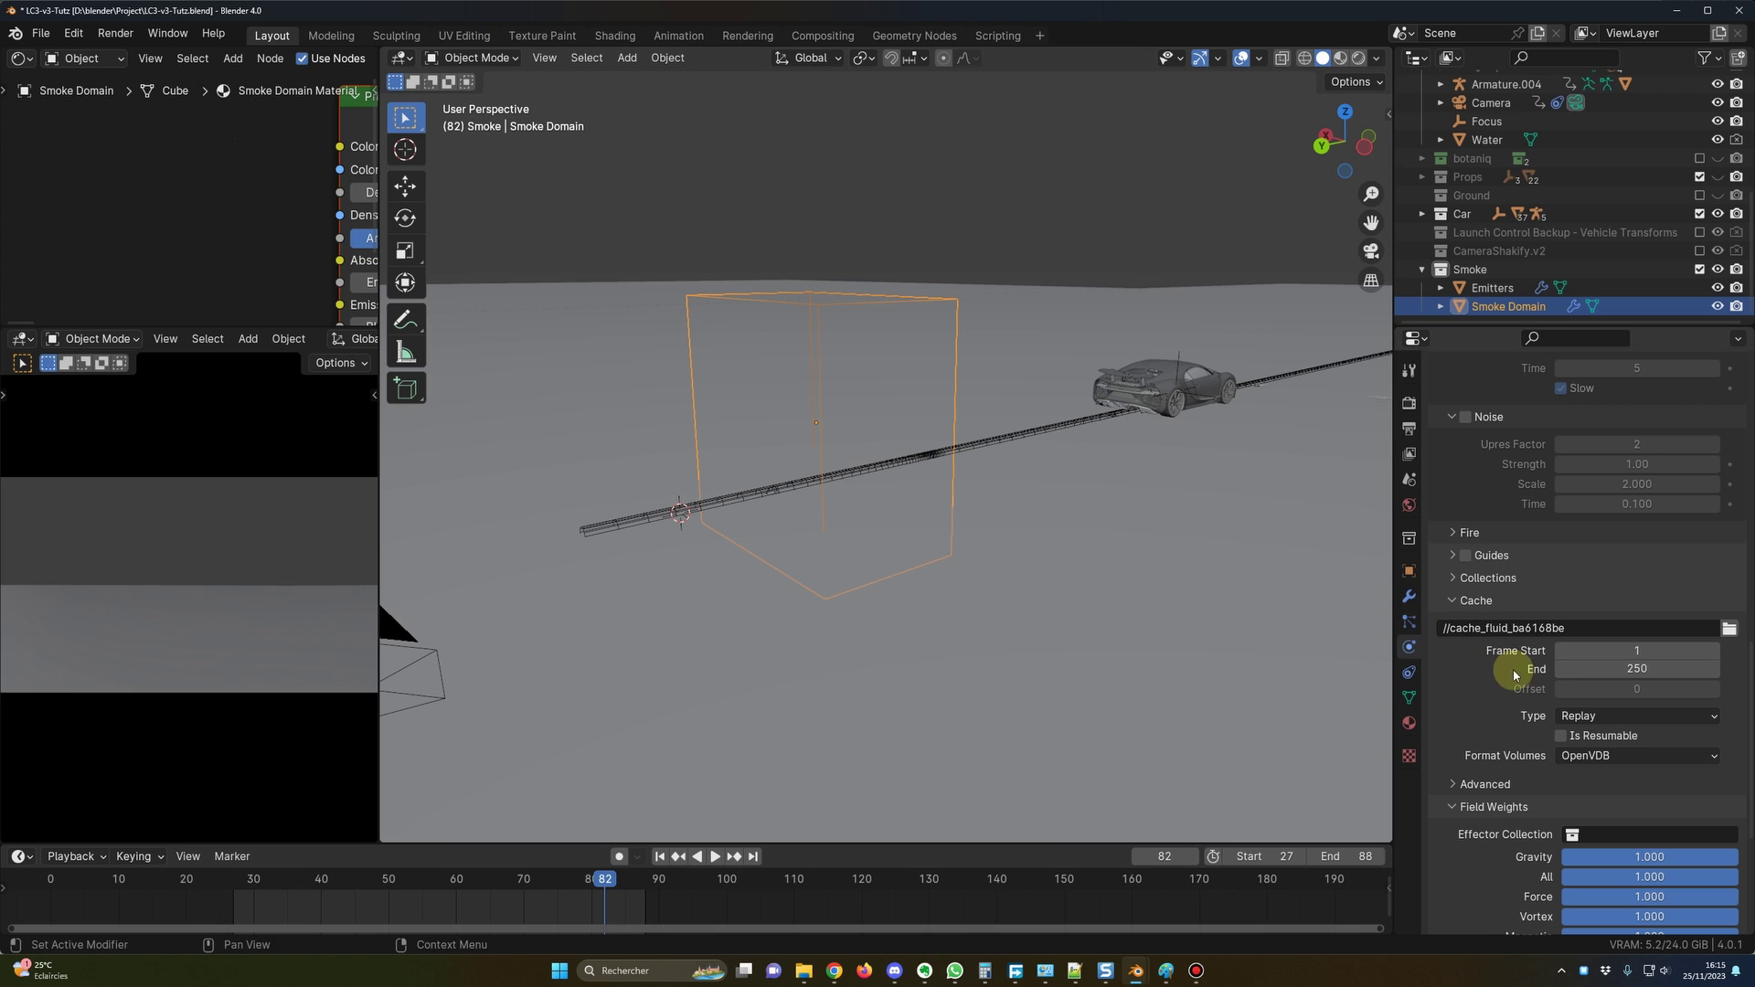
# Set the smoke domain's cache range to start at frame 27 and end at frame 88, and play the simulation from frame 27.
pyautogui.click(235, 880)
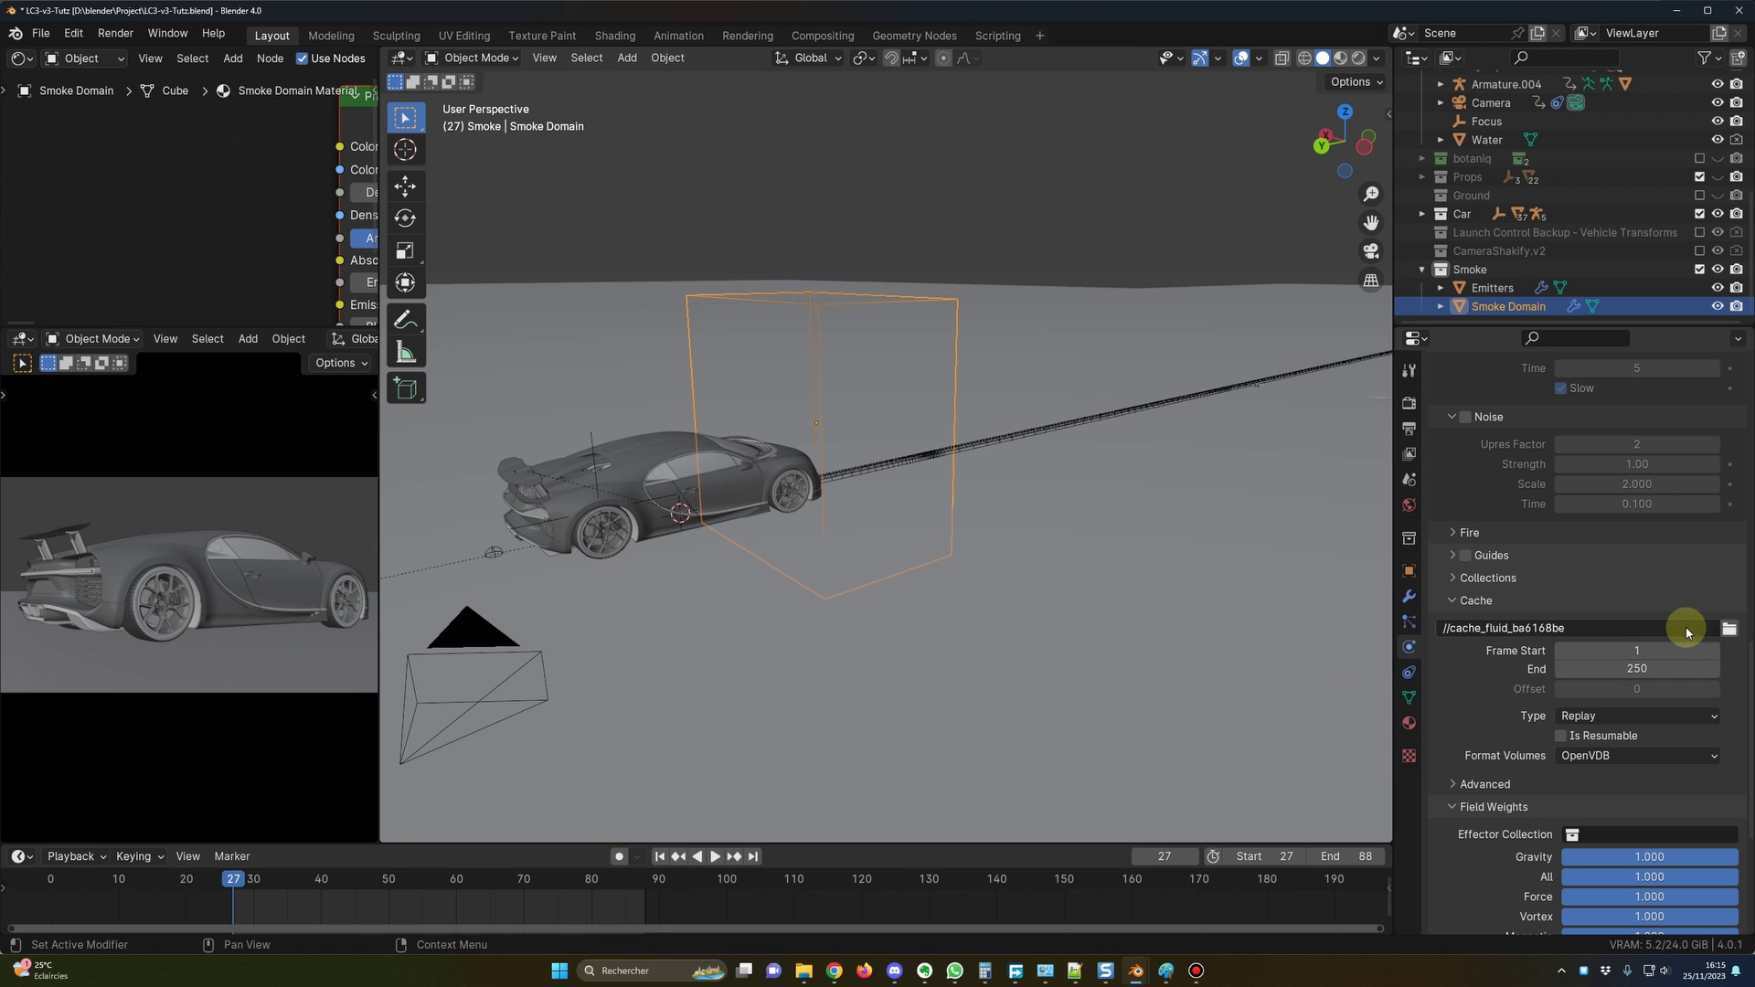
pyautogui.click(1624, 649)
pyautogui.press('Return')
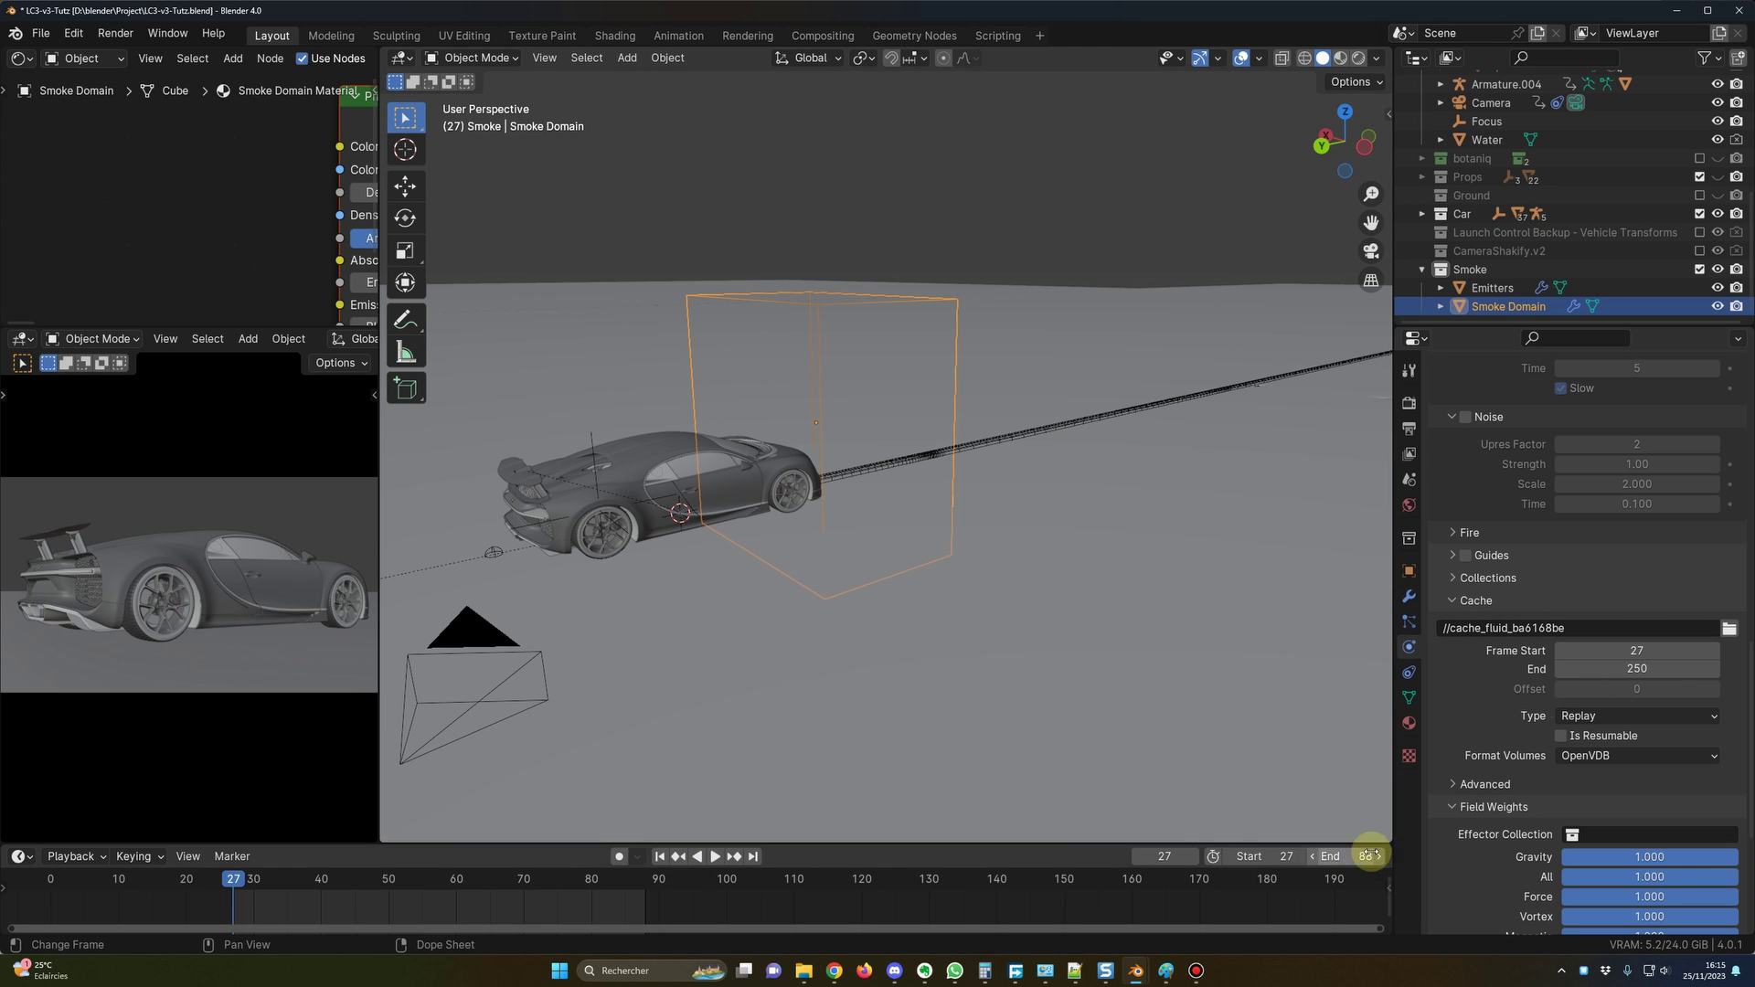
pyautogui.click(1637, 666)
pyautogui.press('Return')
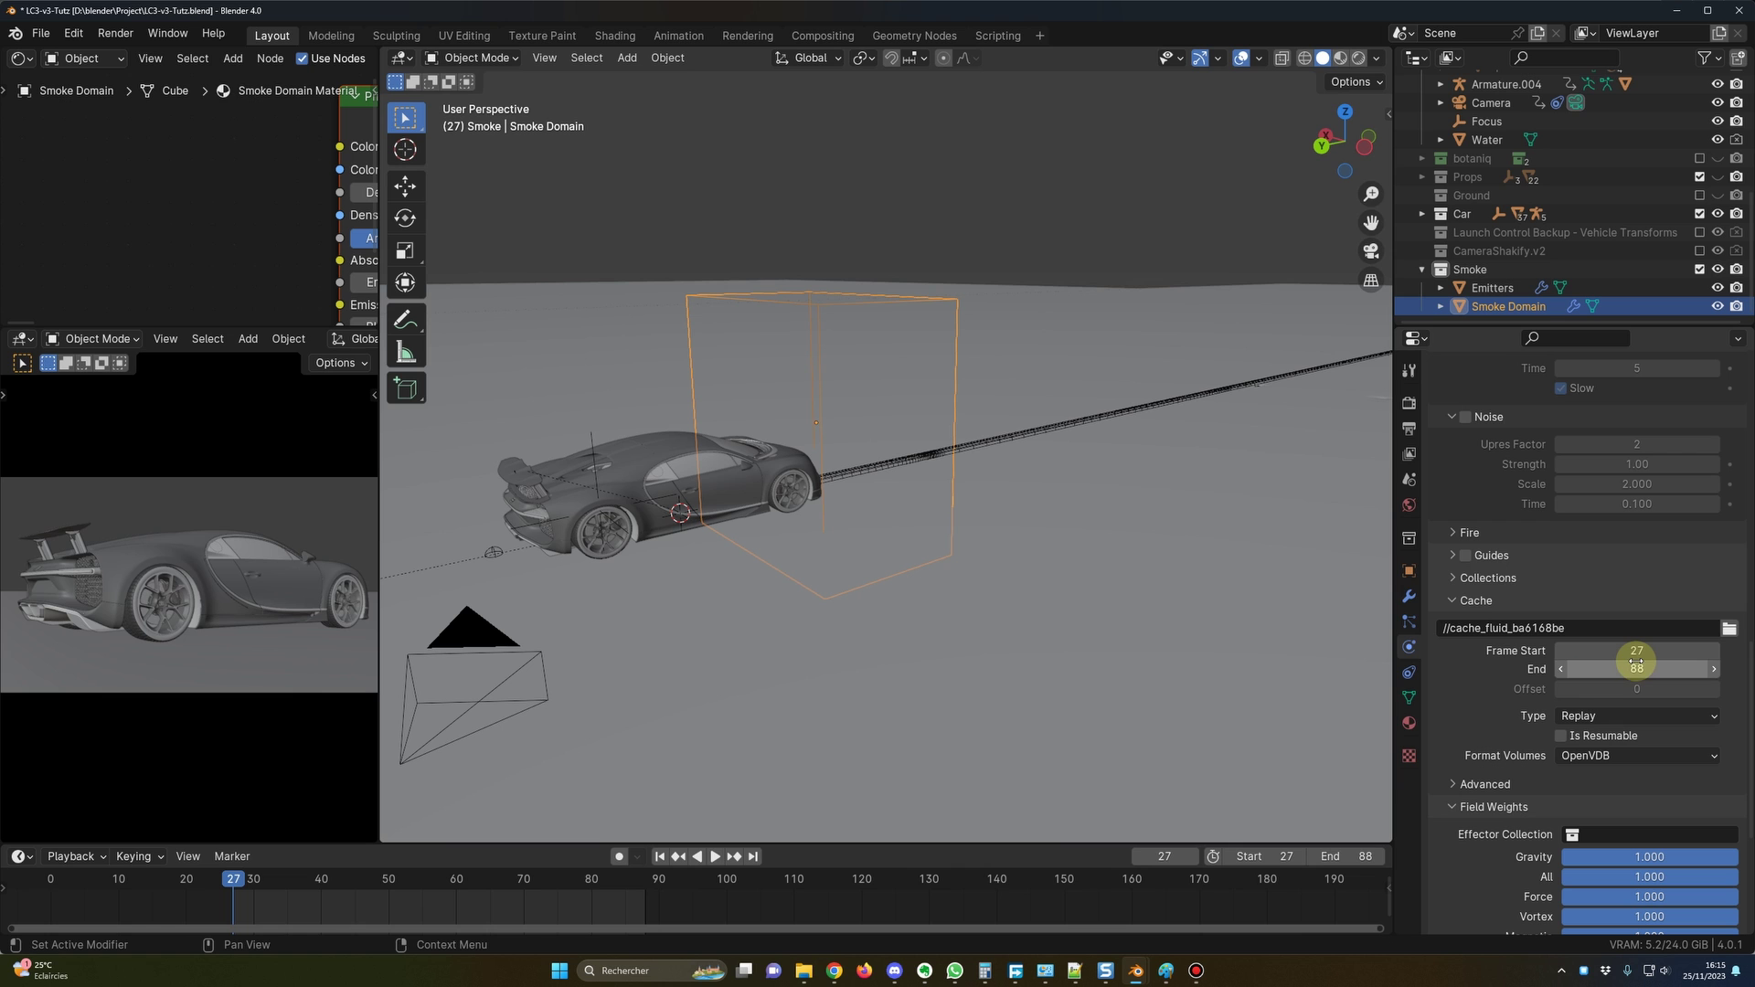
pyautogui.click(714, 860)
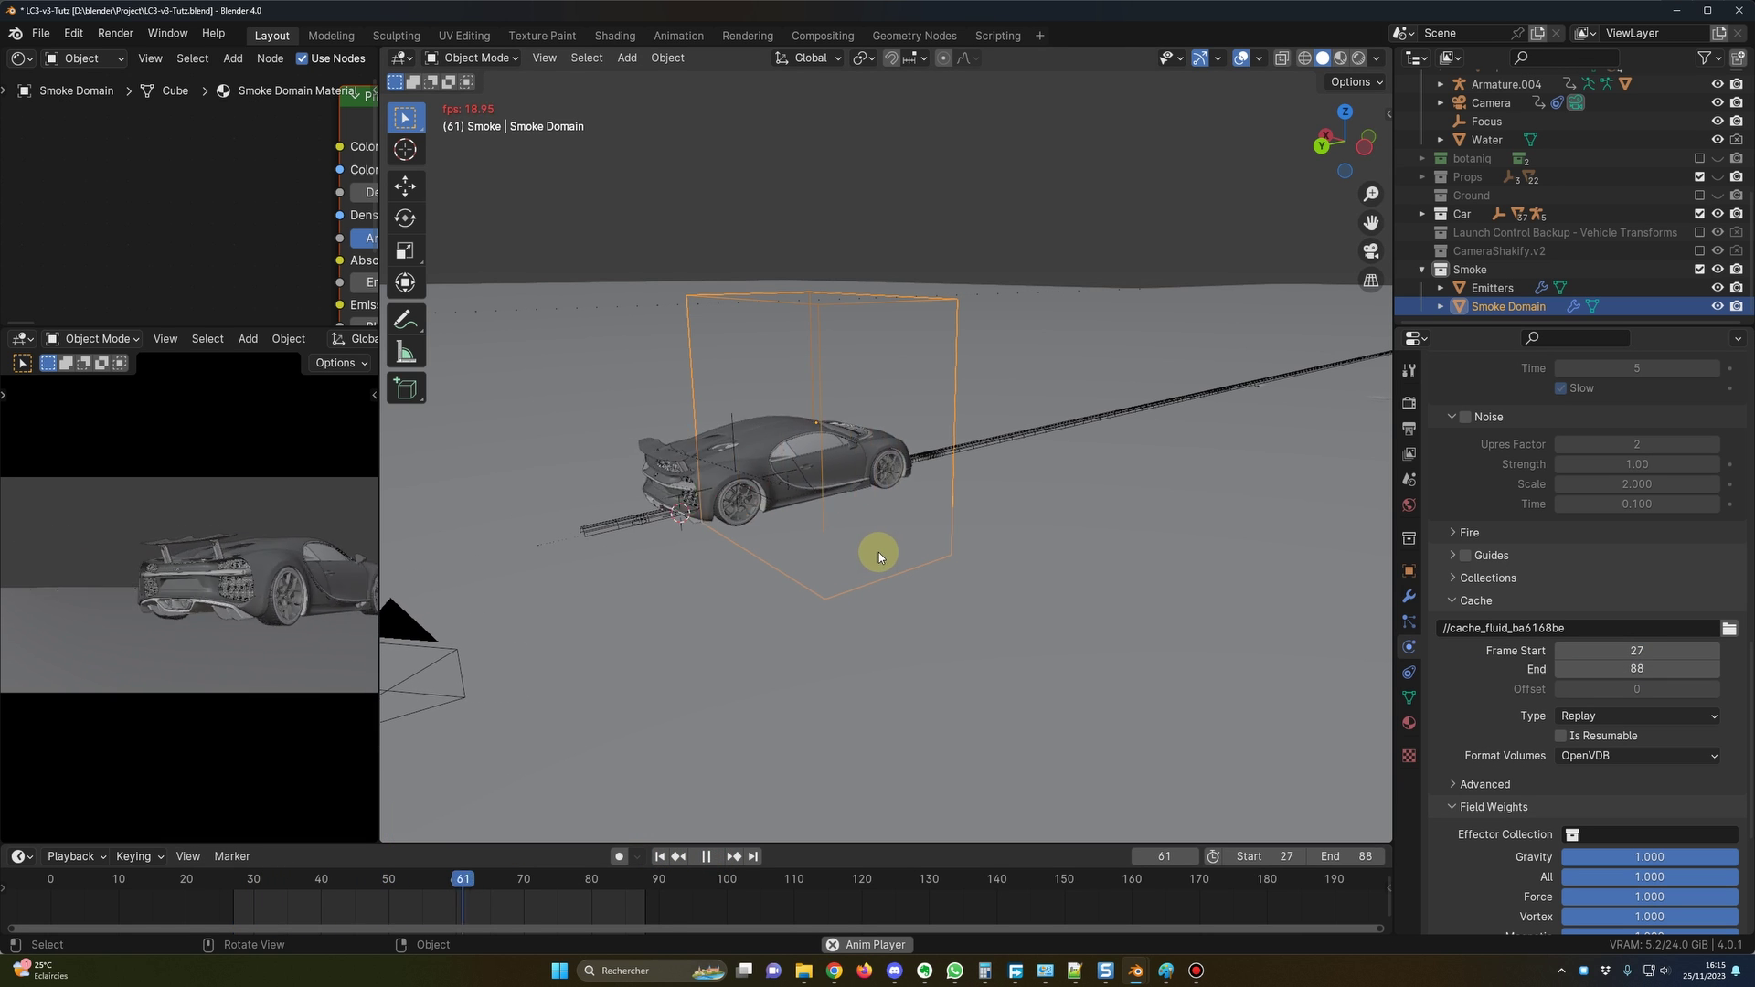
pyautogui.press('space')
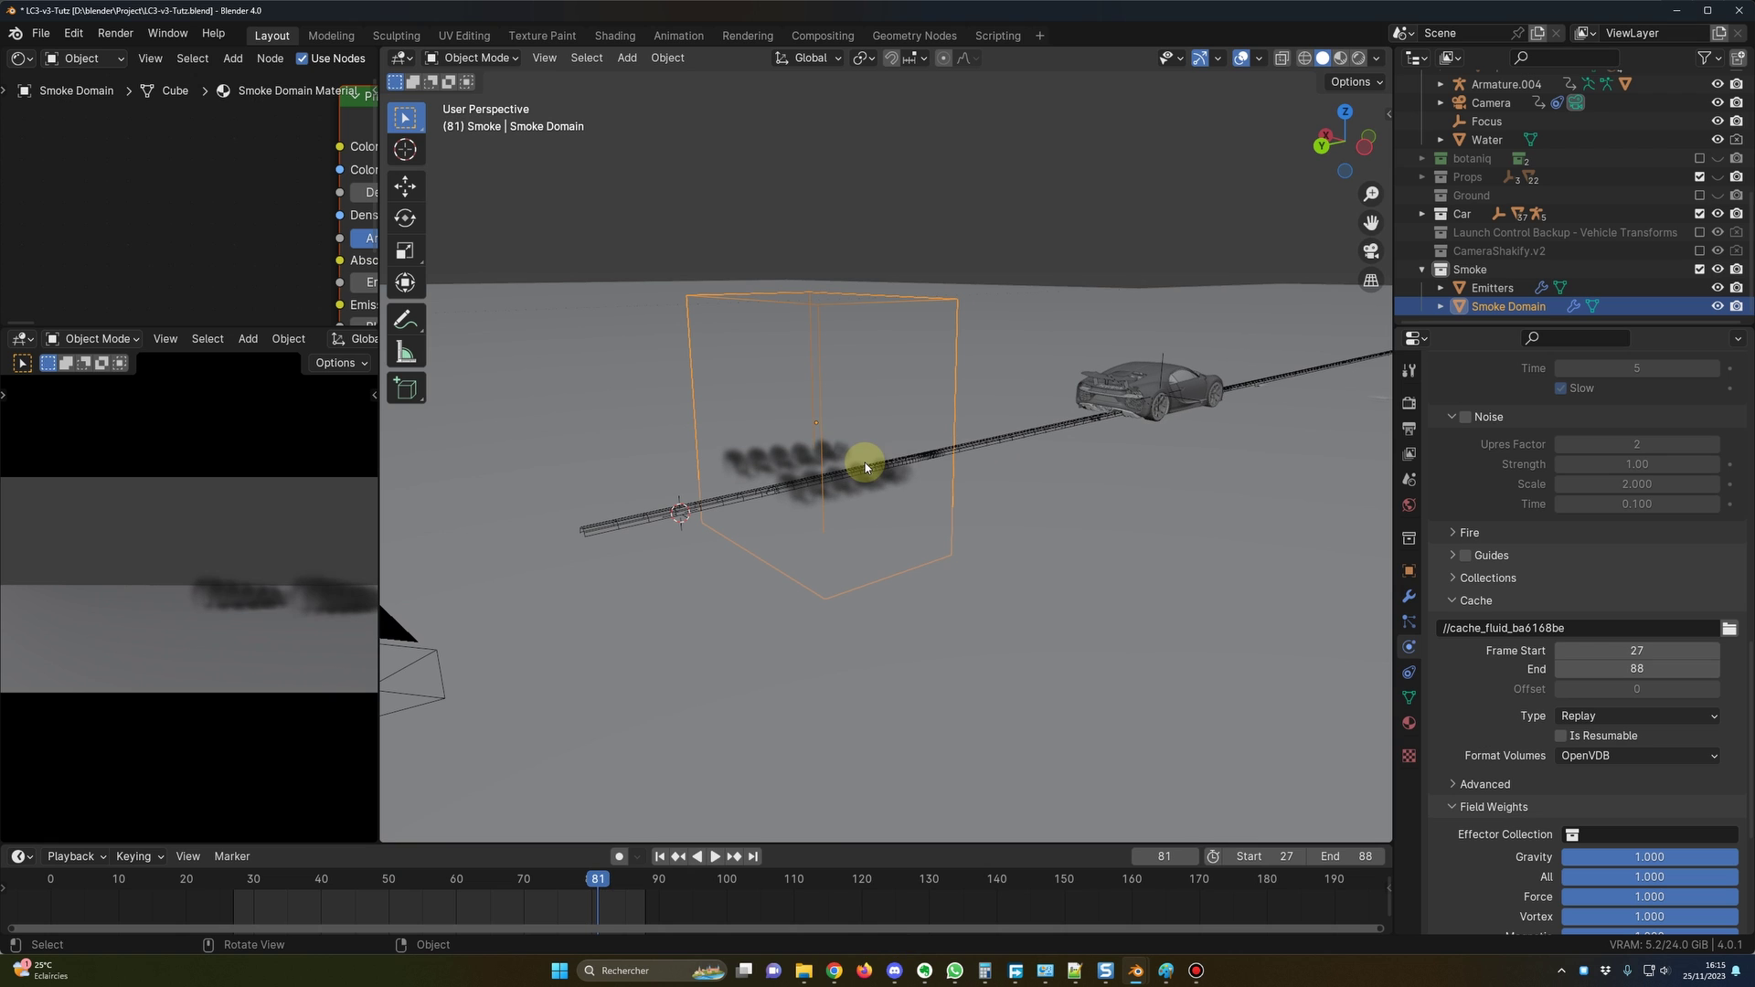
# Set the smoke domain's Resolution Divisions to 32.
pyautogui.scroll(20, 1573, 589)
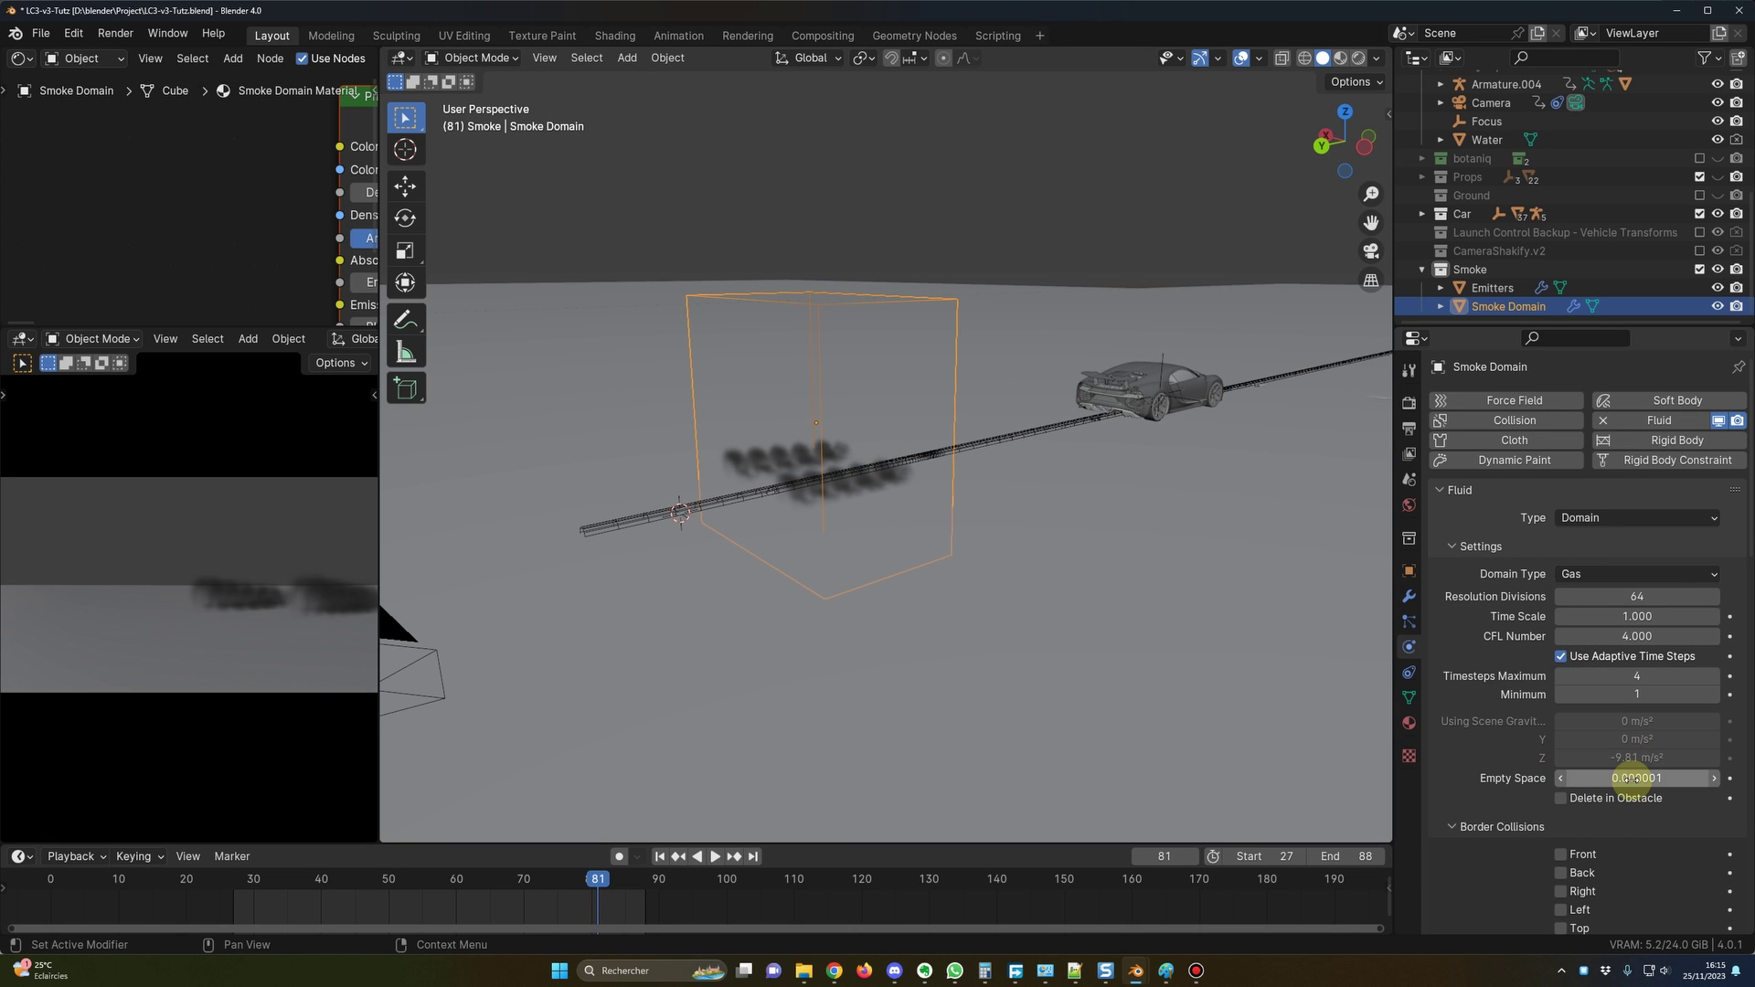
pyautogui.click(1644, 595)
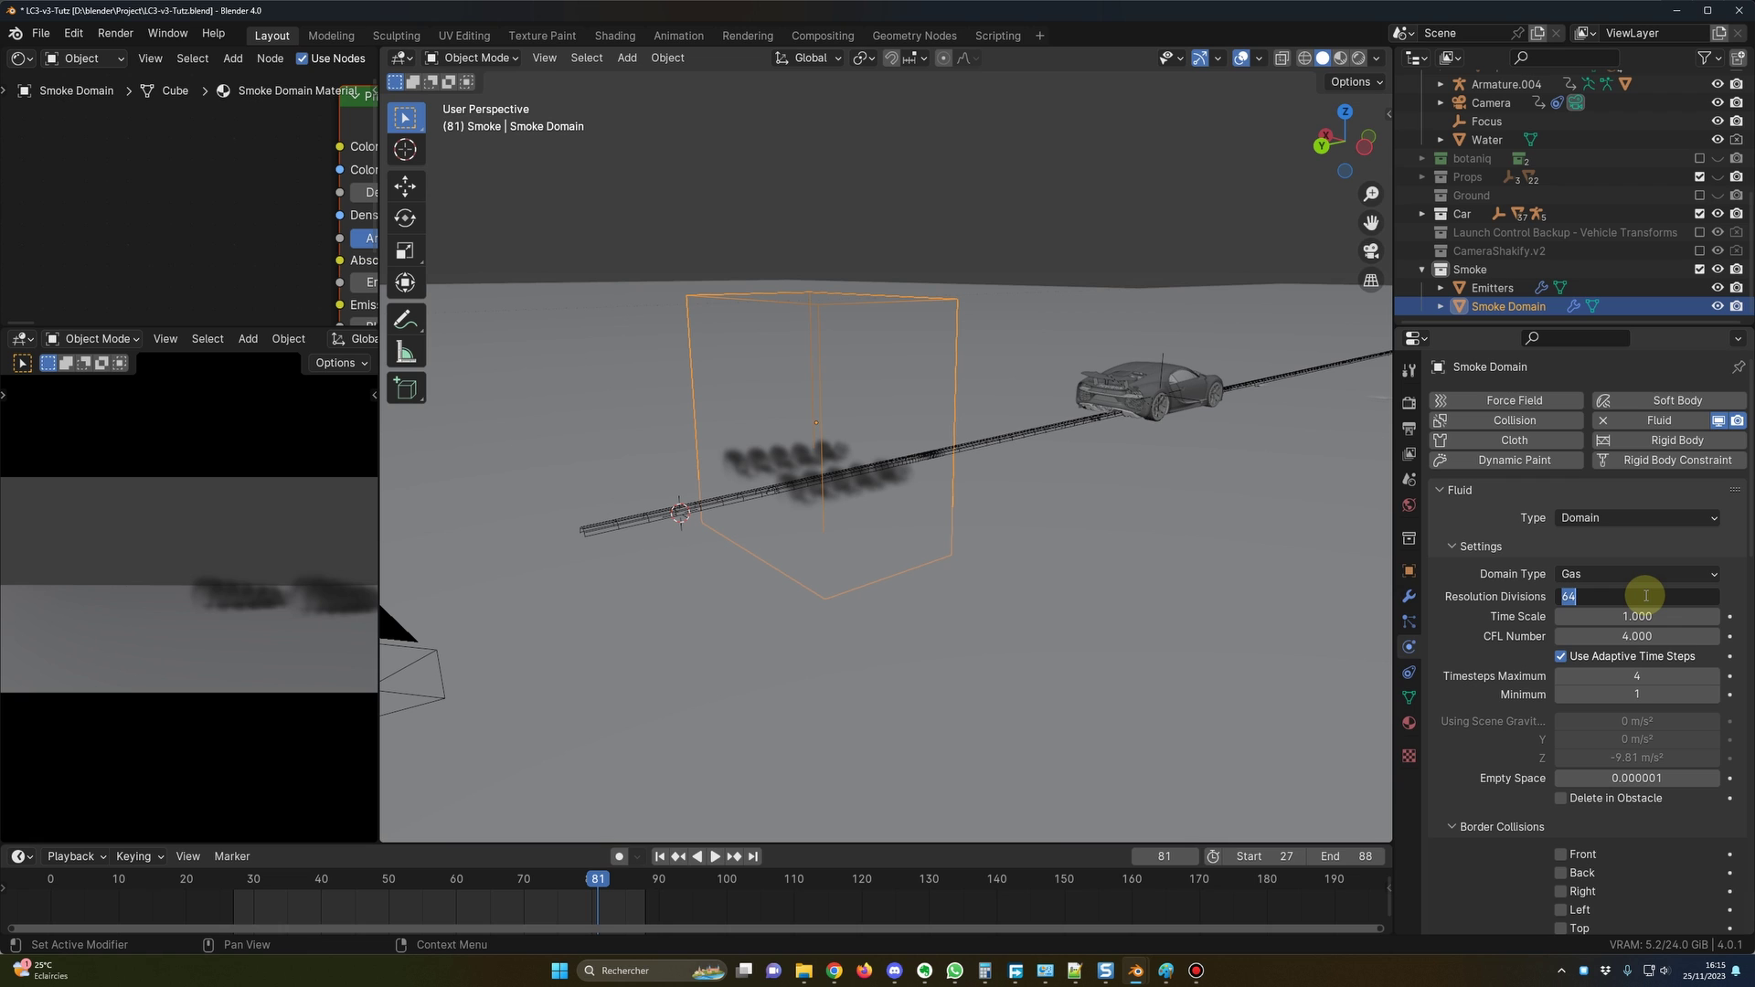
pyautogui.press('Return')
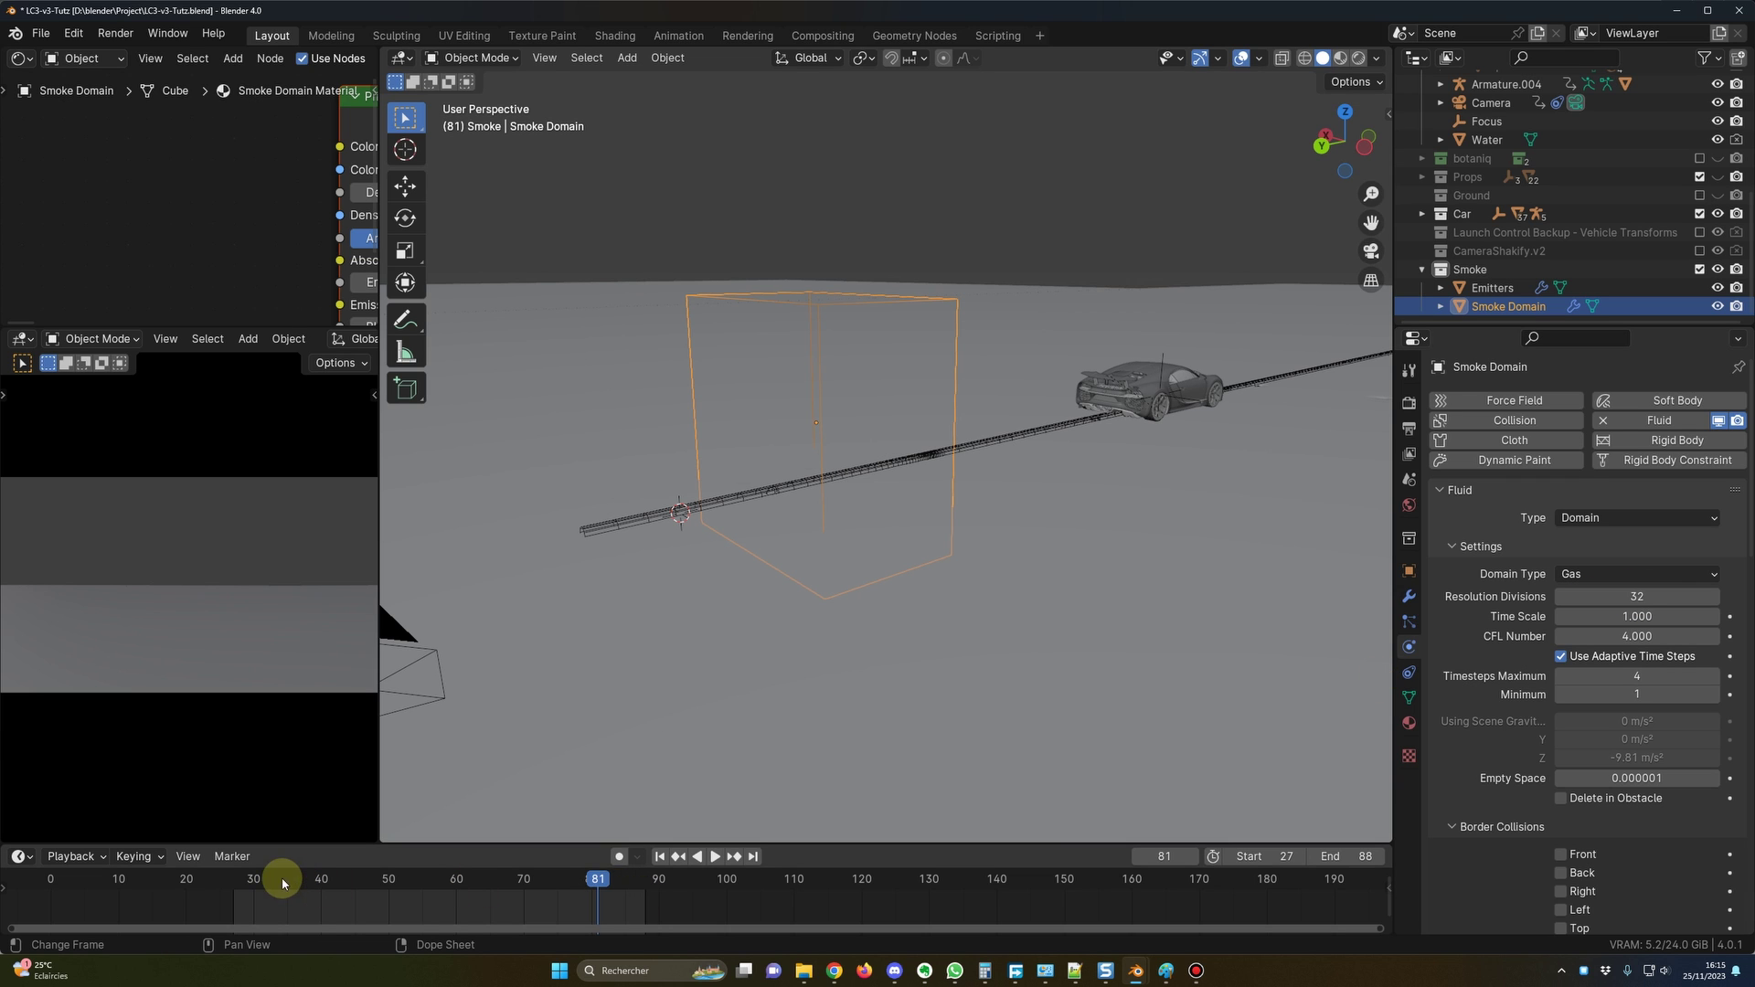
# Replay the simulation from frame 27 to examine the smoke left behind the rear wheels at the lower resolution.
pyautogui.click(234, 884)
pyautogui.press('space')
pyautogui.moveTo(233, 884); pyautogui.dragTo(229, 883)
pyautogui.press('space')
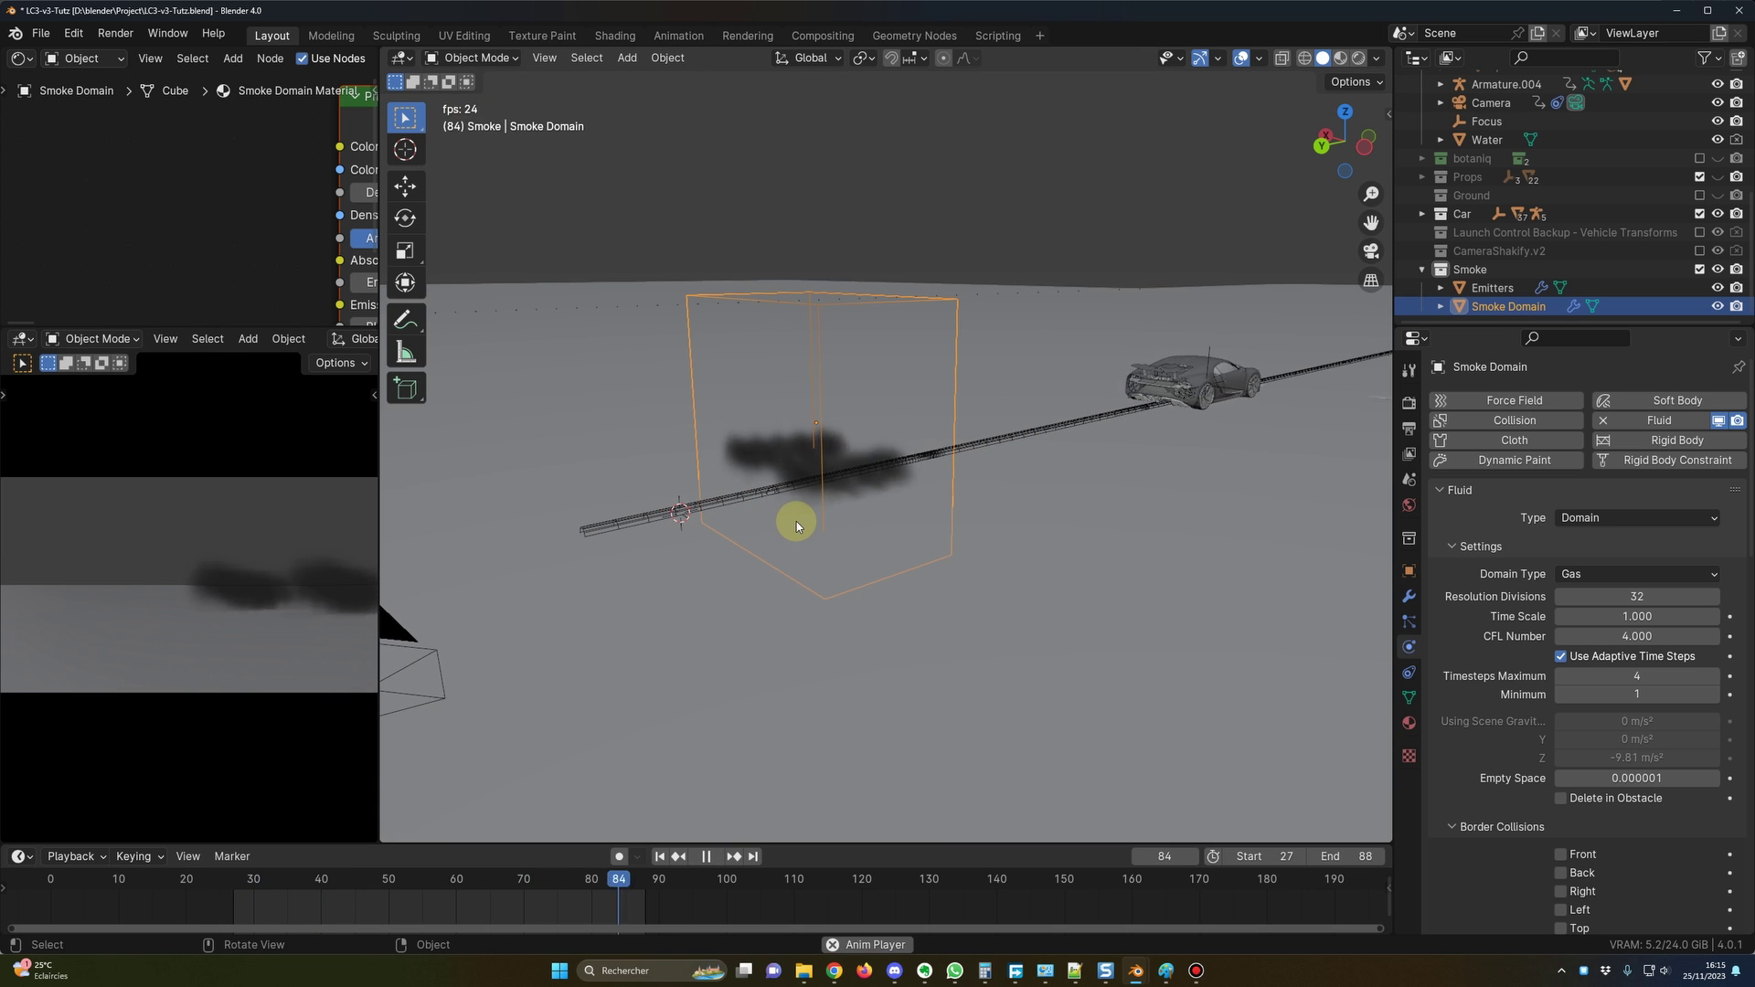
pyautogui.press('Escape')
pyautogui.press('space')
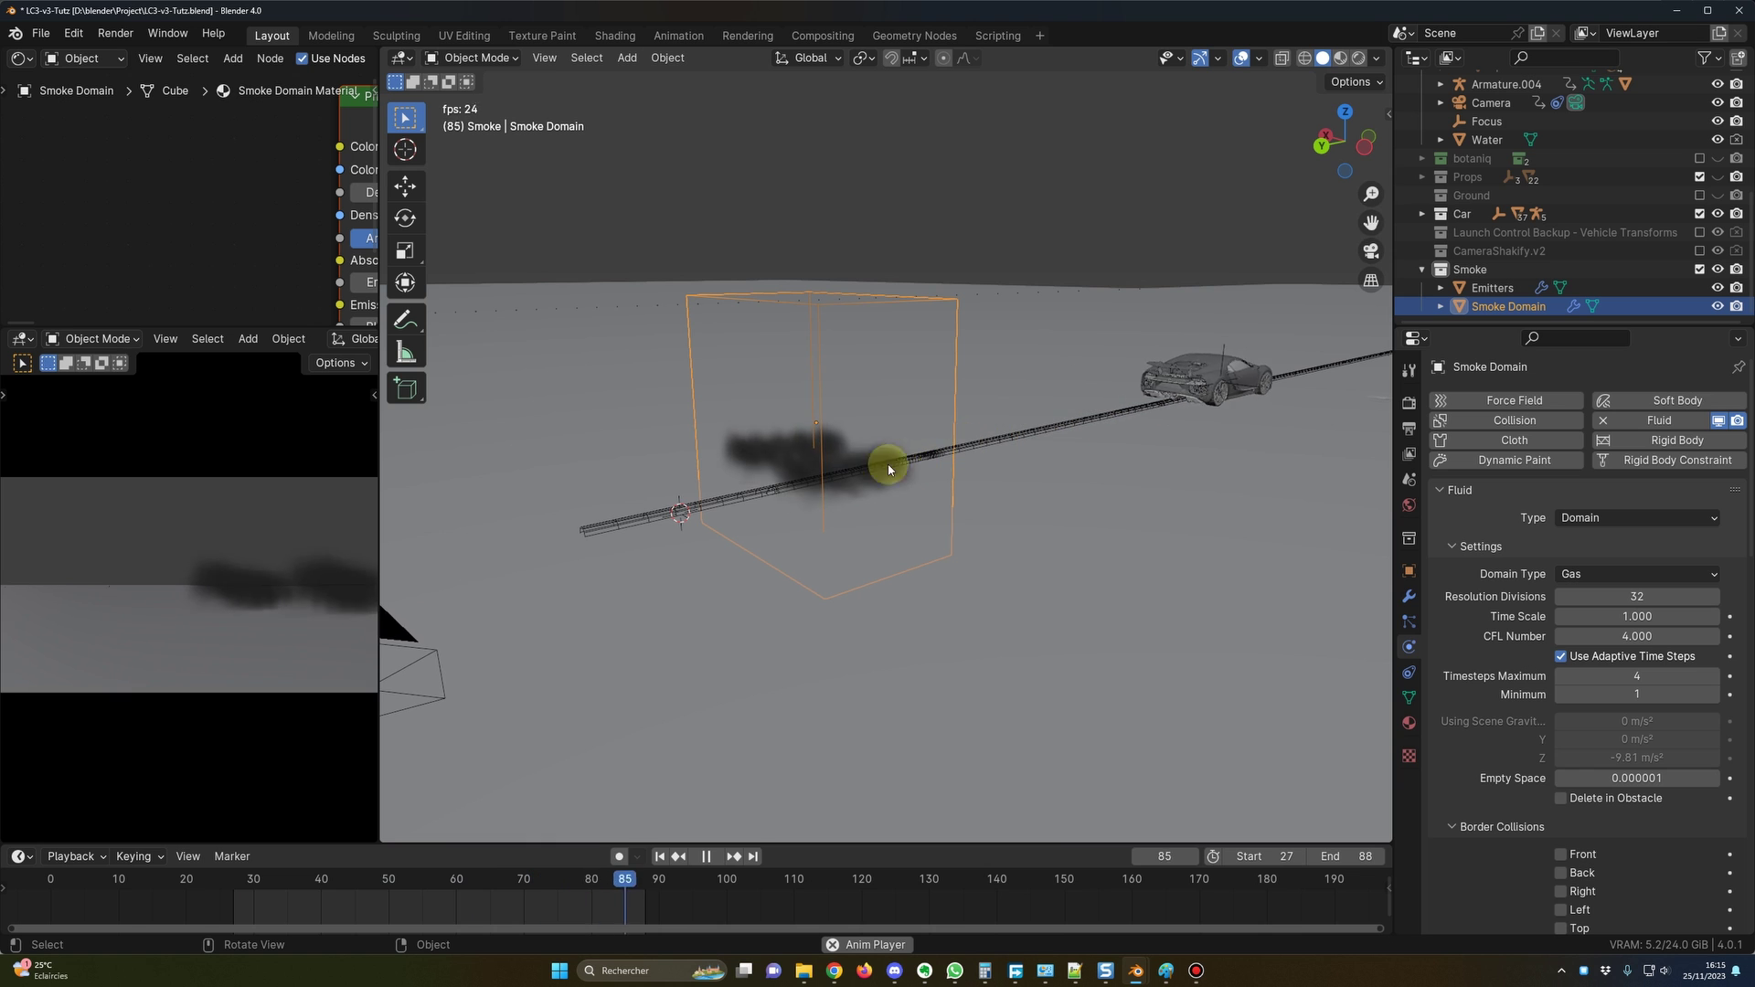
# Stop the playback, return to frame 27, and select the wheel emitters with their fluid physics settings shown.
pyautogui.press('Escape')
pyautogui.click(242, 887)
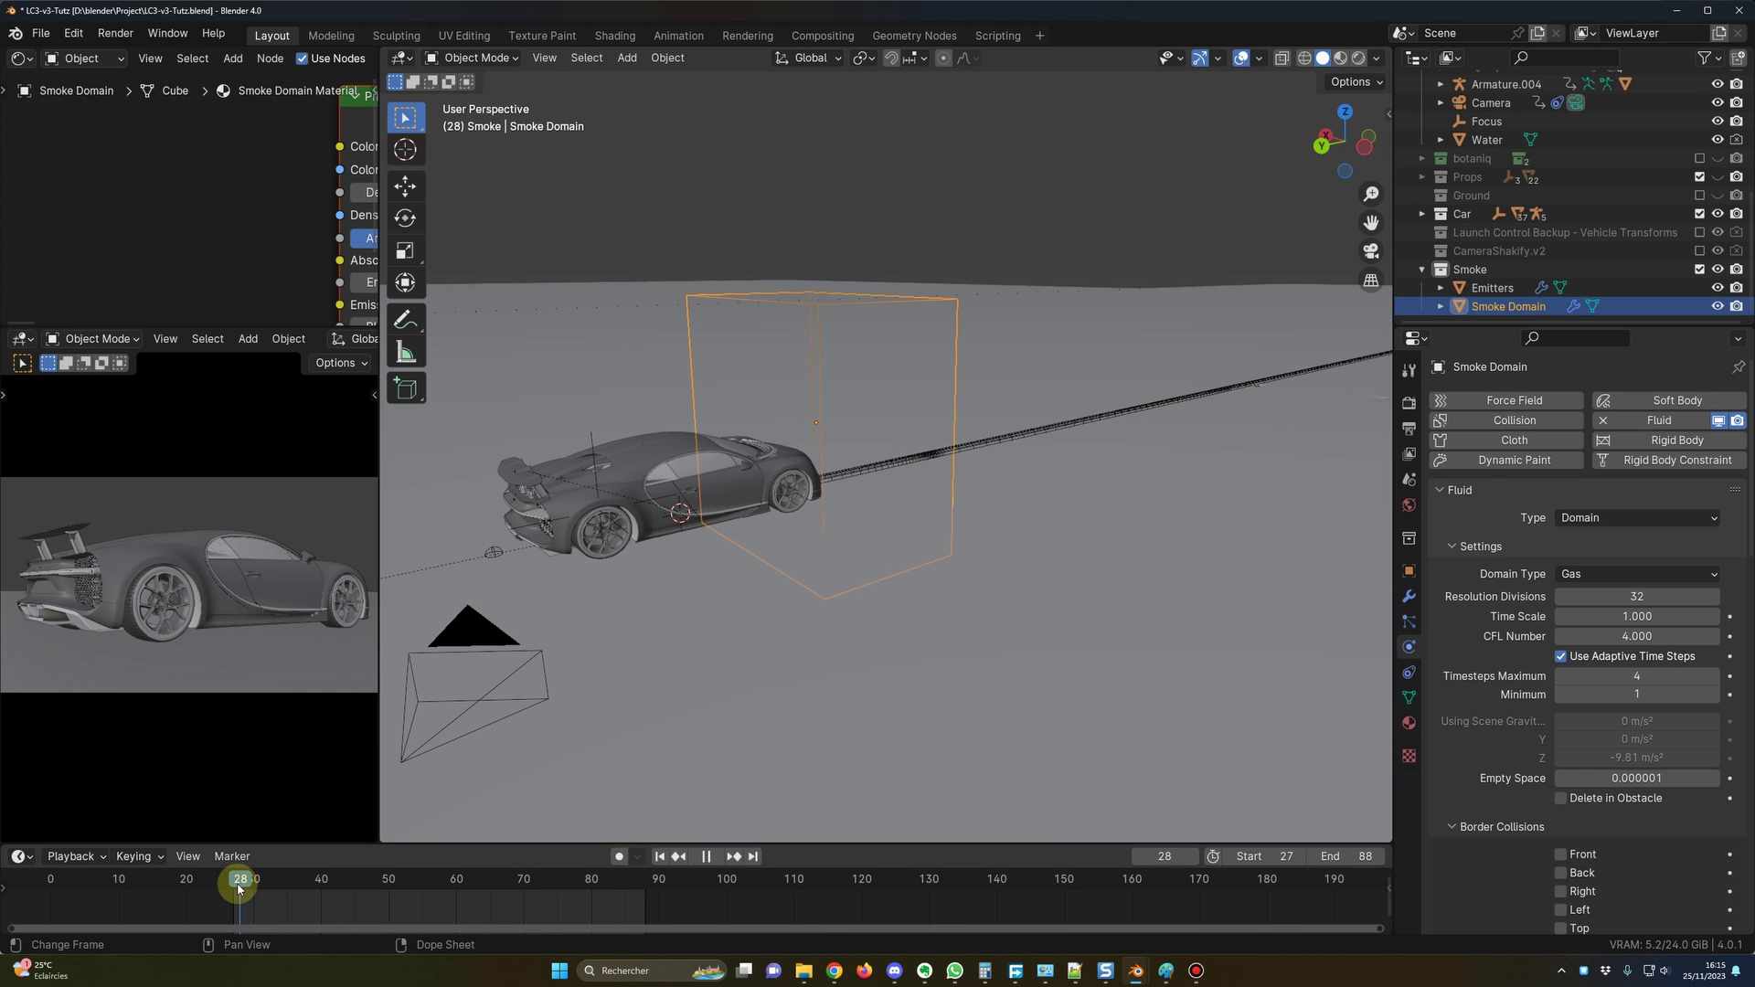
pyautogui.moveTo(239, 888); pyautogui.dragTo(235, 885)
pyautogui.moveTo(613, 635); pyautogui.dragTo(811, 586, button='middle')
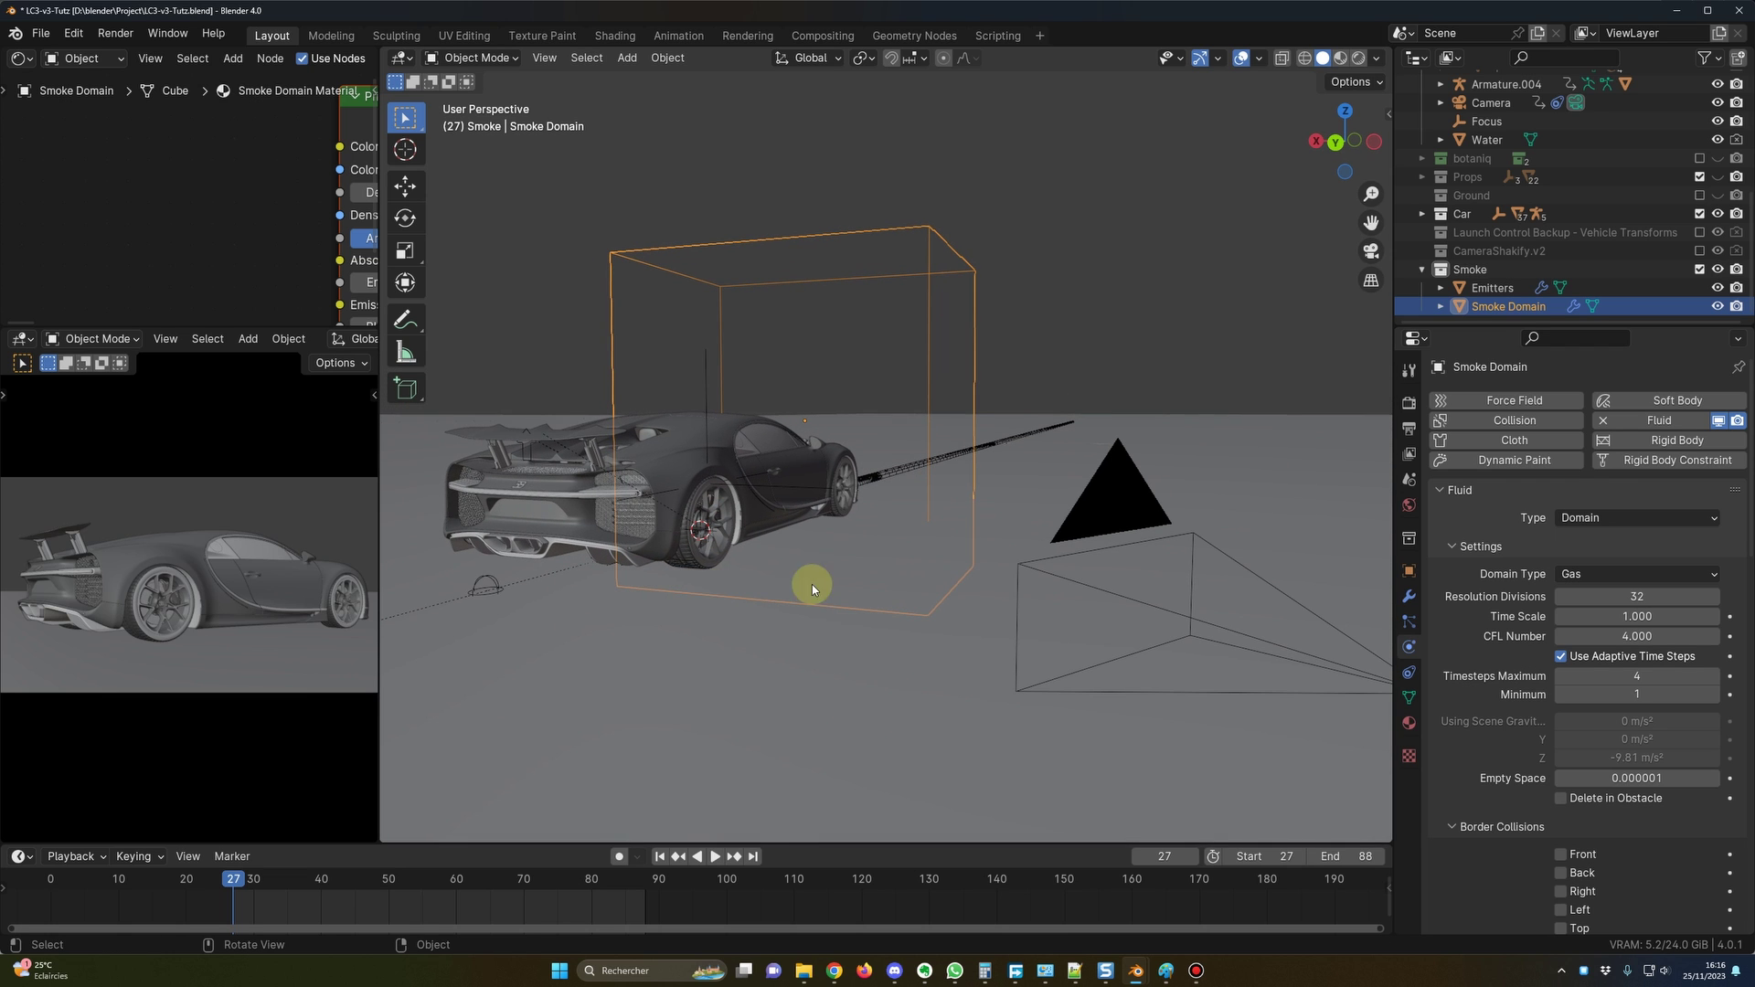
pyautogui.click(684, 568)
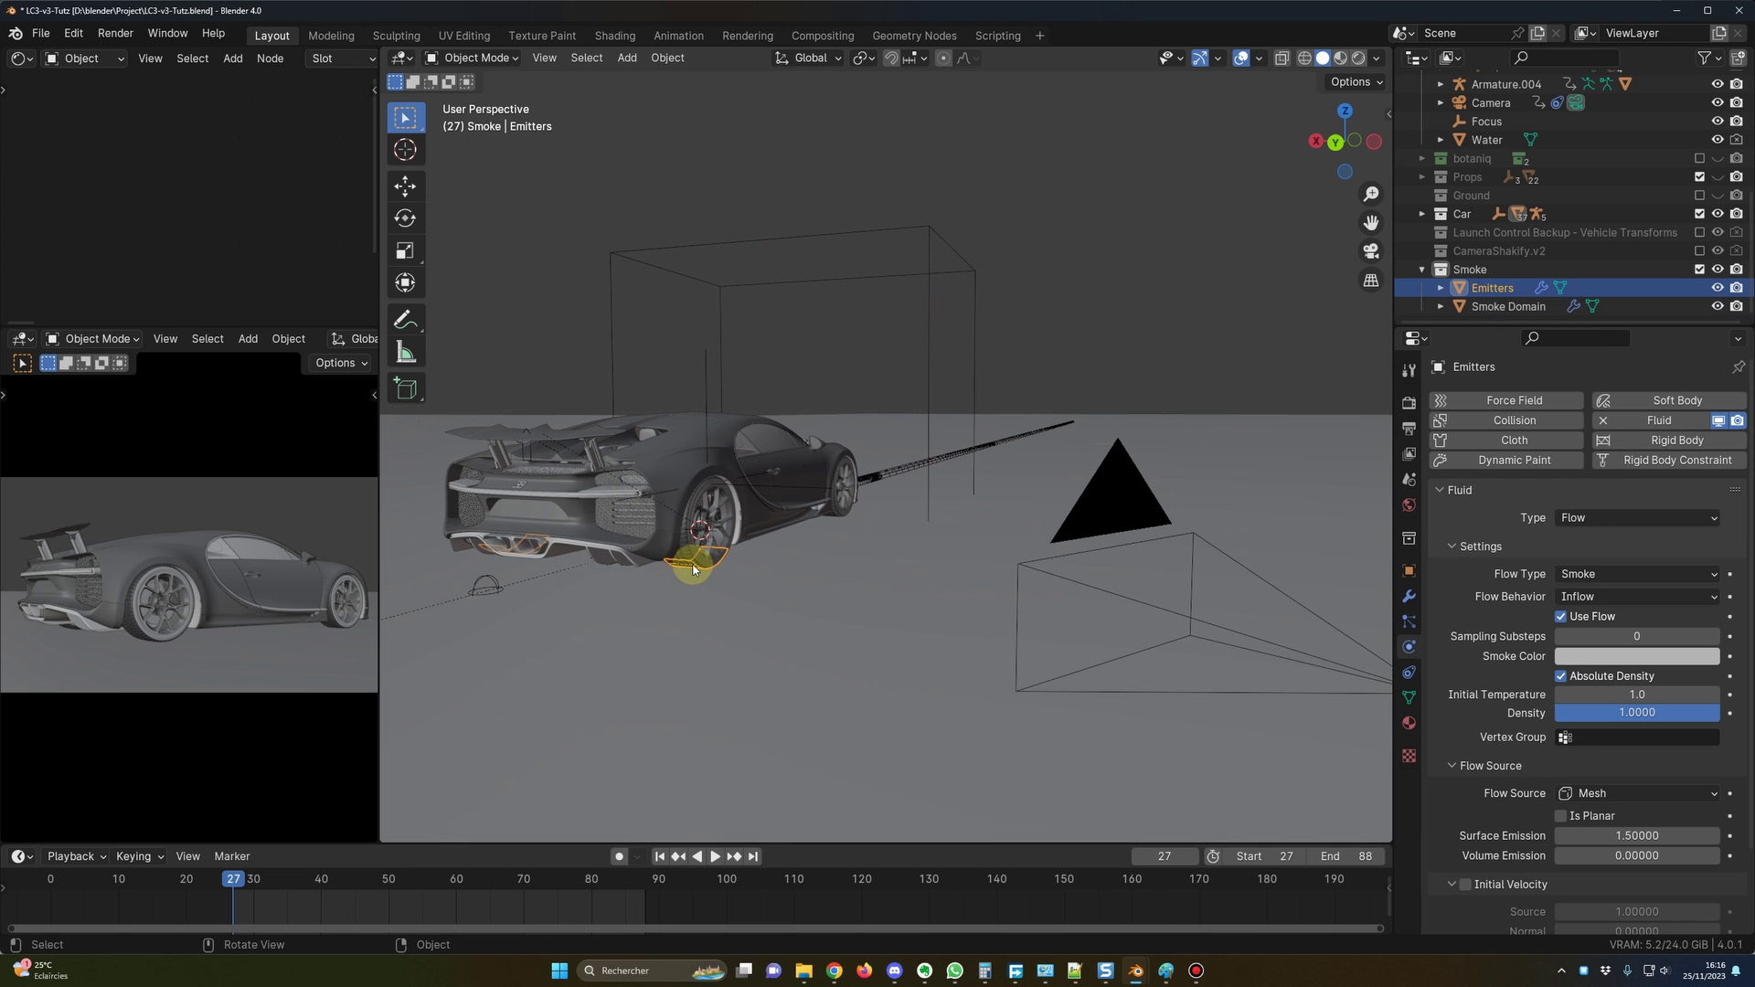
pyautogui.click(1409, 649)
pyautogui.moveTo(910, 625); pyautogui.dragTo(924, 629, button='middle')
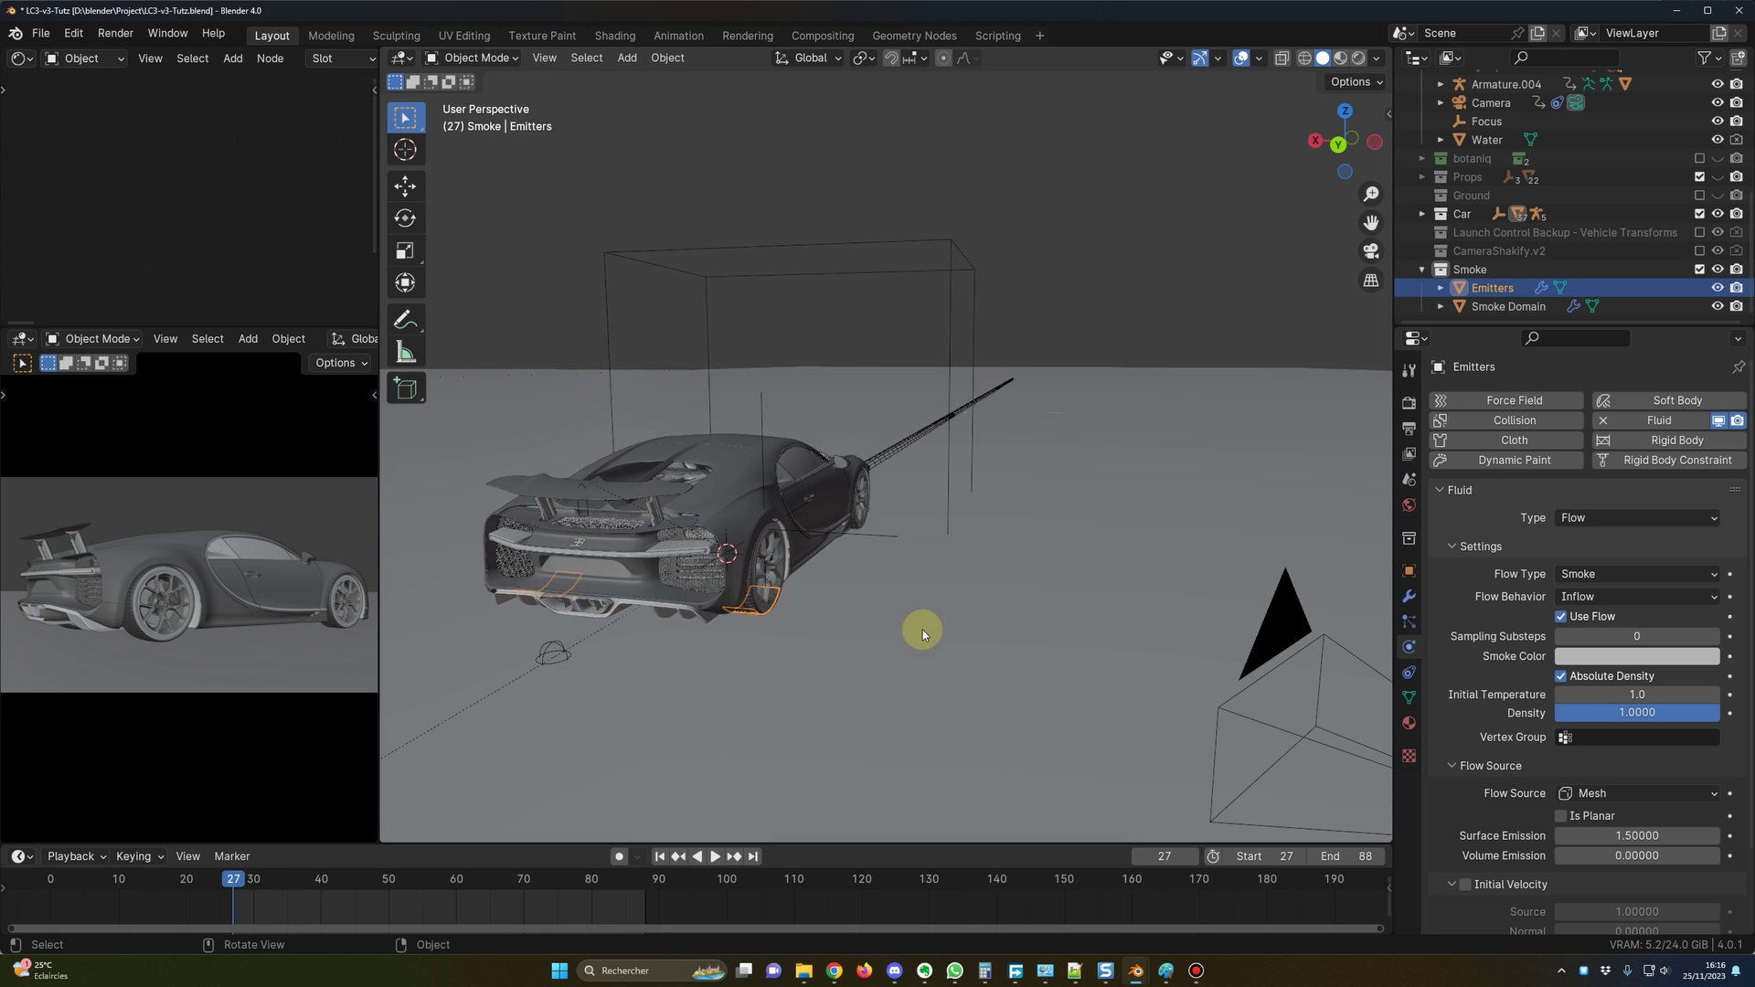
# Set the emitters' Sampling Substeps to 8.
pyautogui.click(1611, 638)
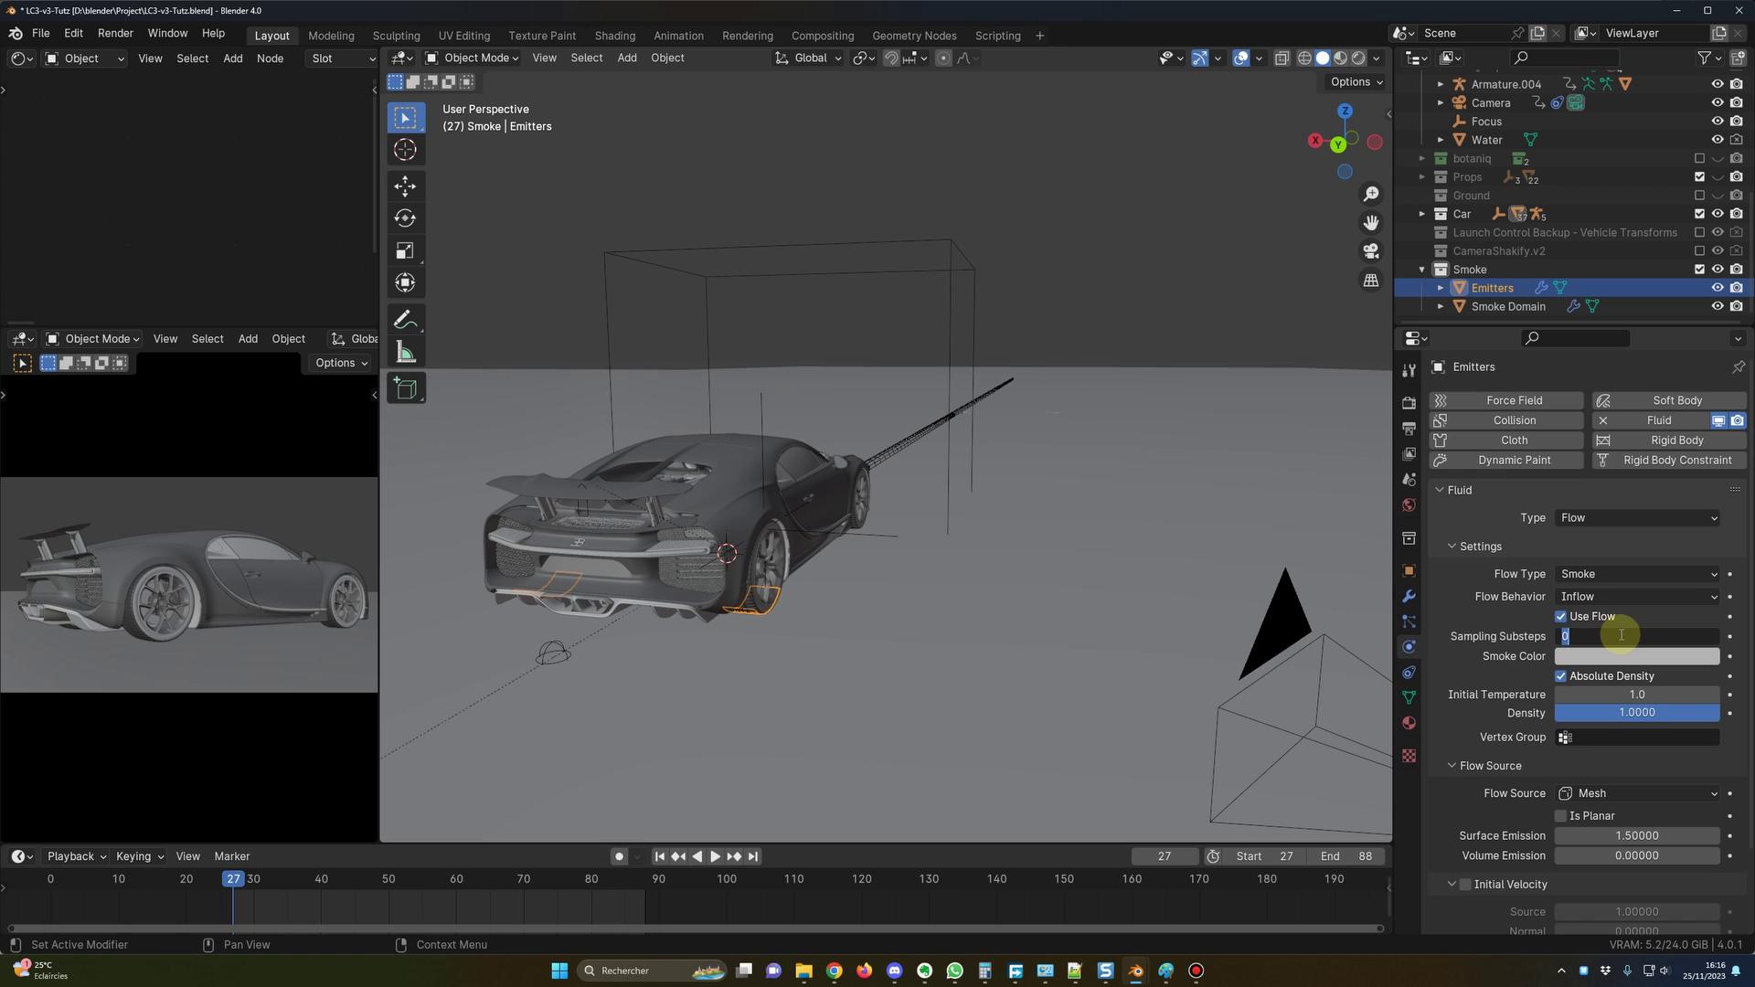
pyautogui.write('8')
pyautogui.press('Return')
# Set the emitters' Initial Temperature to 0.2.
pyautogui.scroll(-3, 1555, 658)
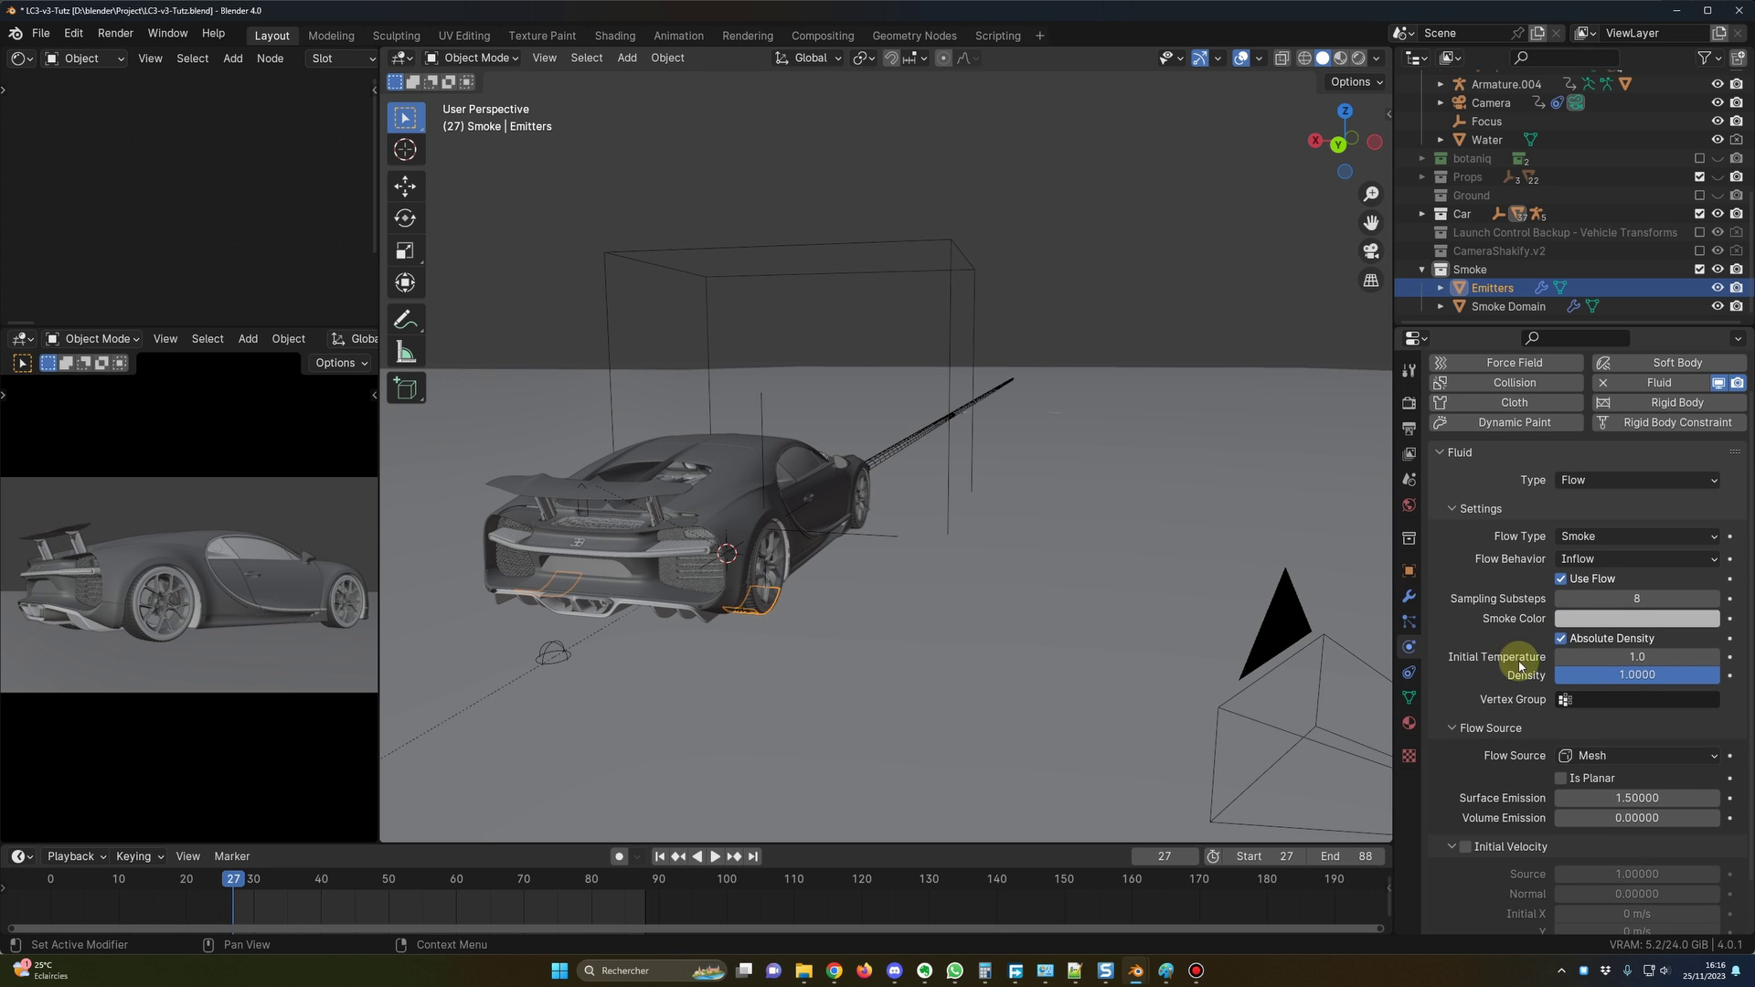
pyautogui.scroll(-2, 1554, 658)
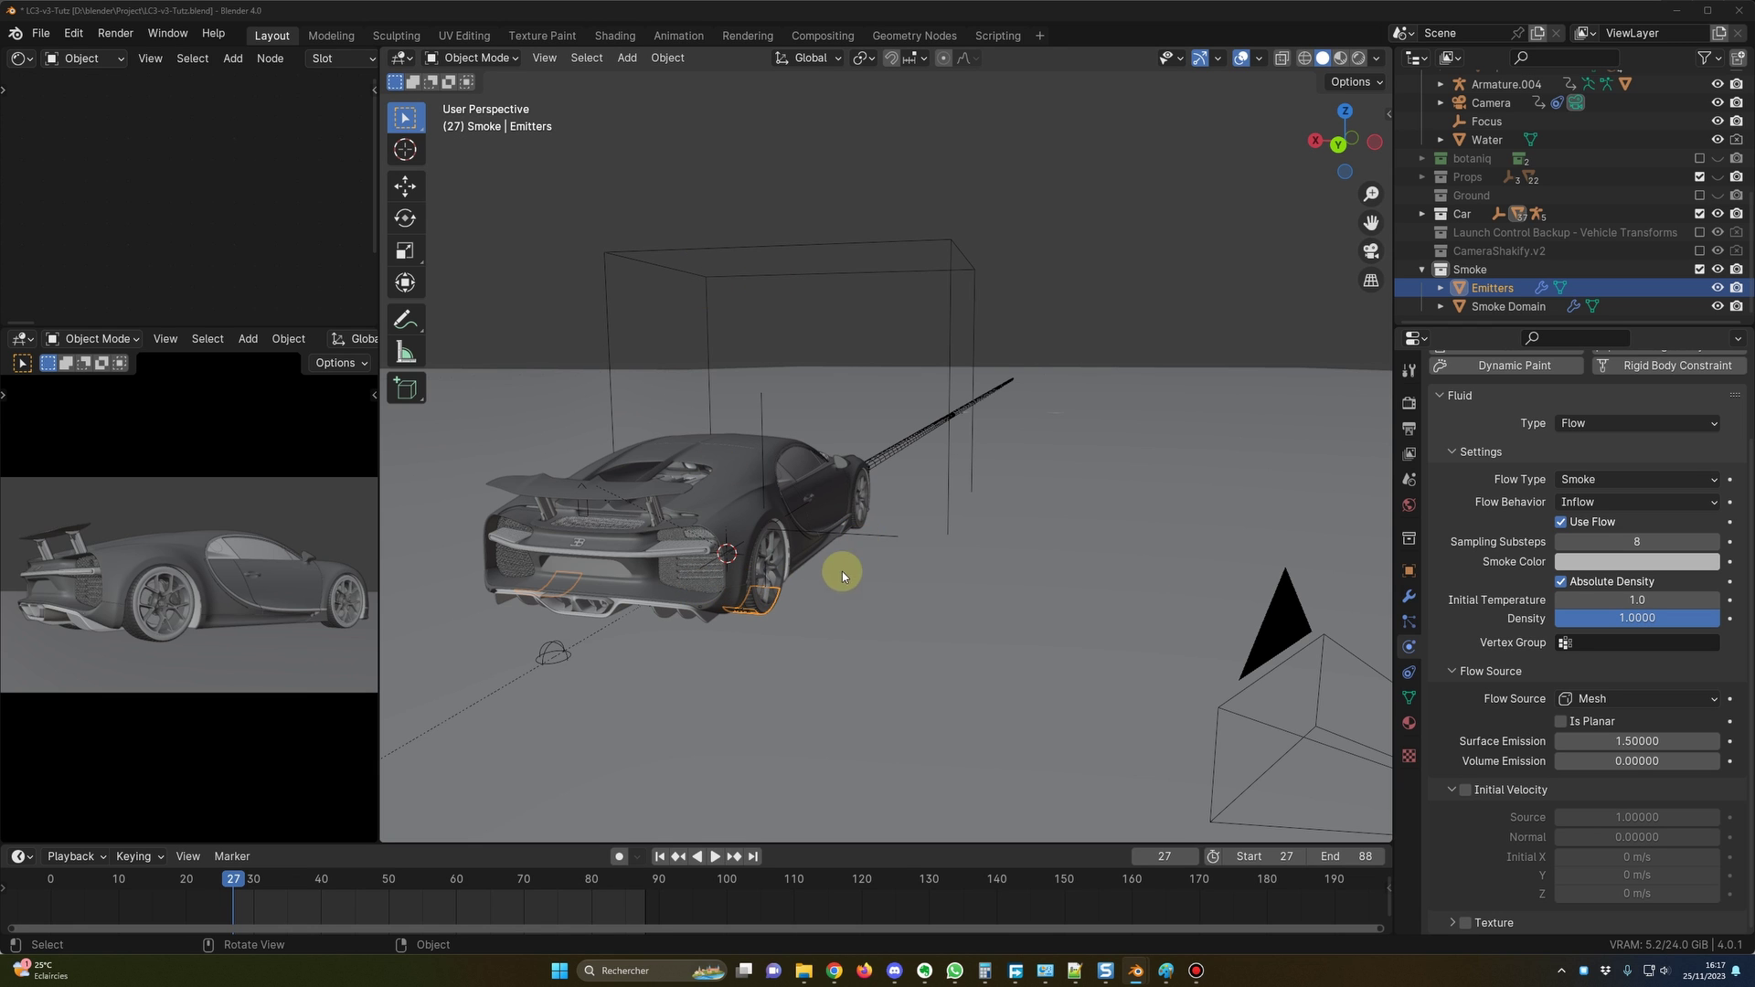
pyautogui.moveTo(893, 569); pyautogui.dragTo(885, 583, button='middle')
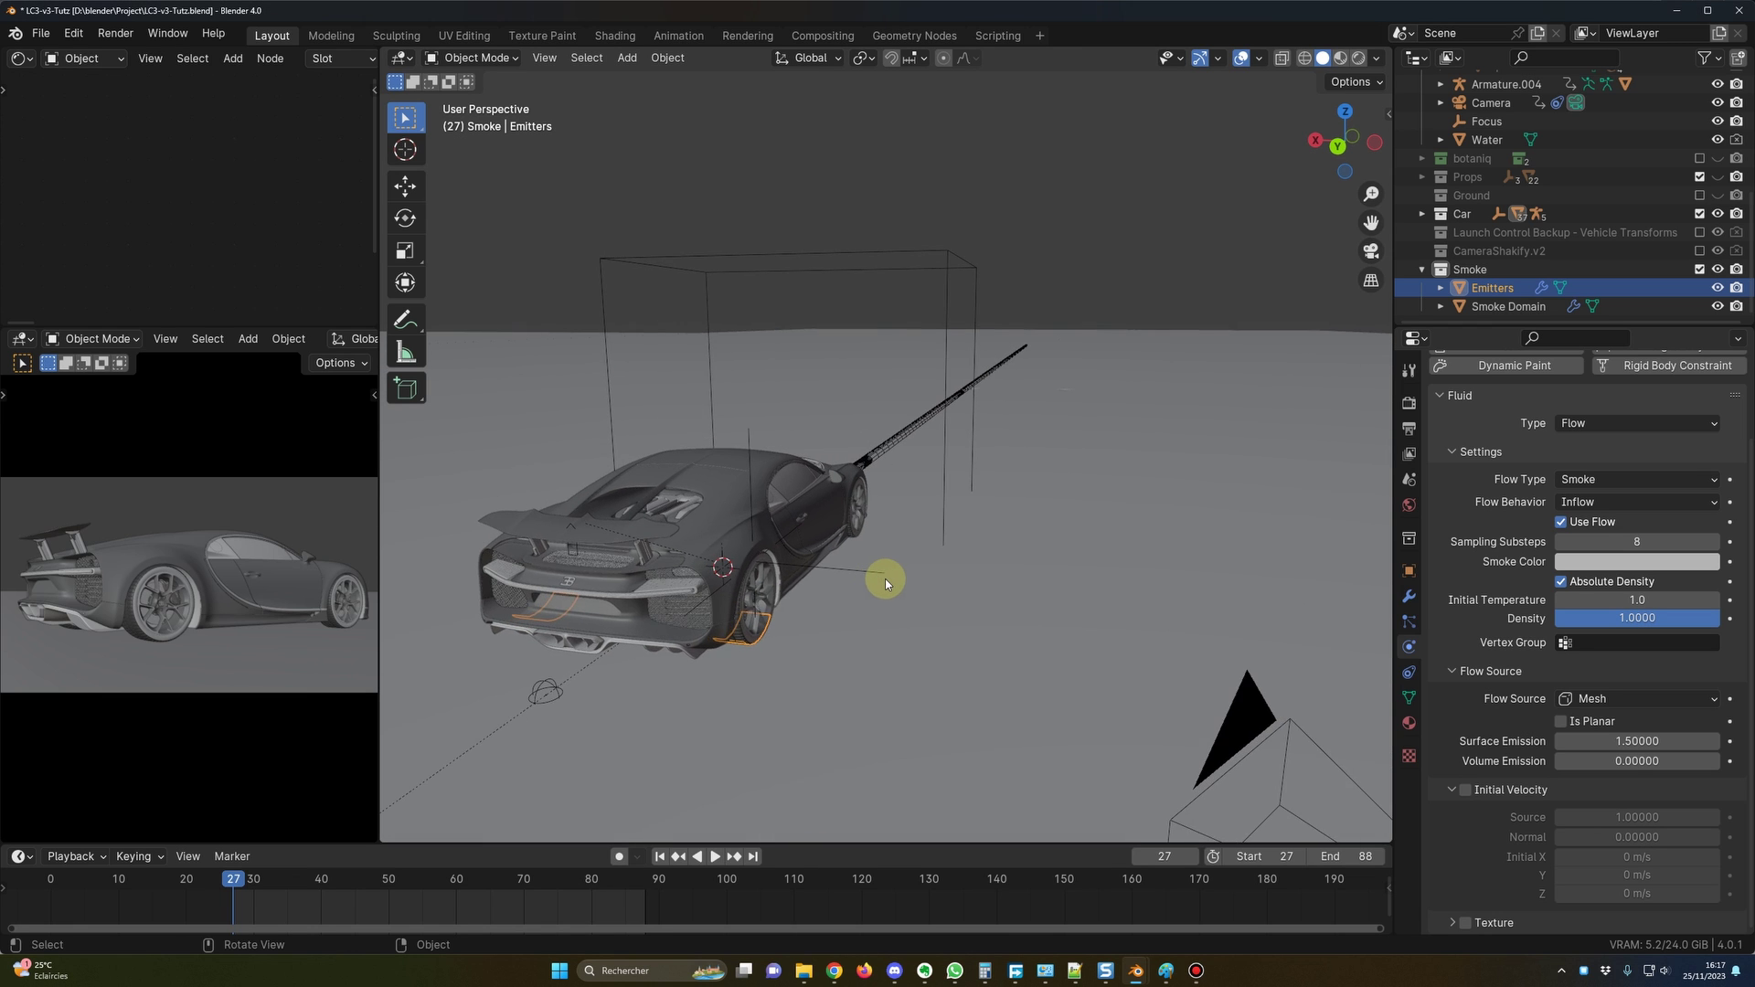
pyautogui.scroll(-3, 850, 550)
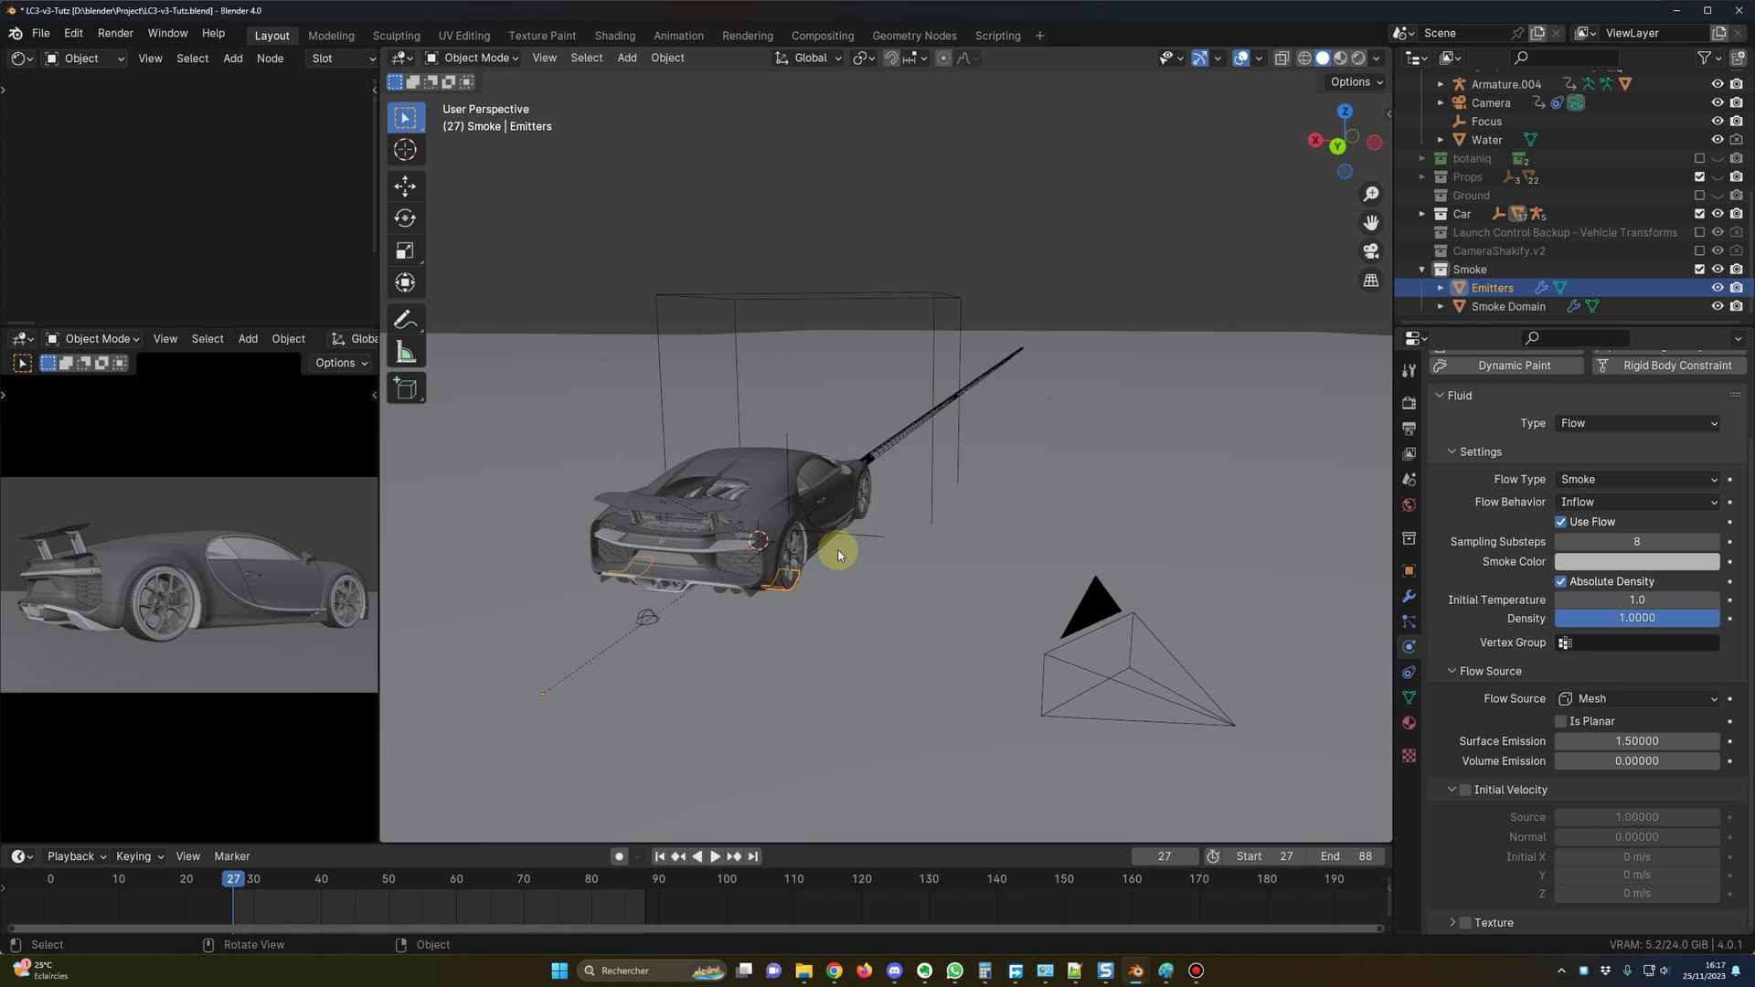
pyautogui.click(1616, 600)
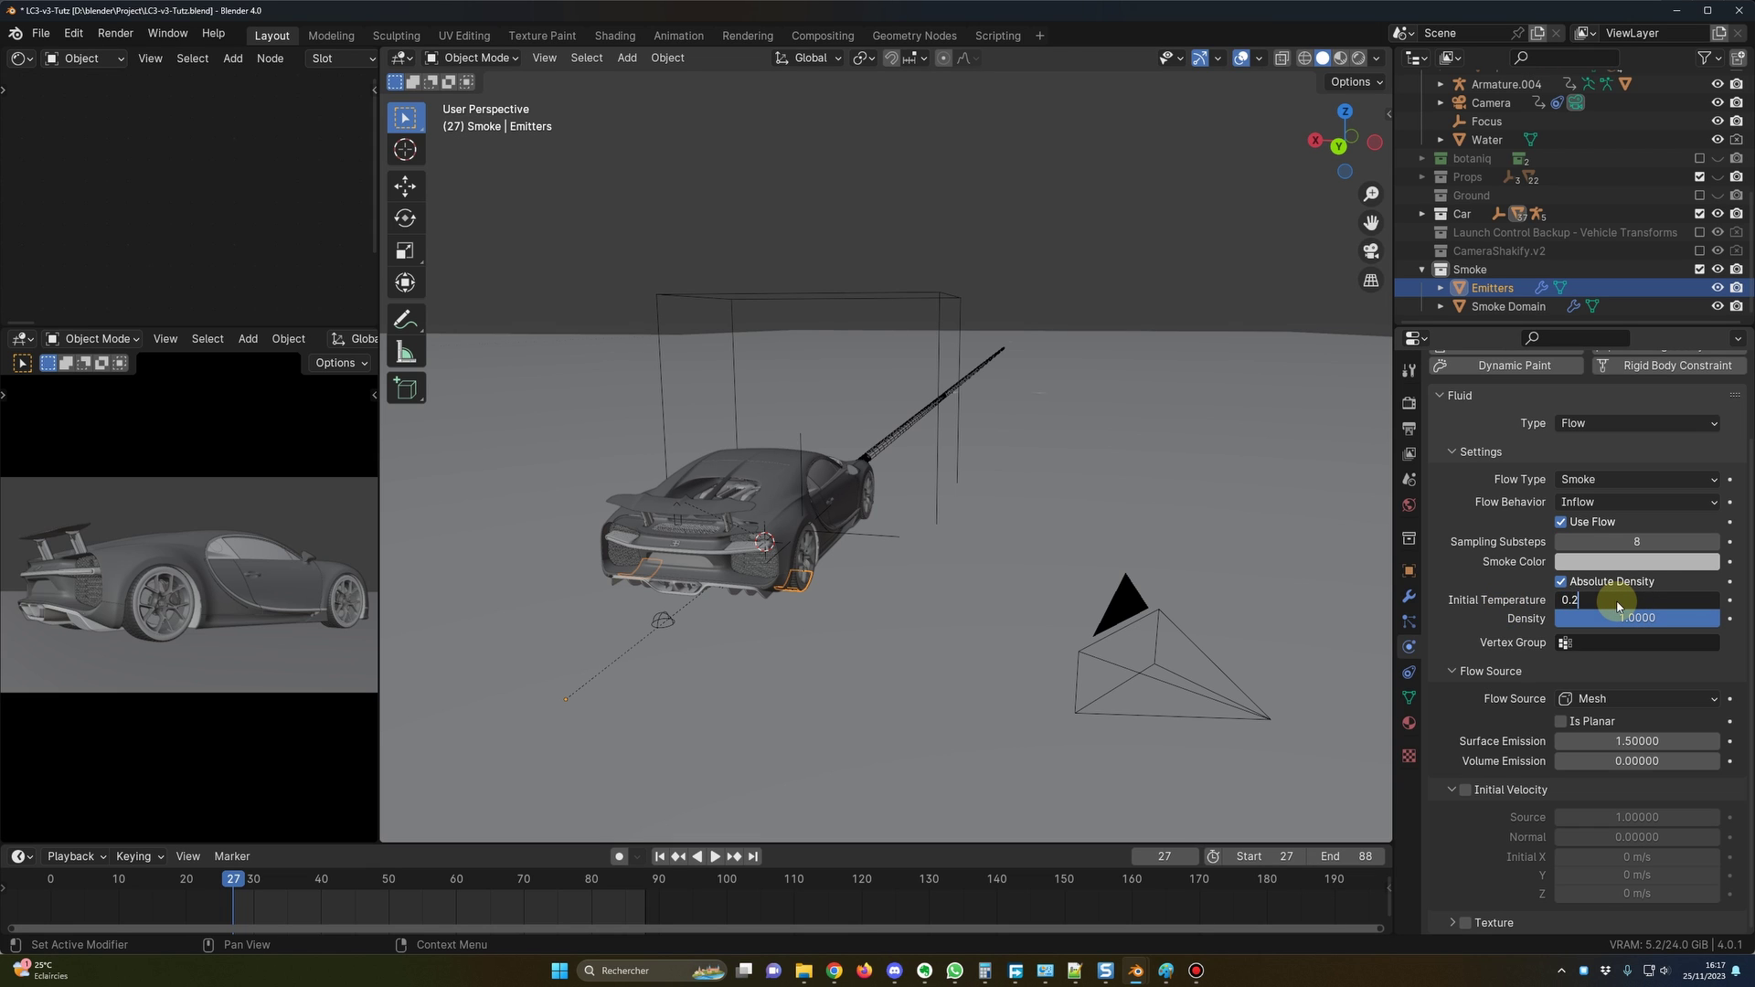
pyautogui.press('Return')
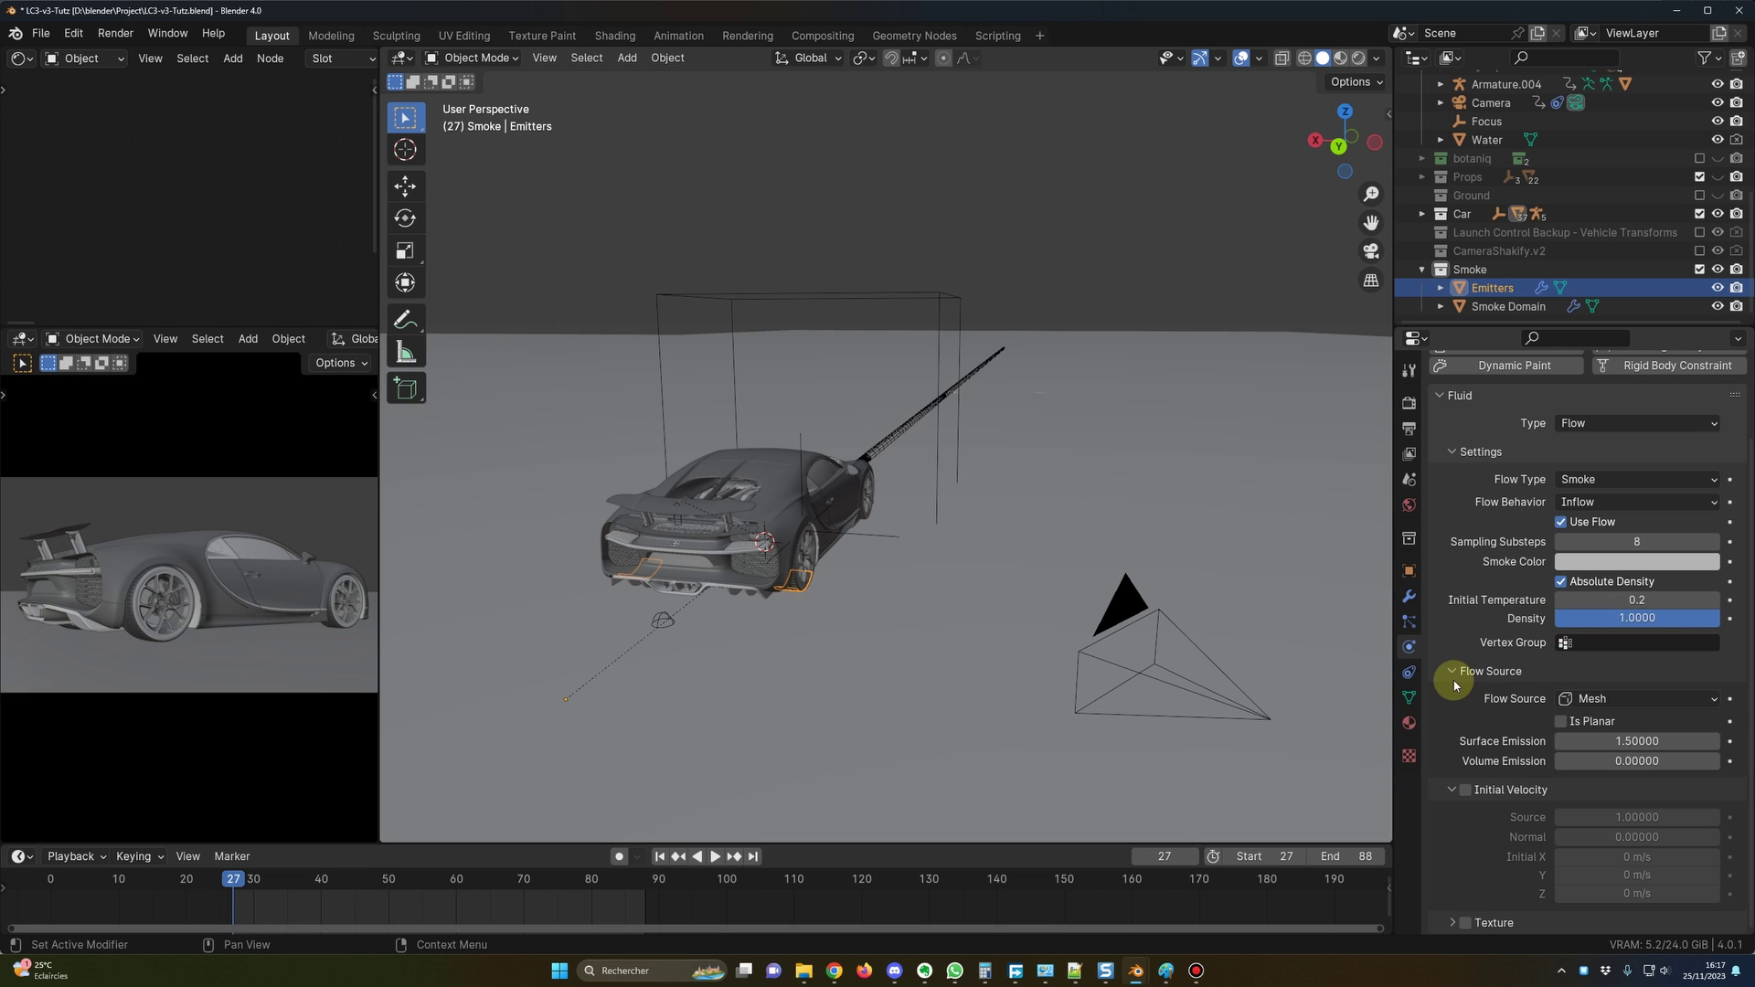
# Mark the emitters' flow source as planar and set its Surface Emission to 1.
pyautogui.click(1560, 722)
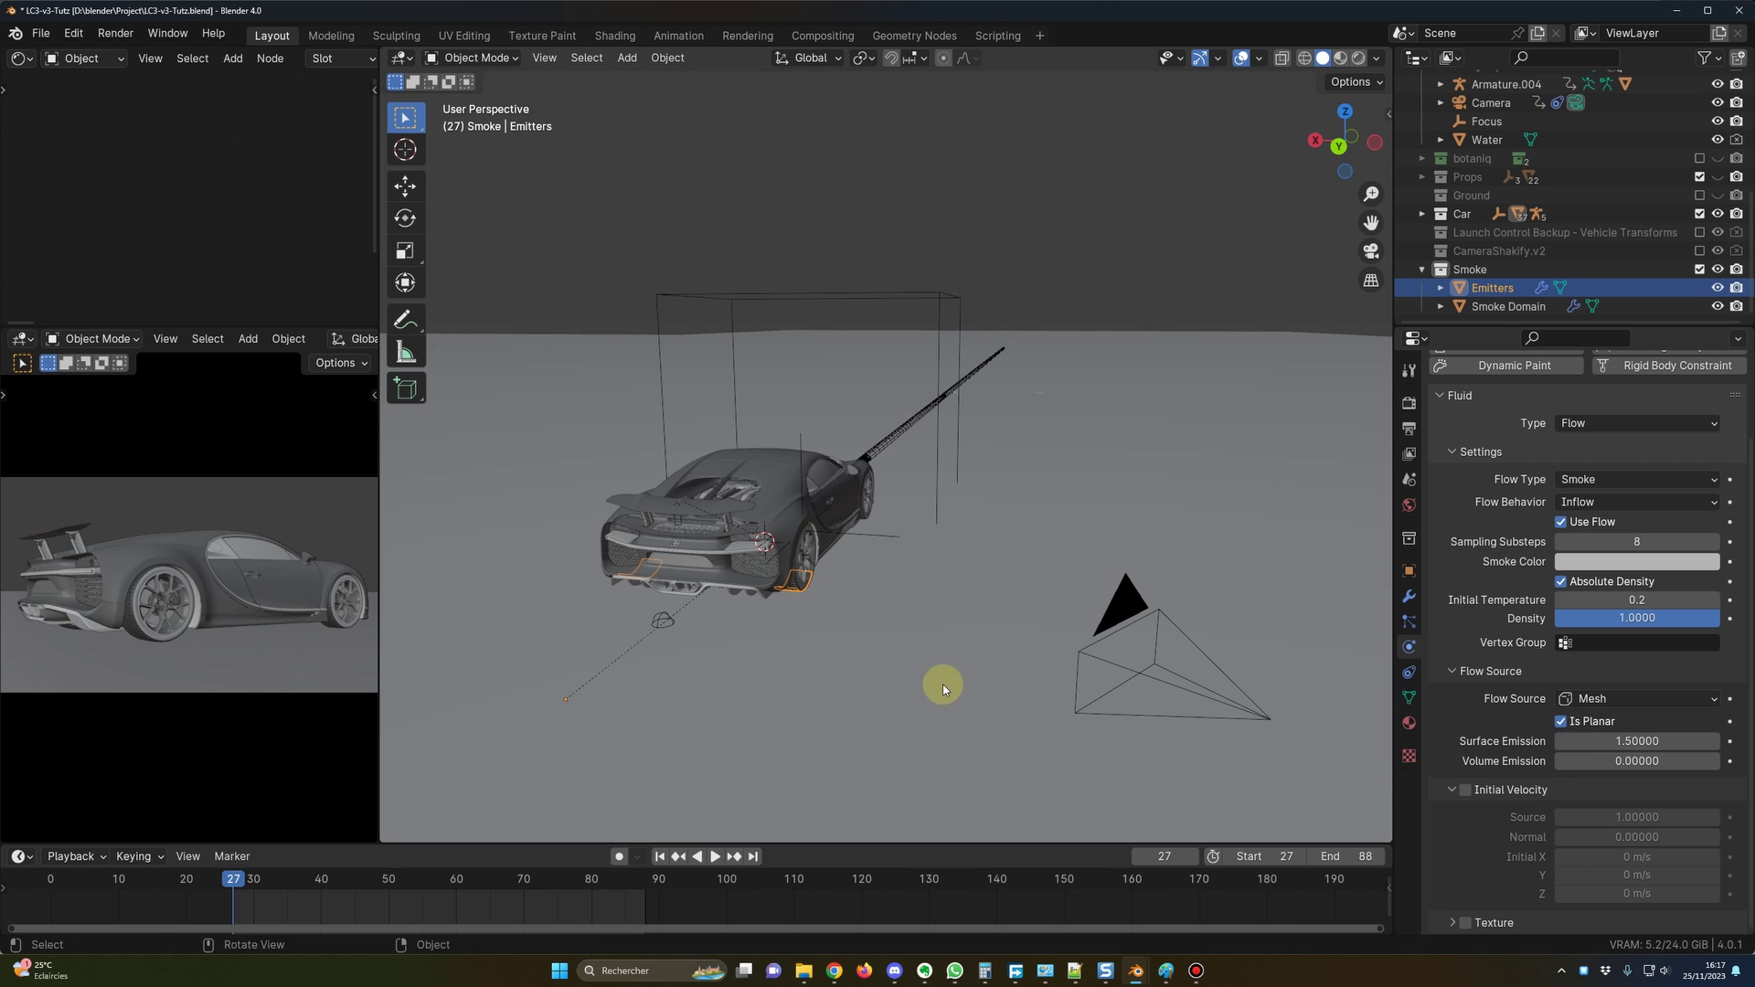
pyautogui.scroll(5, 785, 621)
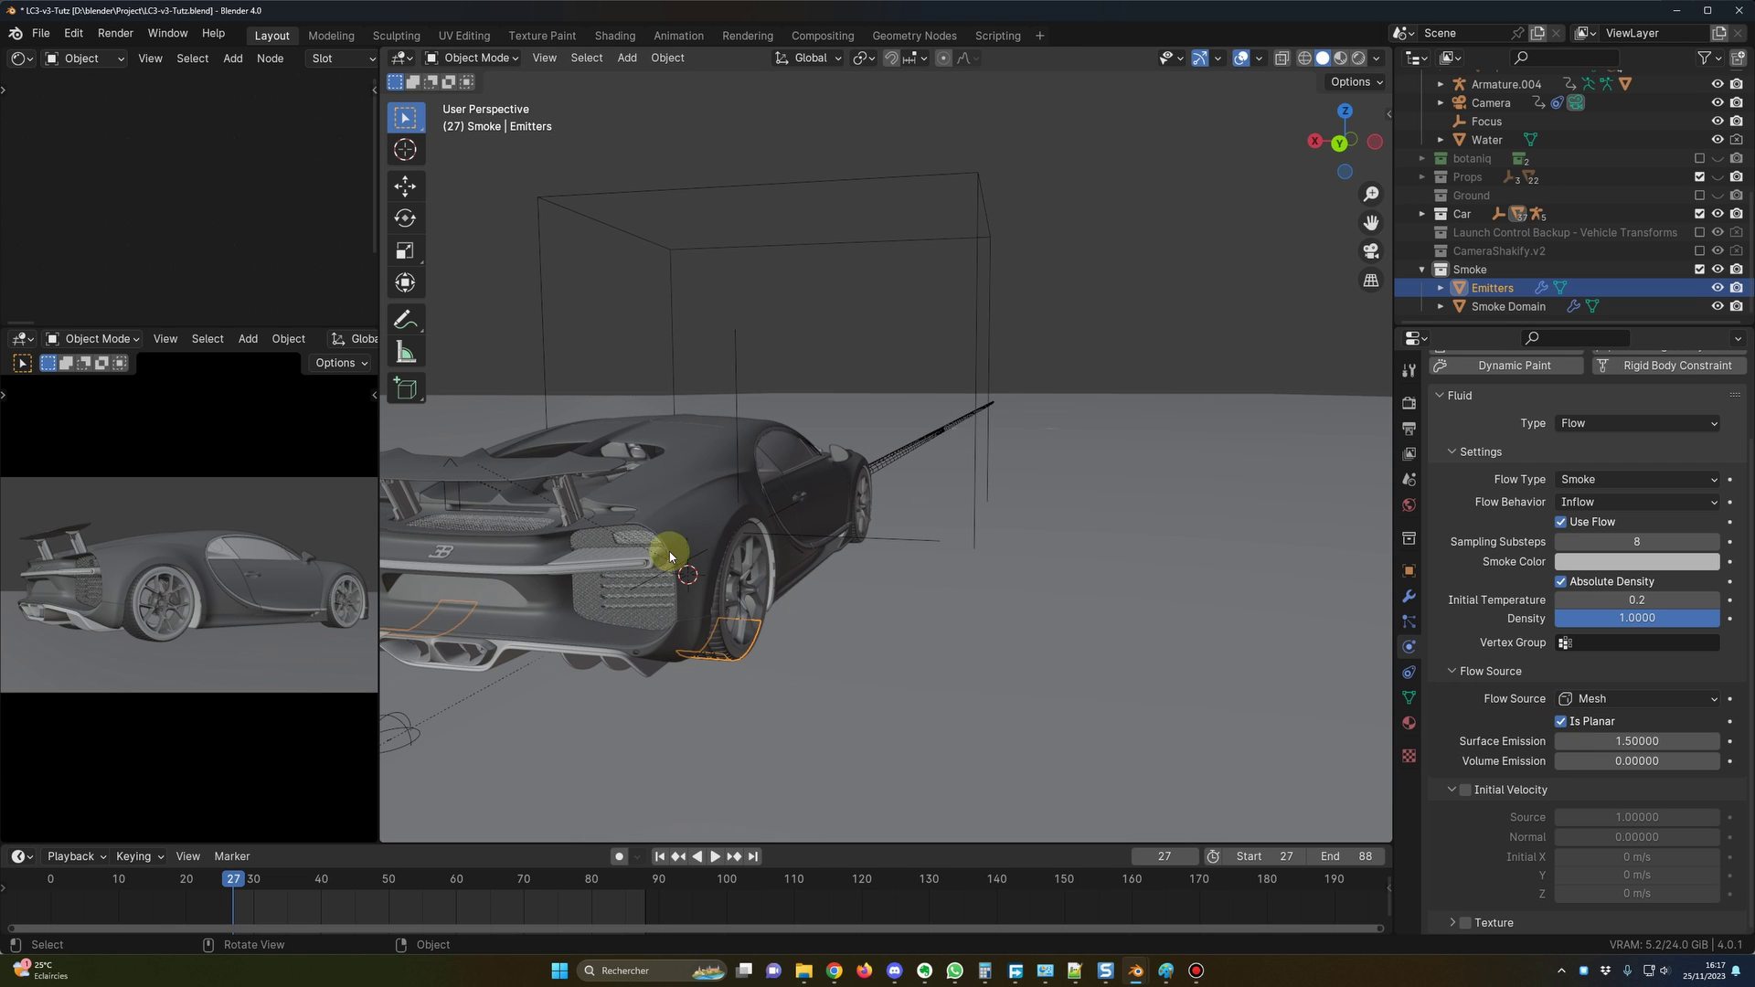
pyautogui.scroll(-3, 868, 640)
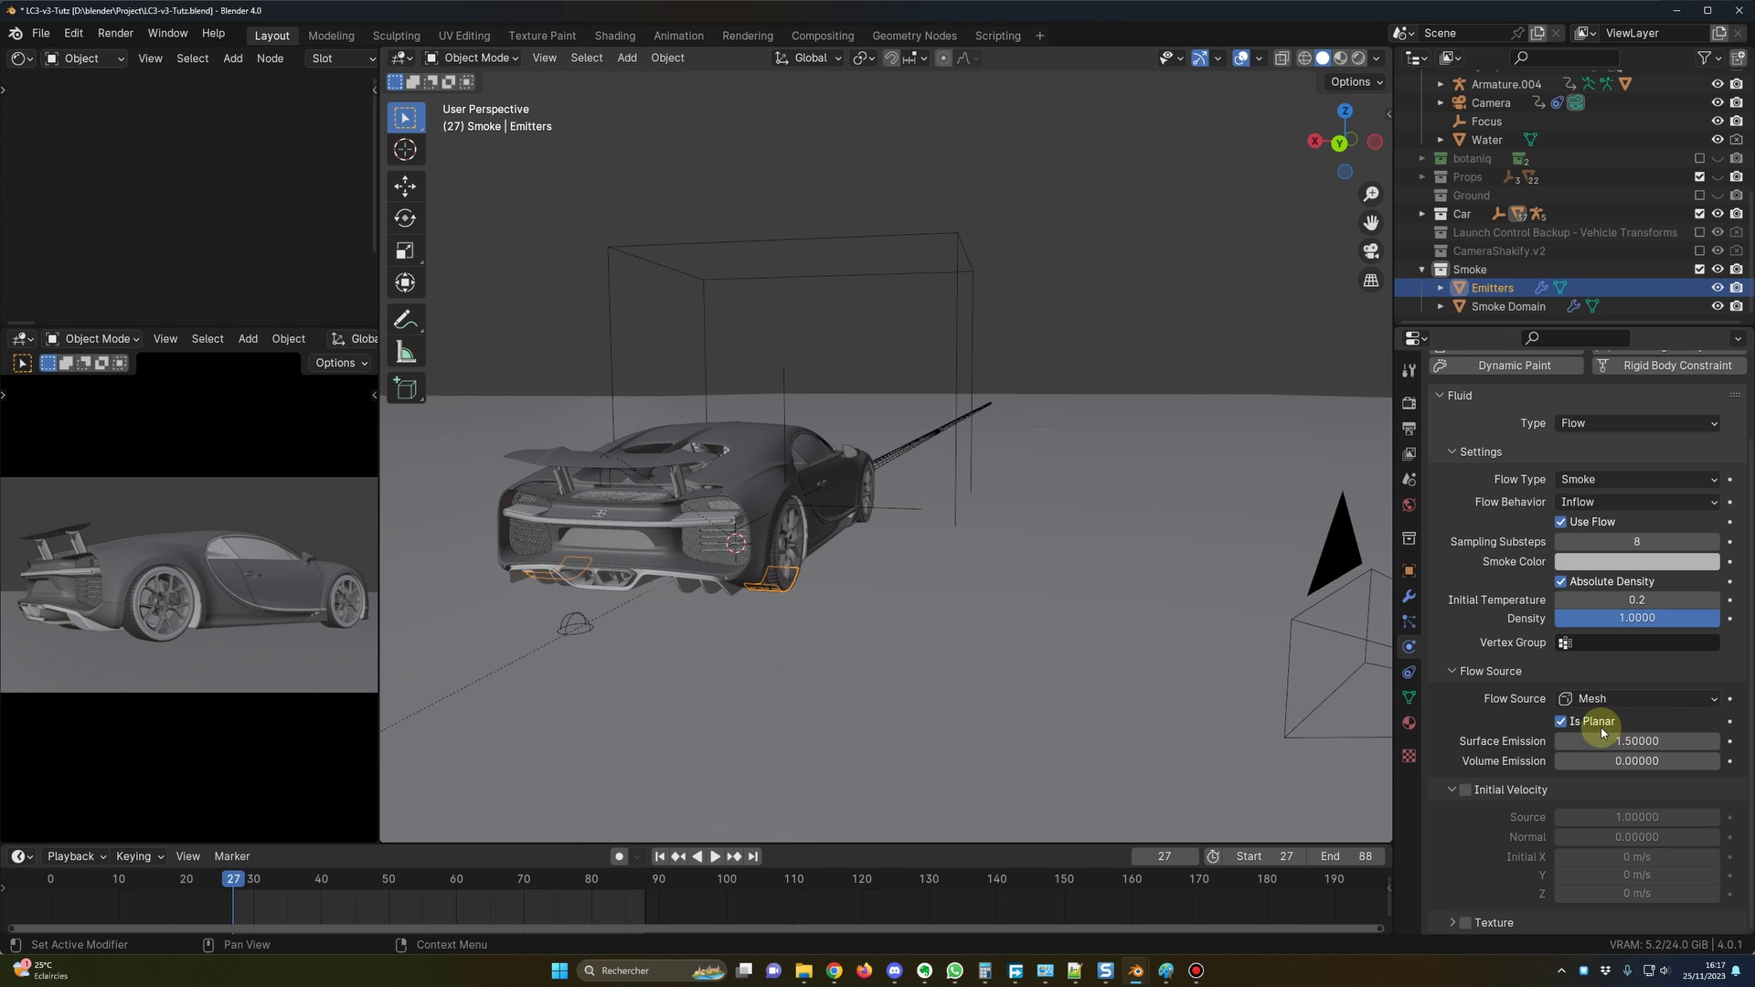
pyautogui.scroll(4, 848, 618)
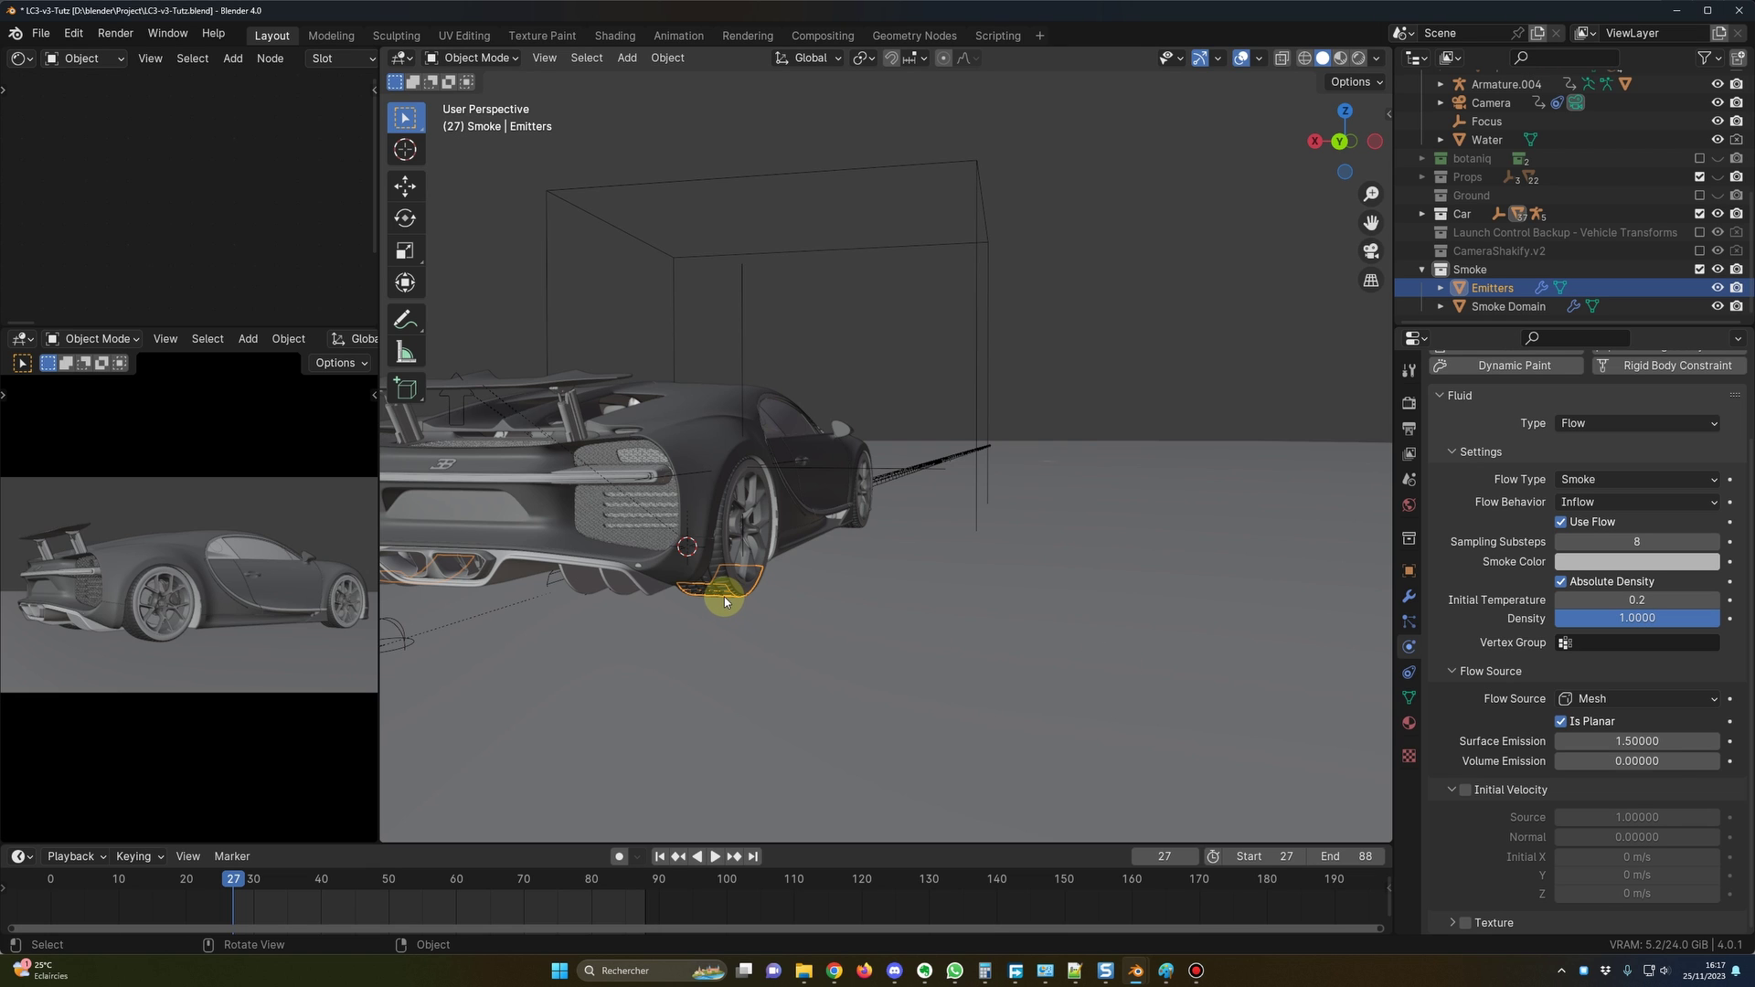
pyautogui.scroll(4, 756, 600)
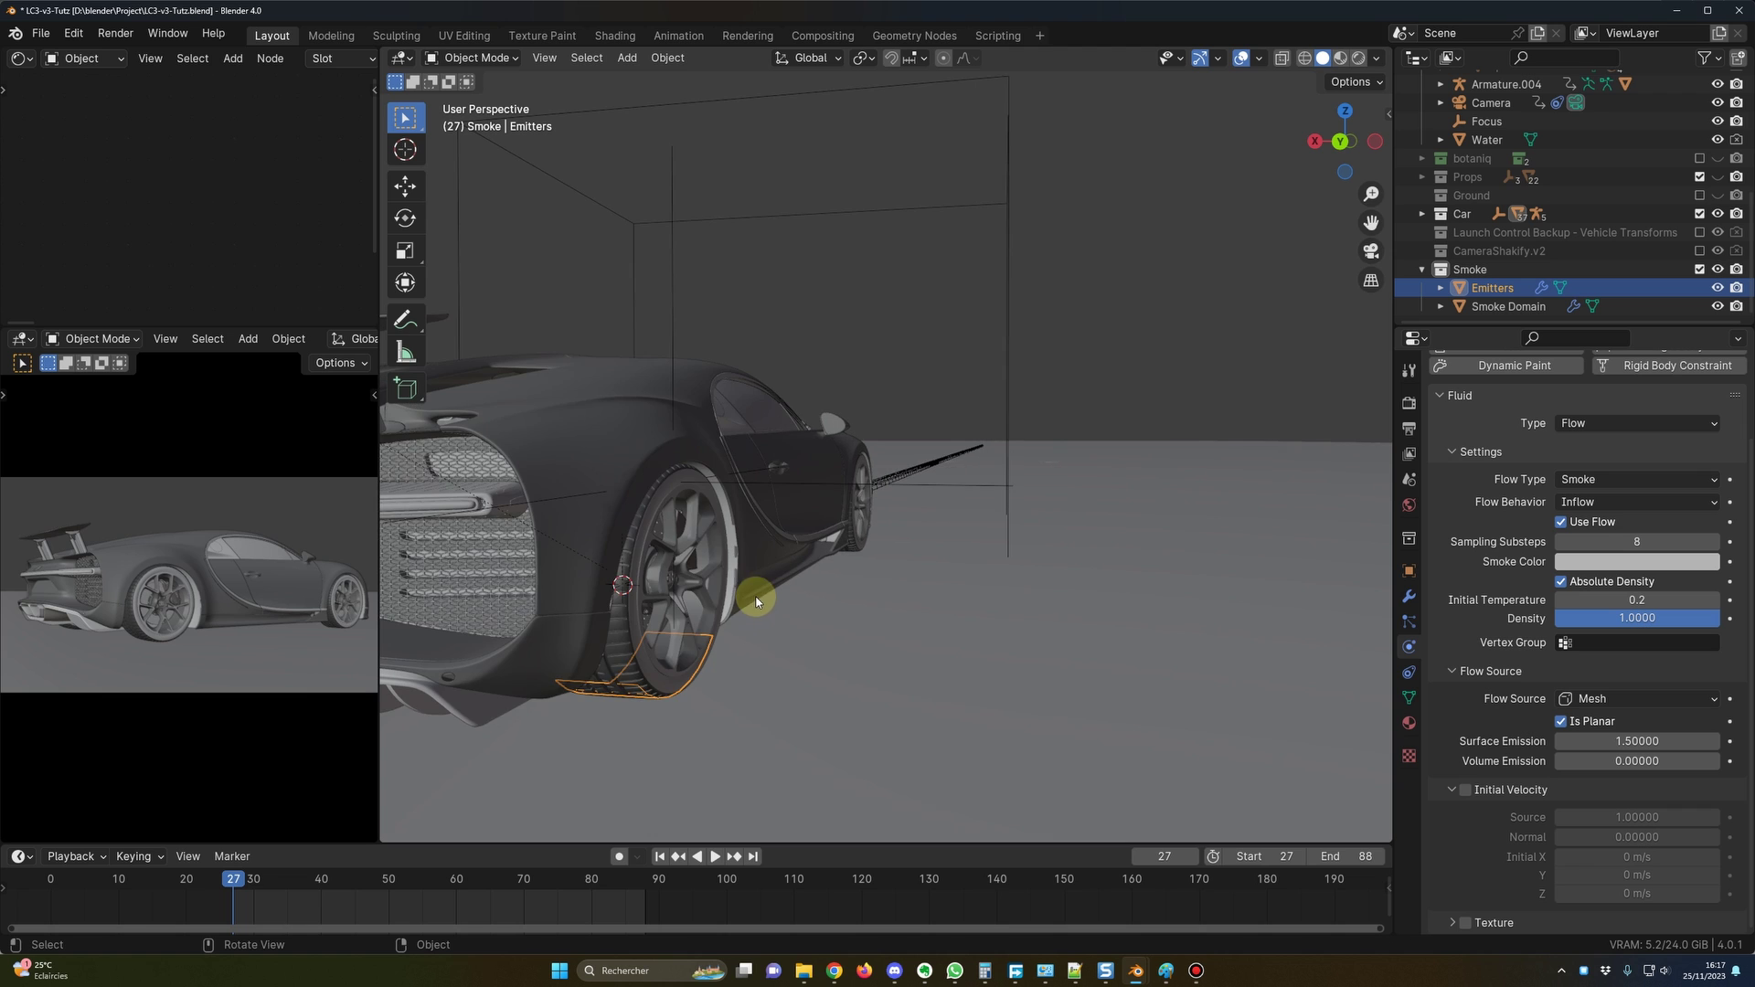
pyautogui.keyDown('shift'); pyautogui.moveTo(758, 608); pyautogui.dragTo(720, 574, button='middle'); pyautogui.keyUp('shift')
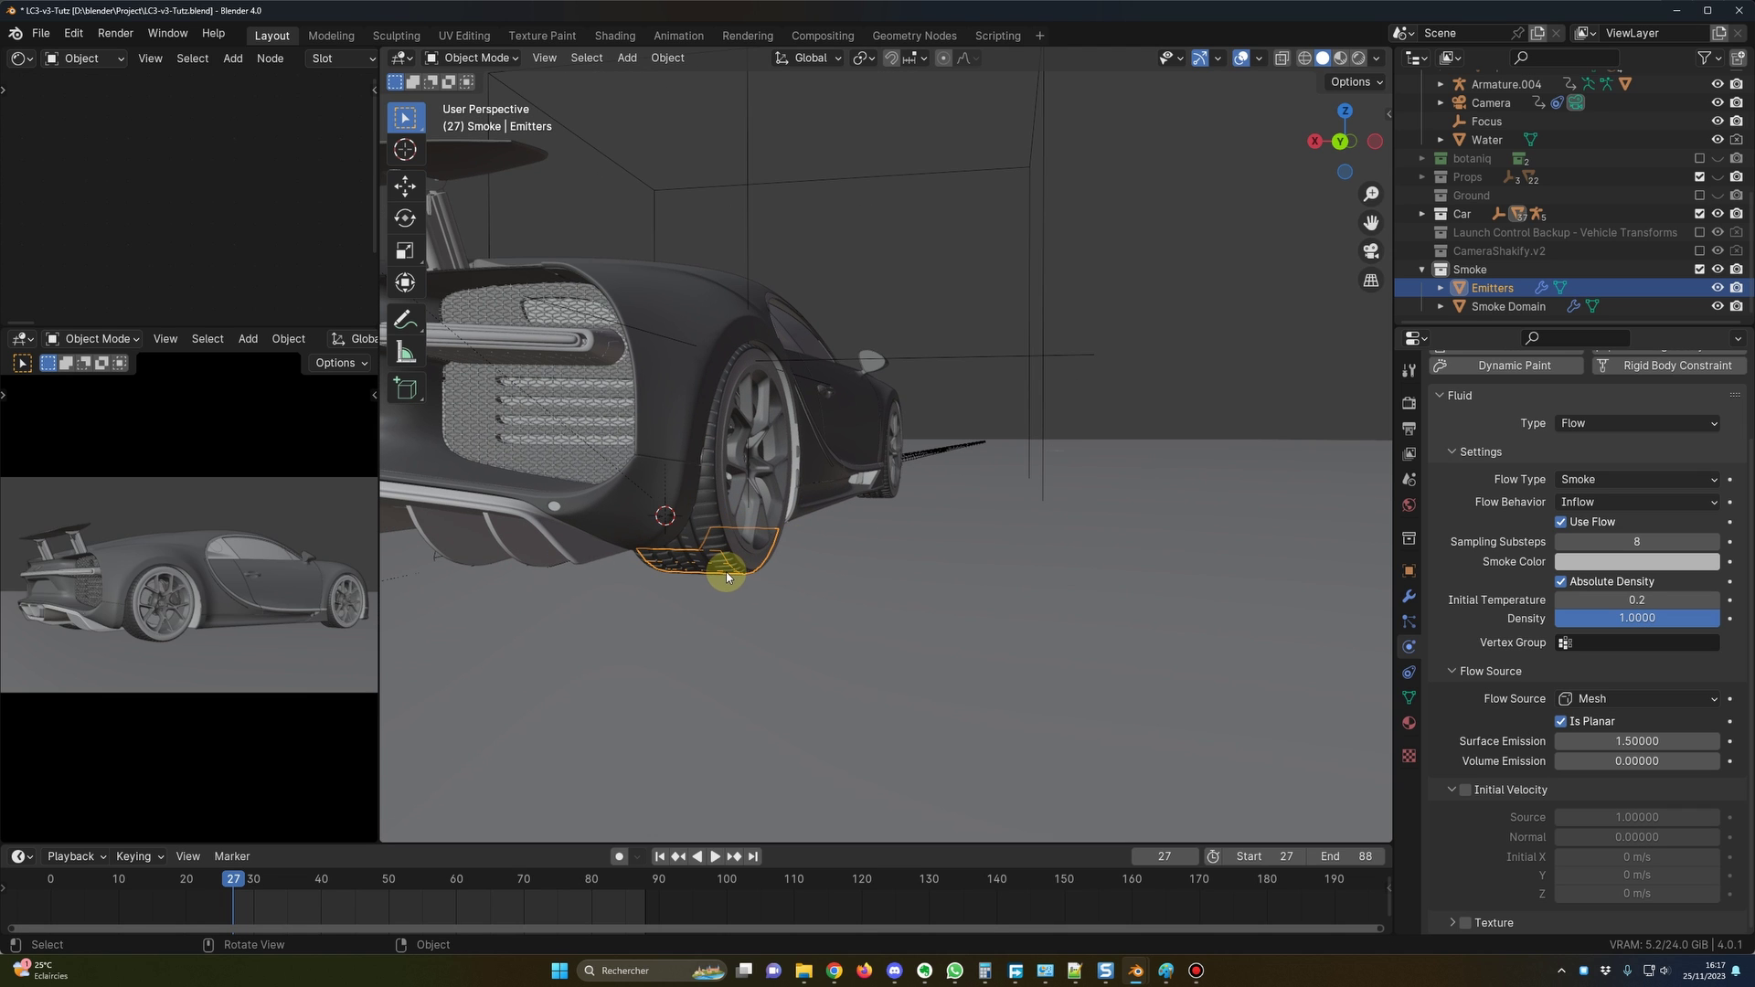
pyautogui.click(1608, 743)
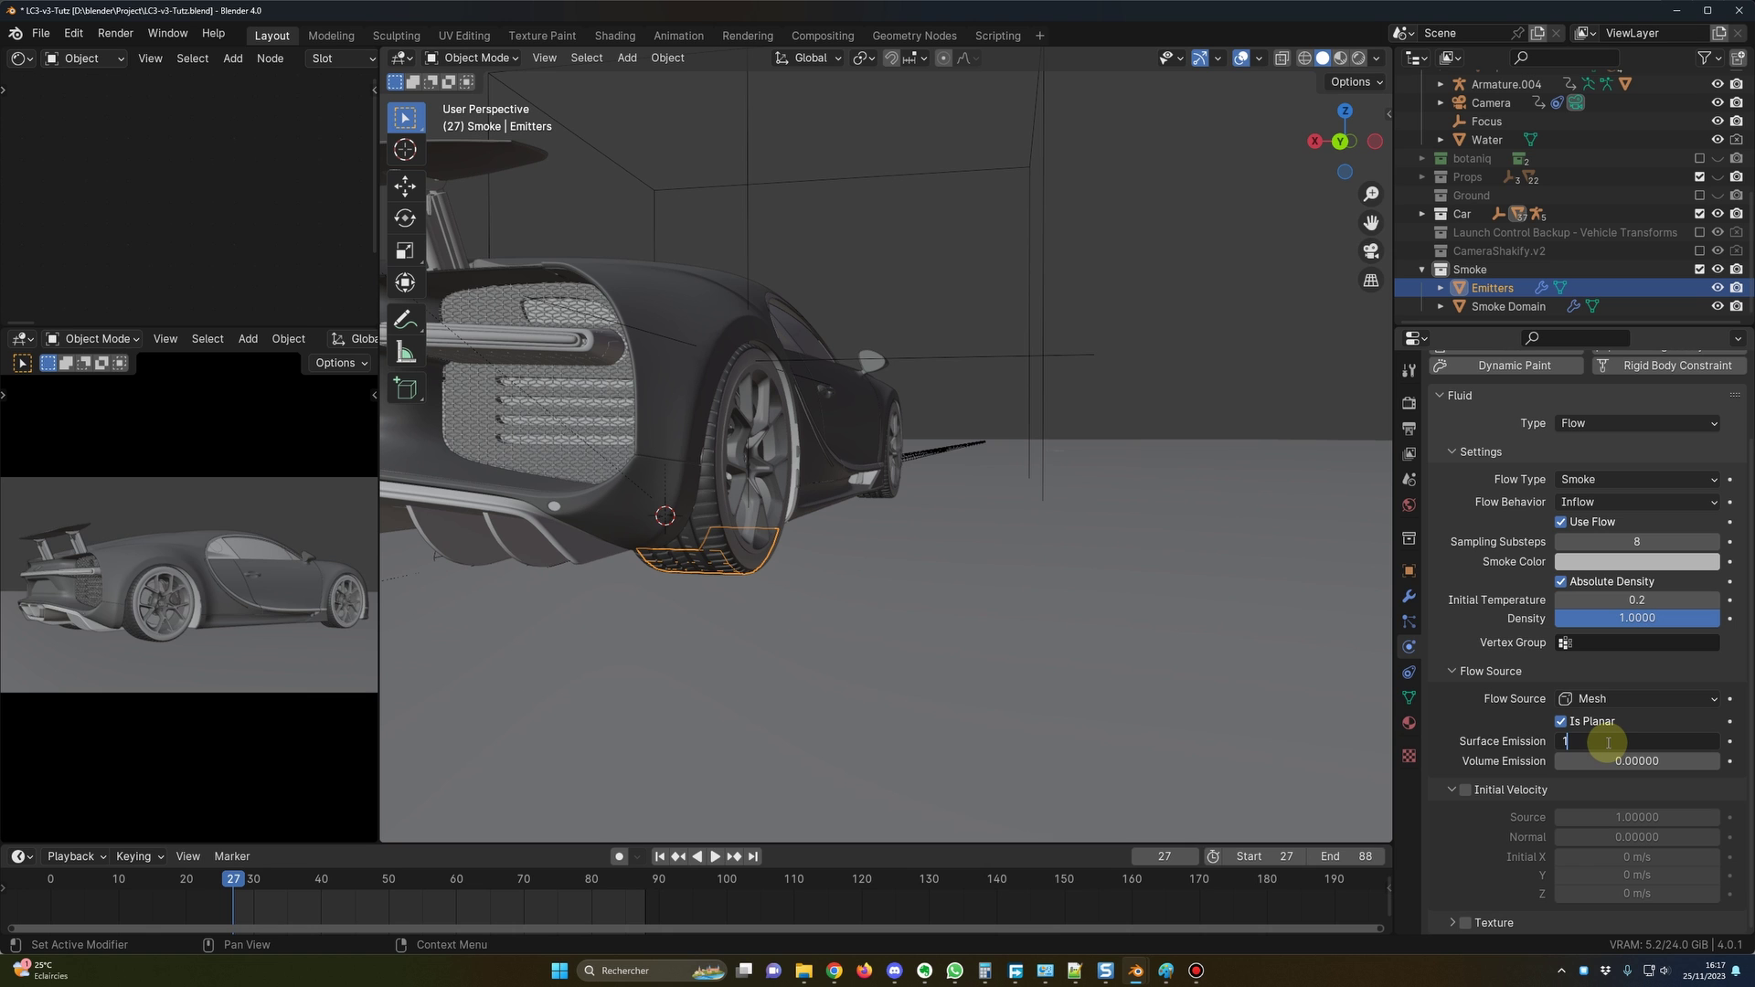
pyautogui.write('1')
pyautogui.press('Return')
# Enable Initial Velocity for the emitters and set its Source value to 0.5.
pyautogui.moveTo(732, 588); pyautogui.dragTo(1050, 600, button='middle')
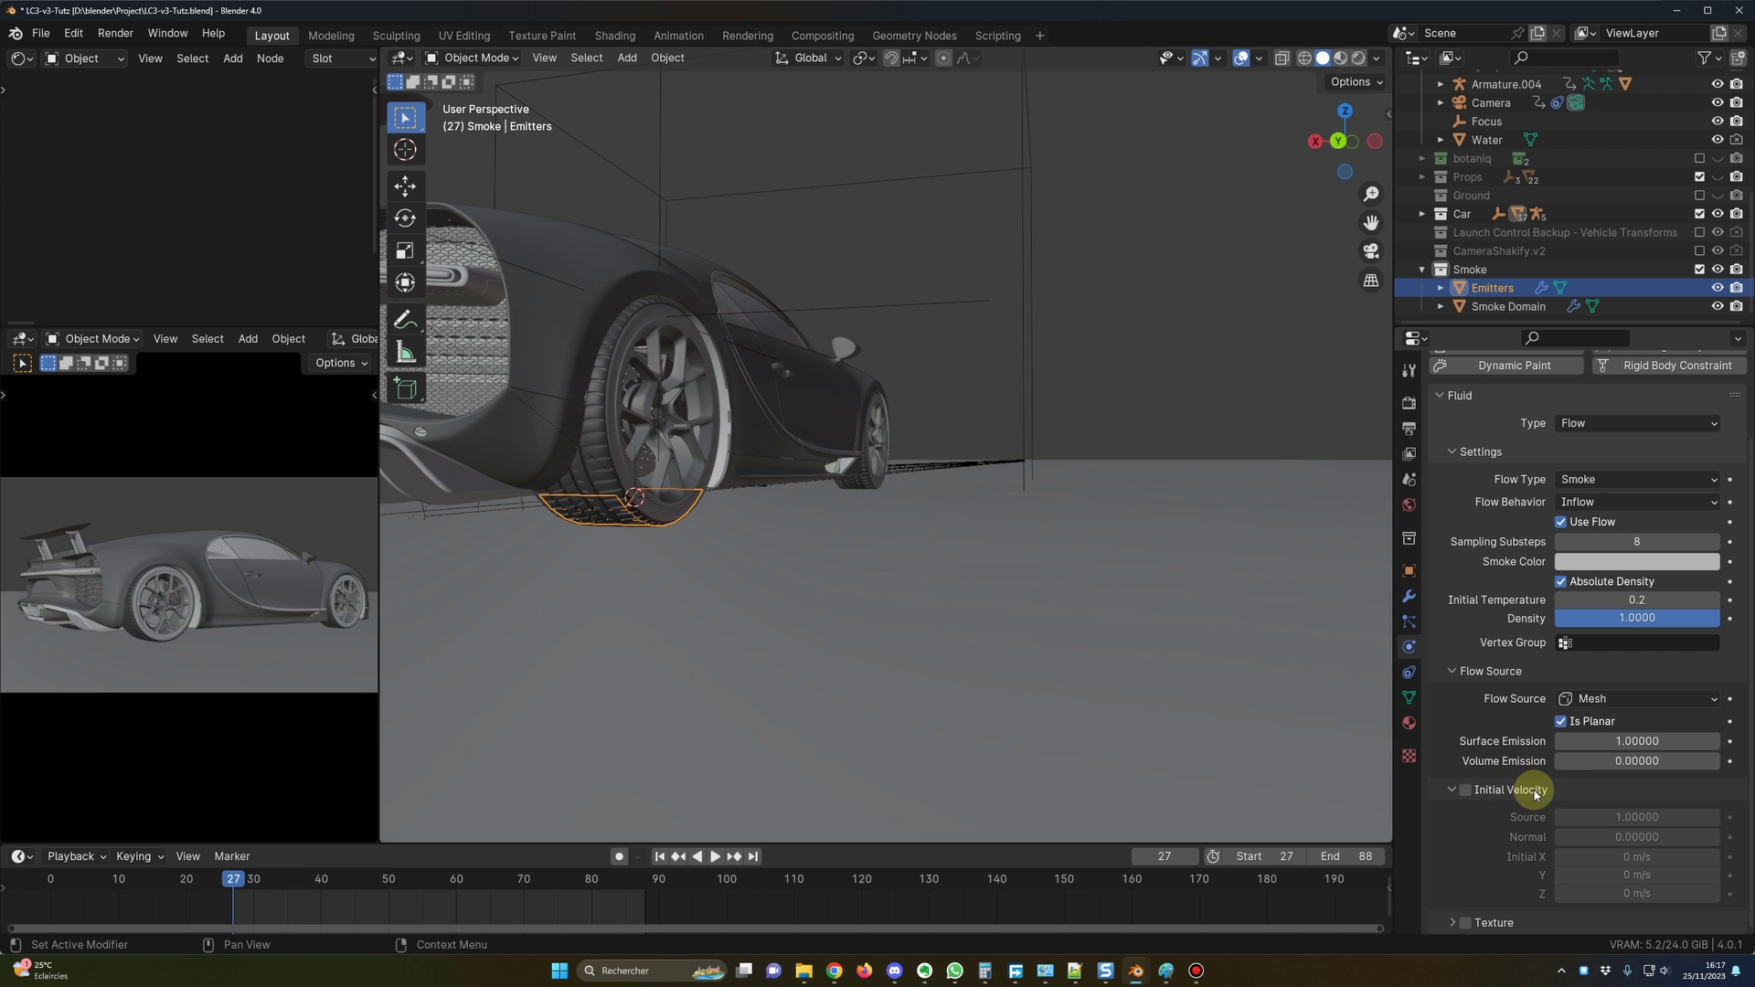
pyautogui.click(1464, 791)
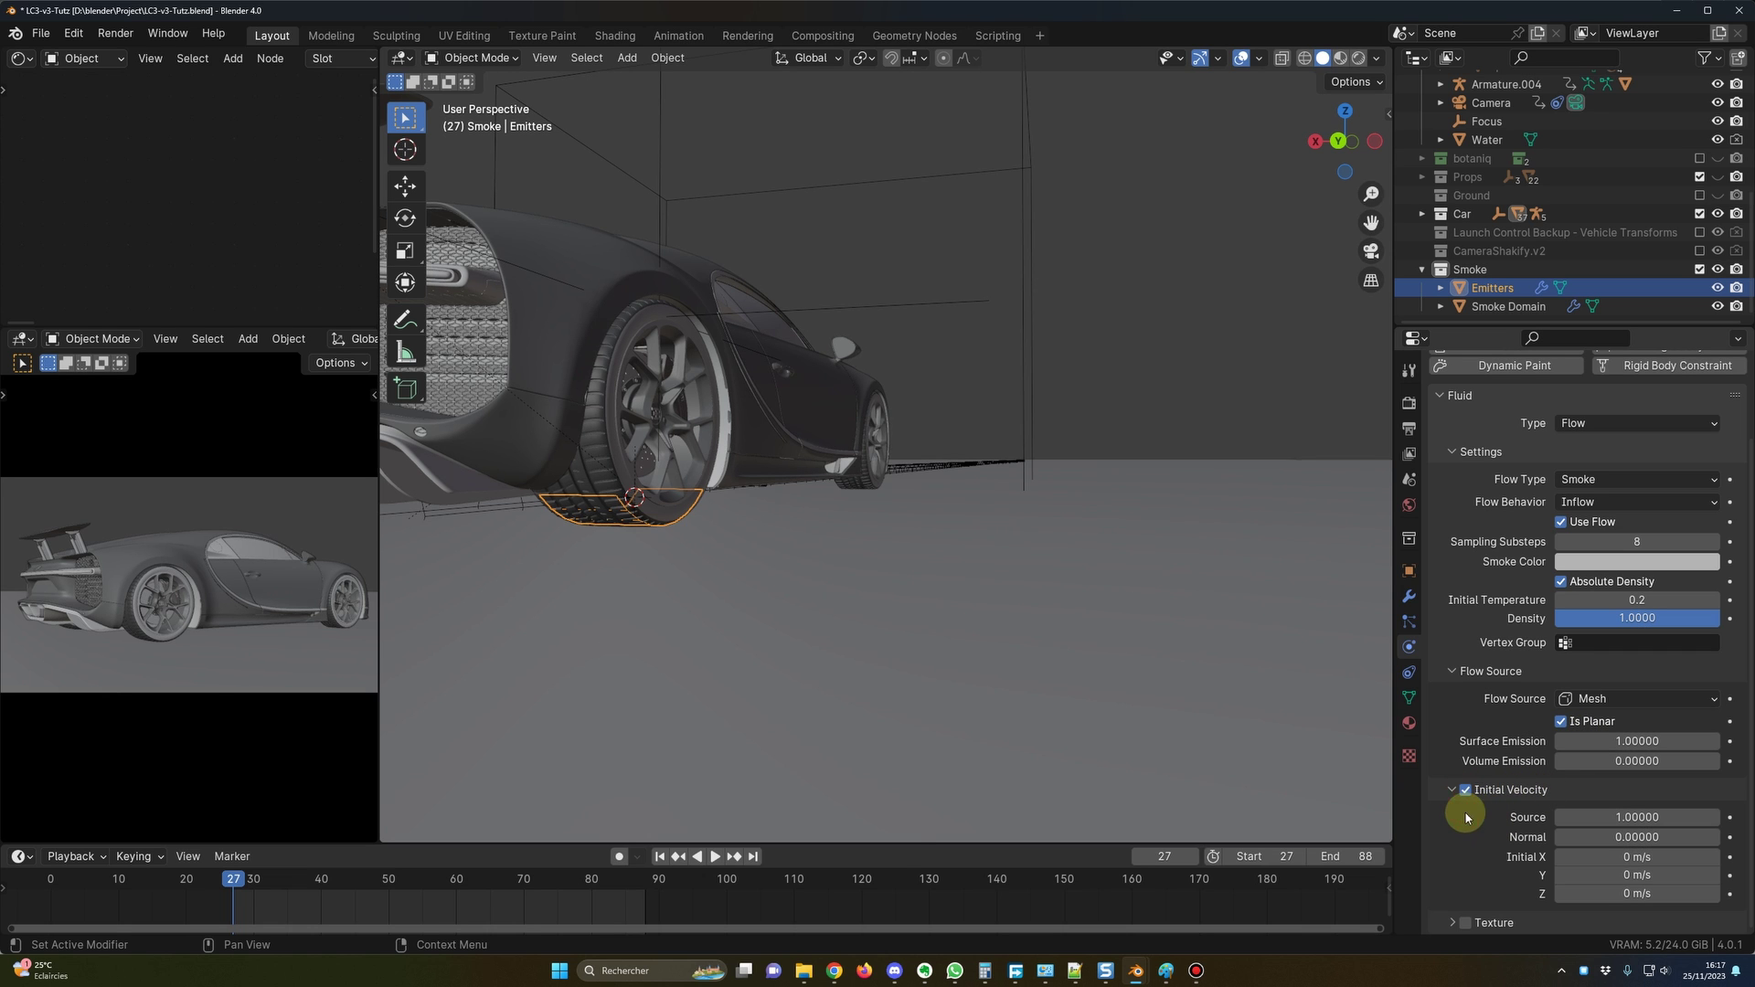
pyautogui.moveTo(1051, 695); pyautogui.dragTo(777, 568, button='middle')
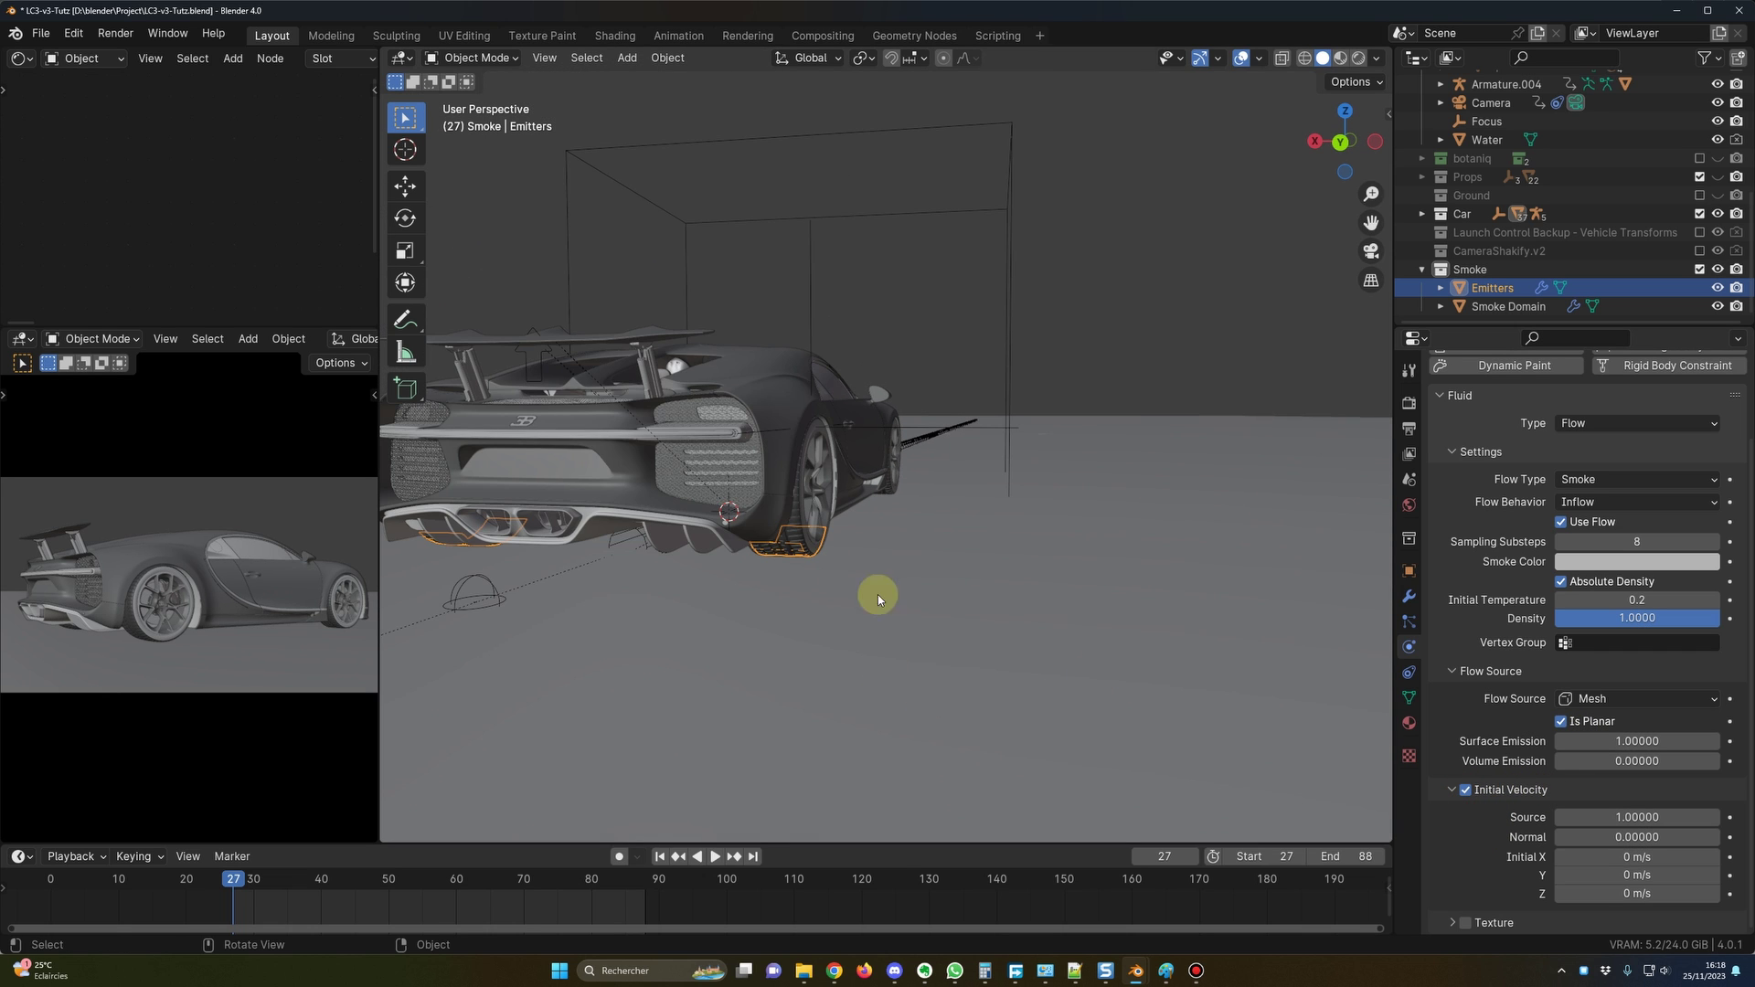
pyautogui.click(1611, 816)
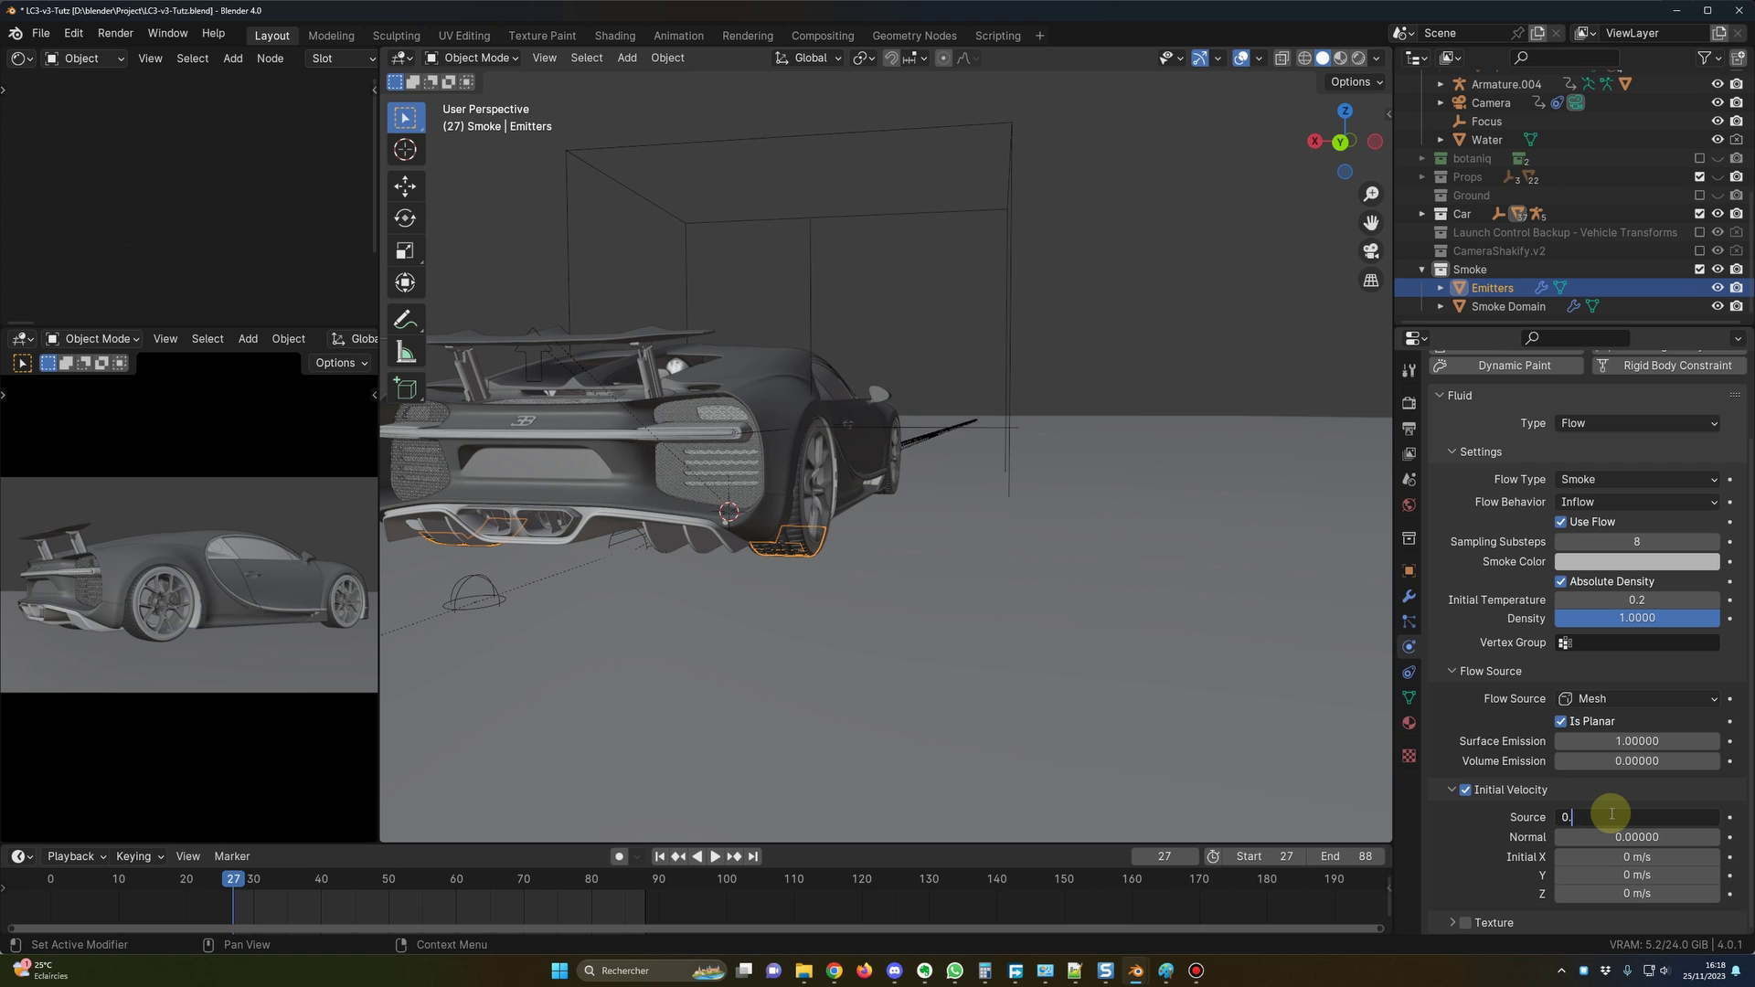
pyautogui.press('Return')
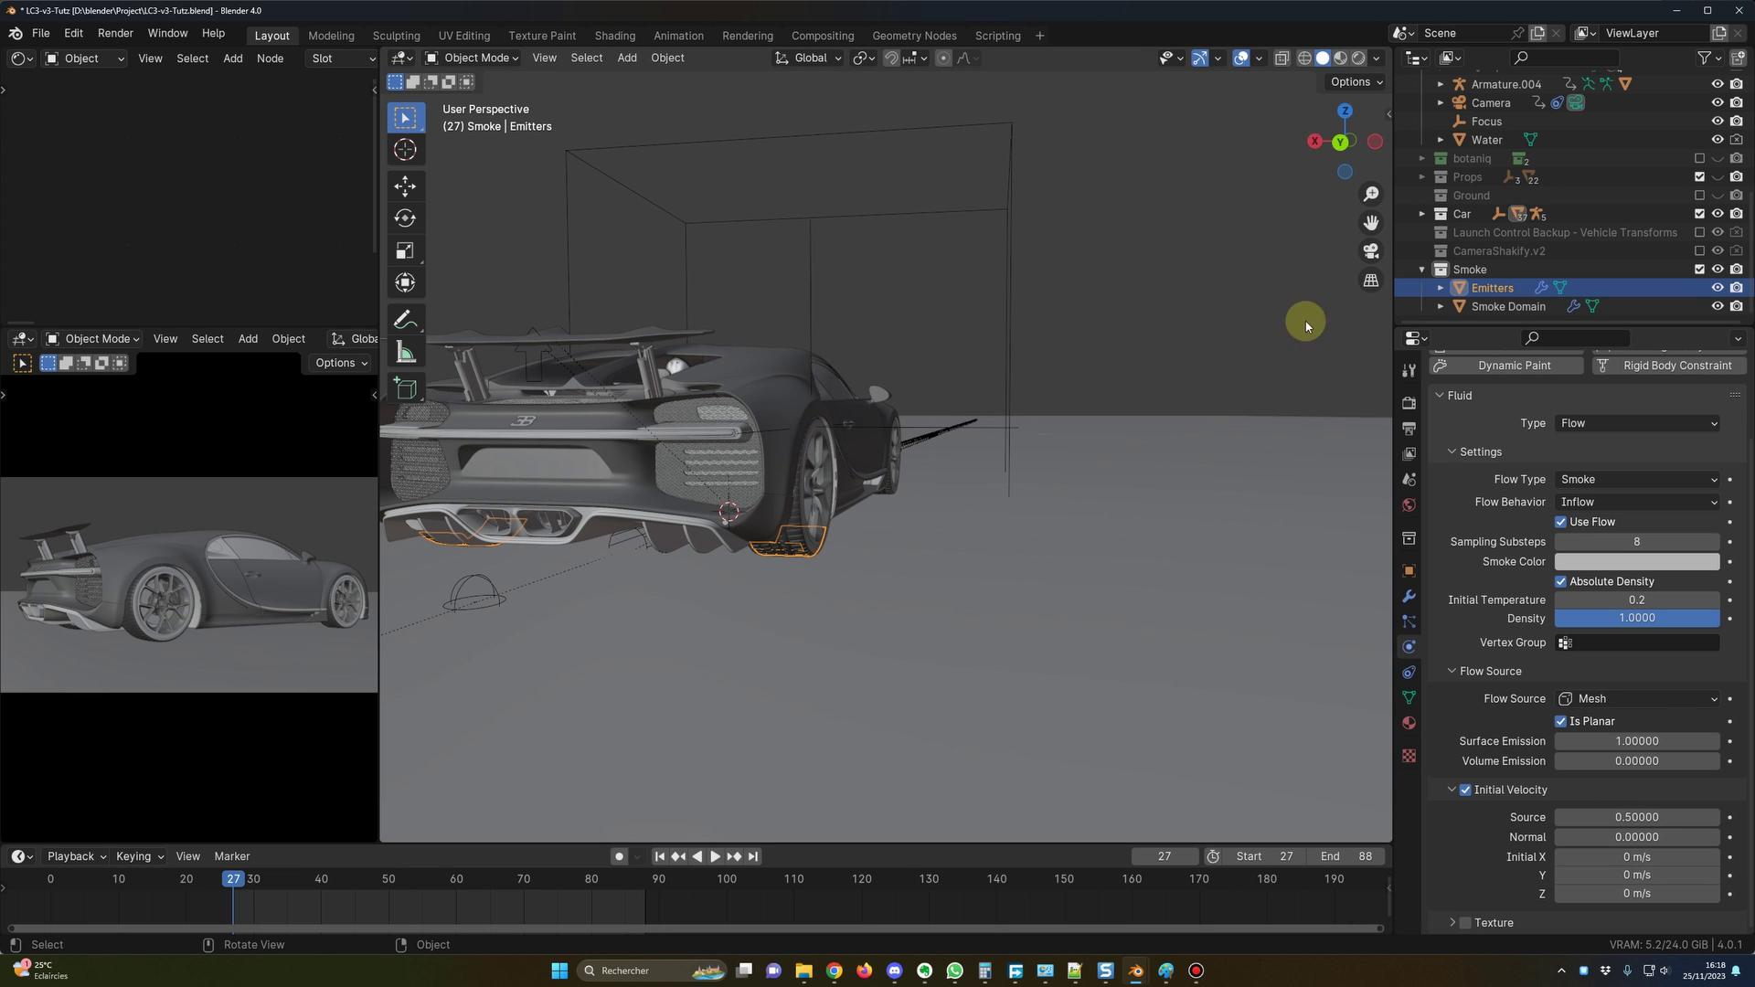
# Set the emitters' initial velocity to 4 m/s along Y and -5 m/s along Z.
pyautogui.moveTo(1305, 321); pyautogui.dragTo(1204, 342, button='middle')
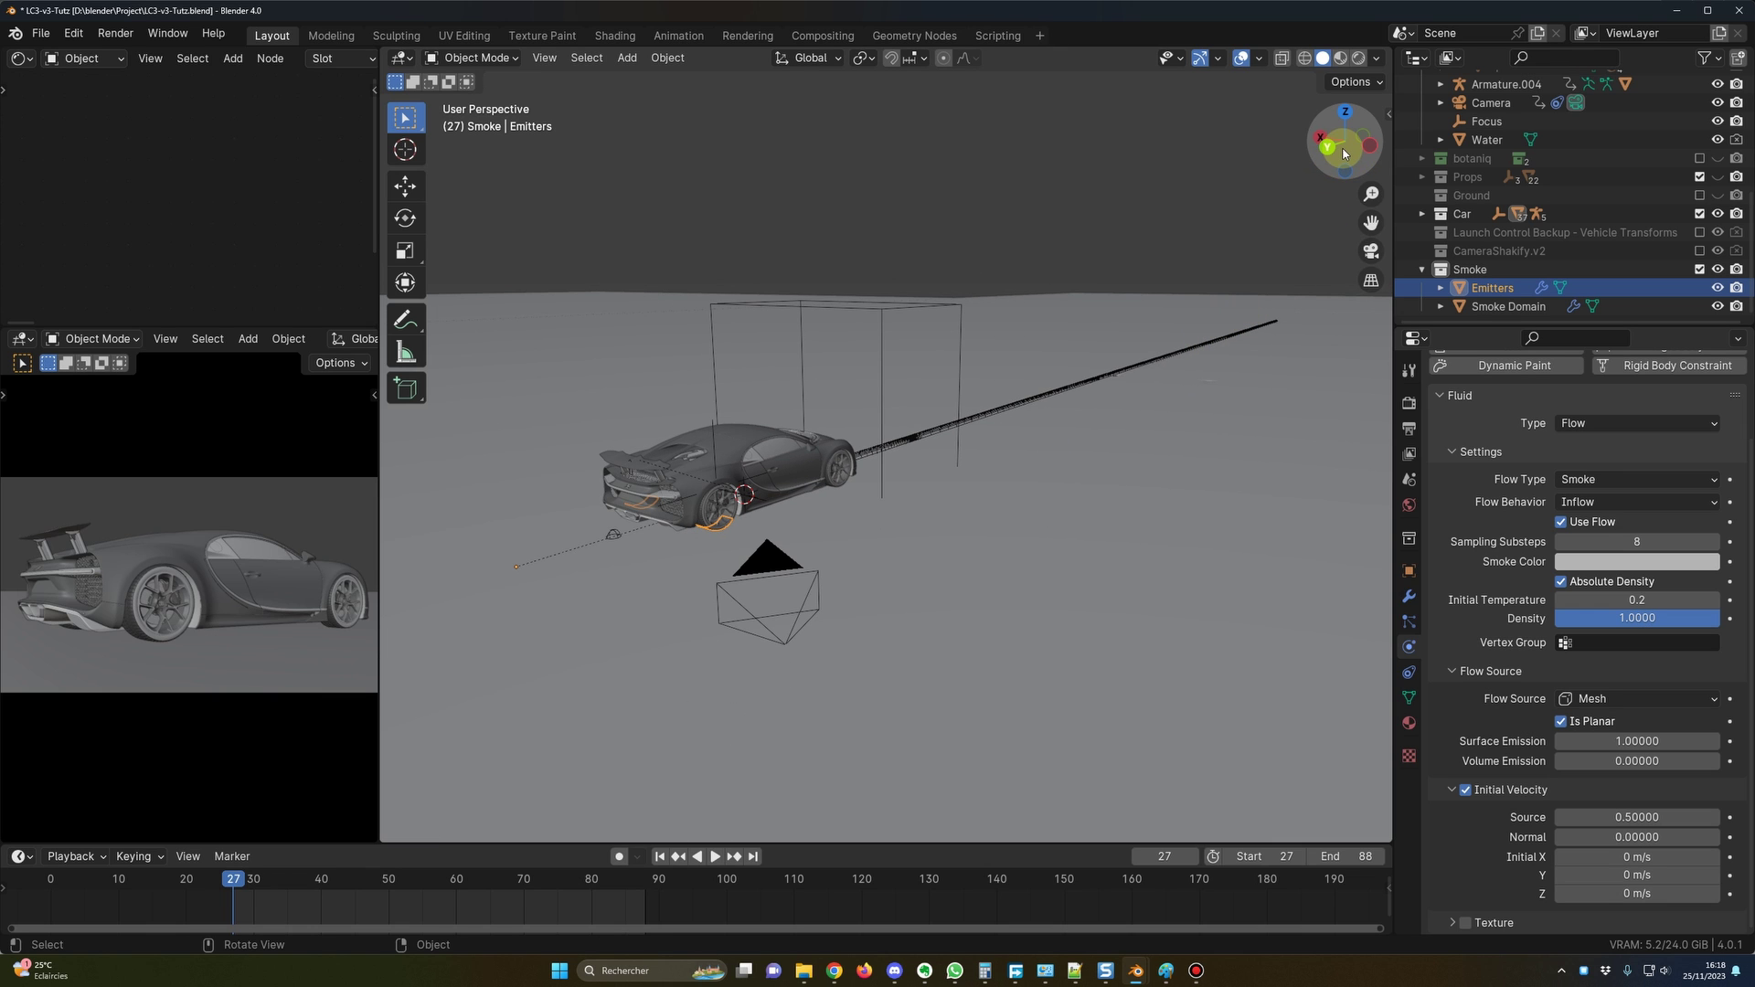
pyautogui.moveTo(749, 521); pyautogui.dragTo(902, 435, button='middle')
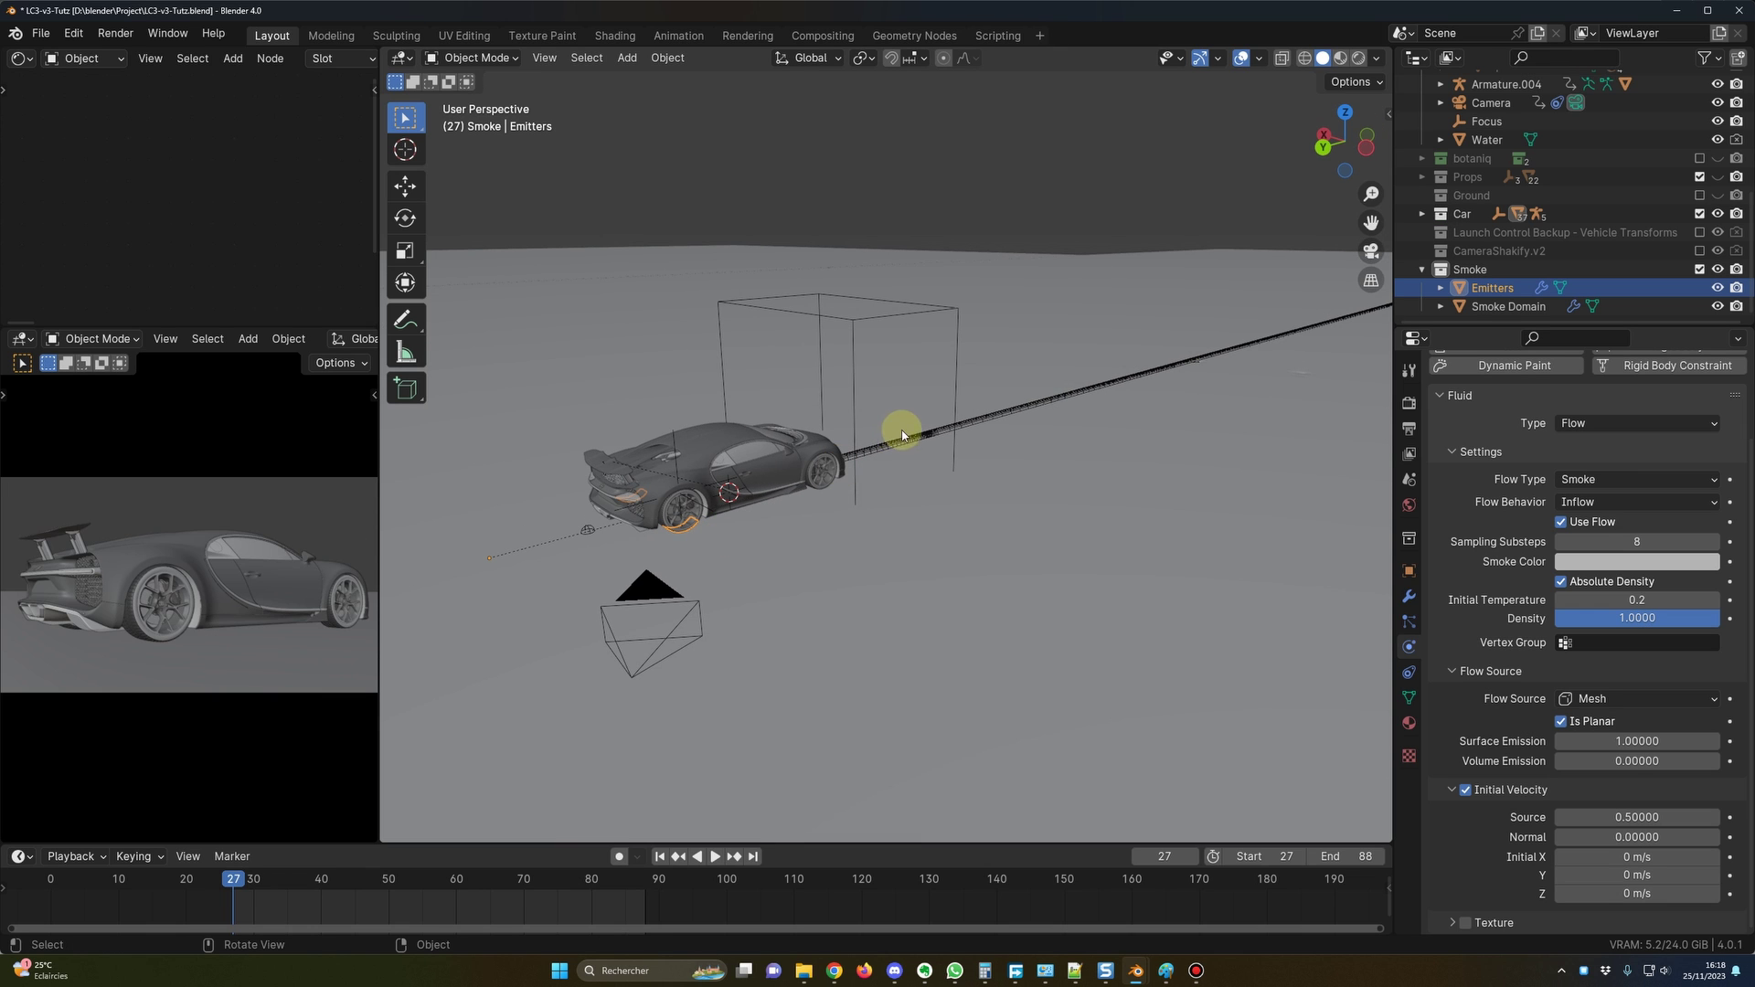
pyautogui.moveTo(758, 475); pyautogui.dragTo(547, 538, button='middle')
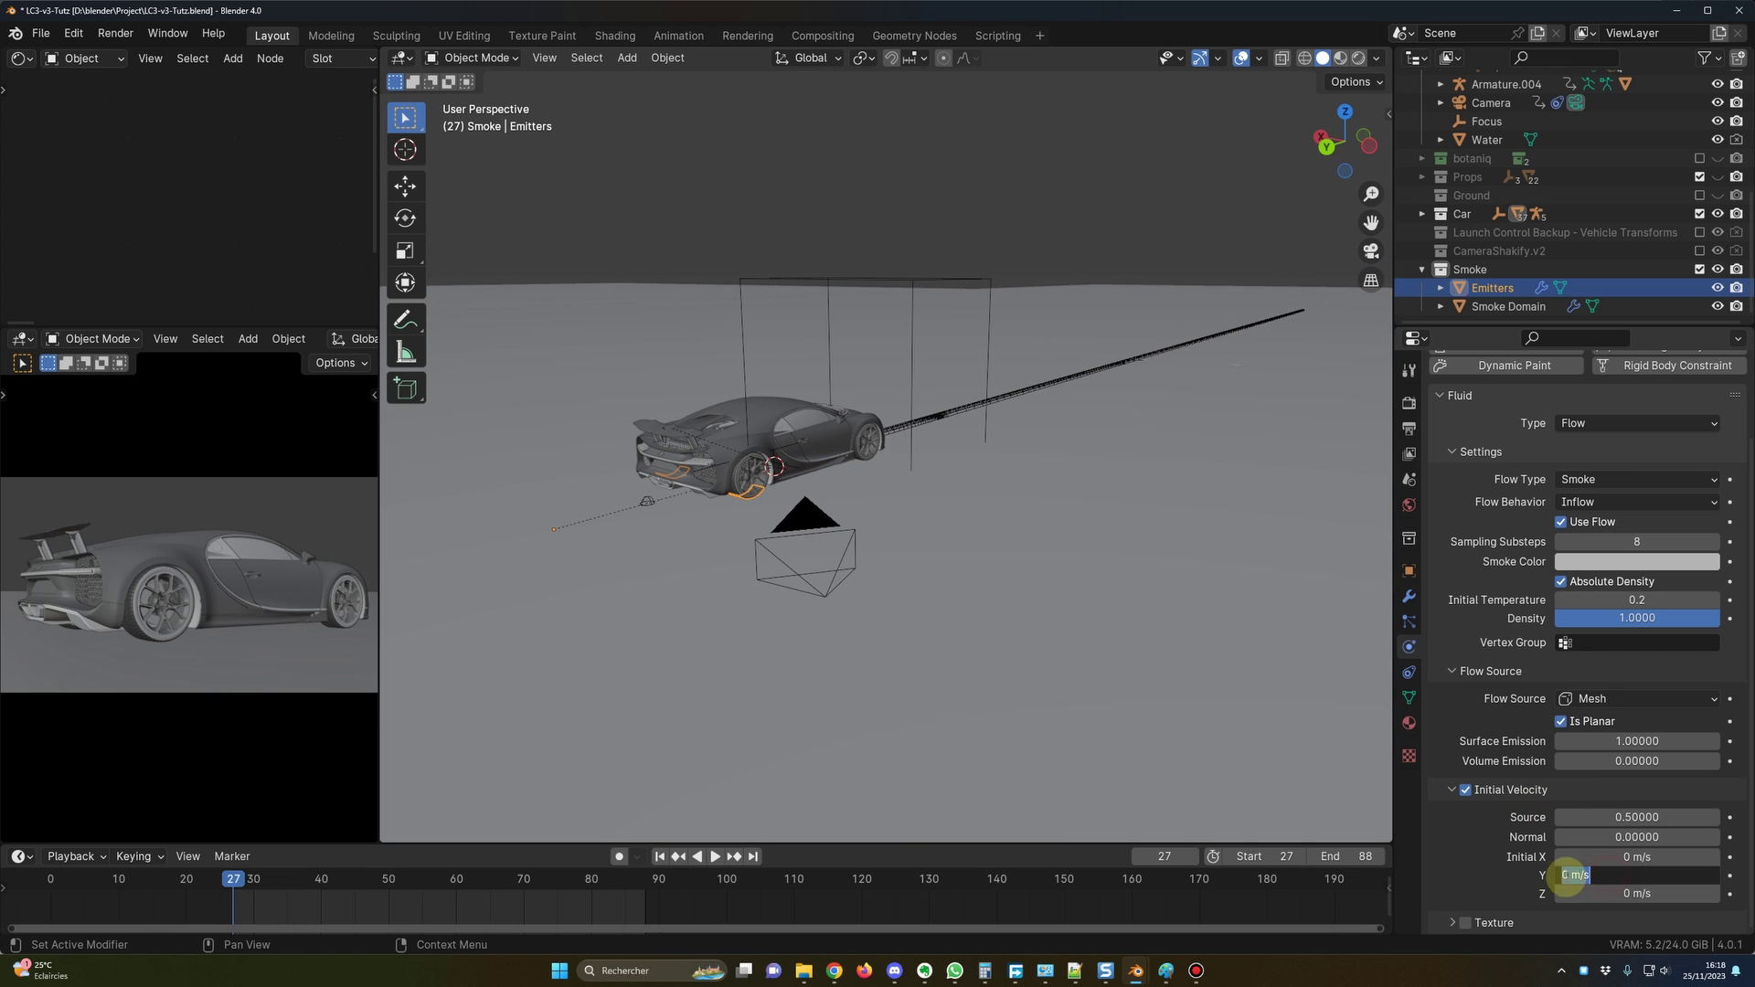
pyautogui.click(1619, 874)
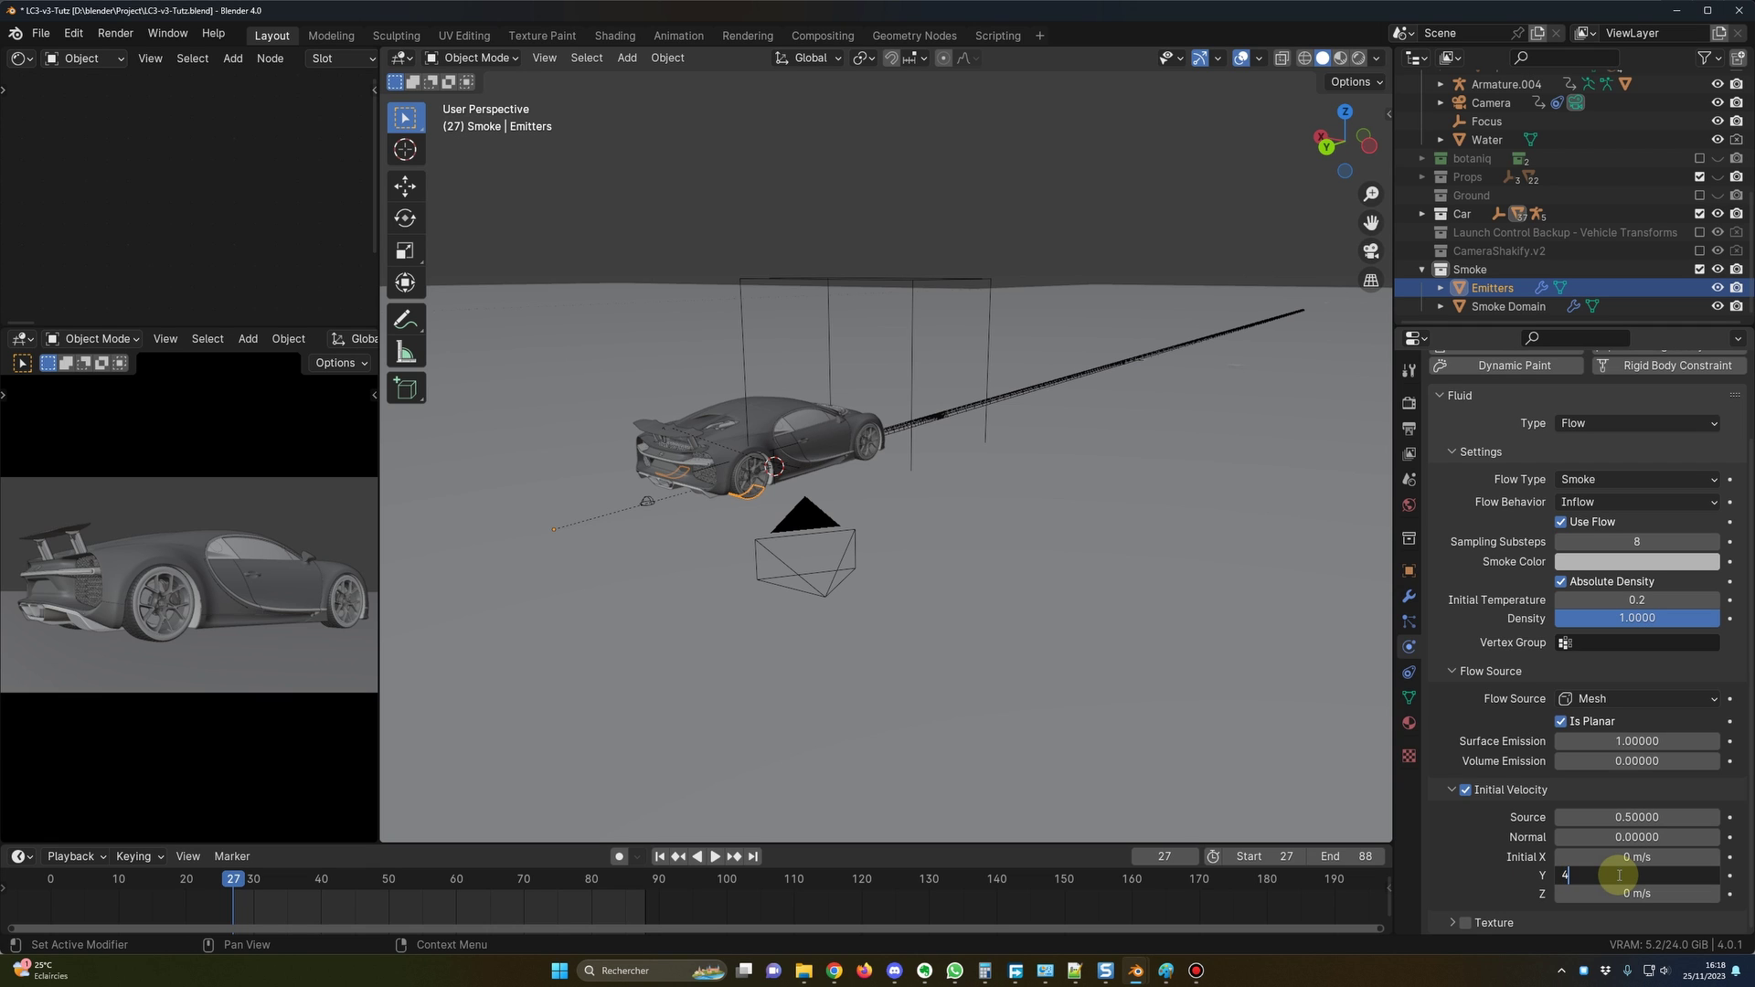
pyautogui.write('4')
pyautogui.press('Return')
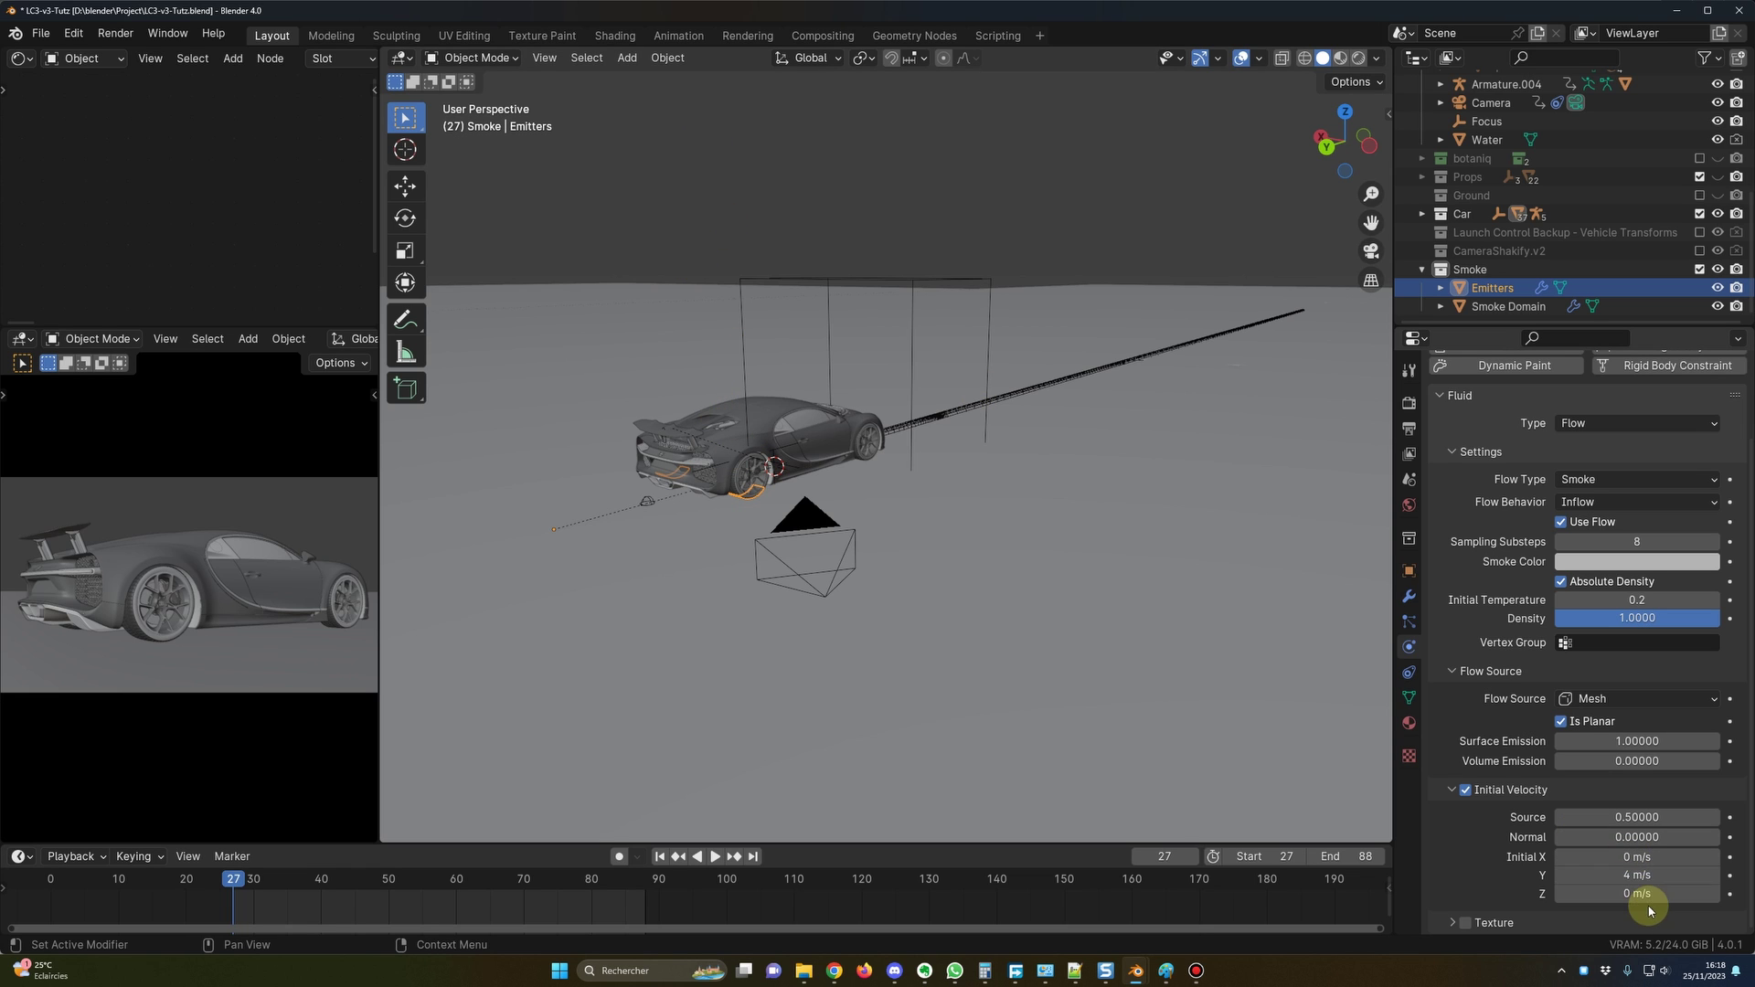
pyautogui.click(1593, 892)
pyautogui.write('-5')
pyautogui.press('Return')
# Select the smoke domain and set its Resolution Divisions to 64.
pyautogui.moveTo(1070, 612); pyautogui.dragTo(932, 563, button='middle')
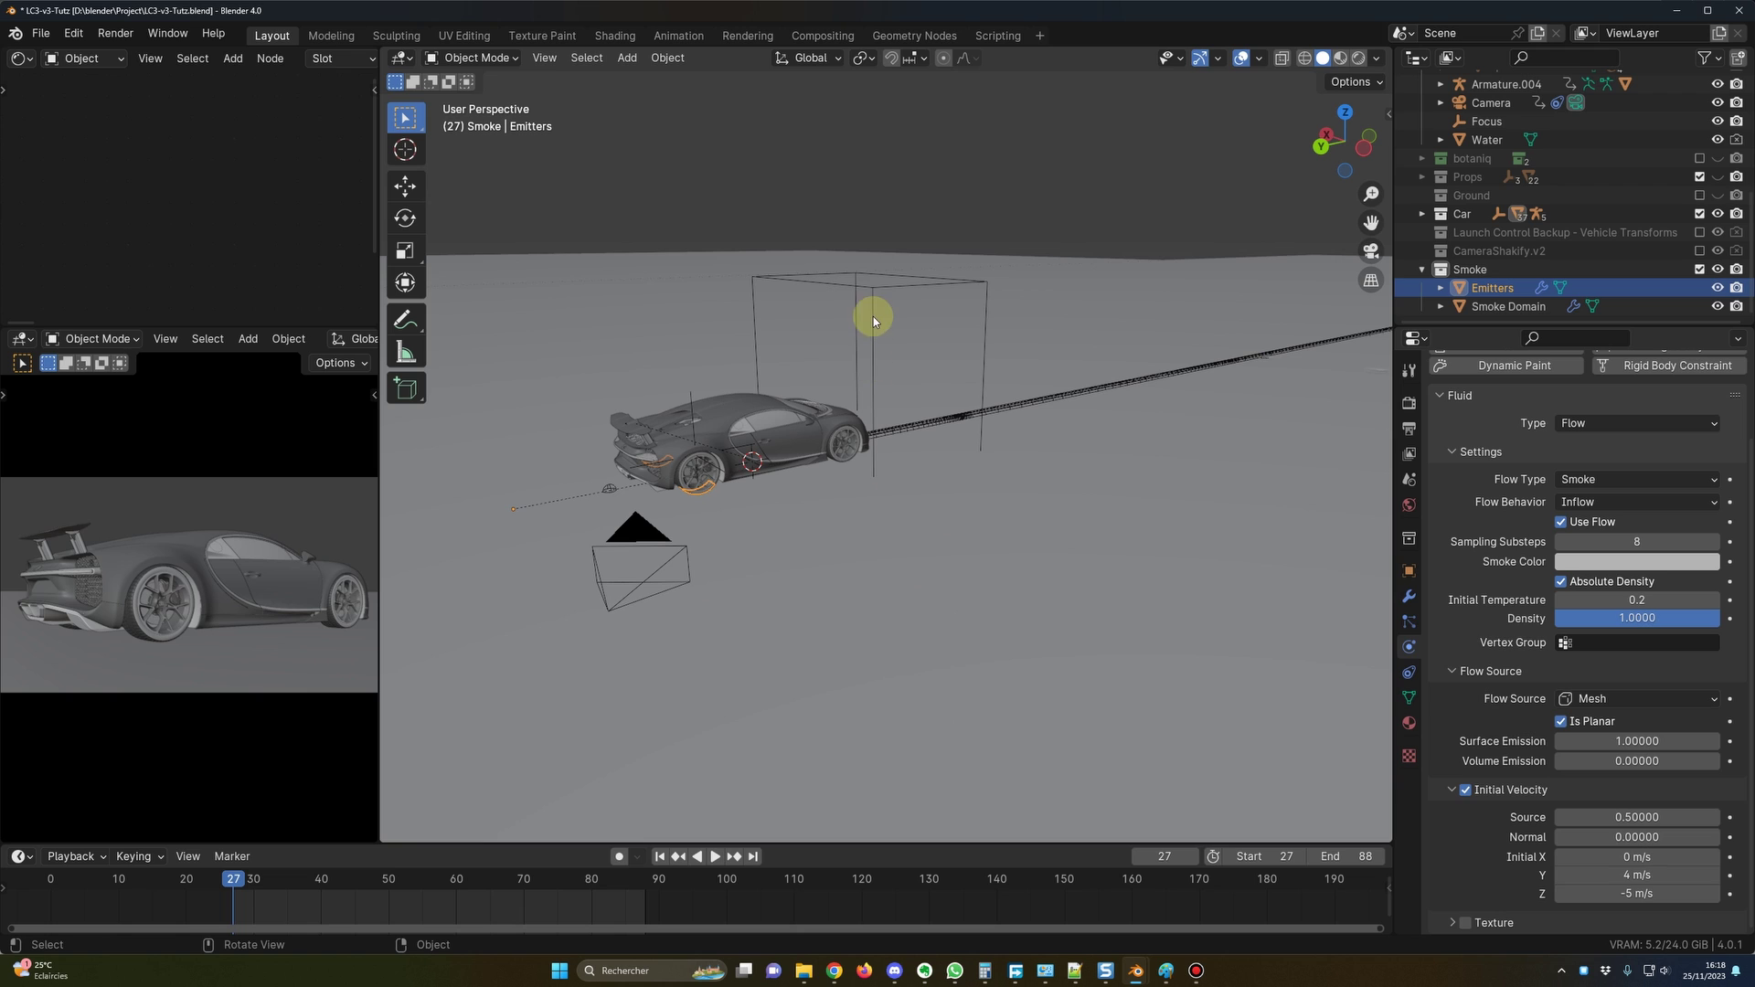
pyautogui.click(876, 287)
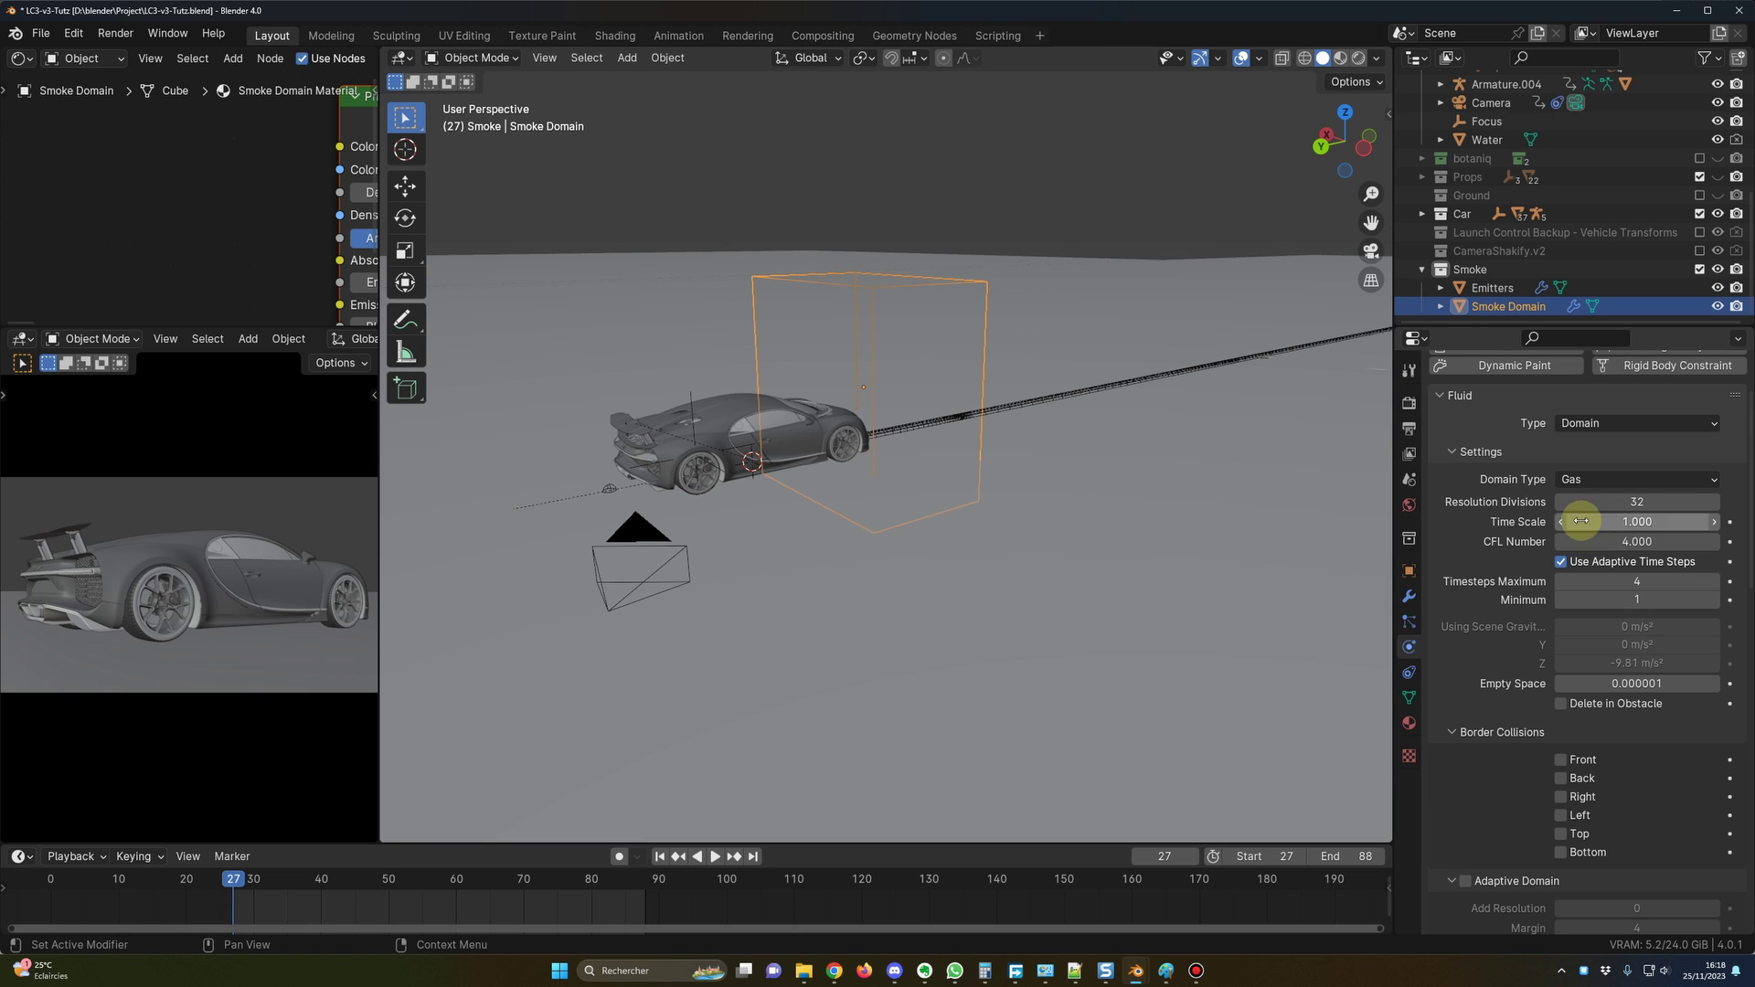
pyautogui.click(1609, 503)
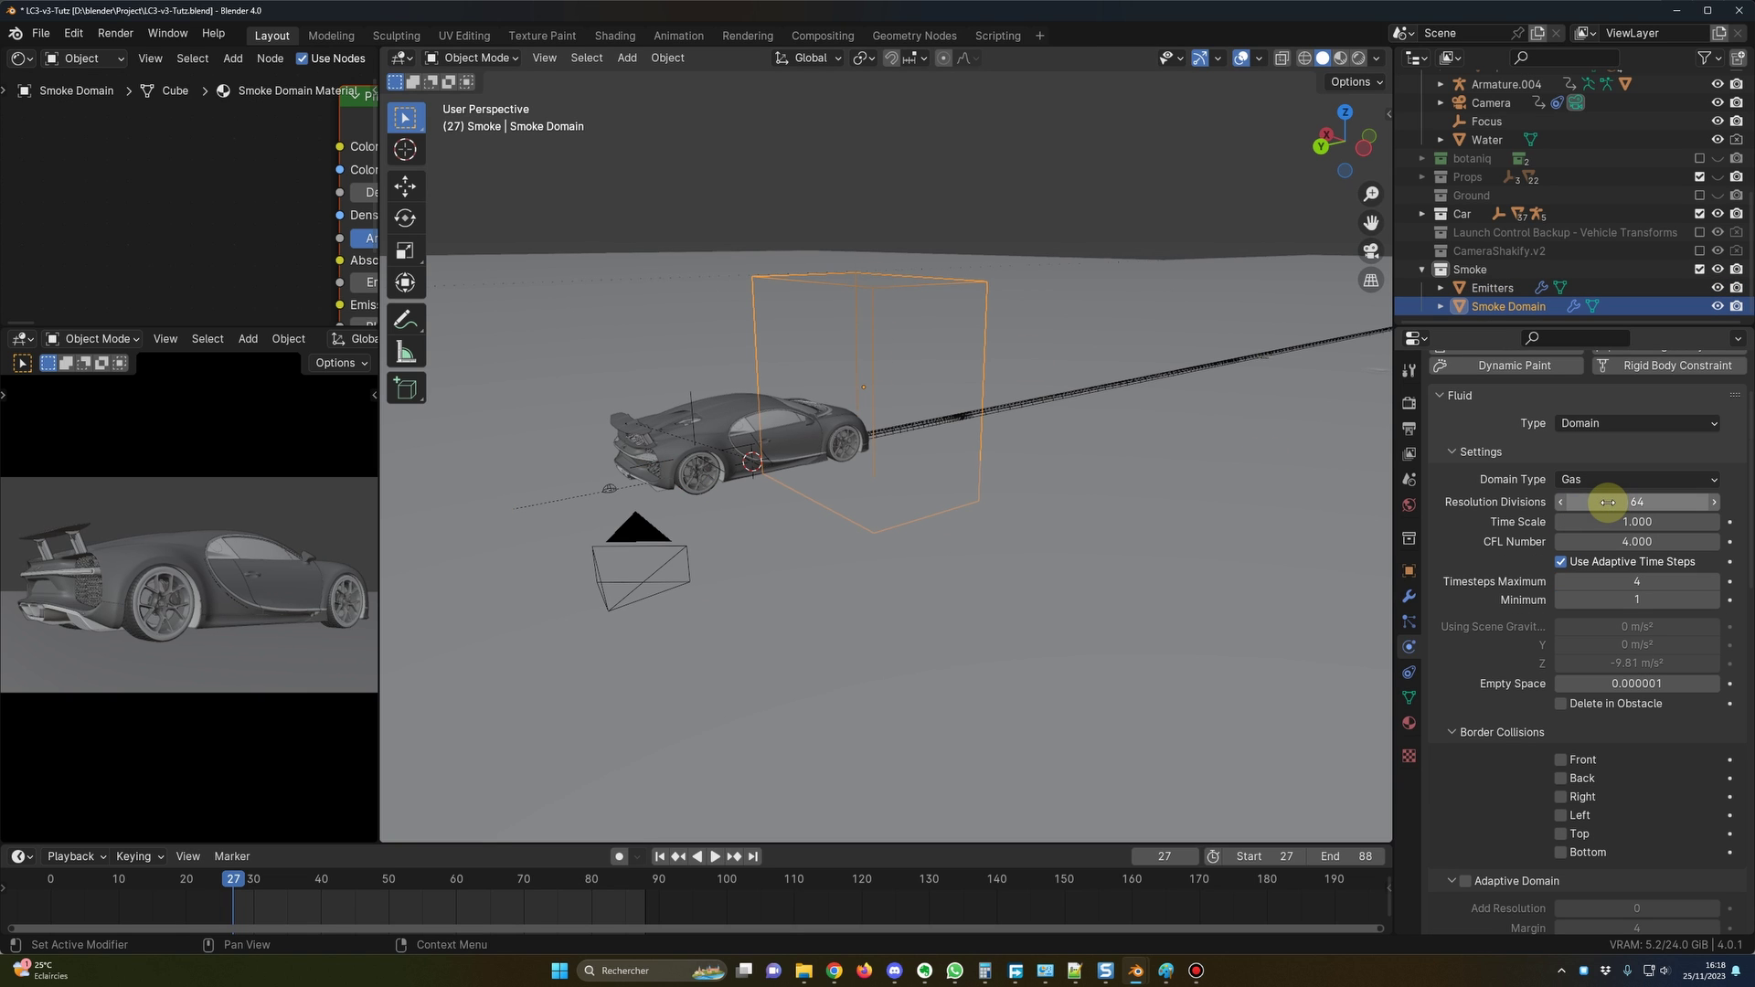
pyautogui.press('Return')
# Play the simulation from frame 27 to examine the smoke with the new emitter and domain settings, then stop playback.
pyautogui.click(662, 856)
pyautogui.click(715, 857)
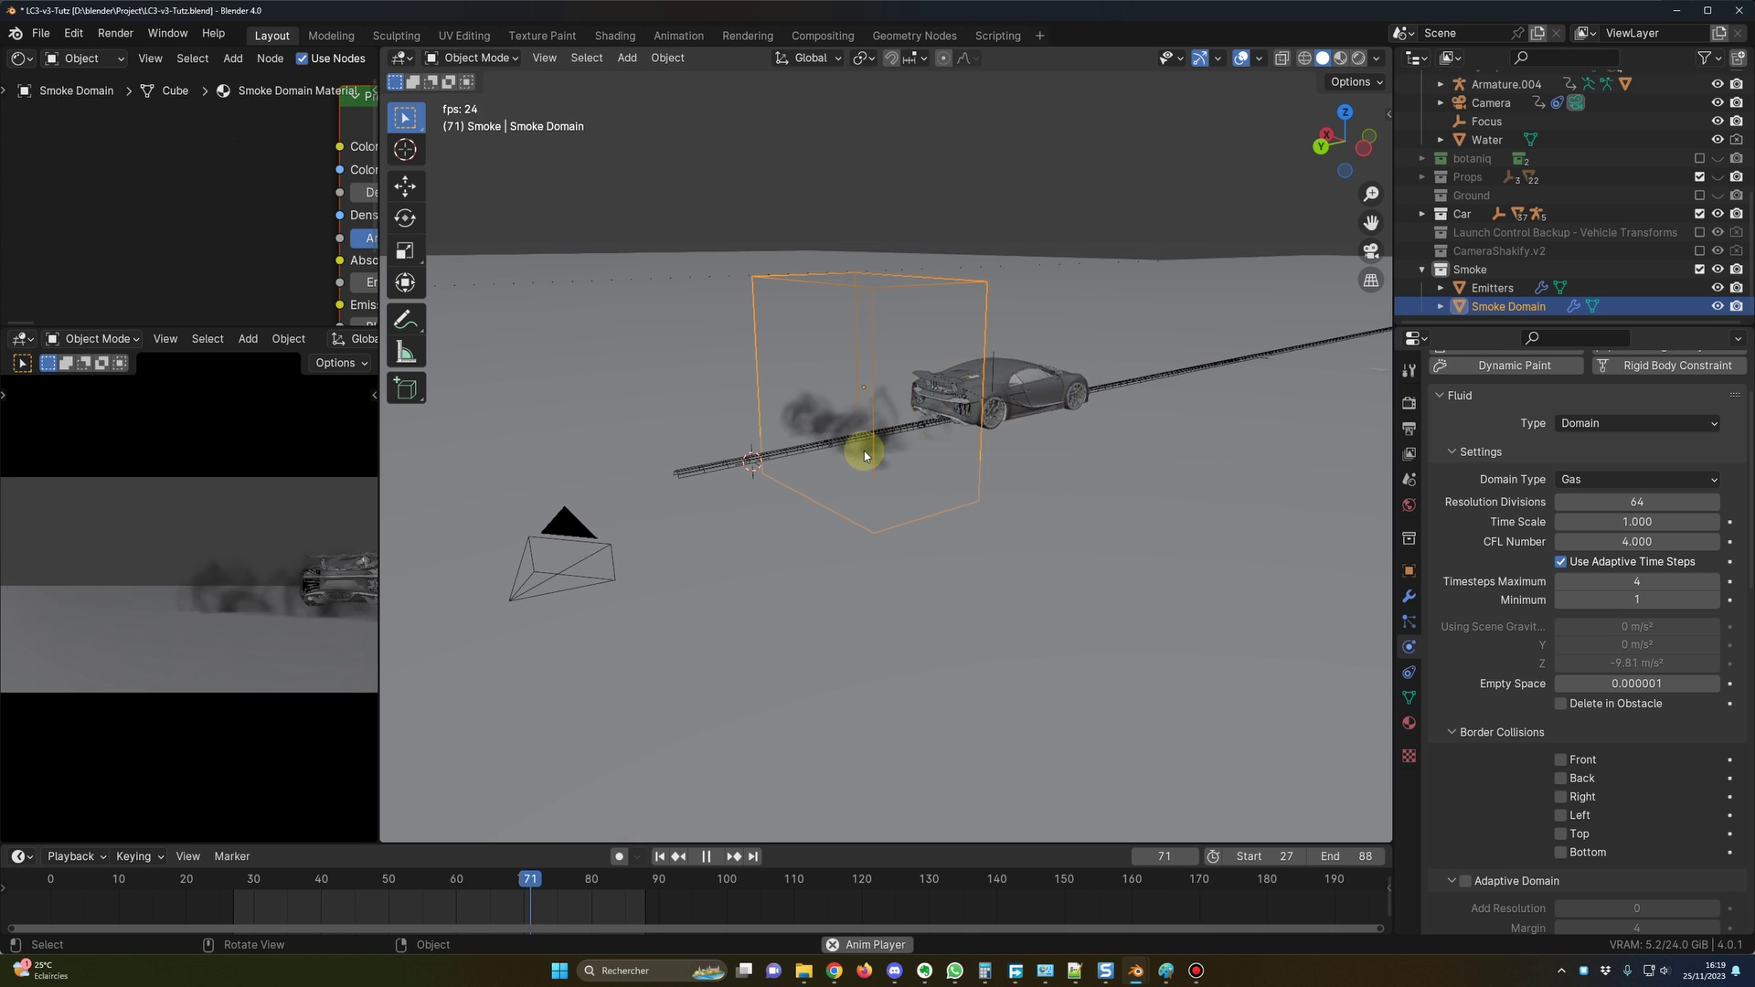
pyautogui.moveTo(872, 437); pyautogui.dragTo(1024, 663, button='middle')
pyautogui.press('space')
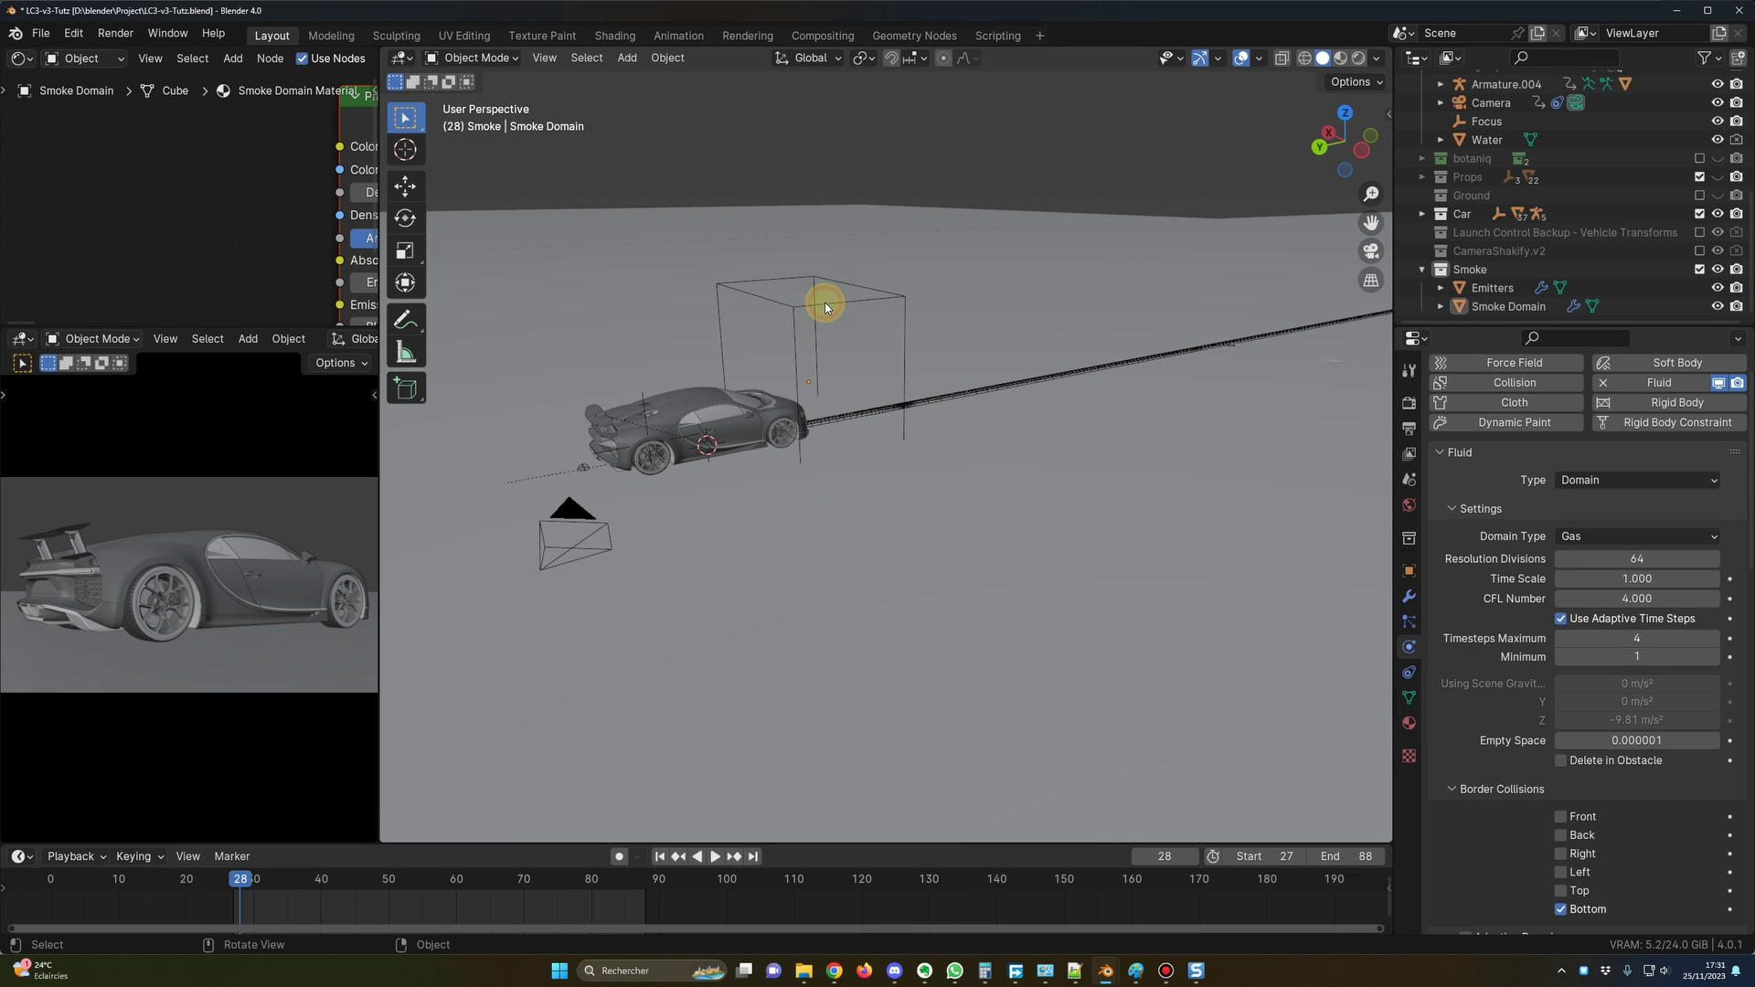
# Select the smoke domain and, in front view, raise it about 1 m along Z so its base lies just below ground level.
pyautogui.click(825, 306)
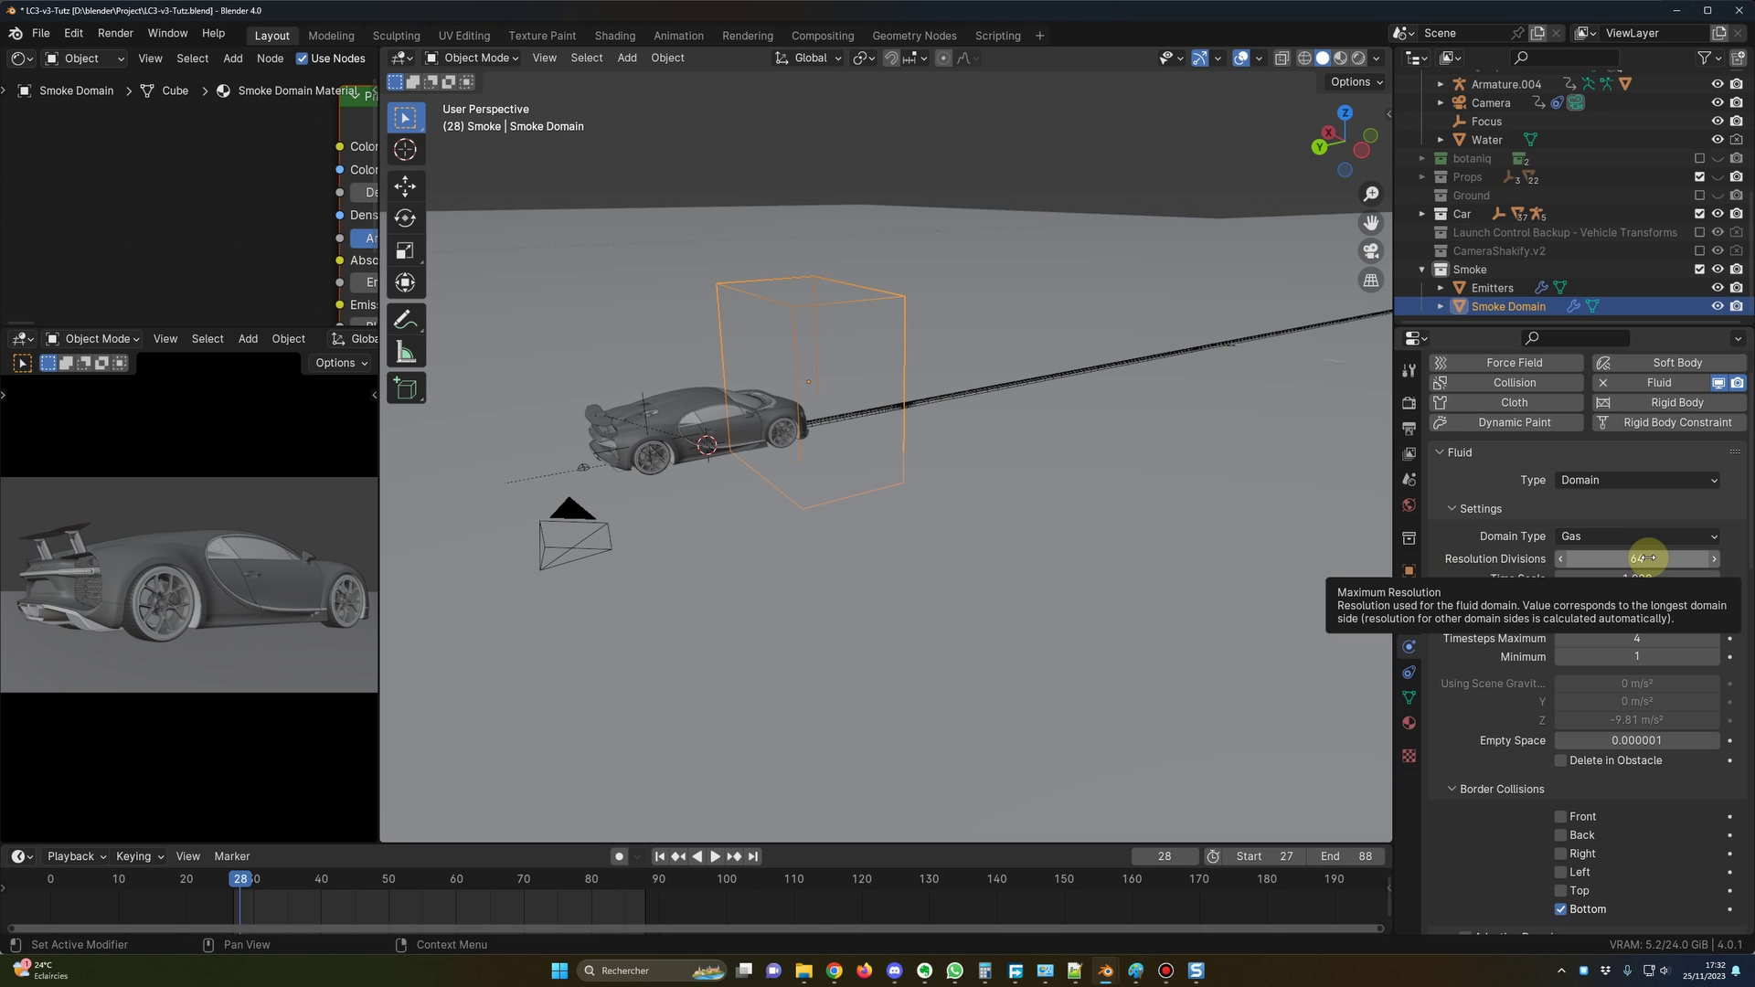
pyautogui.moveTo(957, 521); pyautogui.dragTo(848, 408, button='middle')
pyautogui.moveTo(990, 510)
pyautogui.mouseDown(button='middle')
pyautogui.moveTo(951, 505)
pyautogui.moveTo(972, 510)
pyautogui.moveTo(973, 484)
pyautogui.mouseUp(button='middle')
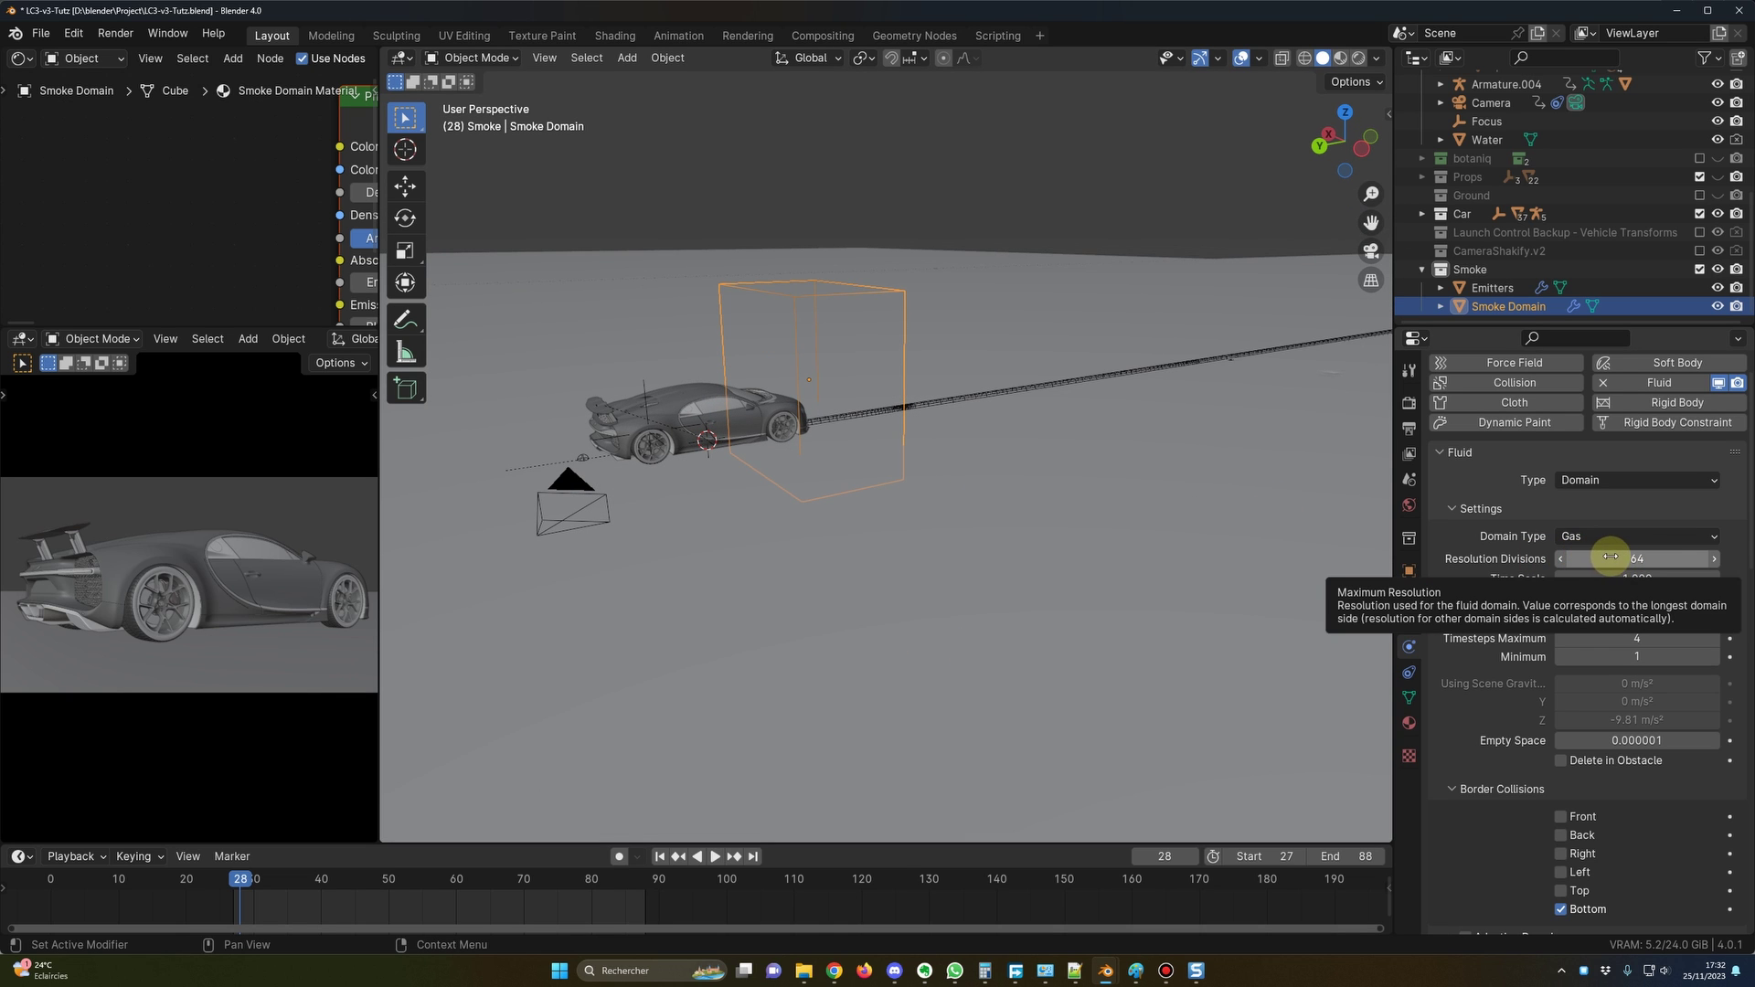
pyautogui.moveTo(1093, 505); pyautogui.dragTo(1124, 545, button='middle')
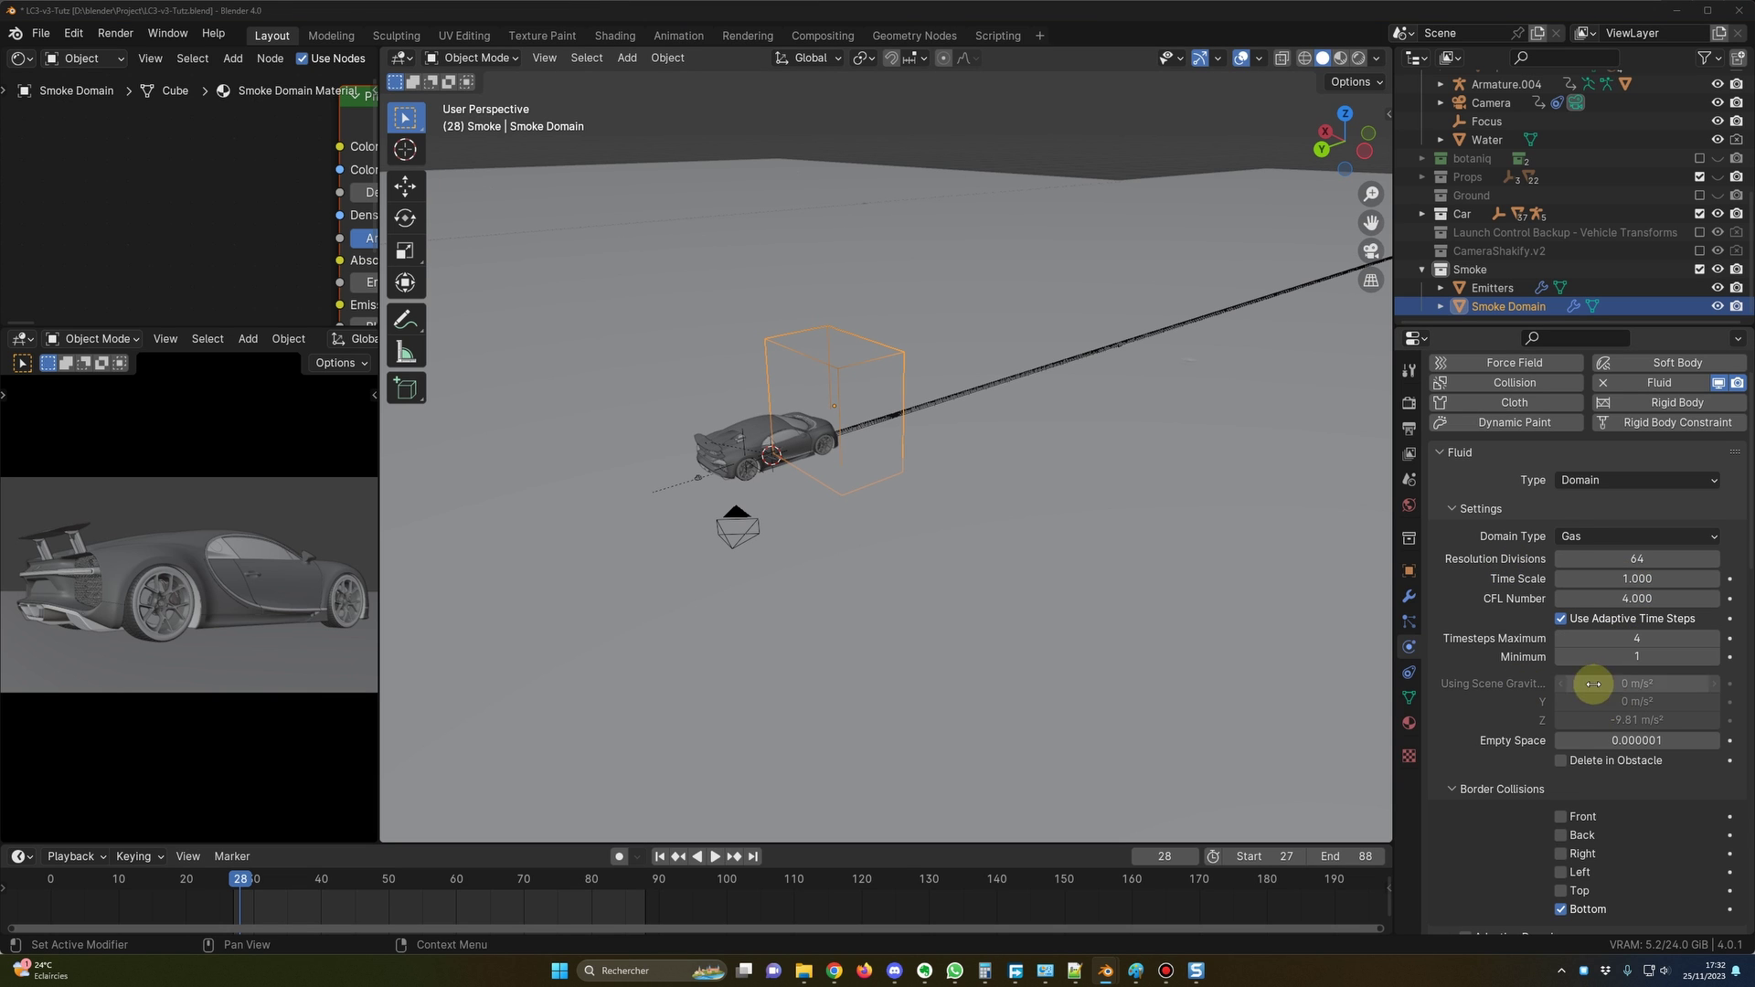
pyautogui.scroll(-3, 1592, 684)
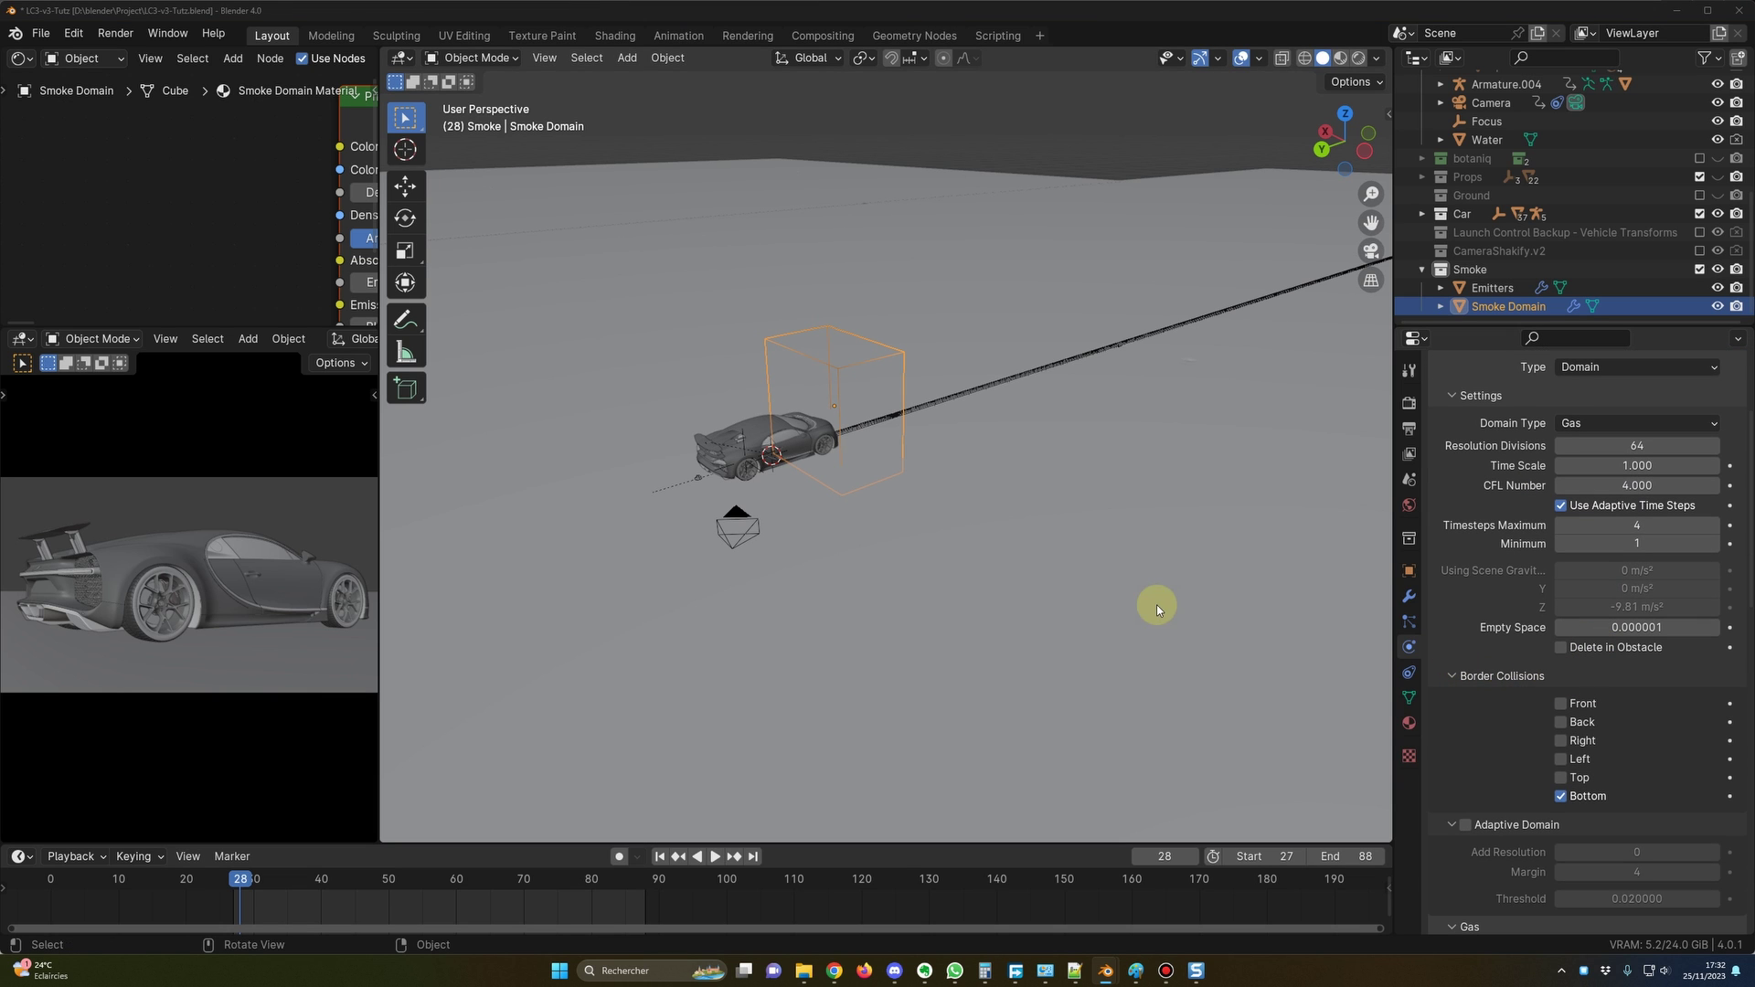
pyautogui.scroll(2, 1020, 557)
pyautogui.scroll(3, 1018, 560)
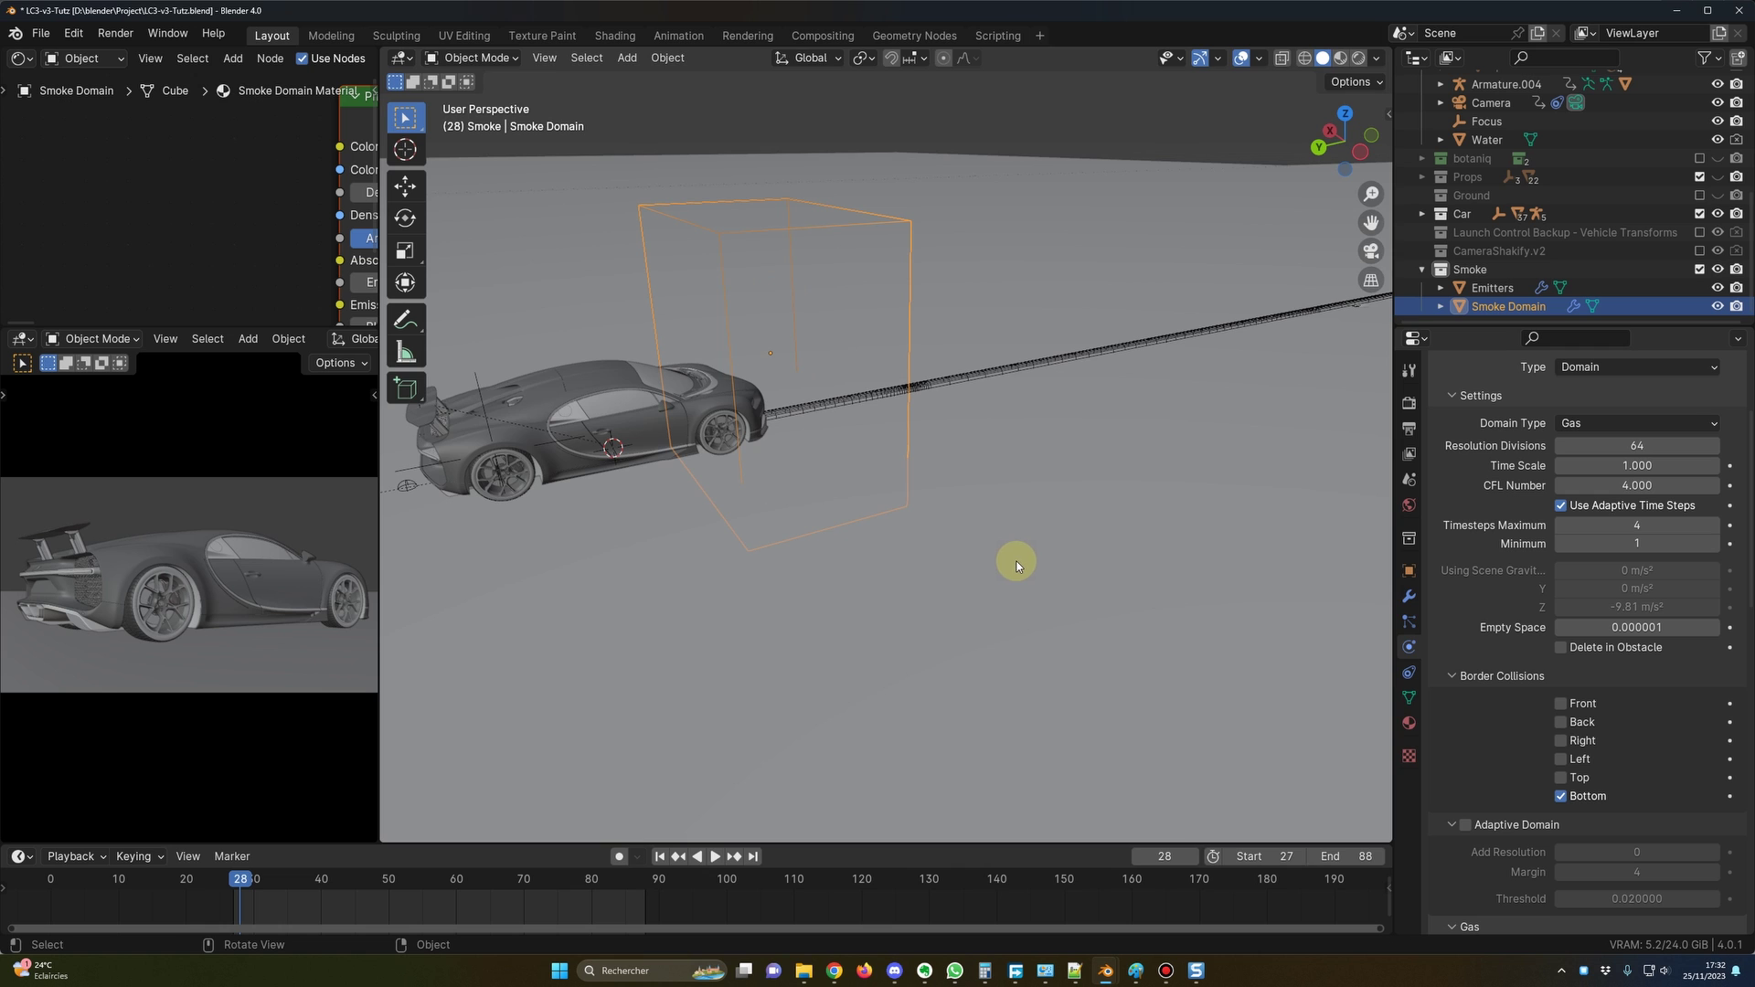
pyautogui.press('KP_1')
pyautogui.press('z')
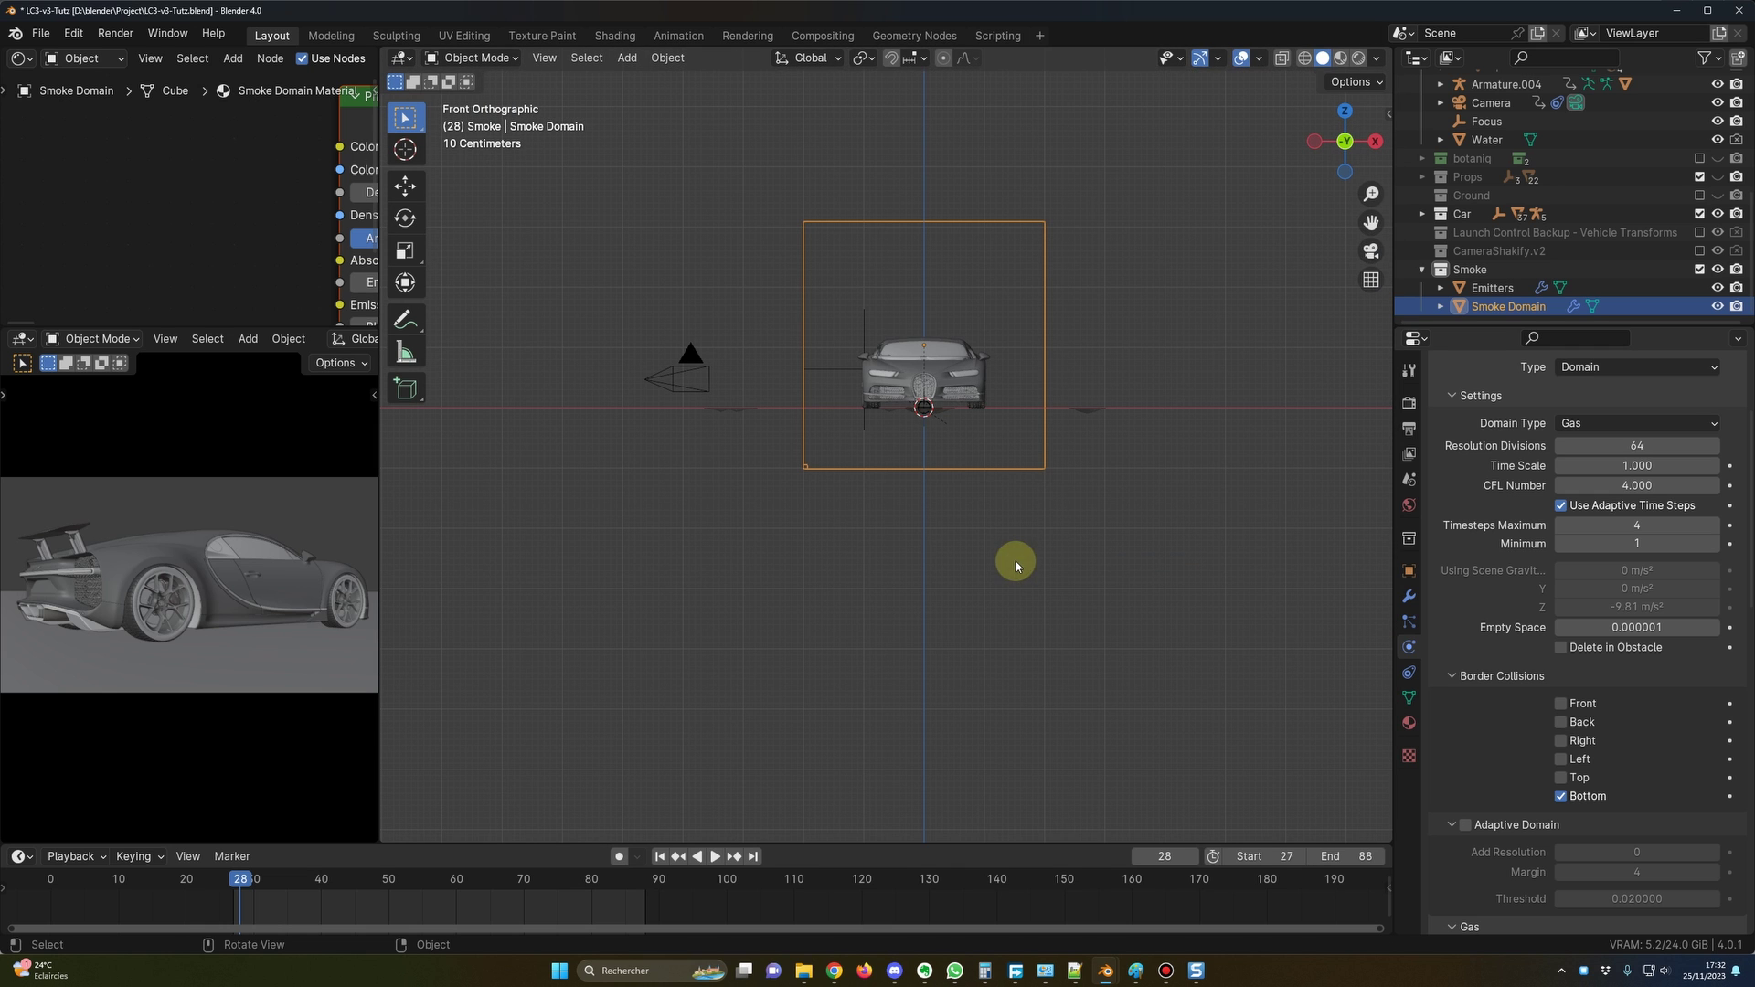
pyautogui.press('g')
pyautogui.press('z')
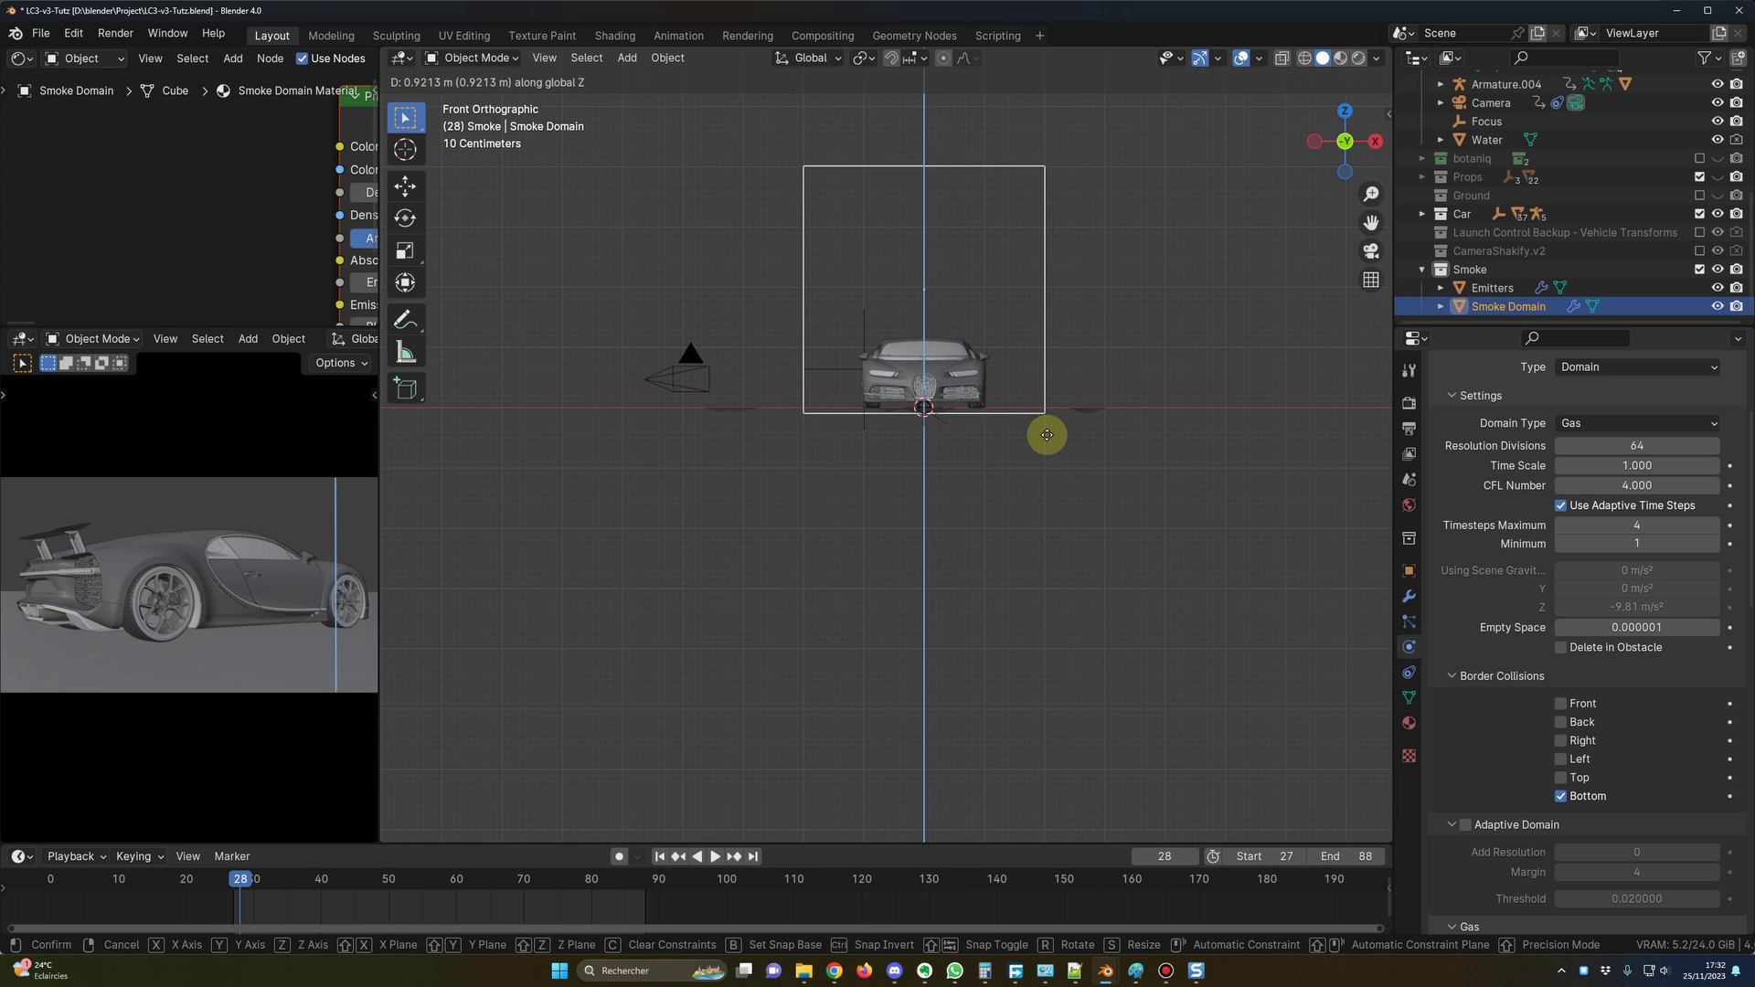
pyautogui.click(1047, 431)
pyautogui.moveTo(1048, 432); pyautogui.dragTo(1040, 512, button='middle')
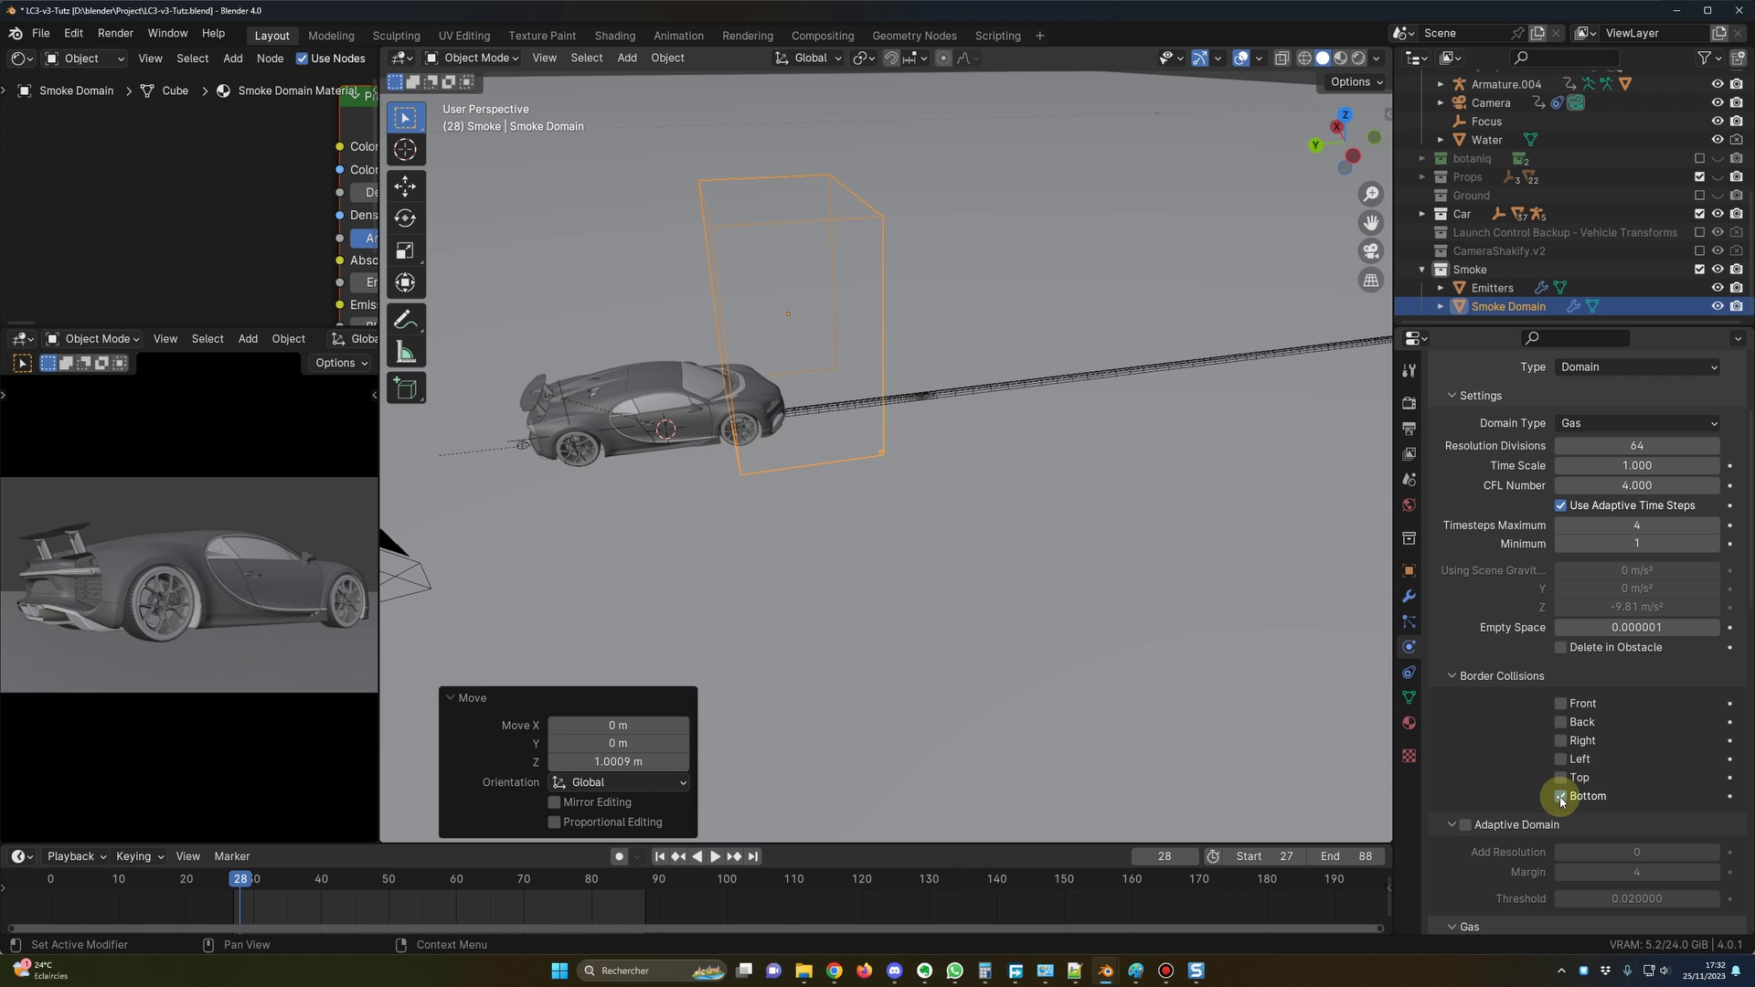
# Enable Adaptive Domain for the smoke domain.
pyautogui.scroll(-6, 1473, 725)
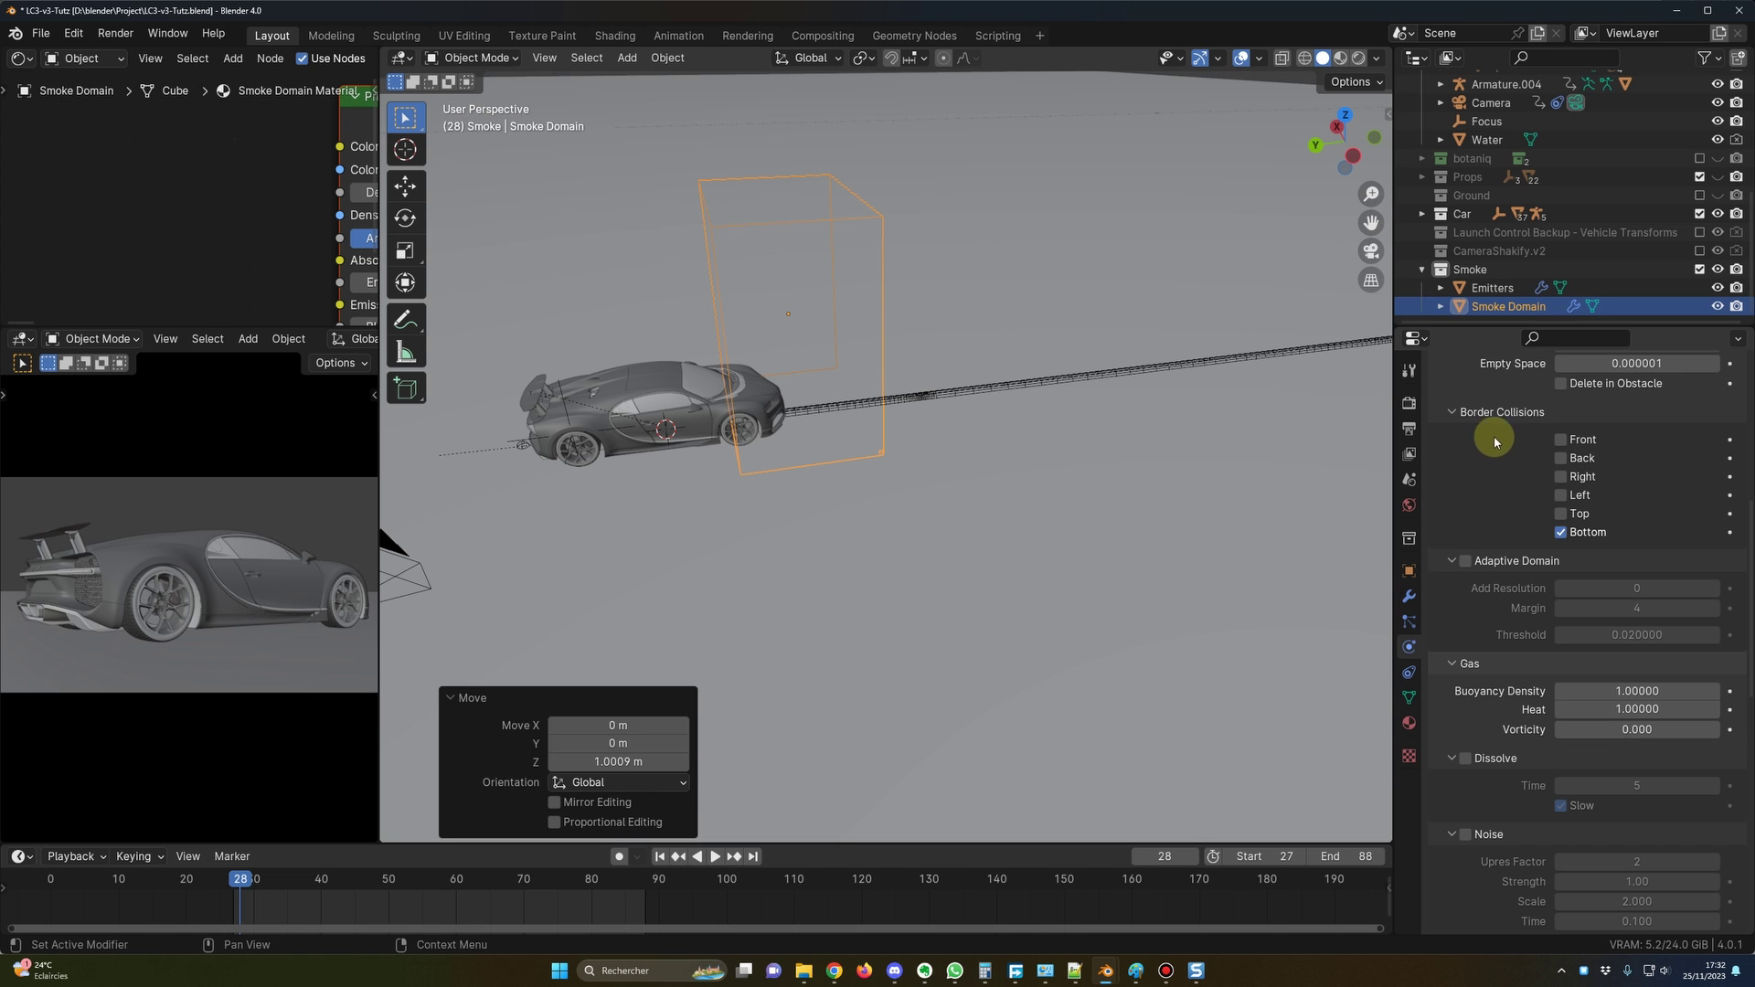
pyautogui.click(1467, 562)
pyautogui.moveTo(1280, 539); pyautogui.dragTo(945, 552, button='middle')
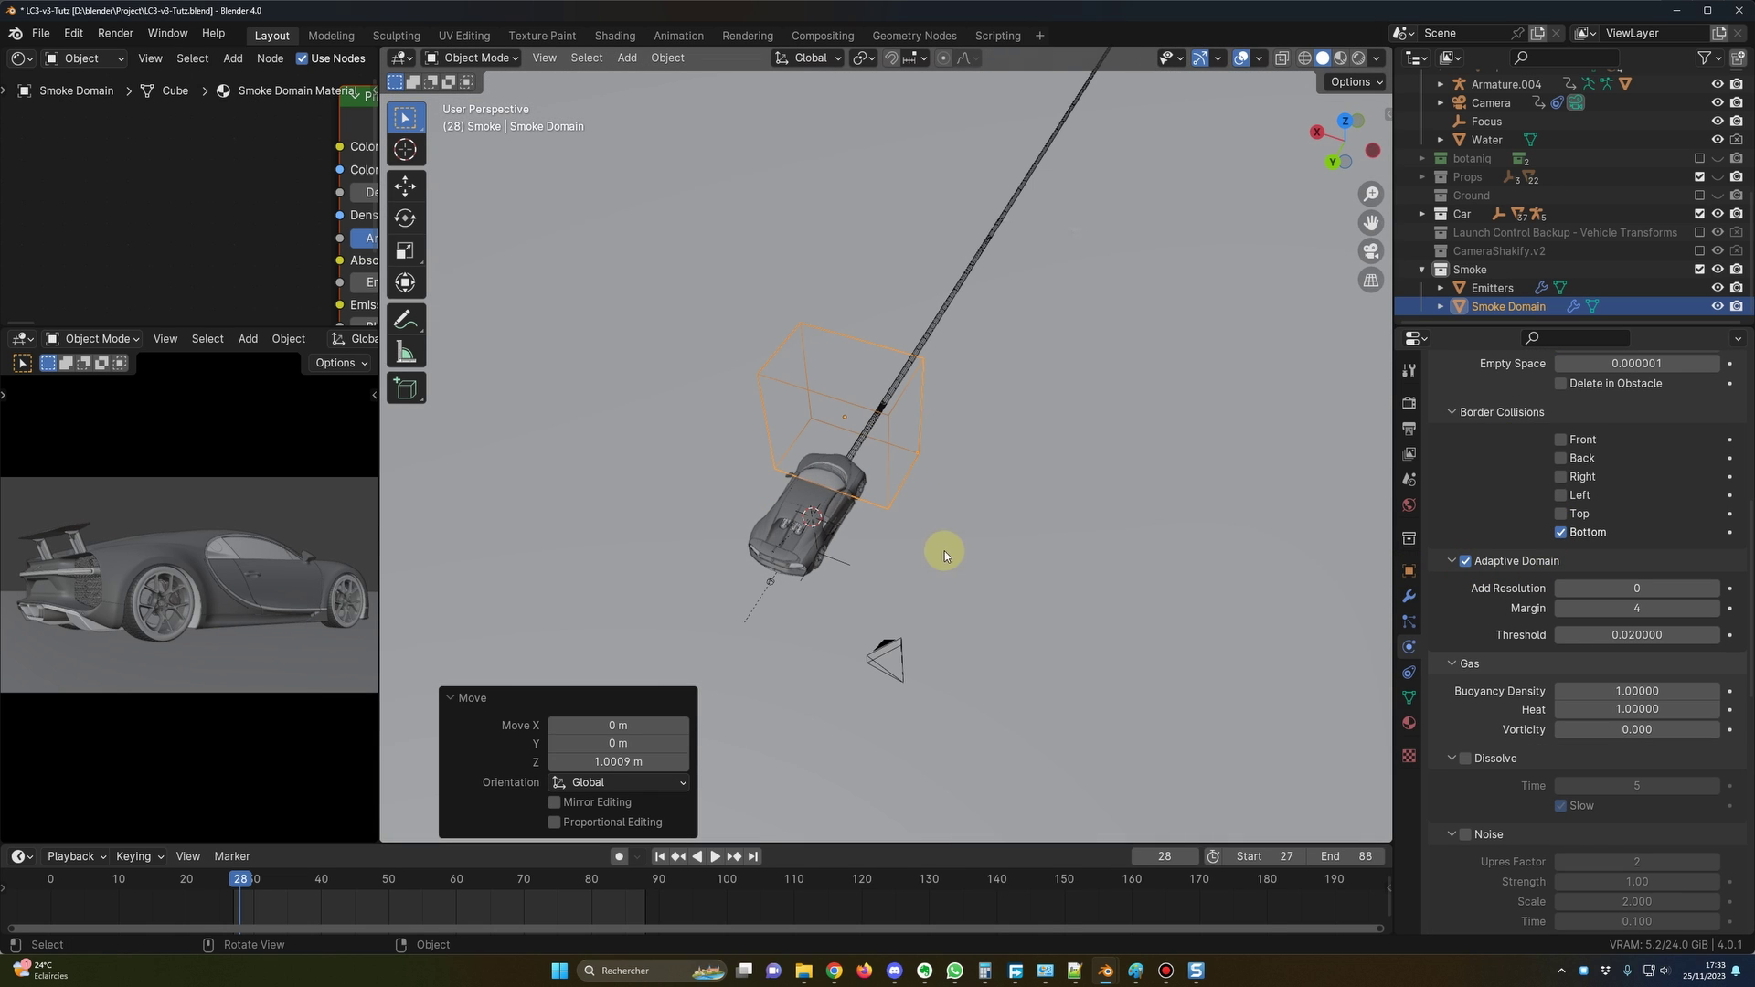
# Set the smoke domain's dimensions to 26 m along Y and 4.69 m along Z.
pyautogui.click(451, 699)
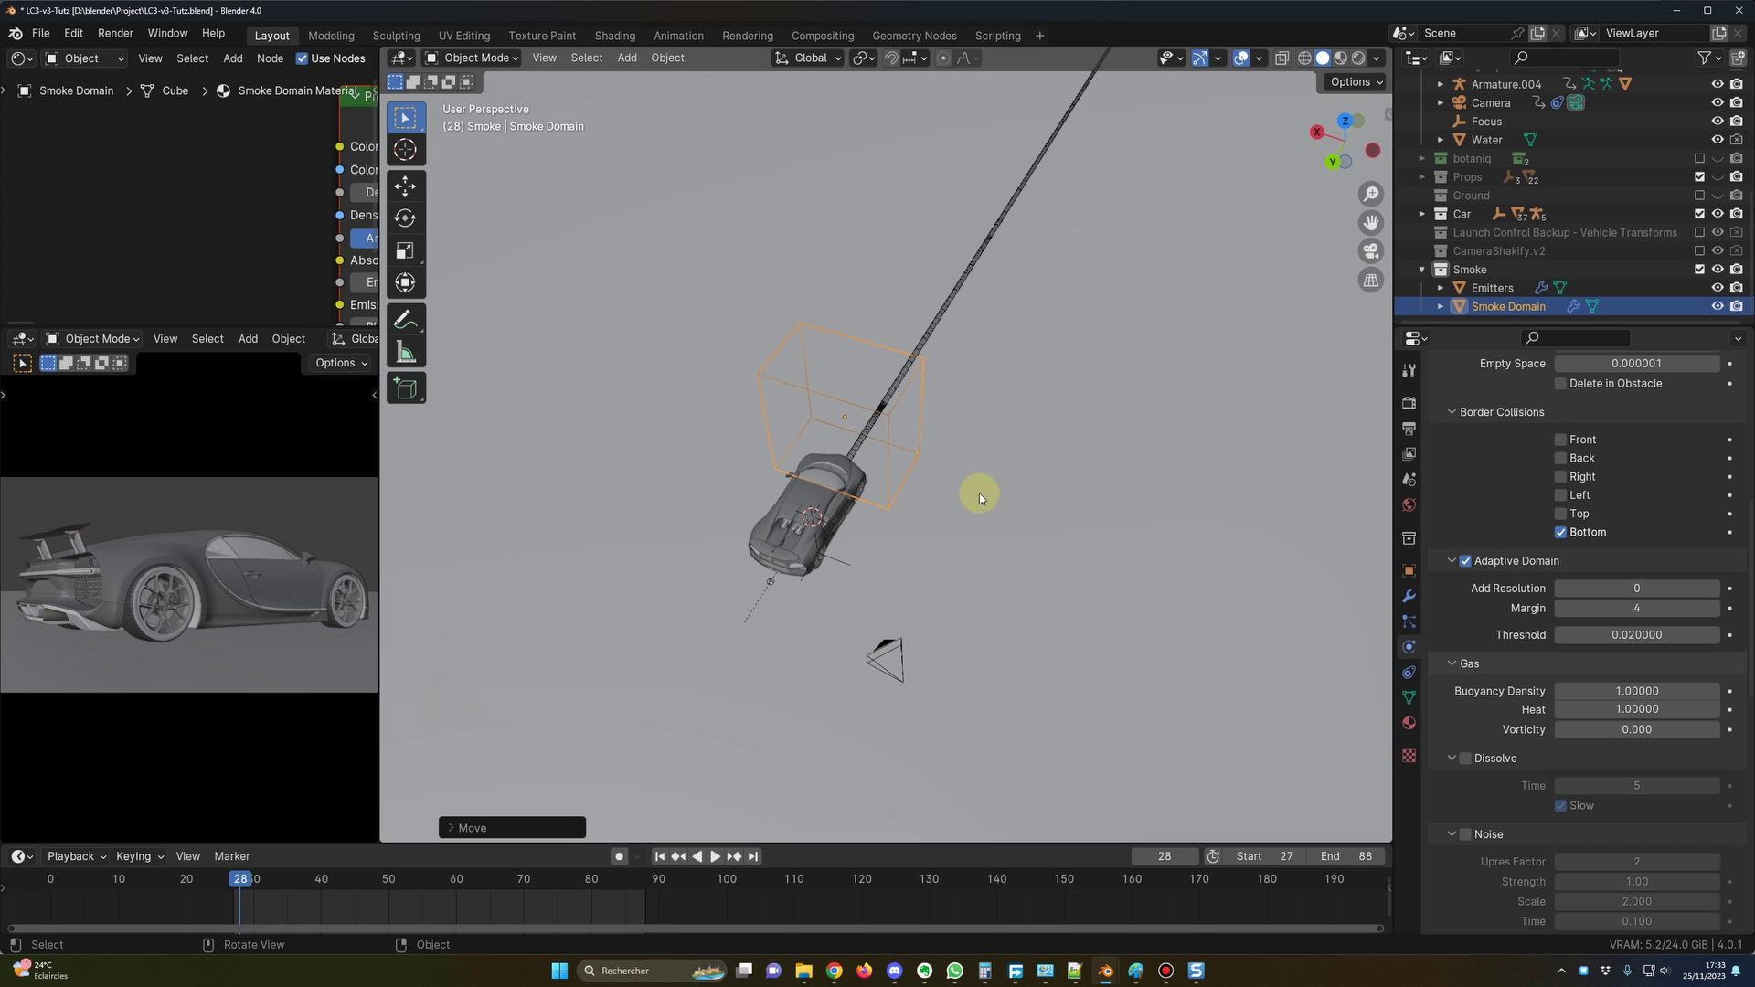
pyautogui.click(1387, 114)
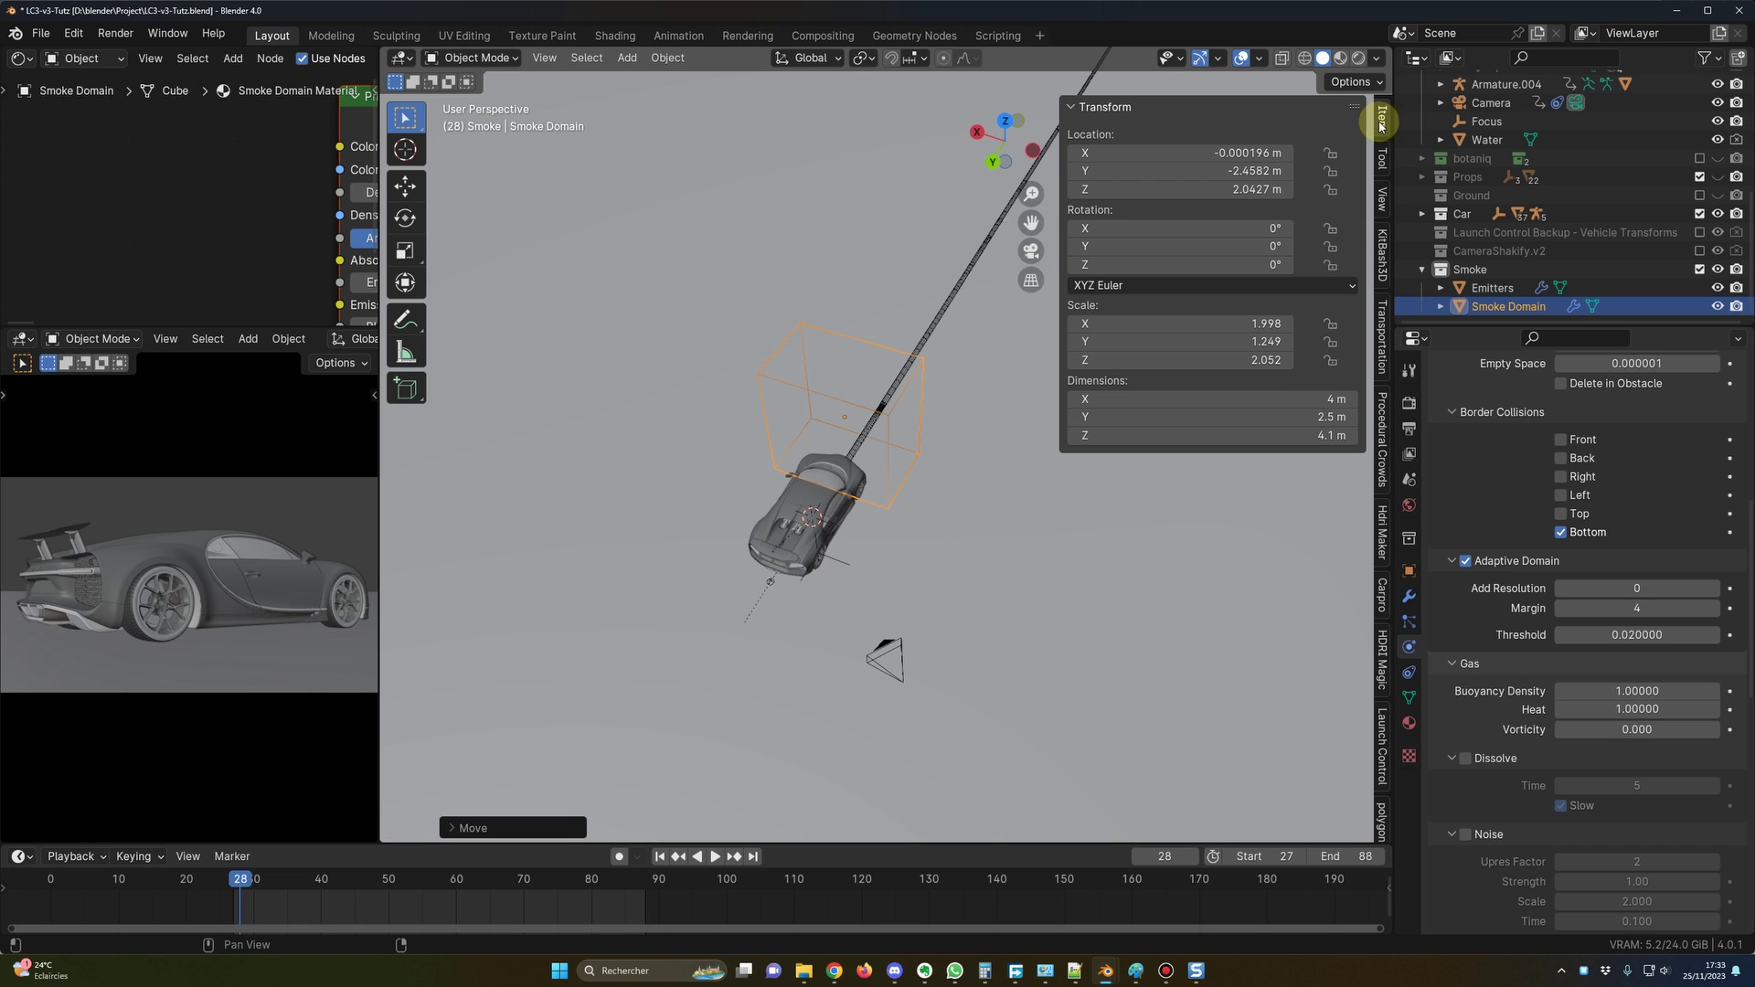
pyautogui.click(1252, 416)
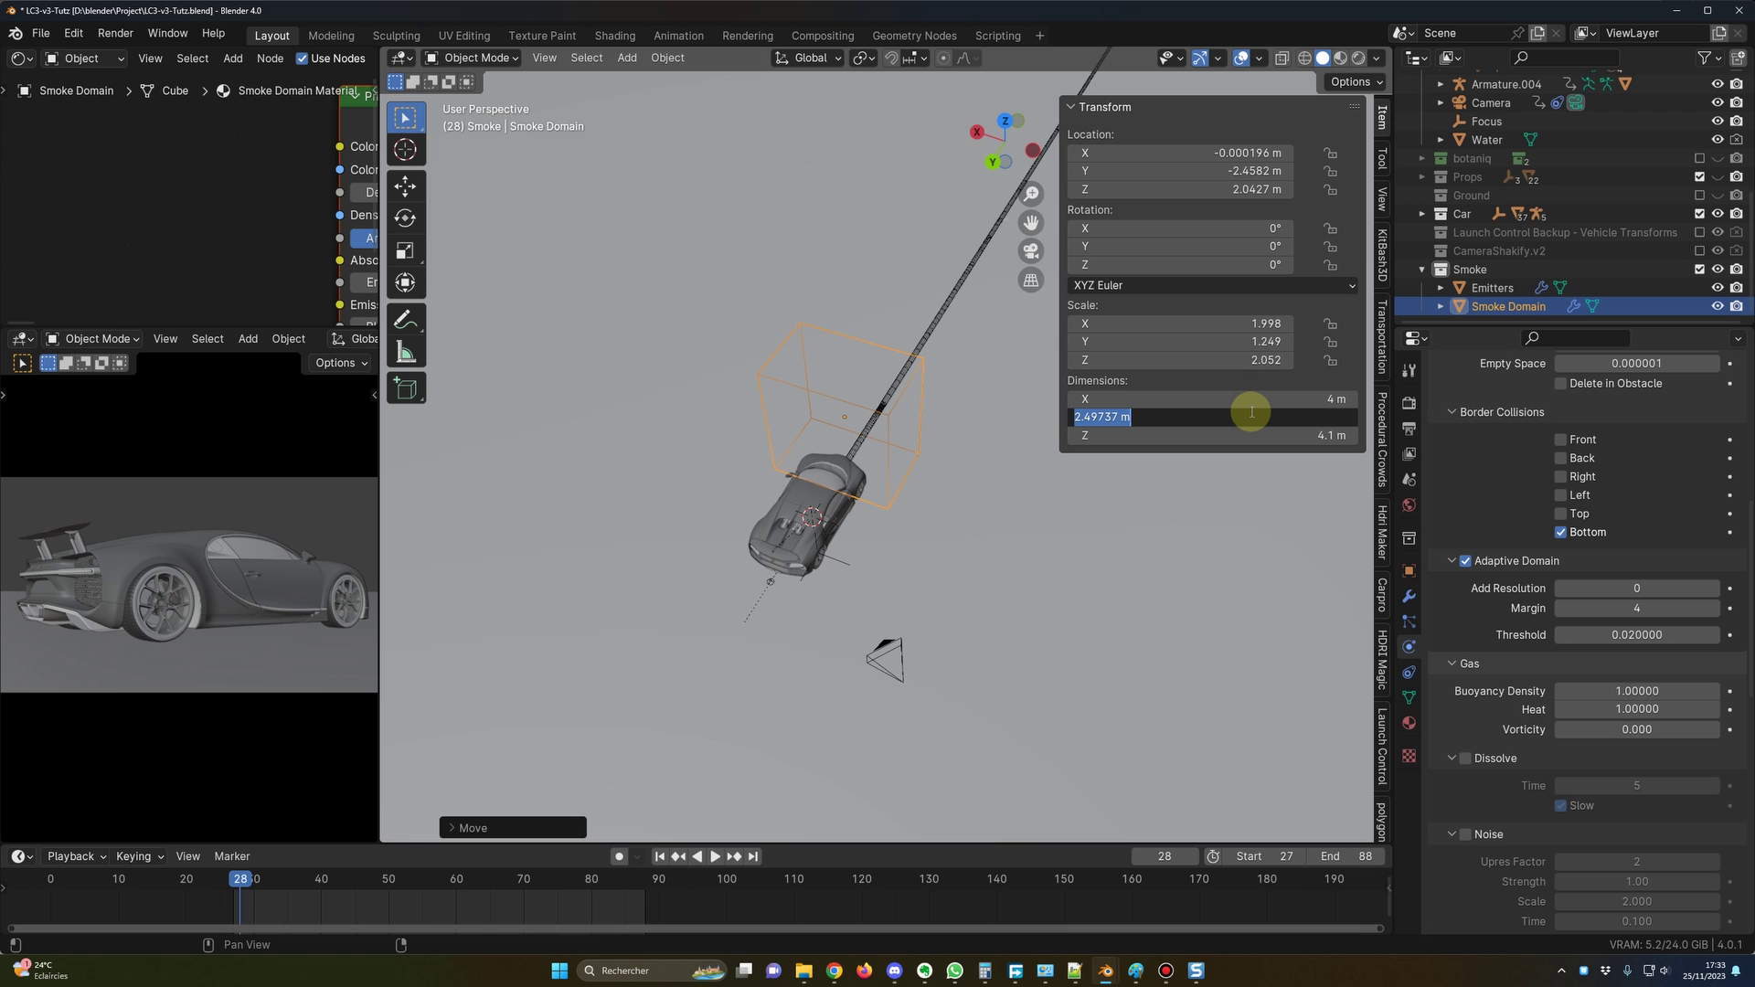
pyautogui.press('Return')
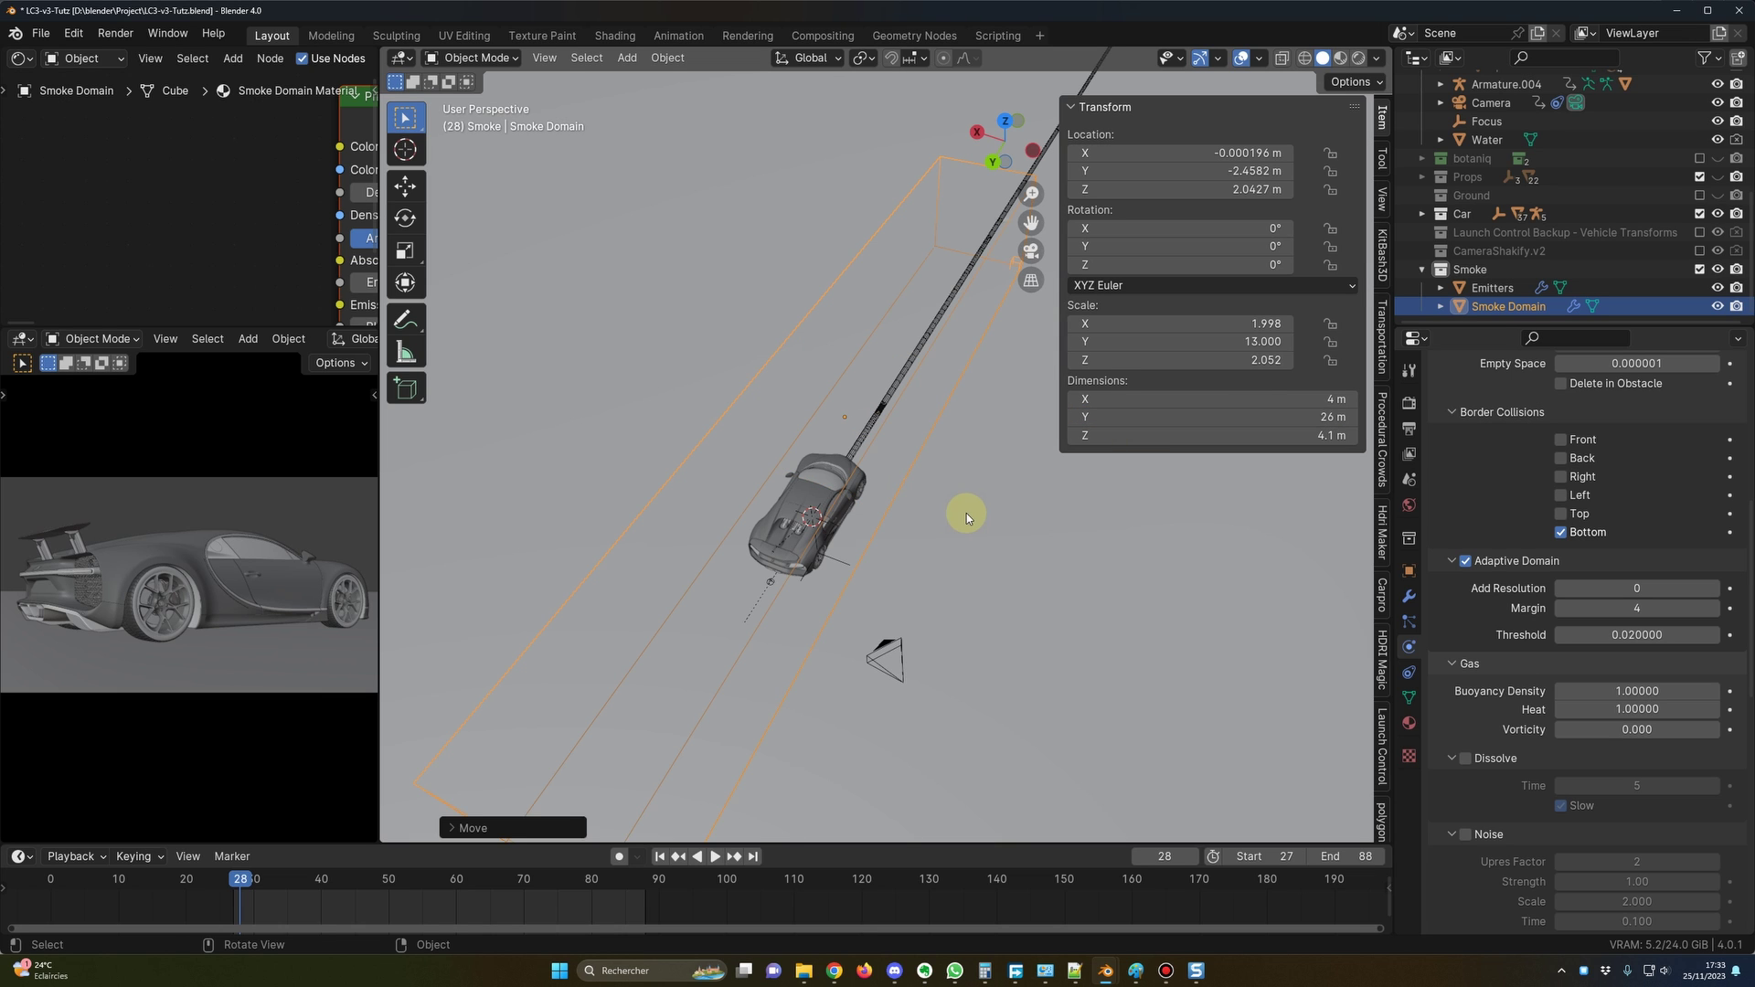
pyautogui.click(1216, 436)
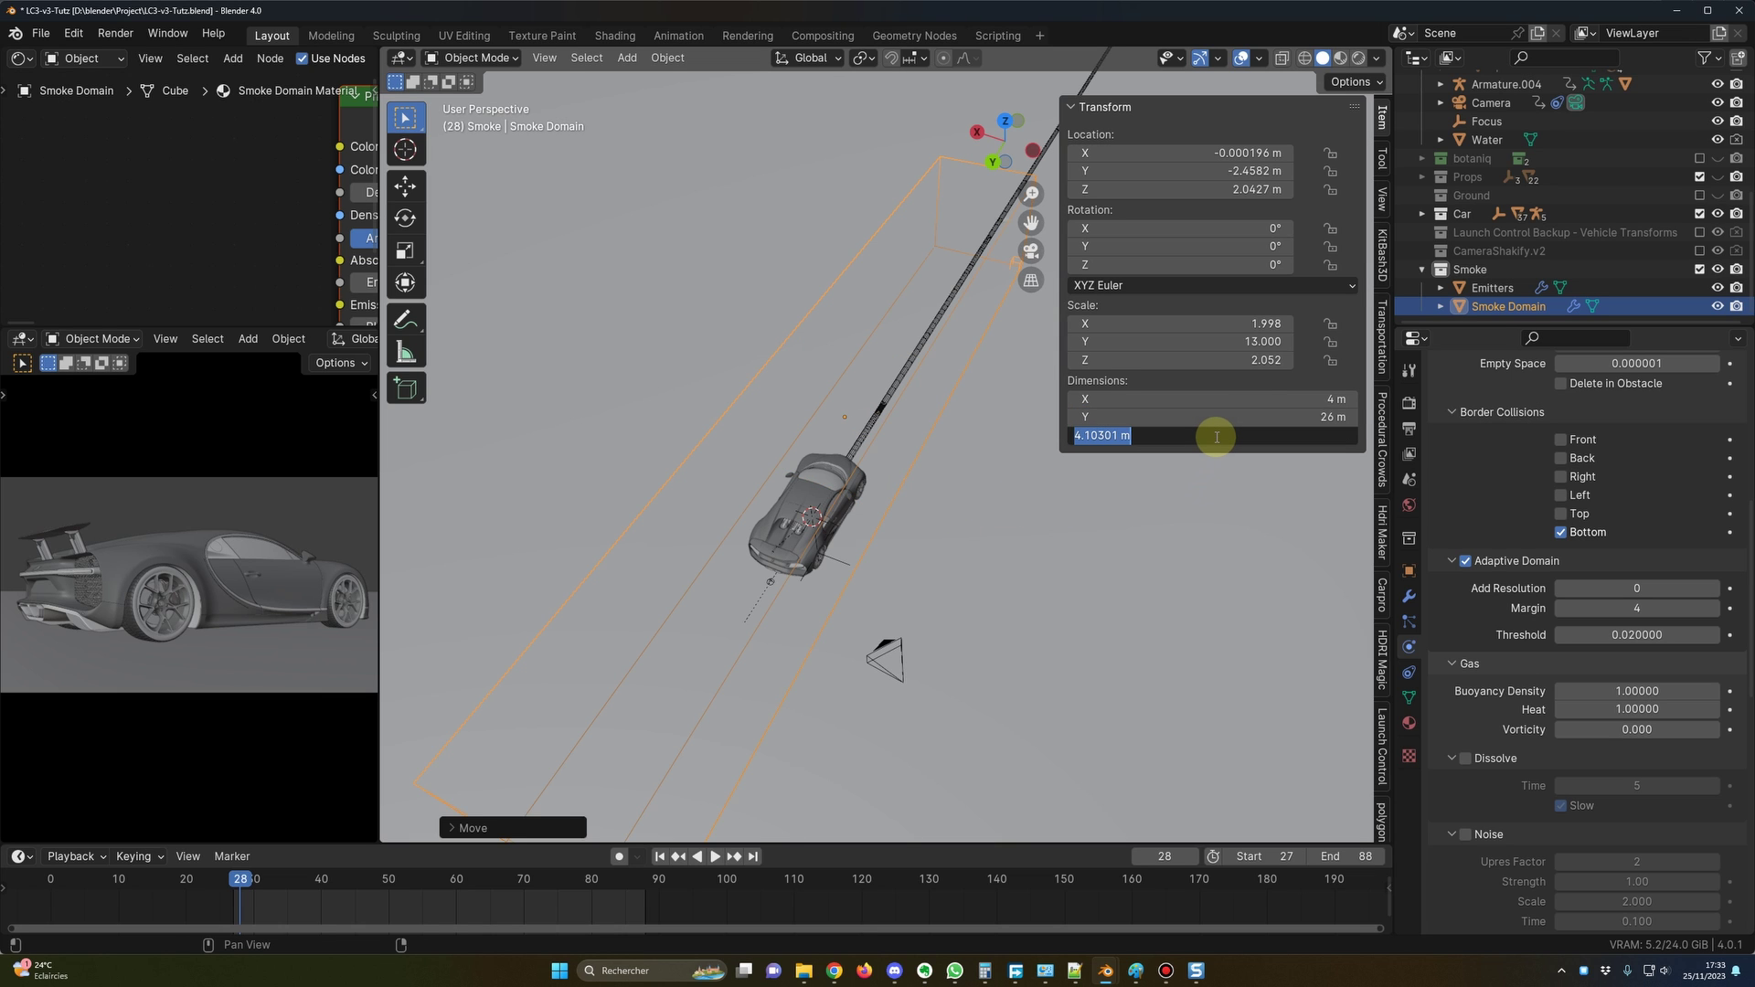
pyautogui.write('4.69')
pyautogui.press('Return')
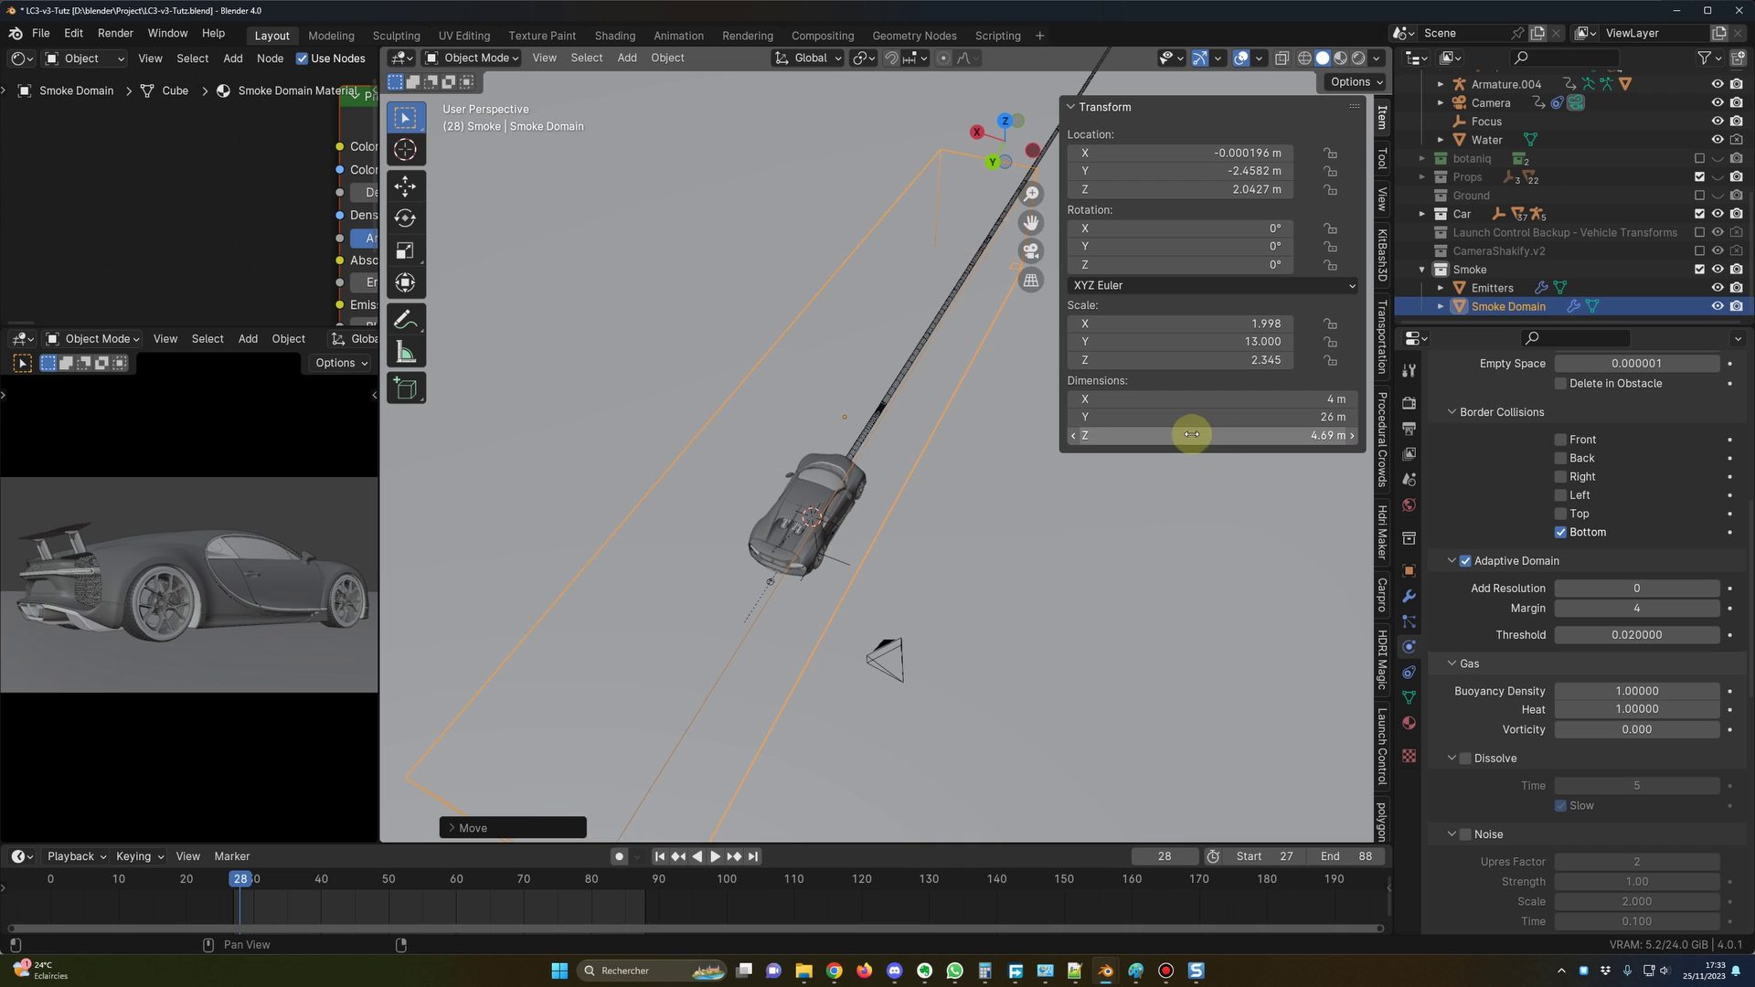
# Move the enlarged smoke domain about 3.5 m in the negative Y direction, keeping the whole car inside it.
pyautogui.scroll(-4, 946, 498)
pyautogui.scroll(1, 945, 499)
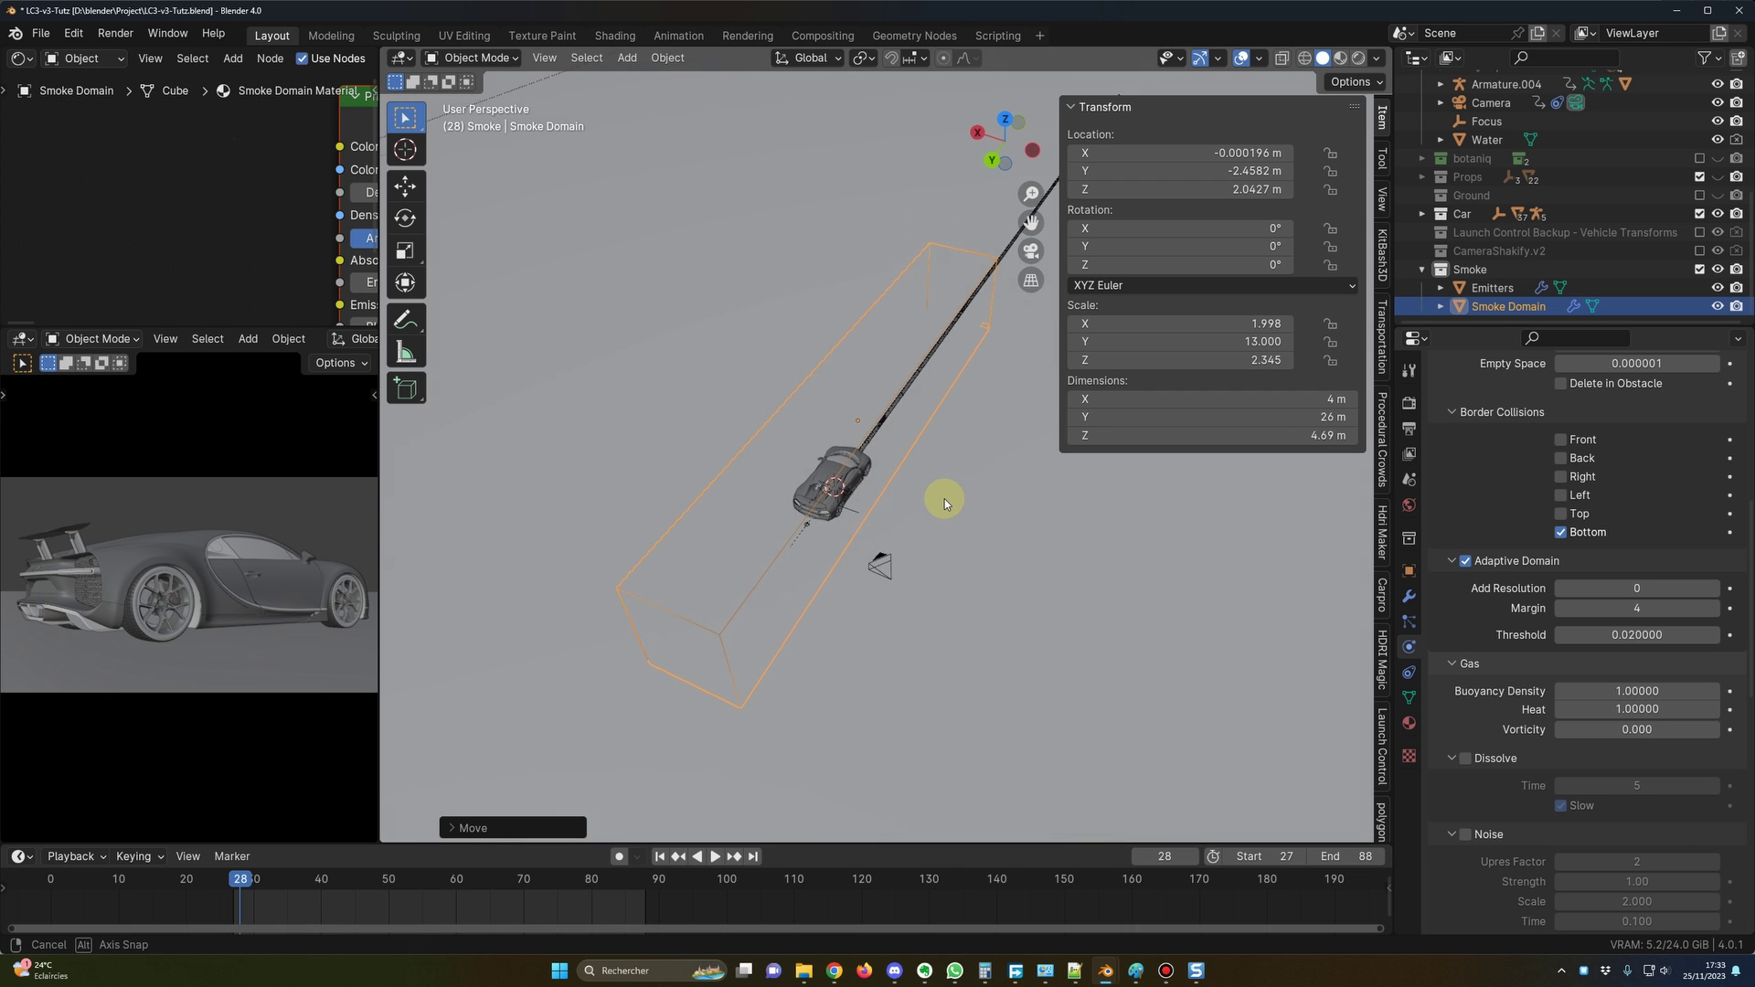
pyautogui.press('g')
pyautogui.press('y')
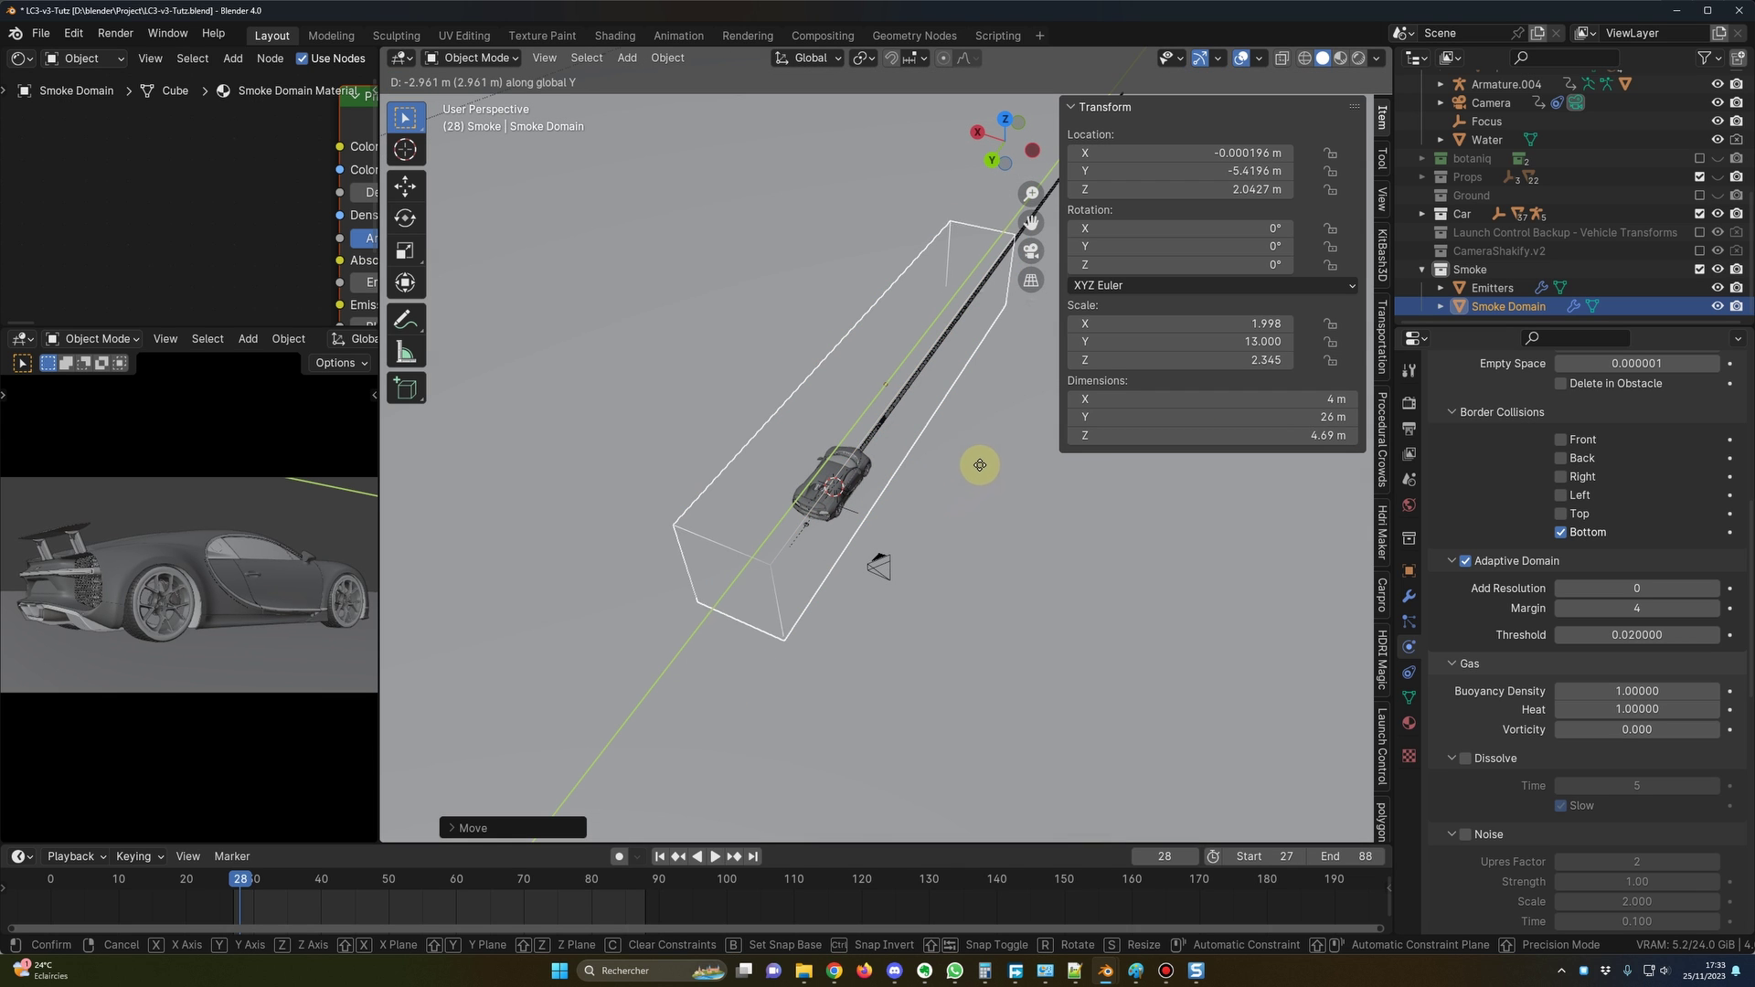
pyautogui.click(984, 466)
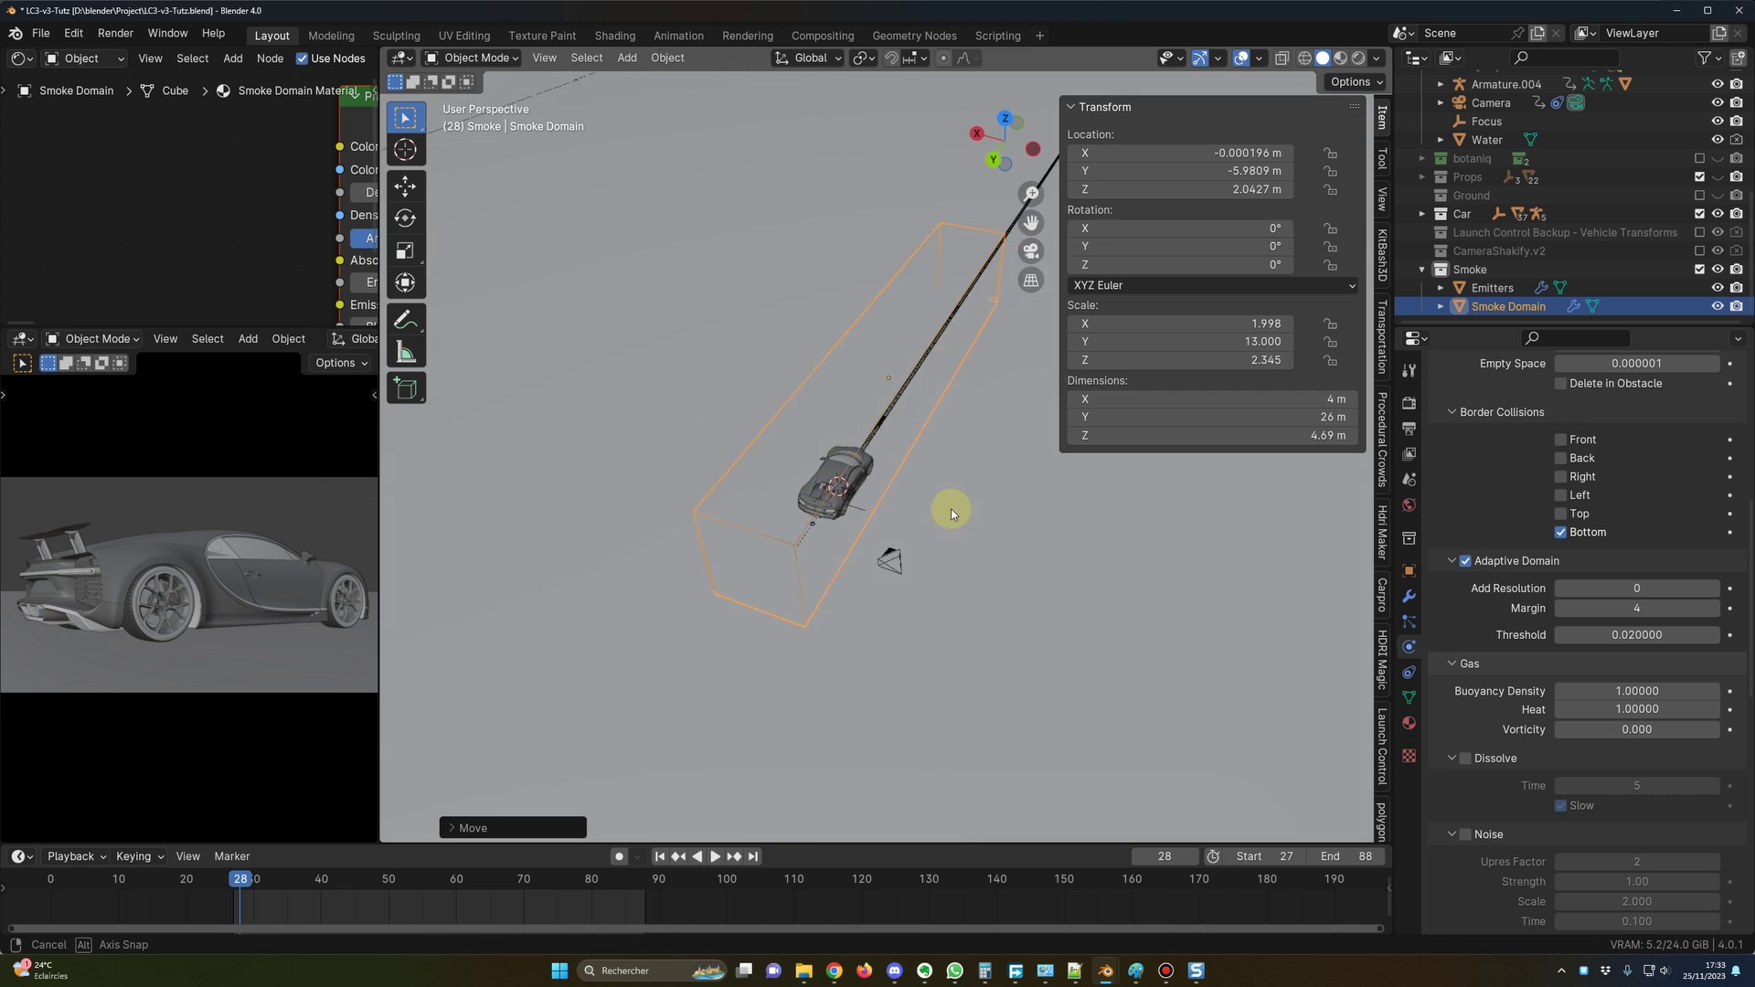
pyautogui.moveTo(948, 509); pyautogui.dragTo(860, 491, button='middle')
pyautogui.scroll(6, 860, 491)
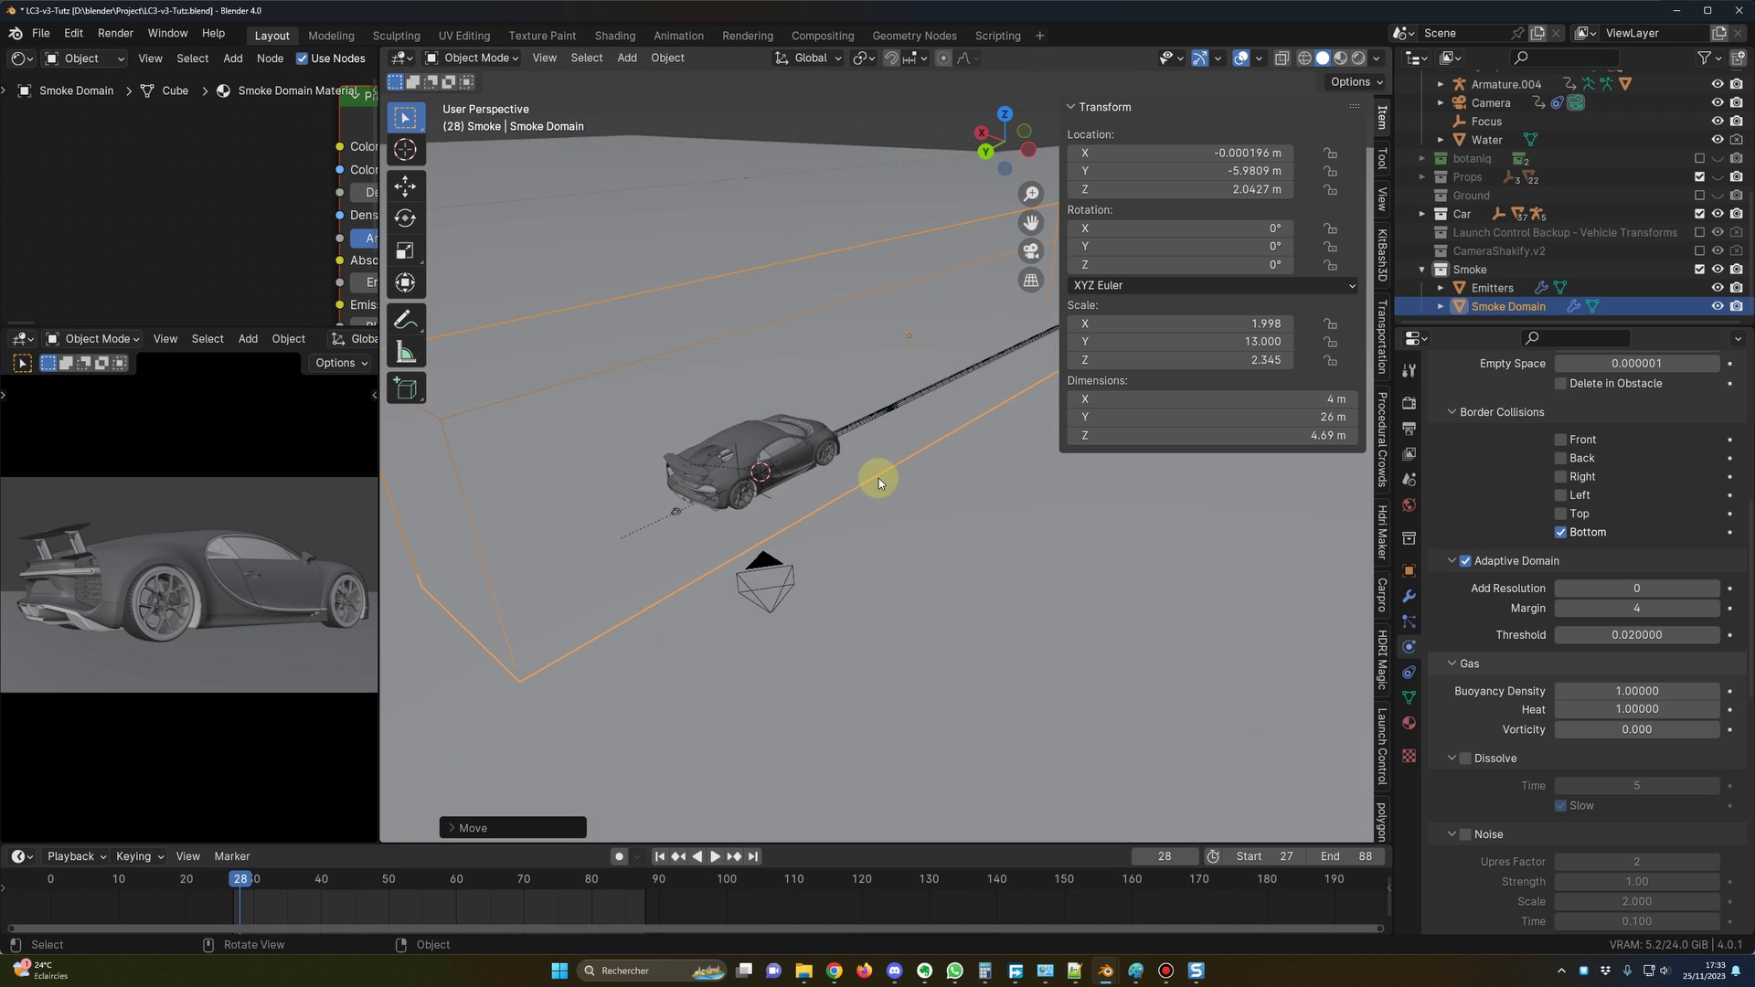
pyautogui.moveTo(764, 627); pyautogui.dragTo(705, 627, button='middle')
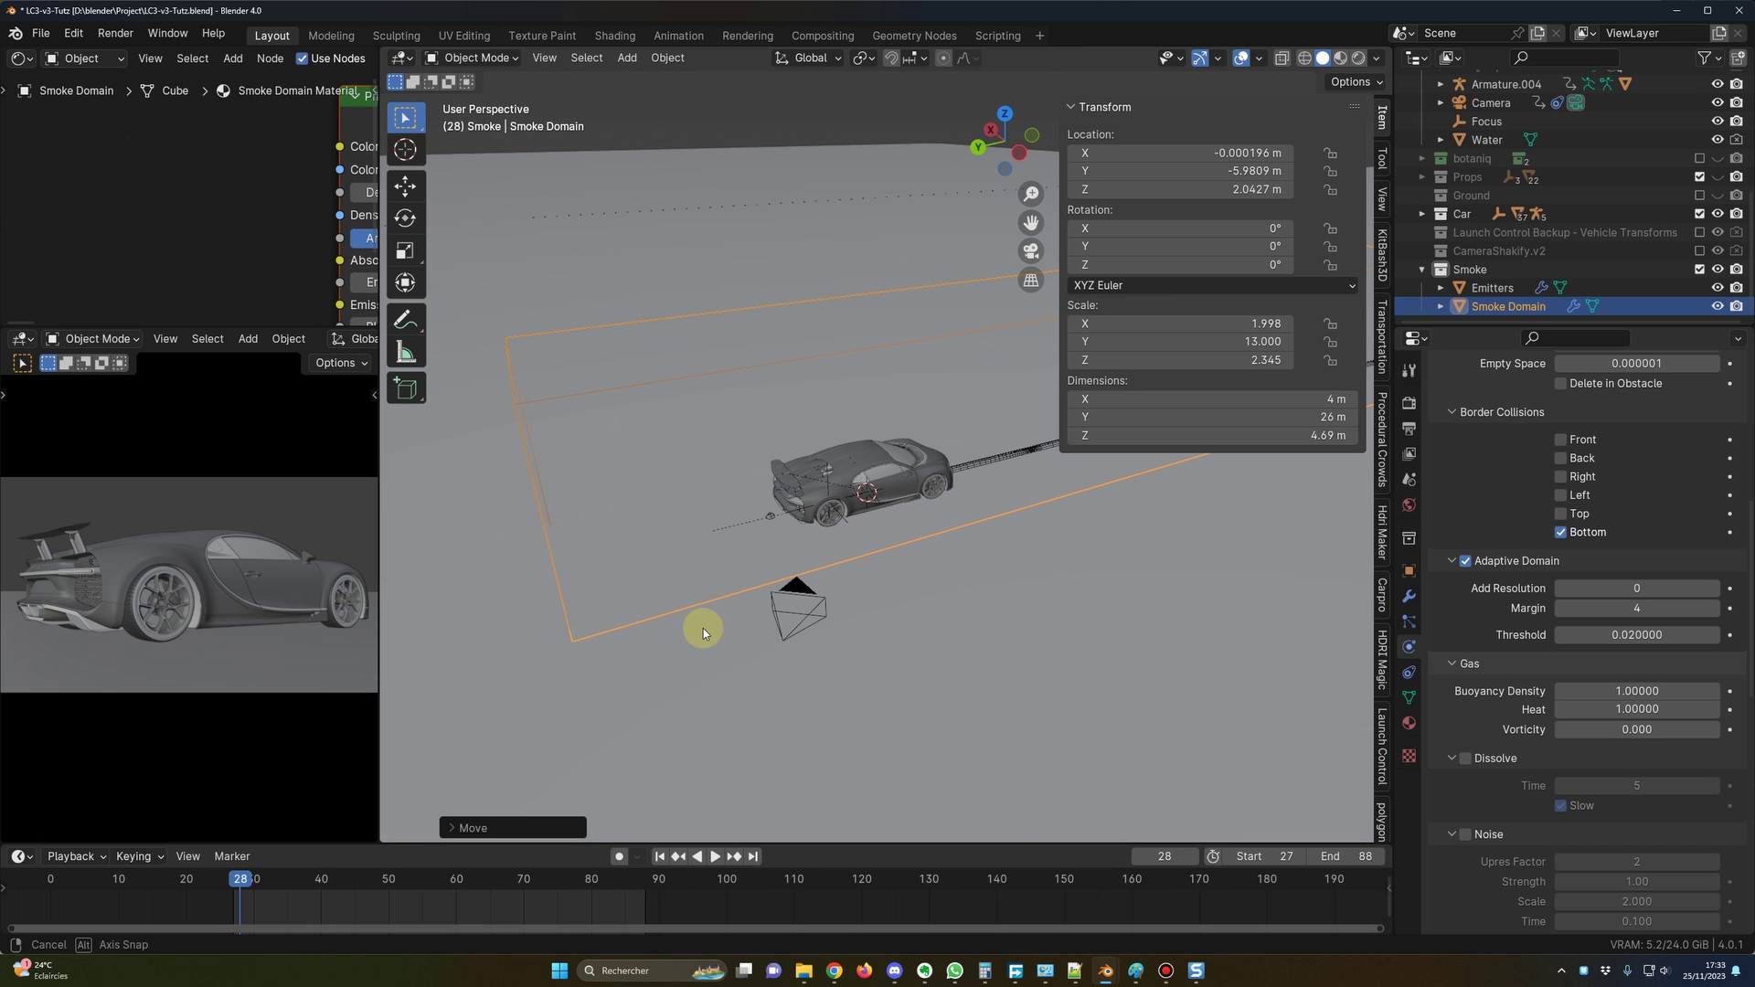
pyautogui.moveTo(578, 554); pyautogui.dragTo(827, 550, button='middle')
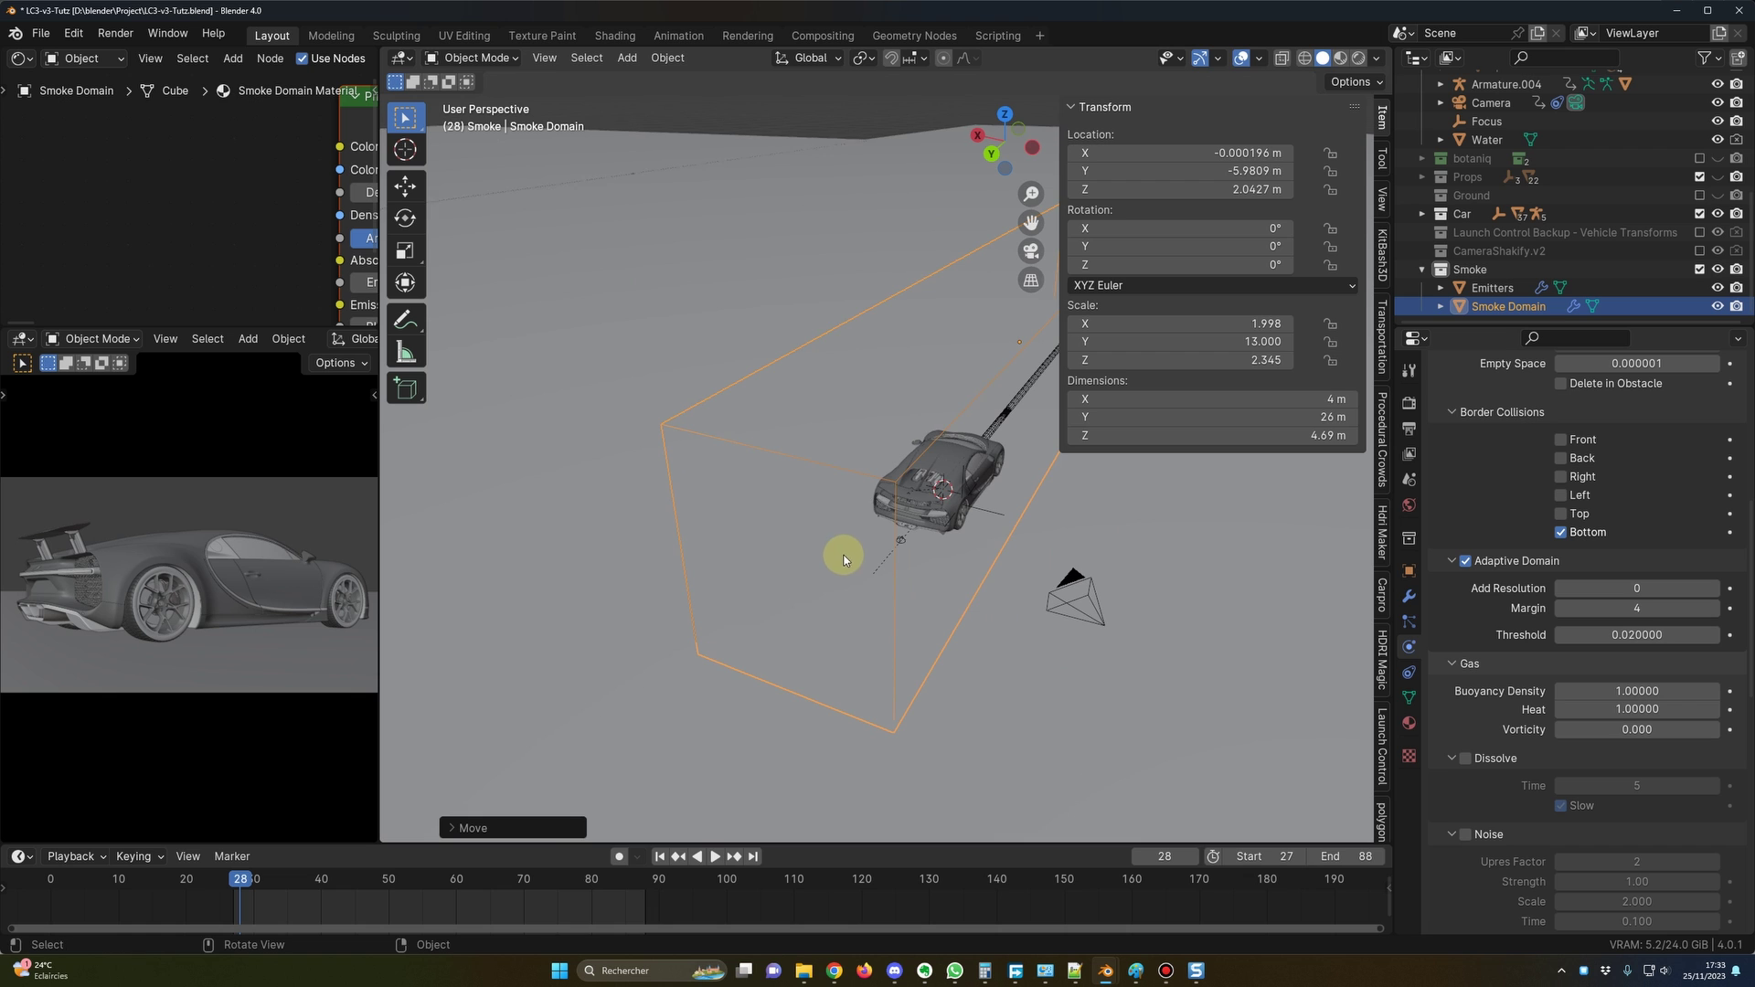
# Widen the camera viewport and briefly show its overlays to examine the domain's extent around the car in the camera frame.
pyautogui.scroll(-1, 842, 556)
pyautogui.moveTo(379, 434); pyautogui.dragTo(913, 451)
pyautogui.click(762, 338)
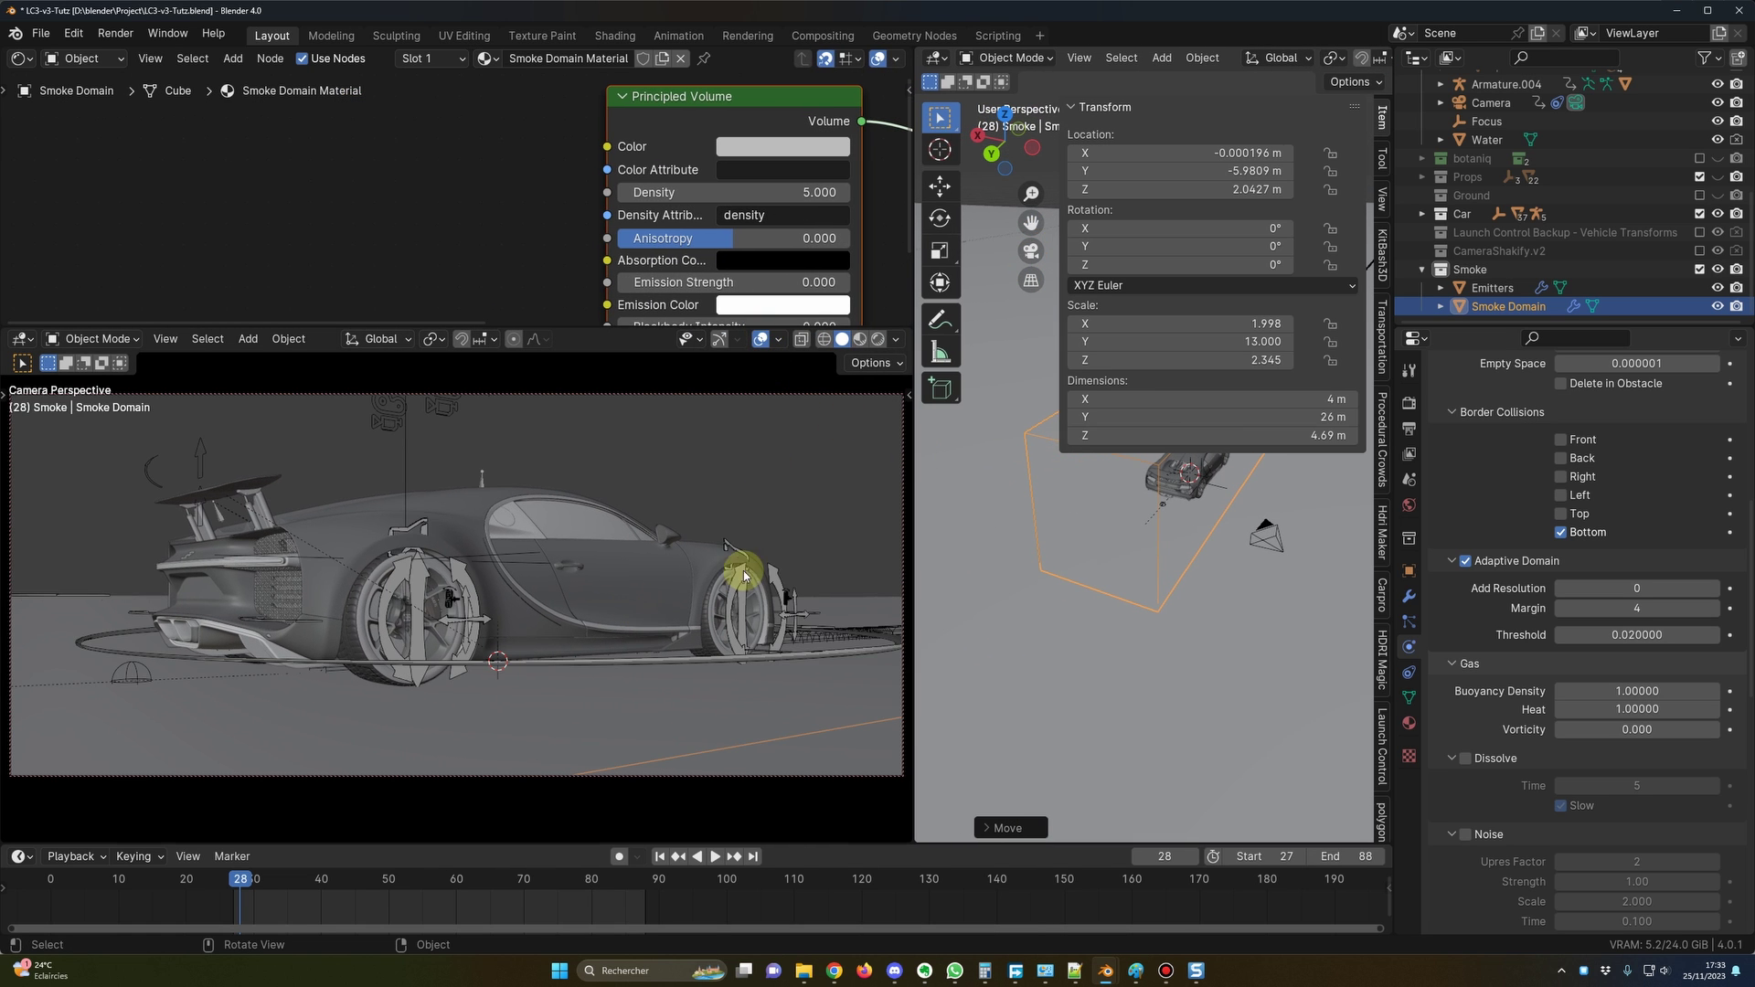
pyautogui.click(759, 339)
pyautogui.scroll(-2, 1101, 672)
pyautogui.moveTo(914, 671); pyautogui.dragTo(525, 673)
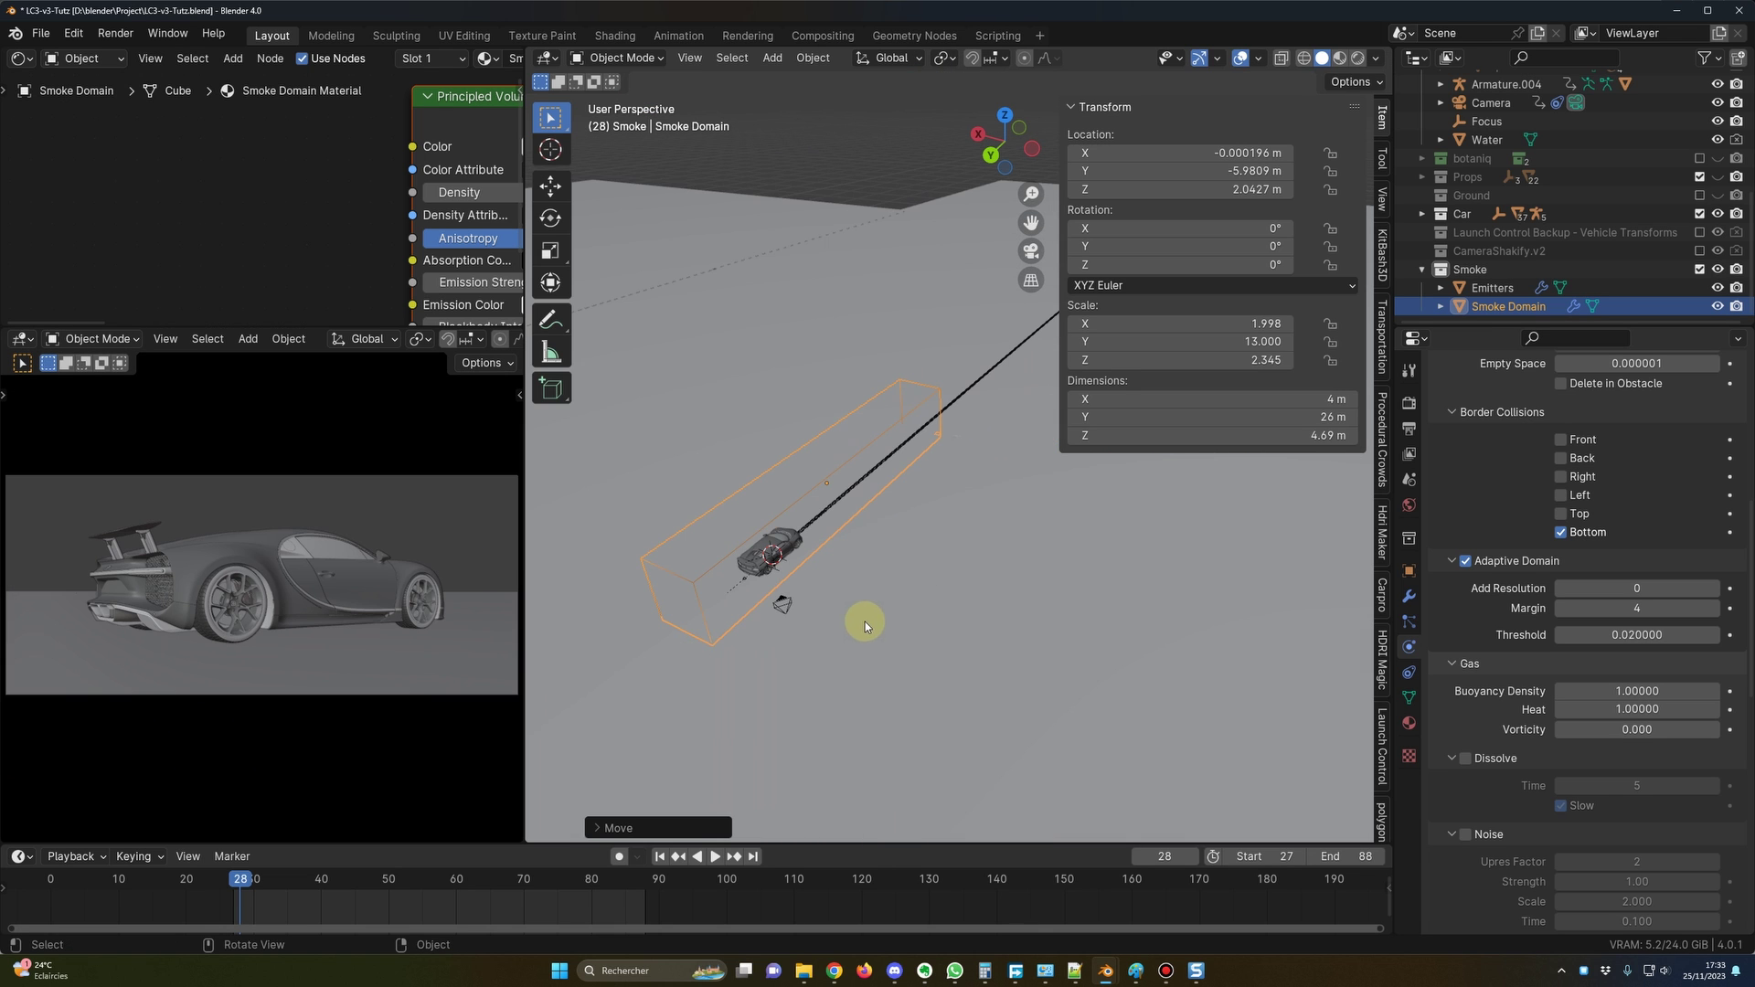
# Hide the domain's transform values in the 3D viewport and frame the full domain around the car.
pyautogui.scroll(2, 863, 620)
pyautogui.press('n')
pyautogui.scroll(1, 891, 596)
pyautogui.moveTo(900, 594); pyautogui.dragTo(1069, 548, button='middle')
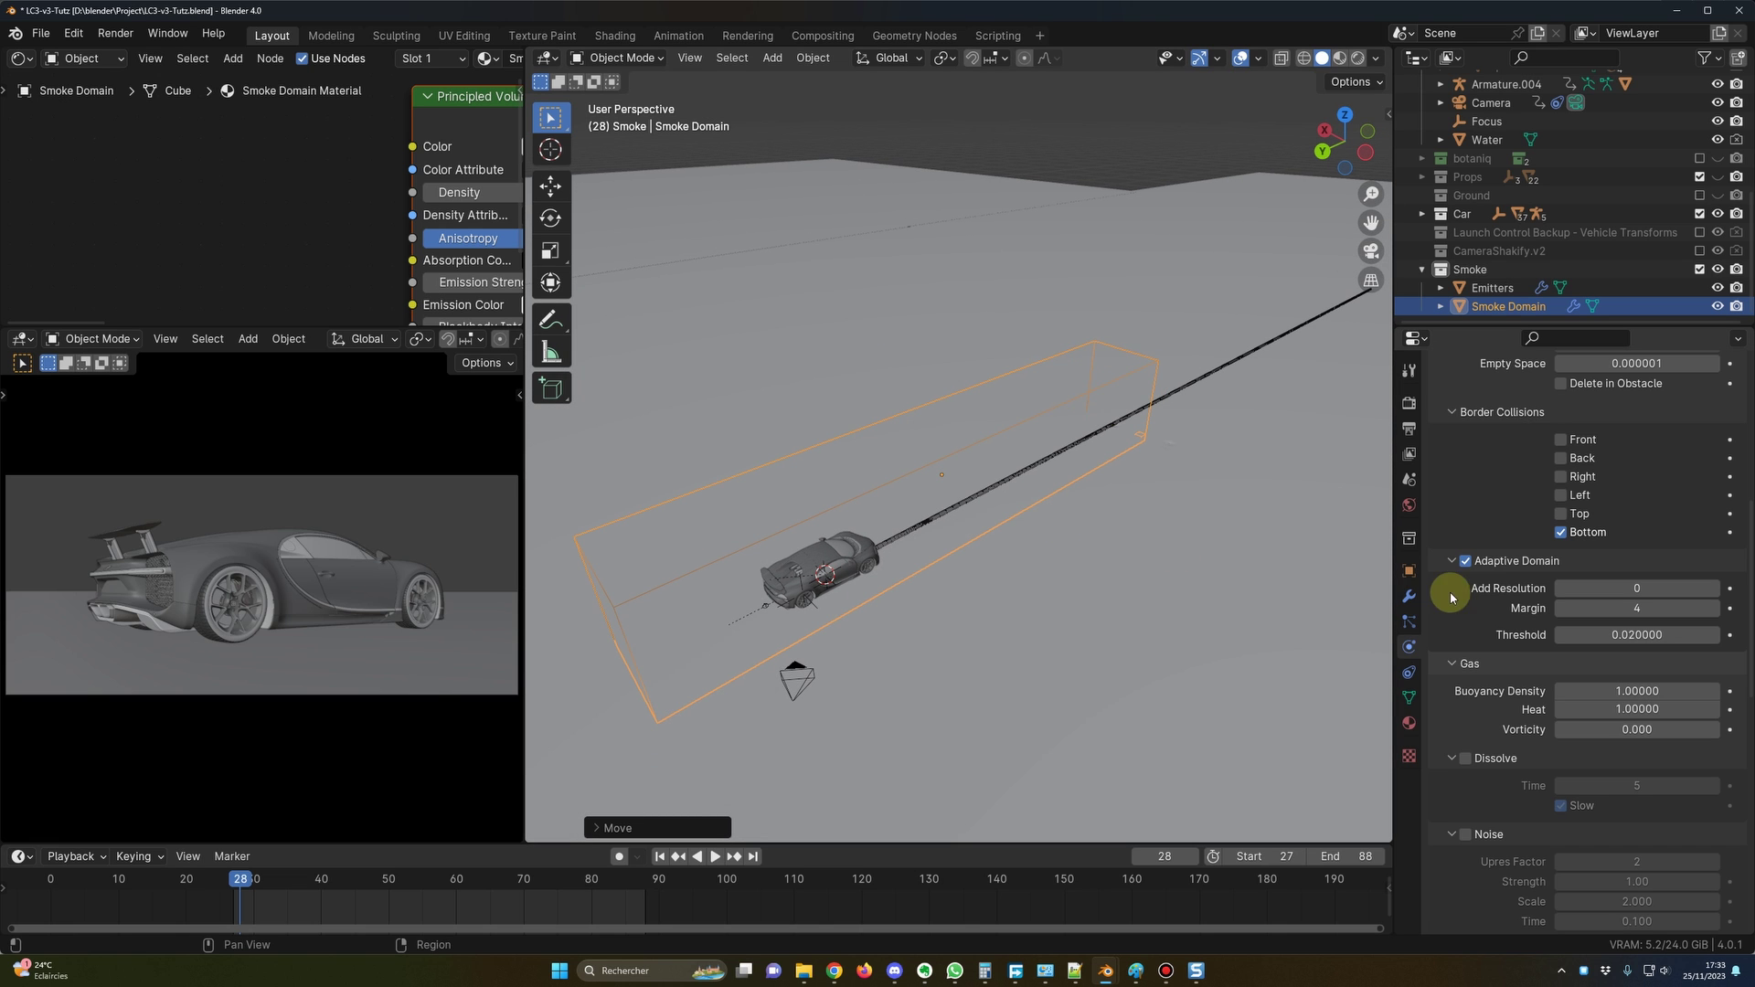
# Turn off Adaptive Domain, examine the full-size domain box from several angles, and turn Adaptive Domain back on.
pyautogui.click(1466, 562)
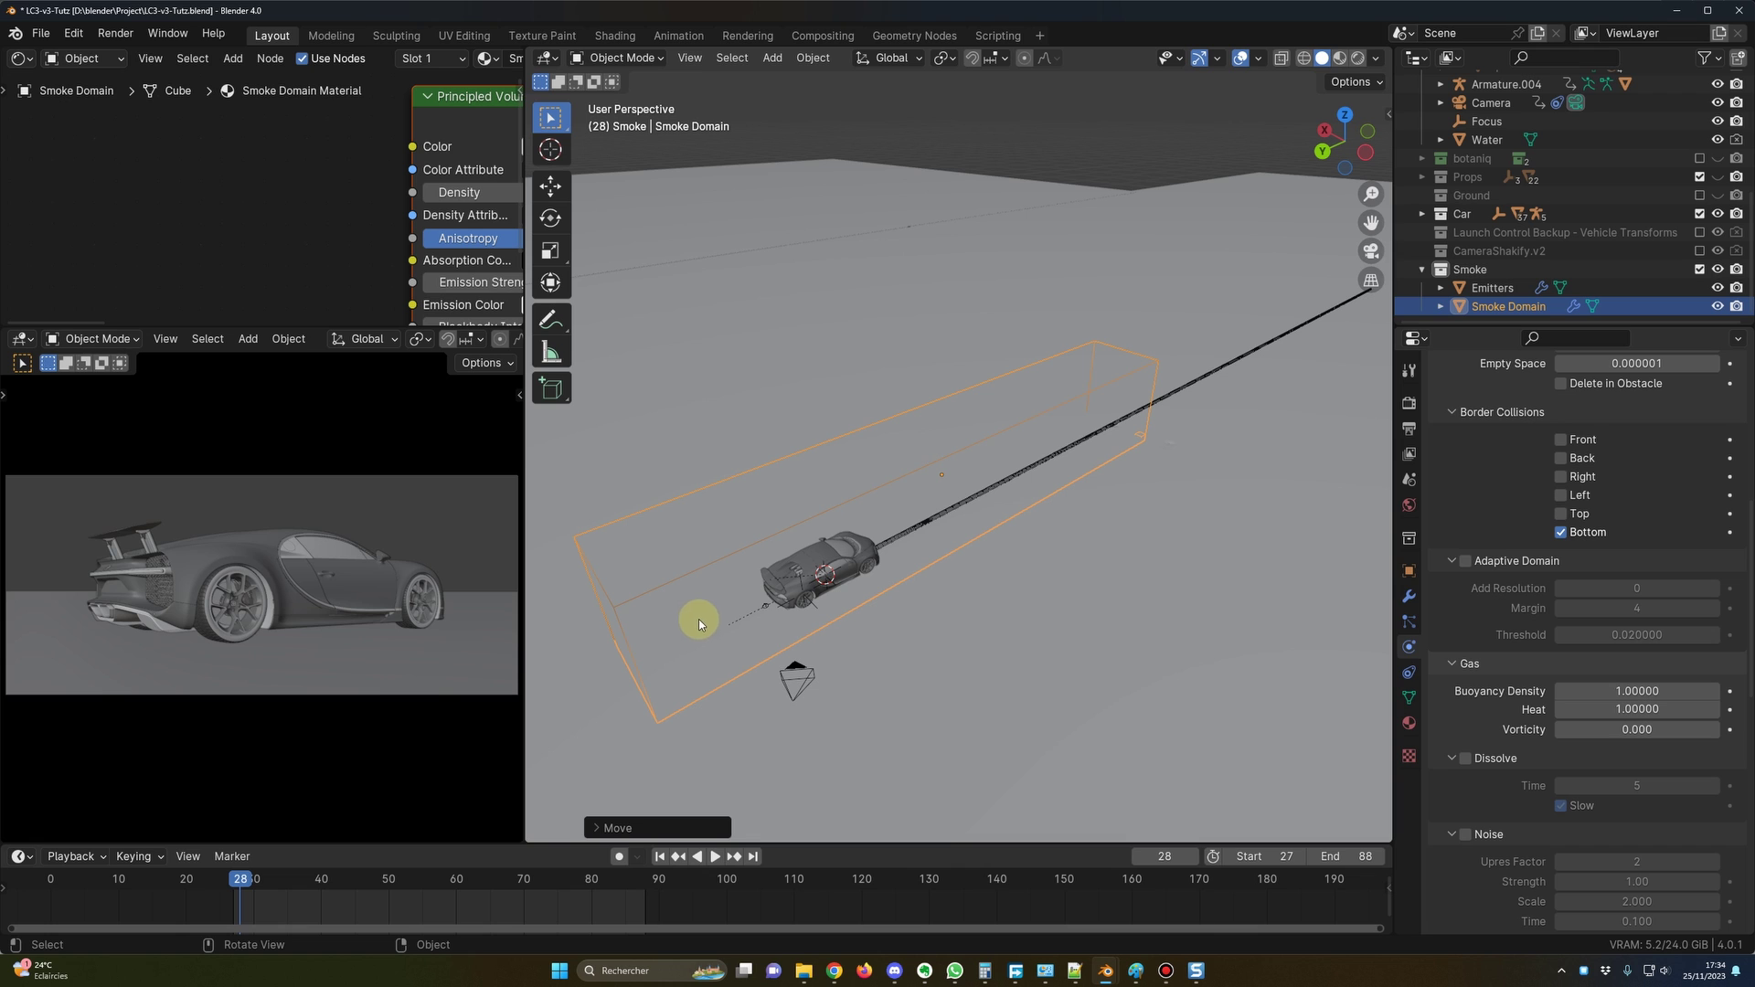
pyautogui.moveTo(835, 636); pyautogui.dragTo(809, 633, button='middle')
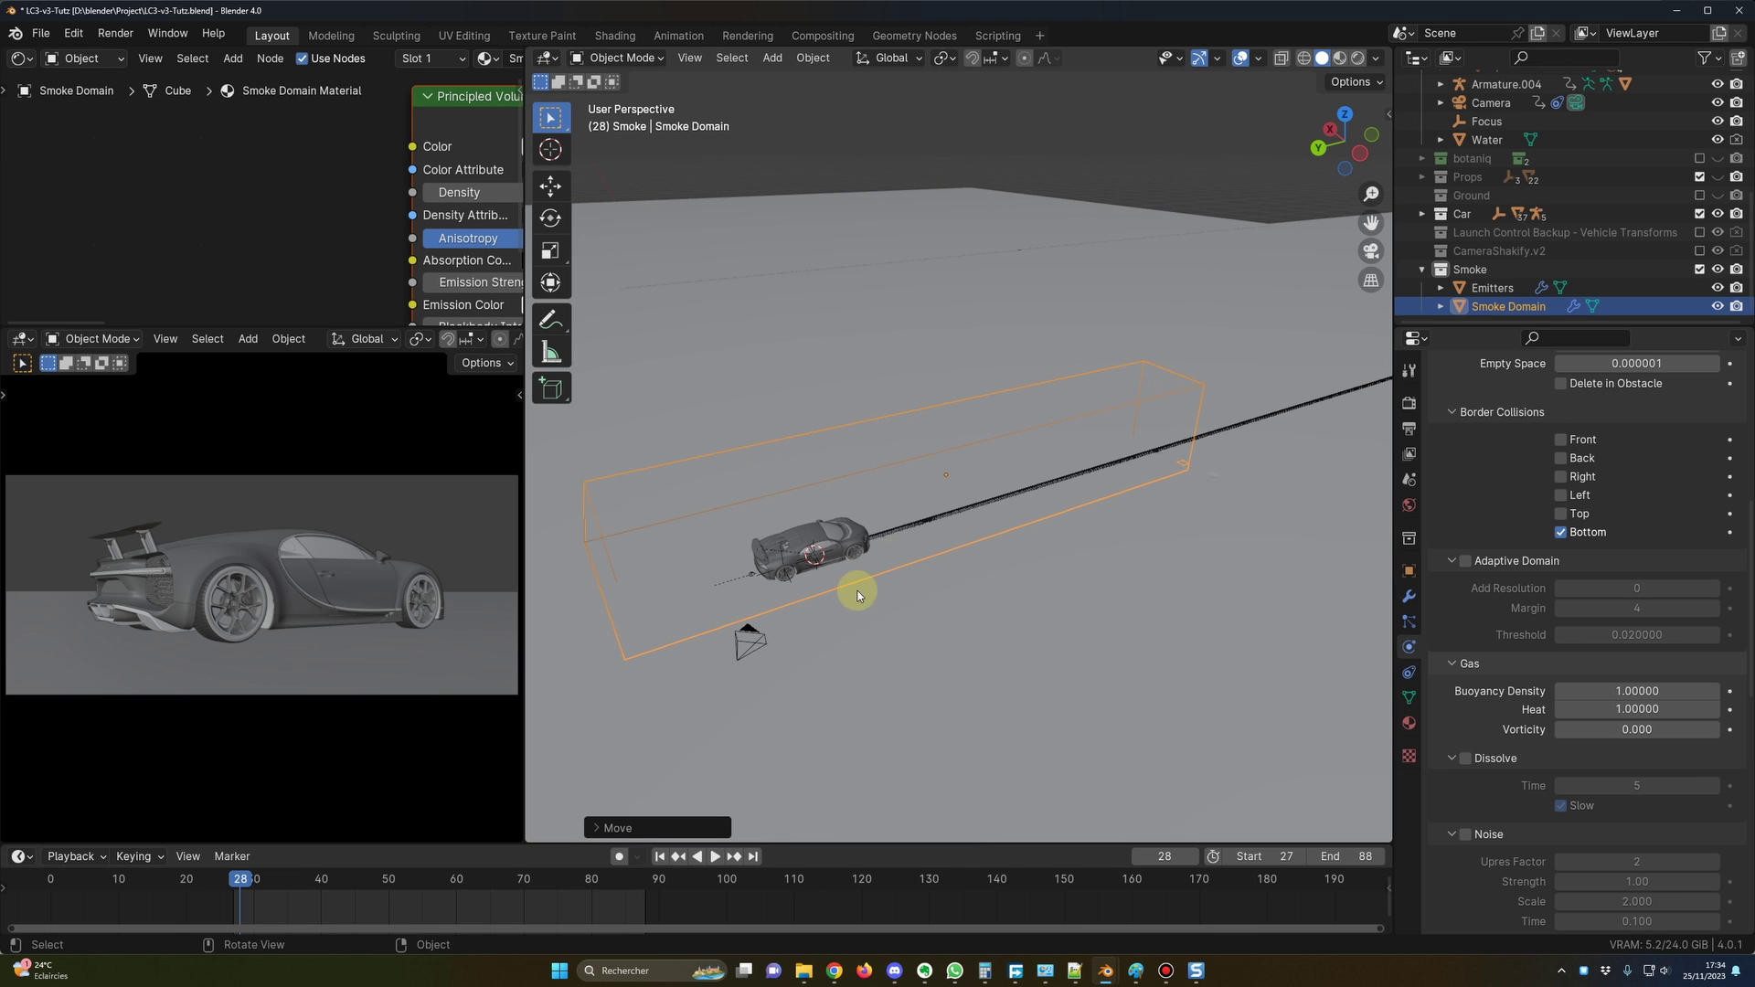
pyautogui.moveTo(979, 558); pyautogui.dragTo(971, 585, button='middle')
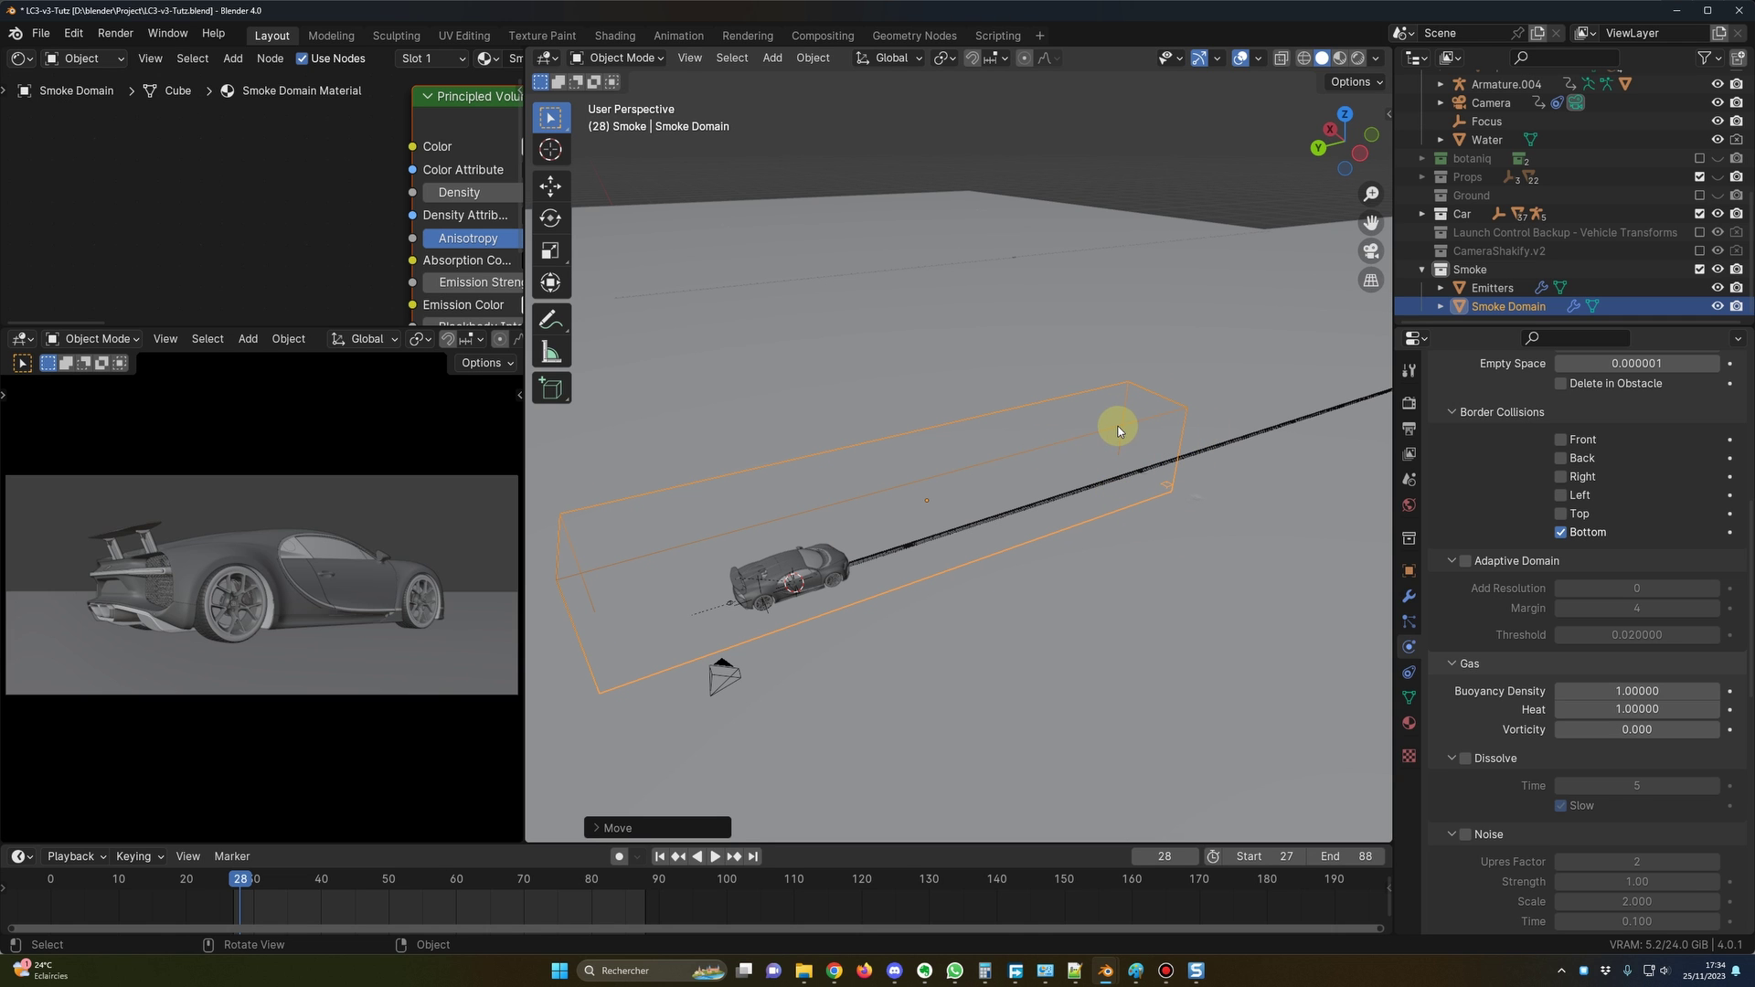
pyautogui.moveTo(1119, 431); pyautogui.dragTo(1033, 543, button='middle')
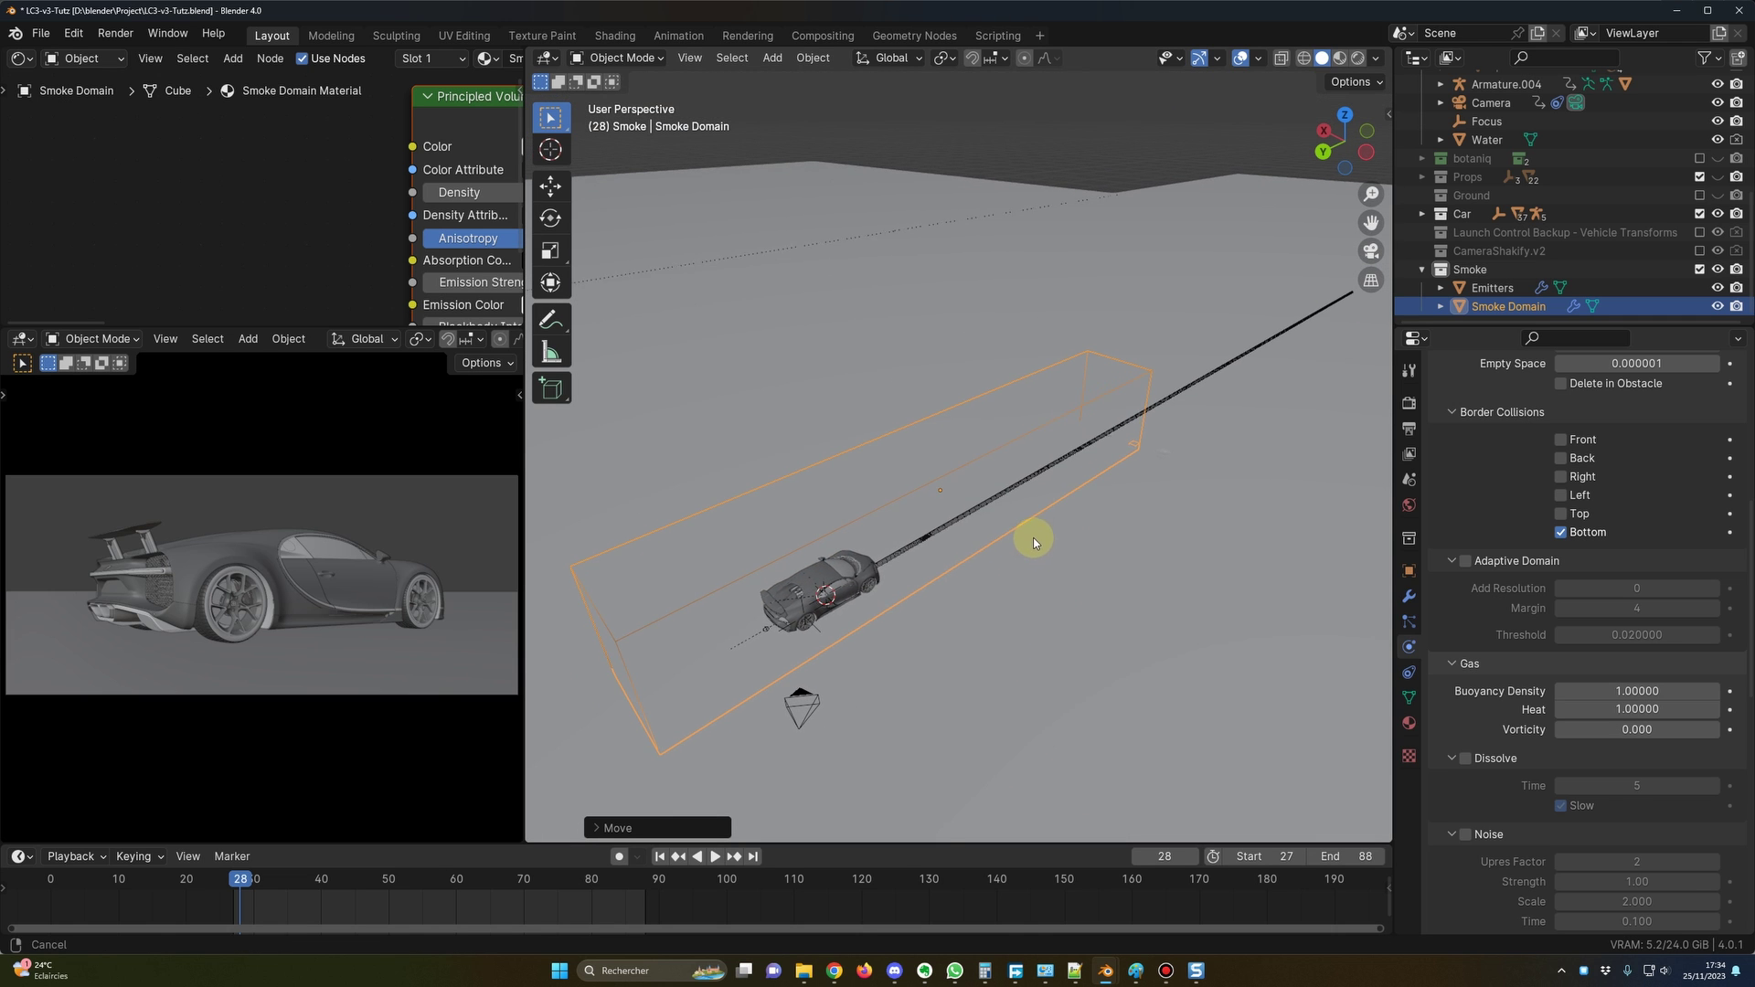
pyautogui.click(1466, 564)
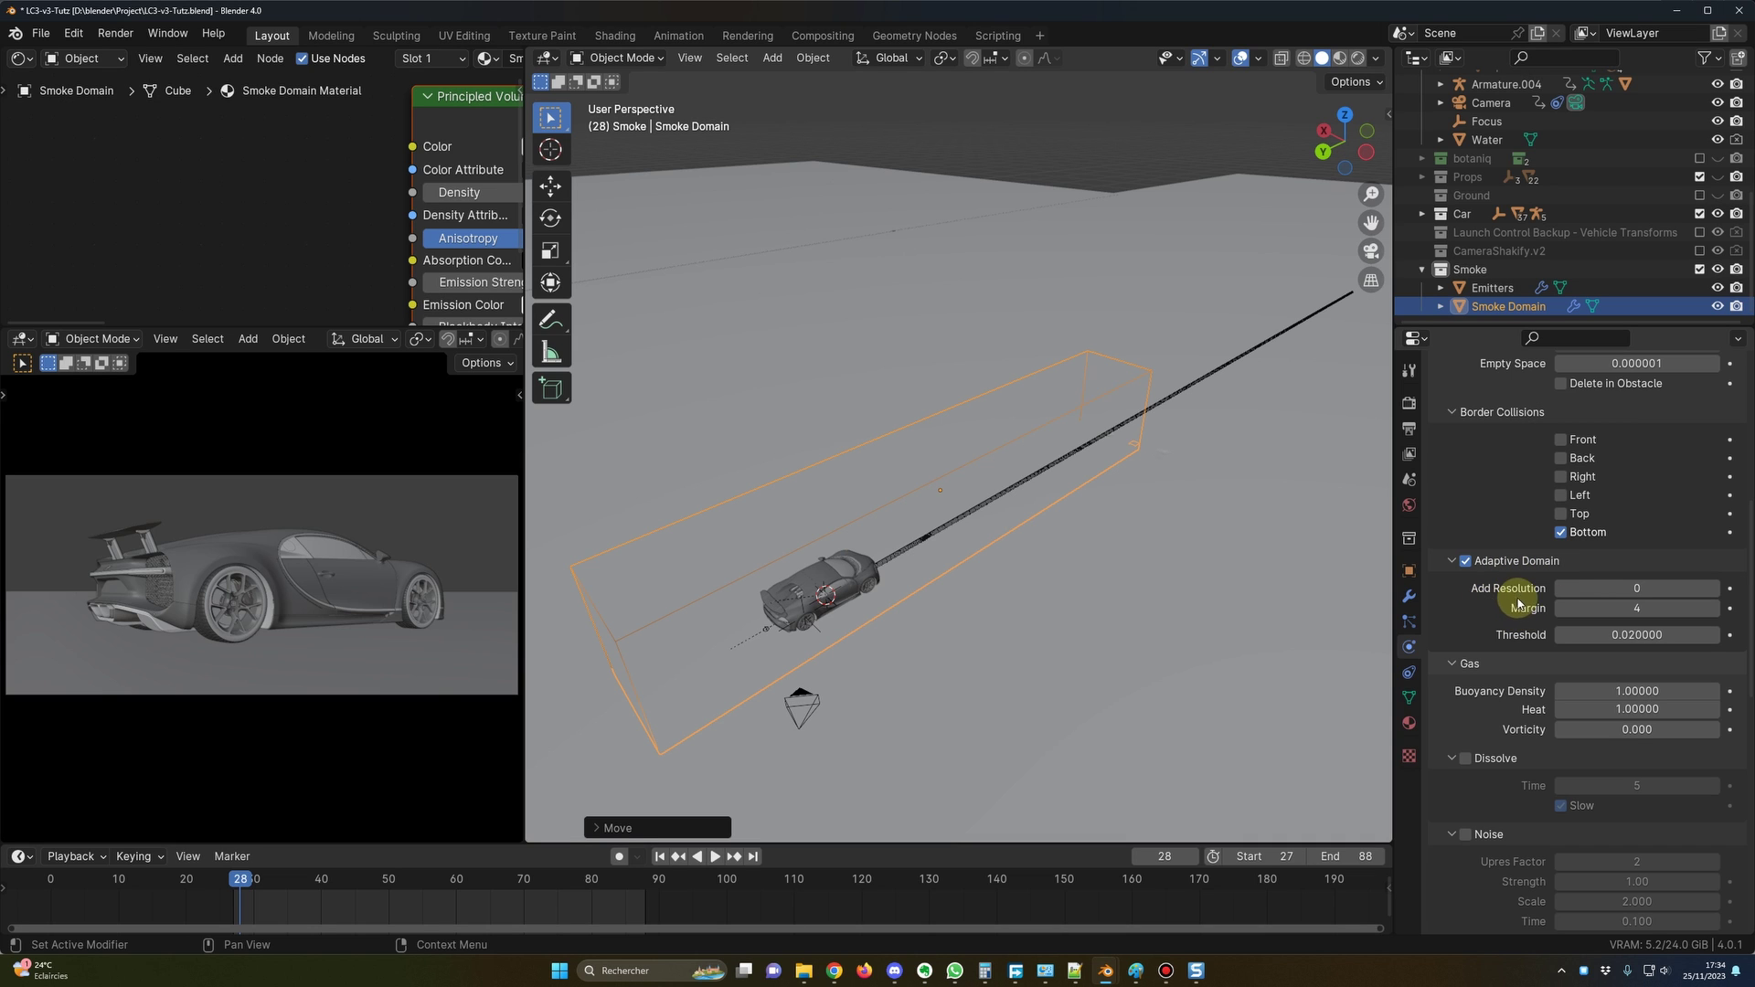
# Set the Adaptive Domain's Margin to 2 and its Threshold to 0.005.
pyautogui.click(1624, 610)
pyautogui.press('Return')
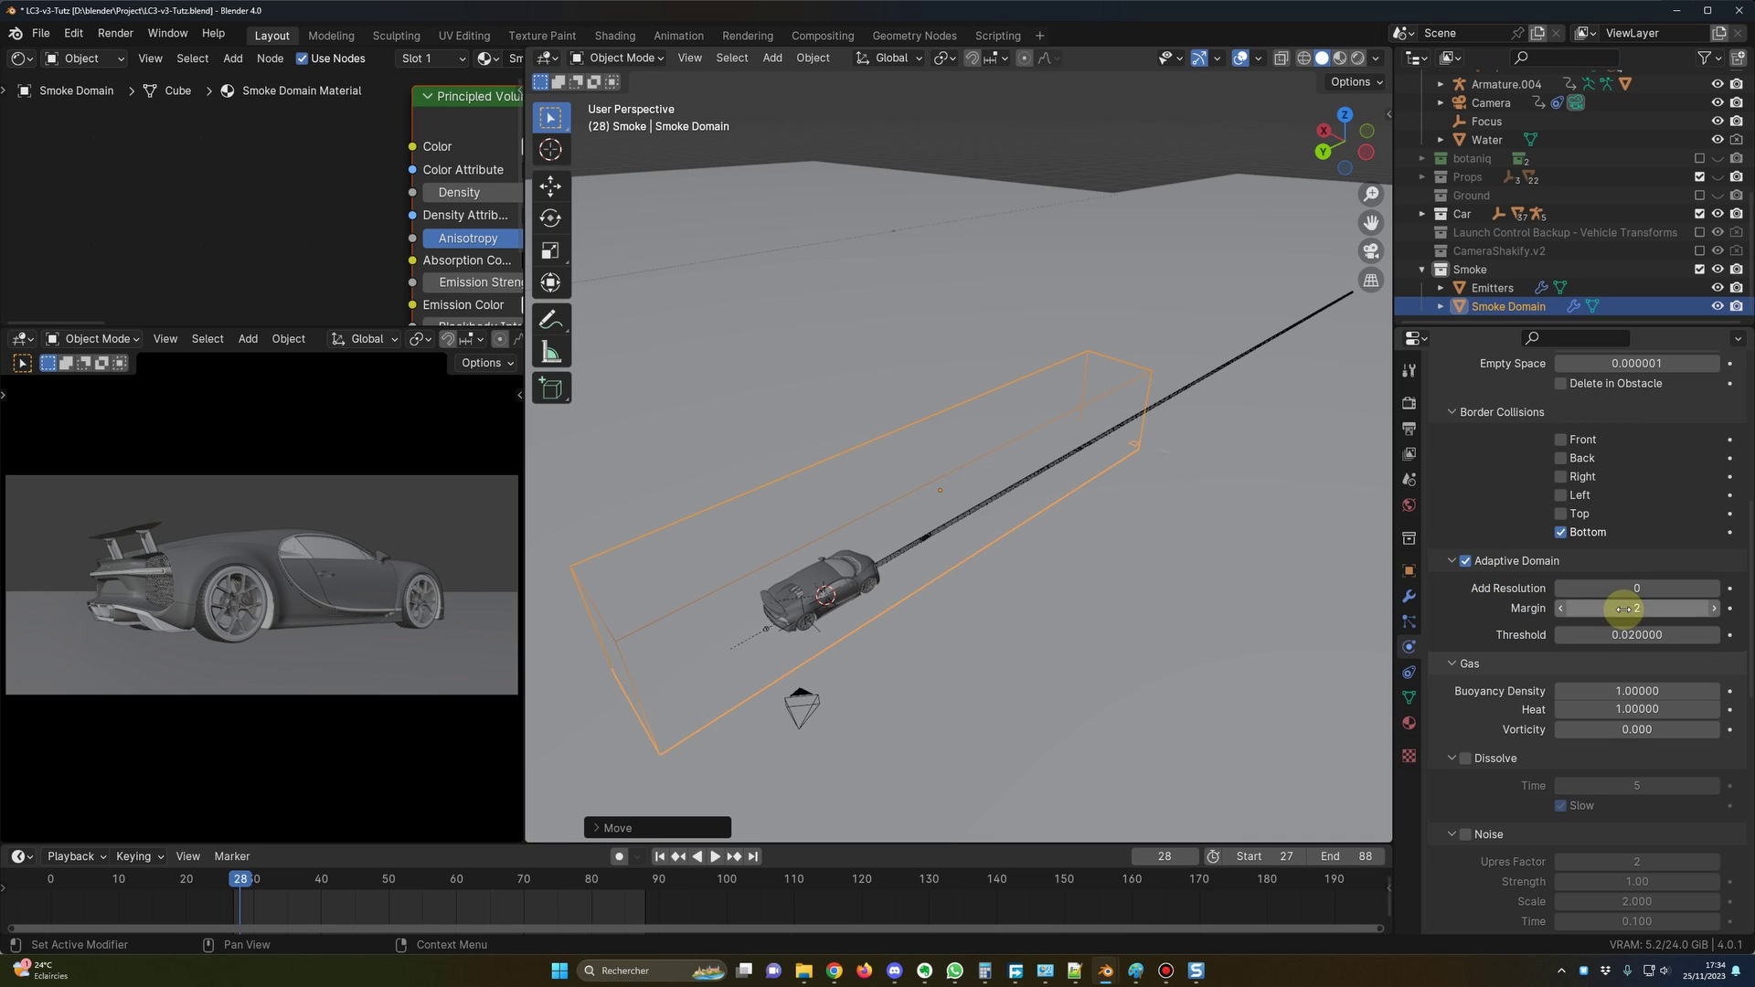
pyautogui.click(1635, 634)
pyautogui.click(1611, 635)
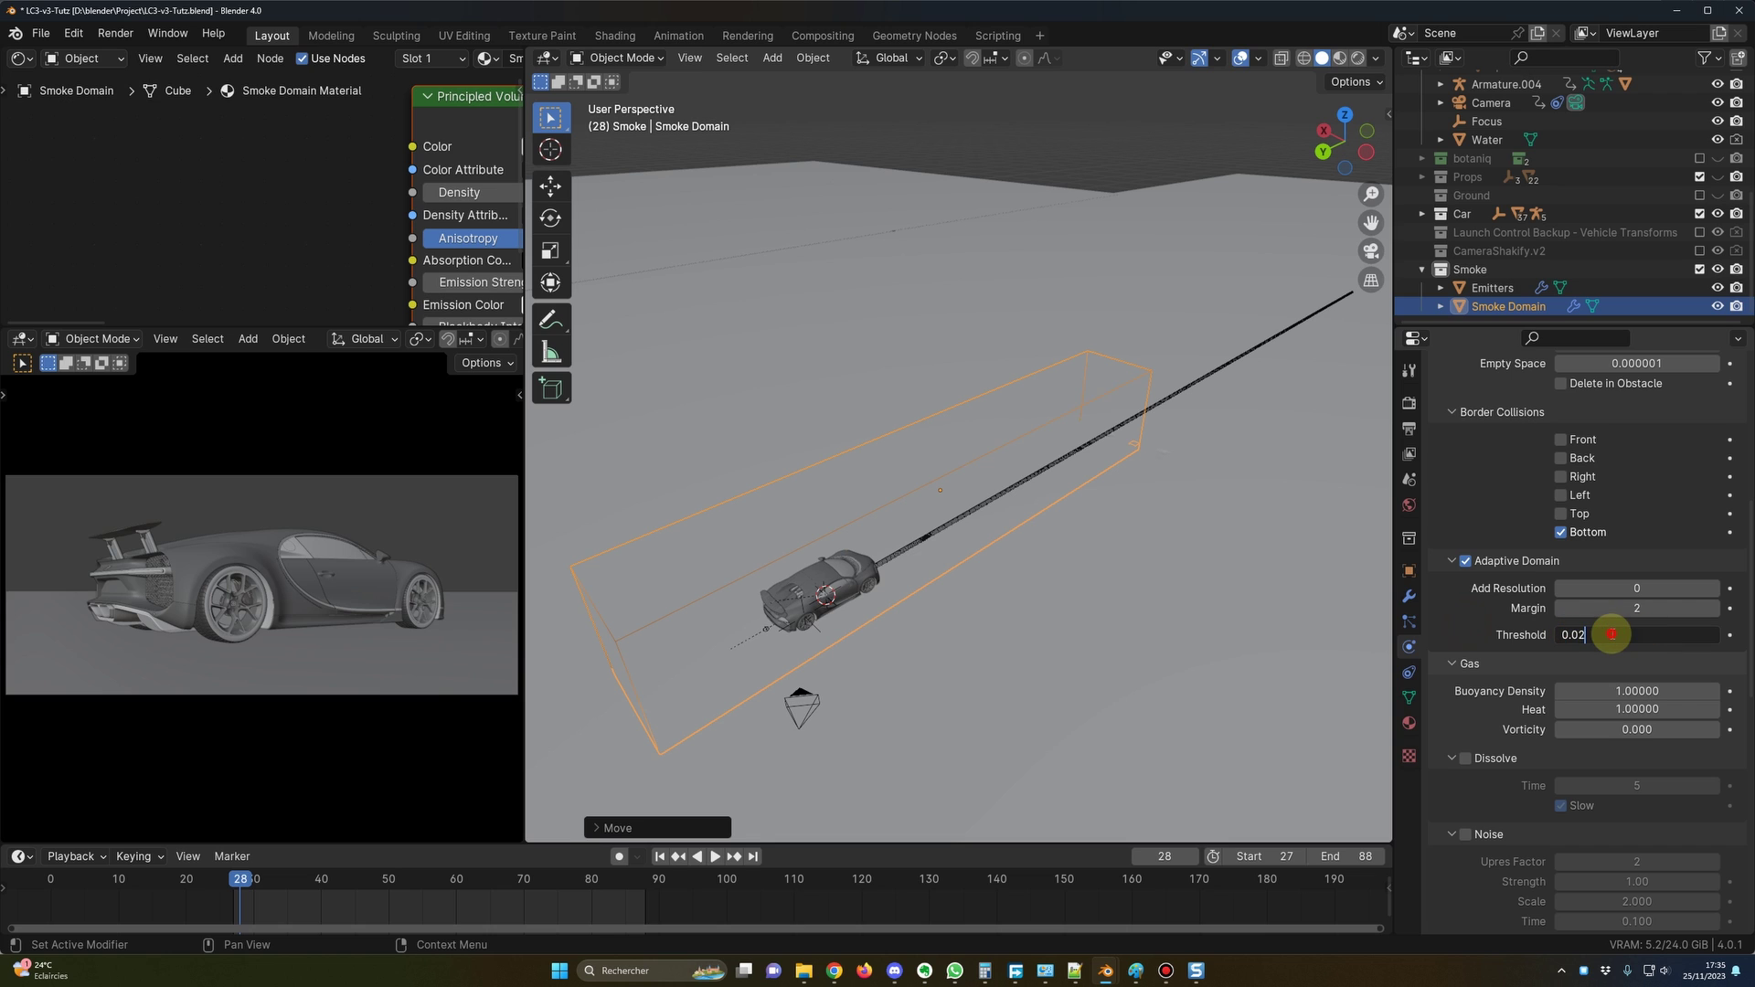
pyautogui.press('Return')
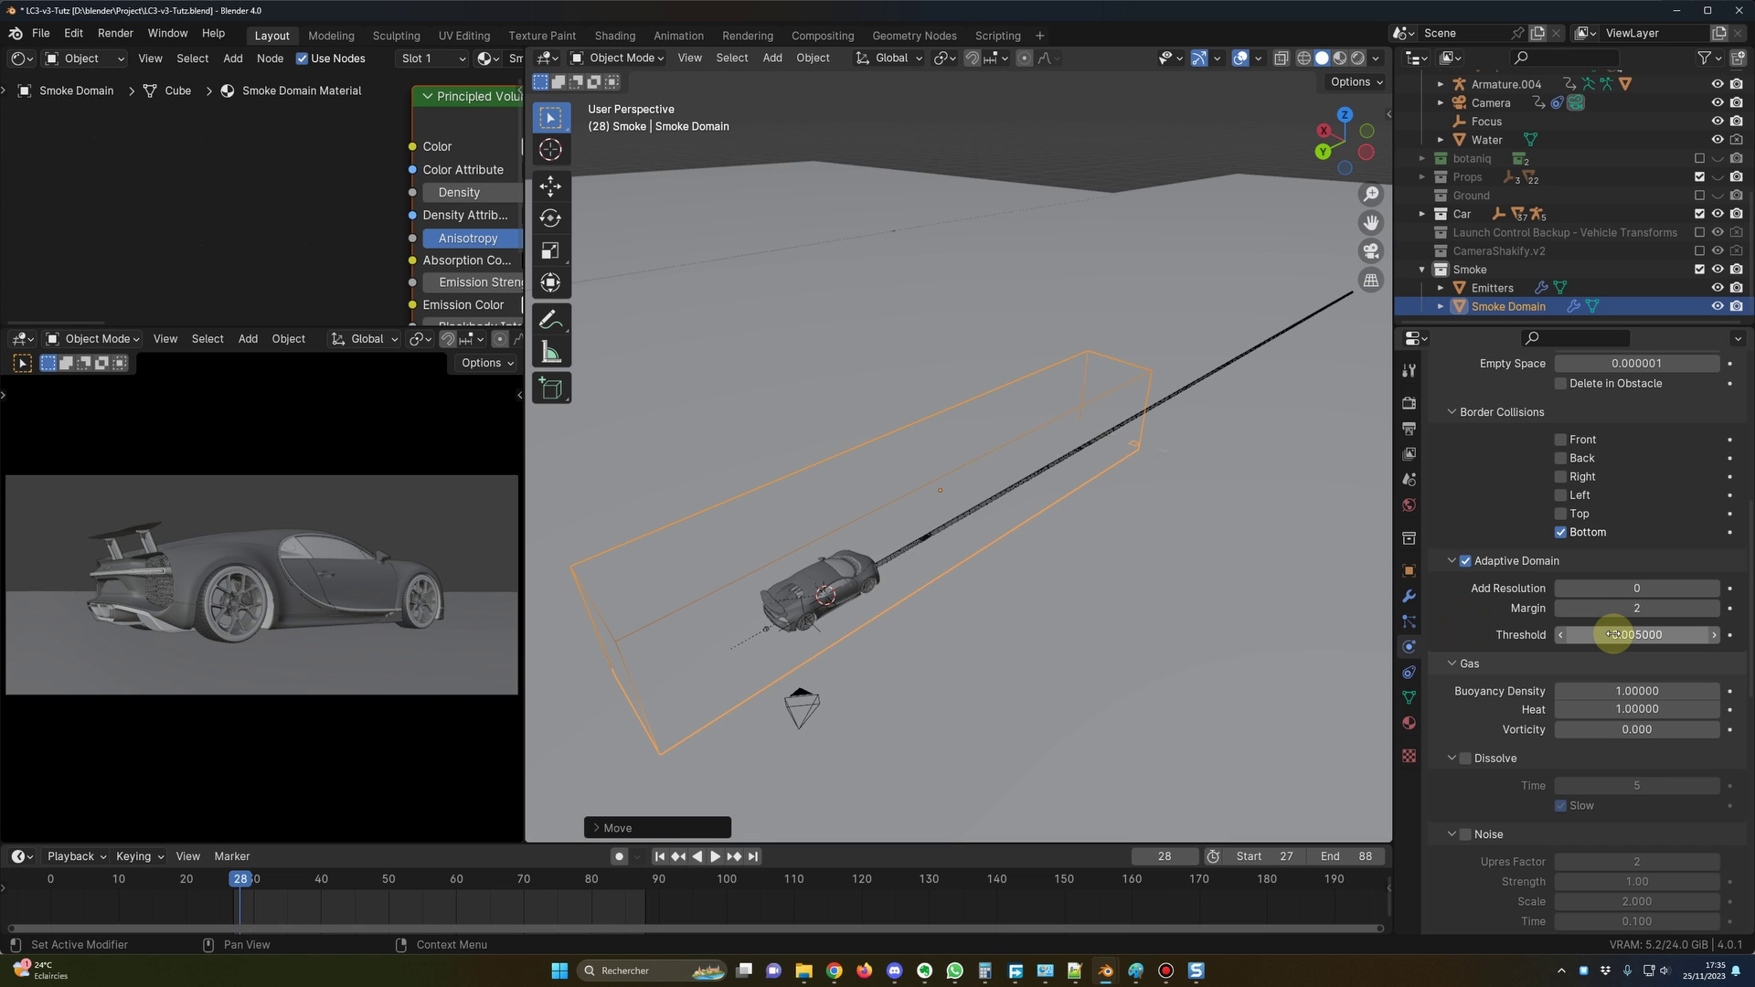
pyautogui.scroll(-2, 1518, 695)
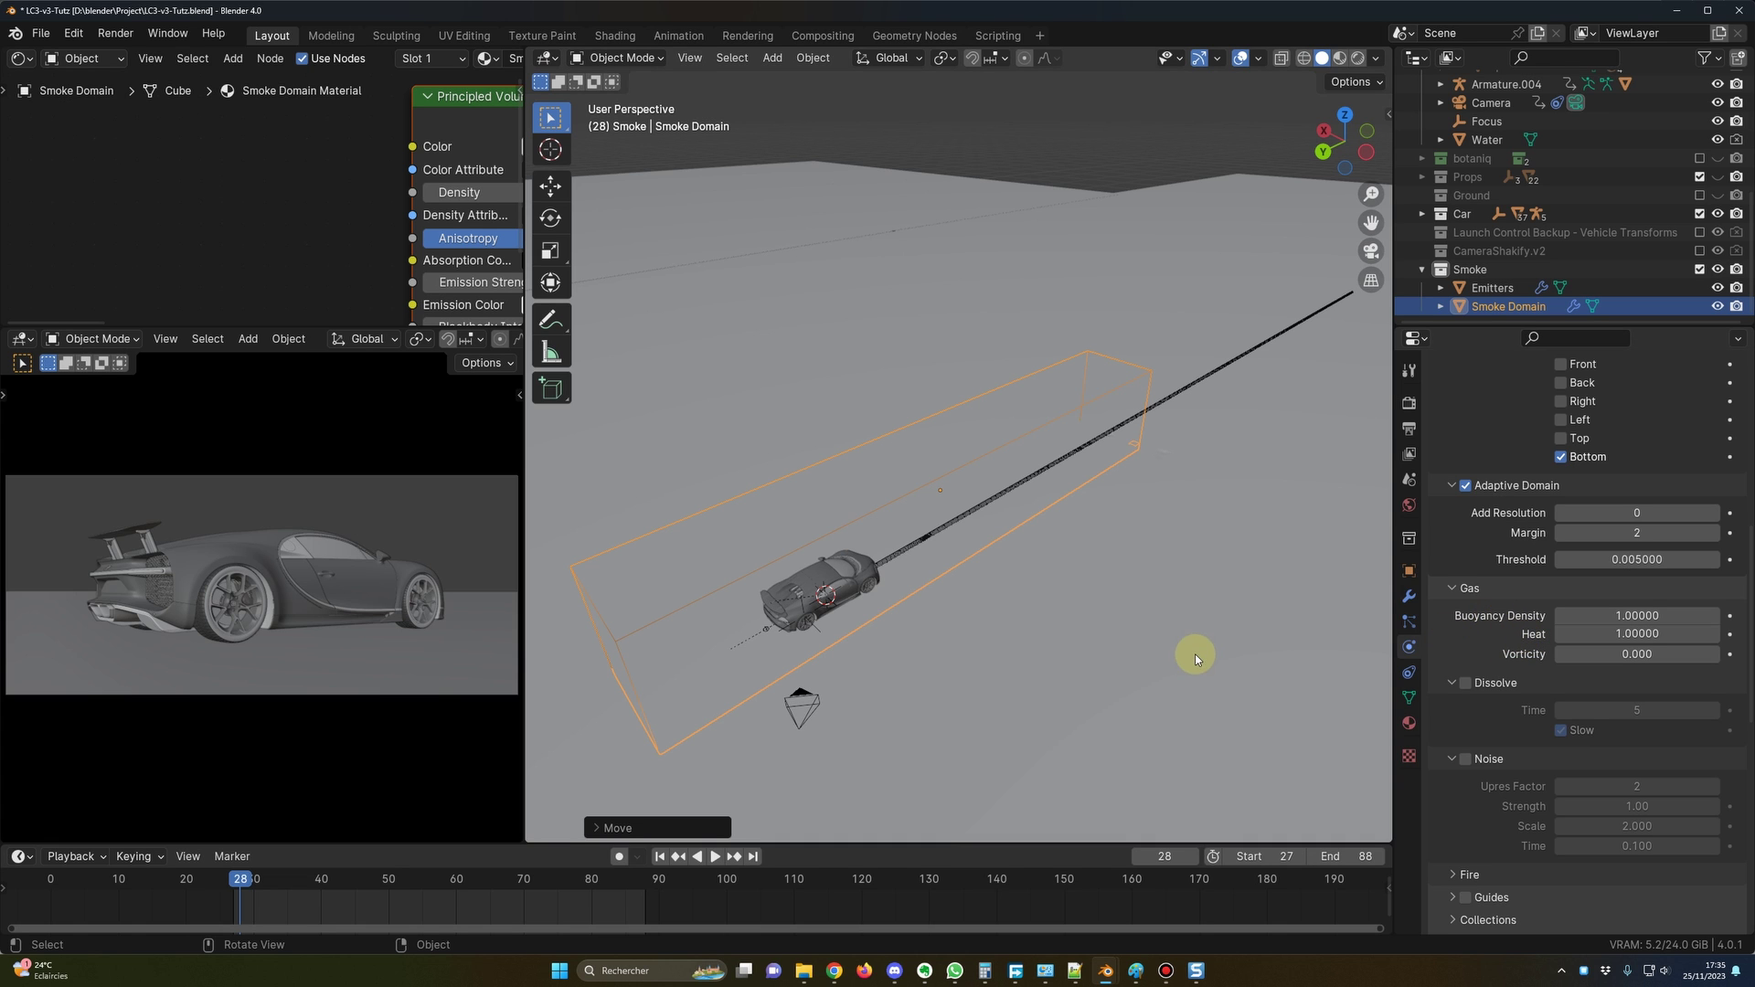
pyautogui.moveTo(1194, 654); pyautogui.dragTo(995, 582, button='middle')
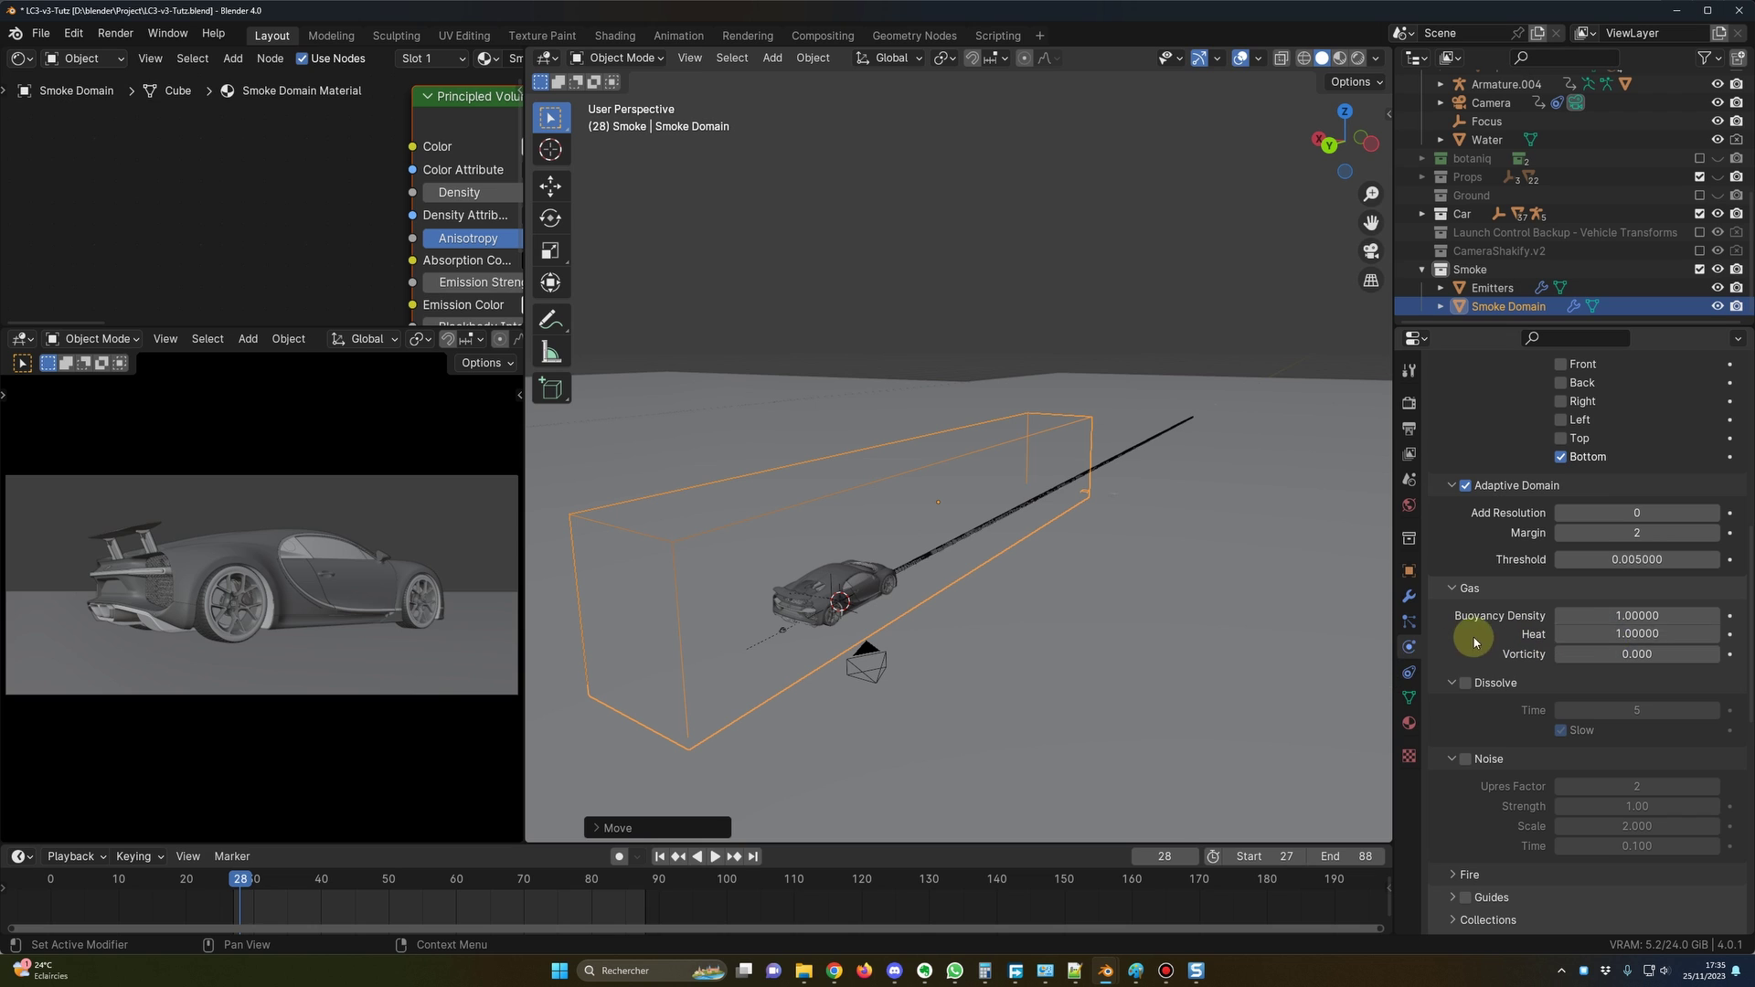
# Set the smoke domain's gas Buoyancy Density and Heat both to -5.
pyautogui.click(1612, 617)
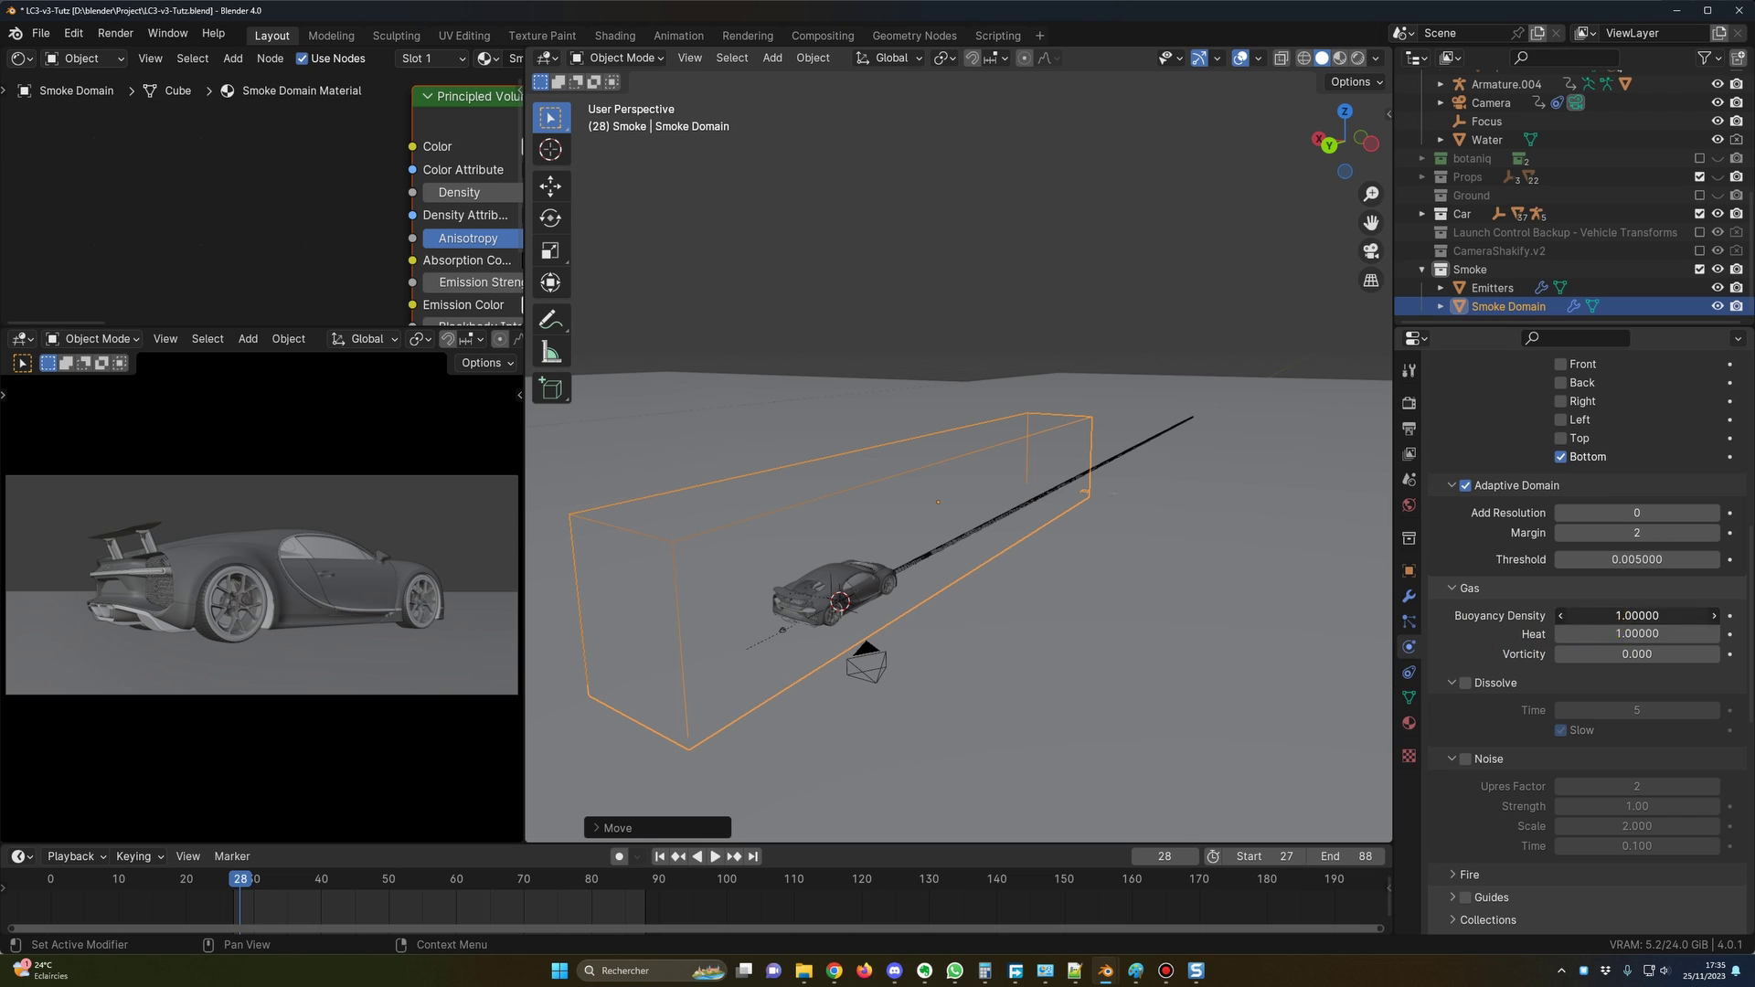
pyautogui.write('-5')
pyautogui.click(1604, 632)
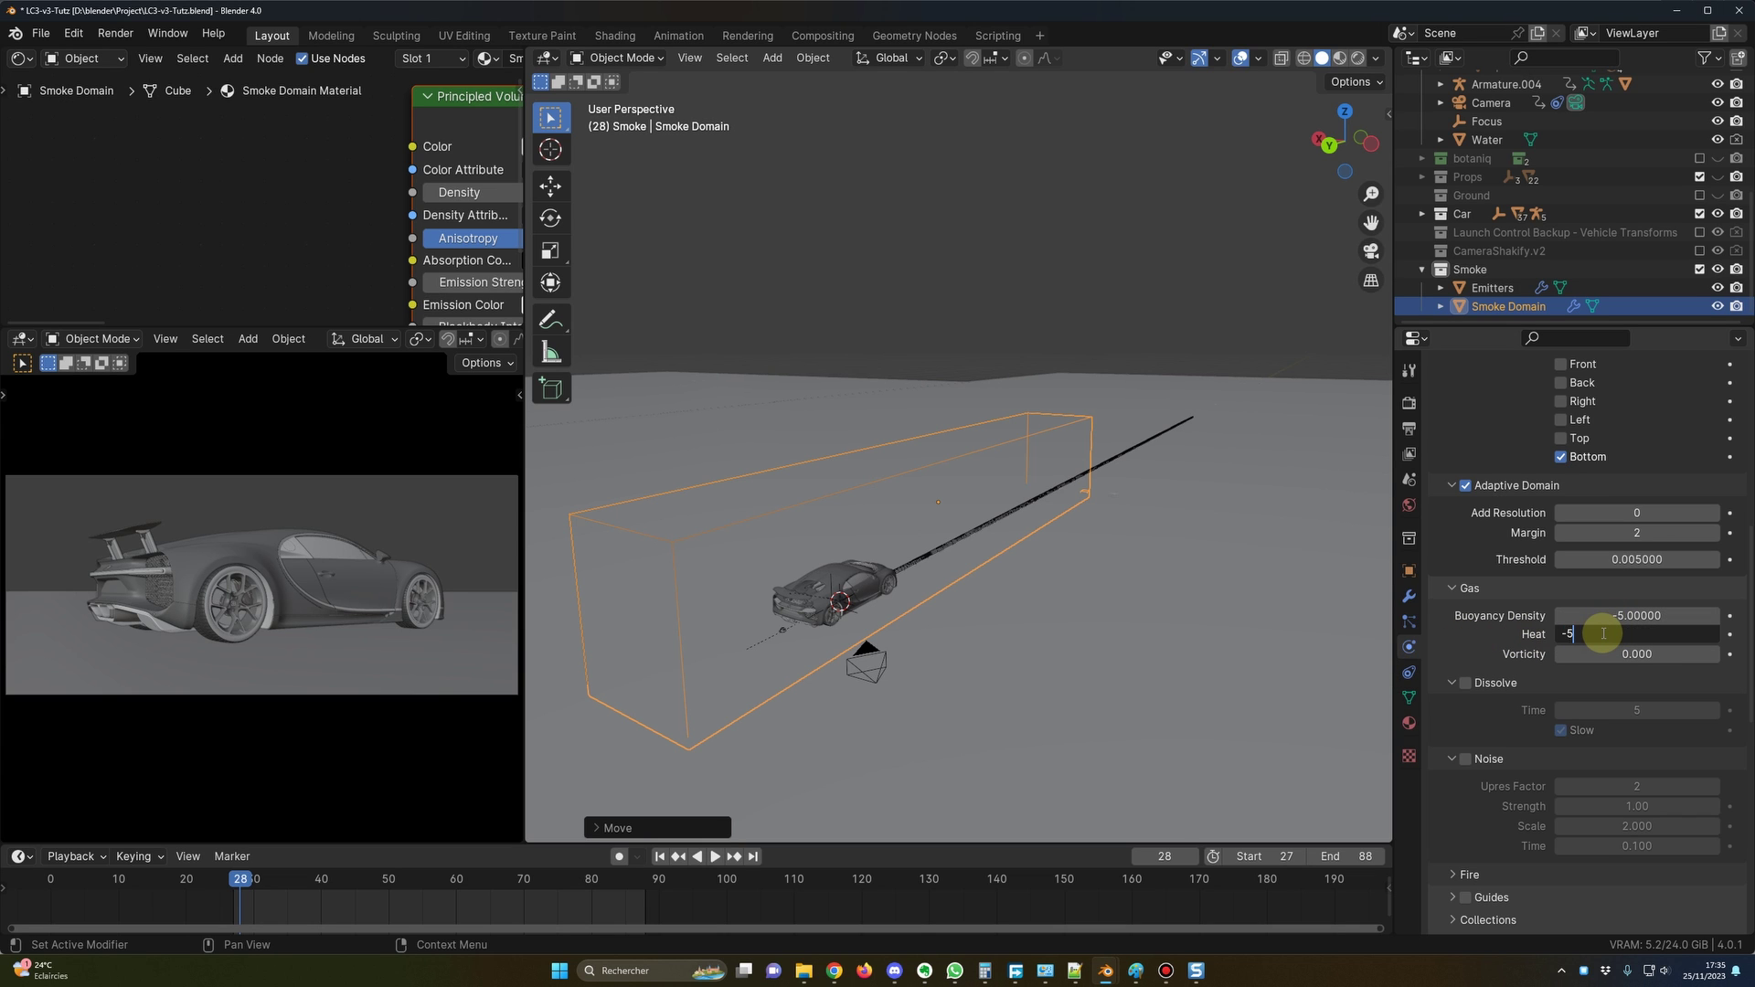
pyautogui.write('-5')
pyautogui.press('Return')
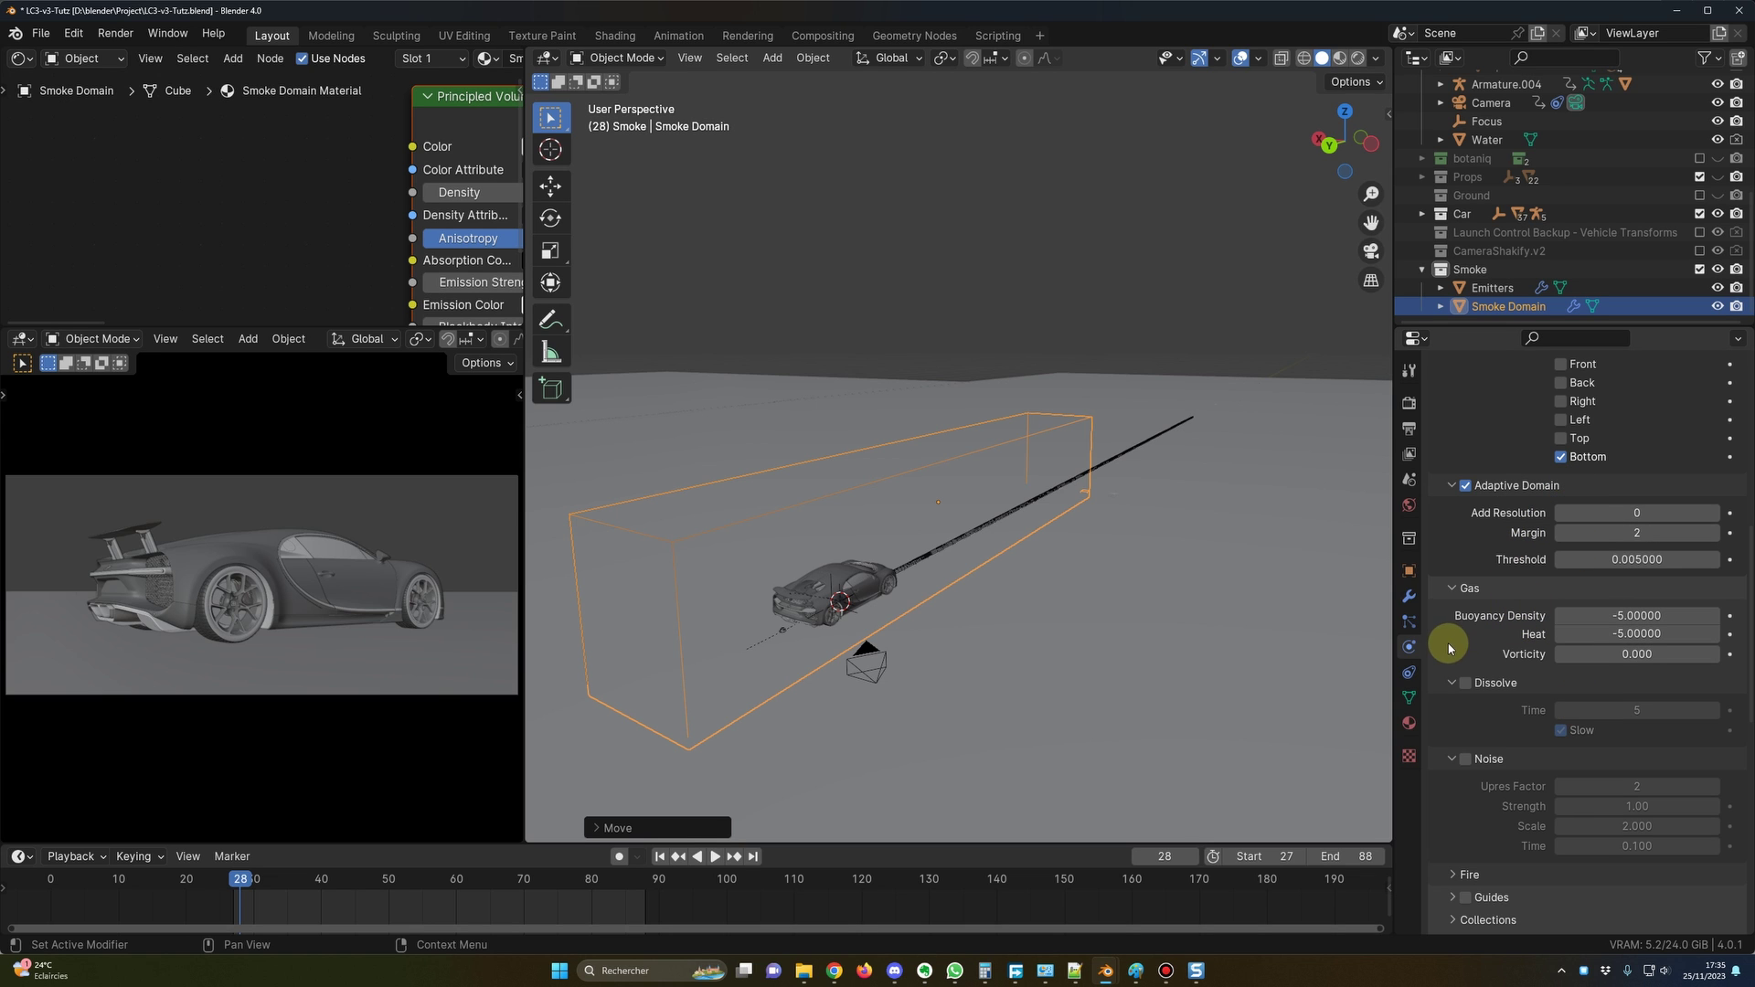
pyautogui.moveTo(1123, 623); pyautogui.dragTo(1166, 625, button='middle')
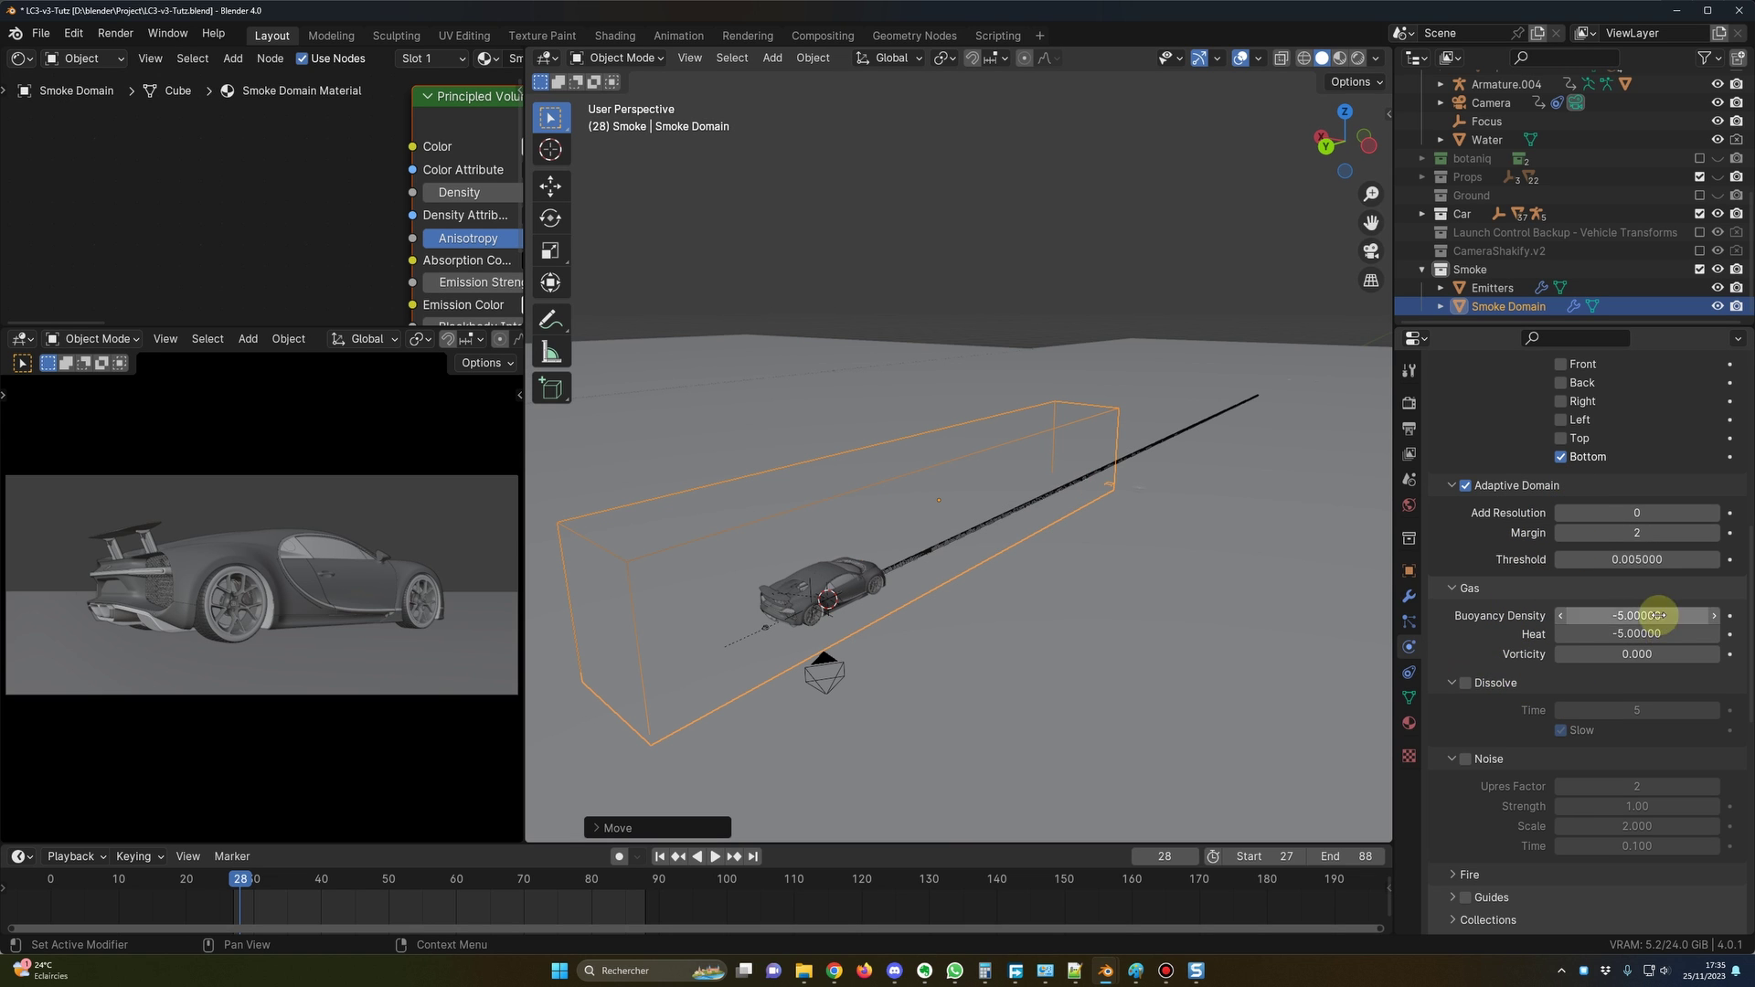
# Enable Dissolve for the smoke domain and set its Time to 80.
pyautogui.click(1466, 682)
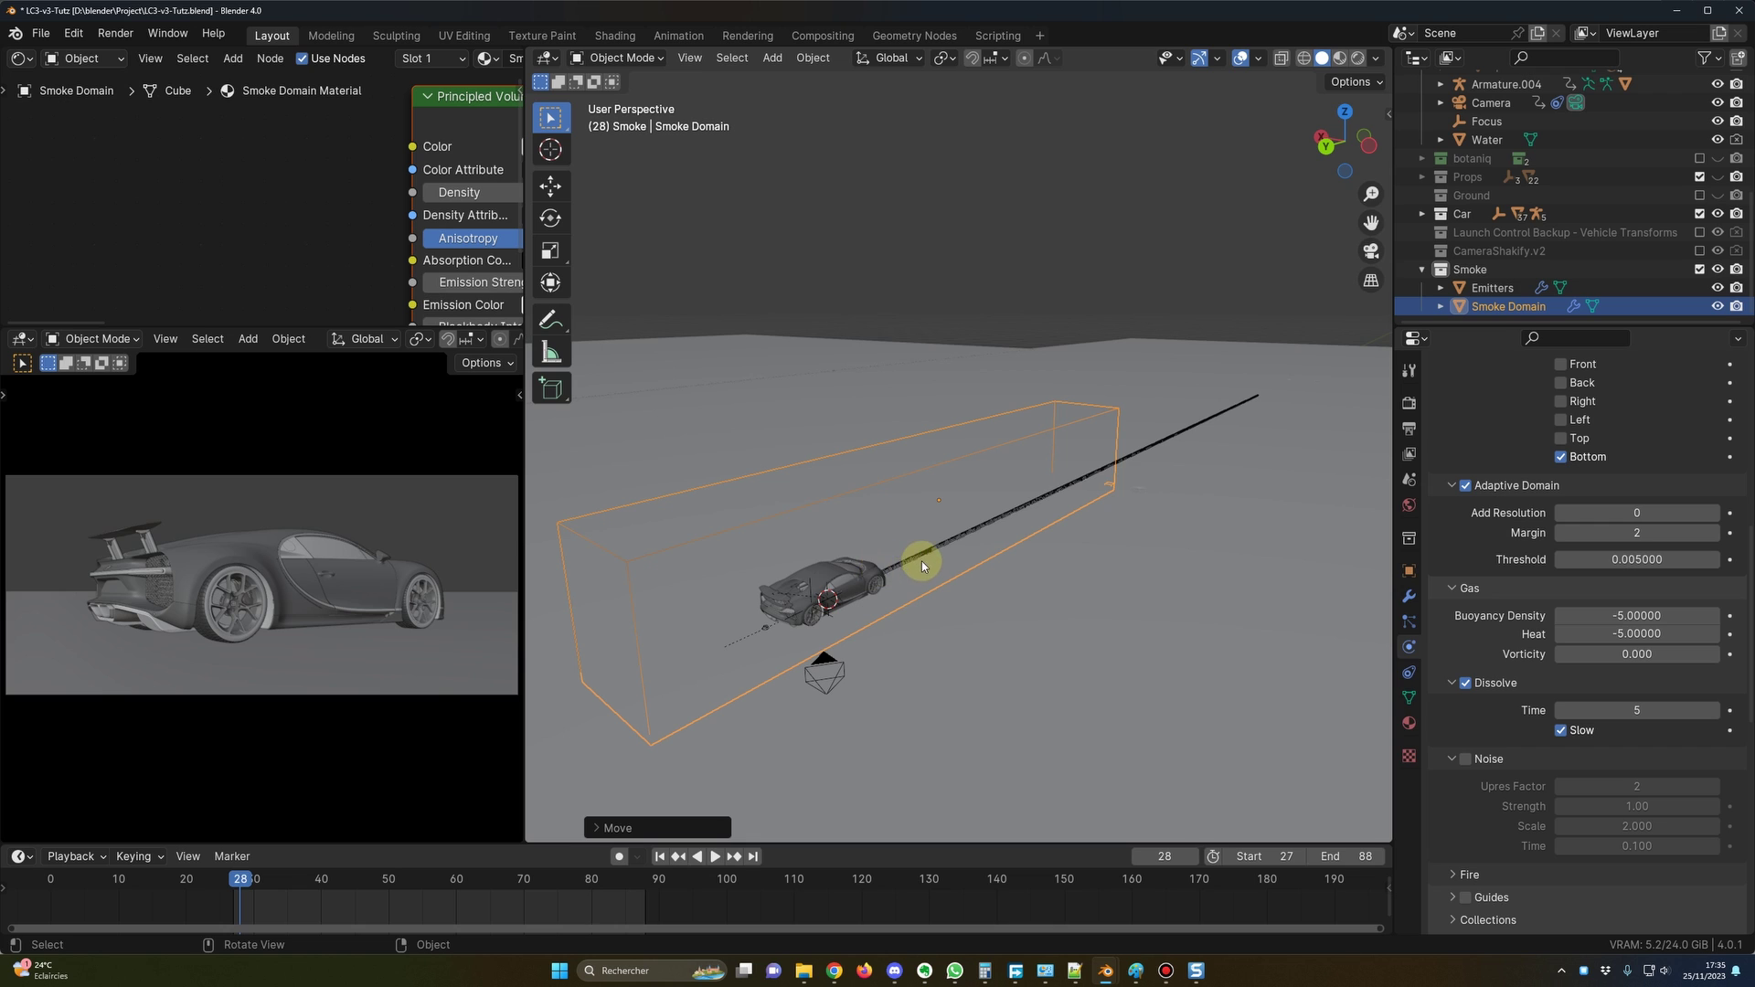
pyautogui.moveTo(921, 565); pyautogui.dragTo(905, 562, button='middle')
pyautogui.click(1603, 711)
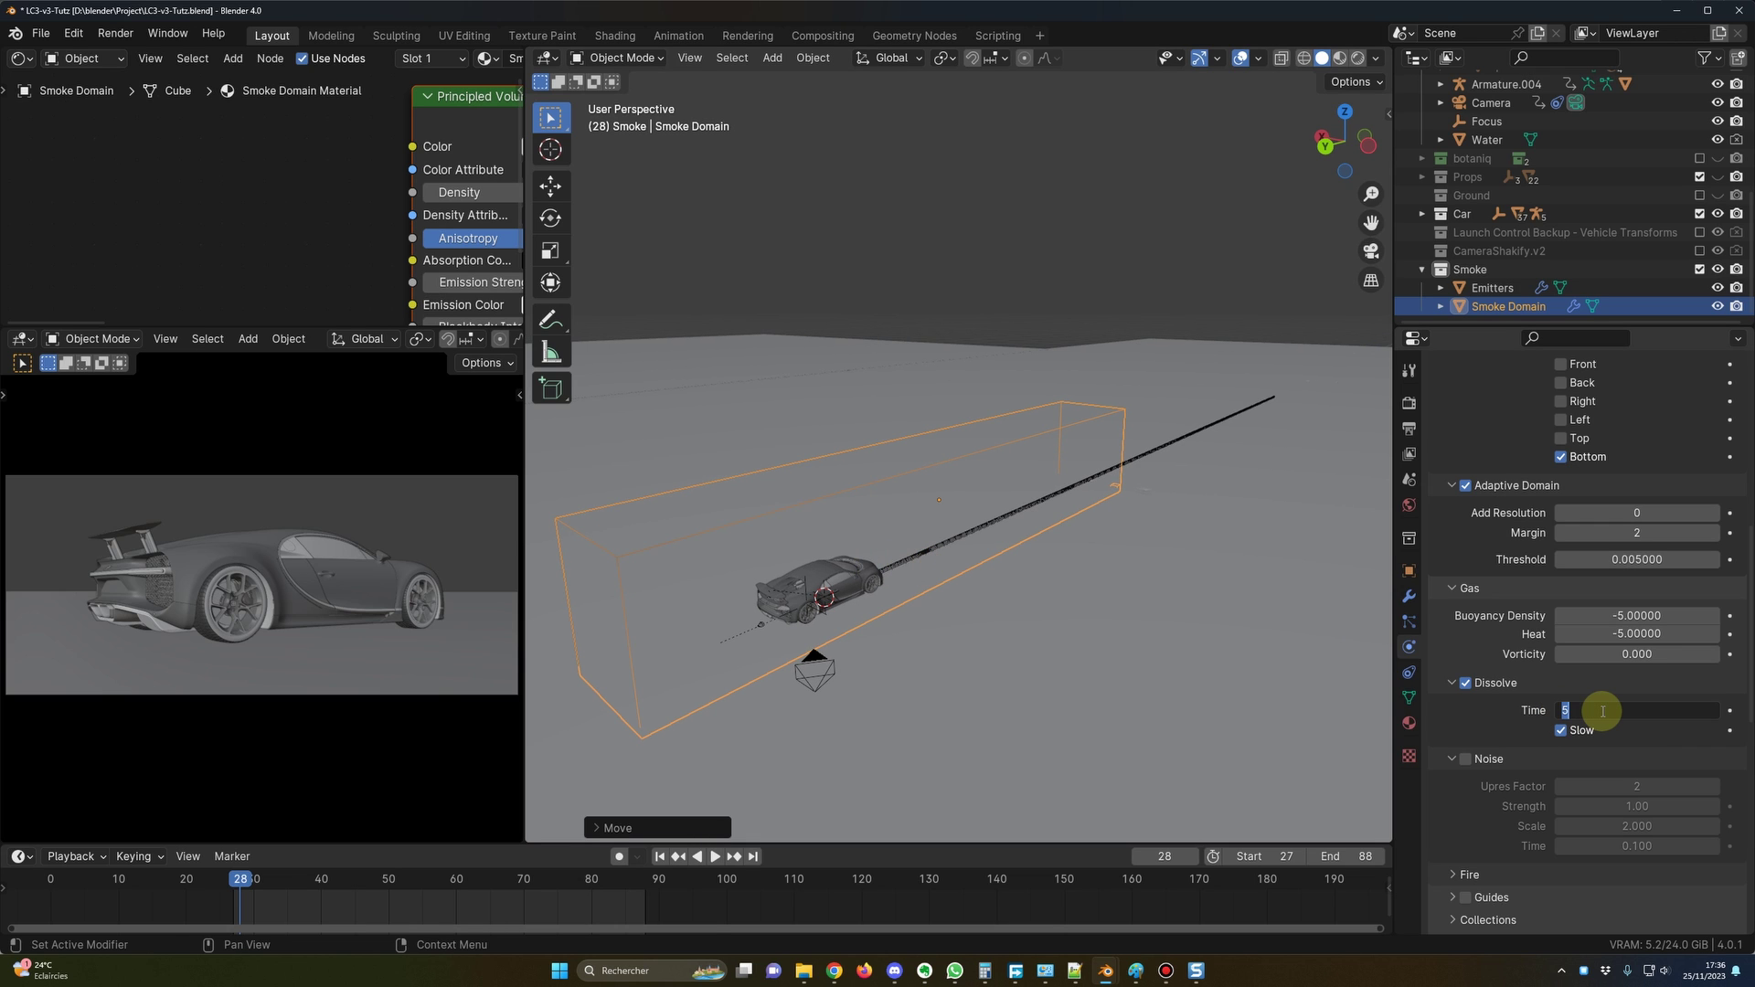
pyautogui.press('Return')
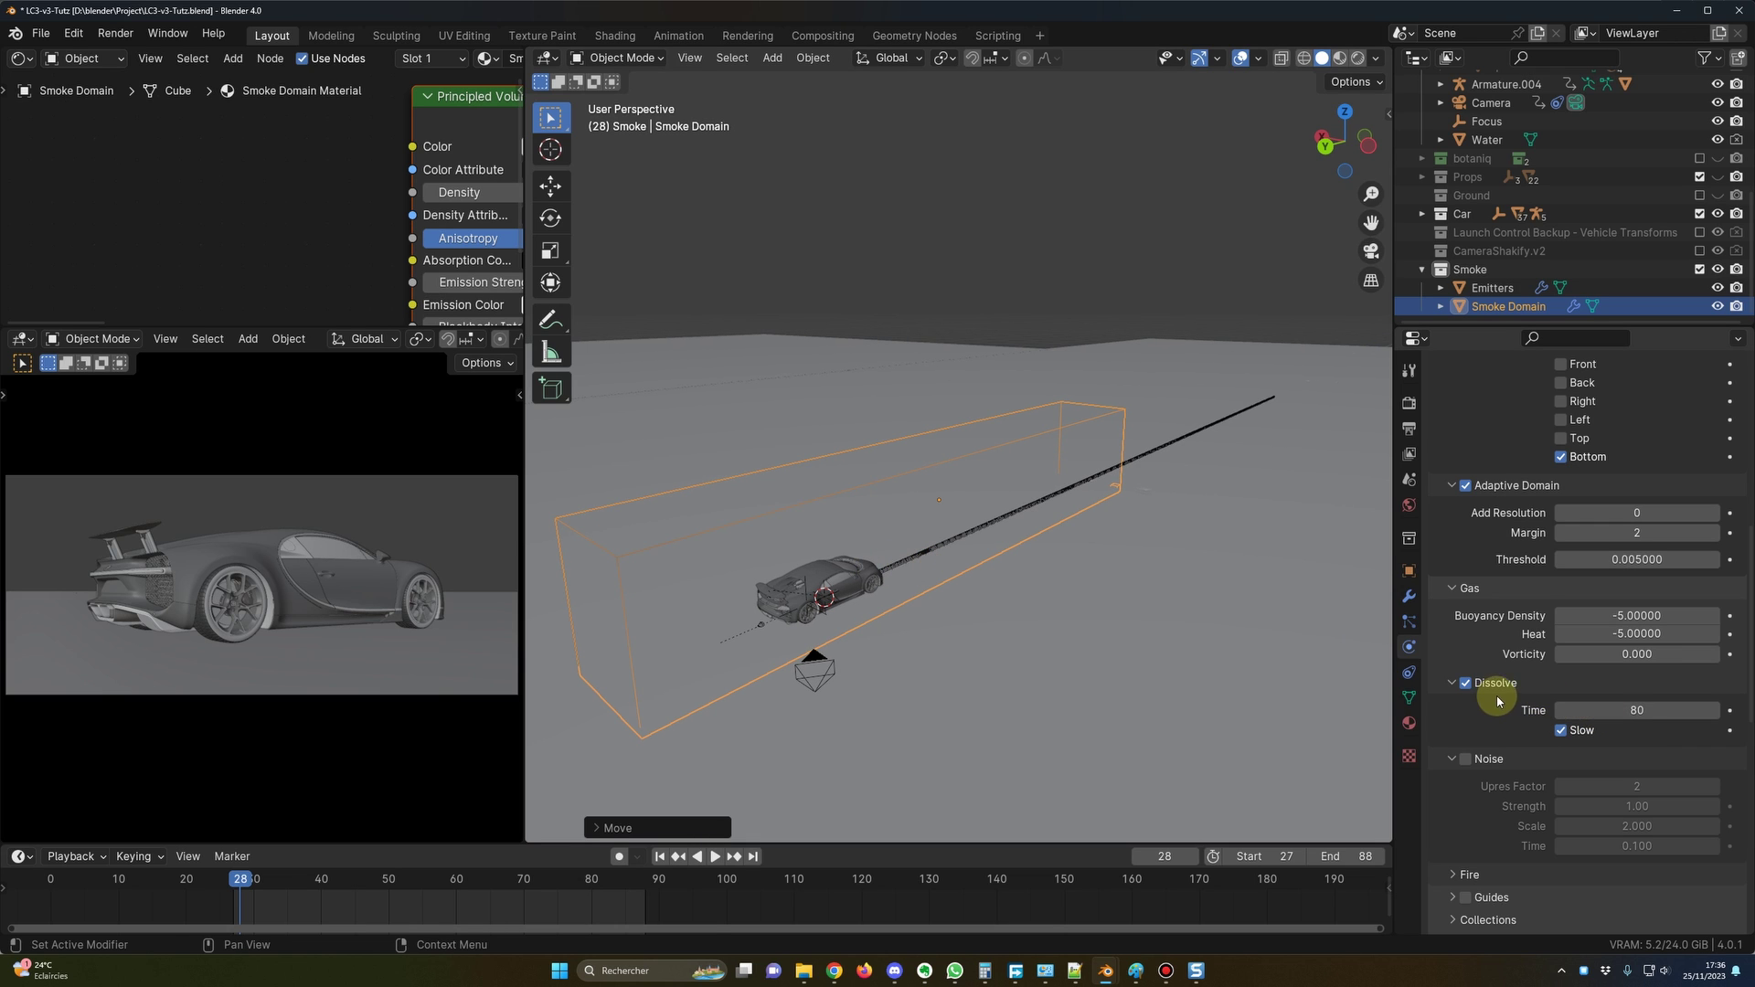
# Enable Noise on the smoke domain with Strength 0.75, Scale 4 and Time 0.2.
pyautogui.scroll(-4, 1486, 701)
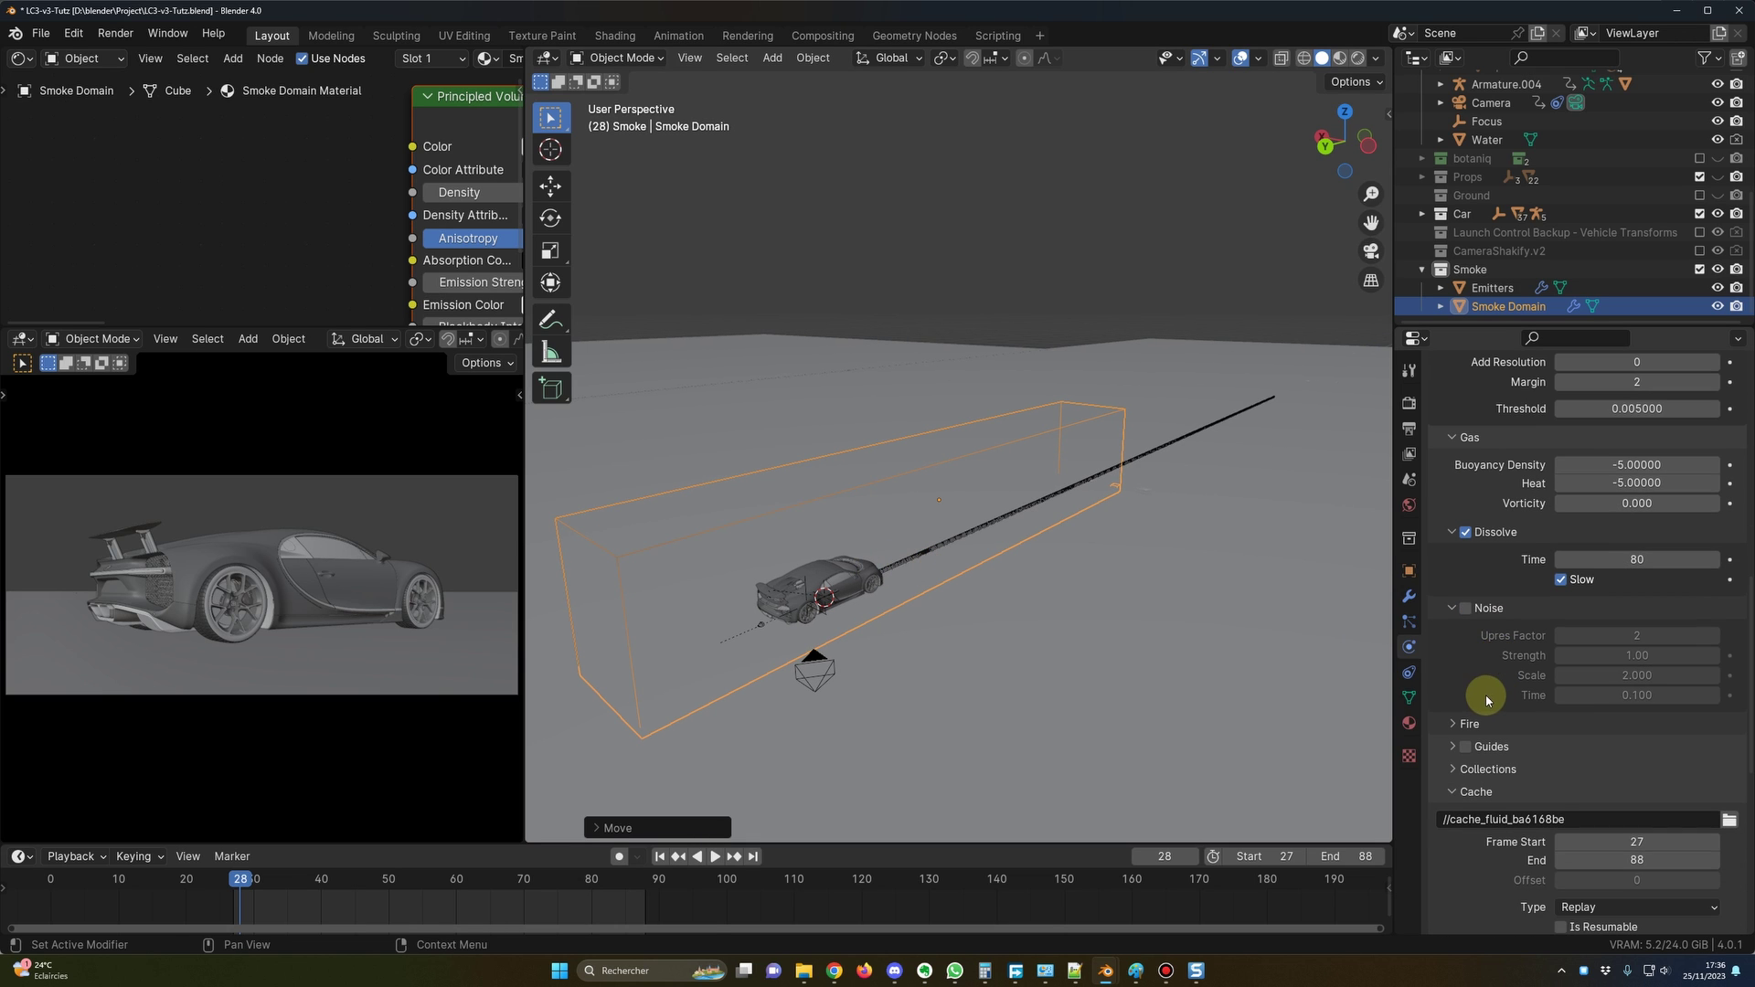
pyautogui.click(1466, 610)
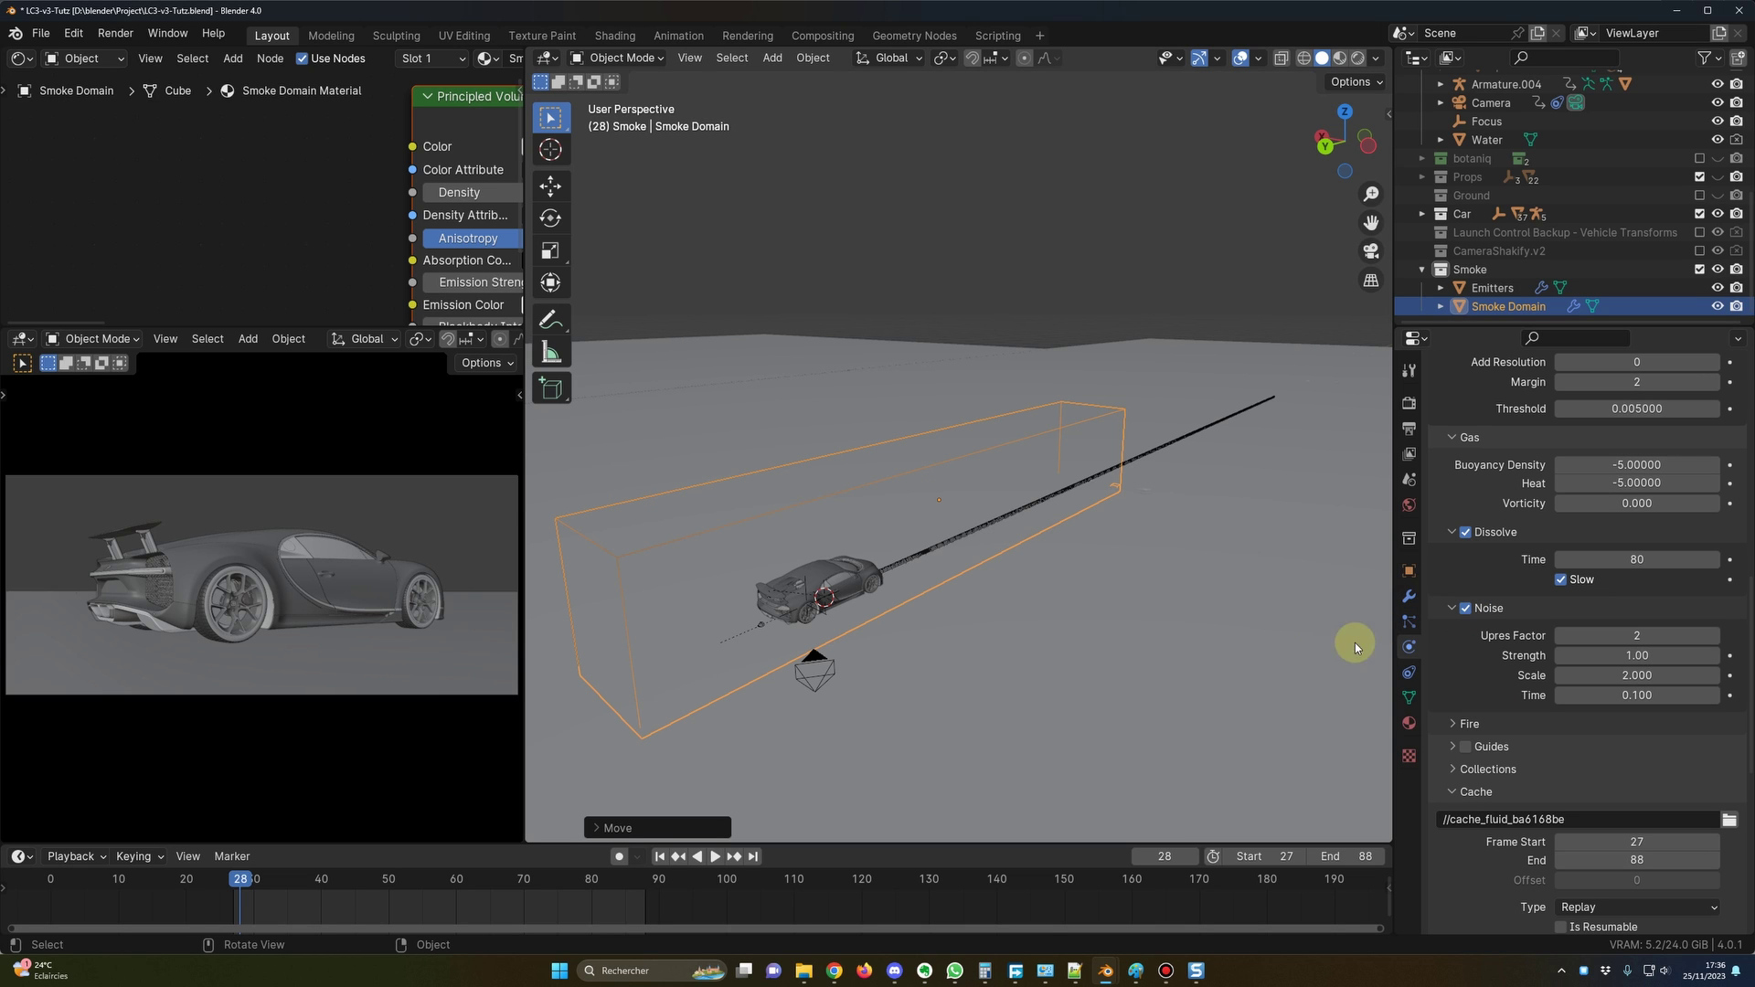
pyautogui.click(1595, 655)
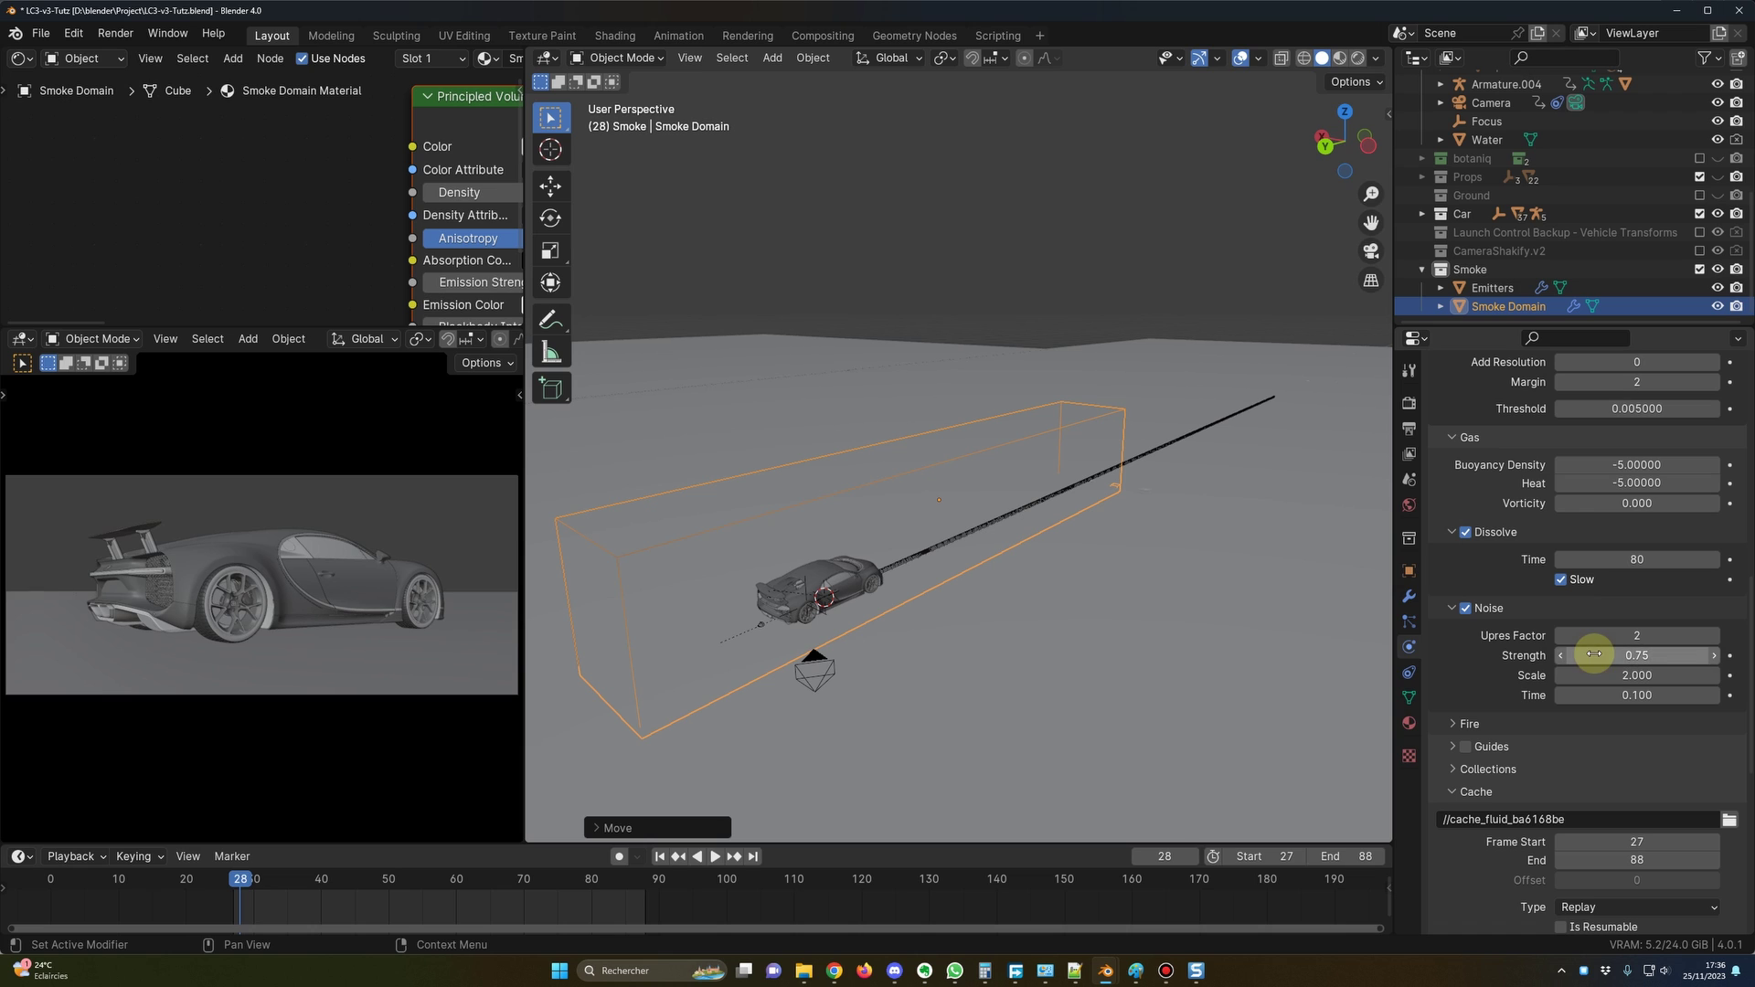
pyautogui.click(1615, 674)
pyautogui.write('4')
pyautogui.press('Return')
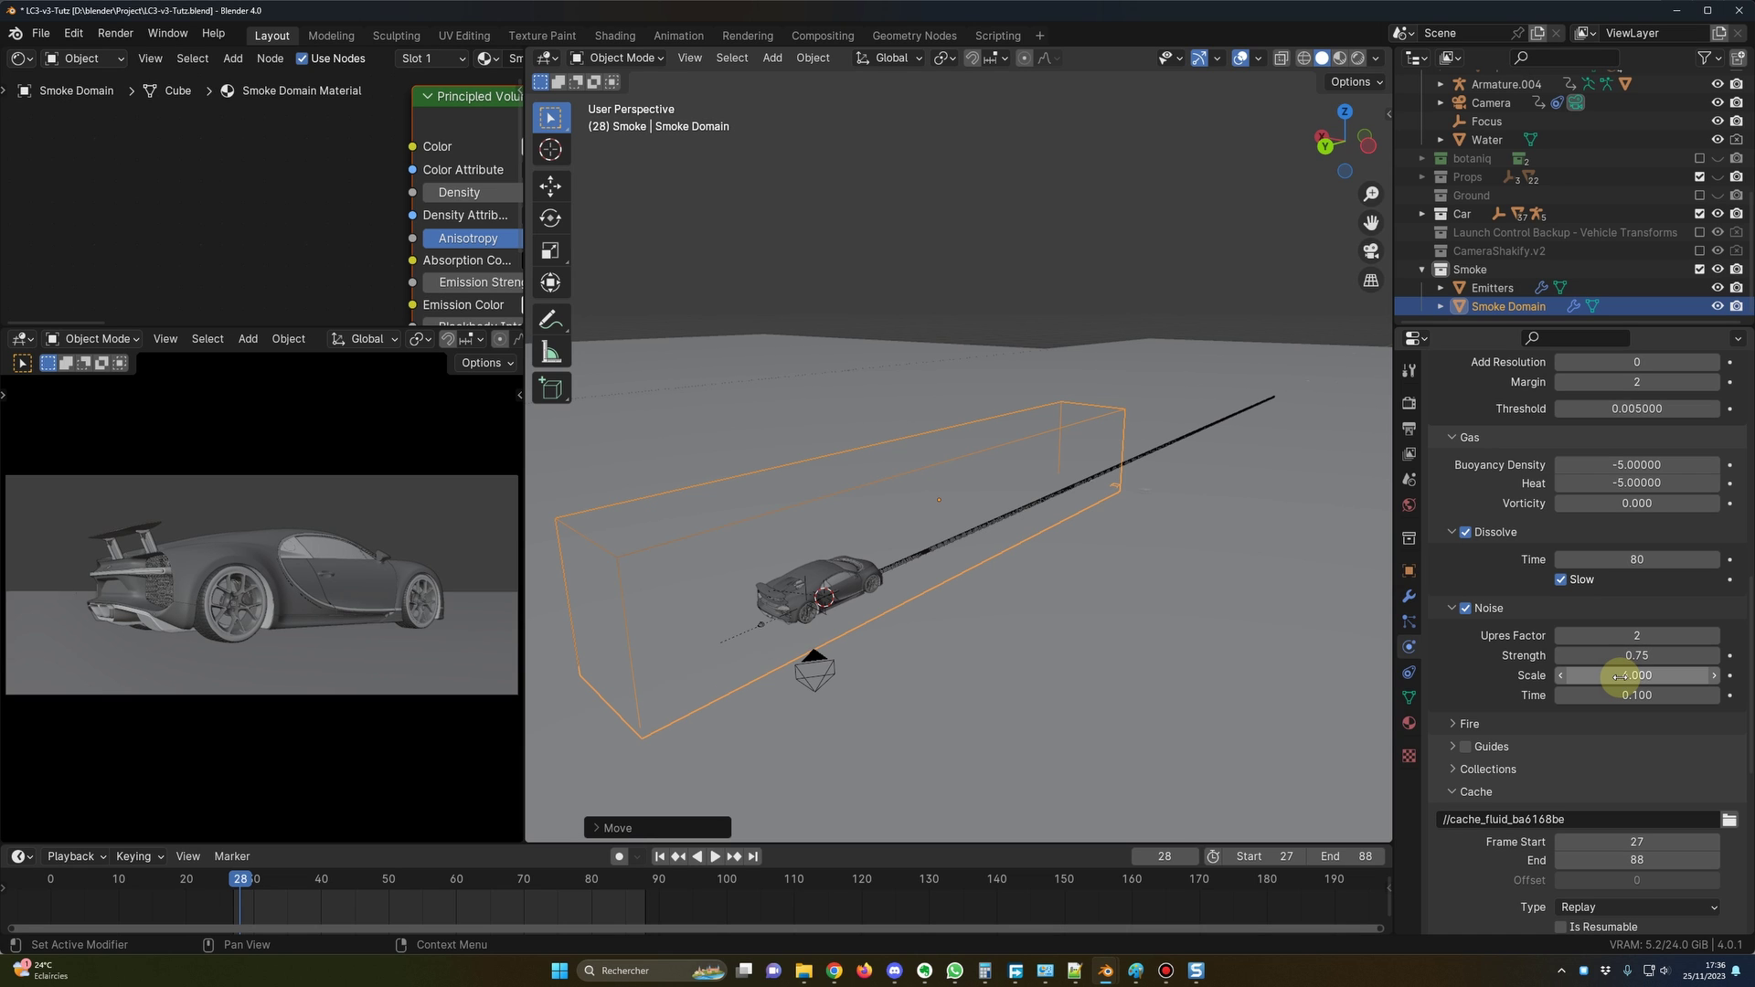
pyautogui.click(1621, 696)
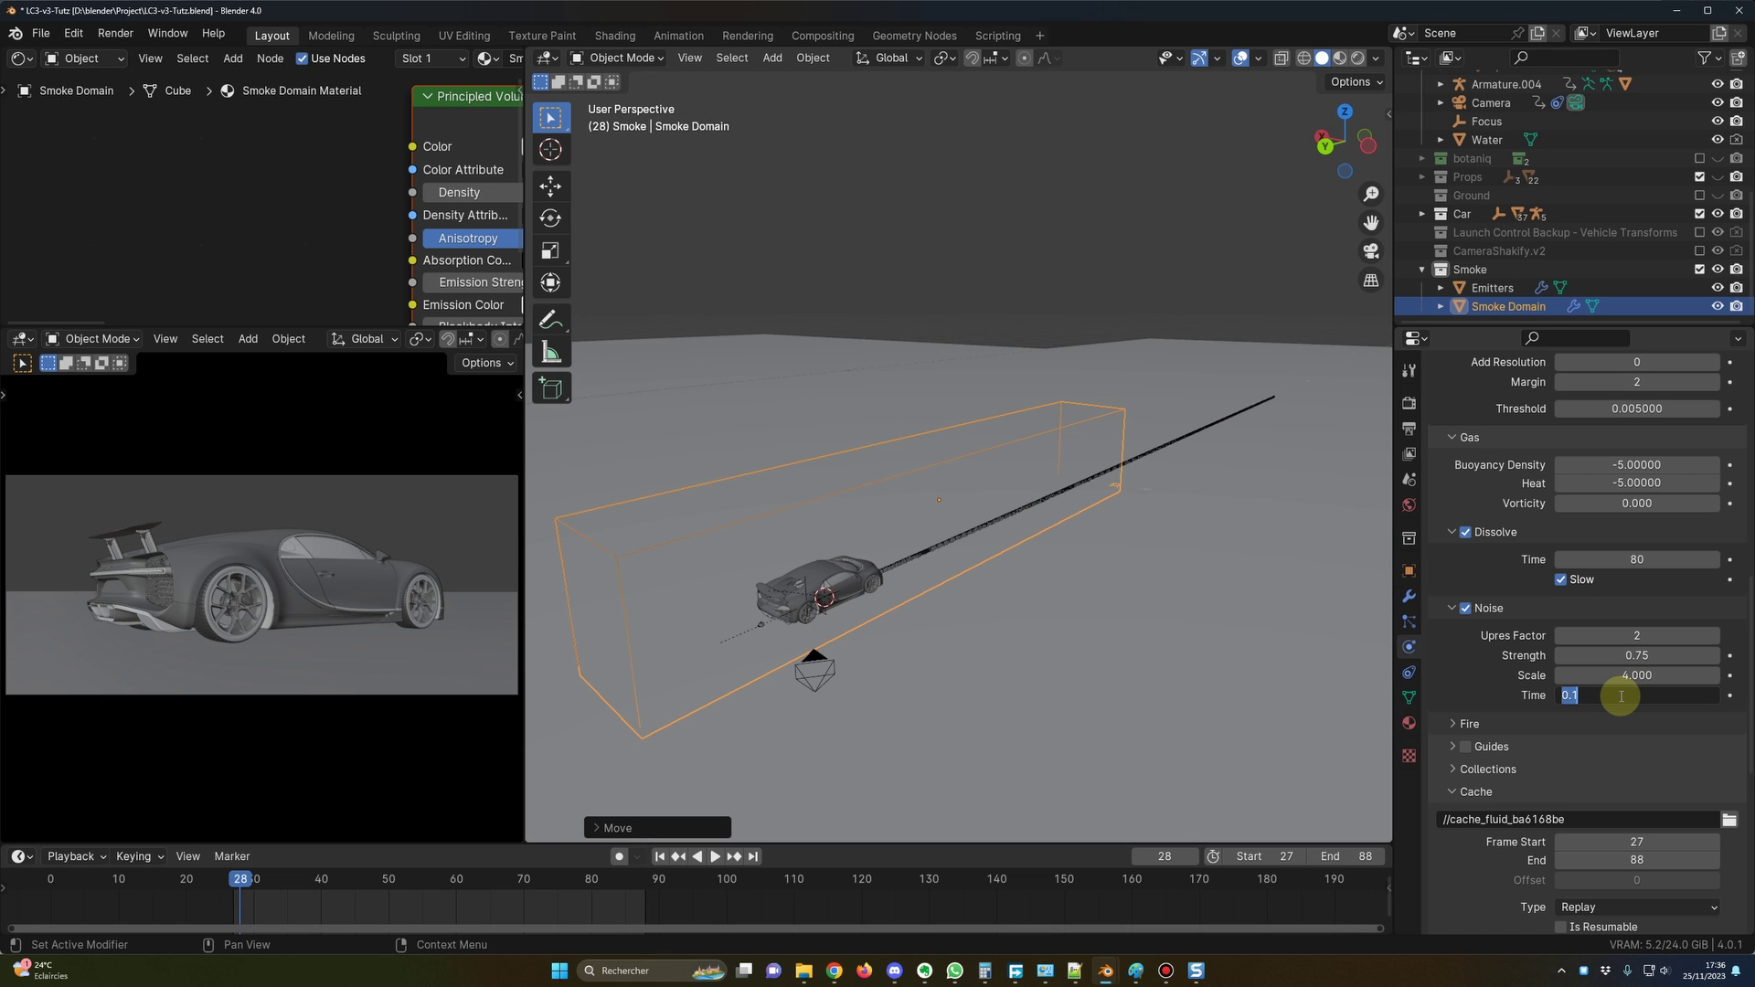
pyautogui.write('0.2')
pyautogui.press('Return')
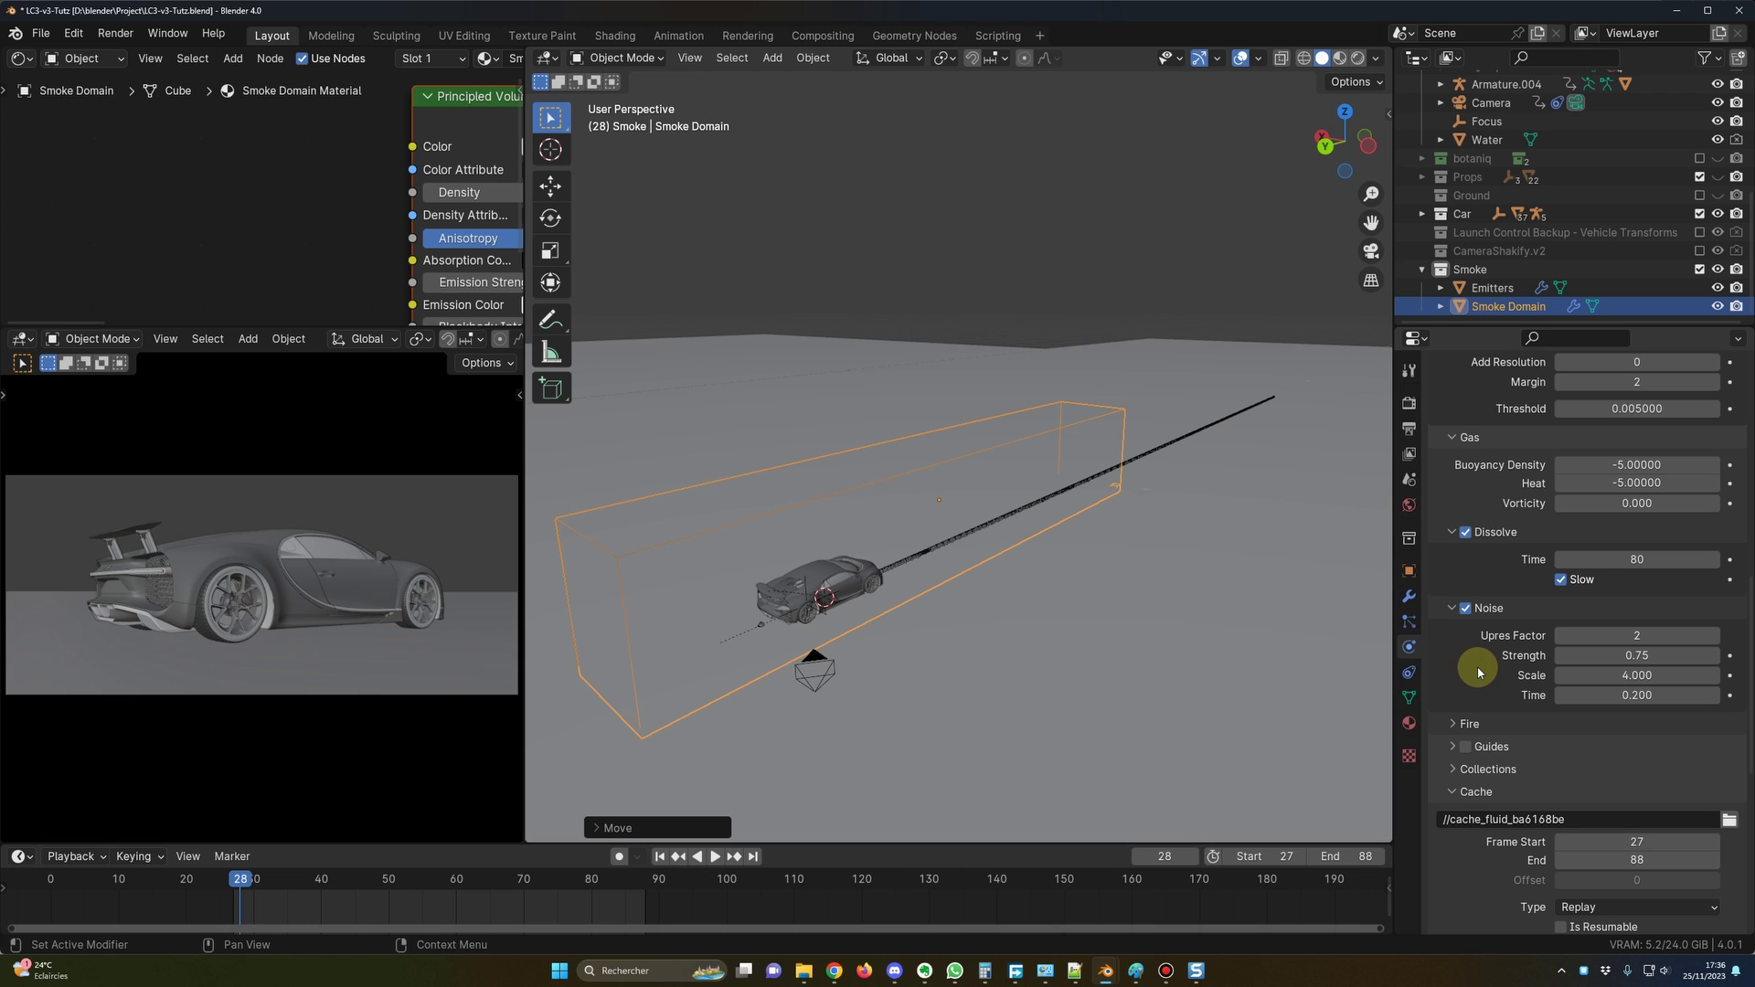
# Set the smoke domain's Resolution Divisions to 32.
pyautogui.scroll(10, 1478, 671)
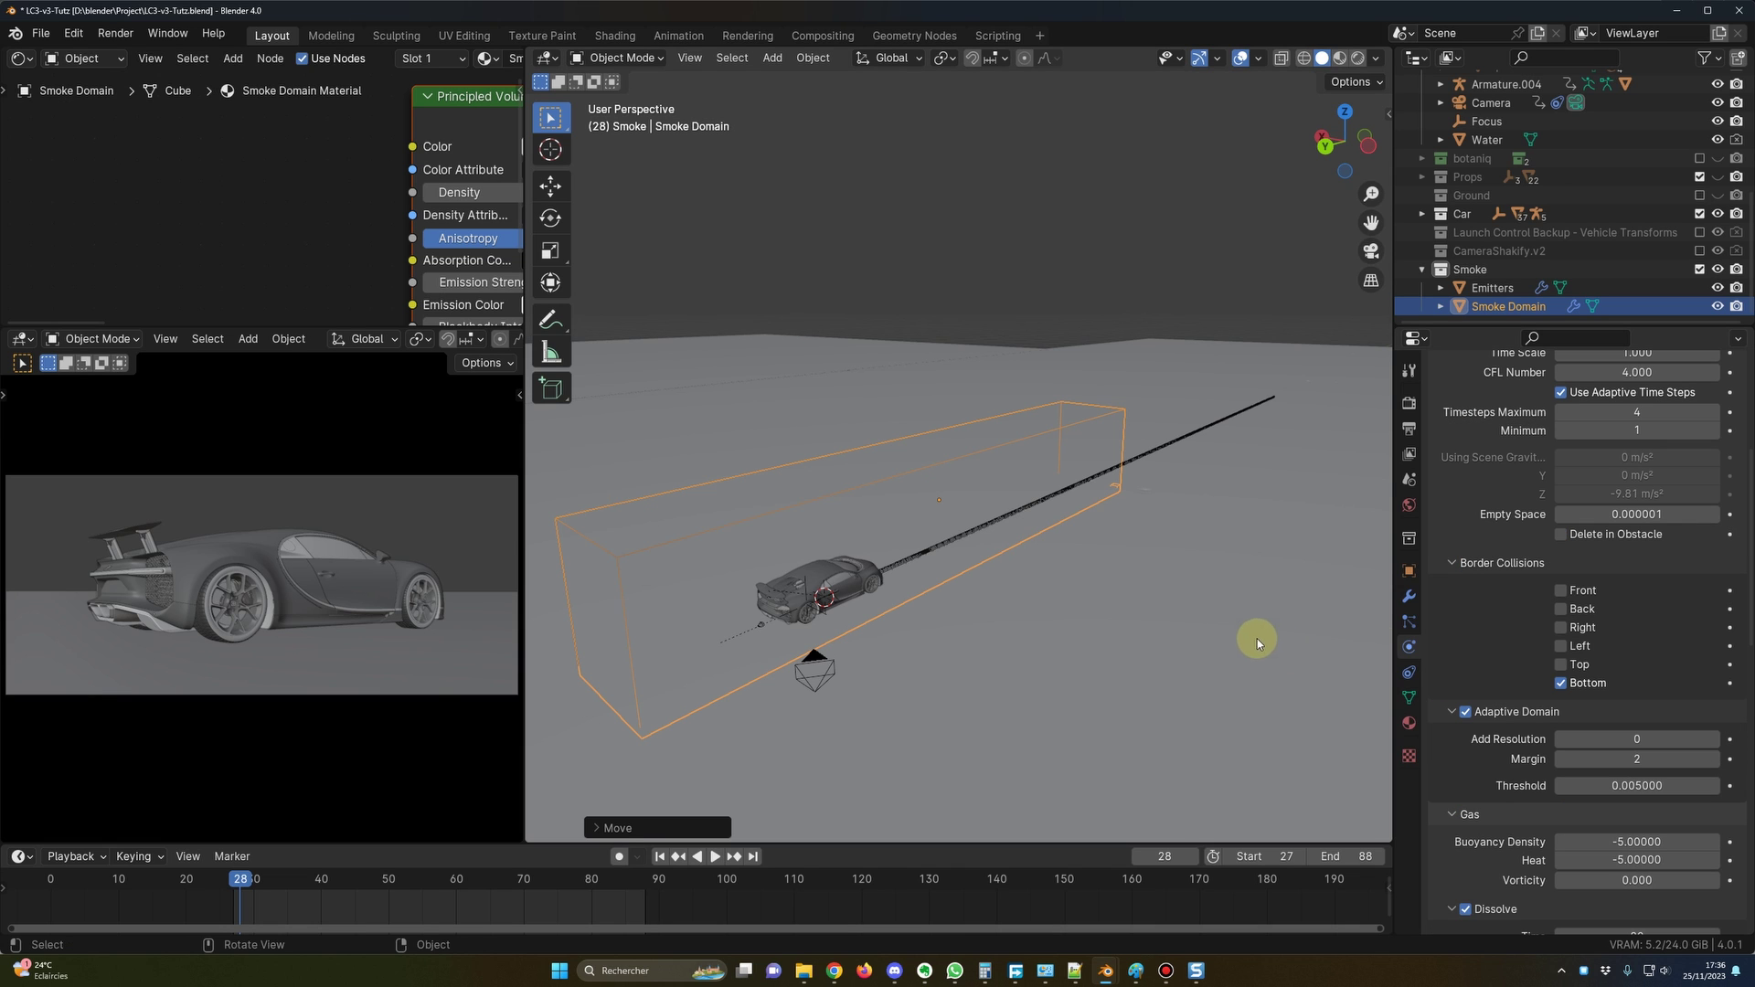
pyautogui.scroll(7, 1532, 672)
pyautogui.click(1644, 598)
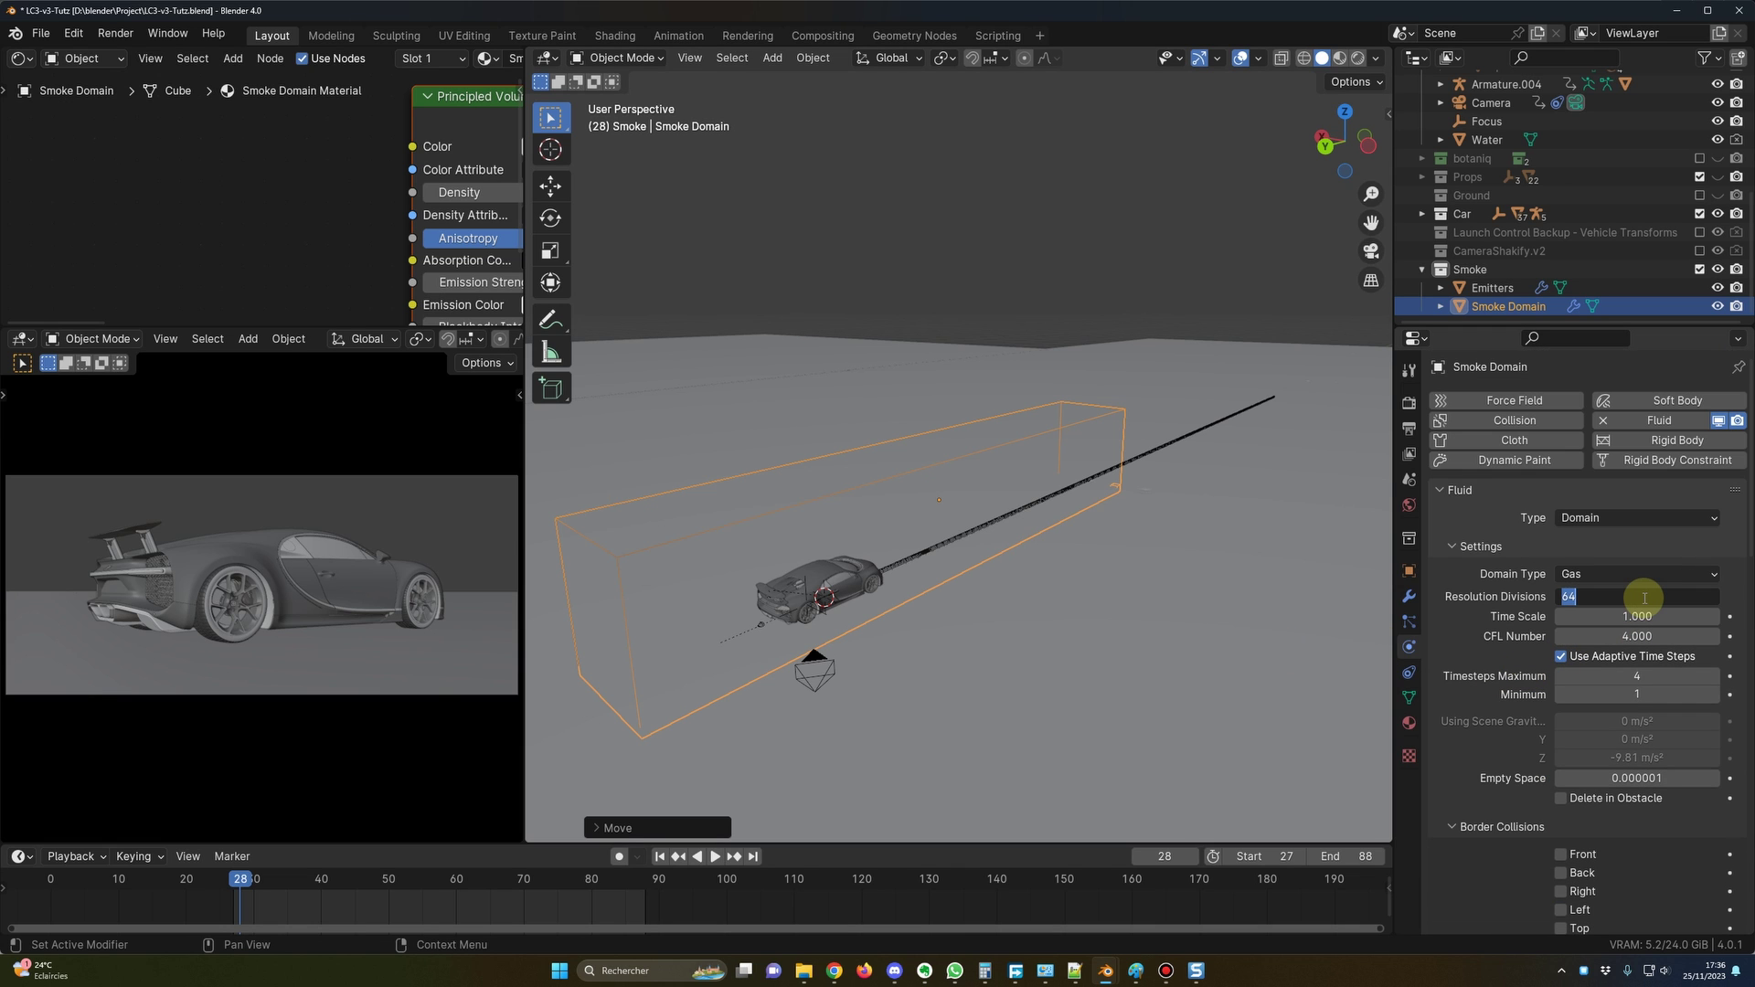
pyautogui.press('Return')
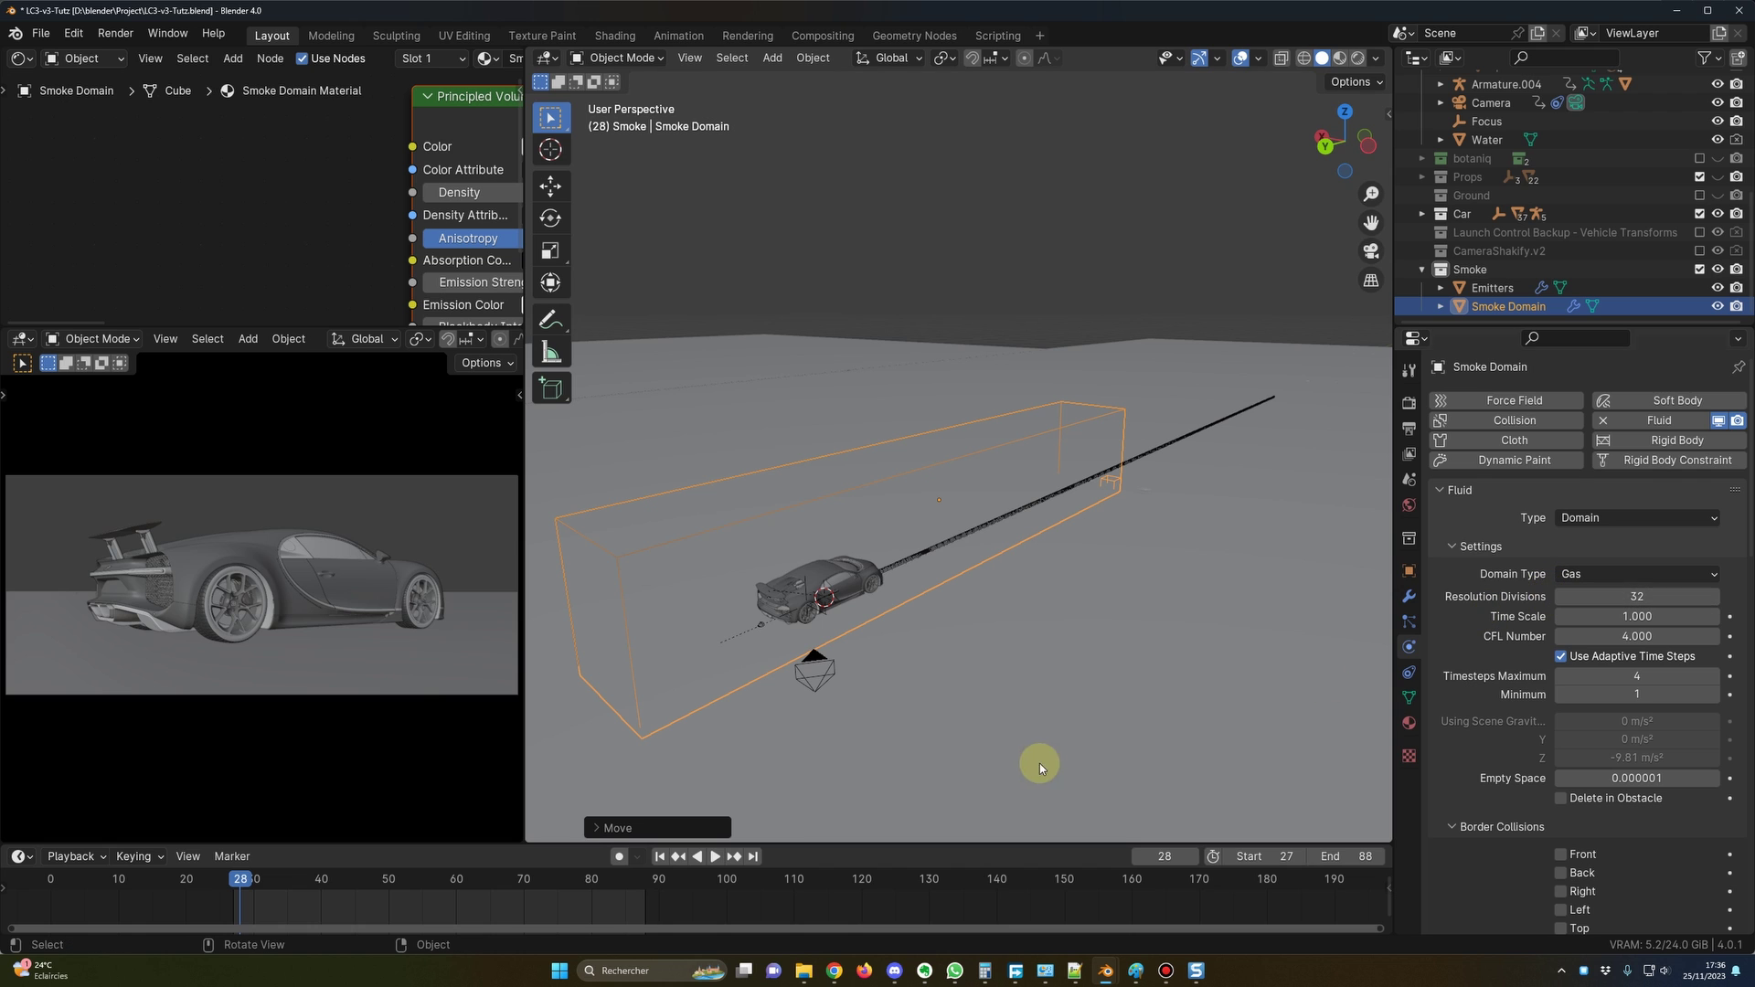
# Play the simulation from the start frame, replay it from other angles, and scrub to frame 53 to examine the smoke behind the car.
pyautogui.click(659, 857)
pyautogui.click(716, 857)
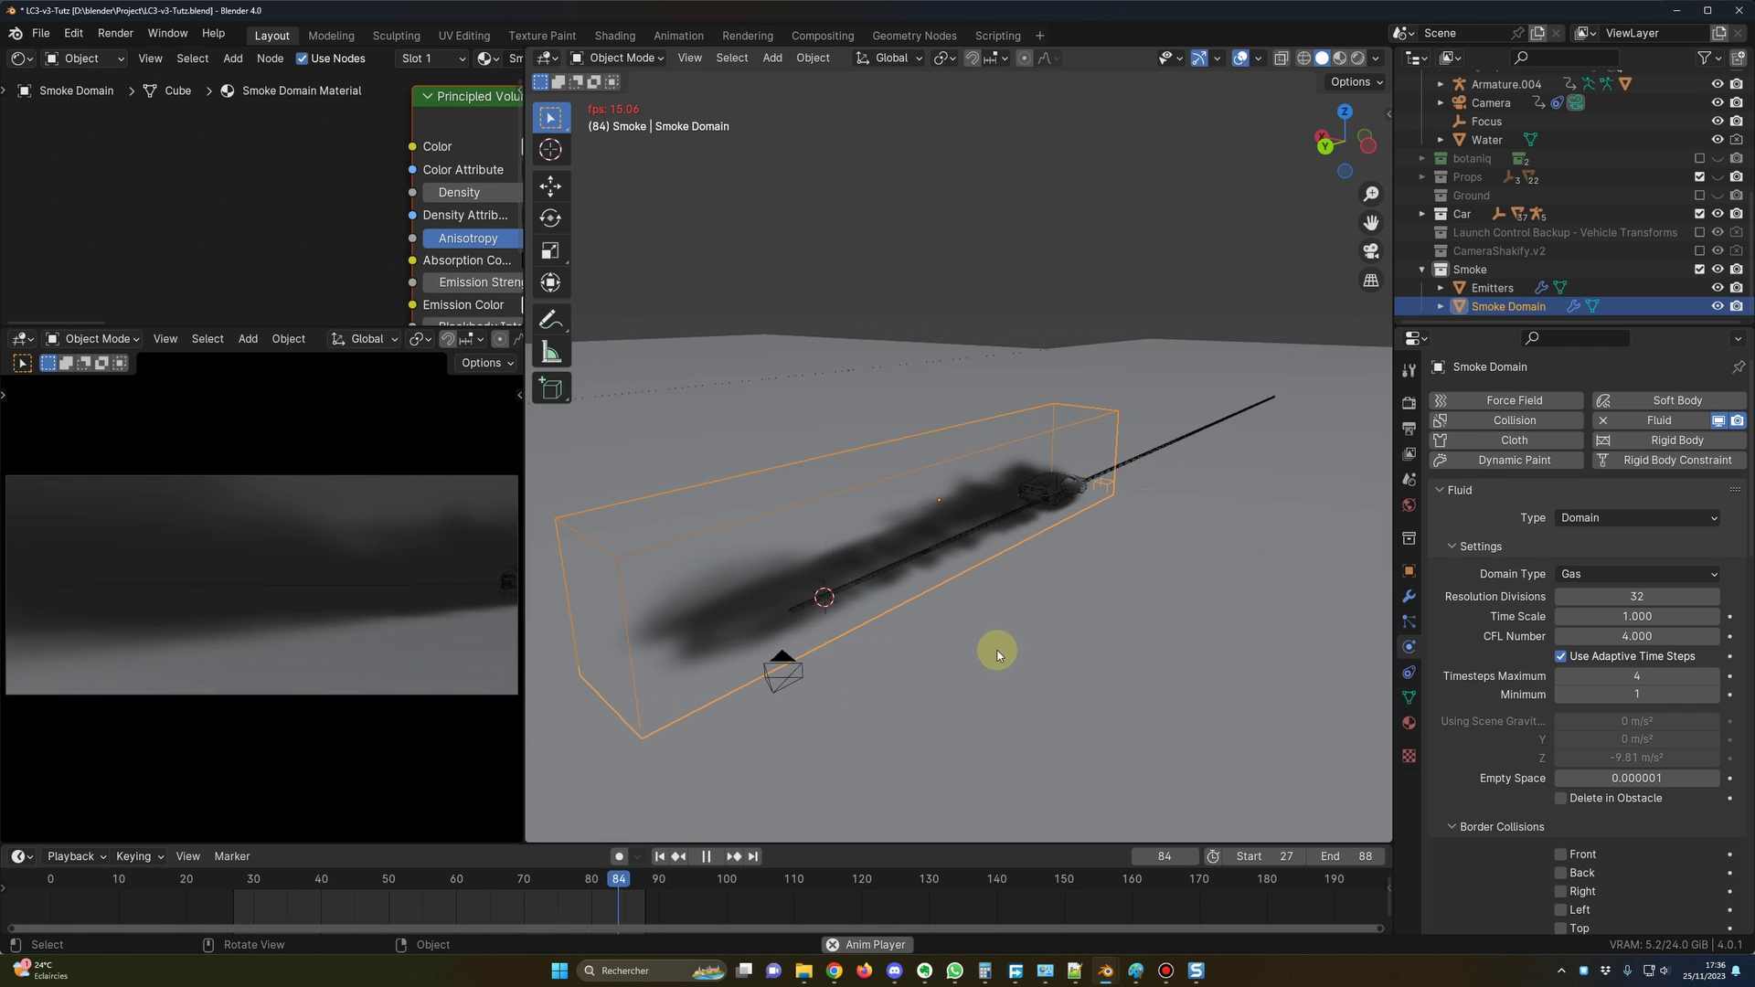
pyautogui.click(704, 856)
pyautogui.moveTo(825, 703); pyautogui.dragTo(874, 670, button='middle')
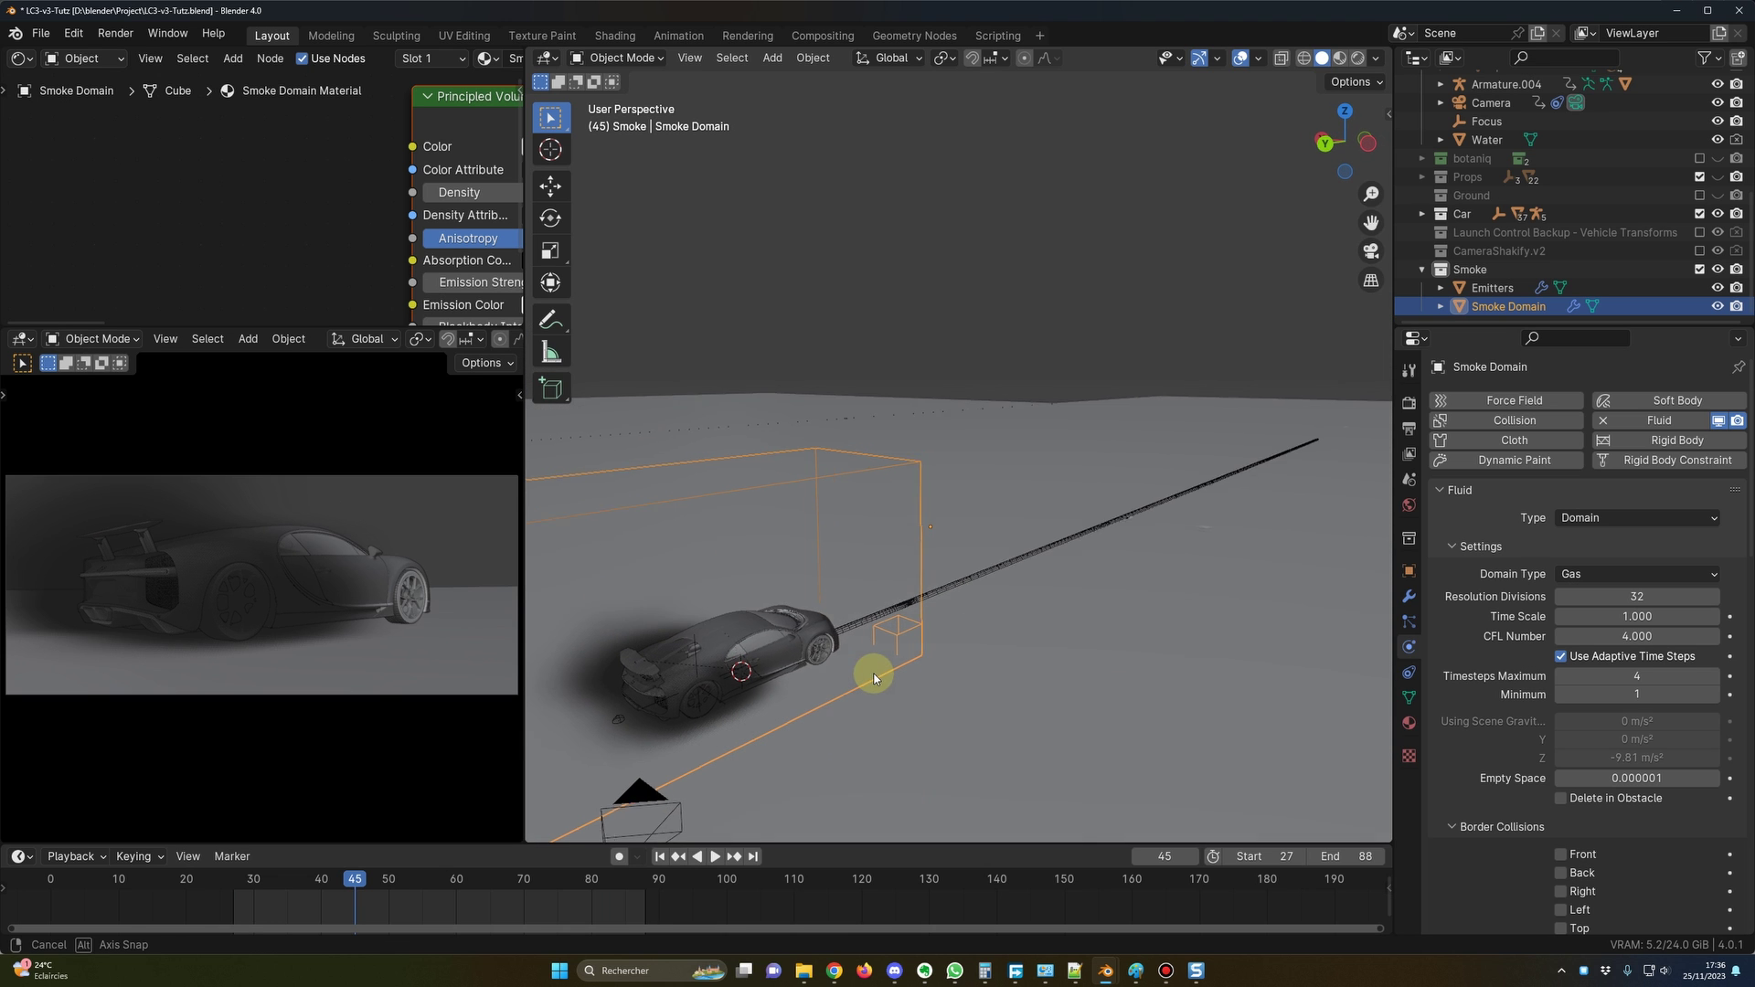
pyautogui.click(714, 856)
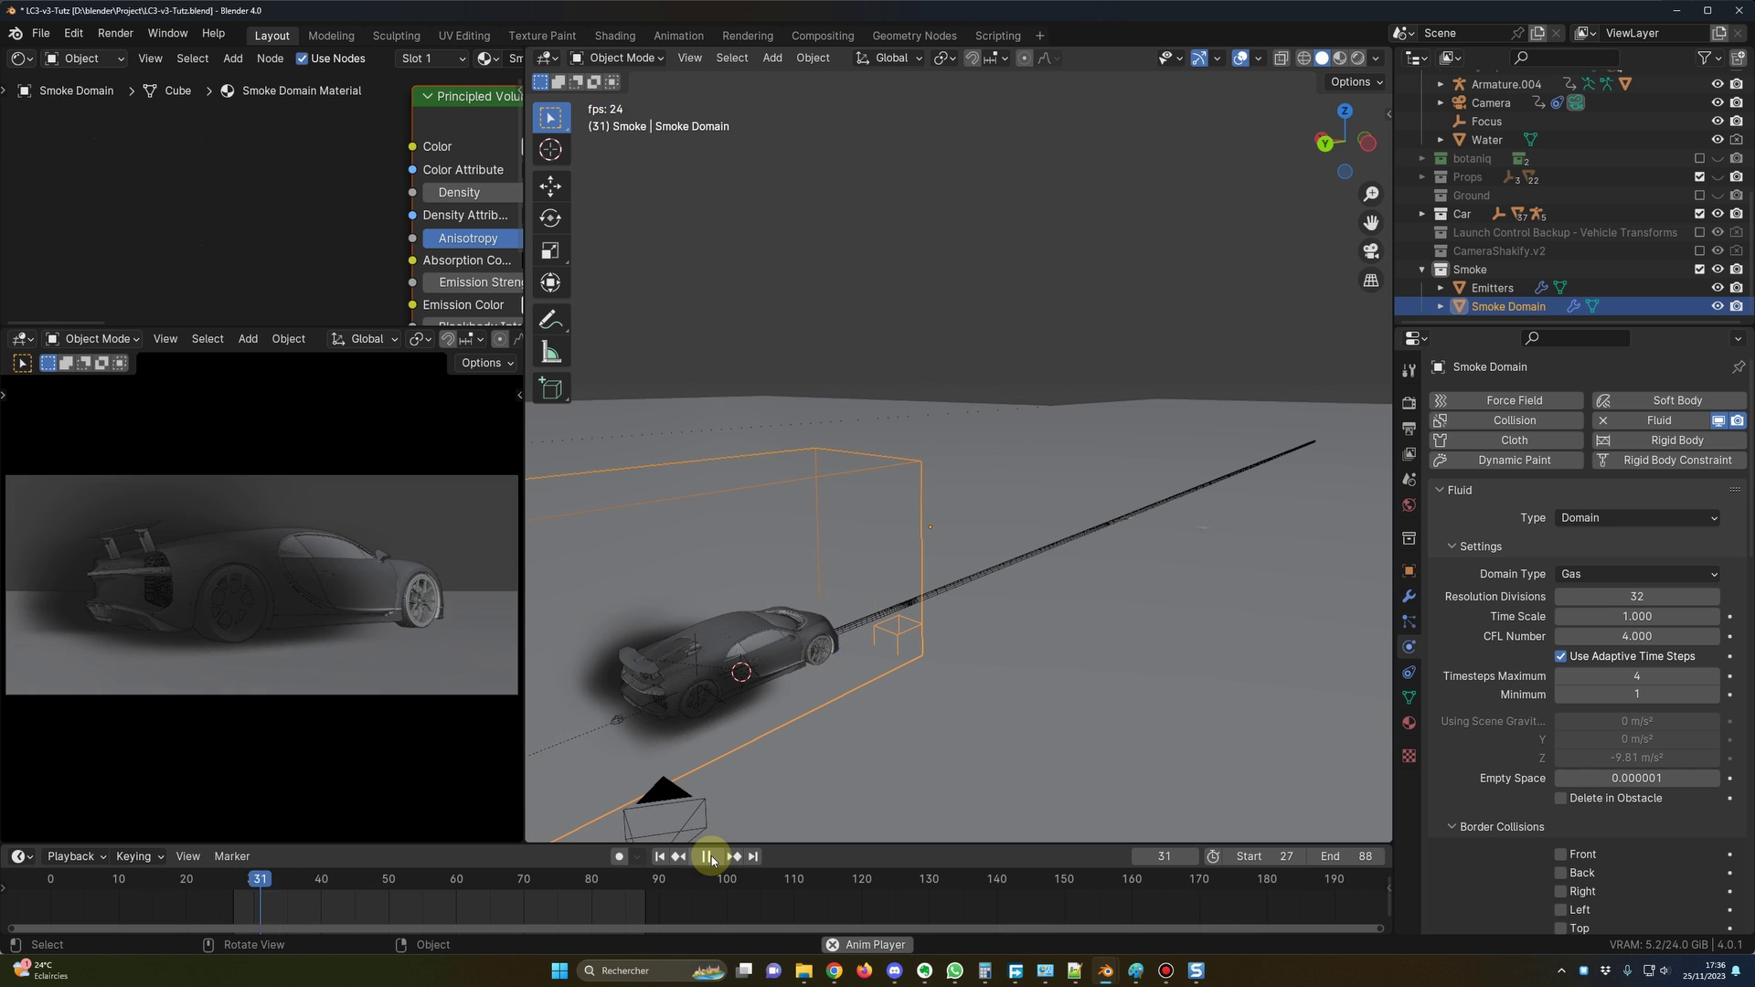
pyautogui.click(710, 857)
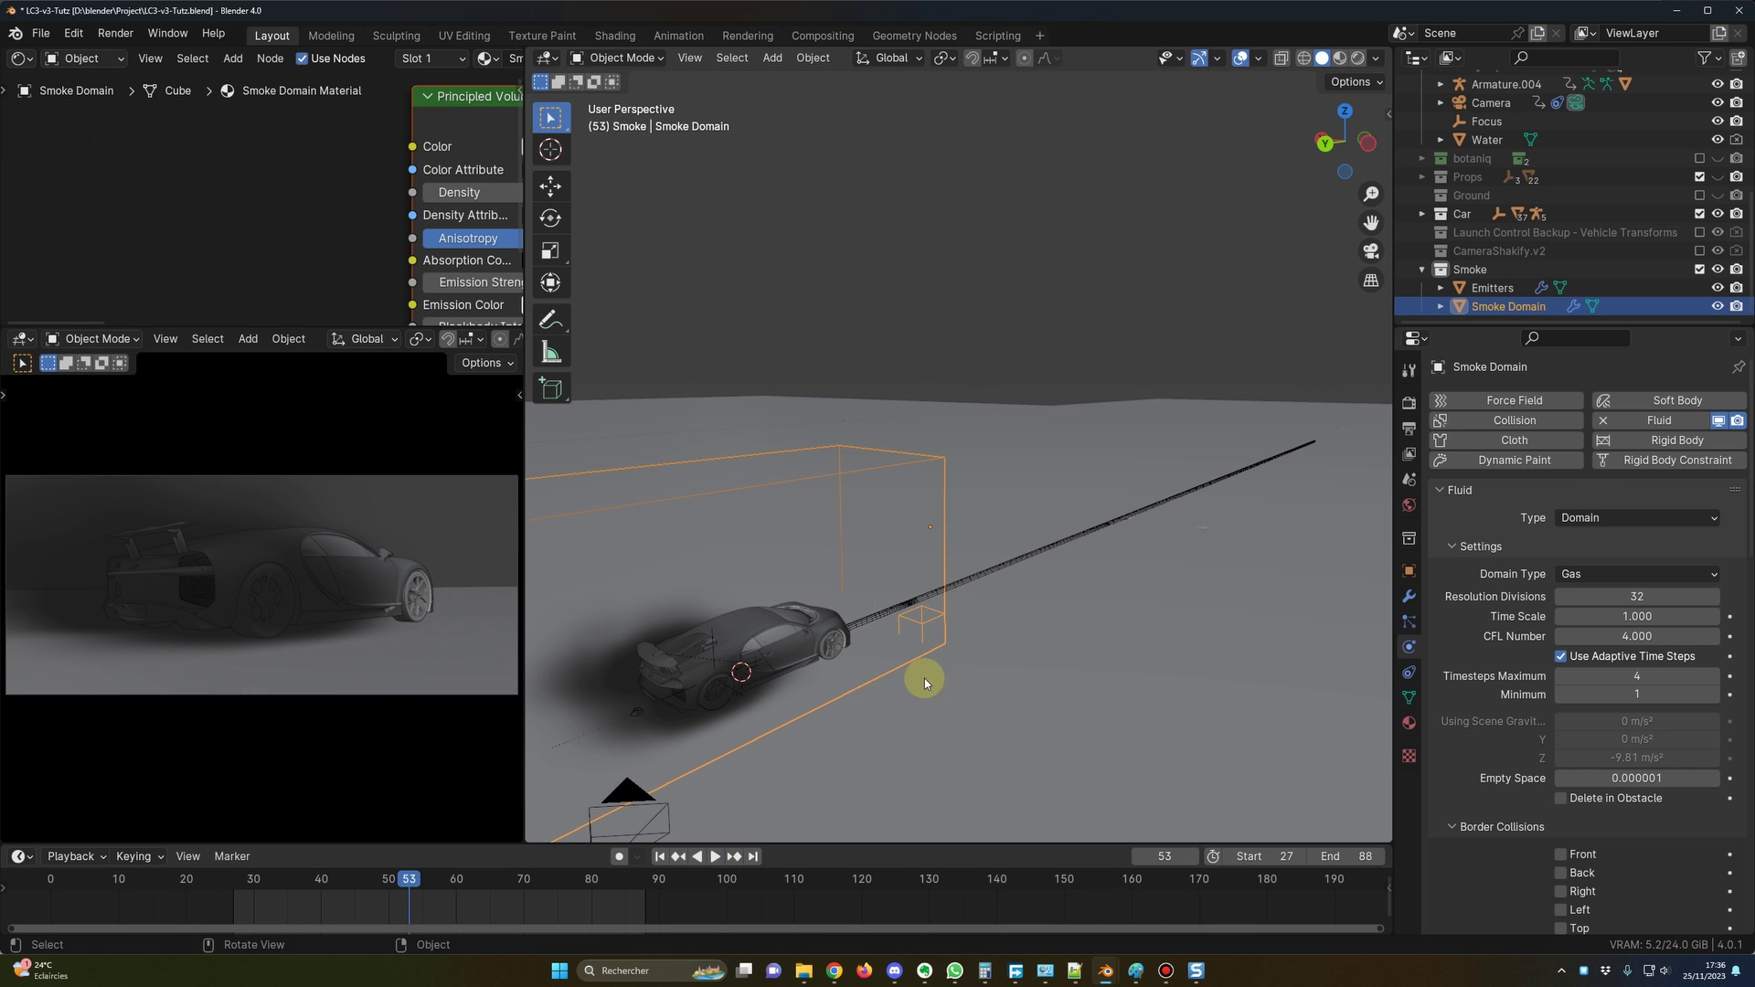
pyautogui.moveTo(924, 679); pyautogui.dragTo(951, 658, button='middle')
pyautogui.click(714, 856)
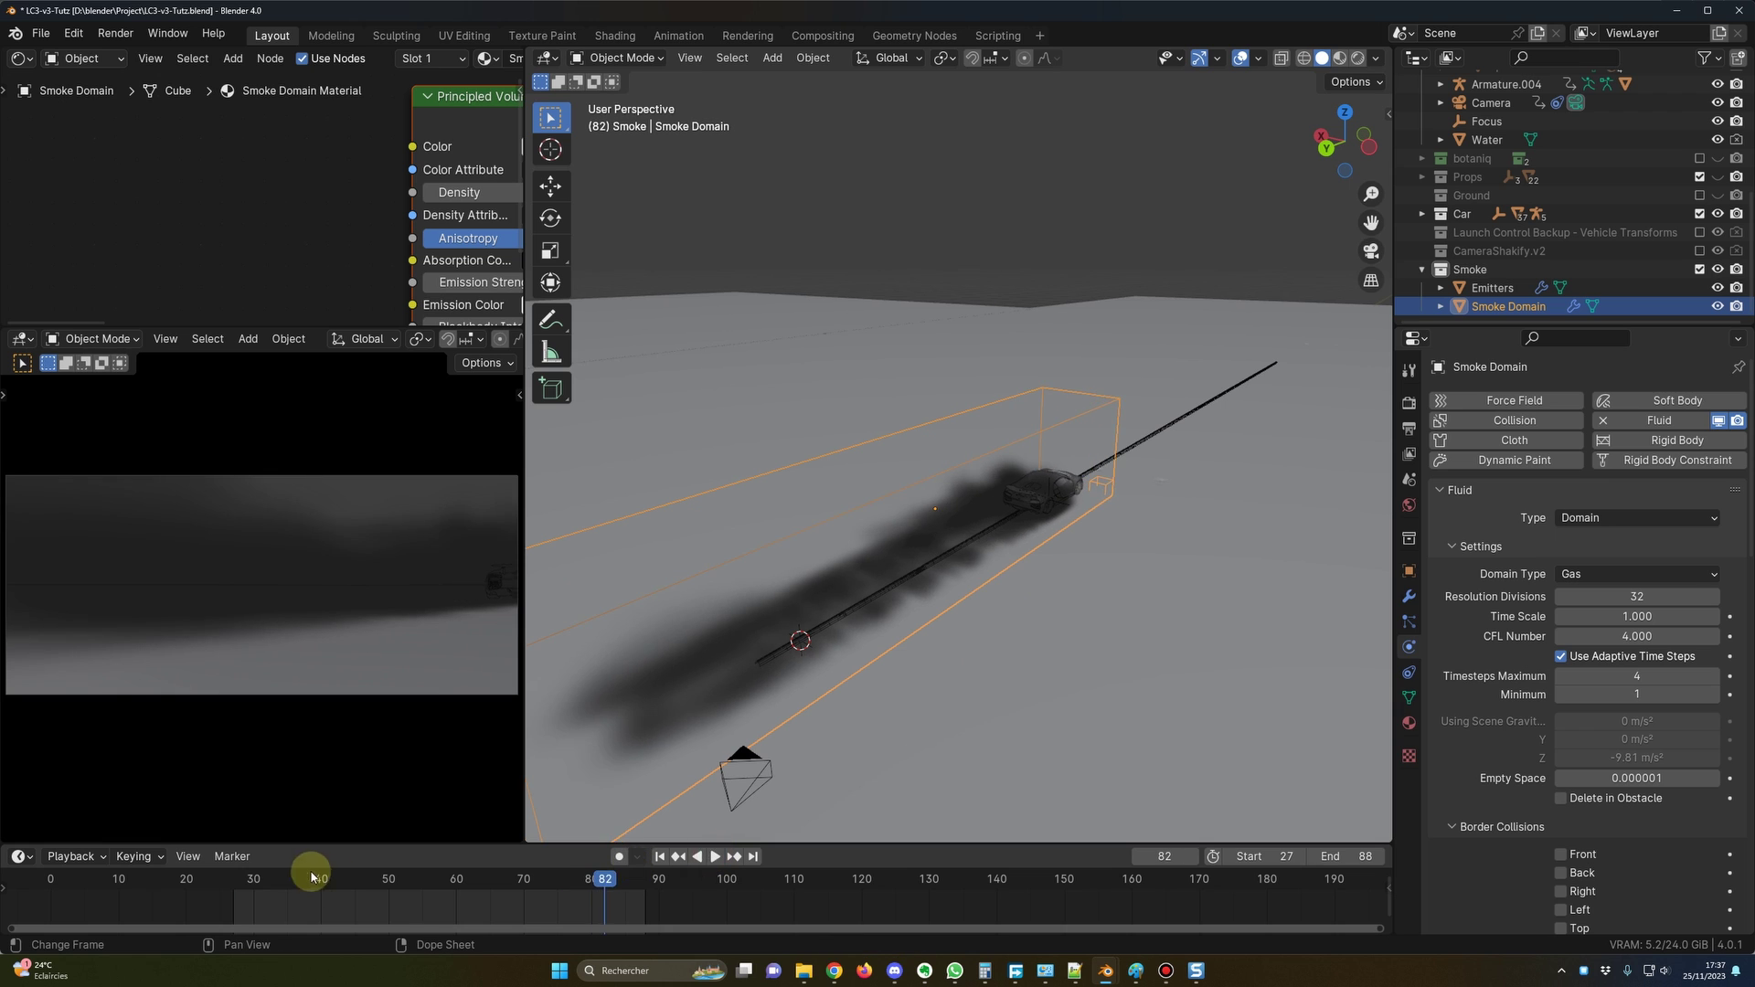
pyautogui.moveTo(248, 879); pyautogui.dragTo(408, 888)
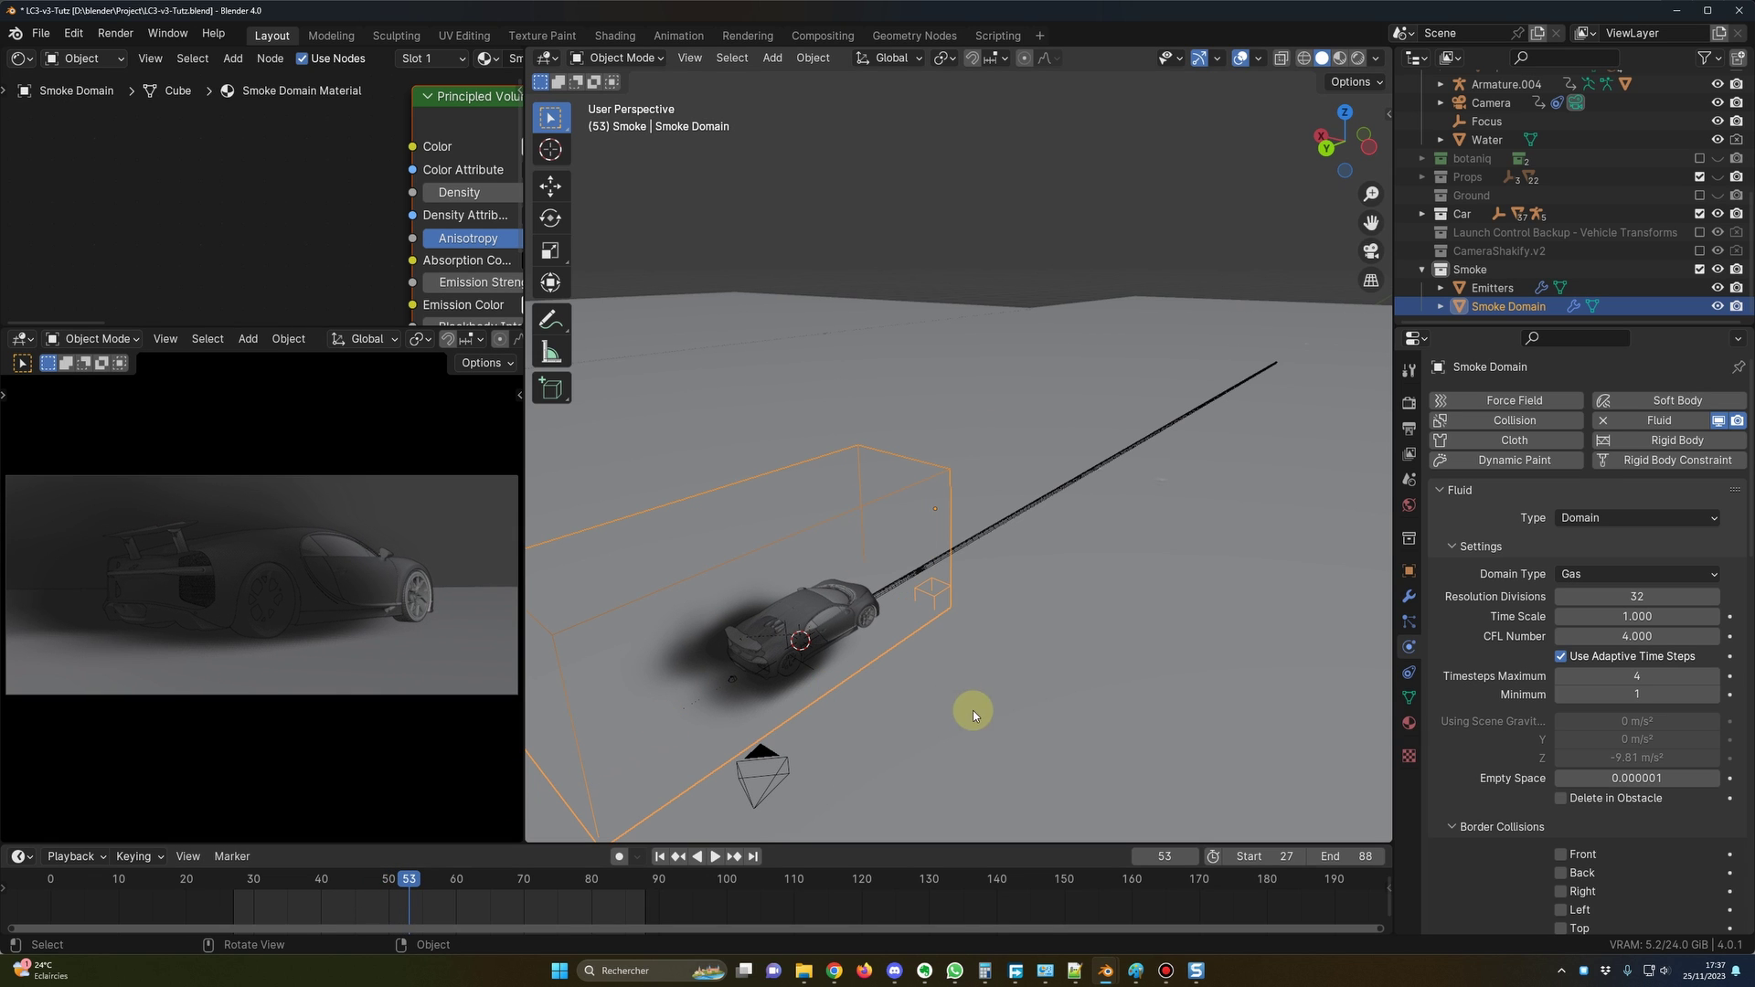
# On the Emitters object, set the flow Density to 0 at frame 45 and keyframe it.
pyautogui.click(1500, 289)
pyautogui.scroll(-2, 1535, 585)
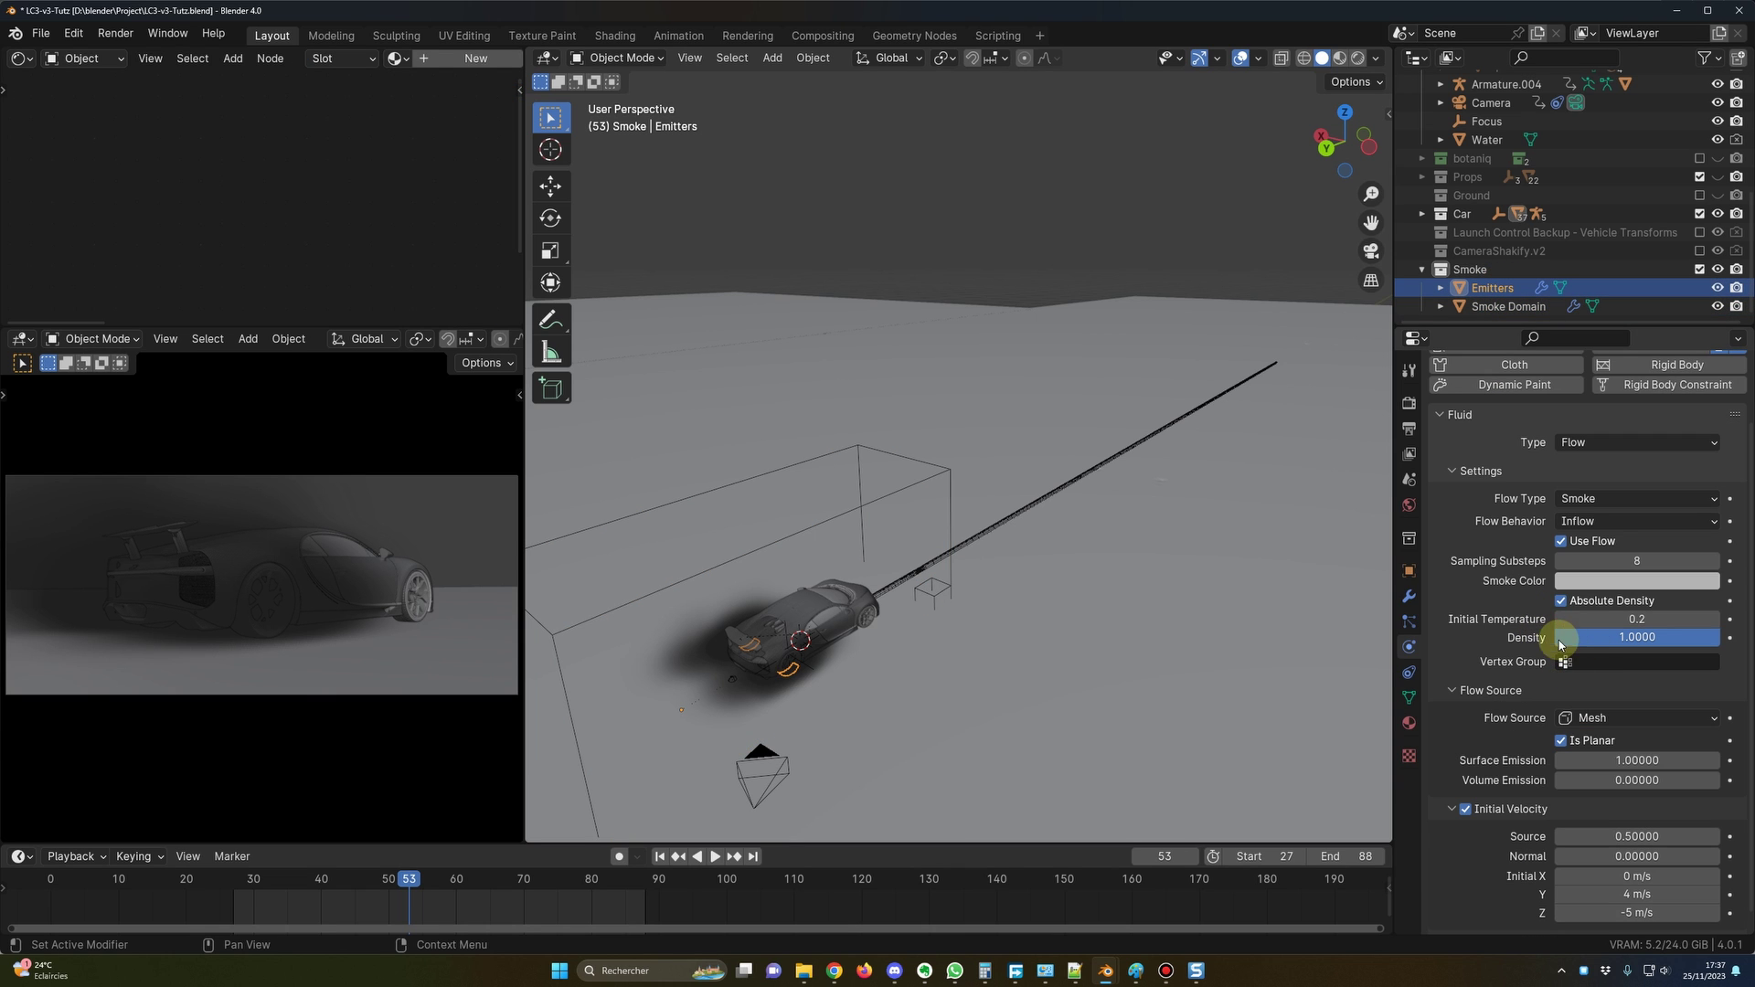
pyautogui.moveTo(443, 891); pyautogui.dragTo(356, 889)
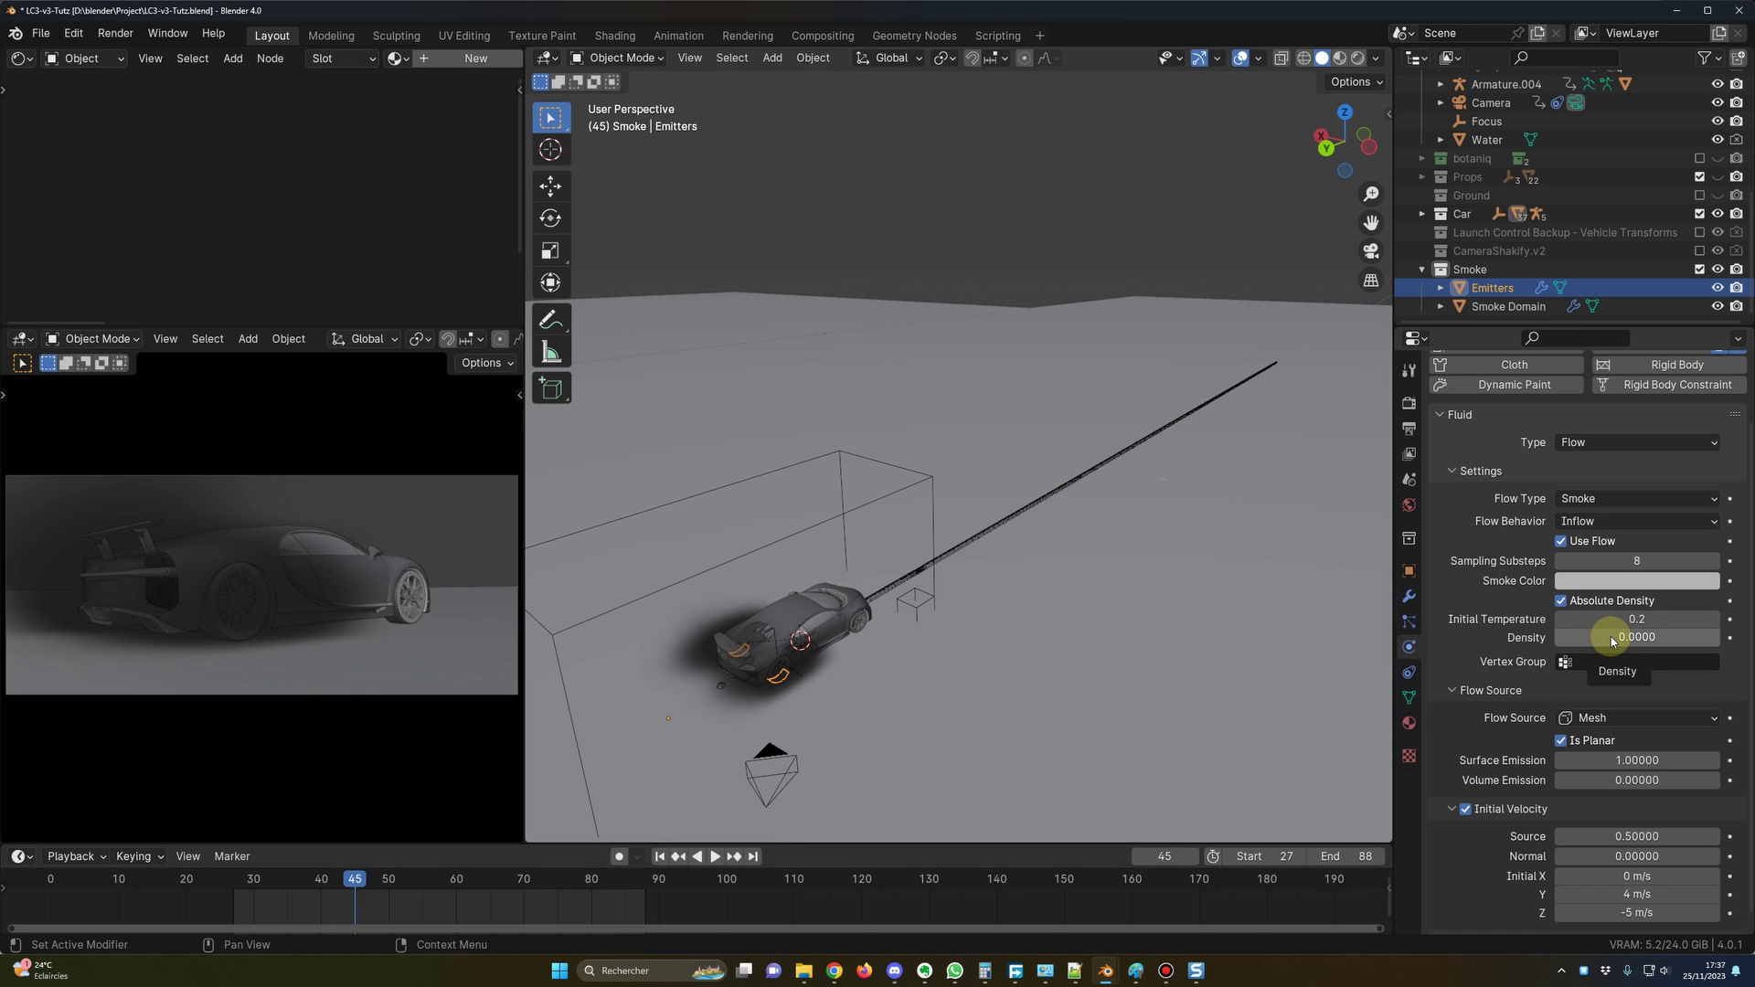
pyautogui.press('i')
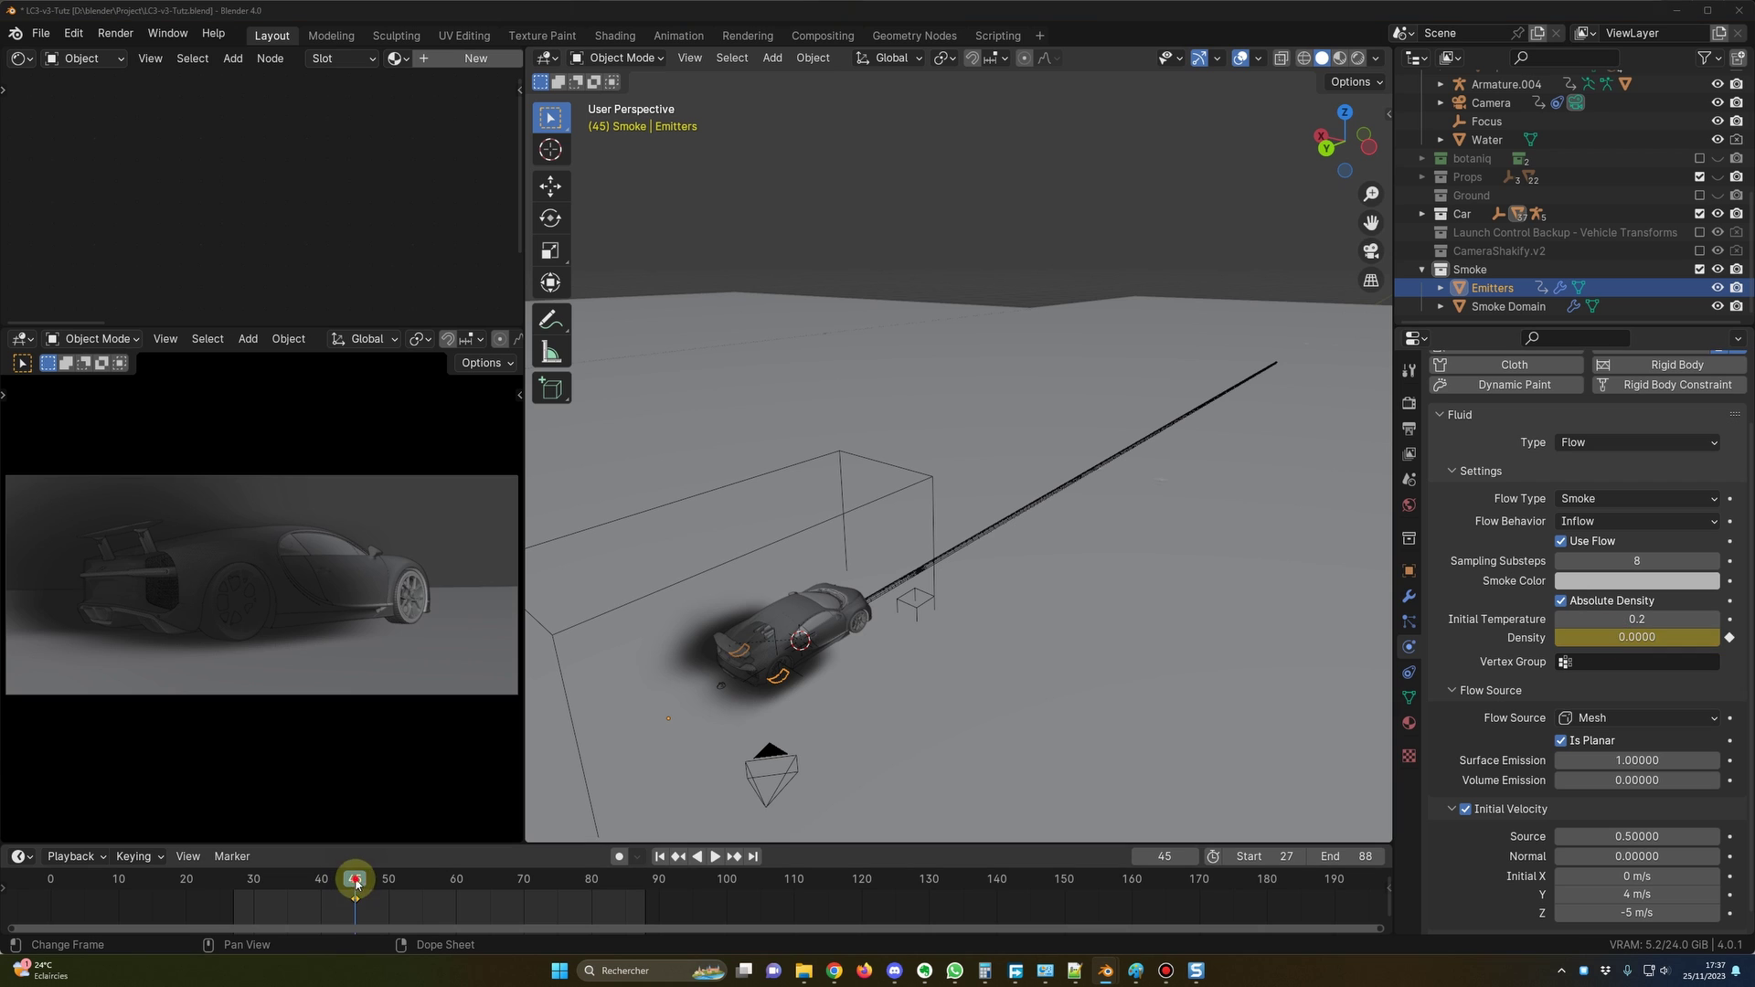
# Set the Emitters' flow Density to 0.6 at frame 60 and keyframe it.
pyautogui.moveTo(356, 883); pyautogui.dragTo(457, 888)
pyautogui.click(1633, 637)
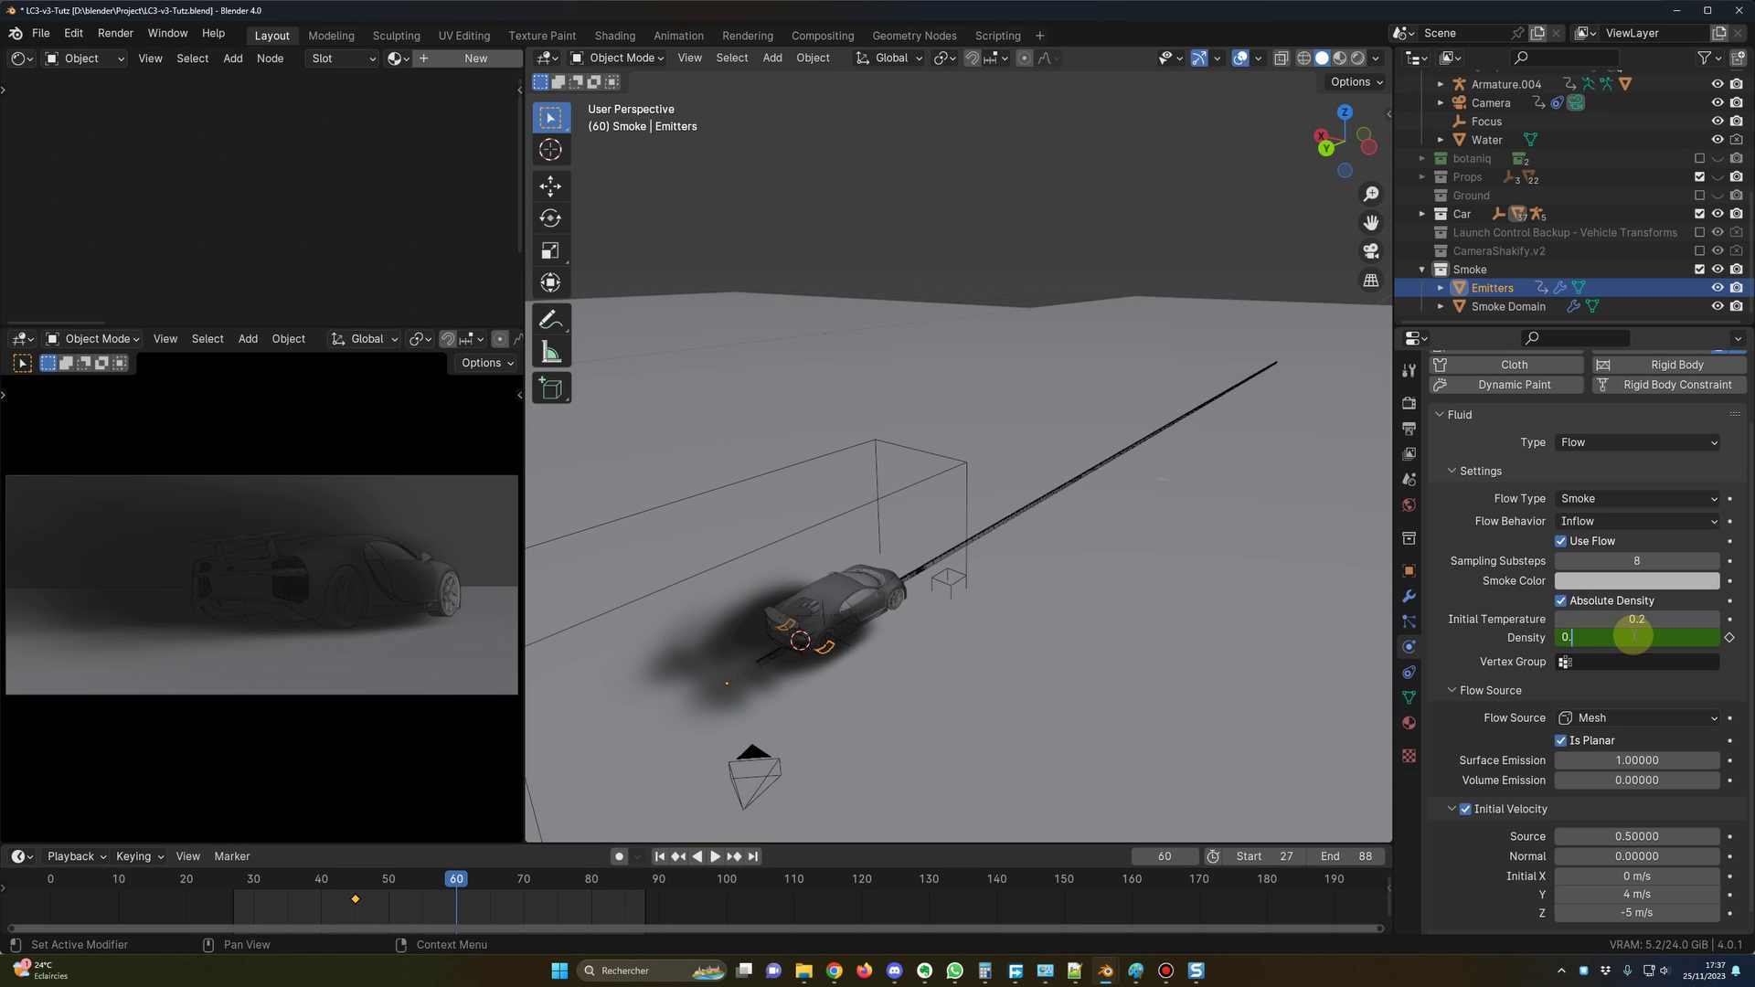
pyautogui.press('Return')
pyautogui.press('i')
pyautogui.press('i')
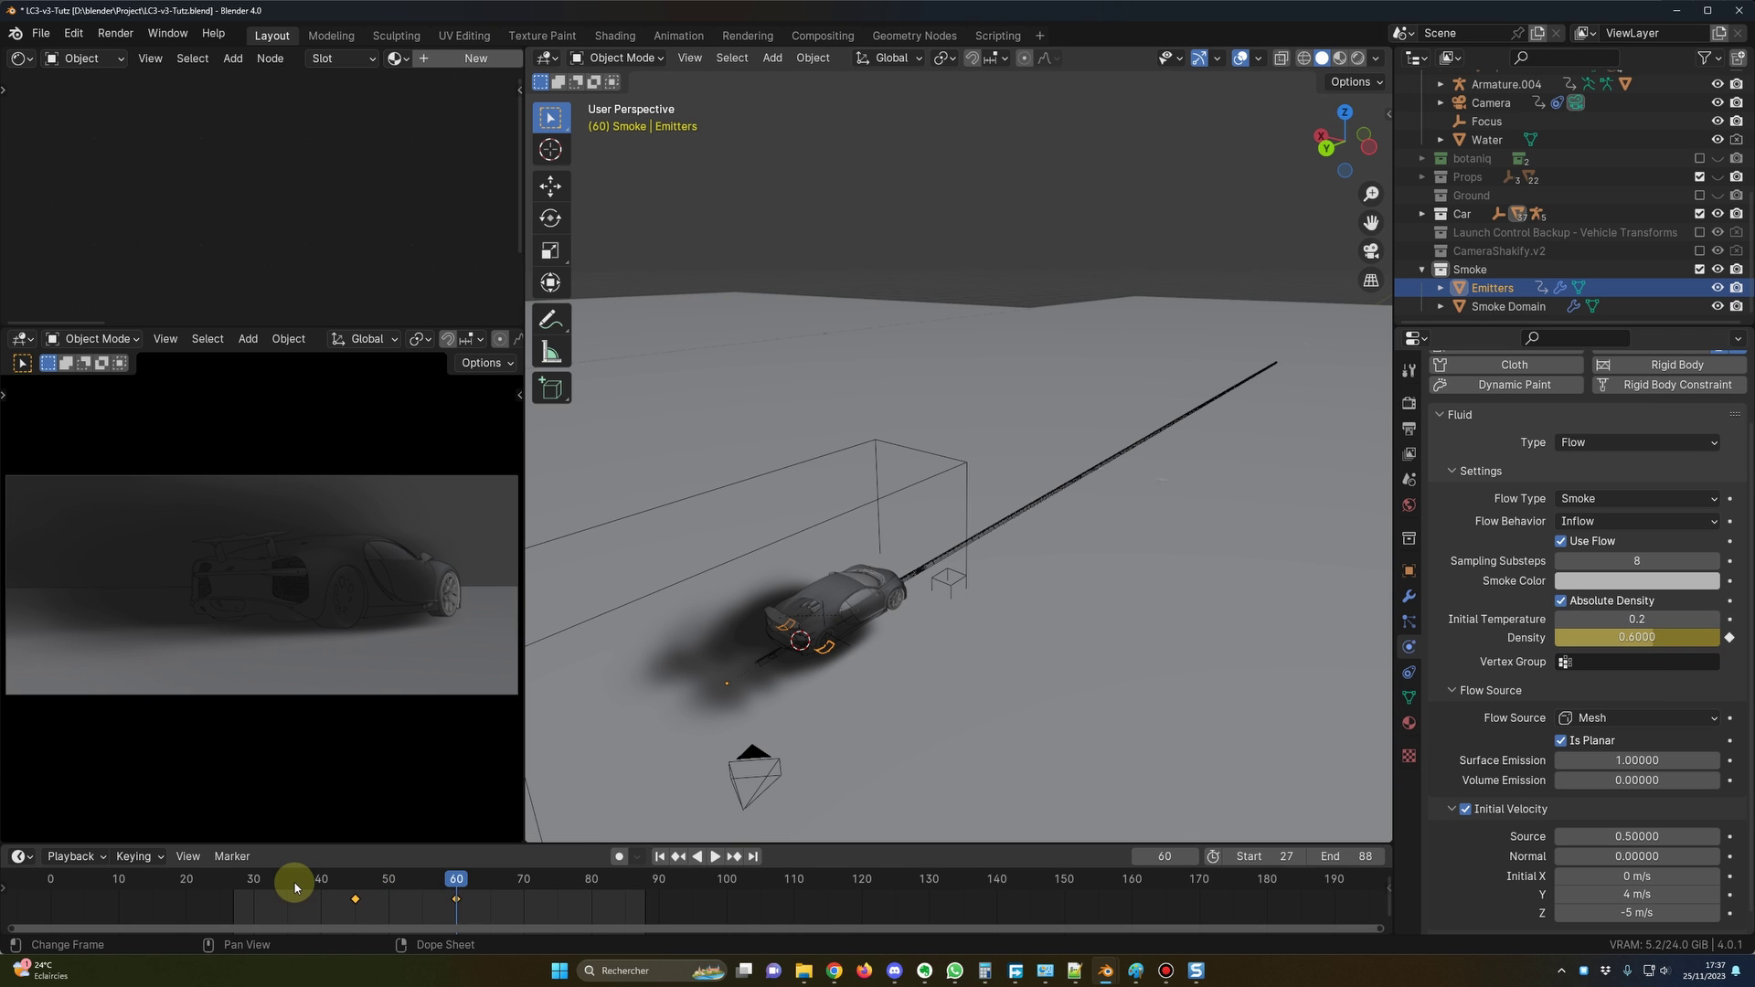
# Play the animation through the Density keyframes and examine the smoke around the car from farther away and close up.
pyautogui.click(322, 883)
pyautogui.press('space')
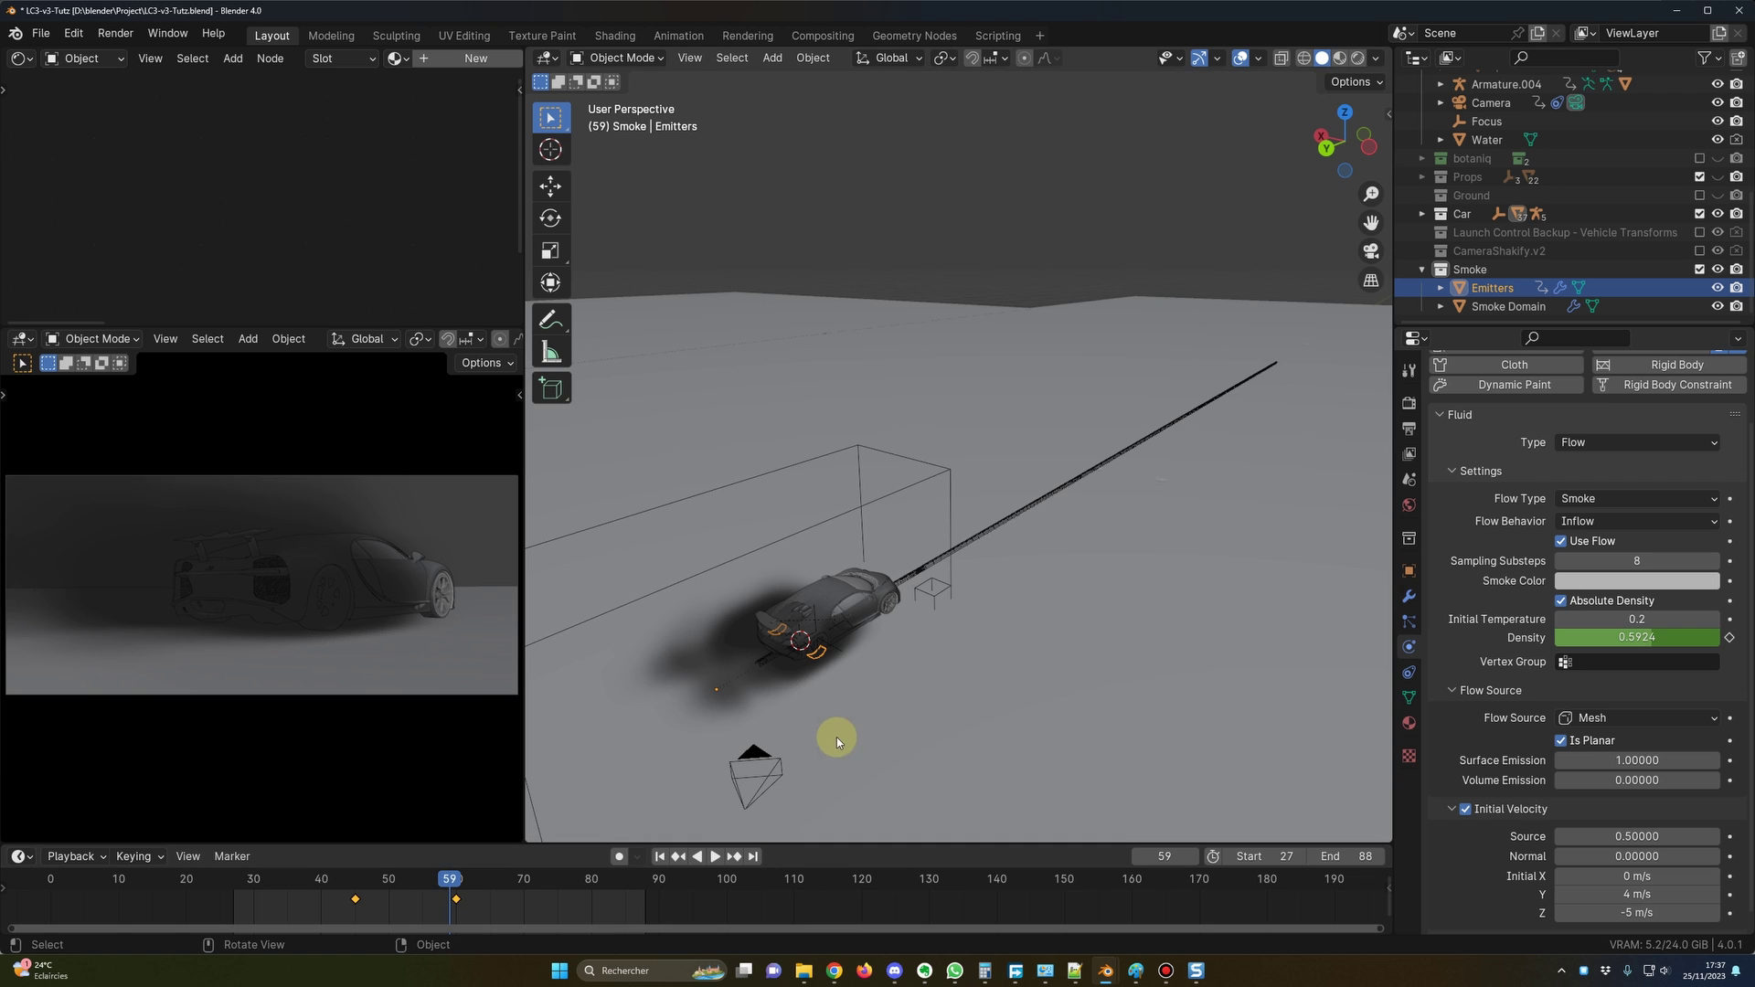
pyautogui.moveTo(836, 737)
pyautogui.mouseDown(button='middle')
pyautogui.moveTo(816, 726)
pyautogui.moveTo(837, 726)
pyautogui.mouseUp(button='middle')
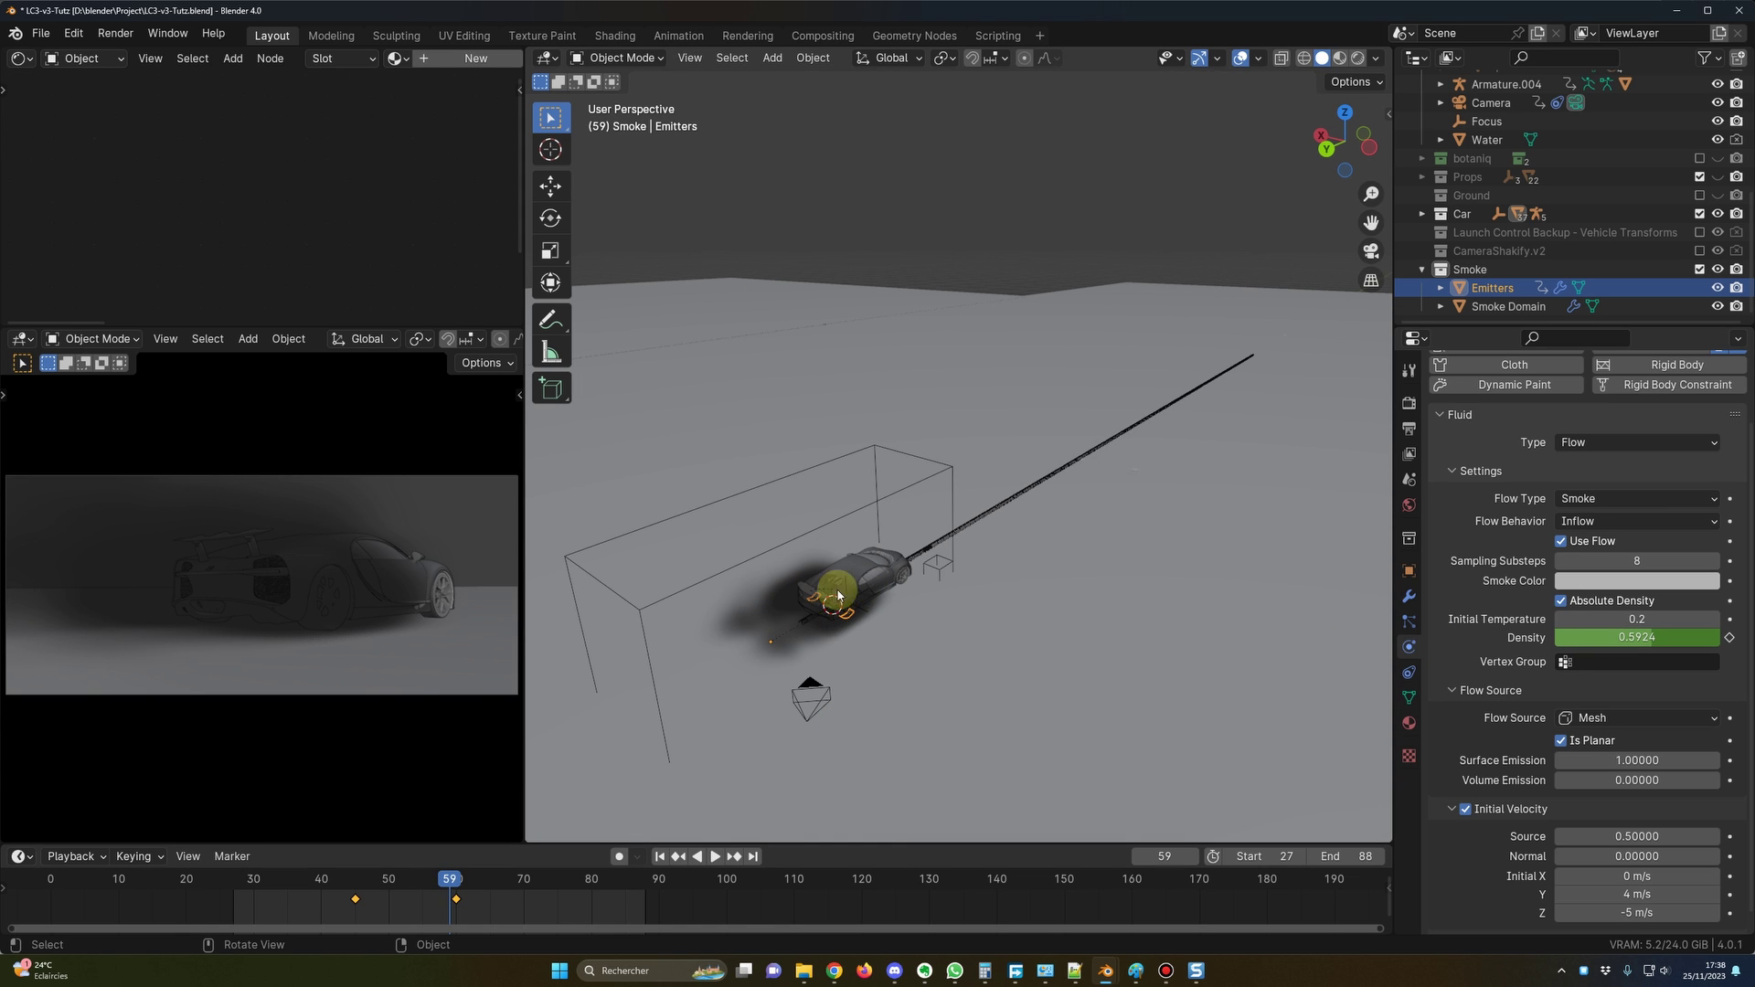
pyautogui.moveTo(854, 588)
pyautogui.mouseDown(button='middle')
pyautogui.moveTo(882, 580)
pyautogui.moveTo(856, 590)
pyautogui.mouseUp(button='middle')
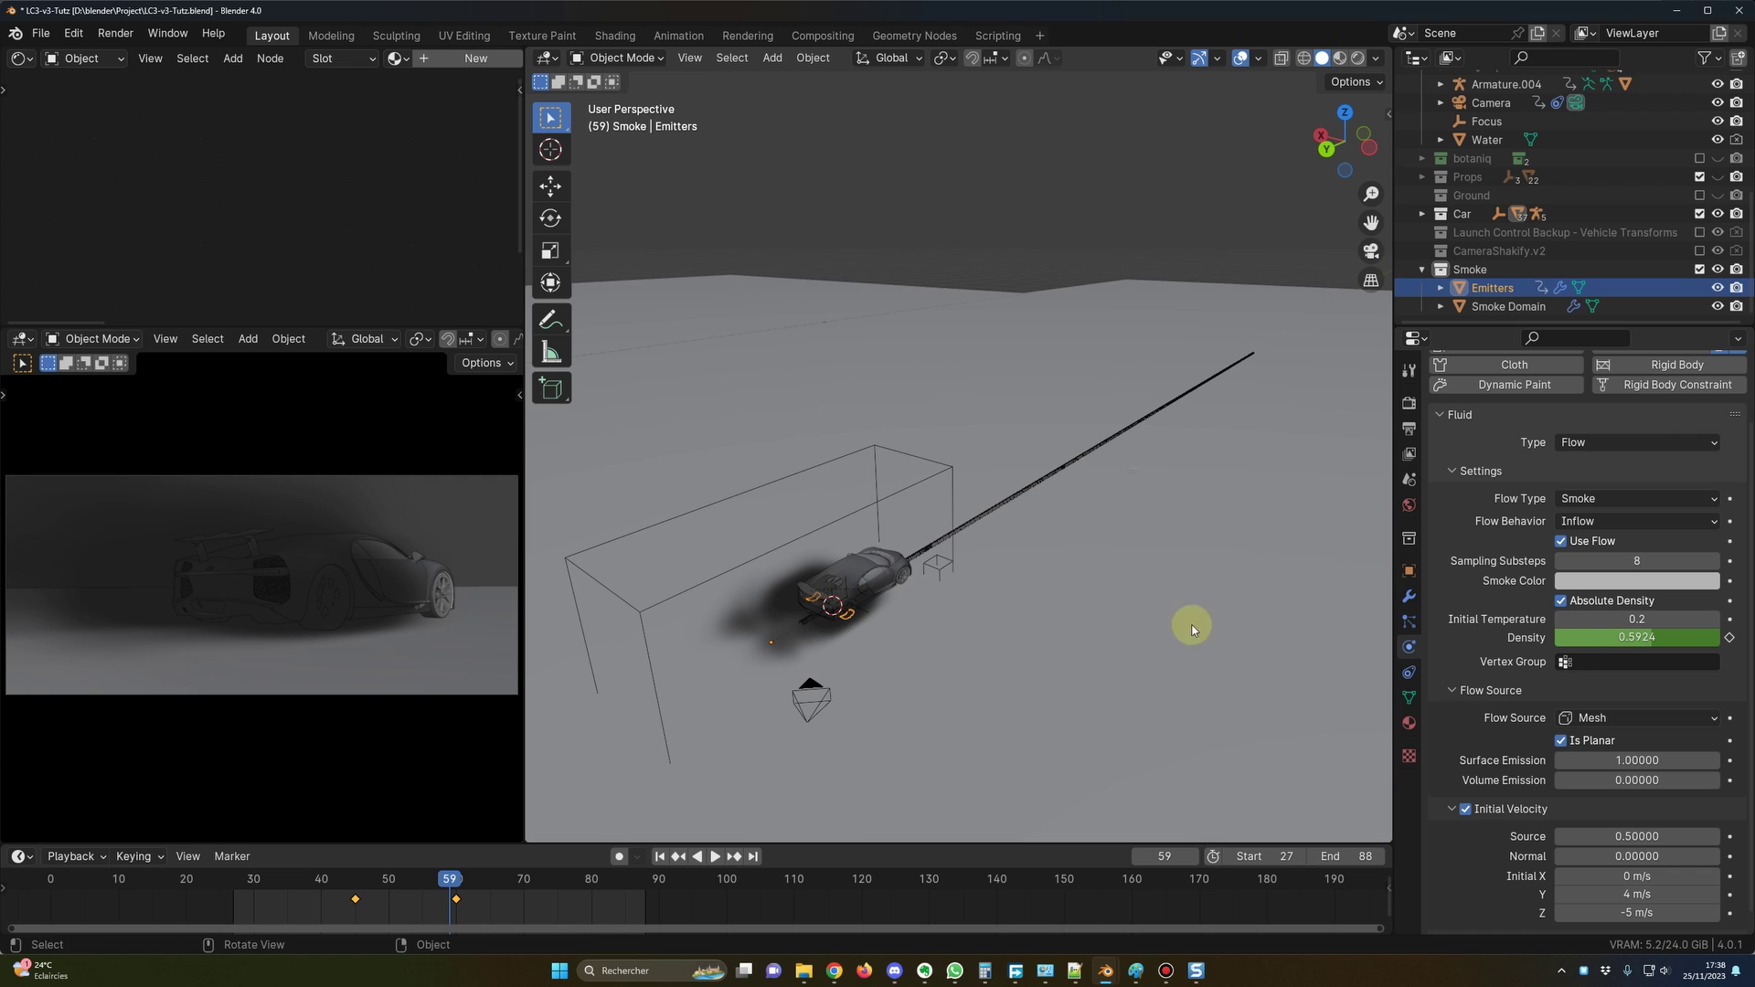
pyautogui.moveTo(951, 622); pyautogui.dragTo(952, 629, button='middle')
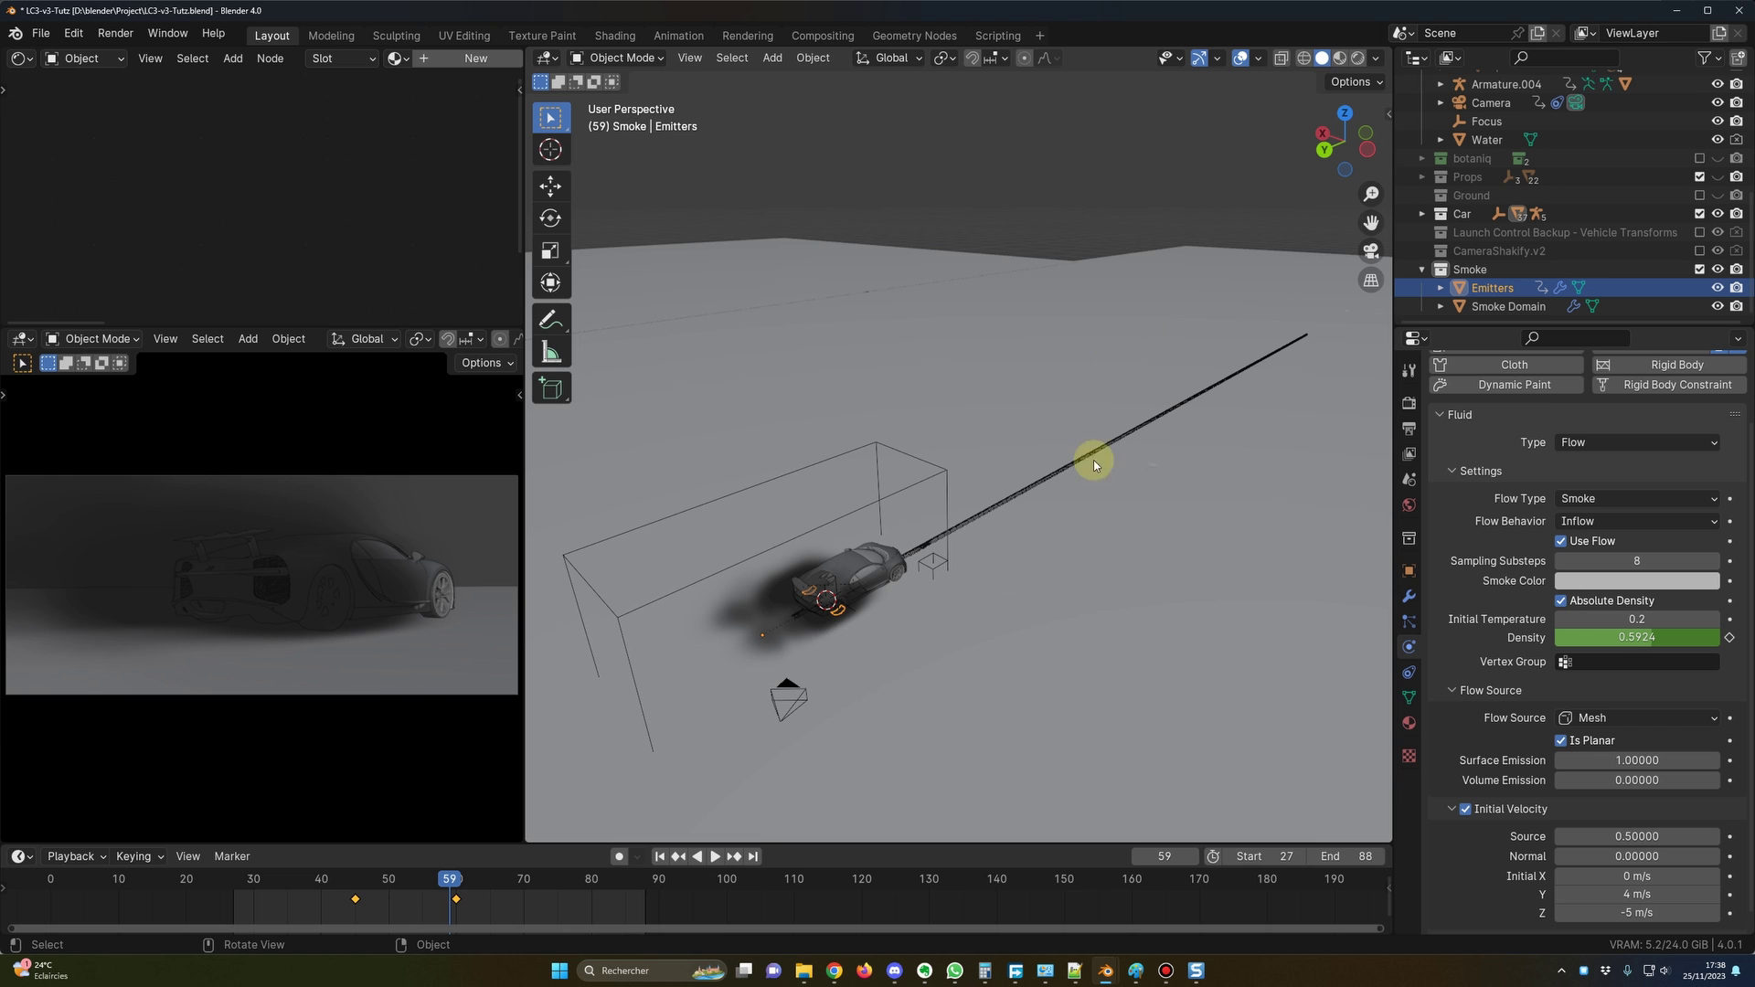
pyautogui.moveTo(882, 607); pyautogui.dragTo(946, 507, button='middle')
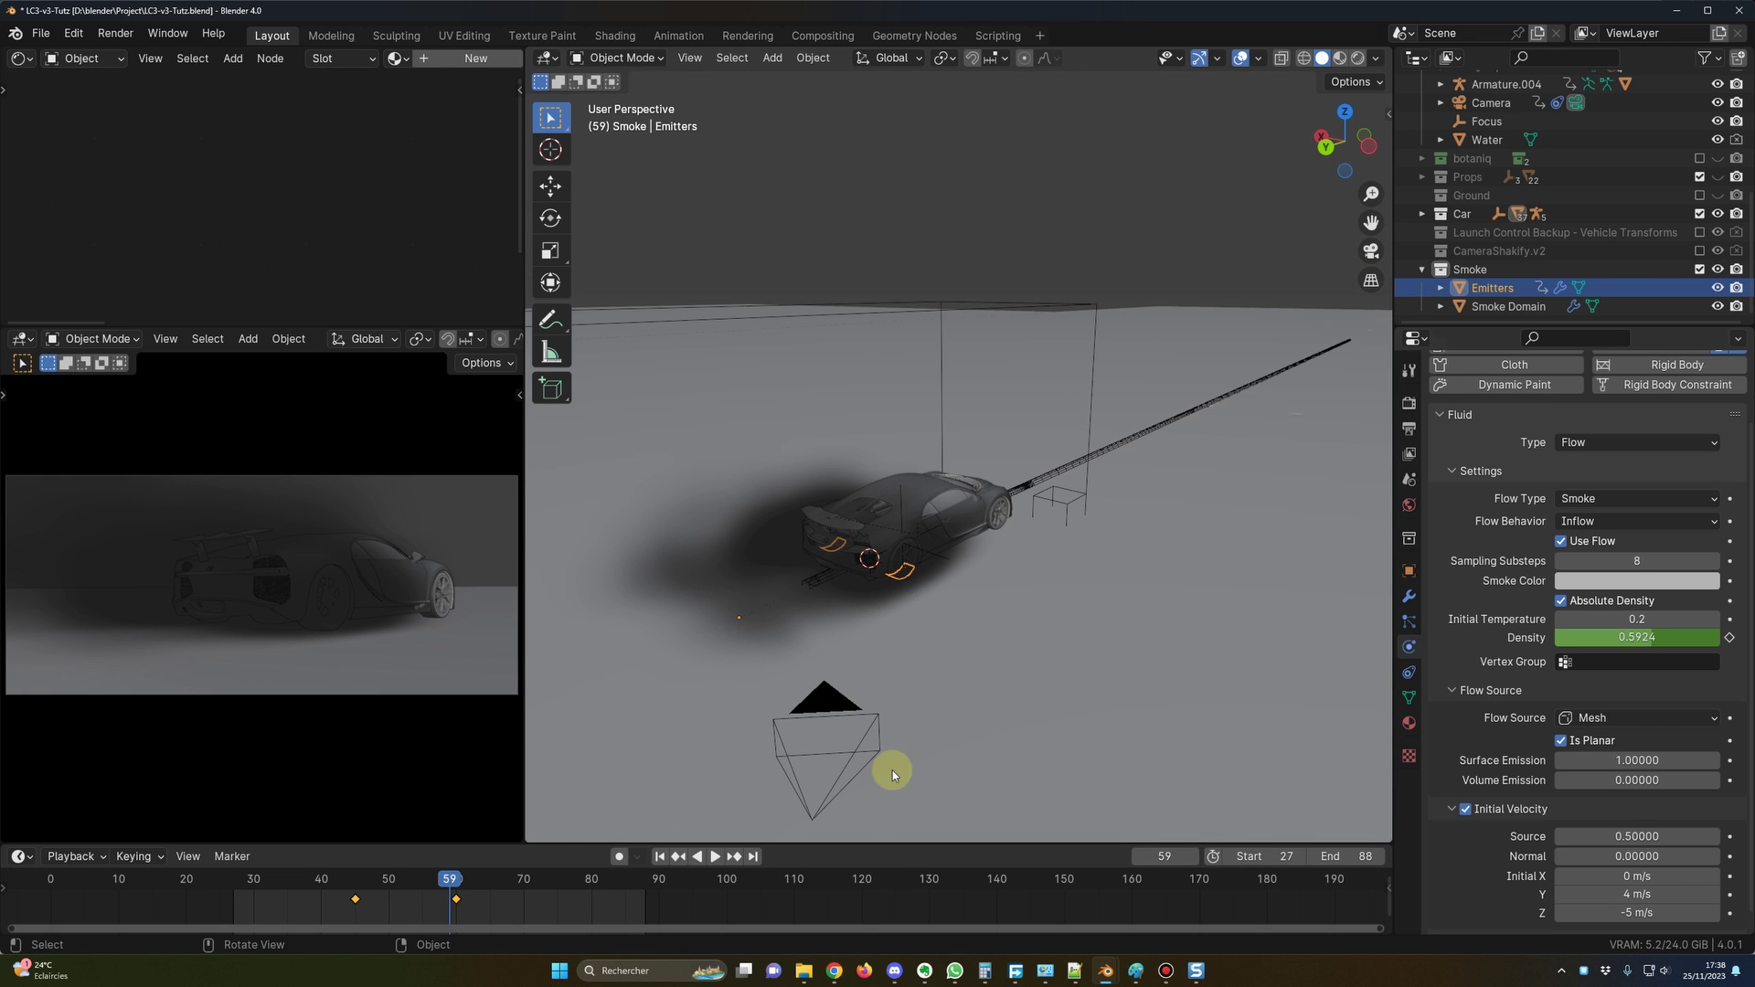
# Check the Density keyframe at frame 60, go to frame 36, and set the Smoke Domain's Resolution Divisions to 64.
pyautogui.click(455, 879)
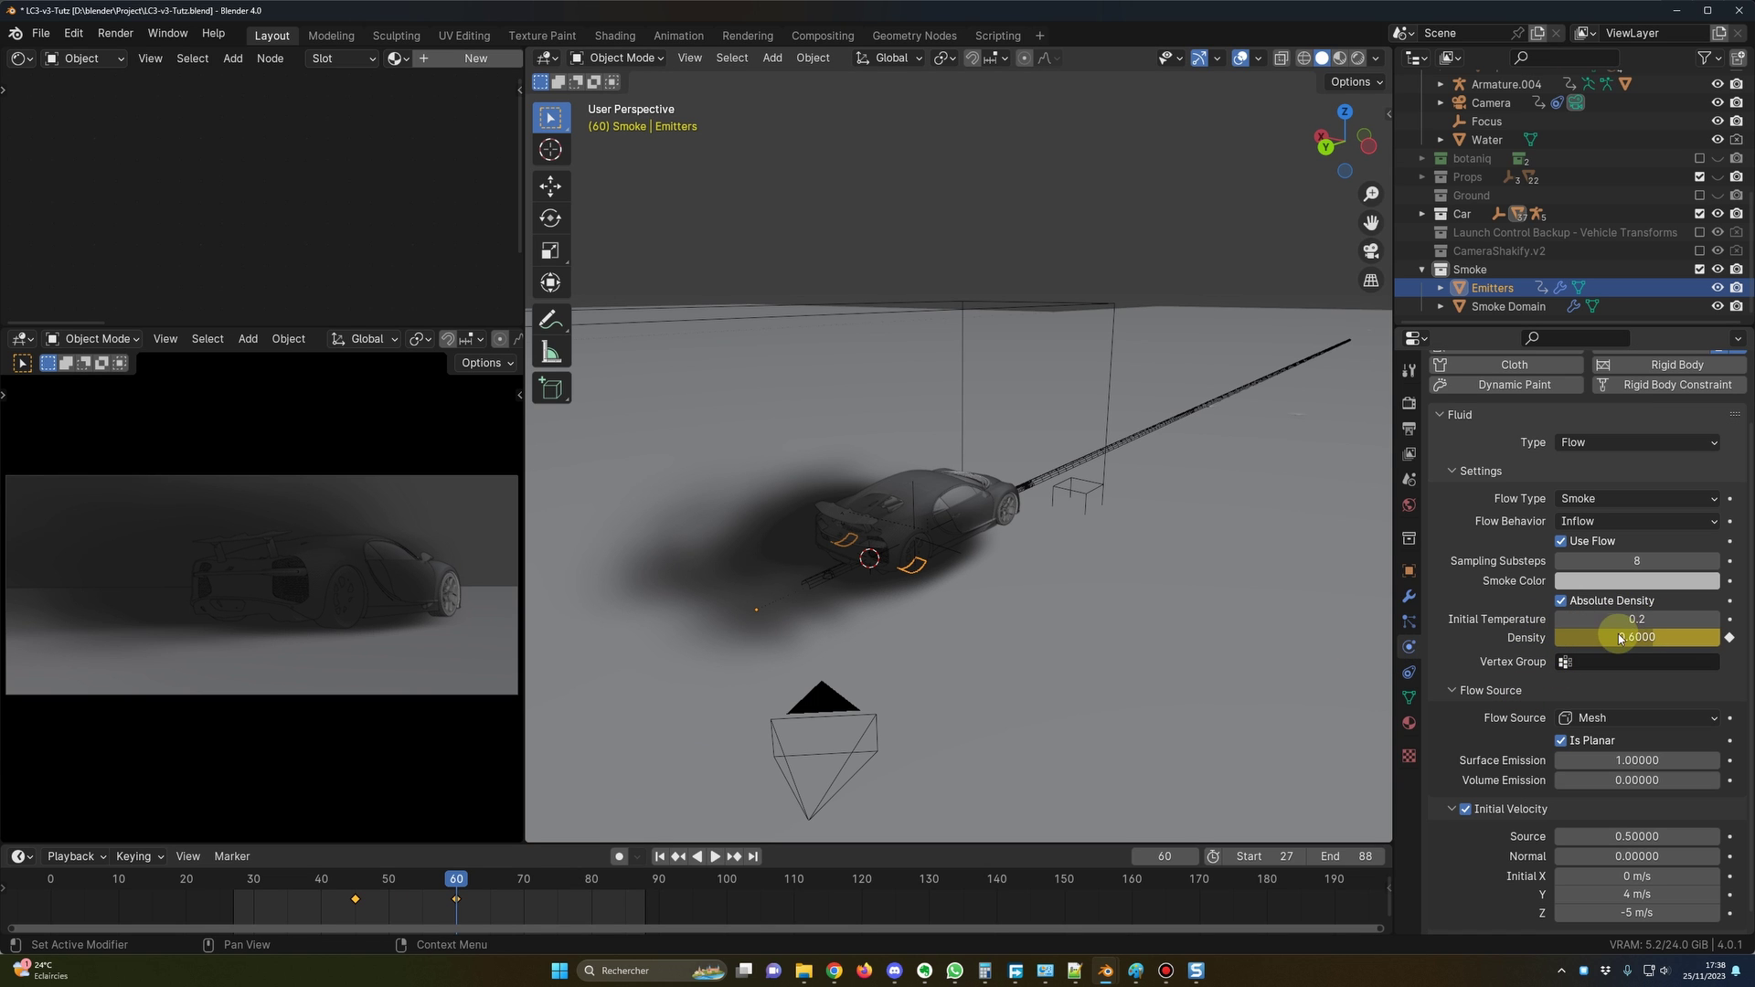
pyautogui.click(293, 885)
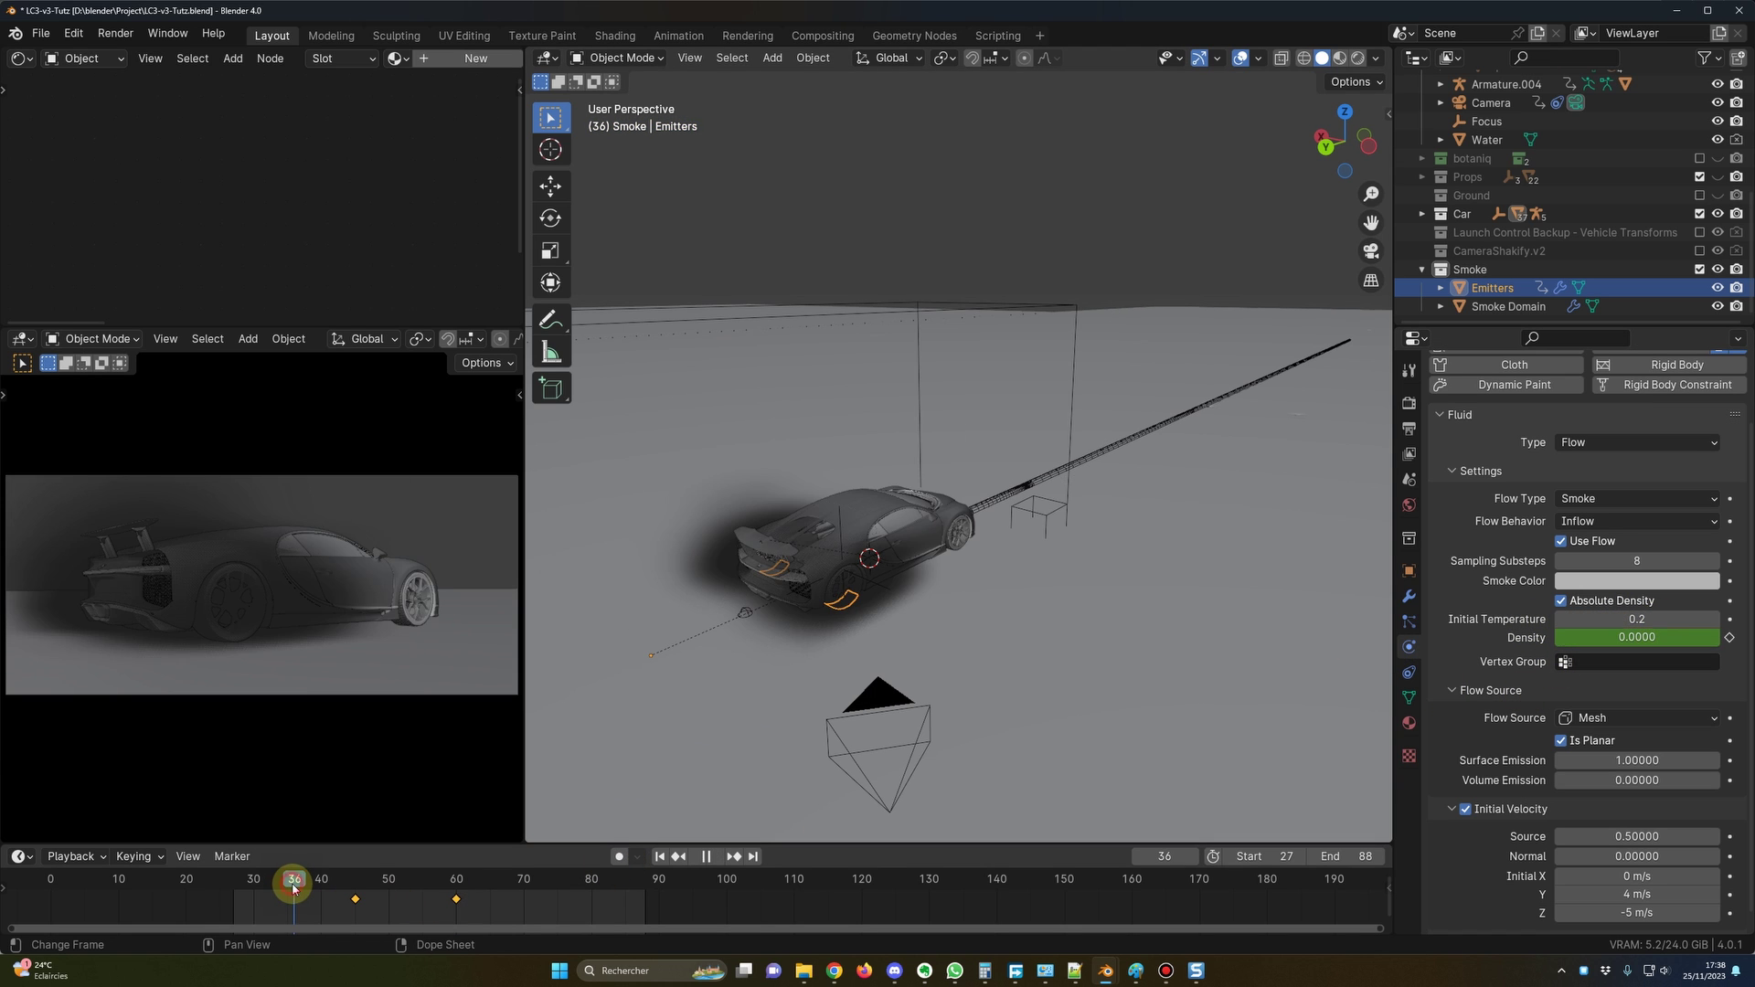
pyautogui.click(1508, 306)
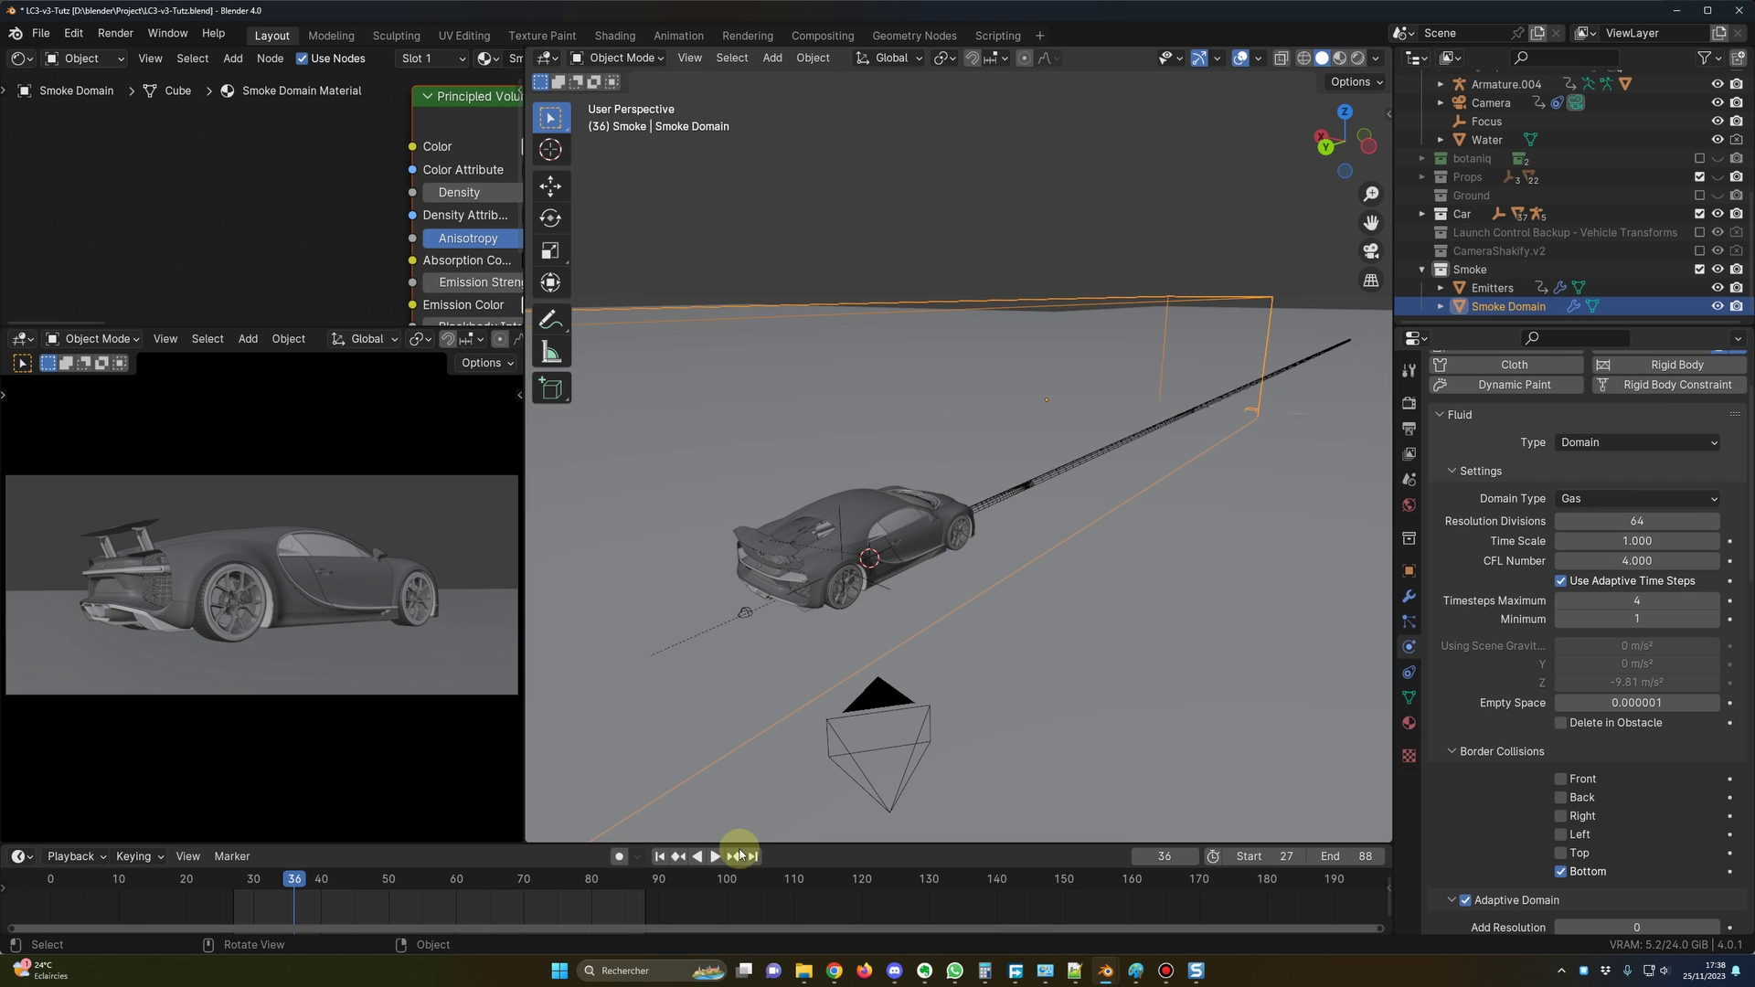
# Play and scrub the animation from frame 27 and examine the smoke trails behind the car.
pyautogui.click(659, 856)
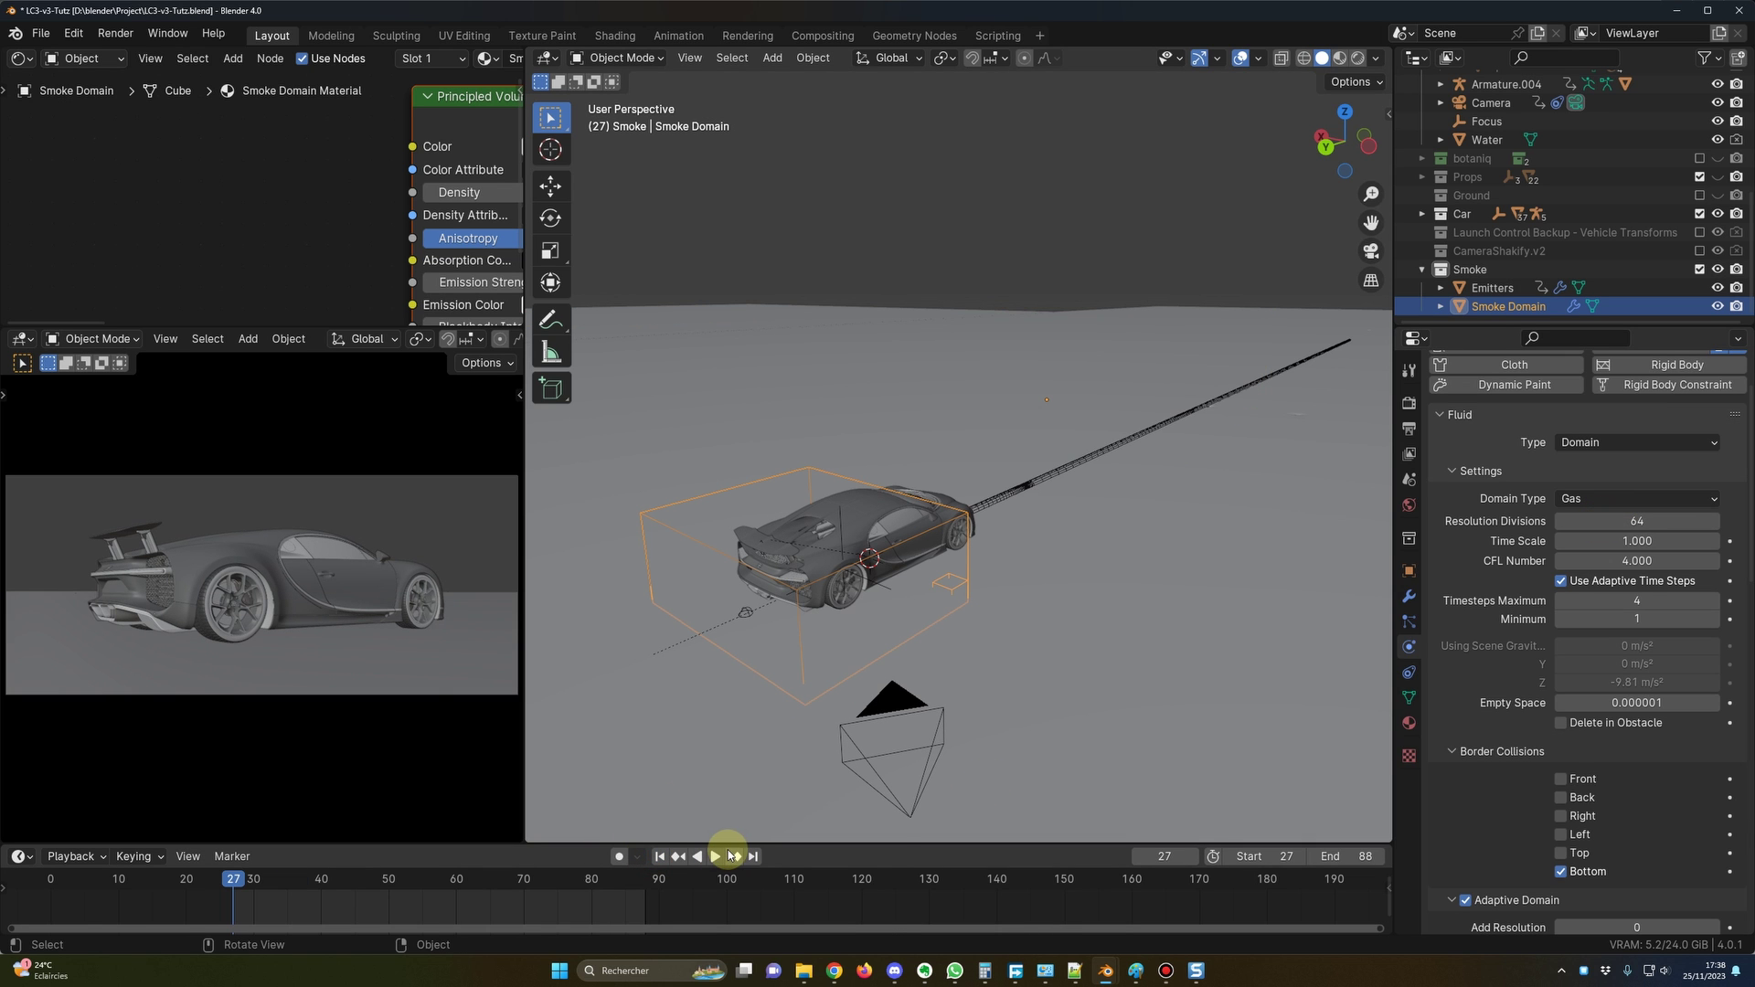
pyautogui.click(715, 857)
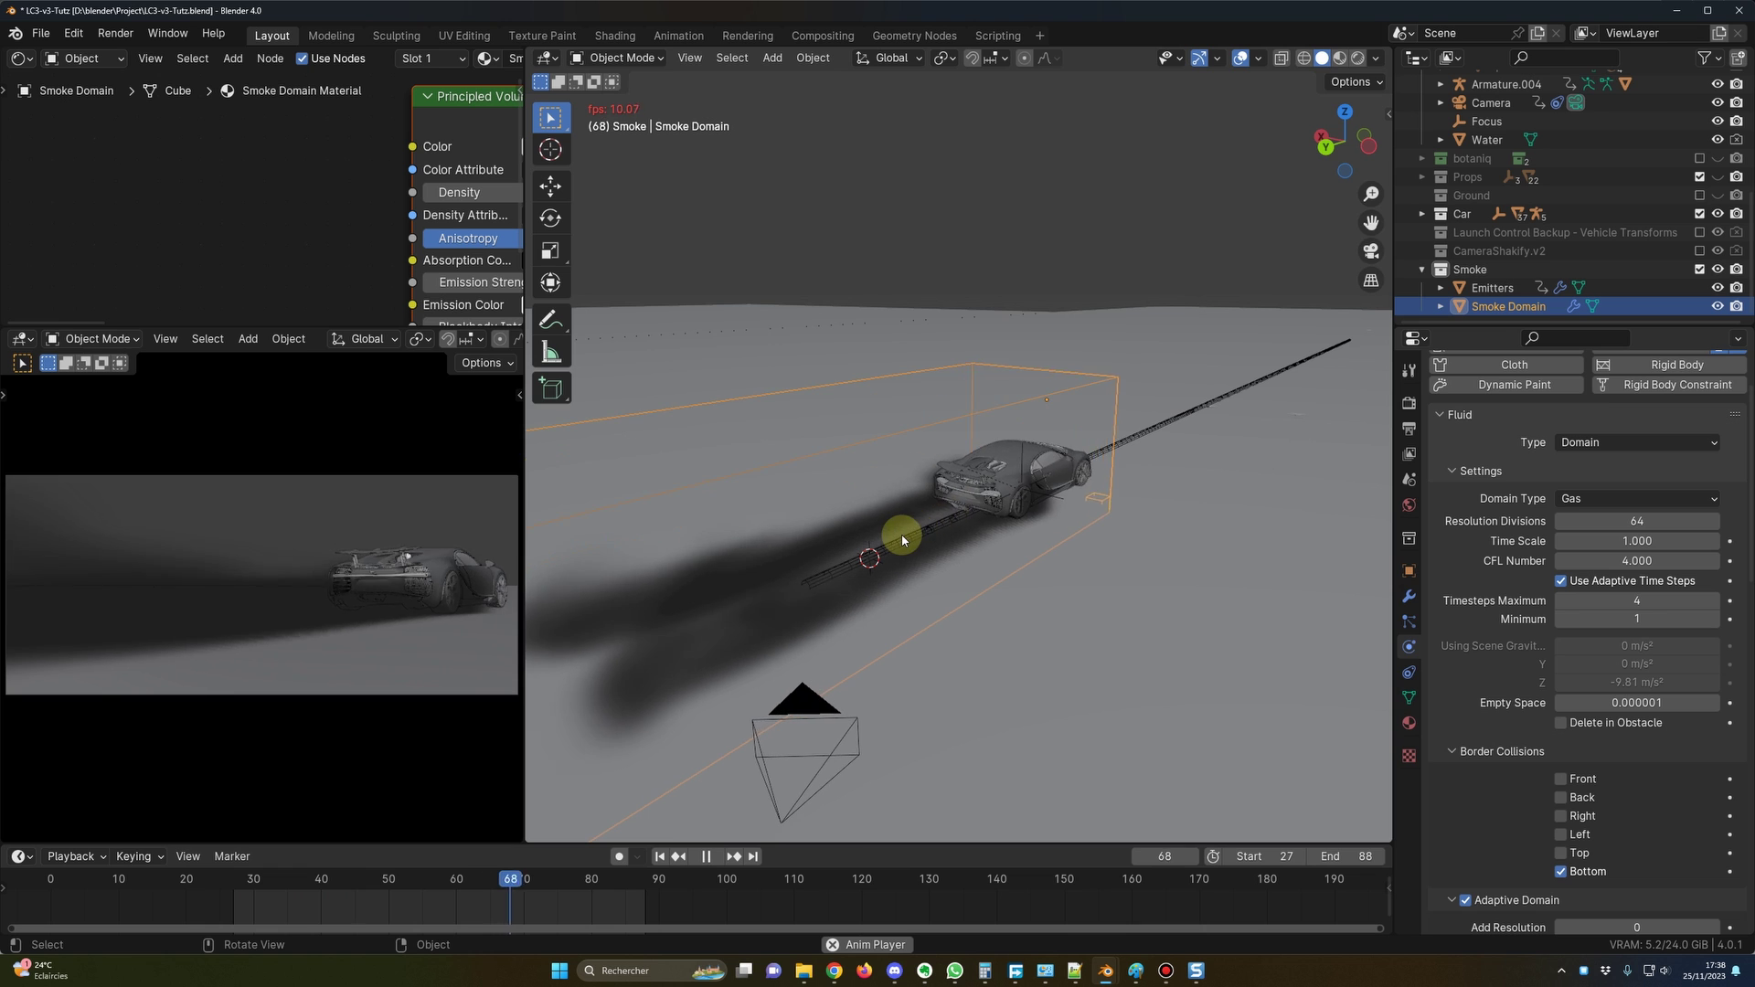
pyautogui.click(706, 857)
pyautogui.click(234, 880)
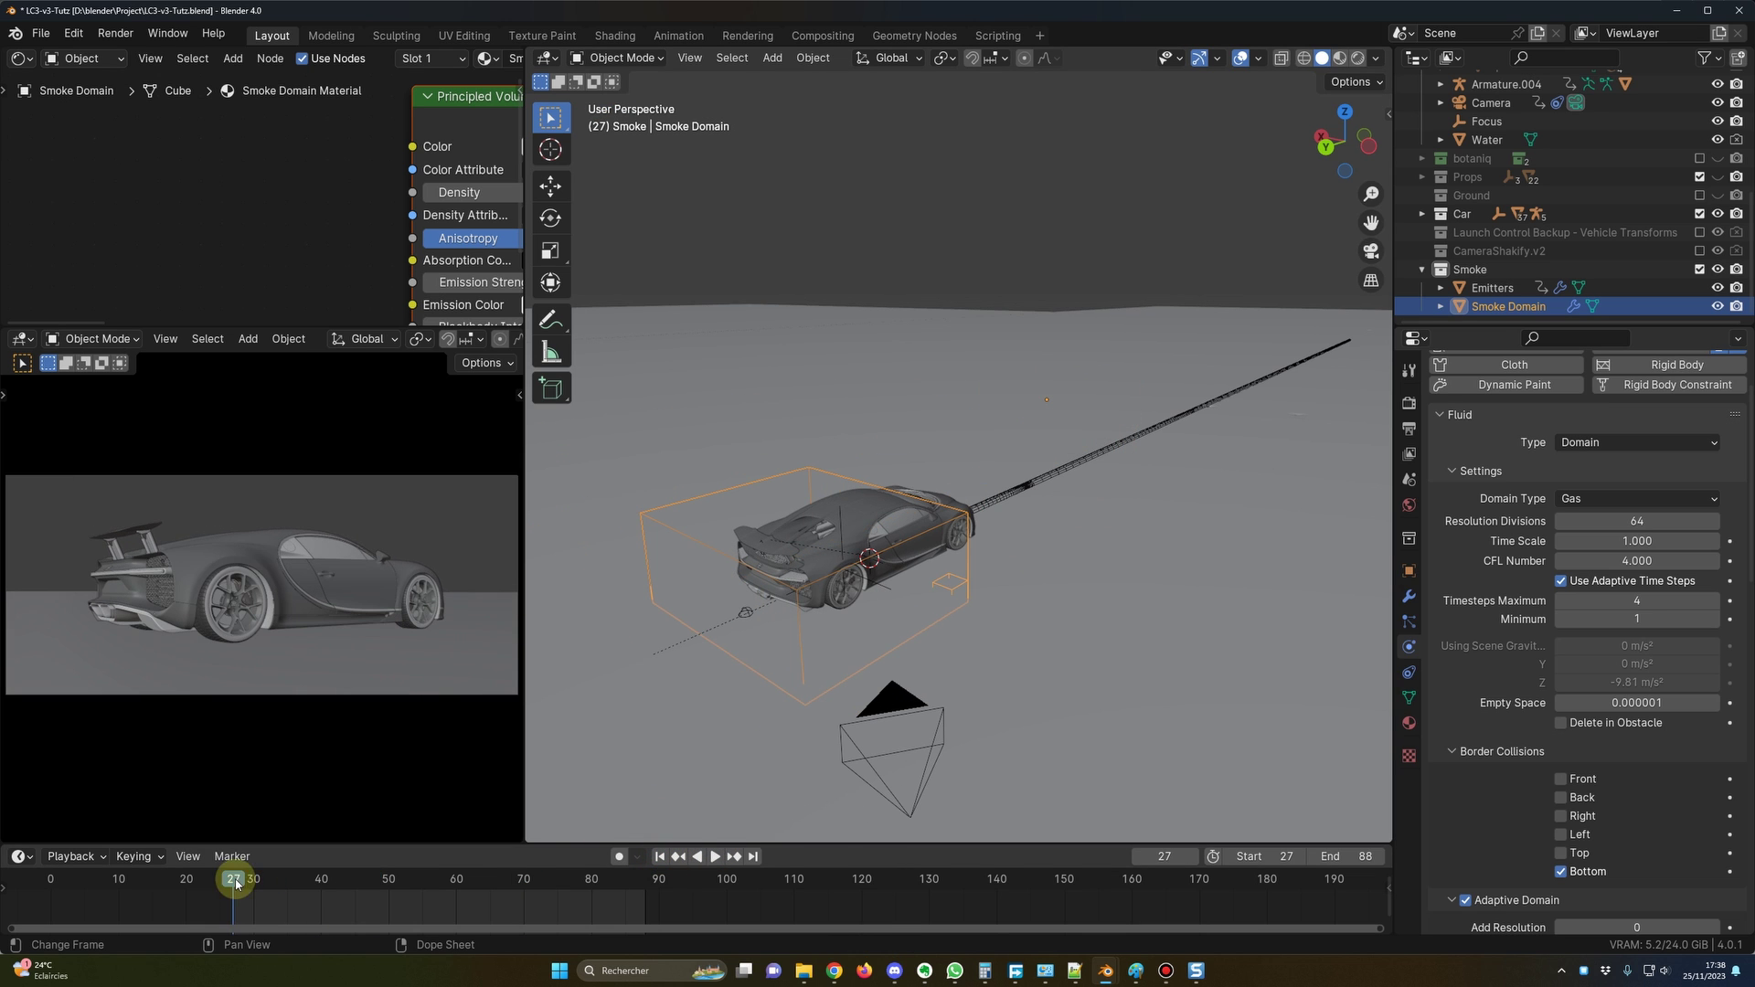
pyautogui.moveTo(234, 882); pyautogui.dragTo(543, 893)
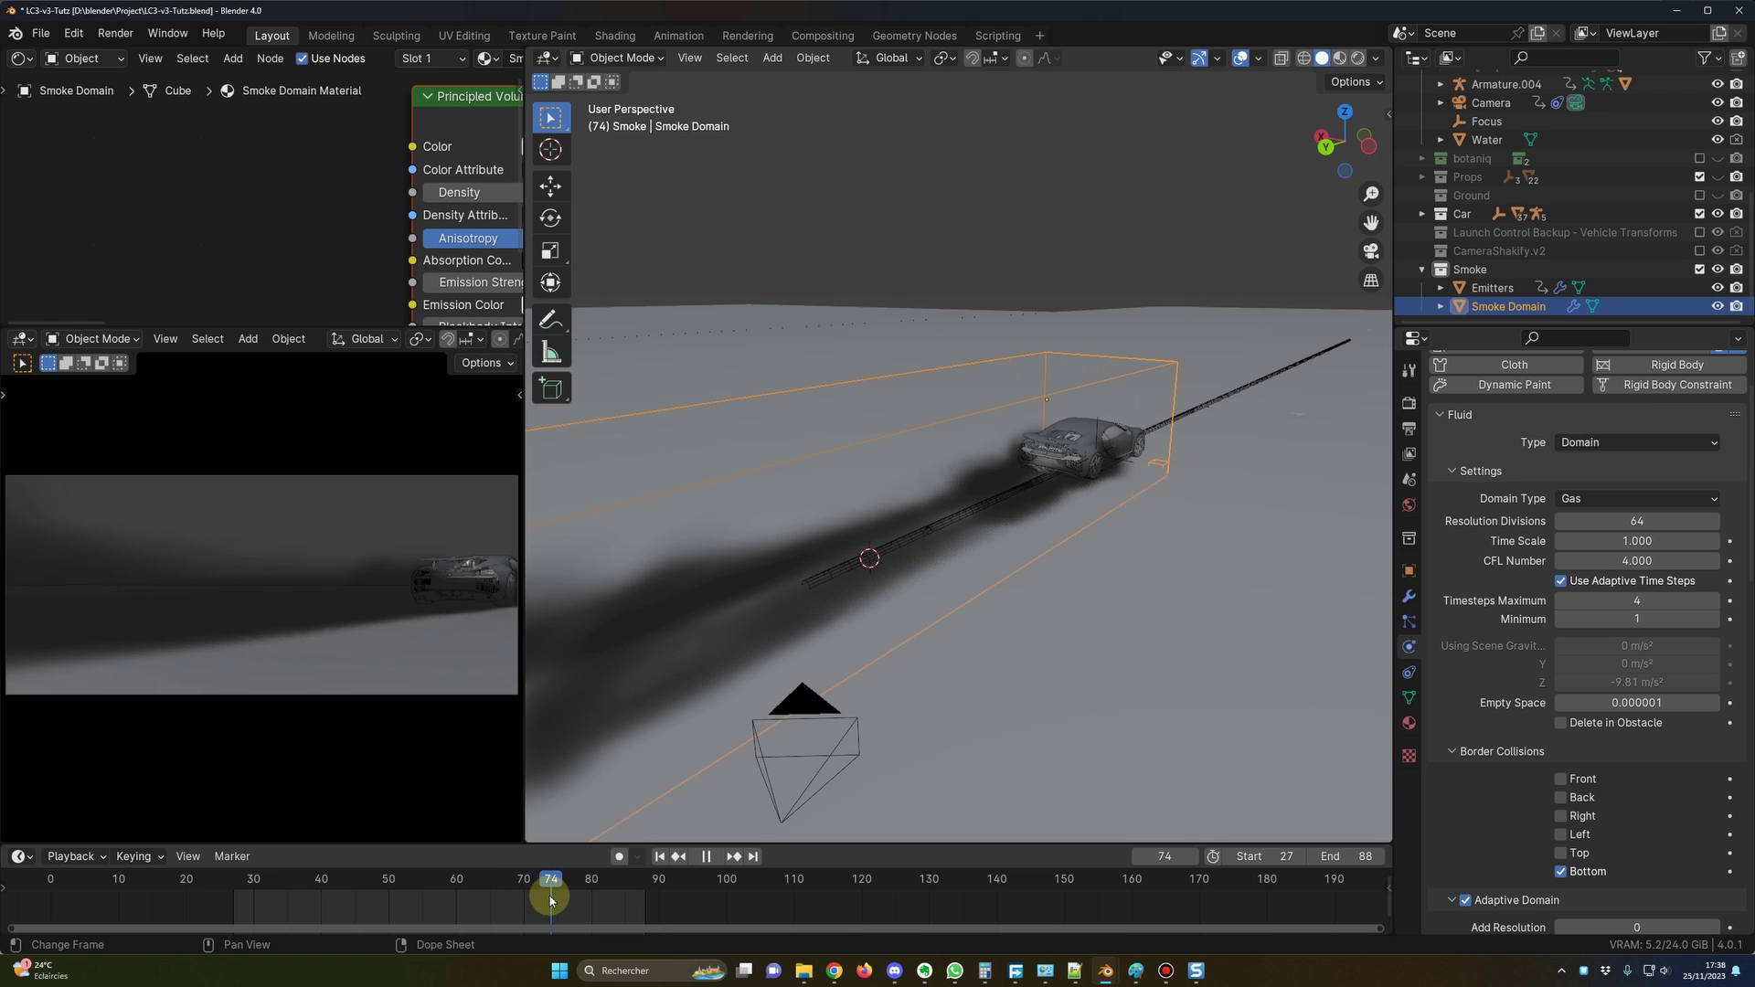
pyautogui.press('Escape')
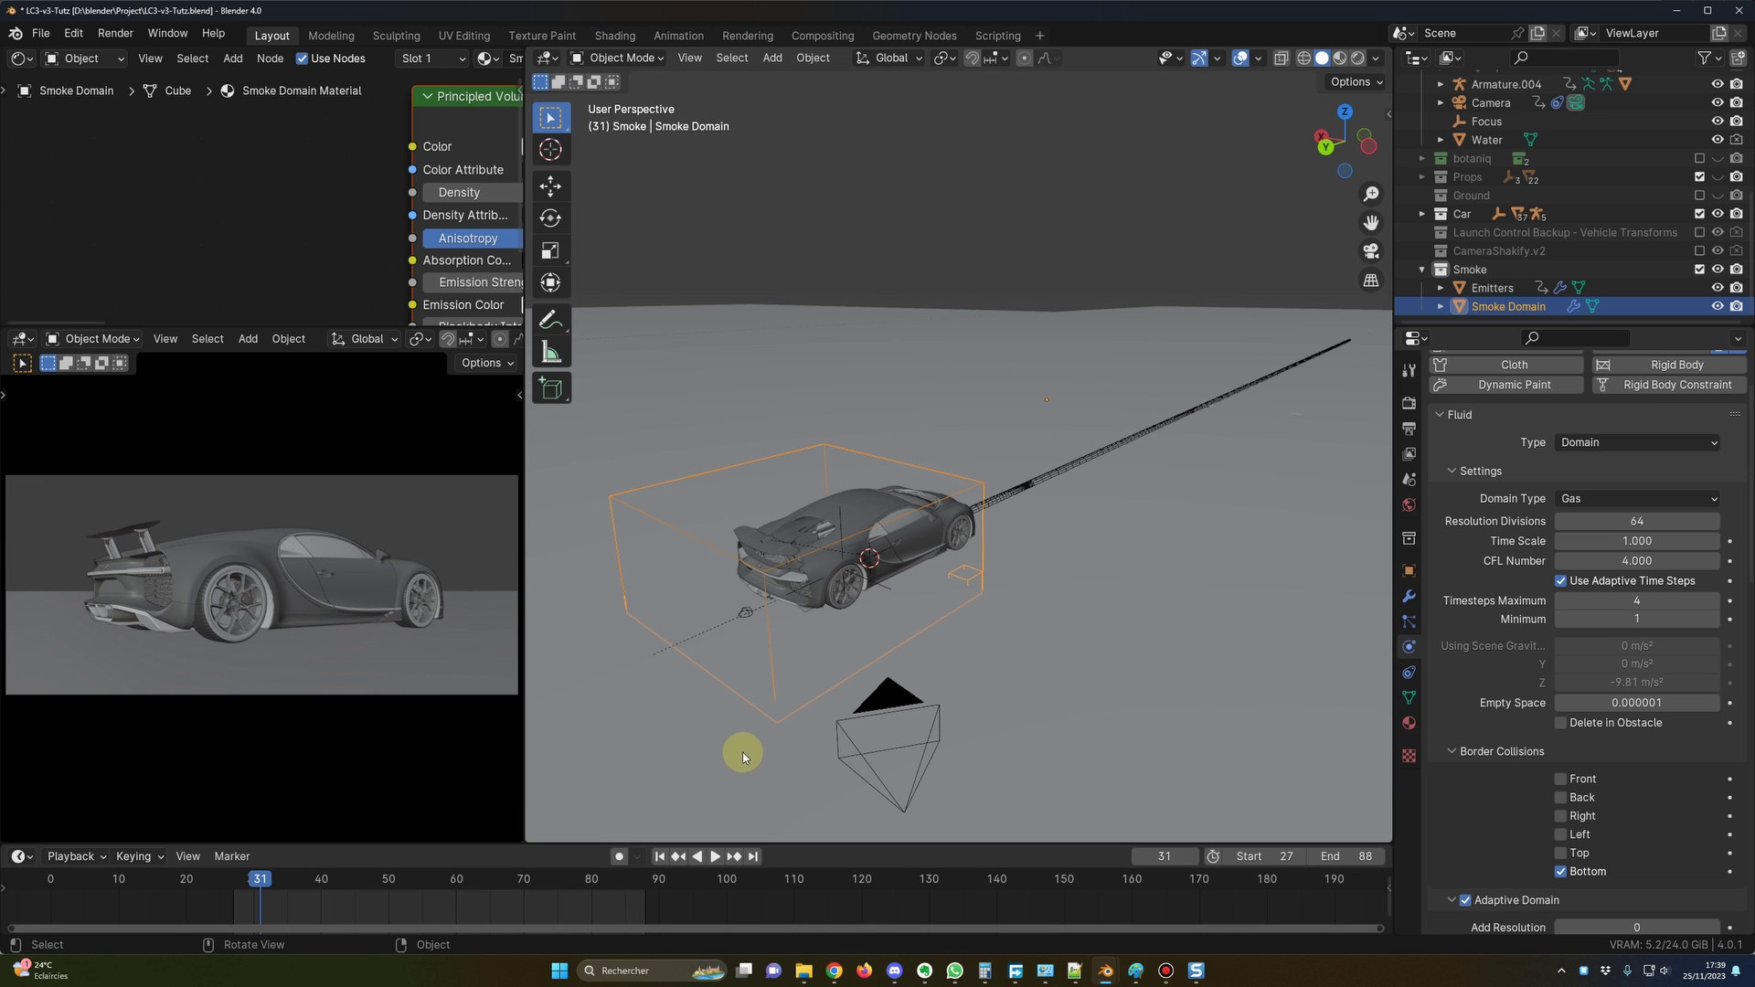
pyautogui.hotkey('shift', 'Left')
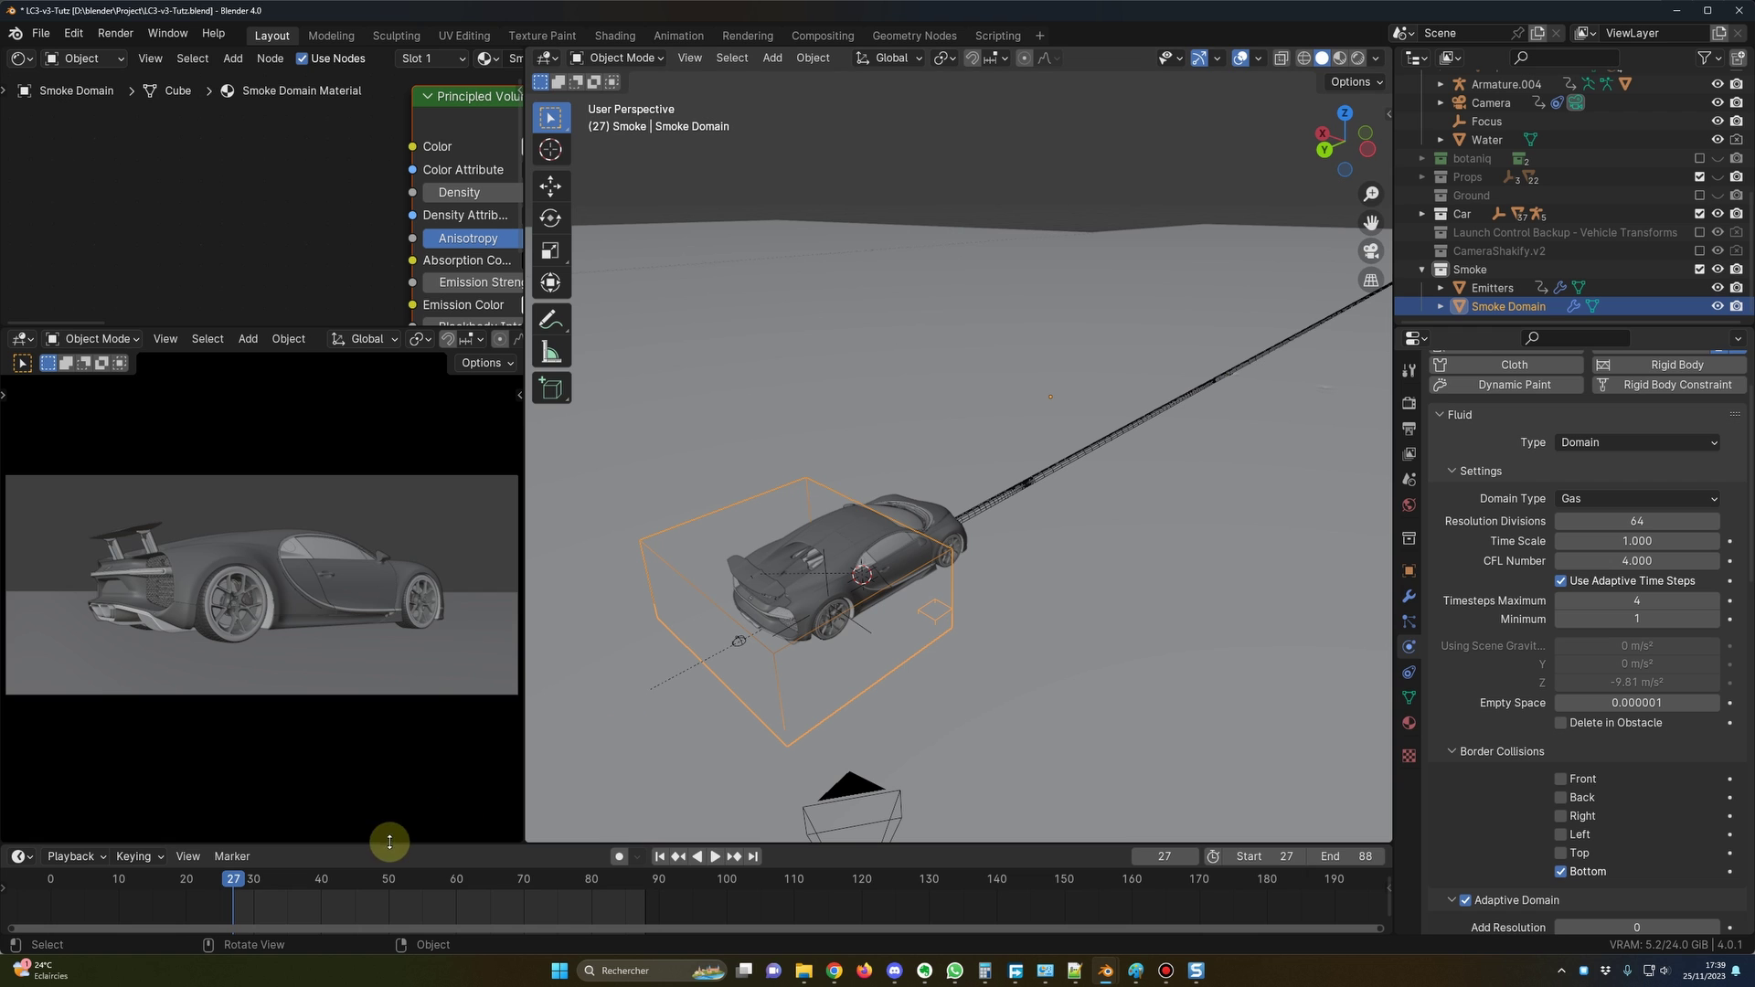
pyautogui.press('space')
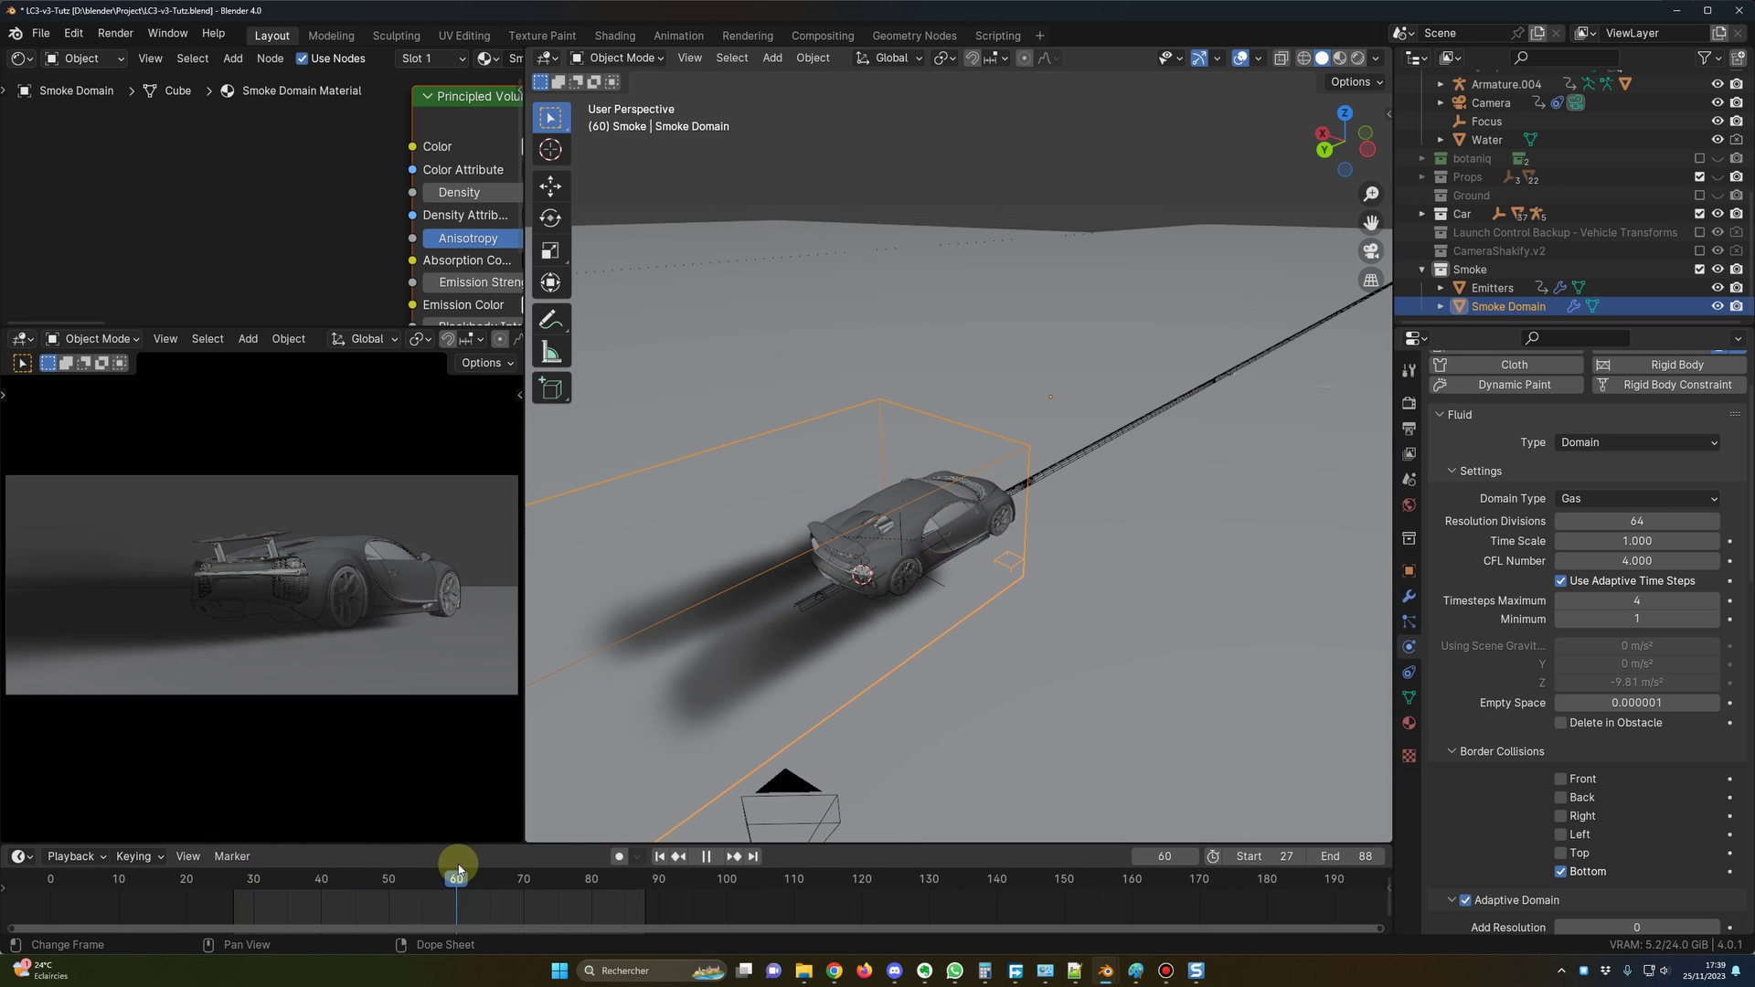
pyautogui.press('space')
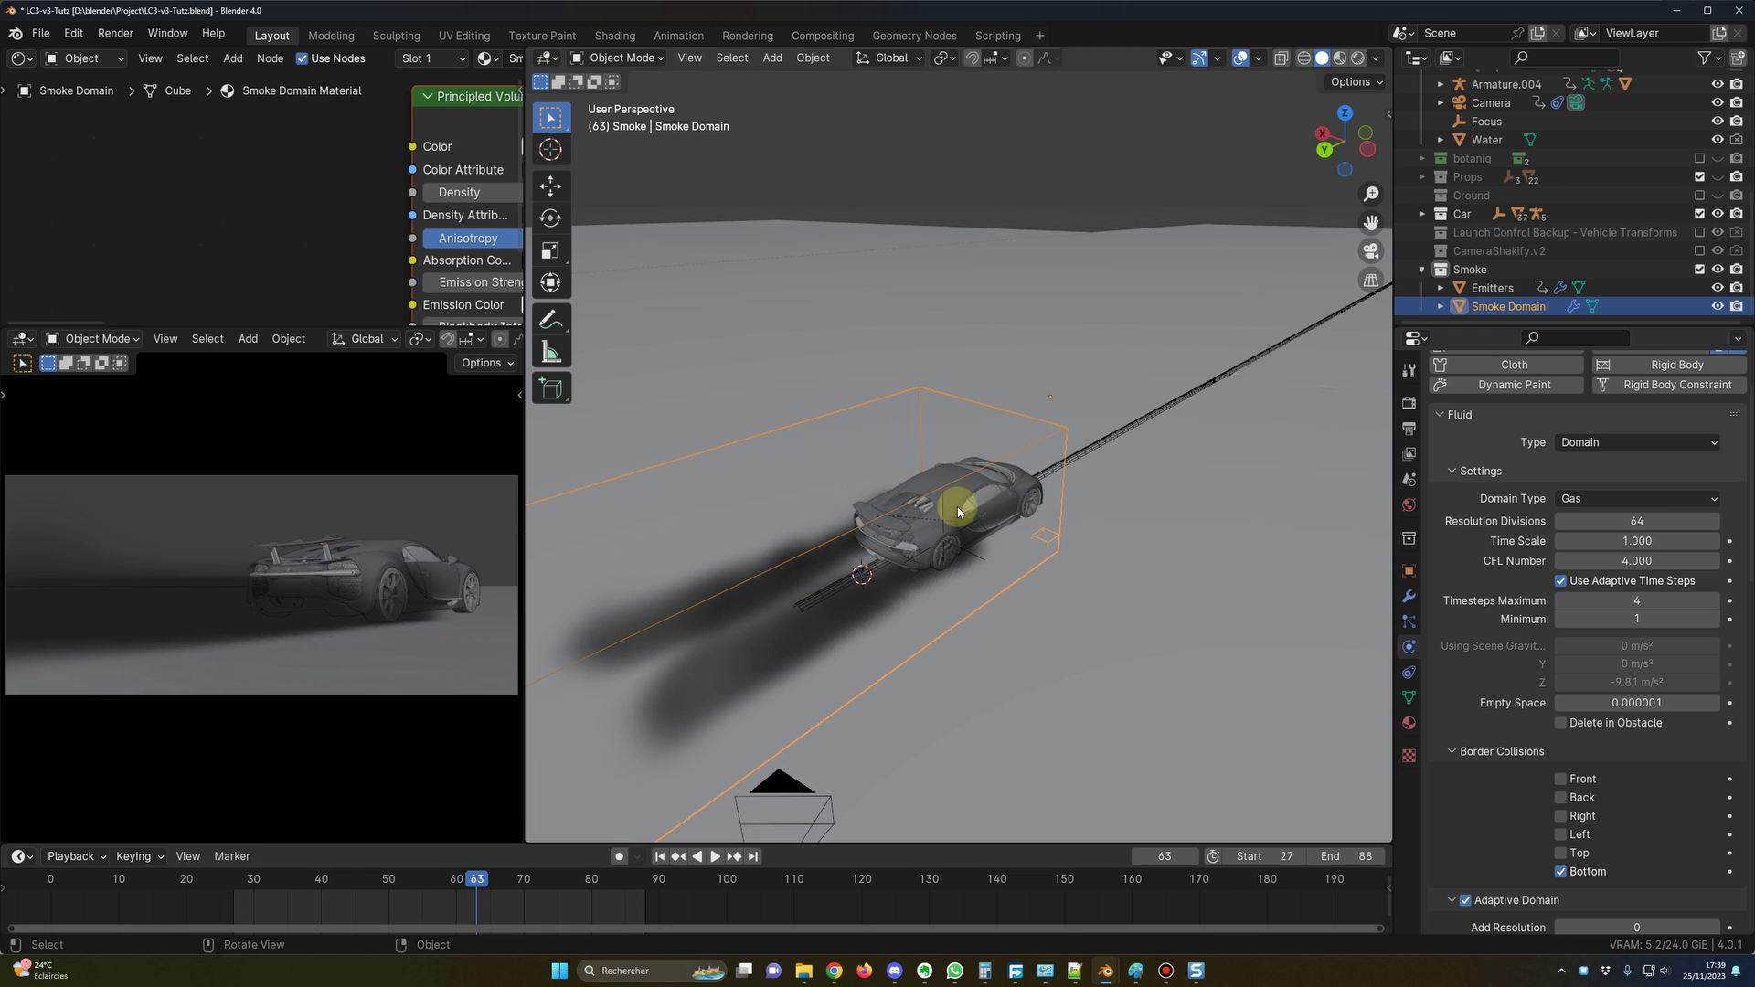
pyautogui.click(245, 885)
pyautogui.press('space')
pyautogui.moveTo(238, 890); pyautogui.dragTo(236, 890)
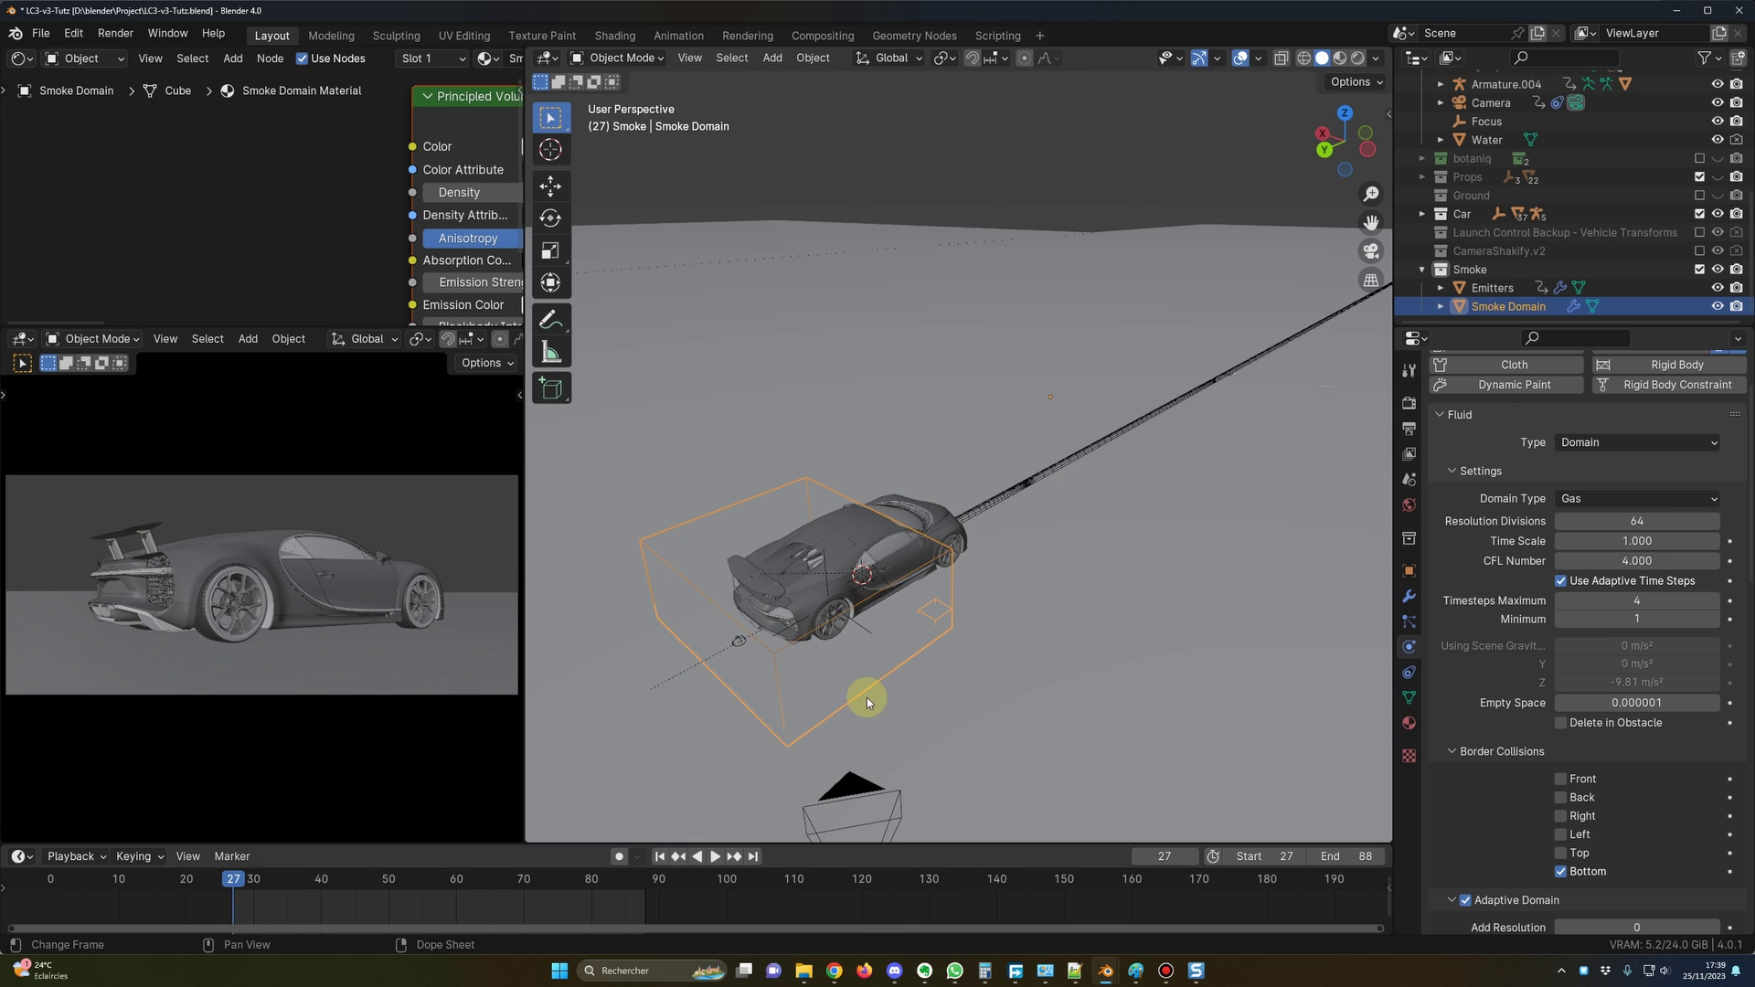
# Add a Turbulence force field to the scene at frame 27.
pyautogui.moveTo(957, 660); pyautogui.dragTo(988, 677, button='middle')
pyautogui.hotkey('shift', 'a')
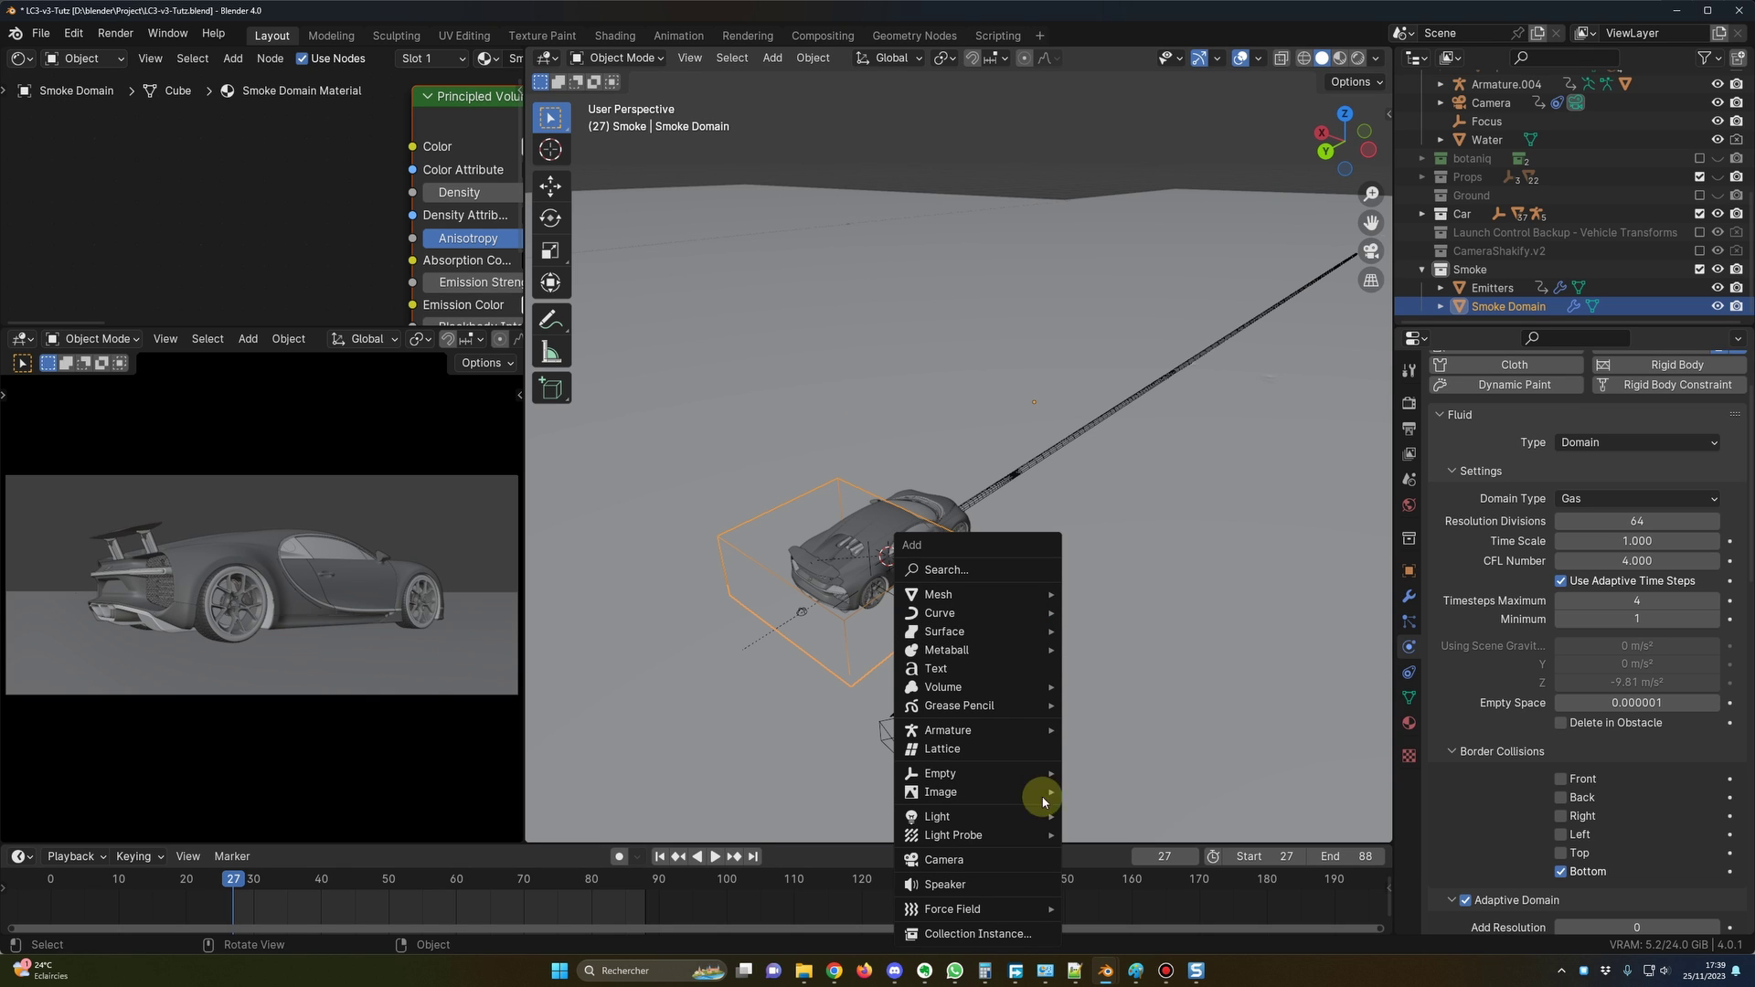
pyautogui.moveTo(996, 909)
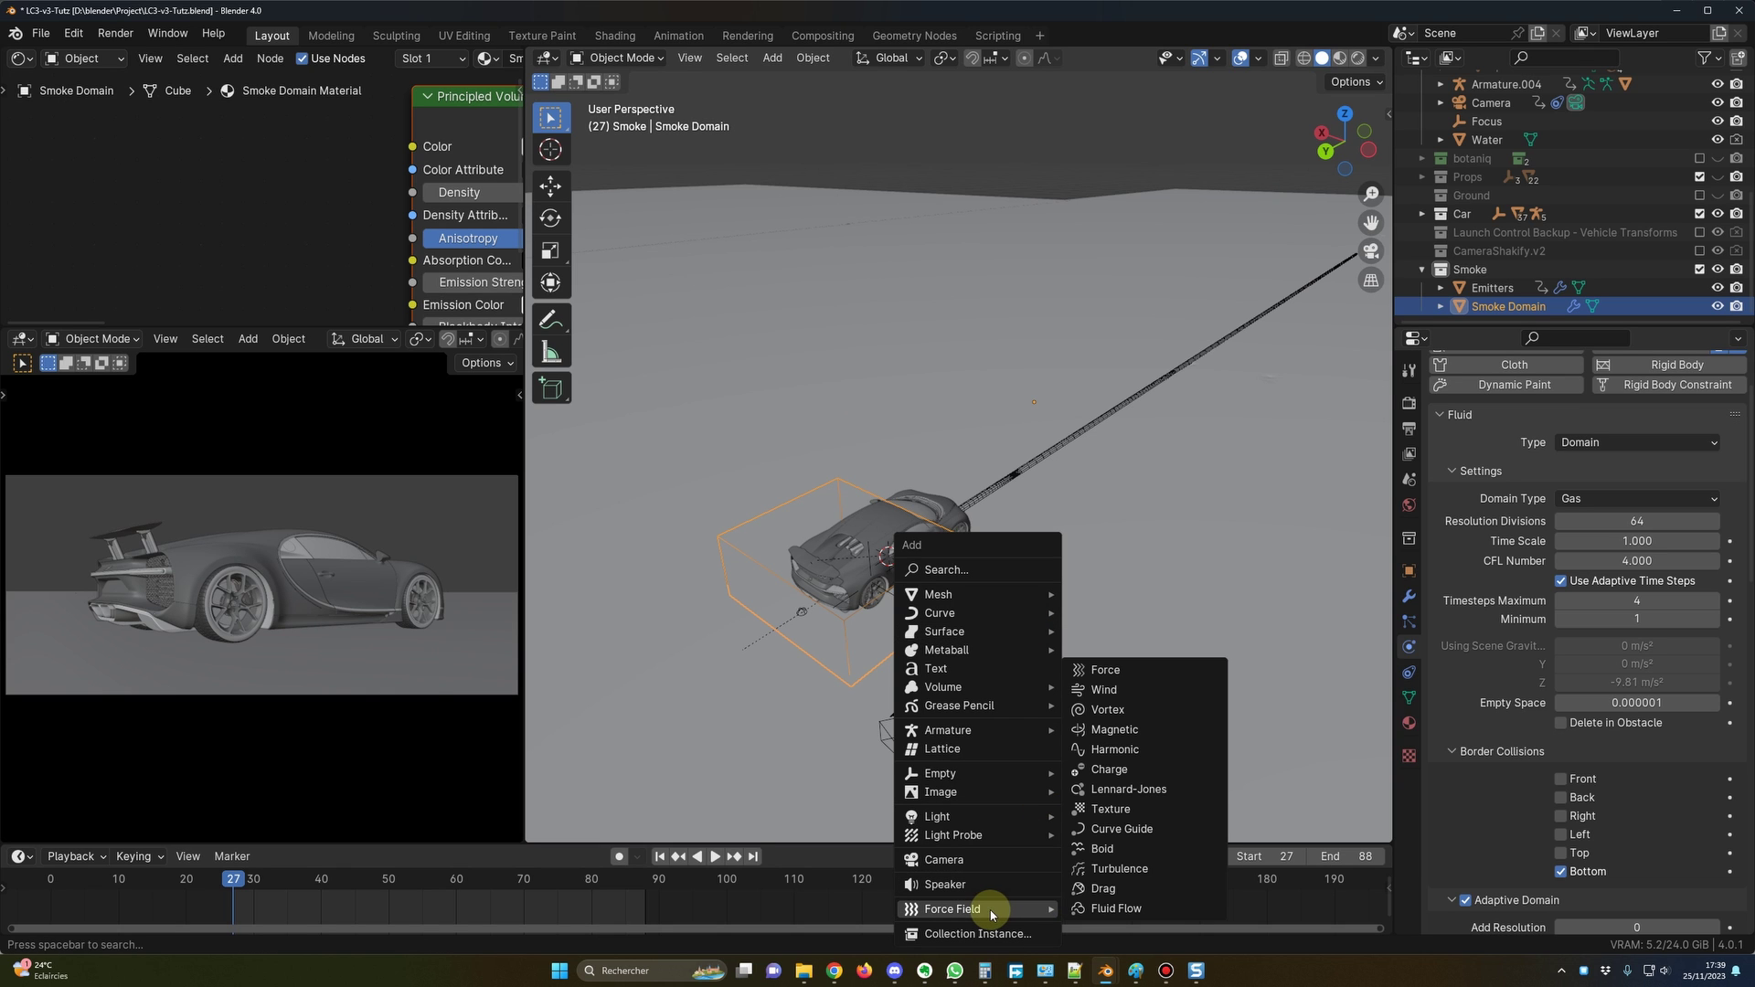
pyautogui.click(1127, 870)
pyautogui.moveTo(1015, 698); pyautogui.dragTo(1034, 705, button='middle')
pyautogui.scroll(-1, 1481, 260)
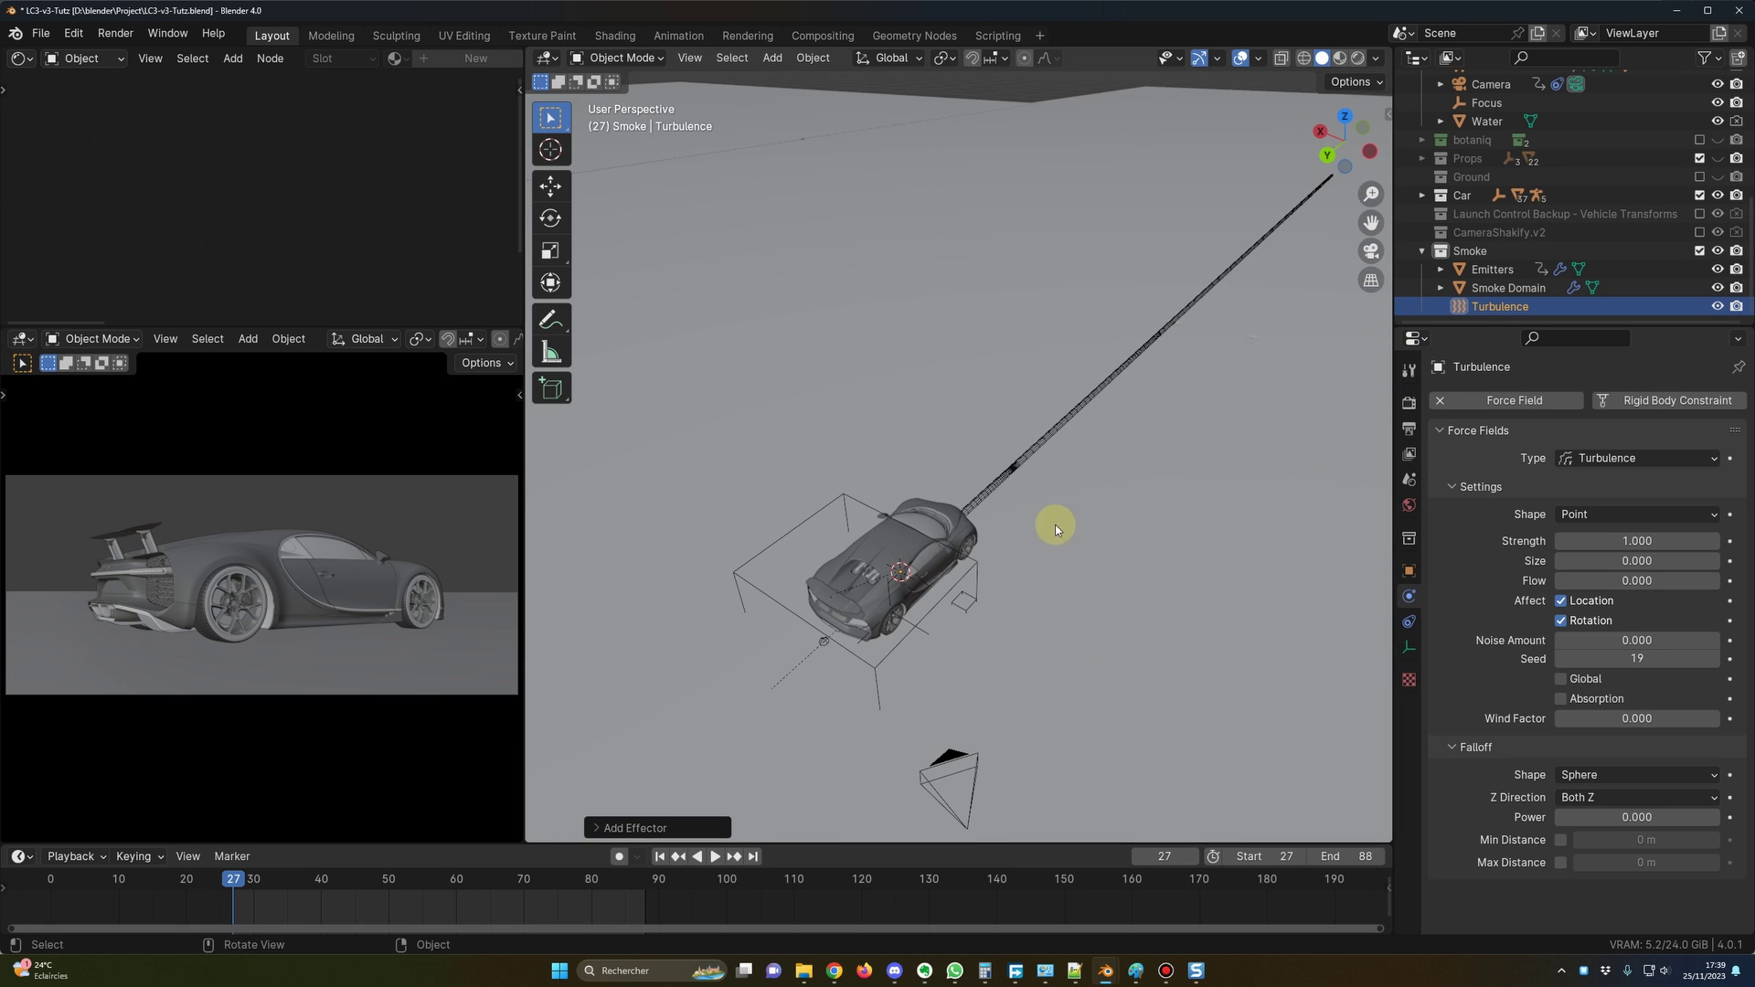
# Move the Turbulence field within the horizontal plane to just behind the car's starting position, and advance the animation to frame 66.
pyautogui.moveTo(1054, 521); pyautogui.dragTo(1022, 517, button='middle')
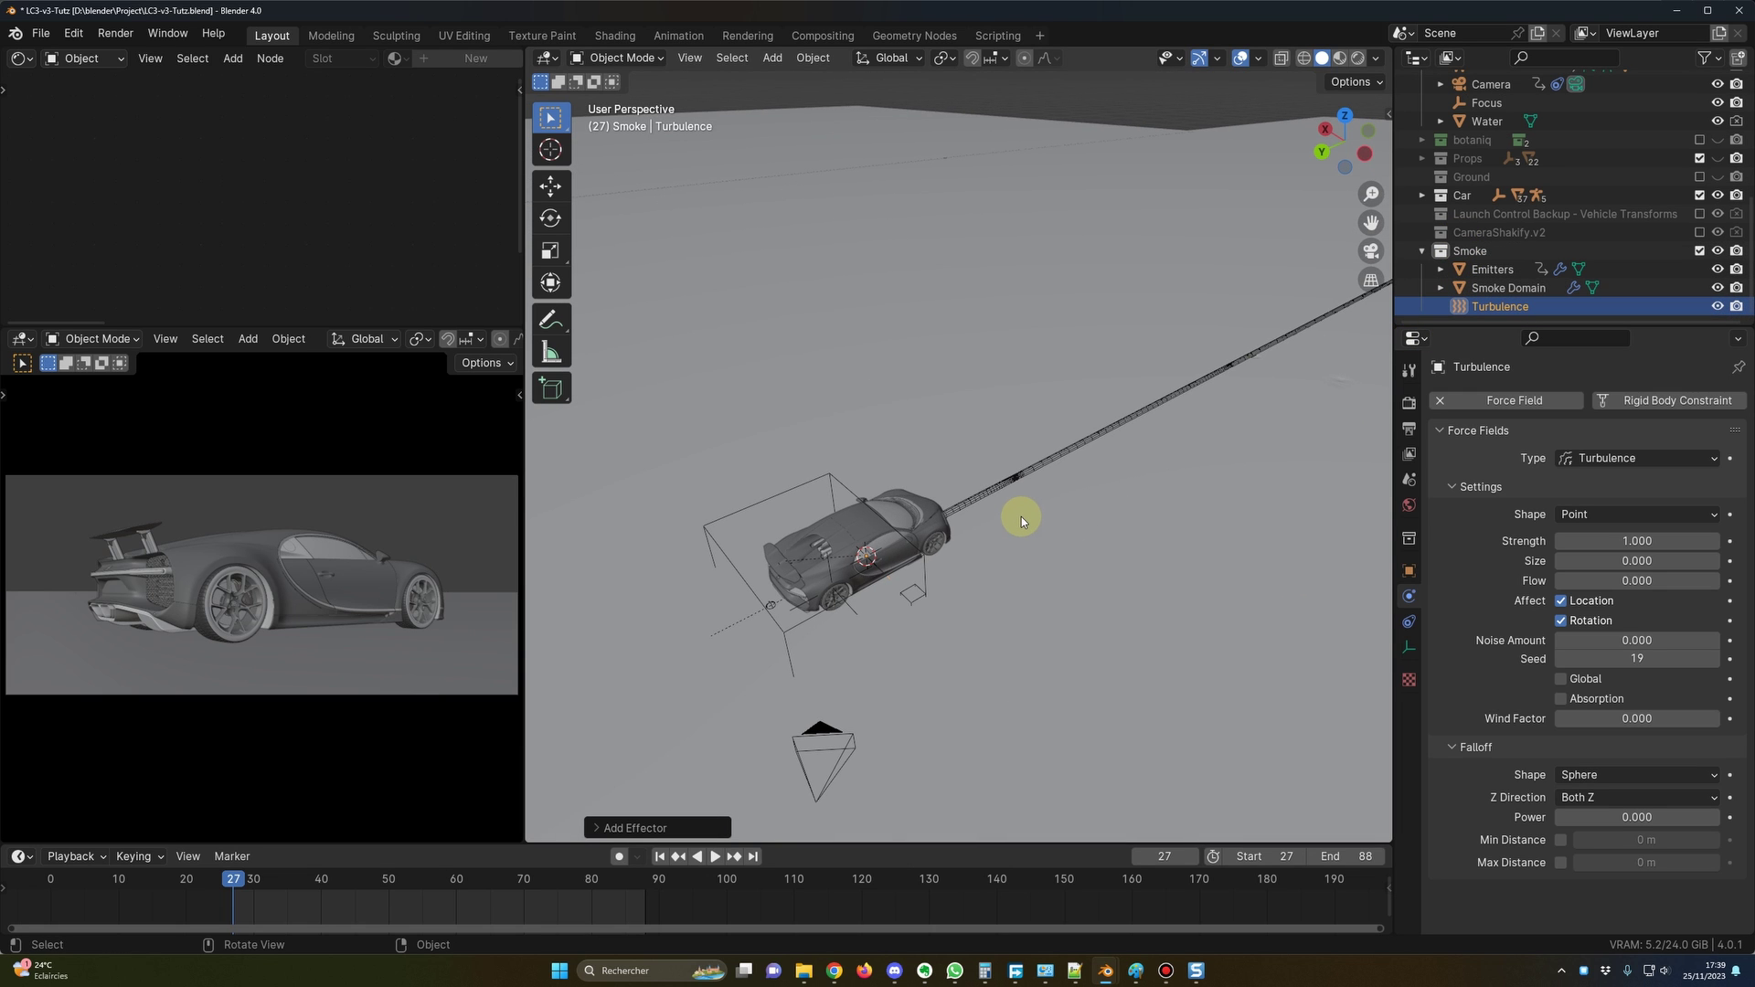
pyautogui.press('g')
pyautogui.hotkey('shift', 'z')
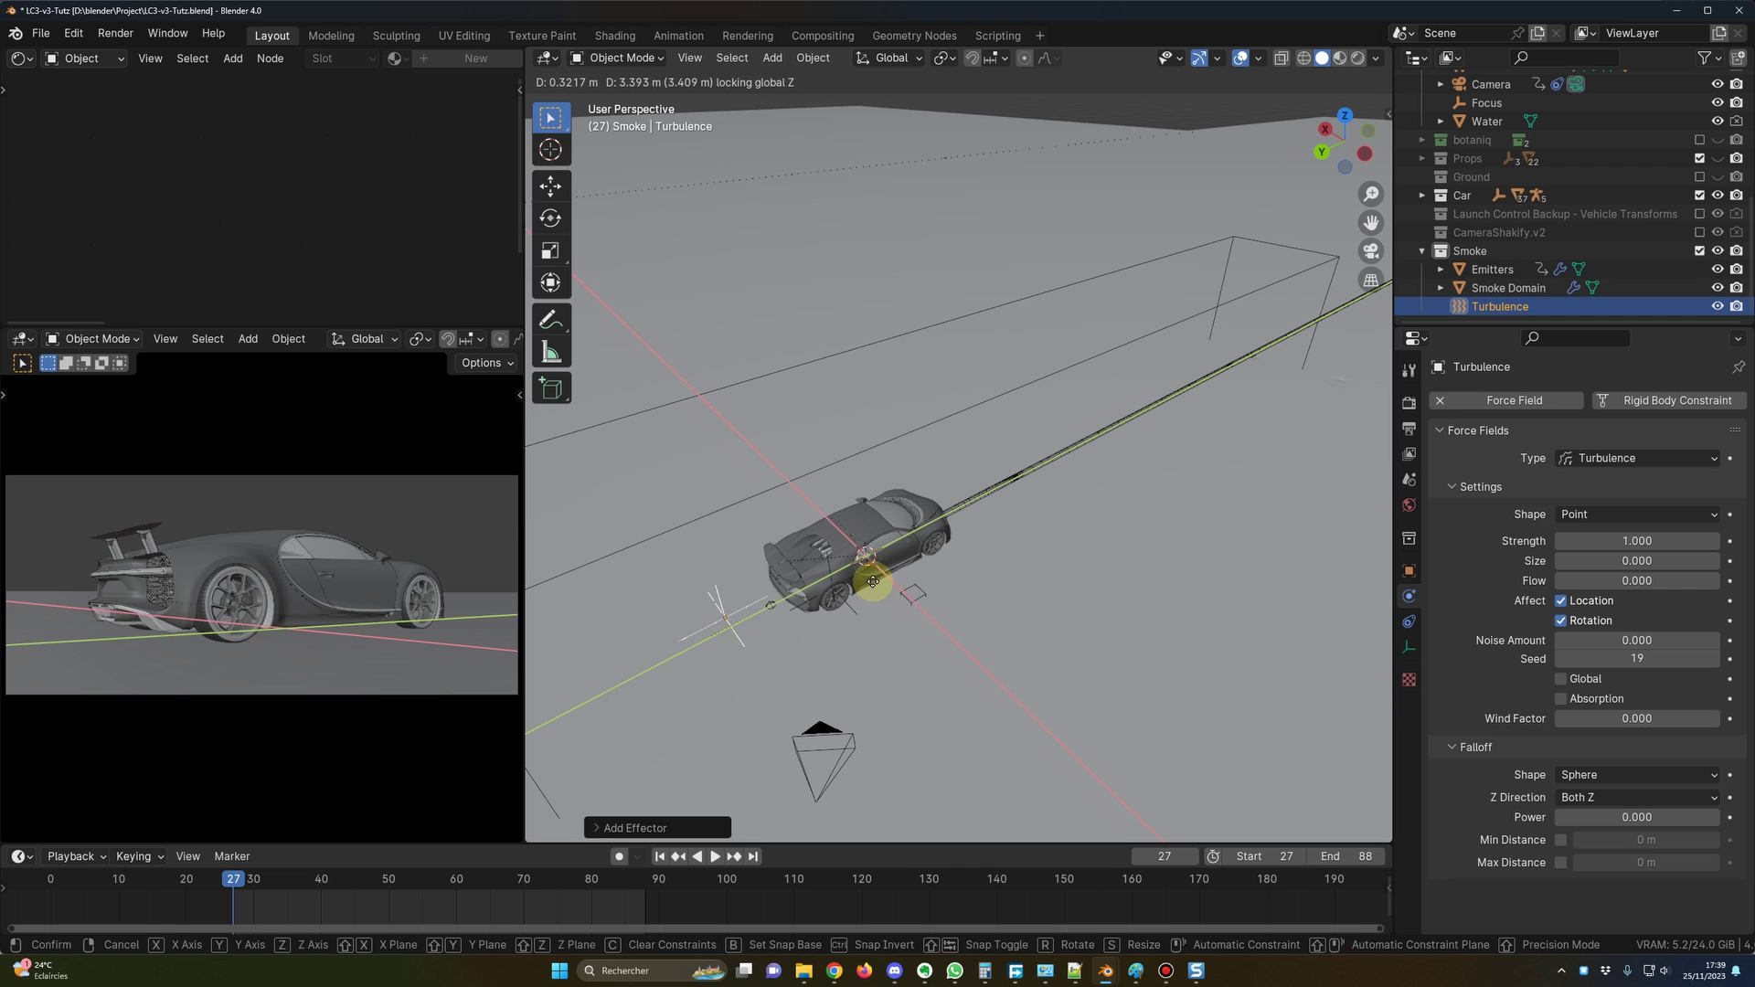
pyautogui.click(921, 569)
pyautogui.press('space')
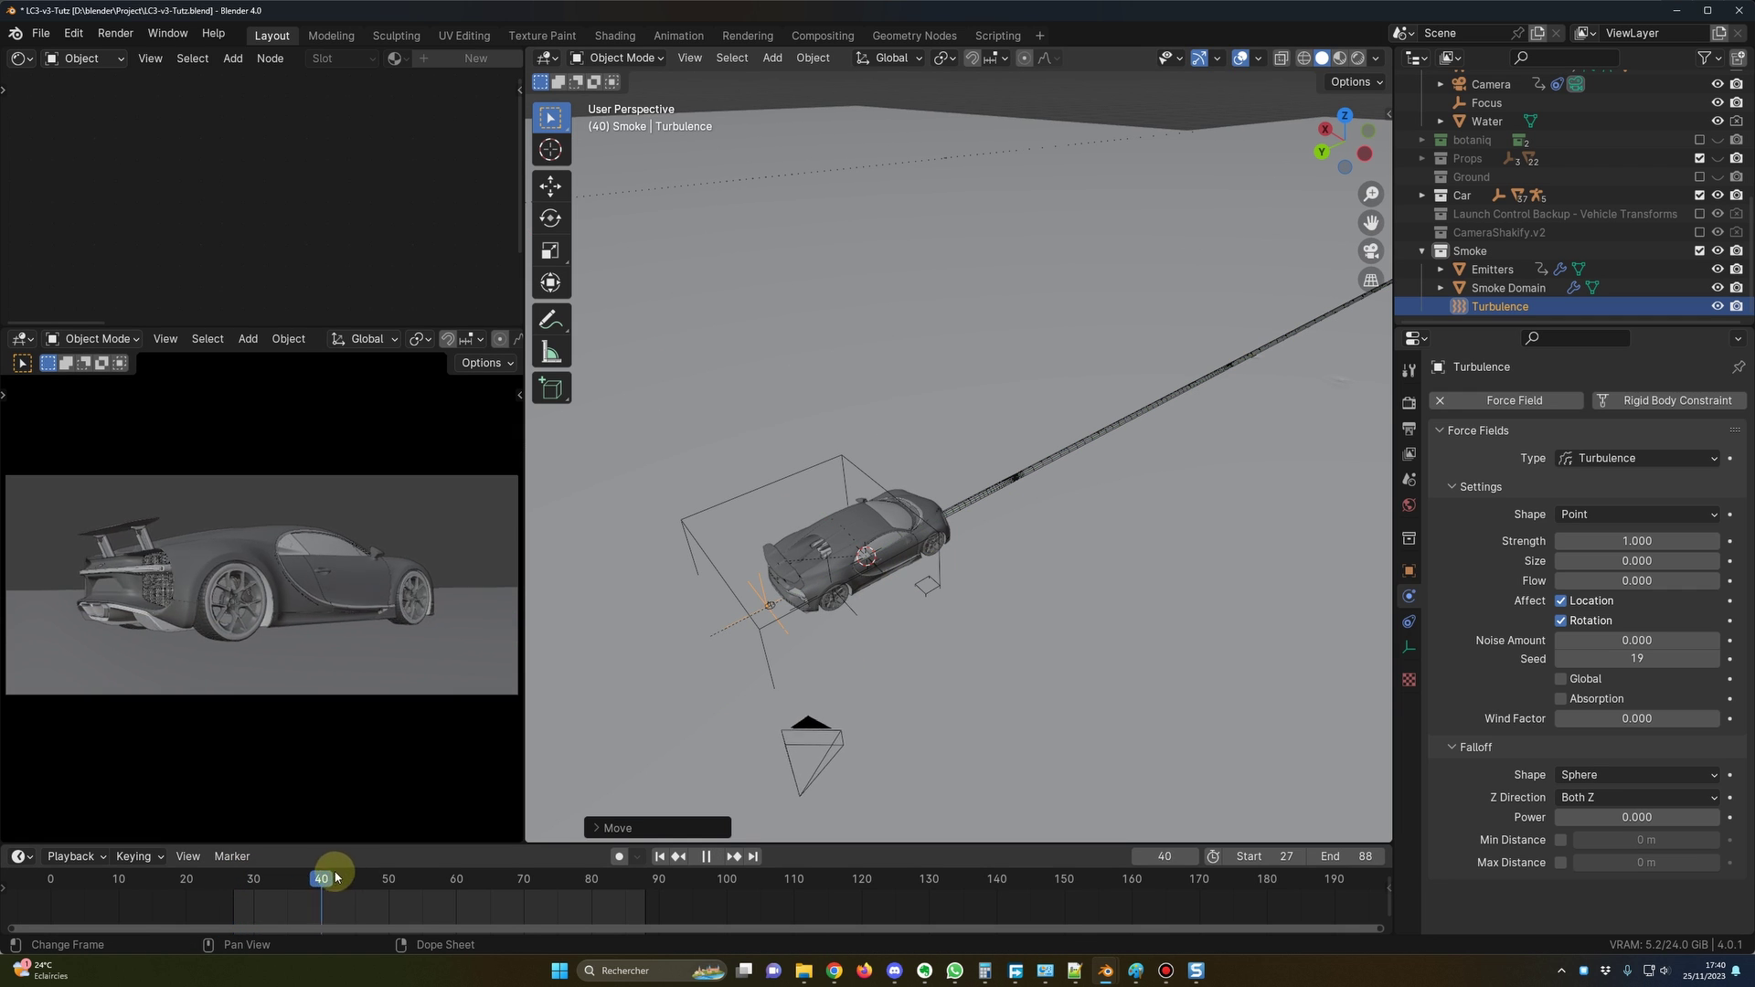
pyautogui.moveTo(335, 877); pyautogui.dragTo(497, 869)
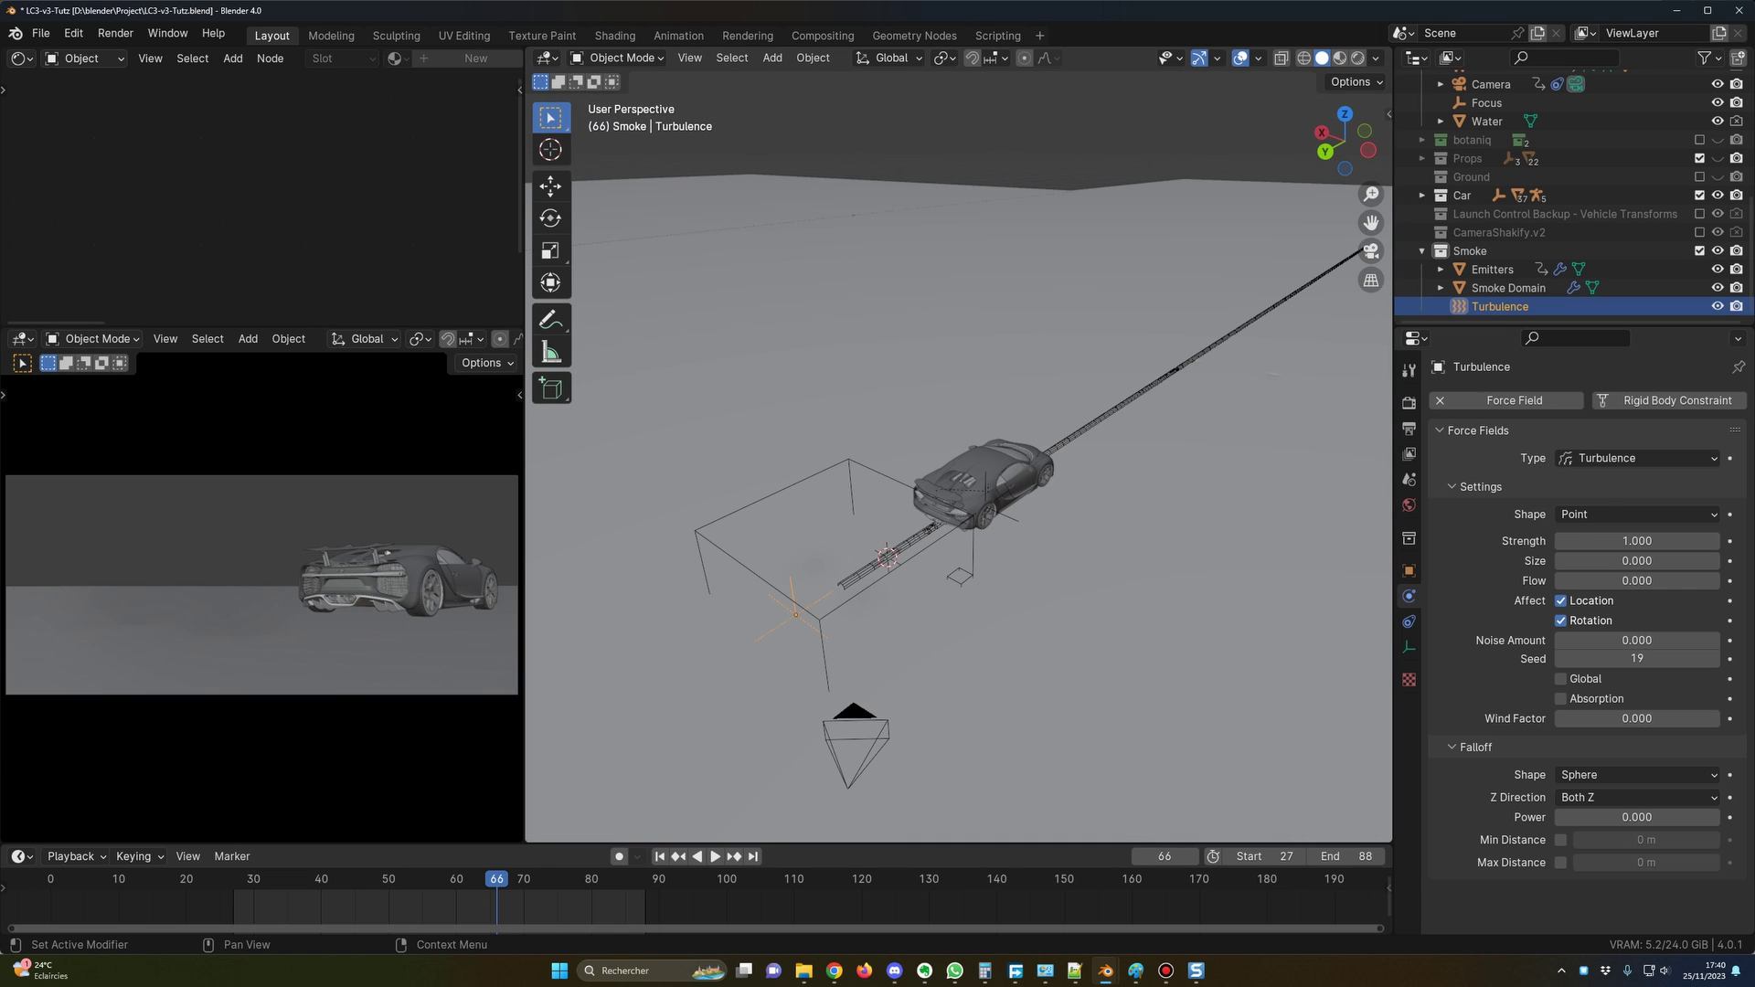
# Set the Turbulence field's Strength to 2, Size to 1 and Noise Amount to 1.
pyautogui.click(1579, 539)
pyautogui.write('2')
pyautogui.click(1607, 561)
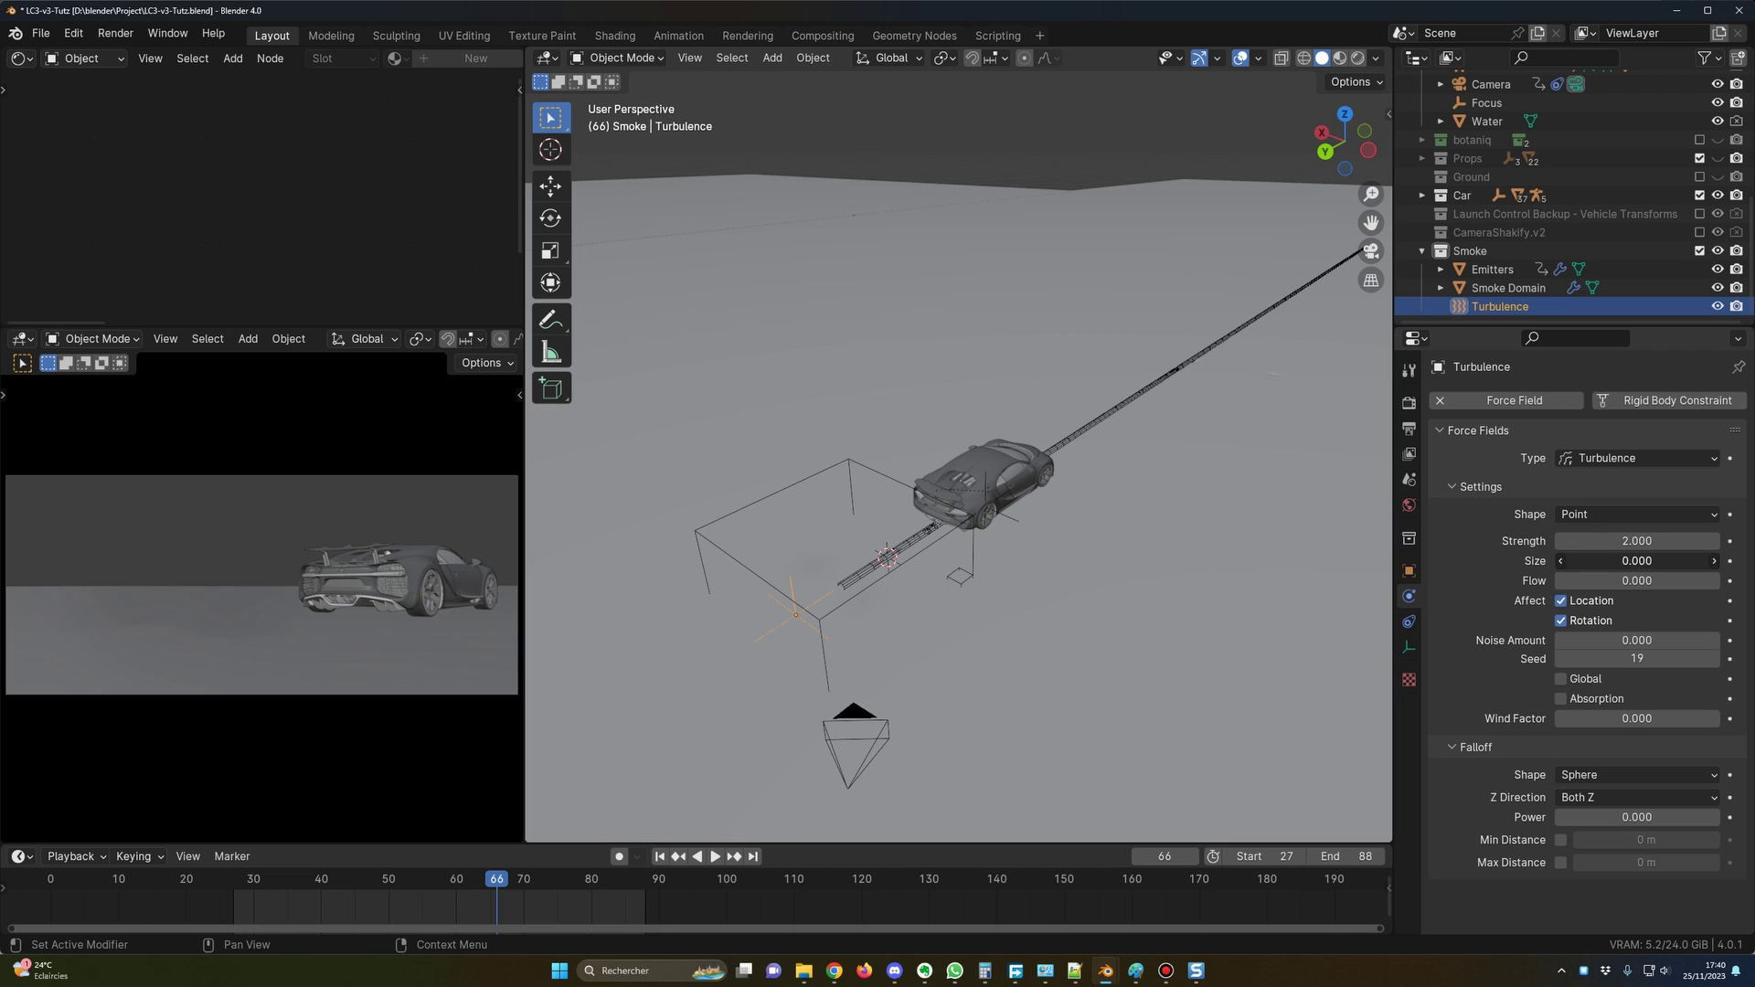
pyautogui.write('1')
pyautogui.click(1609, 640)
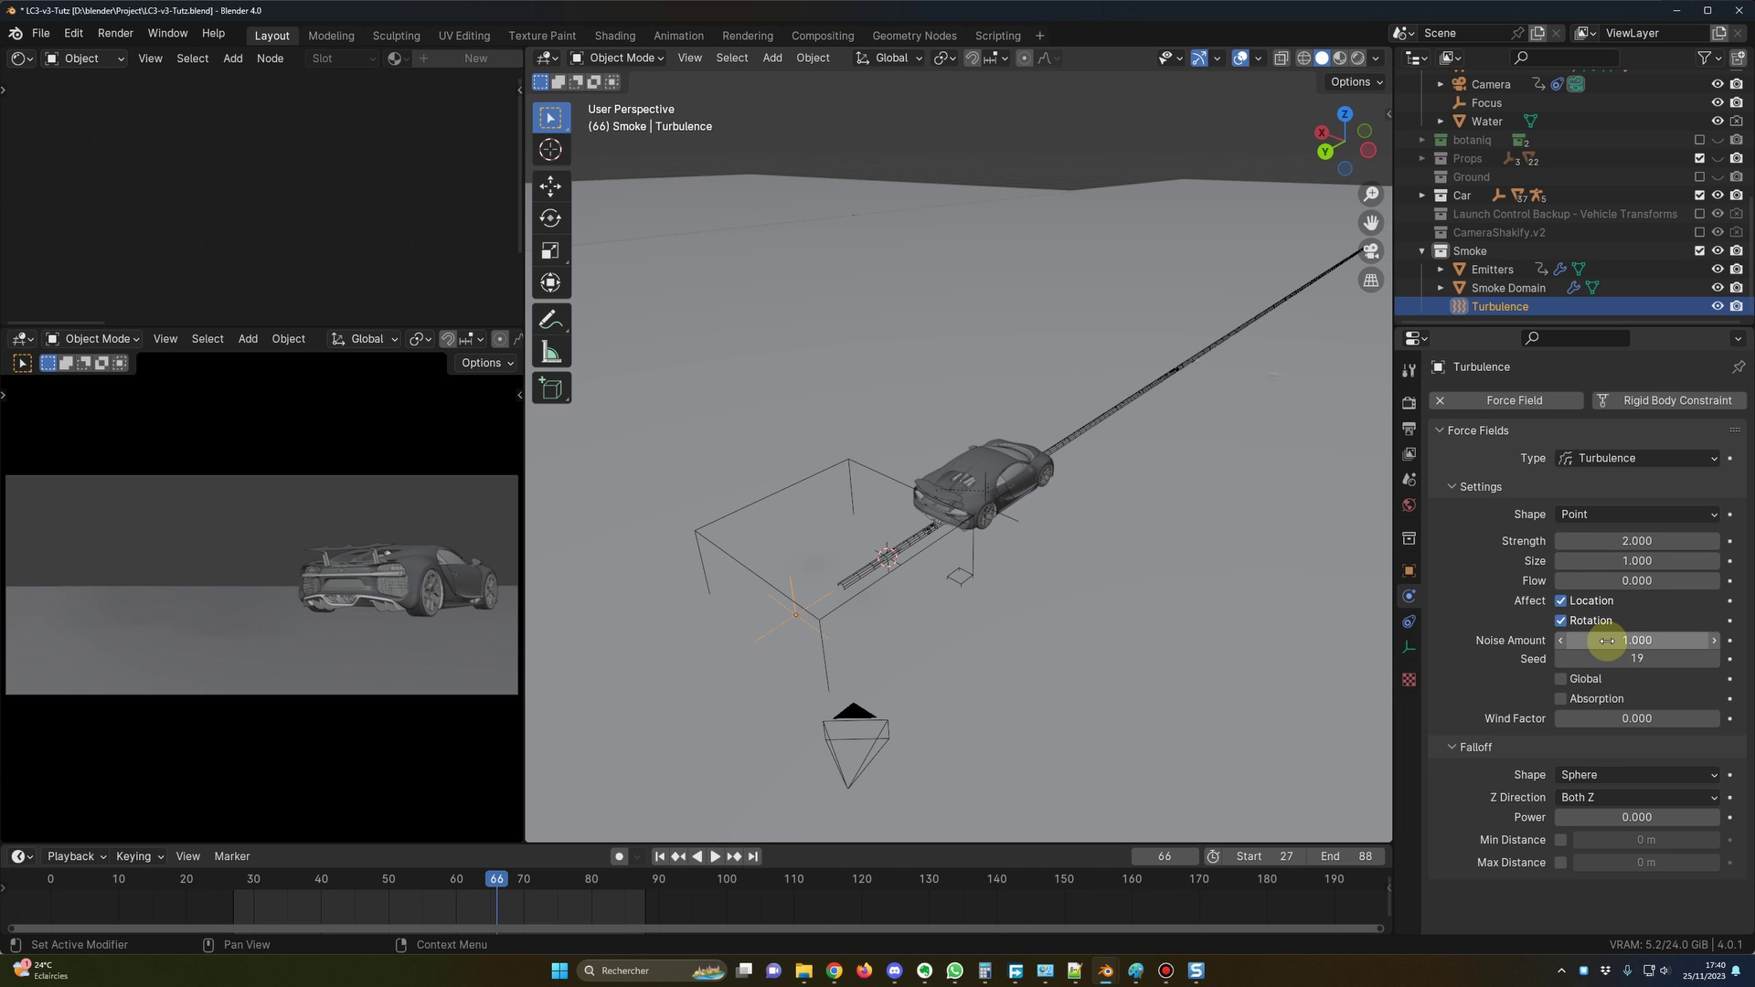
pyautogui.press('Return')
# Duplicate the Turbulence field twice along the Y axis, spacing the copies along the car's path.
pyautogui.moveTo(923, 640); pyautogui.dragTo(897, 638, button='middle')
pyautogui.hotkey('shift', 'd')
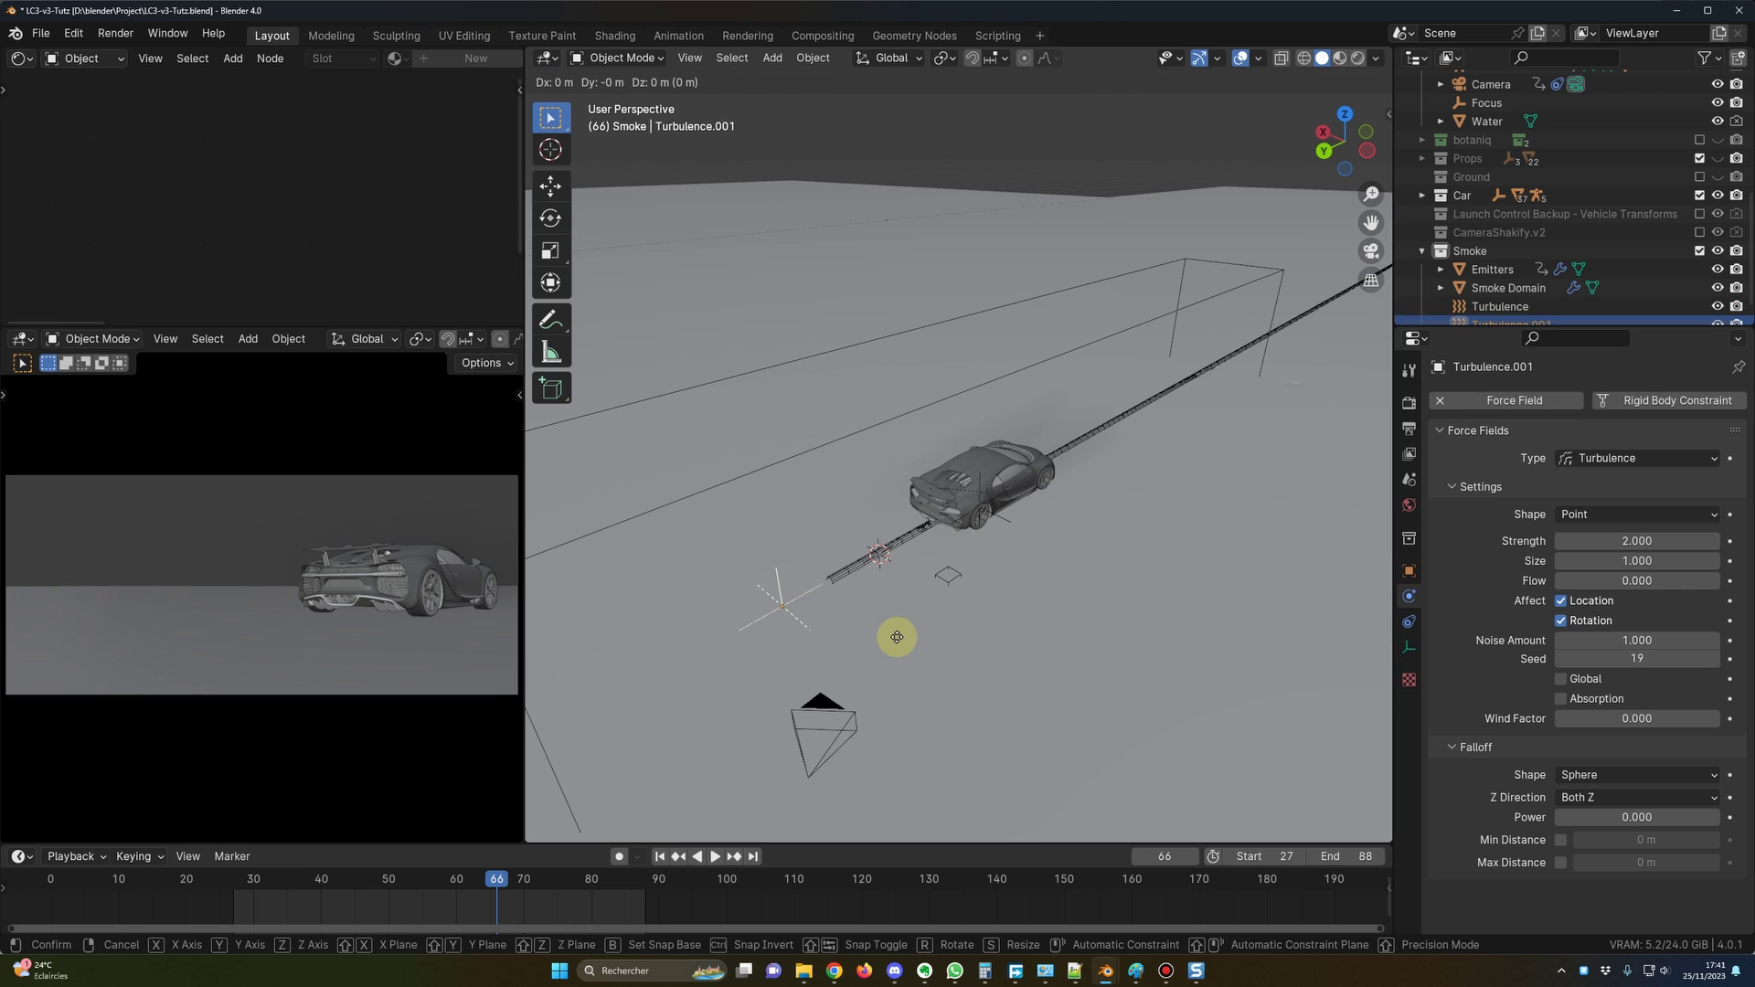
pyautogui.press('y')
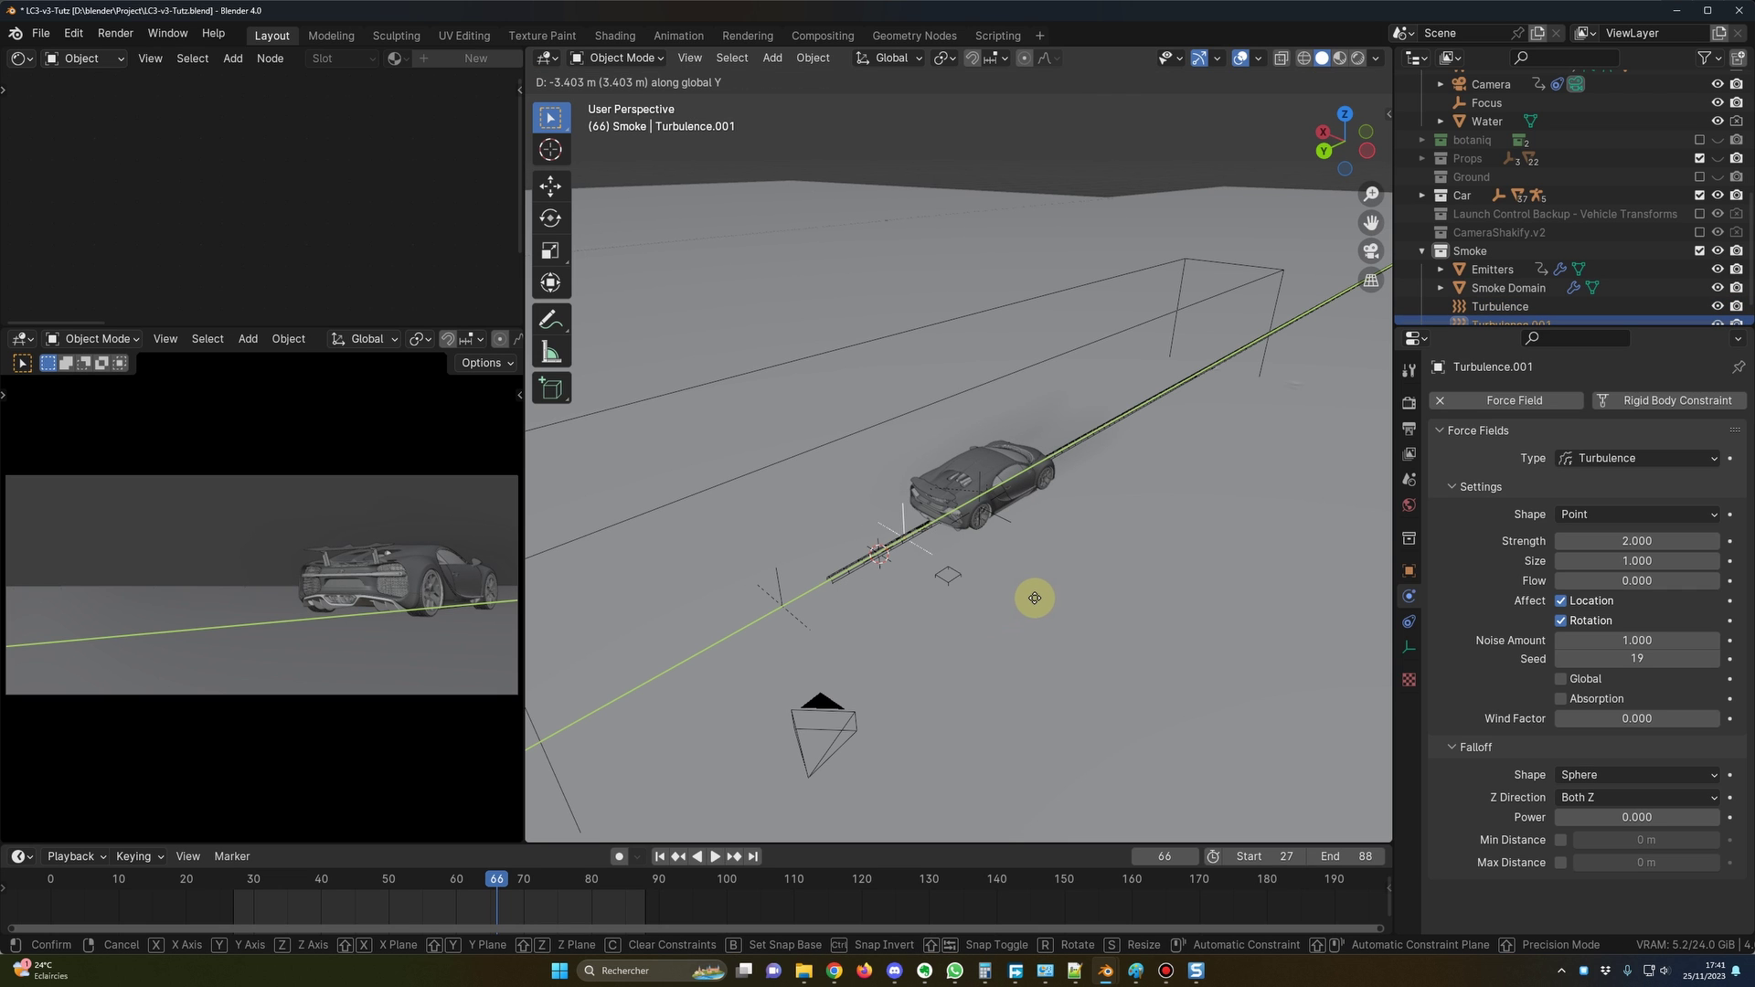
pyautogui.click(1051, 599)
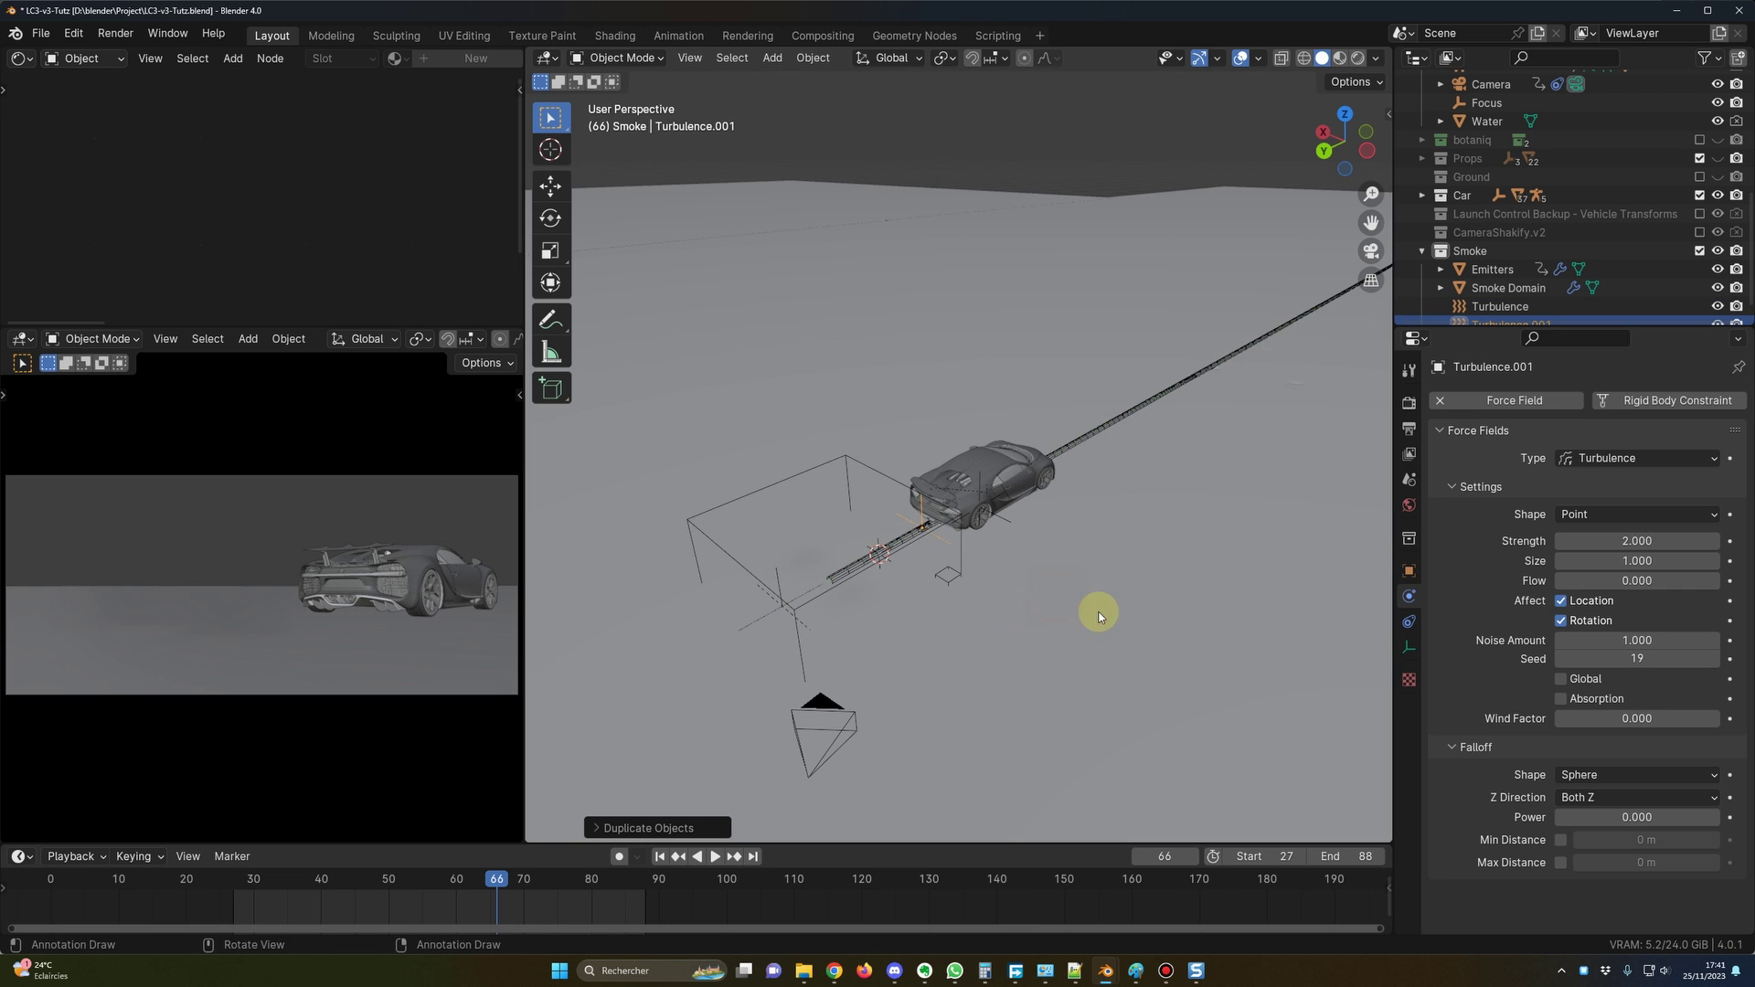
pyautogui.moveTo(1101, 611); pyautogui.dragTo(1099, 646, button='middle')
pyautogui.hotkey('shift', 'd')
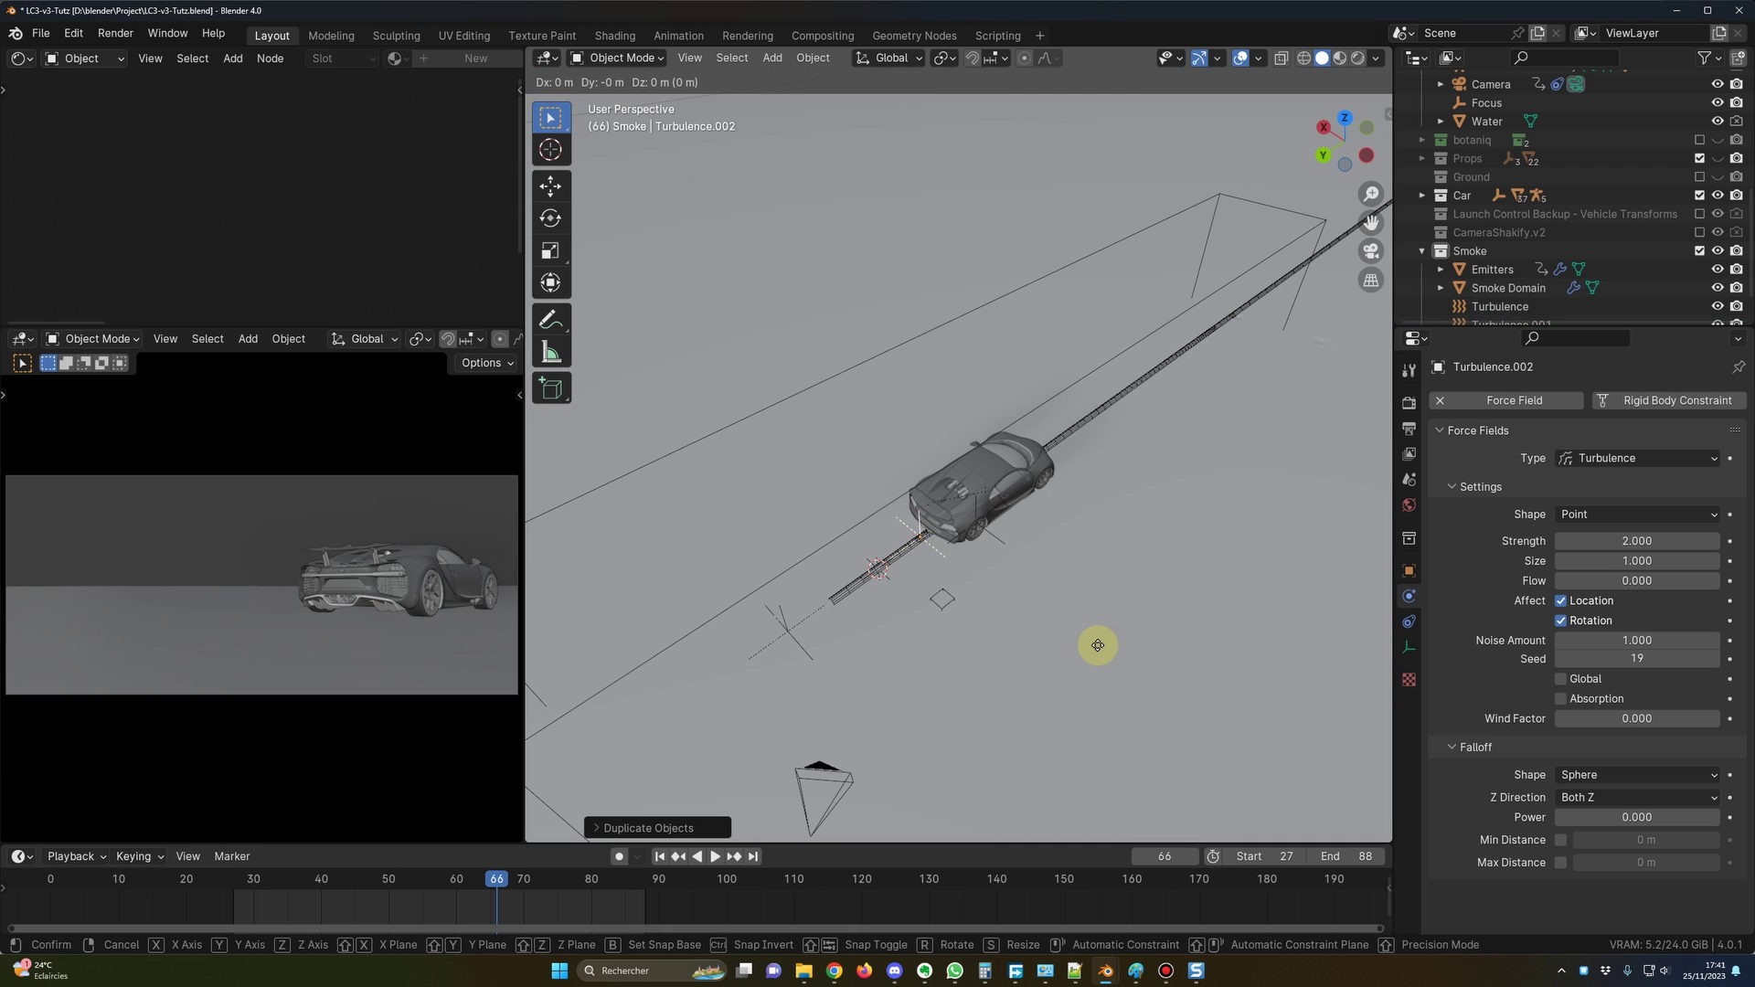
pyautogui.press('y')
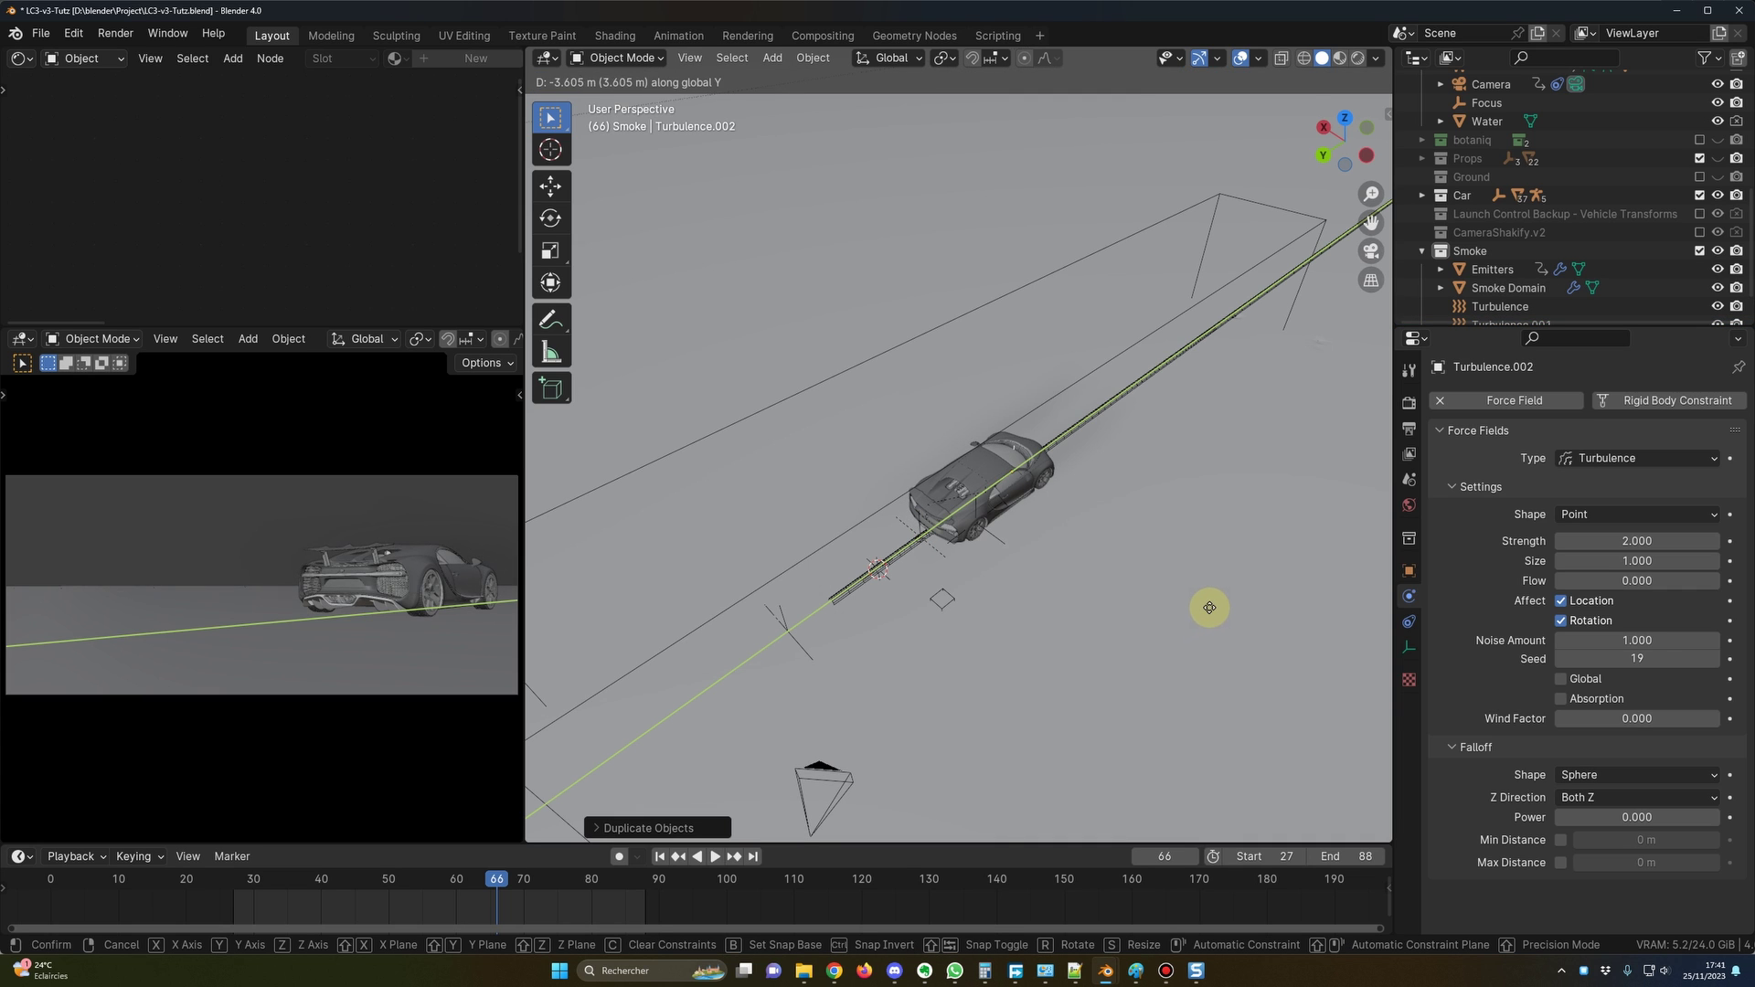
pyautogui.rightClick(1228, 608)
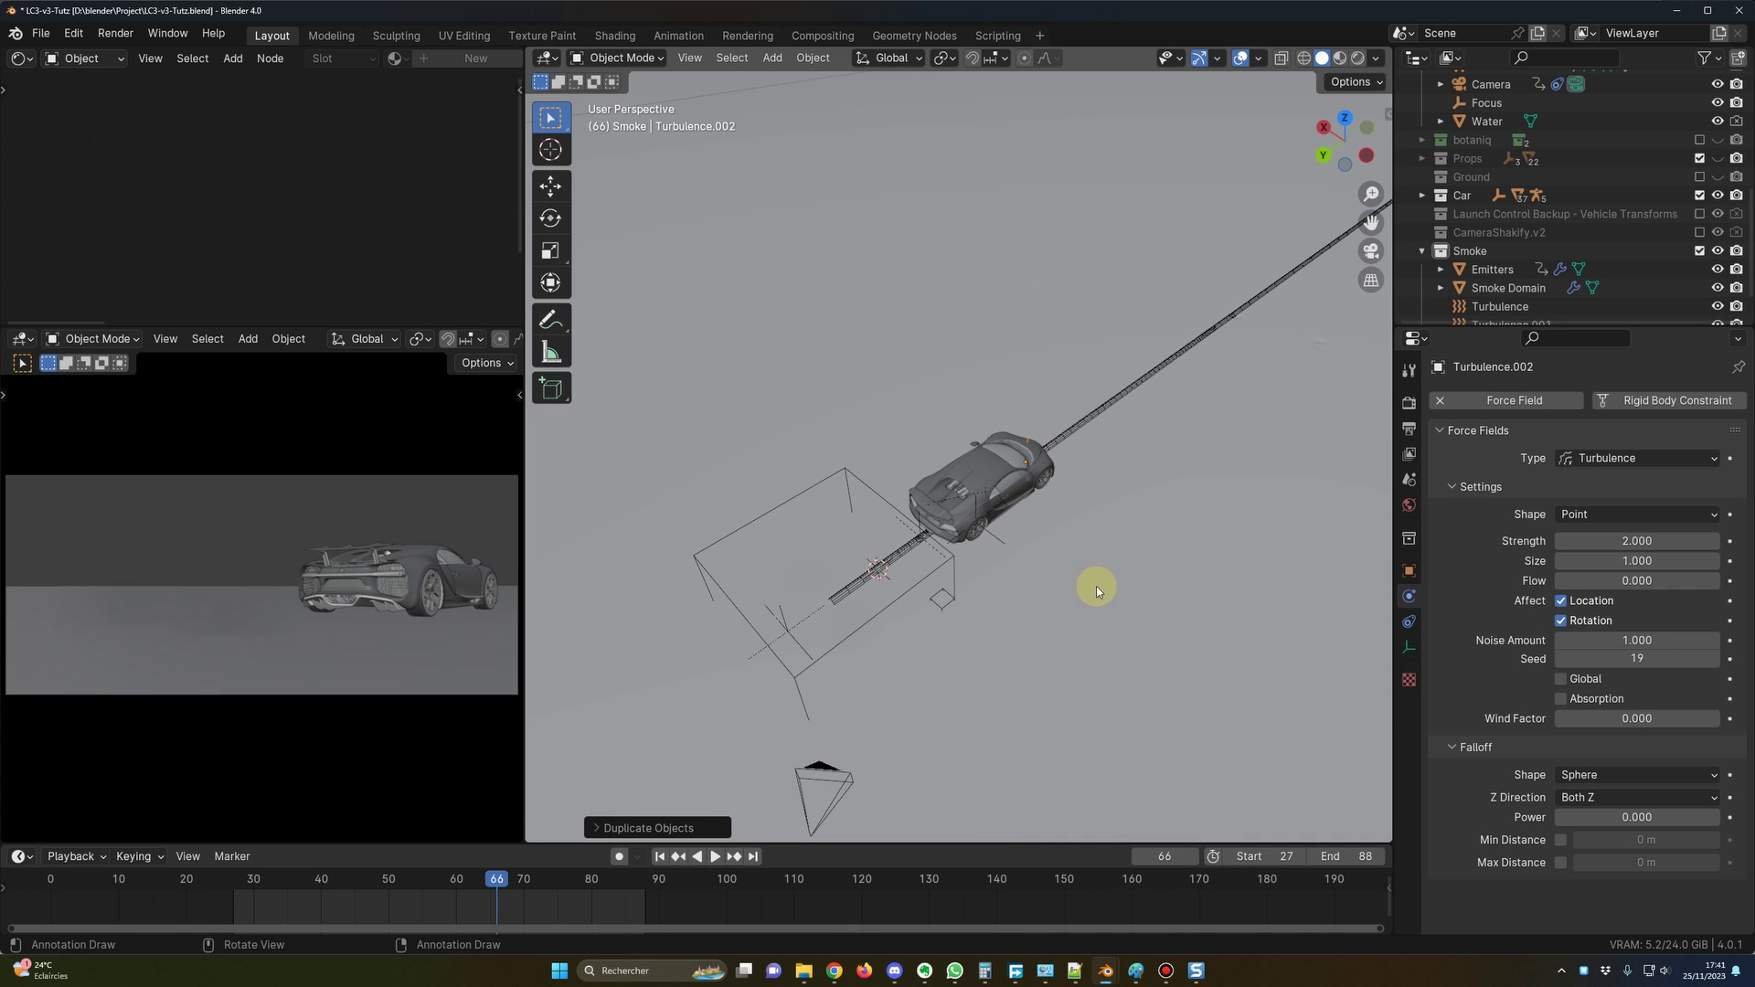
# Set the Strength of the middle Turbulence field to 0.5.
pyautogui.moveTo(938, 617); pyautogui.dragTo(925, 545, button='middle')
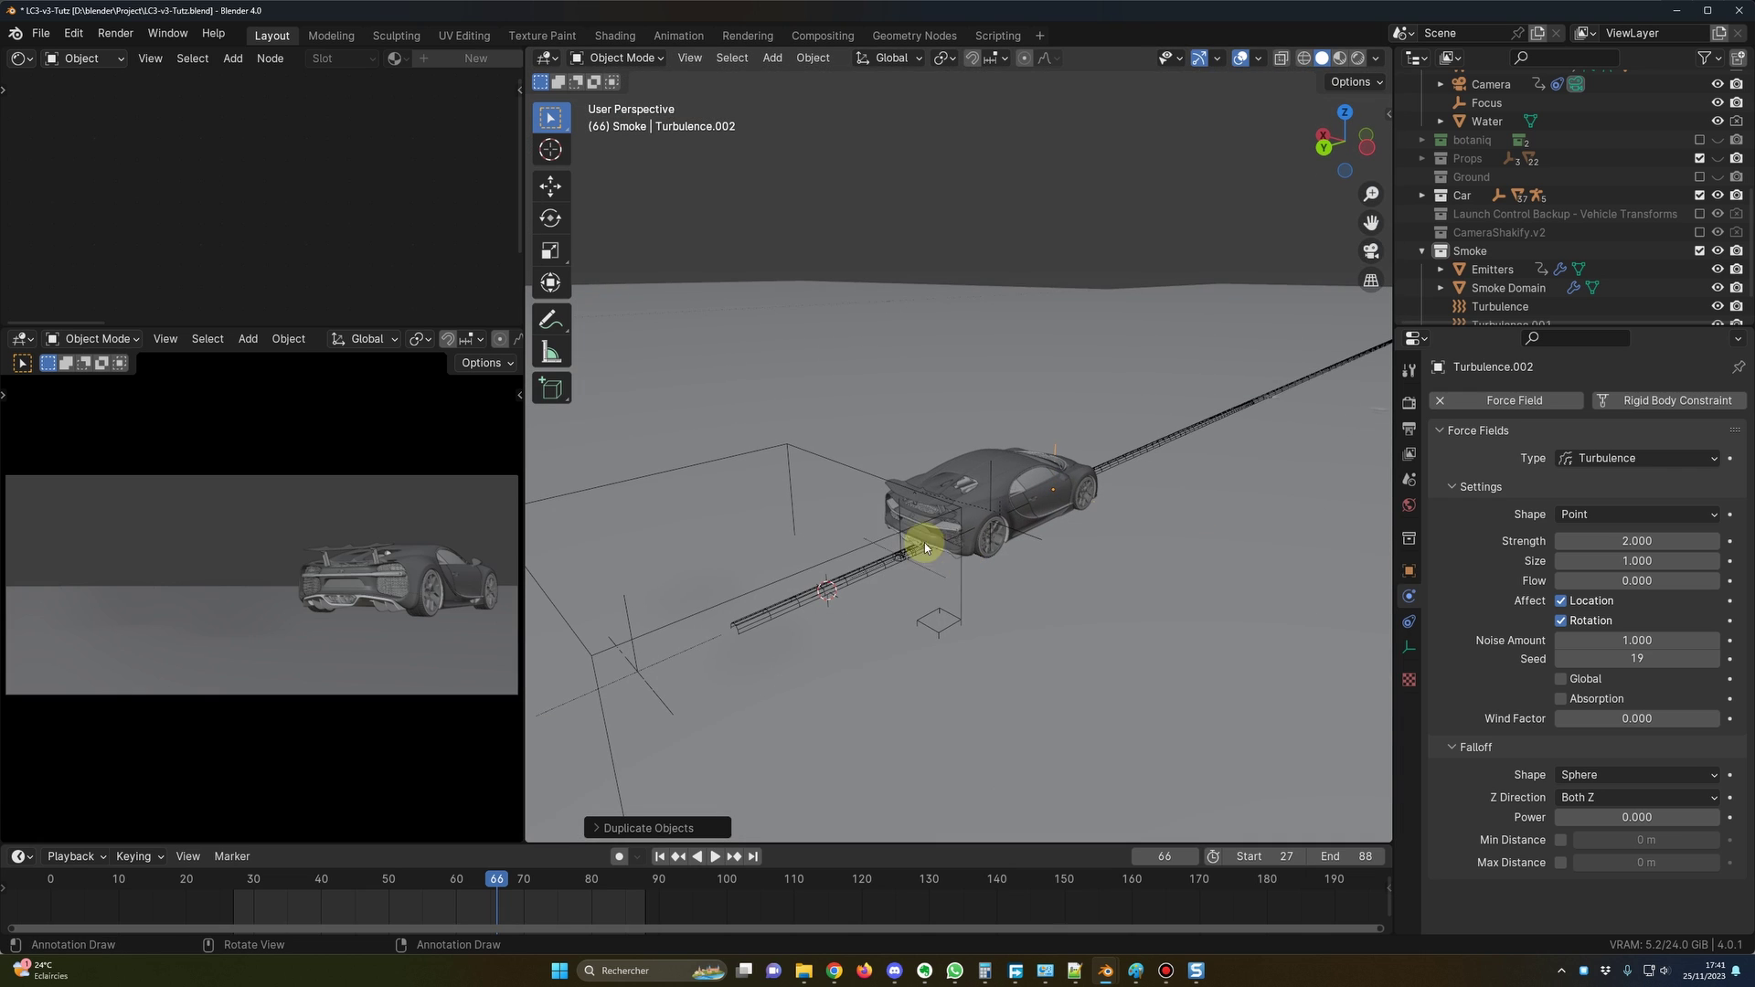
pyautogui.click(902, 513)
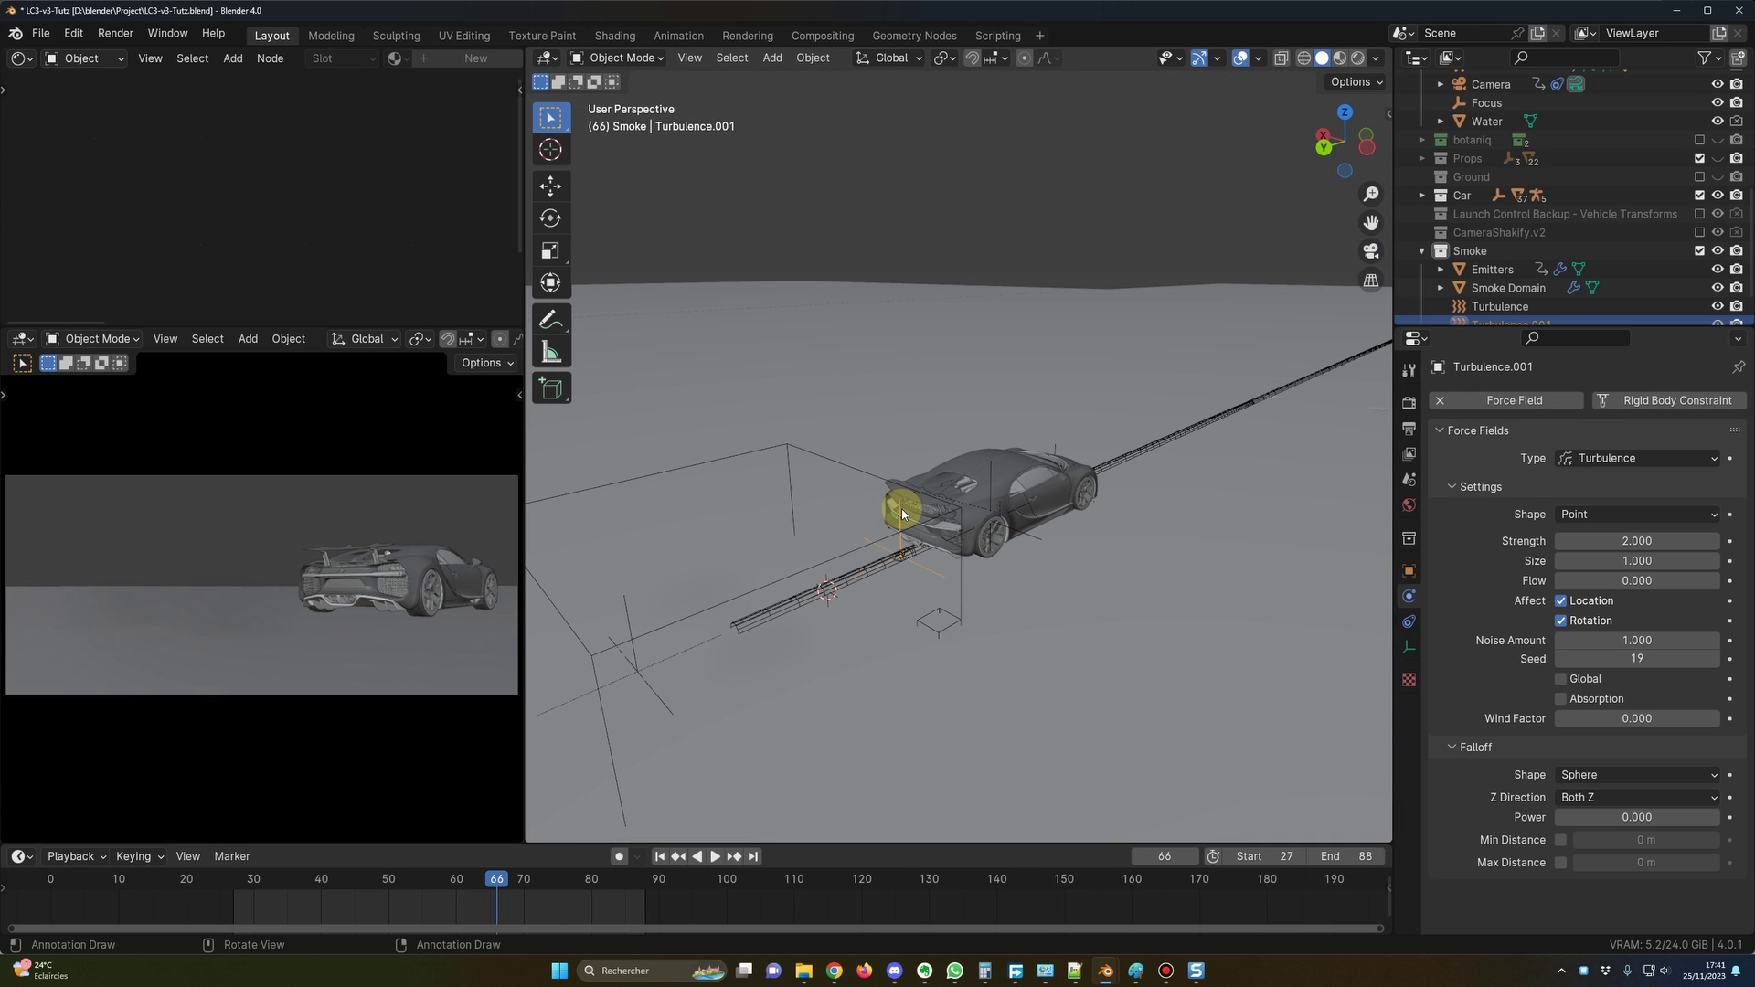
pyautogui.click(1641, 536)
pyautogui.write('0.5')
pyautogui.press('Return')
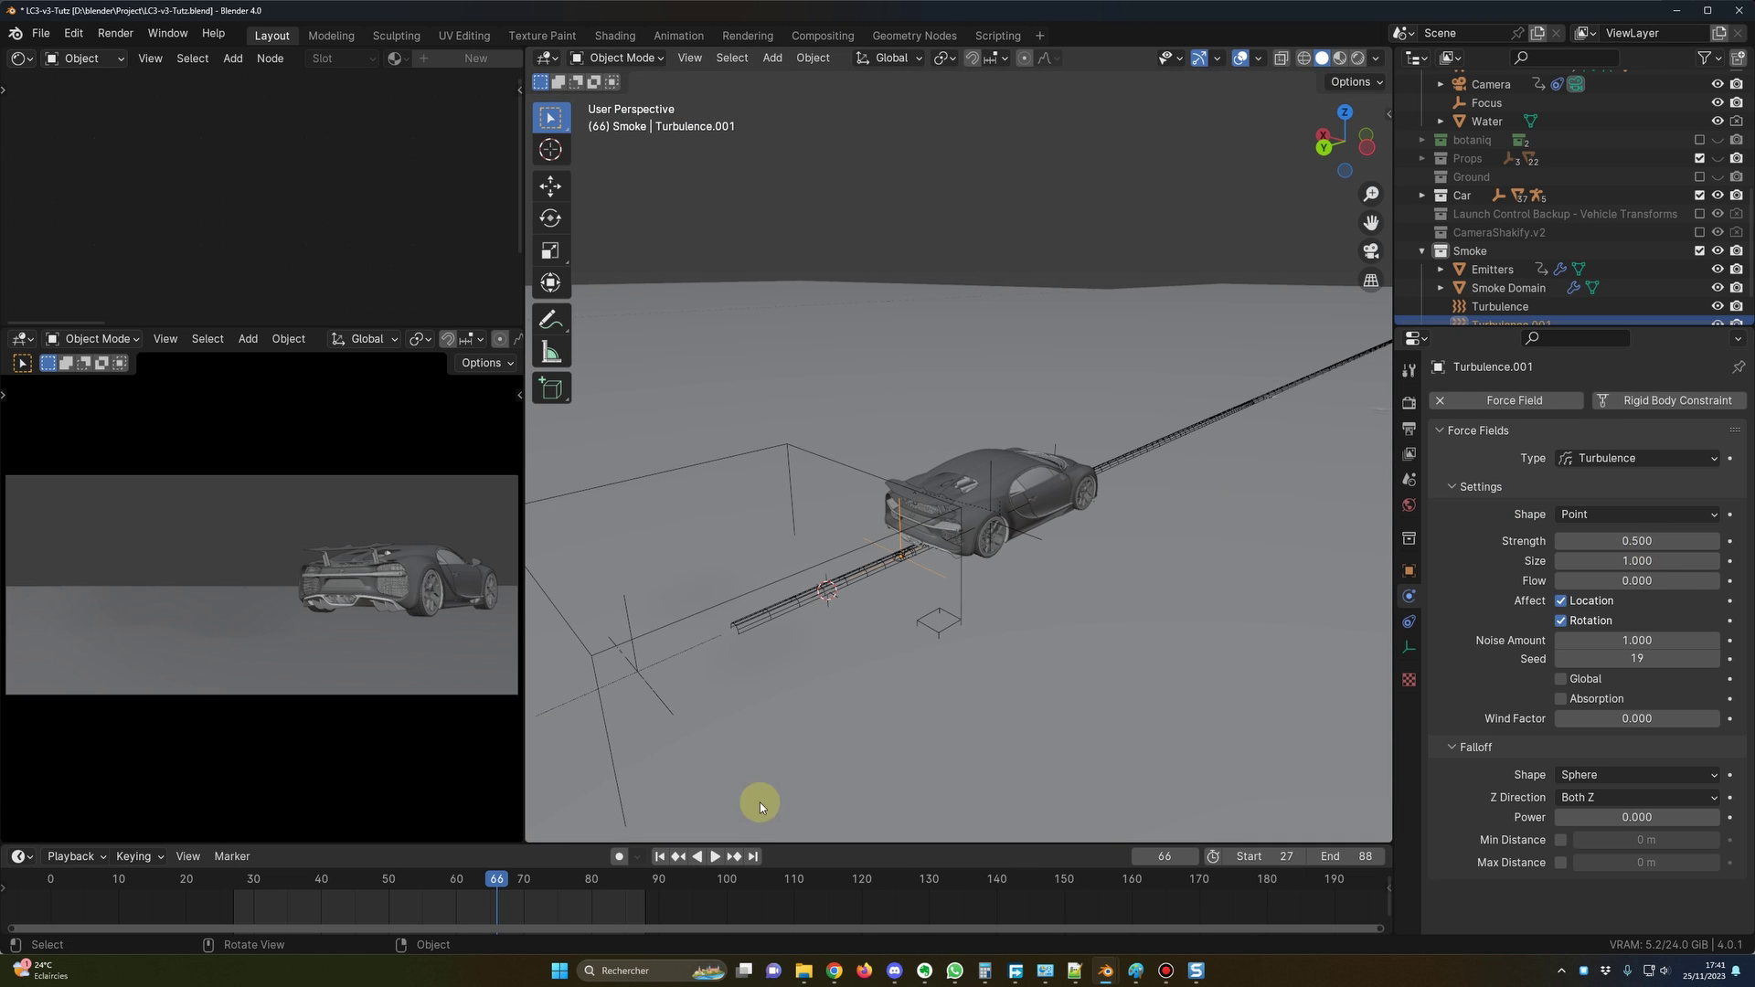
# Advance the animation to frame 76 and set the farthest Turbulence field's Strength to 0.5.
pyautogui.press('space')
pyautogui.press('space')
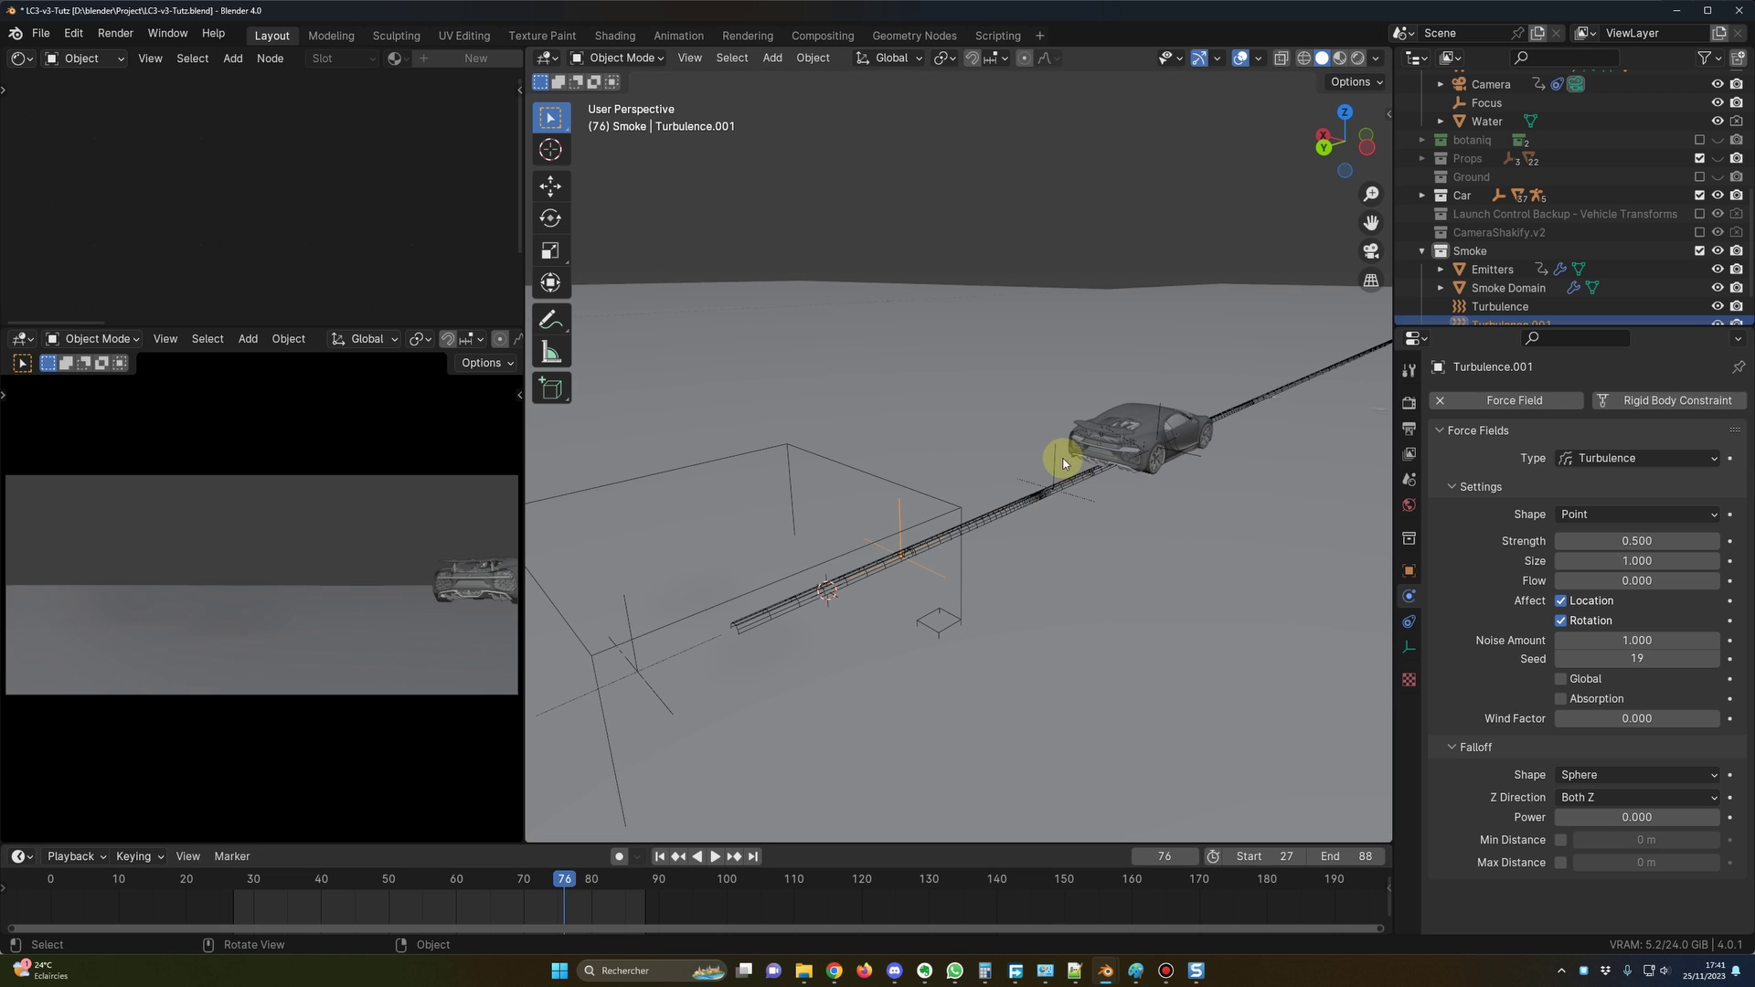
pyautogui.click(1058, 463)
pyautogui.click(1614, 541)
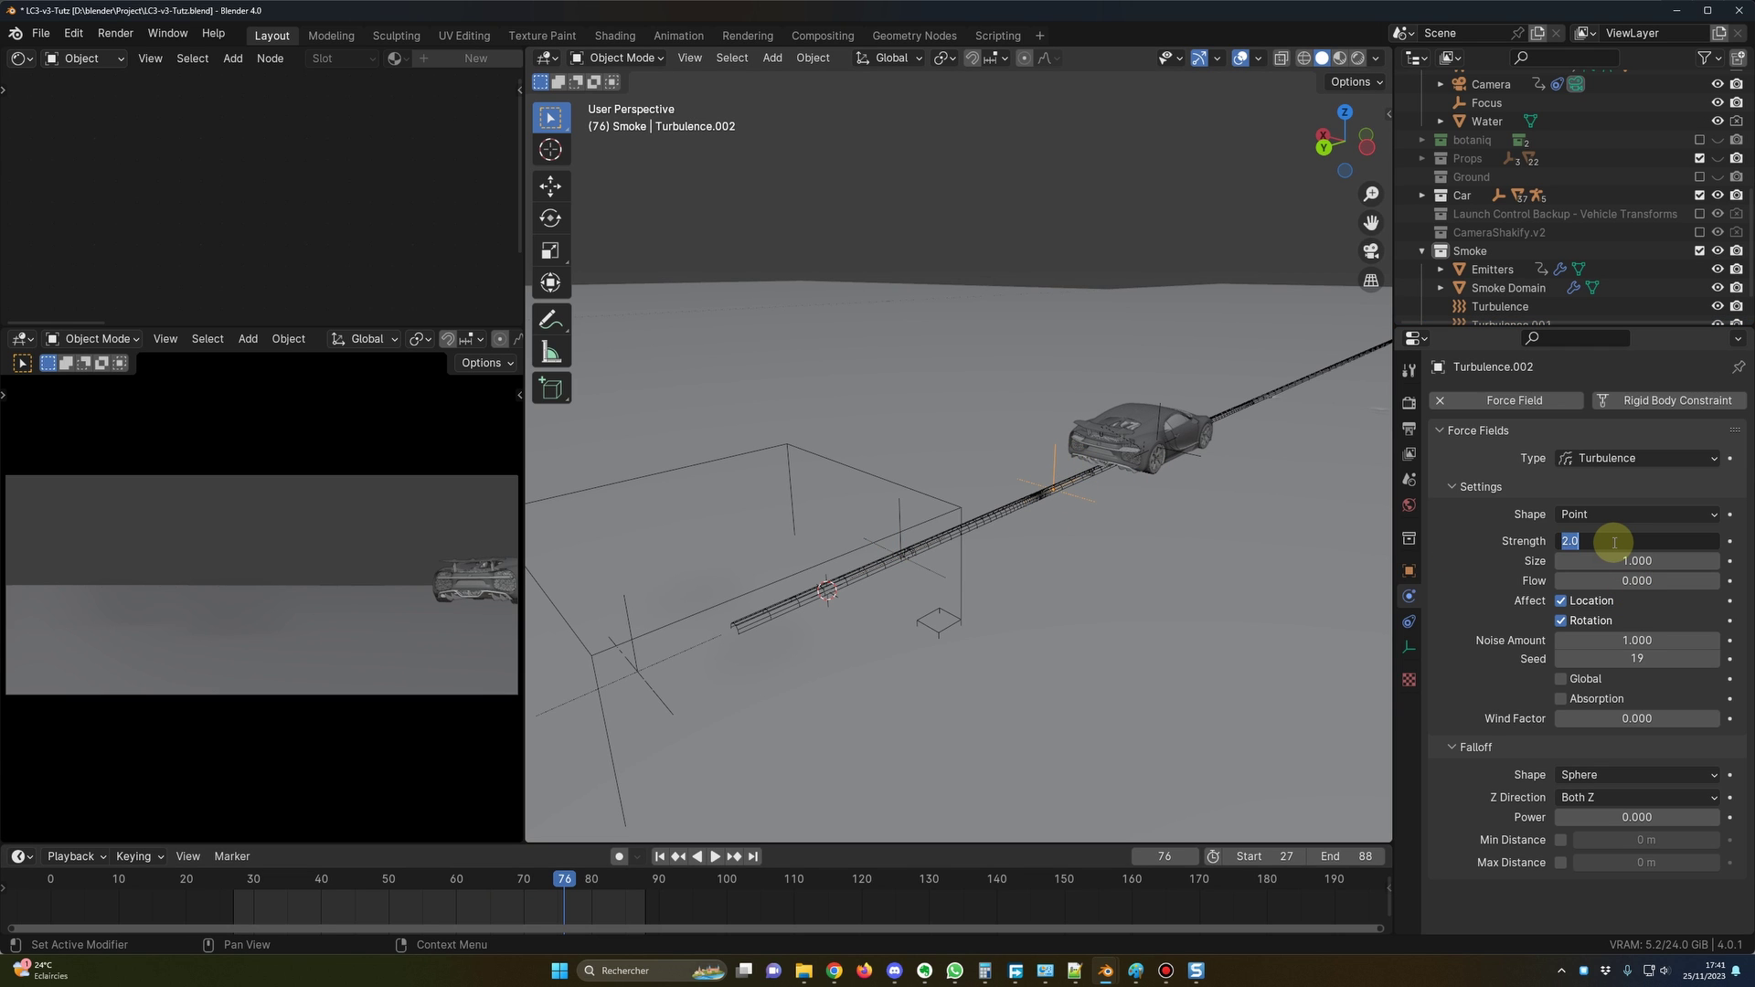
pyautogui.press('Return')
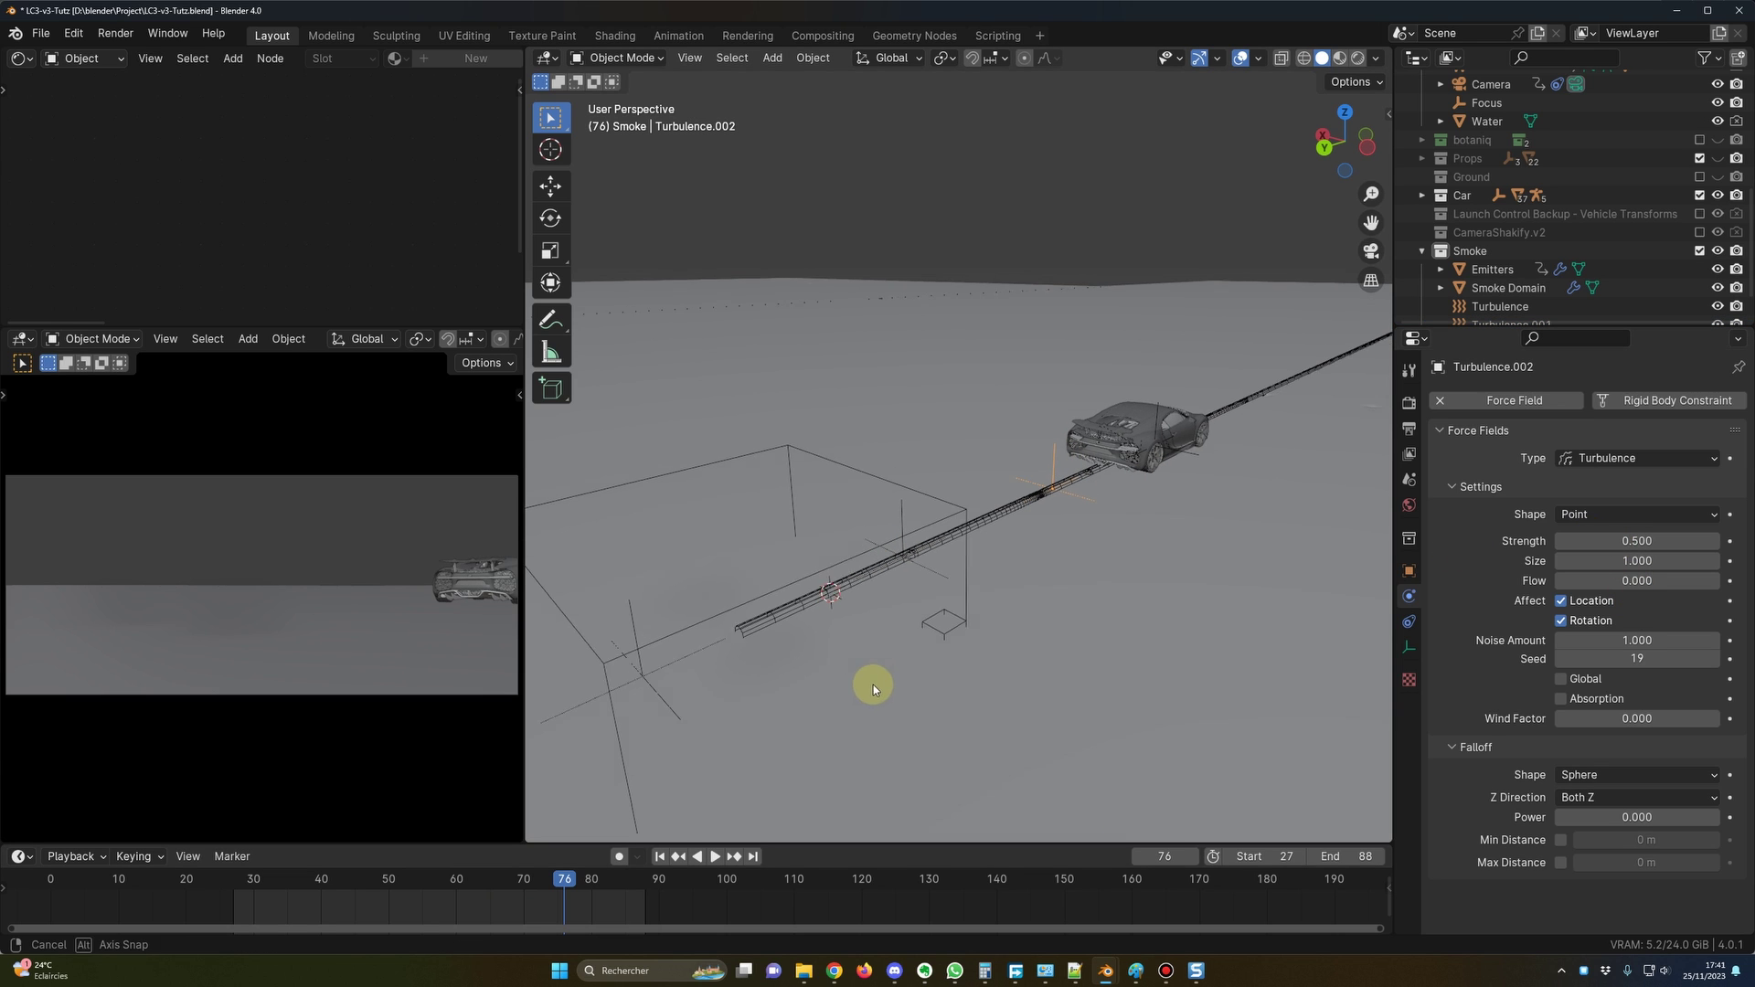
# Replay the simulation from frame 27 to frame 81 and examine how the turbulence fields disturb the smoke.
pyautogui.moveTo(869, 685); pyautogui.dragTo(1015, 579, button='middle')
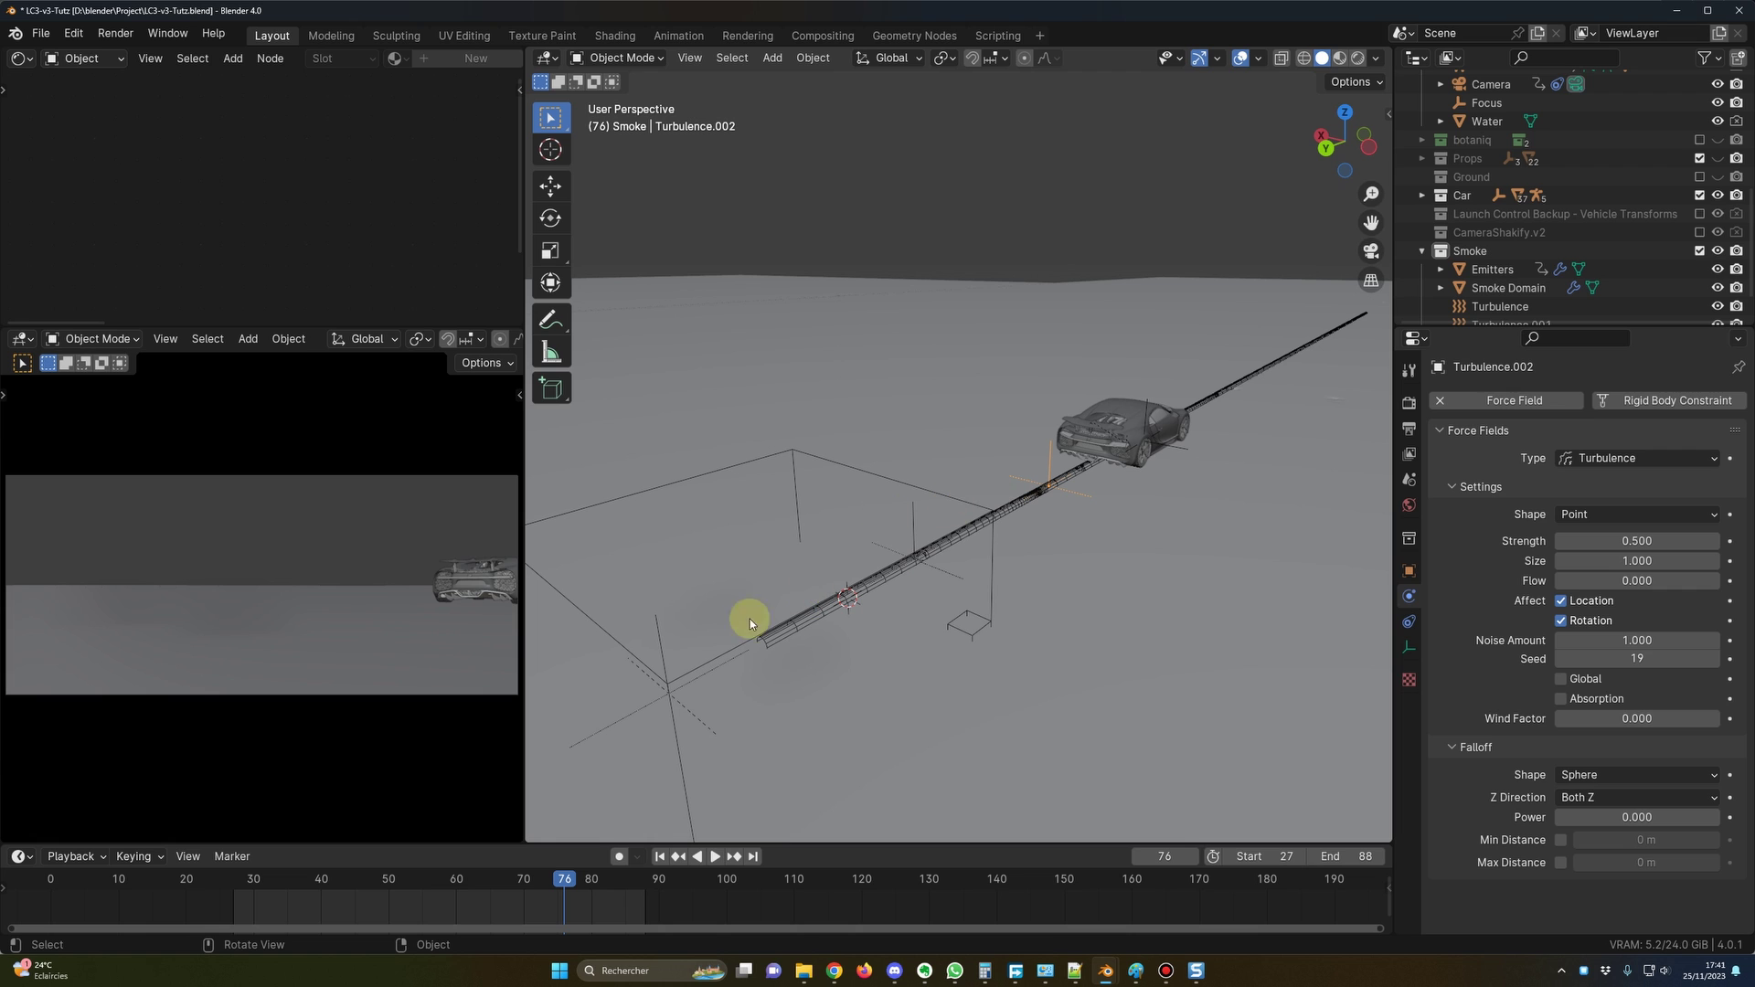
pyautogui.click(240, 891)
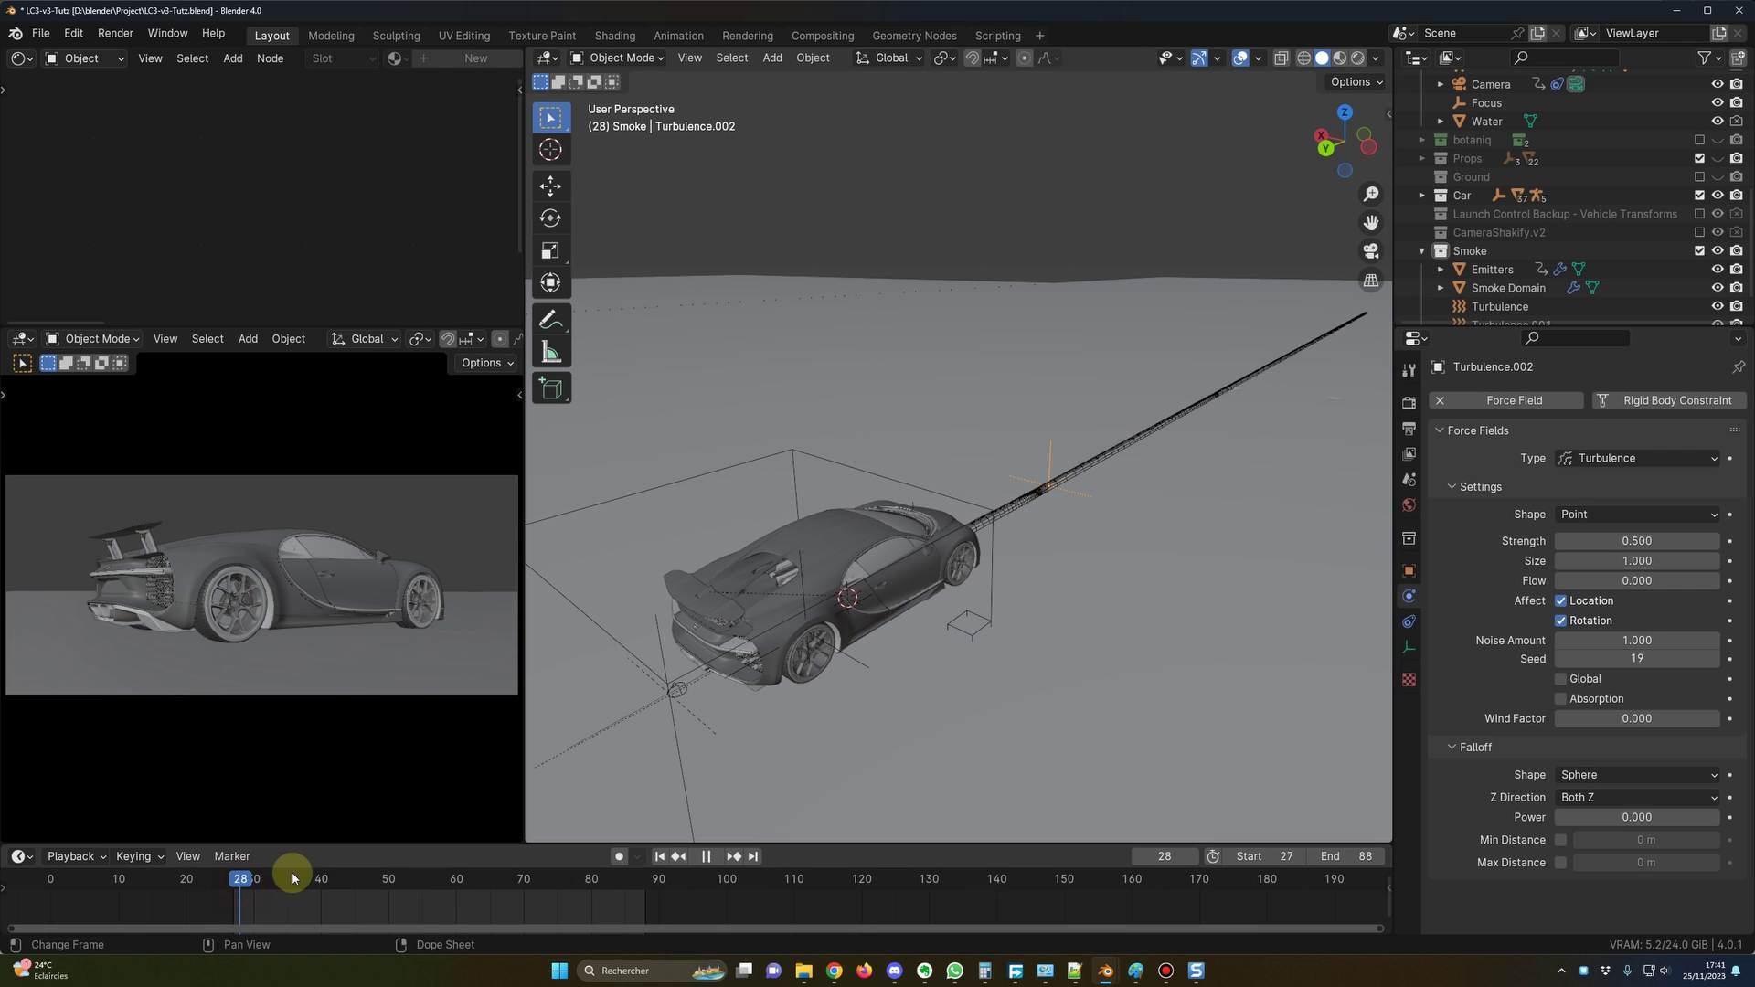
pyautogui.click(660, 857)
pyautogui.scroll(-3, 834, 709)
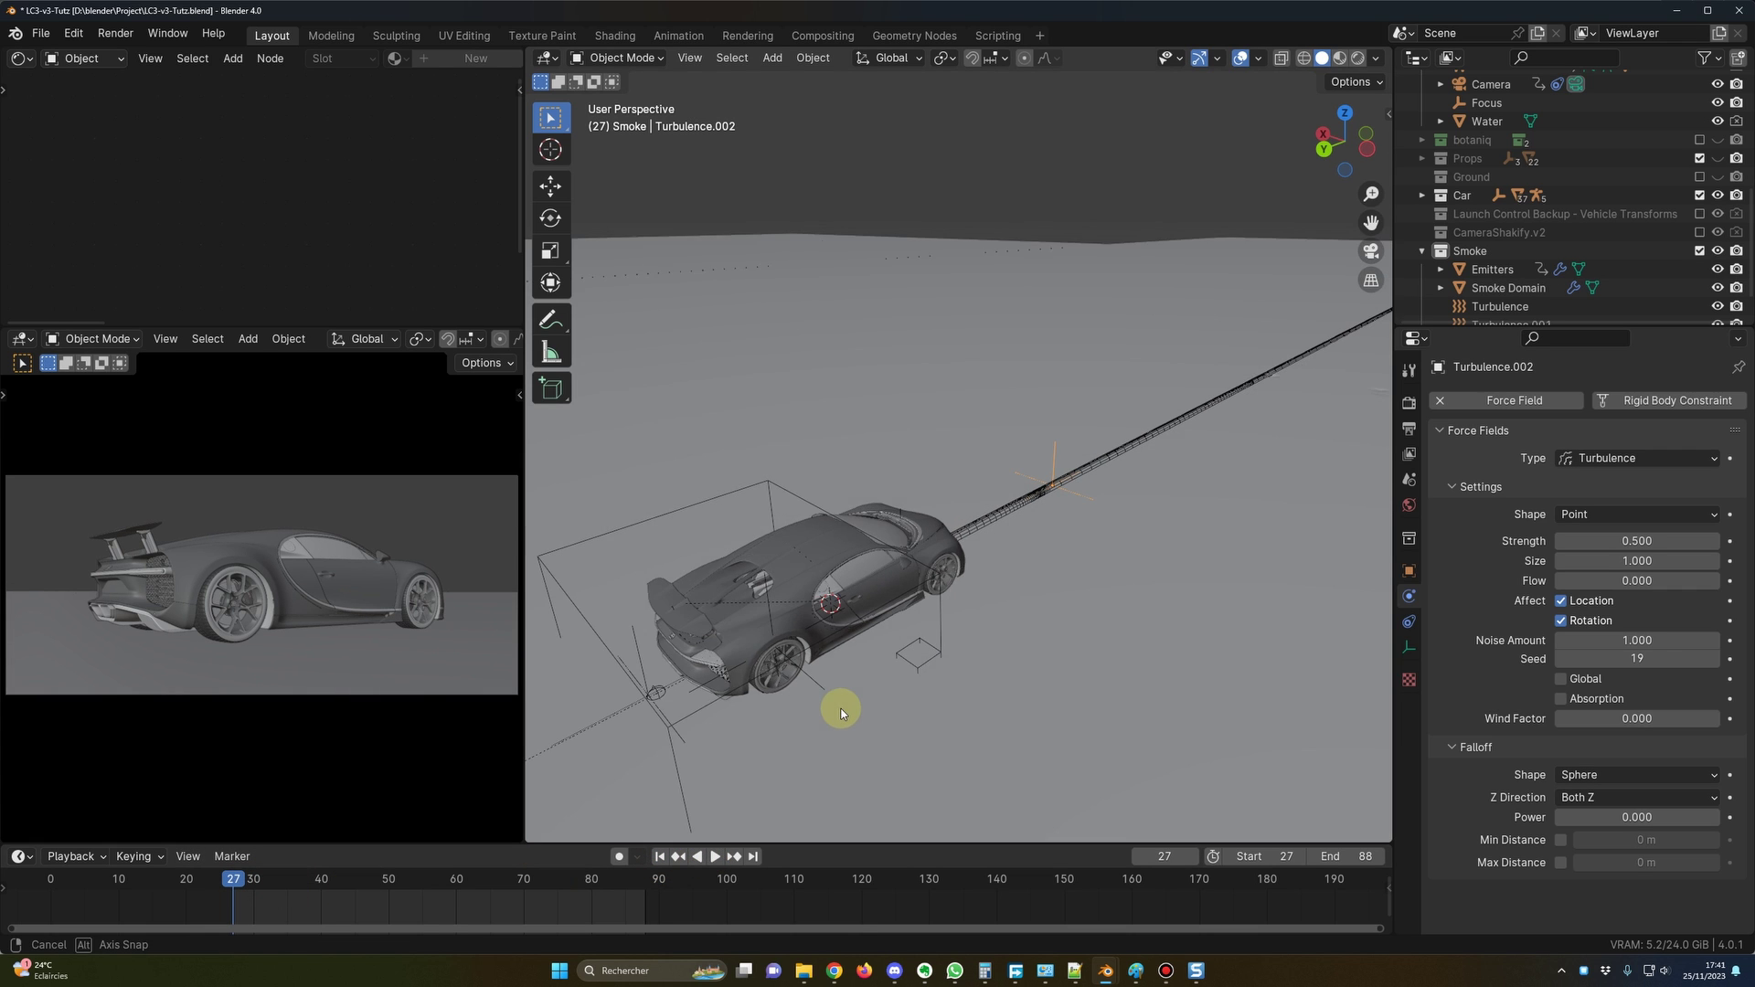
pyautogui.click(716, 857)
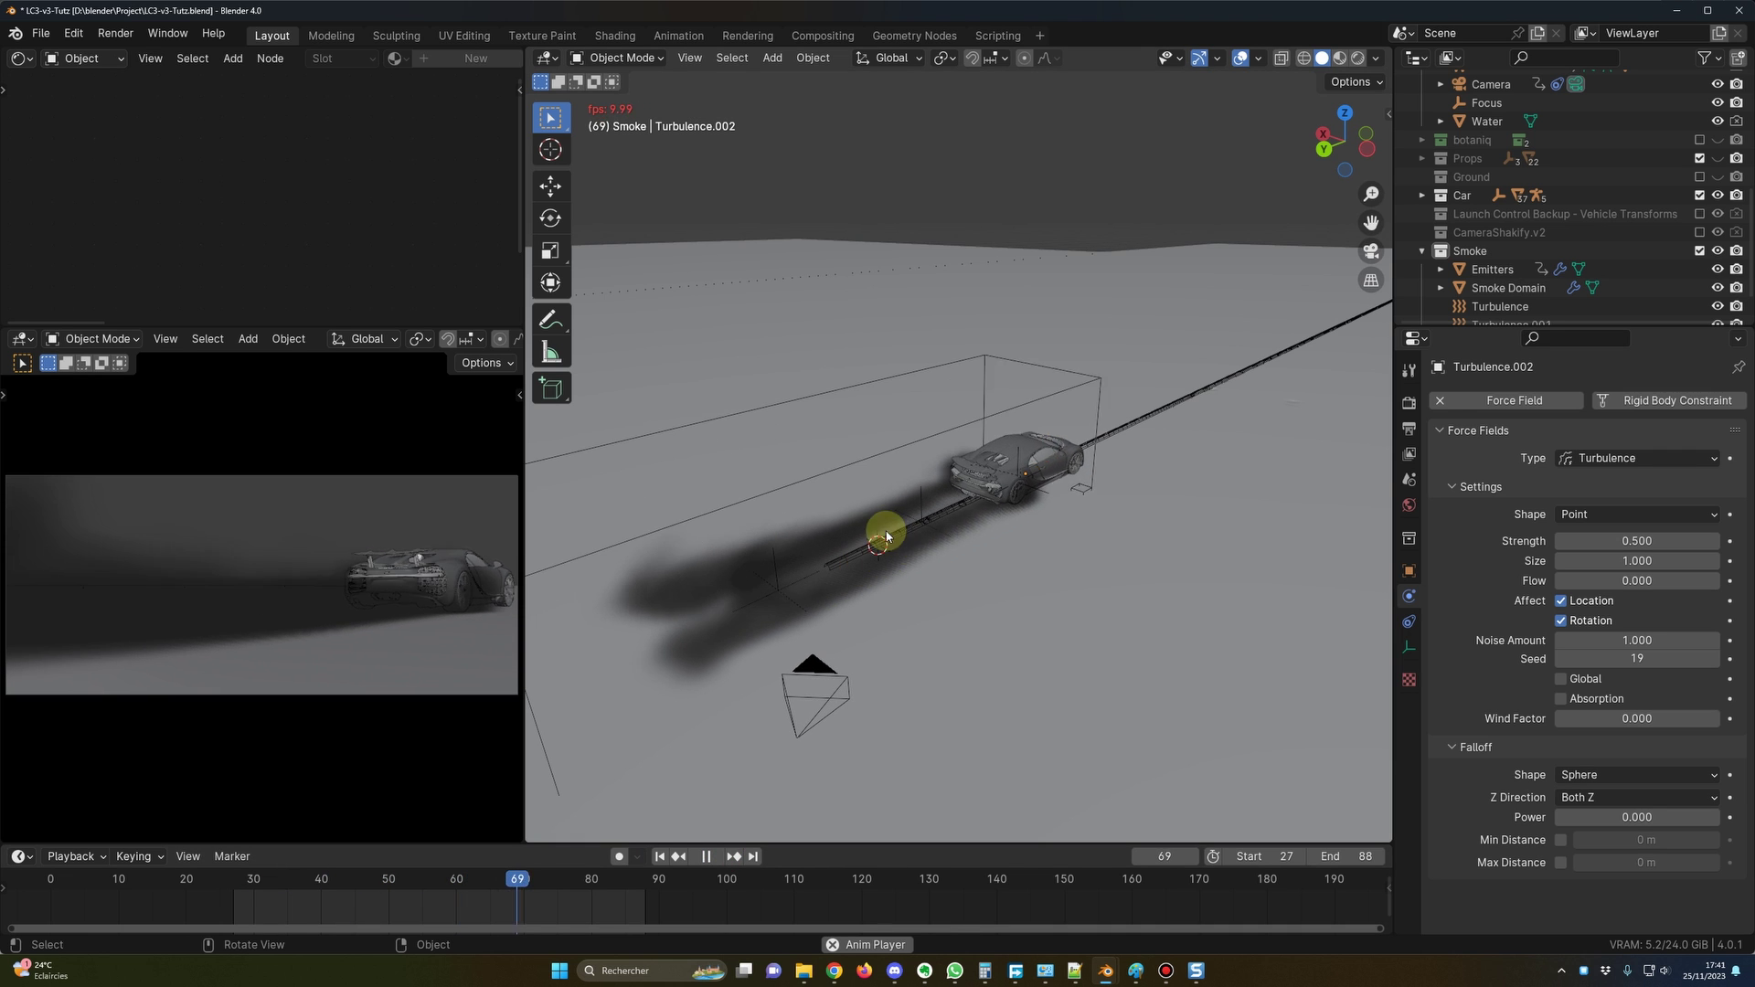
pyautogui.press('space')
pyautogui.moveTo(784, 588); pyautogui.dragTo(841, 583, button='middle')
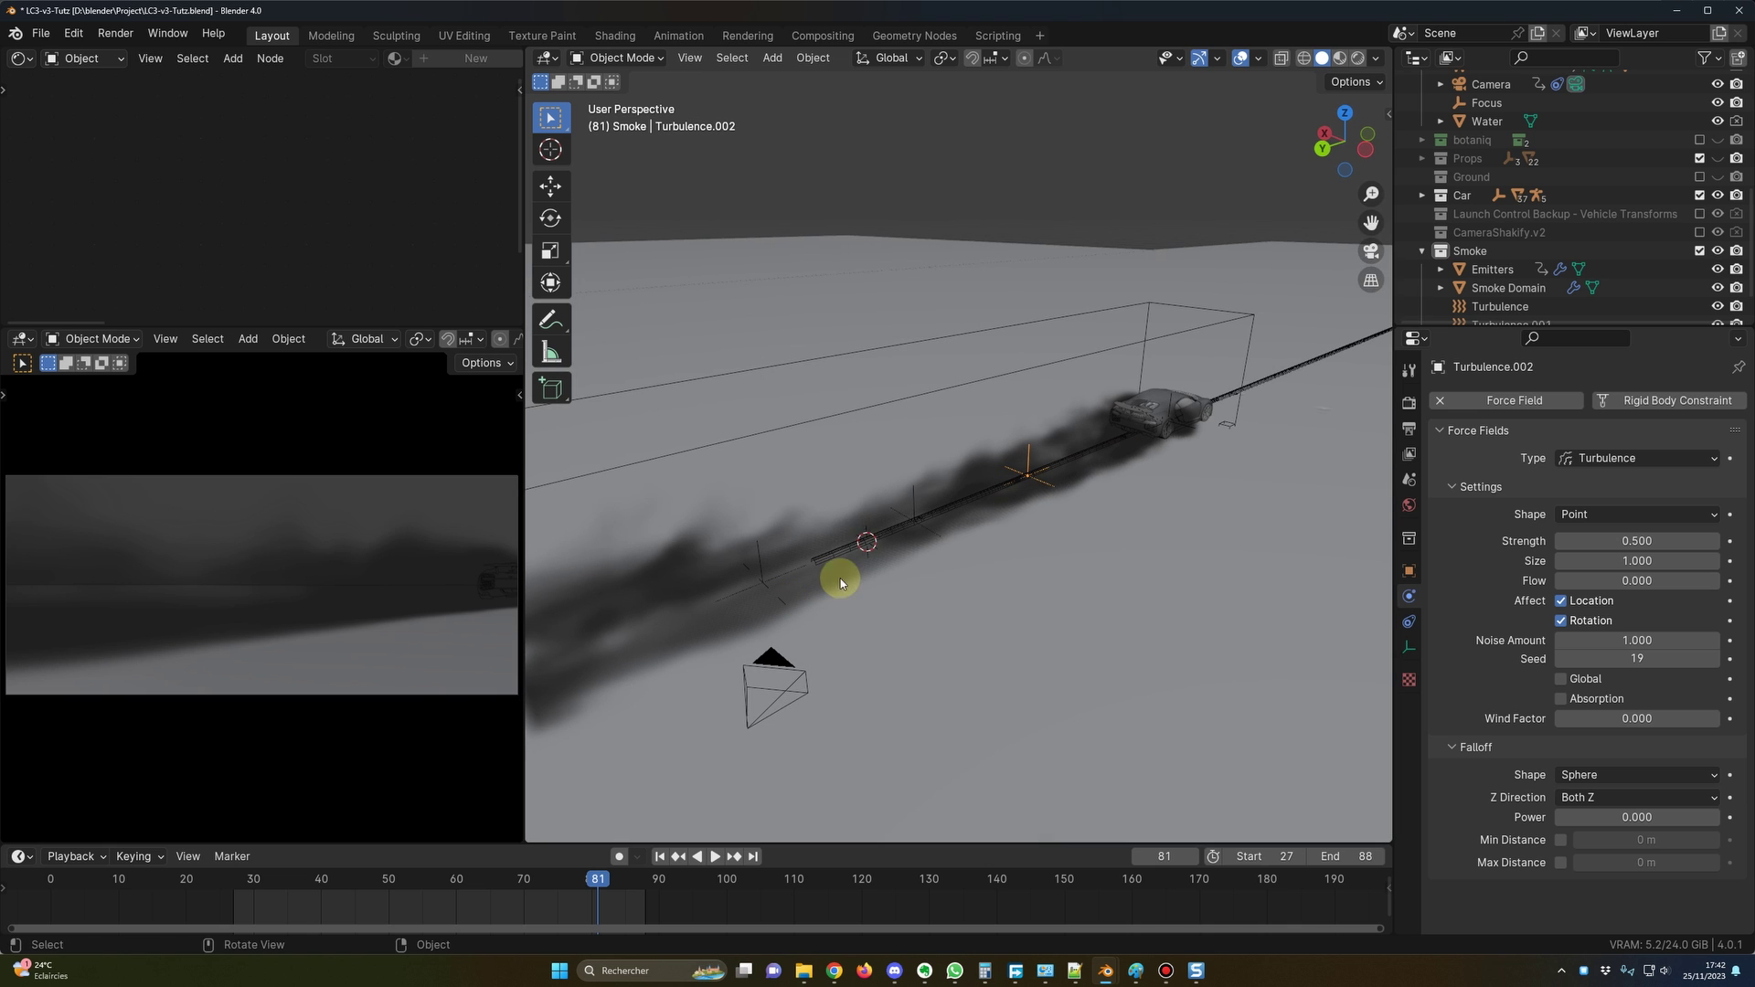
# Select the car's rear right wheel and add Collision physics to it.
pyautogui.moveTo(1014, 501); pyautogui.dragTo(1050, 523, button='middle')
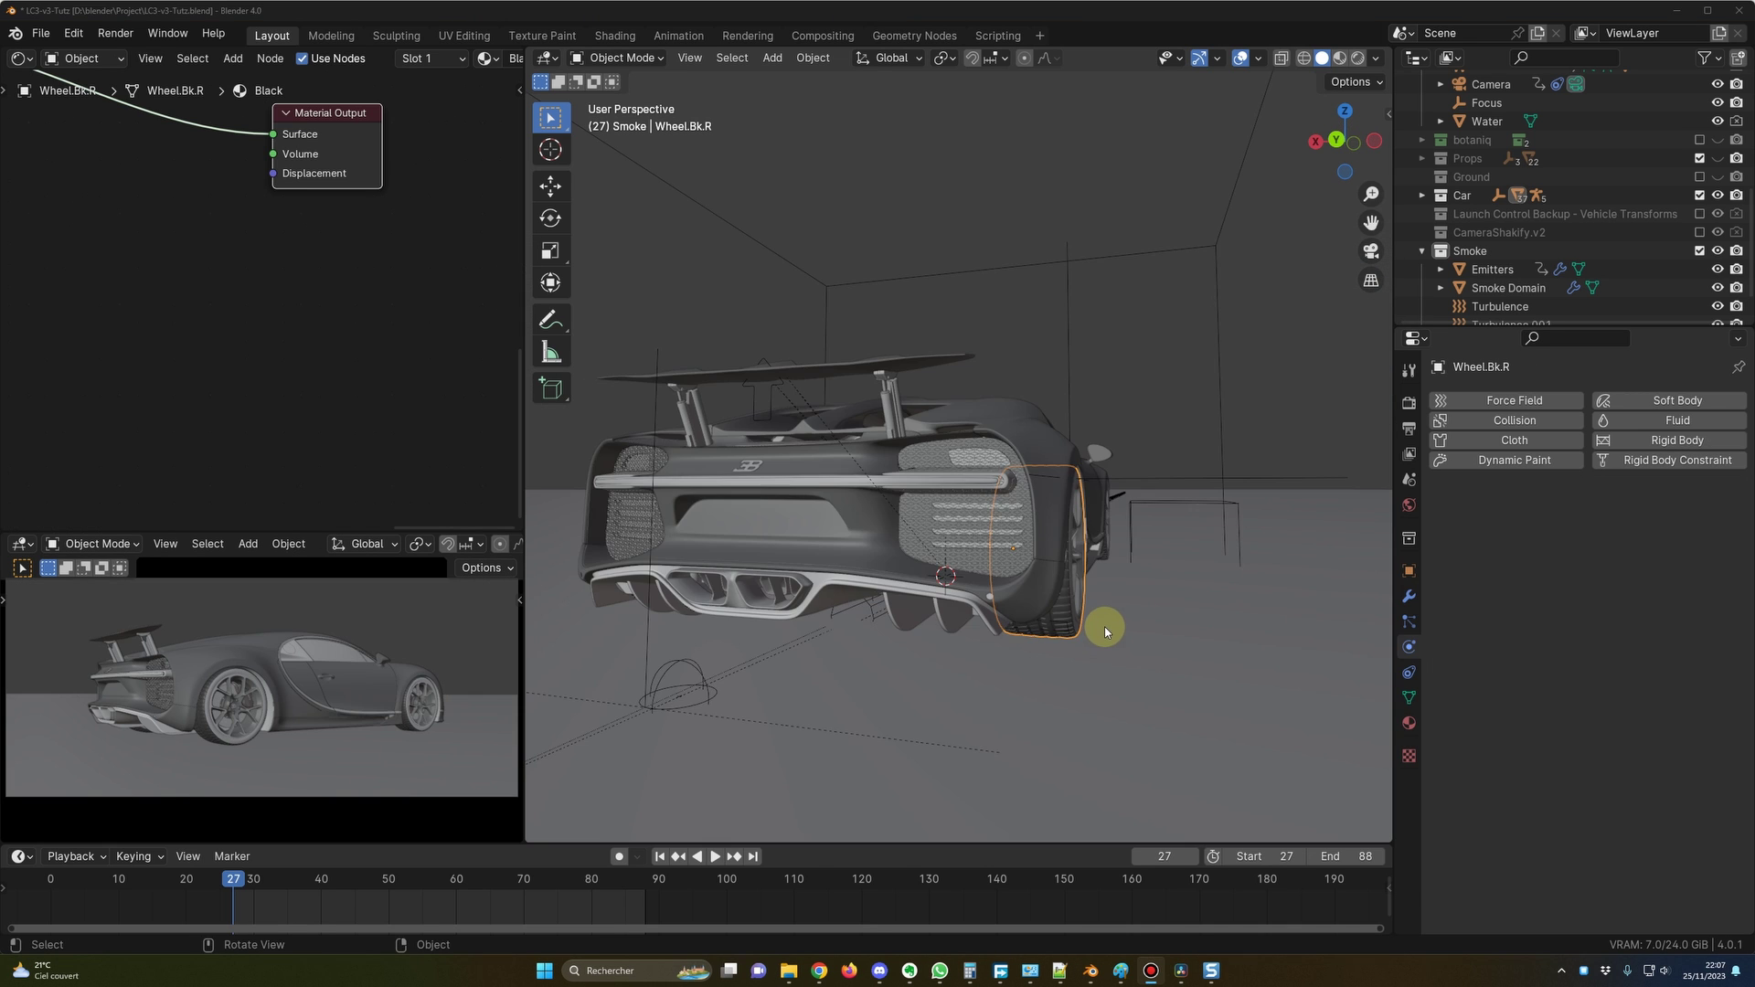
pyautogui.moveTo(1104, 627); pyautogui.dragTo(914, 567, button='middle')
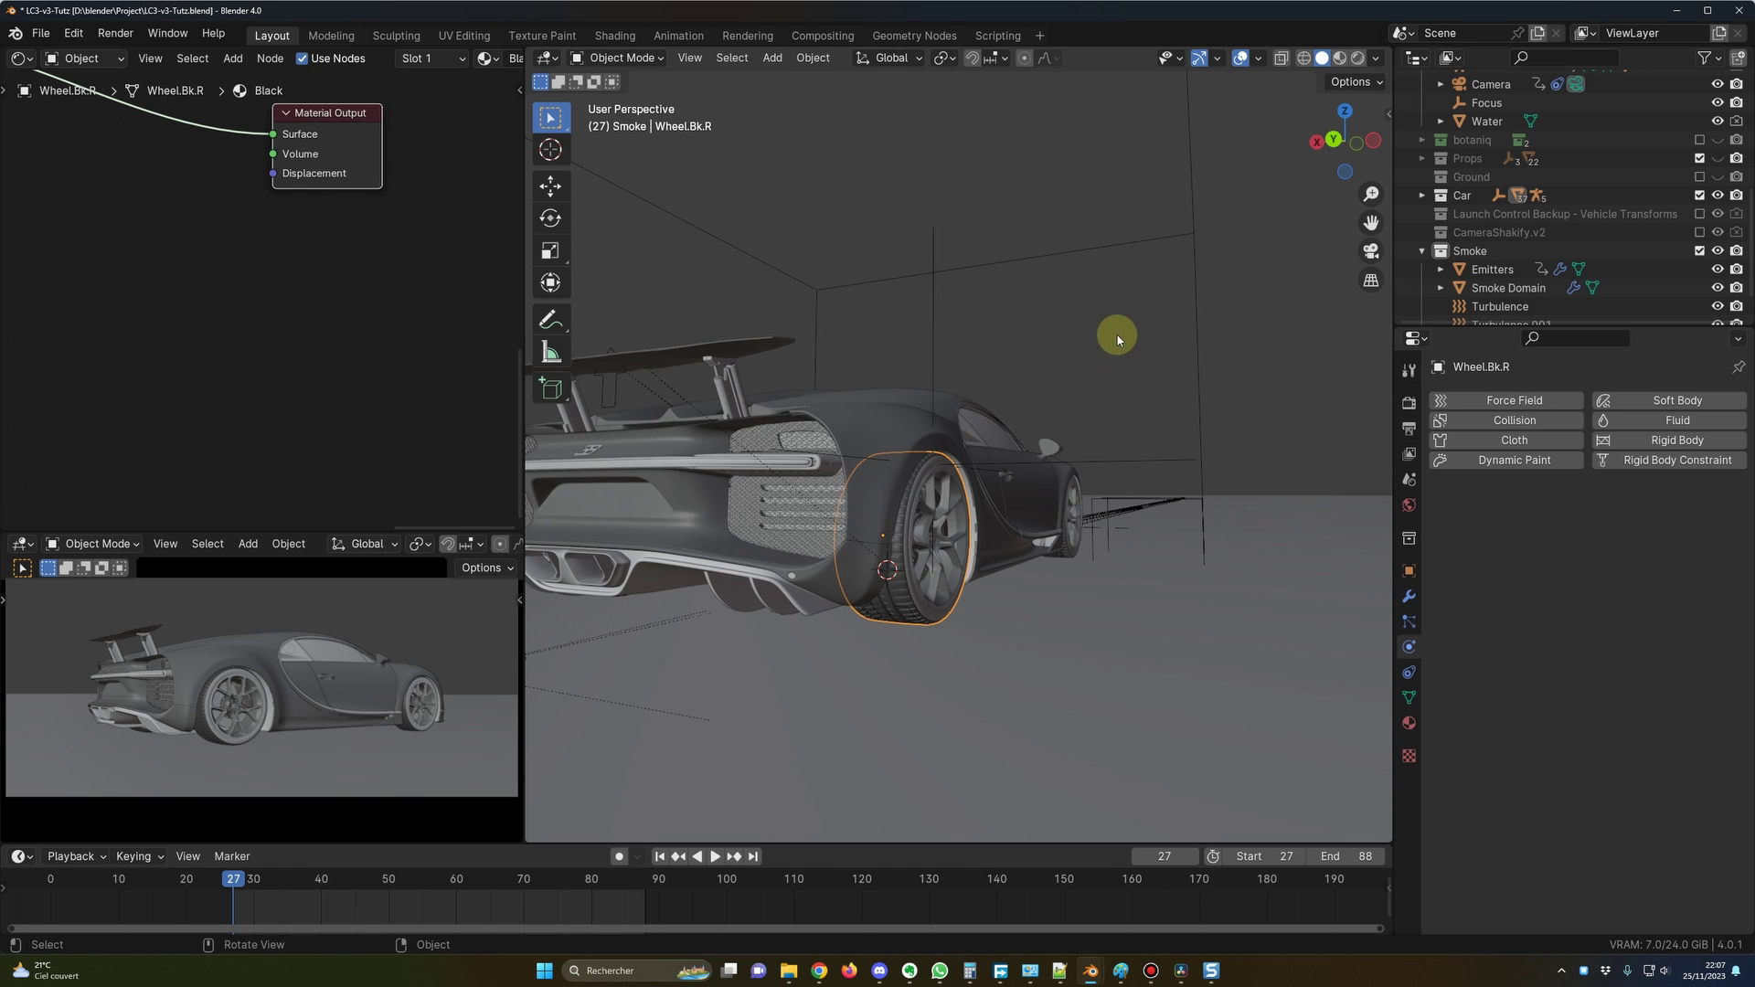
pyautogui.click(1250, 345)
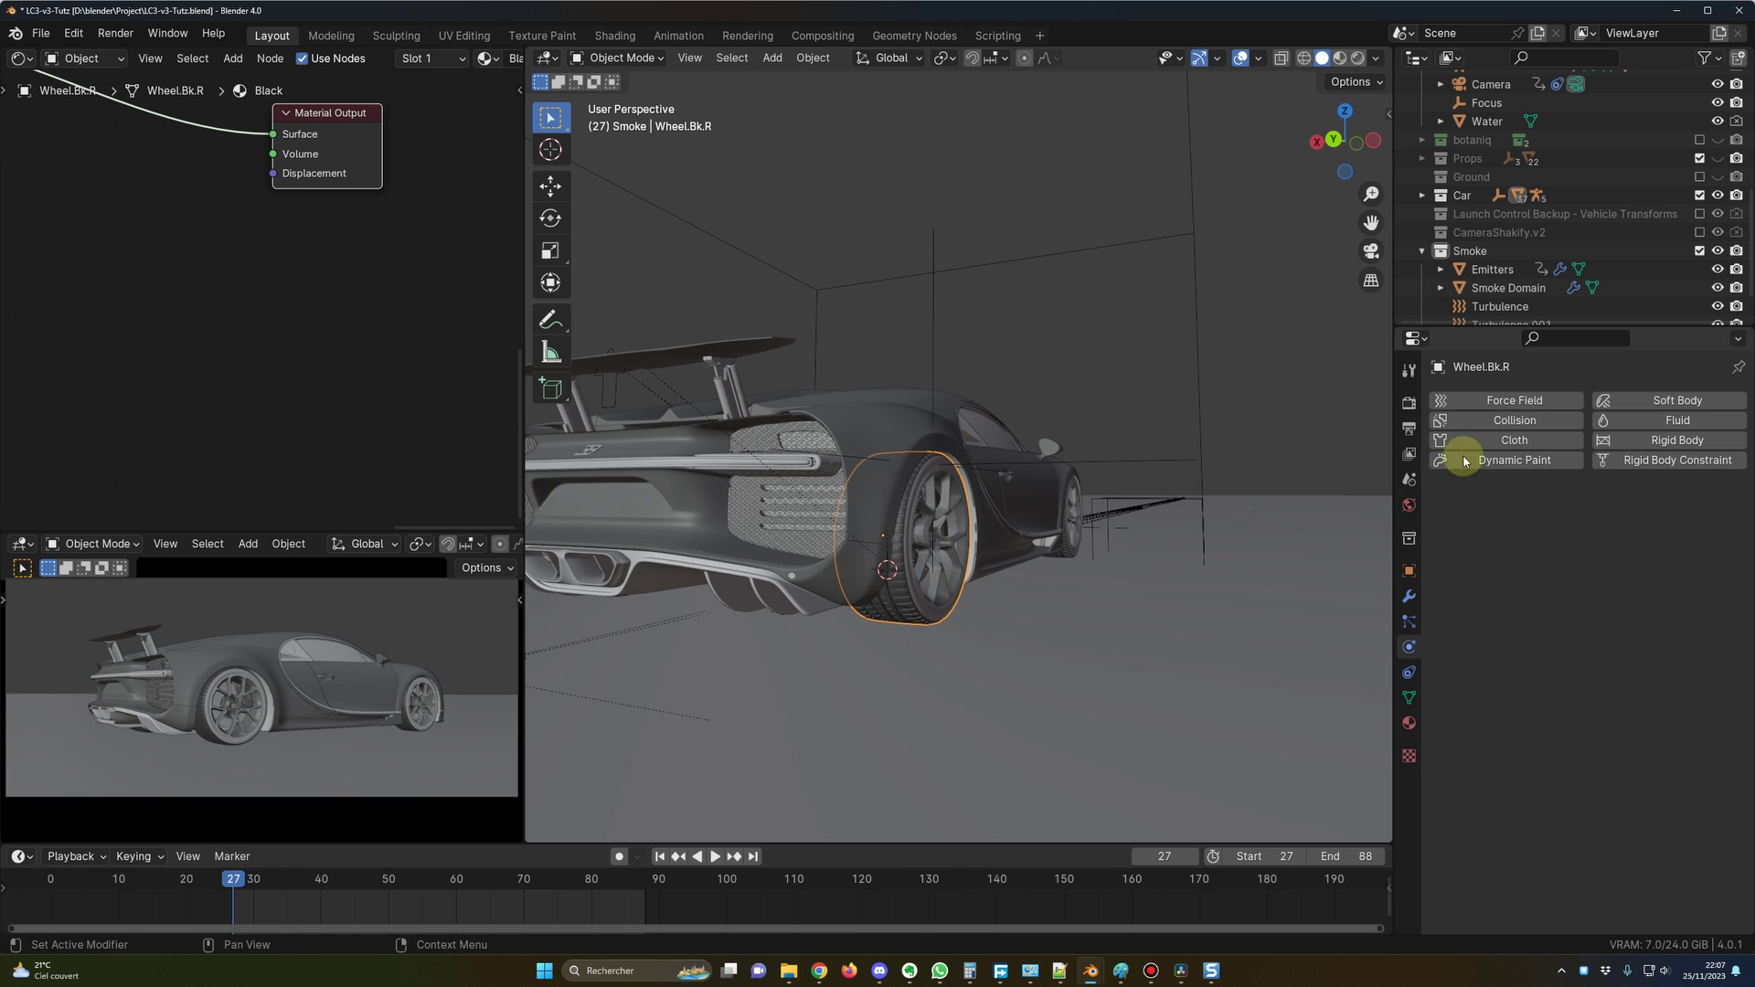
pyautogui.click(1508, 421)
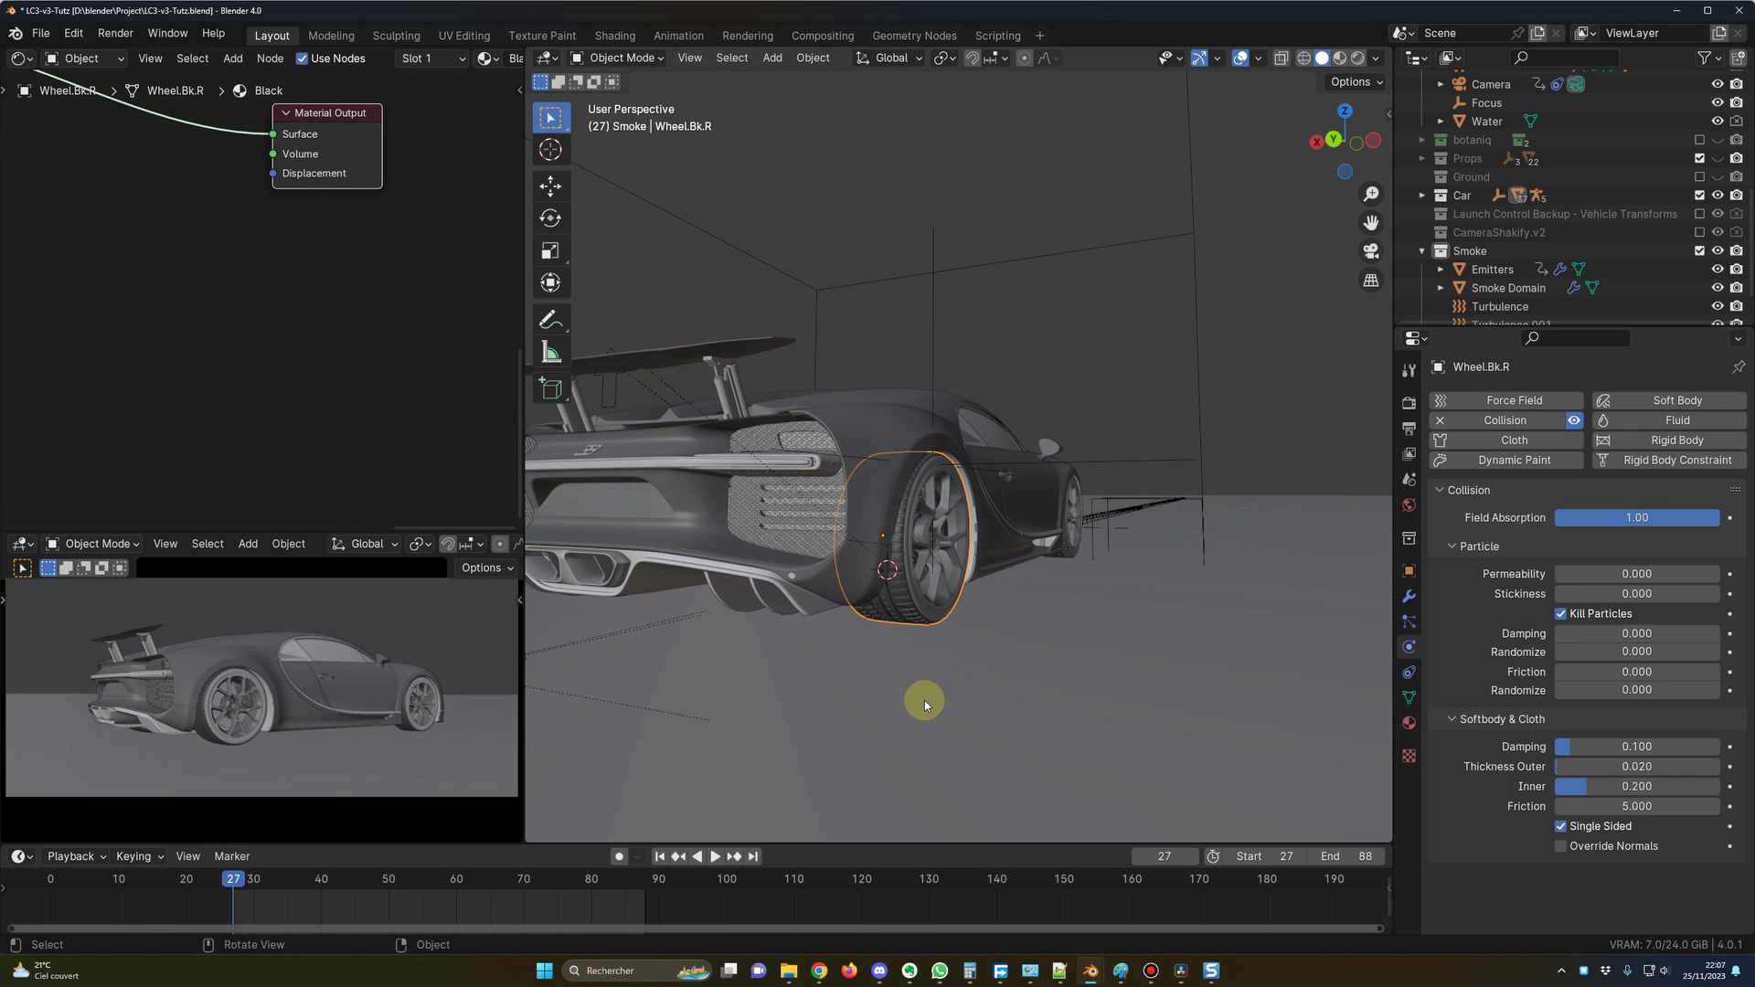
# Select the car's rear left wheel and add Collision physics to it.
pyautogui.moveTo(924, 701); pyautogui.dragTo(1422, 674, button='middle')
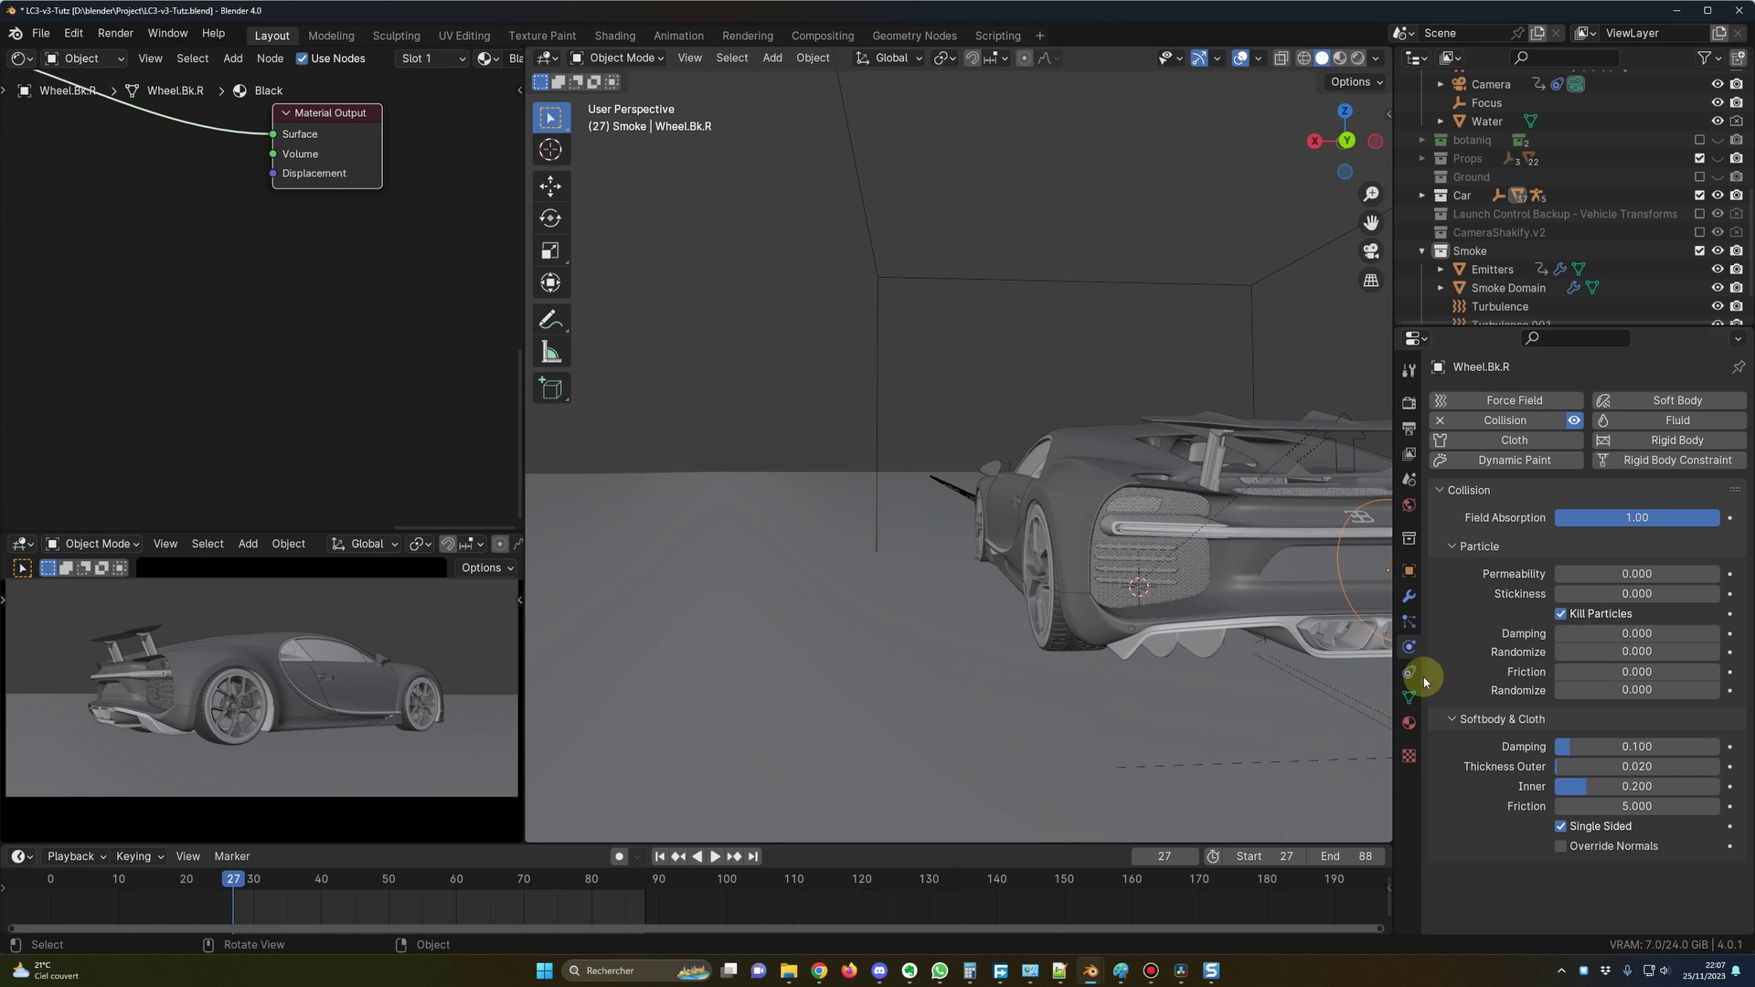
pyautogui.click(1058, 629)
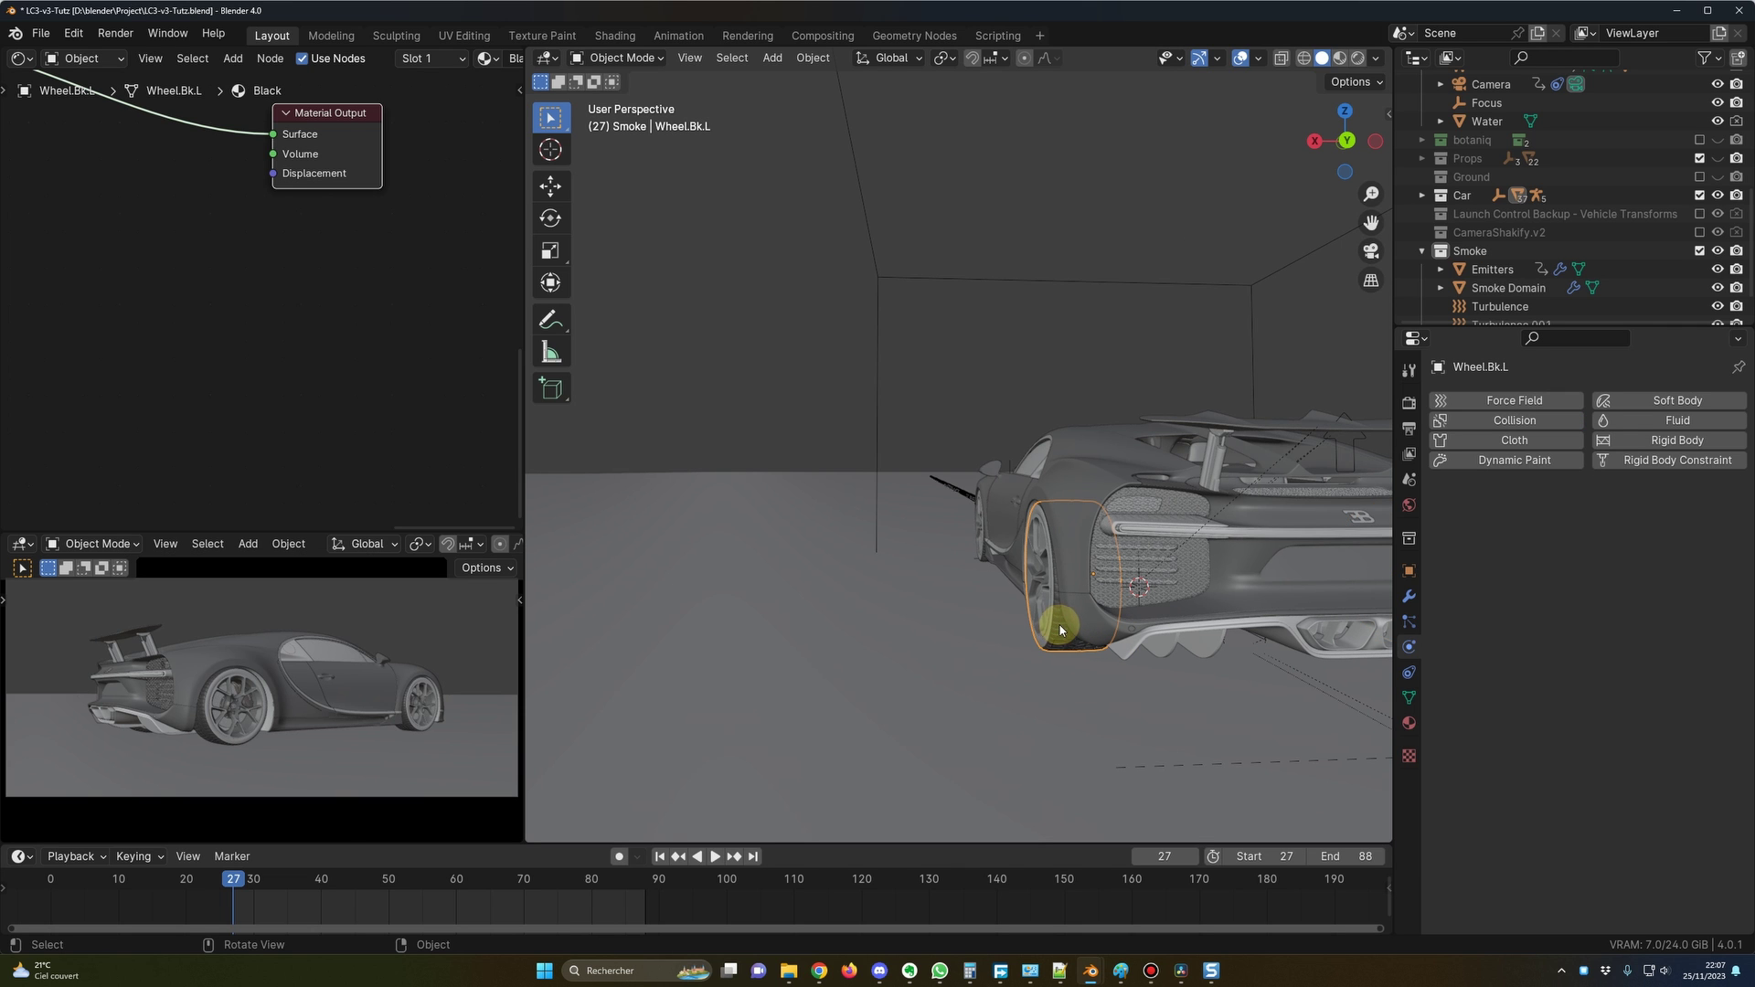
pyautogui.click(1481, 420)
pyautogui.moveTo(1079, 586); pyautogui.dragTo(1030, 588, button='middle')
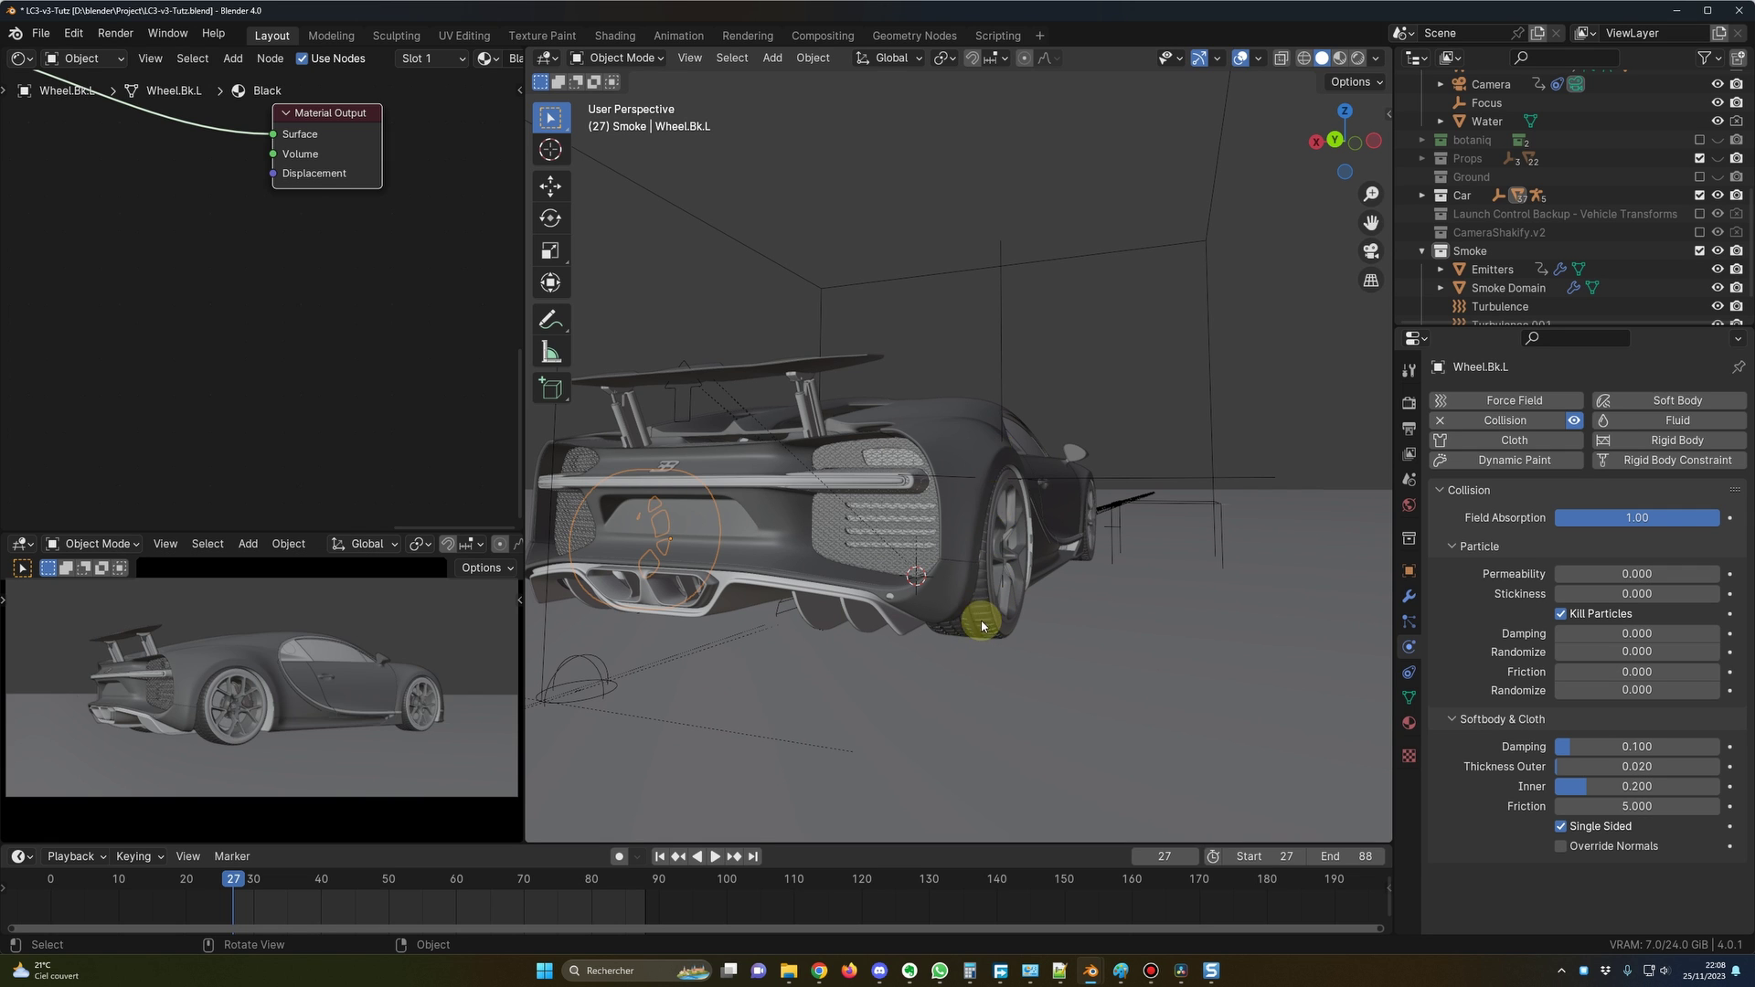
# Inspect both rear wheels, then reselect the rear right wheel and toggle its Collision physics.
pyautogui.scroll(-5, 980, 622)
pyautogui.moveTo(982, 628); pyautogui.dragTo(976, 634, button='middle')
pyautogui.scroll(5, 977, 631)
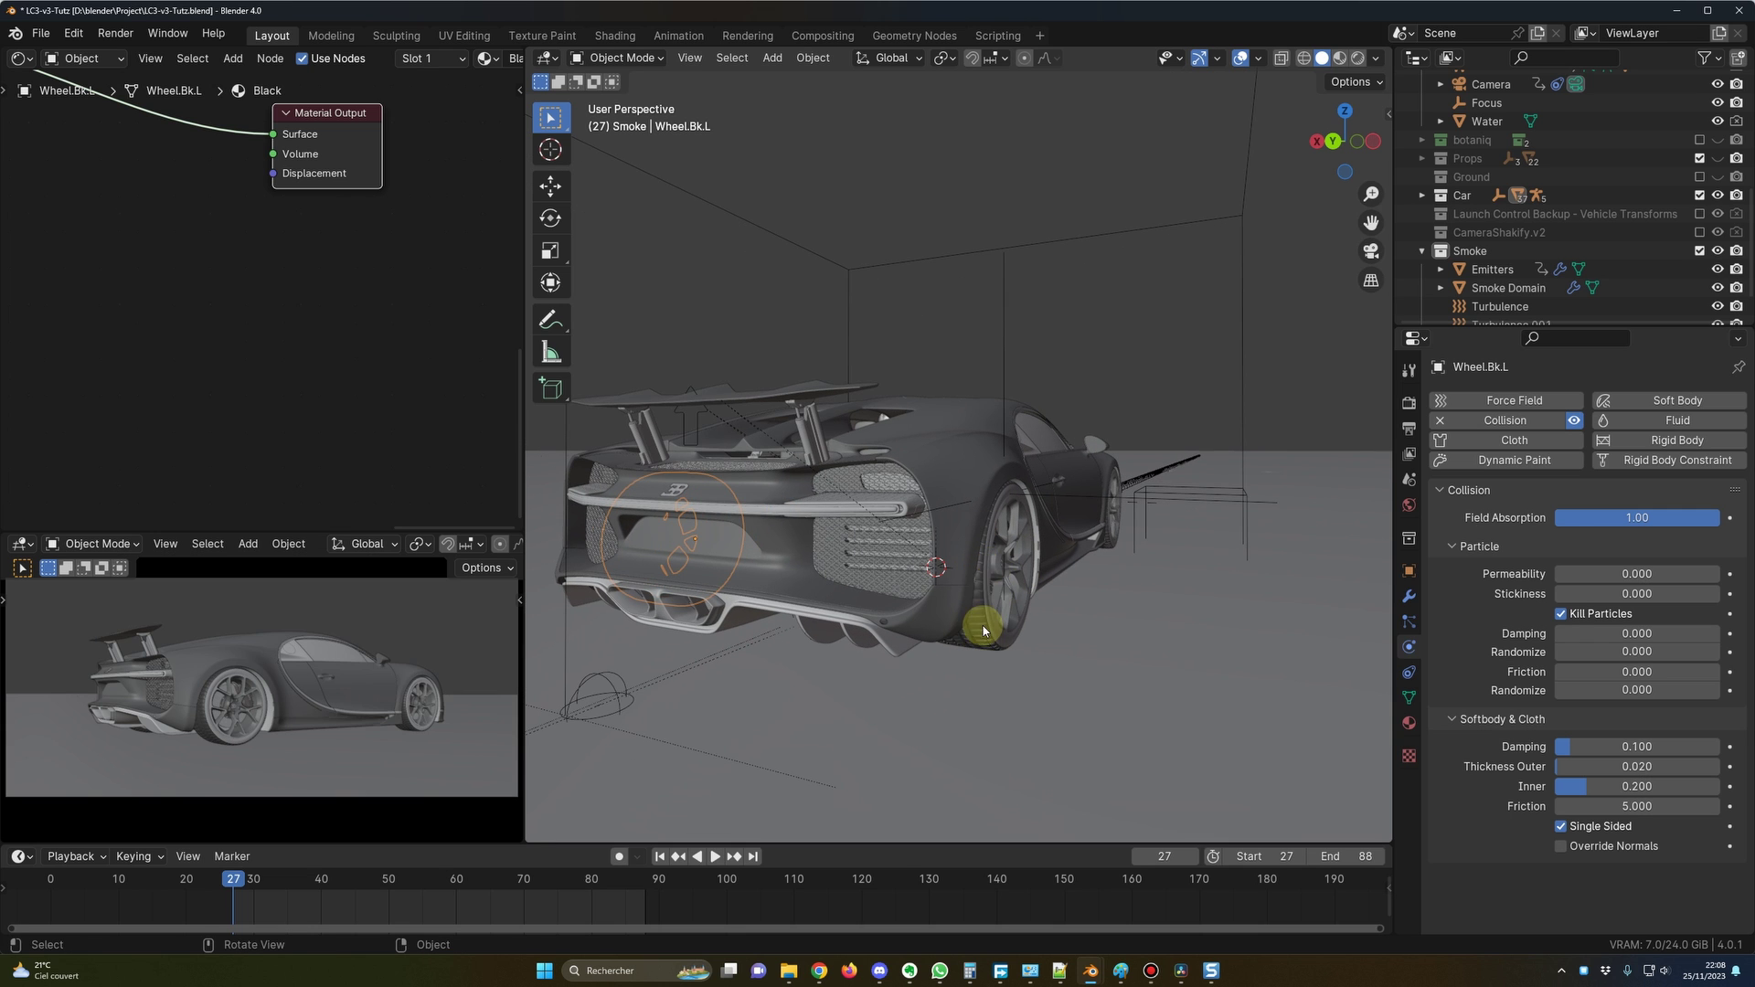
pyautogui.scroll(-5, 984, 620)
pyautogui.moveTo(989, 625); pyautogui.dragTo(1067, 634, button='middle')
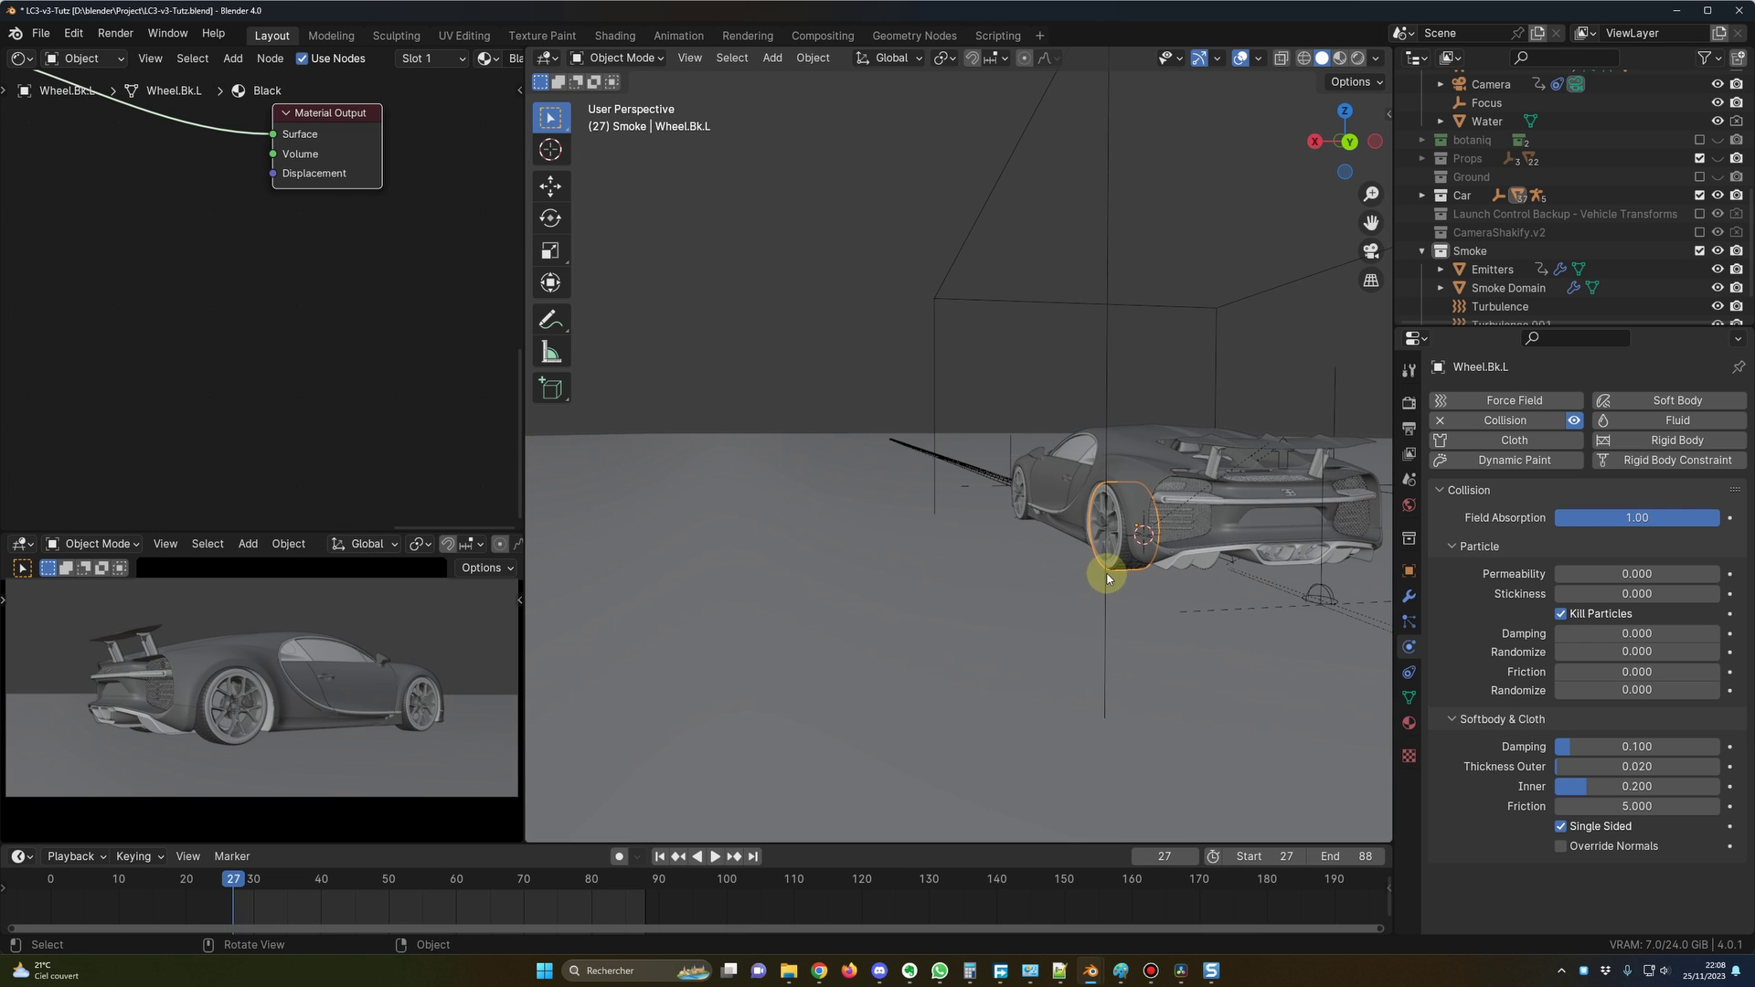
pyautogui.moveTo(1107, 578); pyautogui.dragTo(1022, 570, button='middle')
pyautogui.click(914, 573)
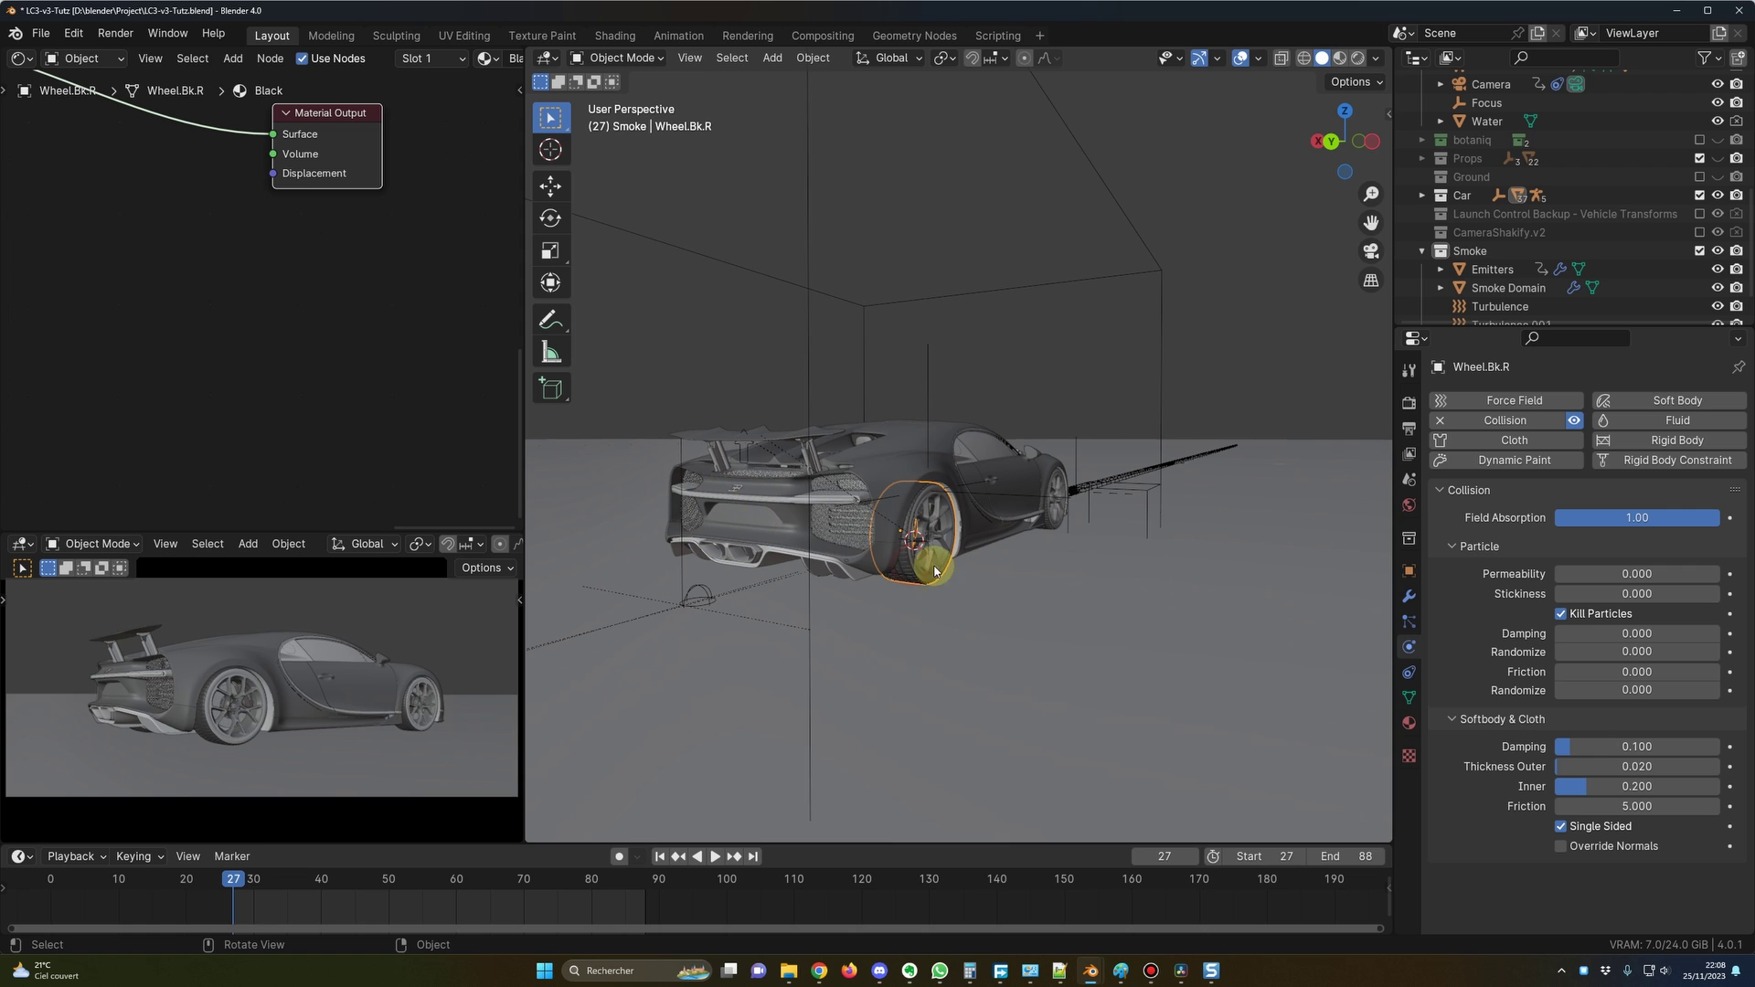
pyautogui.click(1505, 423)
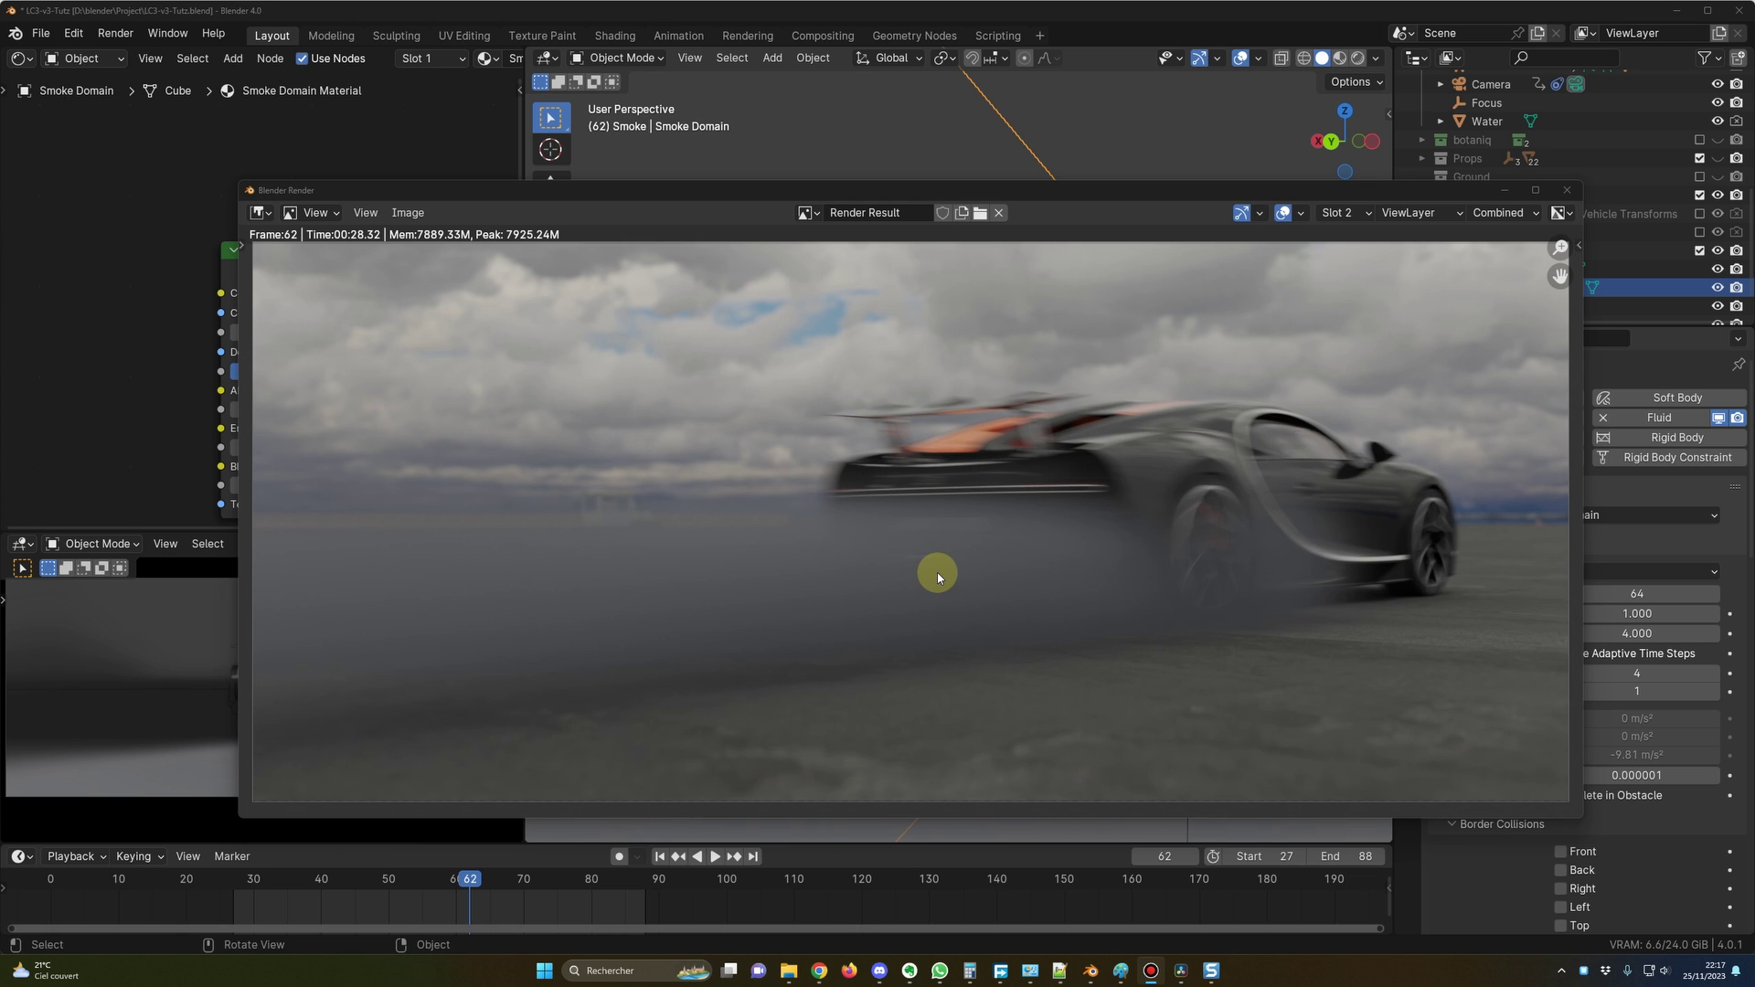
# Select the Smoke Domain and set the Principled Volume Density of its material to 3.5.
pyautogui.click(893, 169)
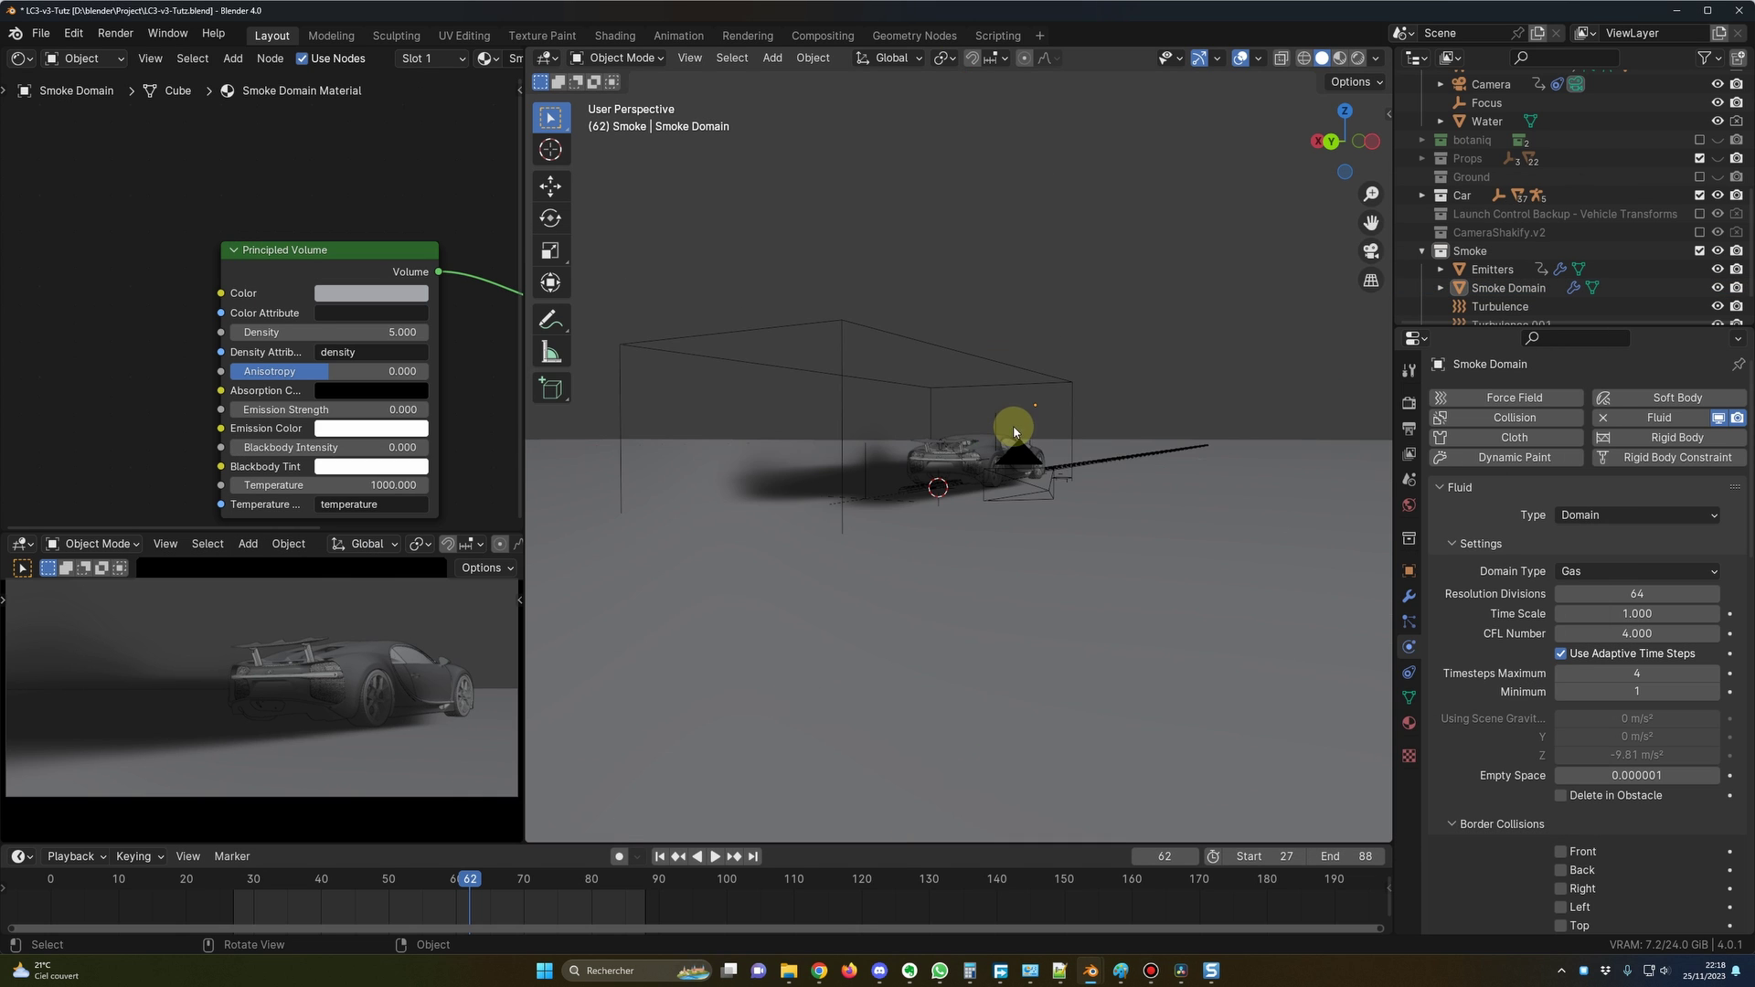
pyautogui.moveTo(1015, 432); pyautogui.dragTo(979, 404, button='middle')
pyautogui.click(974, 395)
pyautogui.click(974, 396)
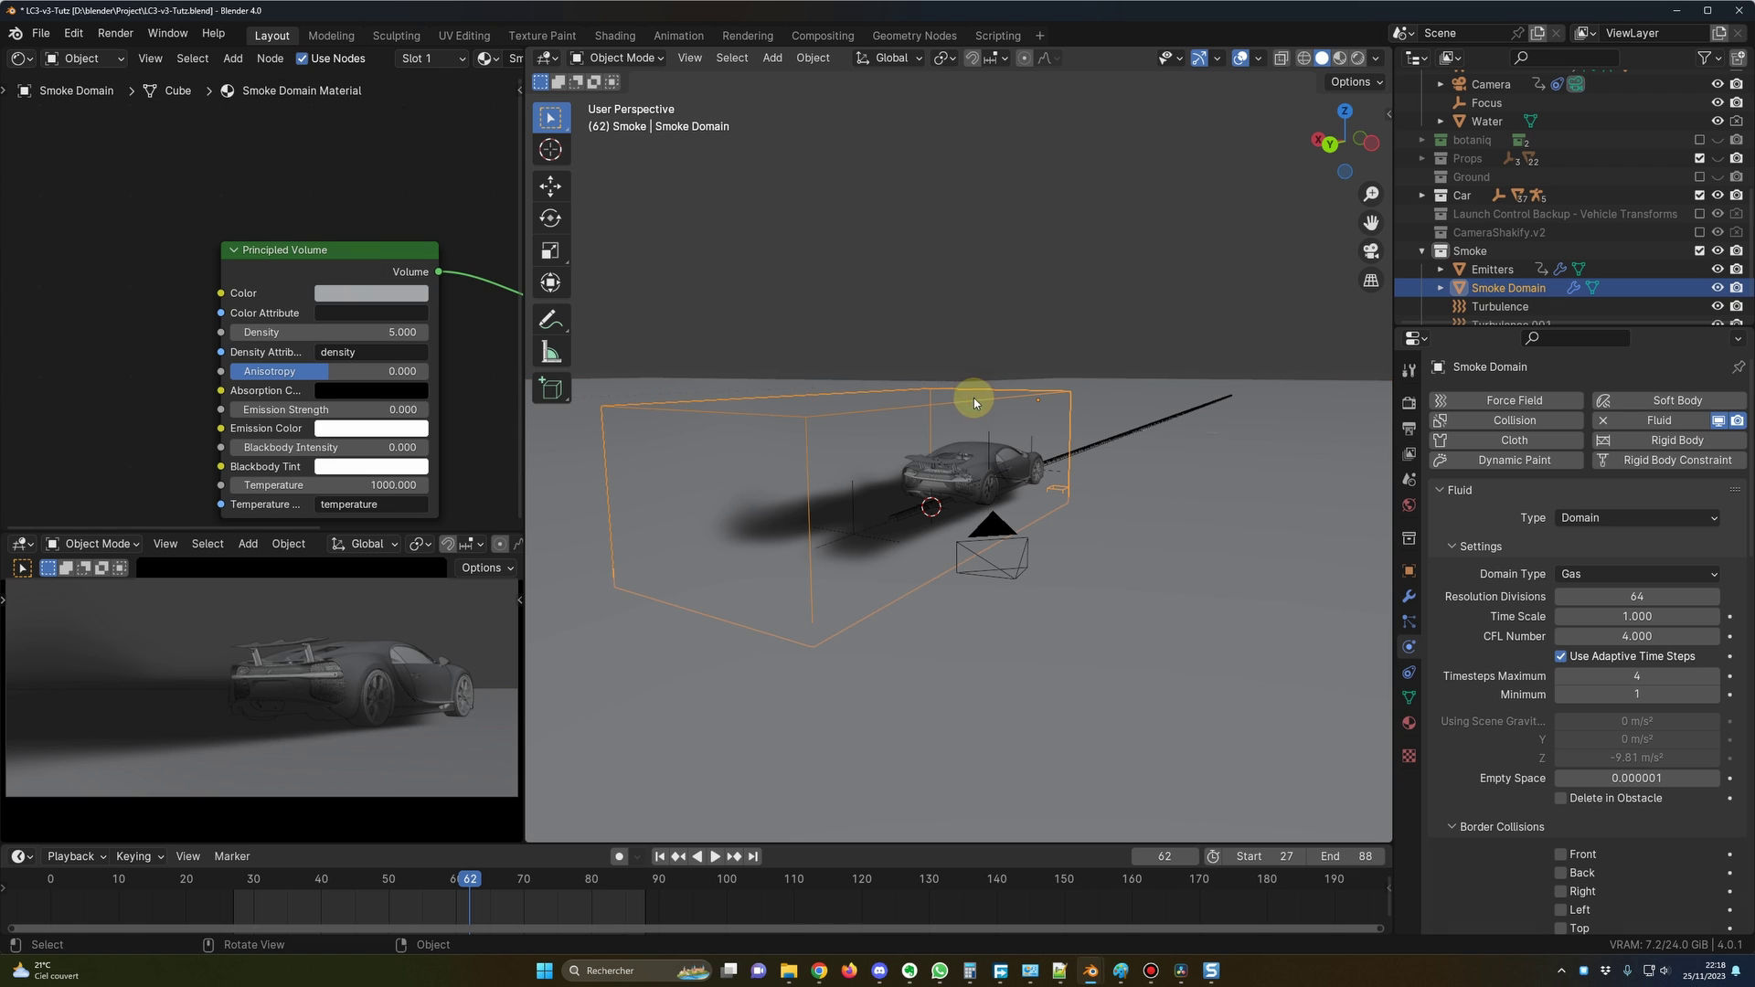
pyautogui.scroll(-2, 143, 214)
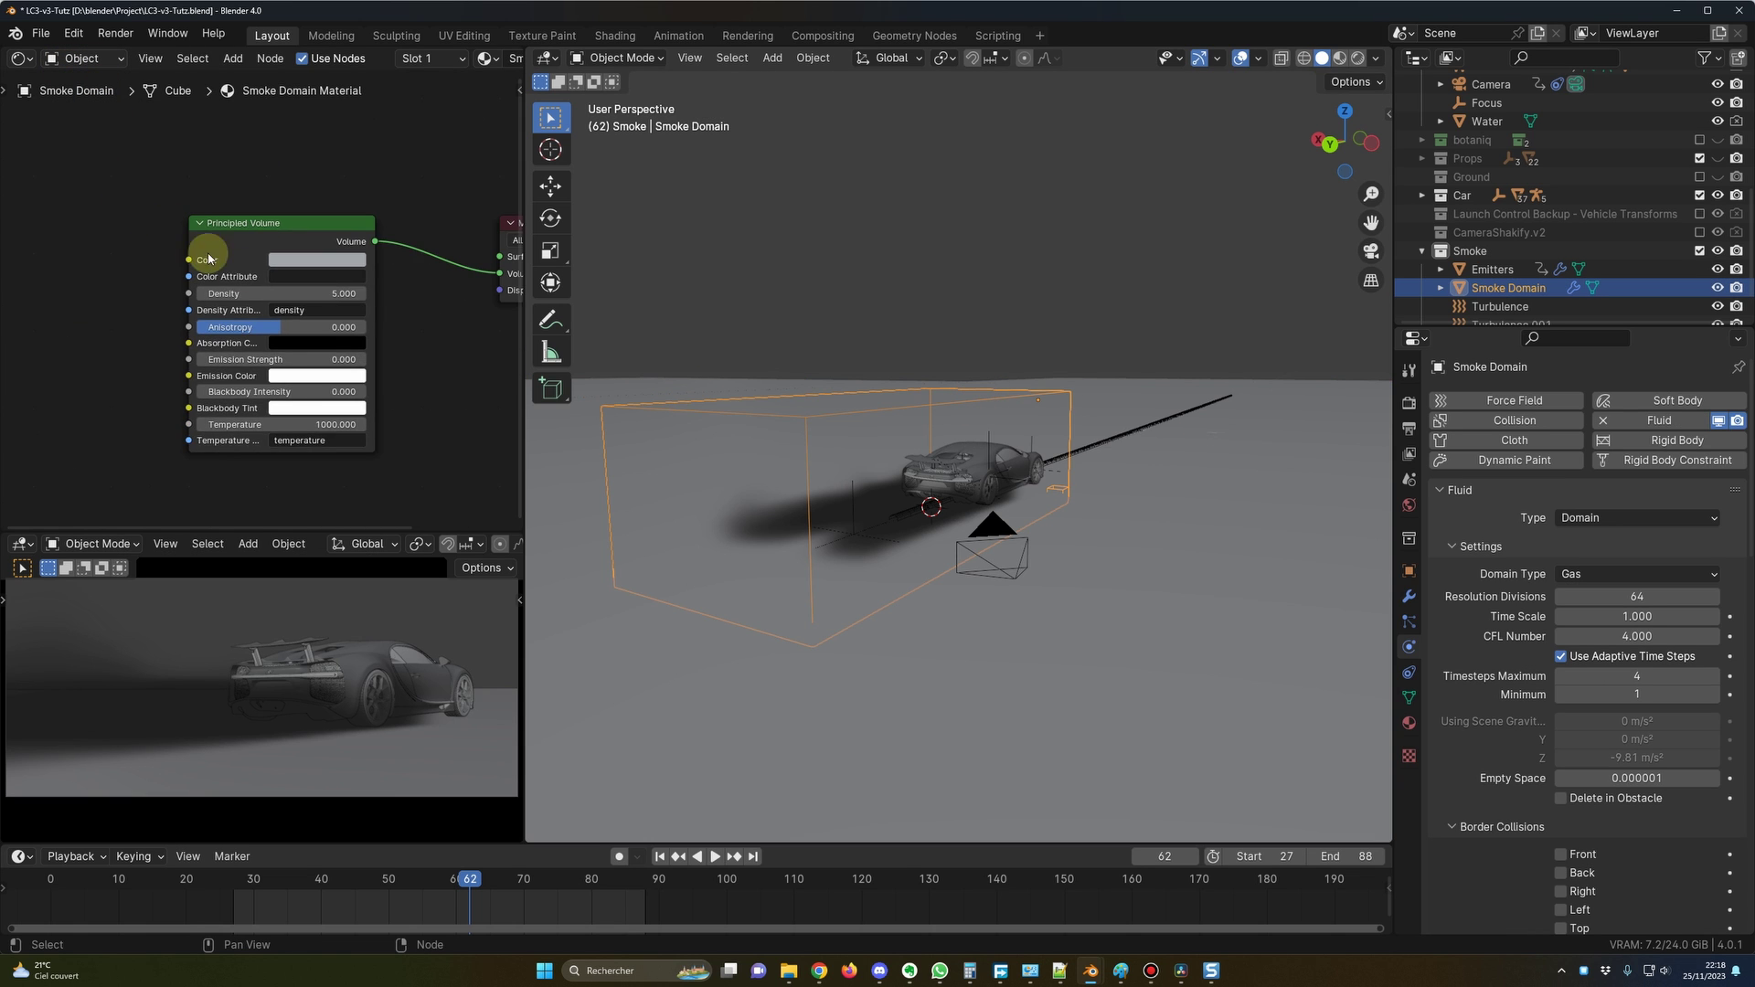
pyautogui.keyDown('ctrl'); pyautogui.hscroll(3, 209, 259); pyautogui.keyUp('ctrl')
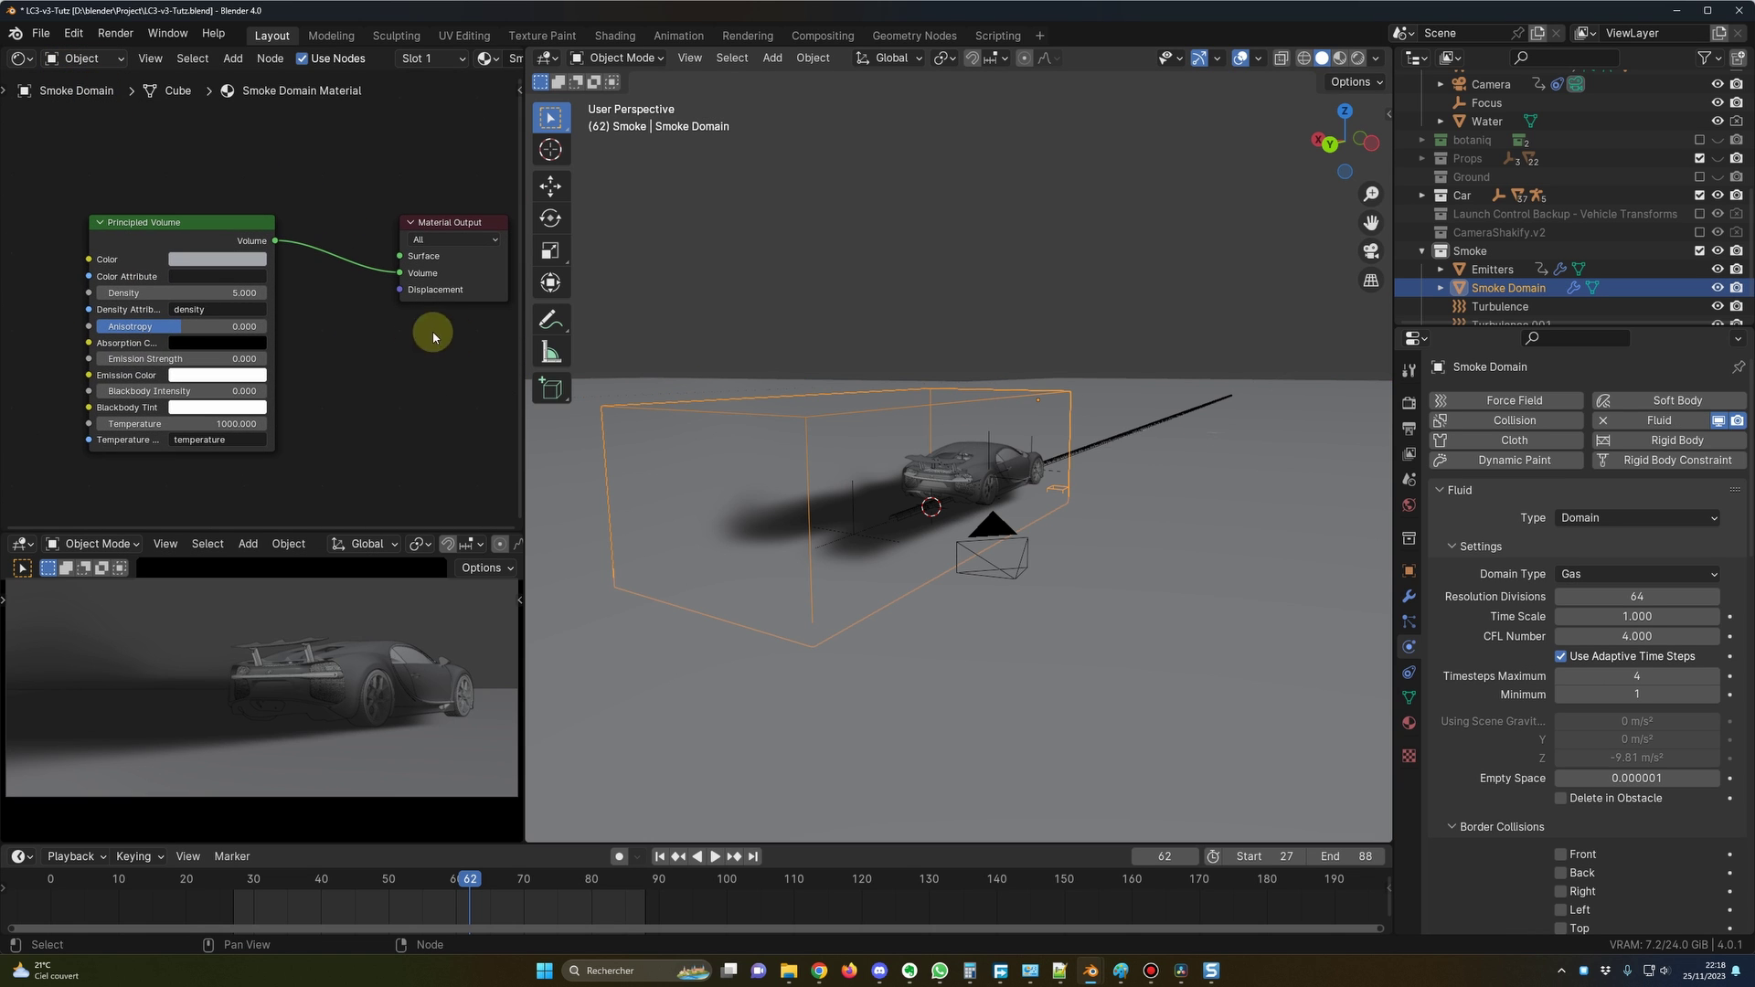
pyautogui.moveTo(525, 352); pyautogui.dragTo(628, 352)
pyautogui.doubleClick(248, 291)
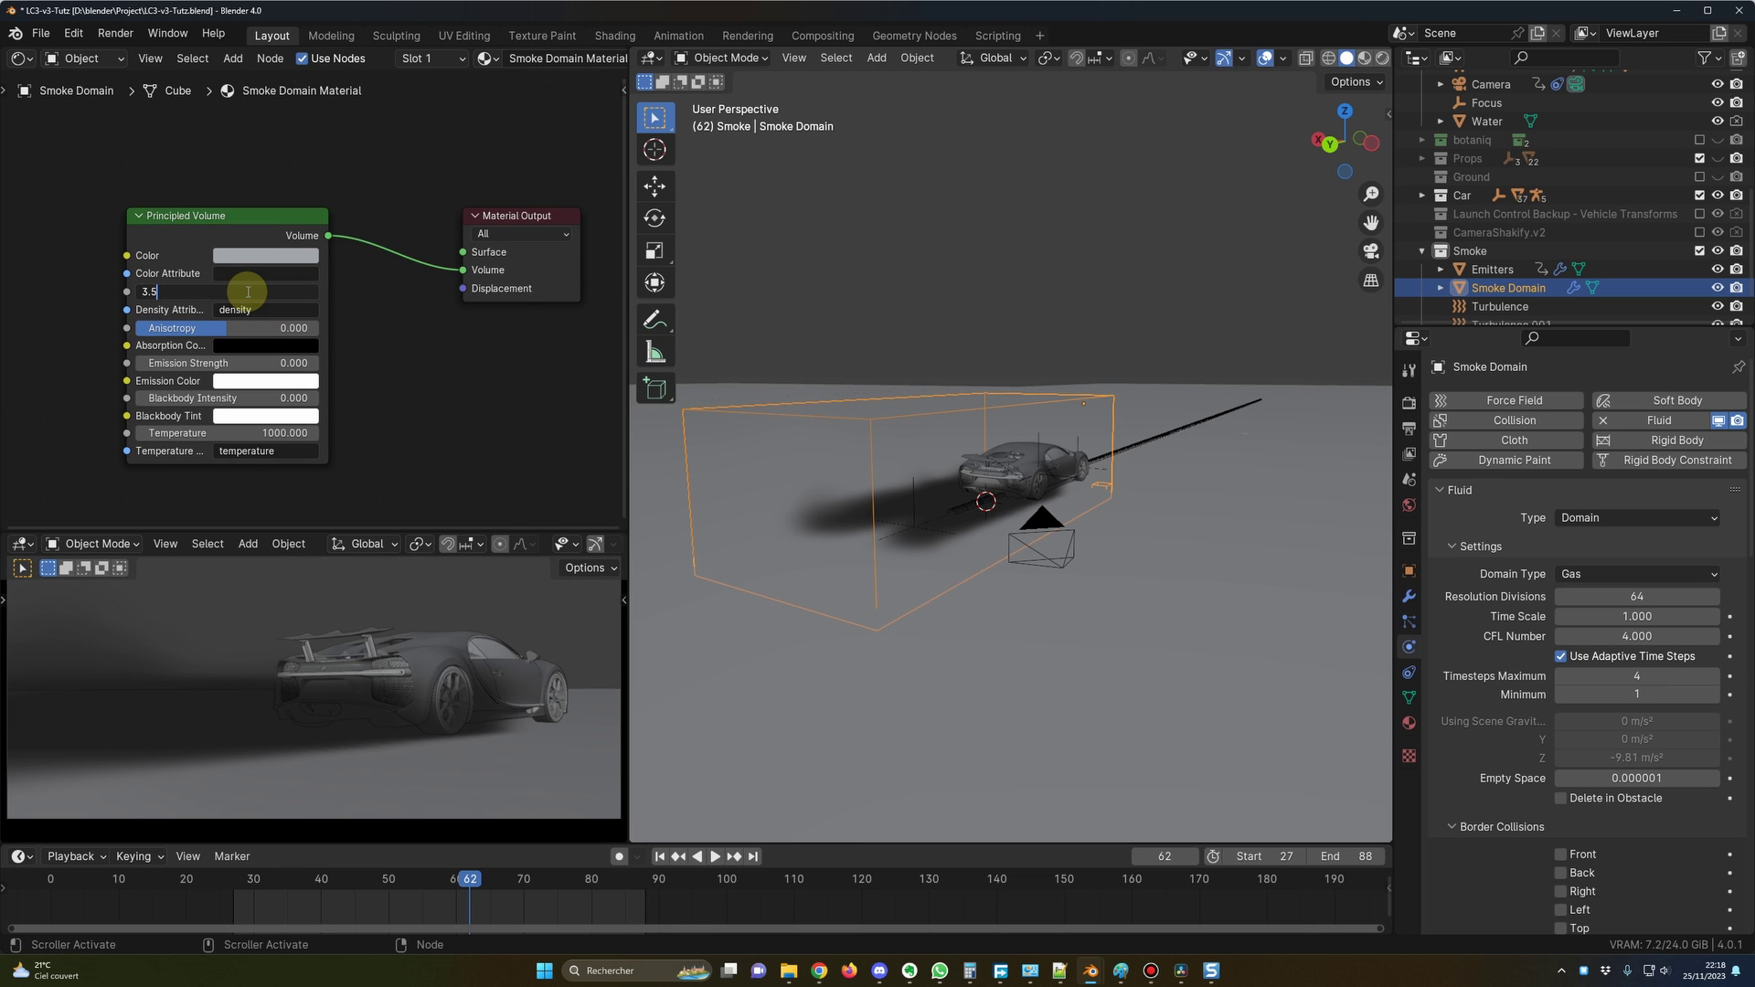
pyautogui.press('Return')
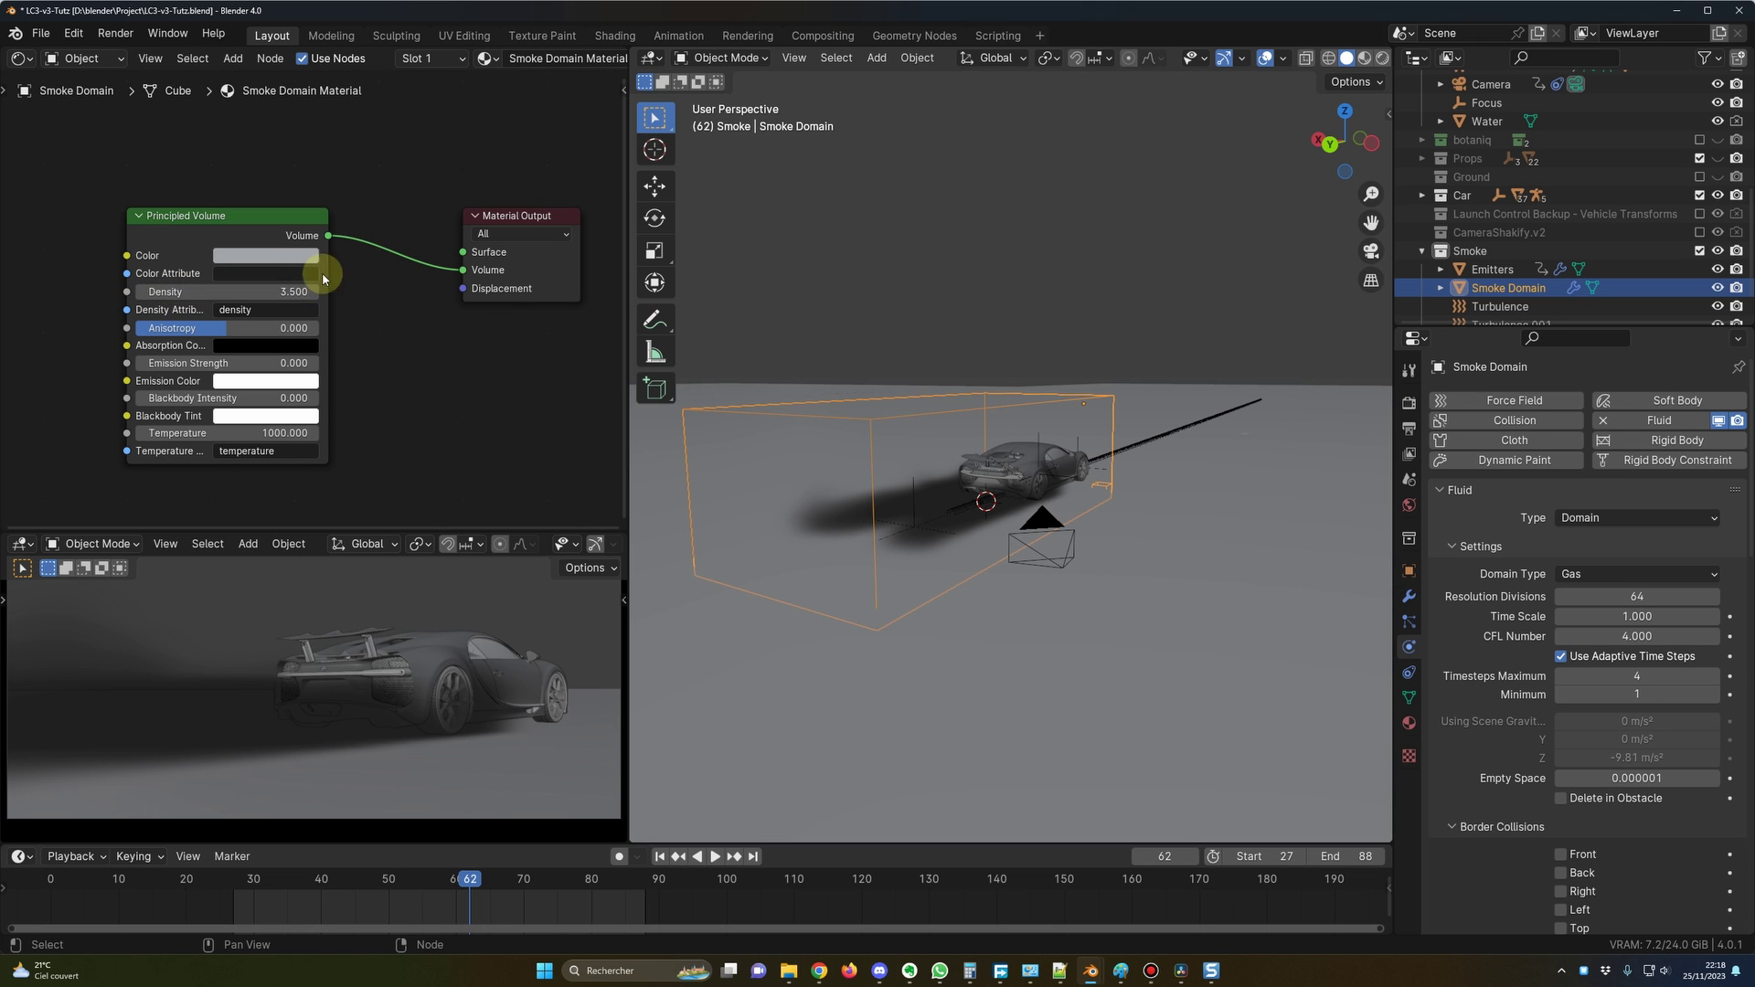
# Set the Principled Volume color of the smoke material to hex F4F8FF.
pyautogui.click(294, 260)
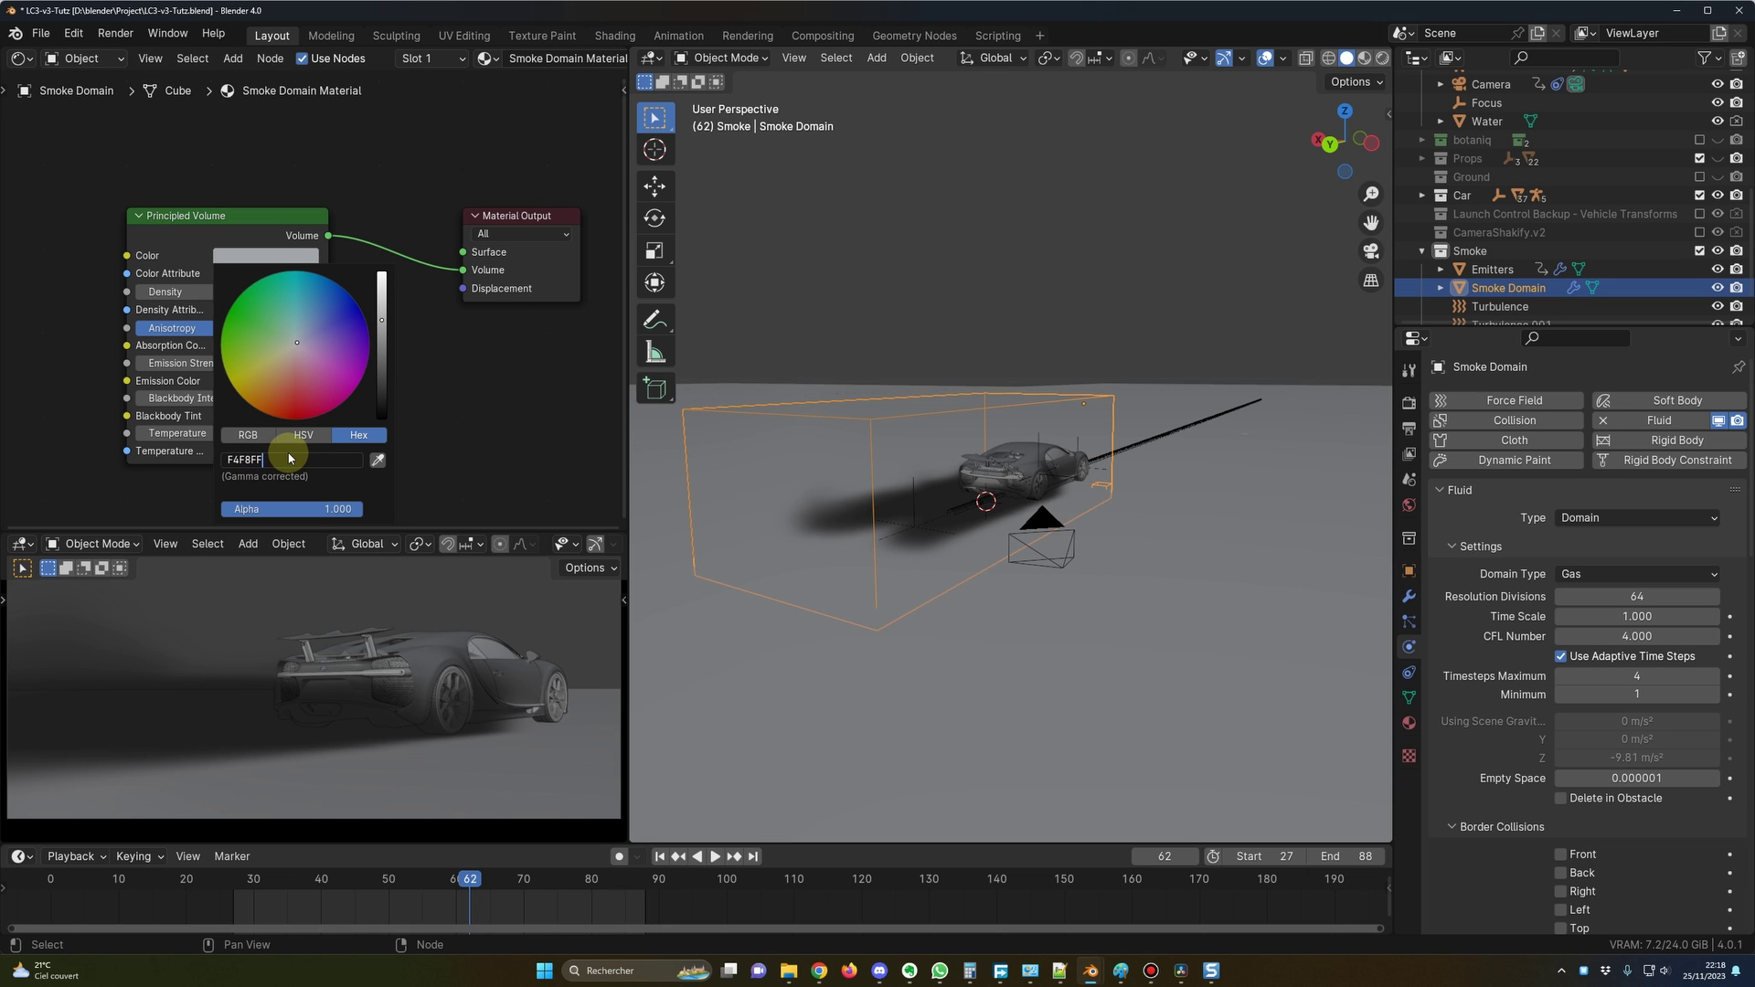
pyautogui.press('Return')
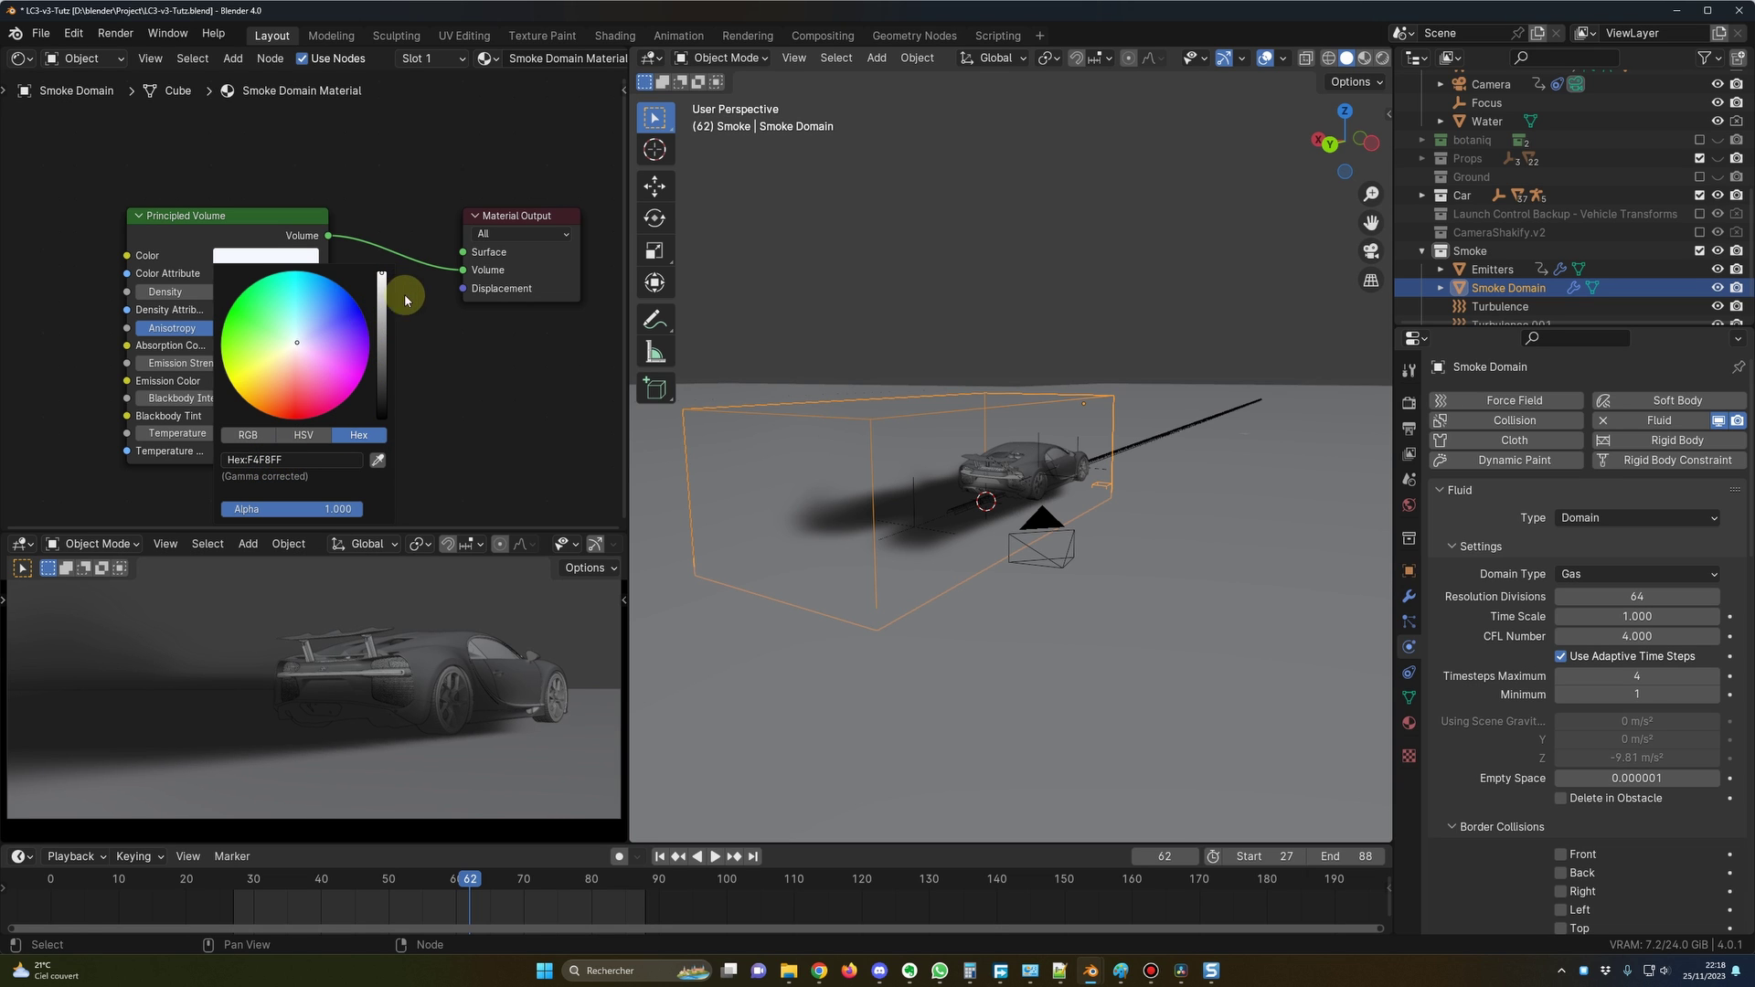
pyautogui.click(436, 324)
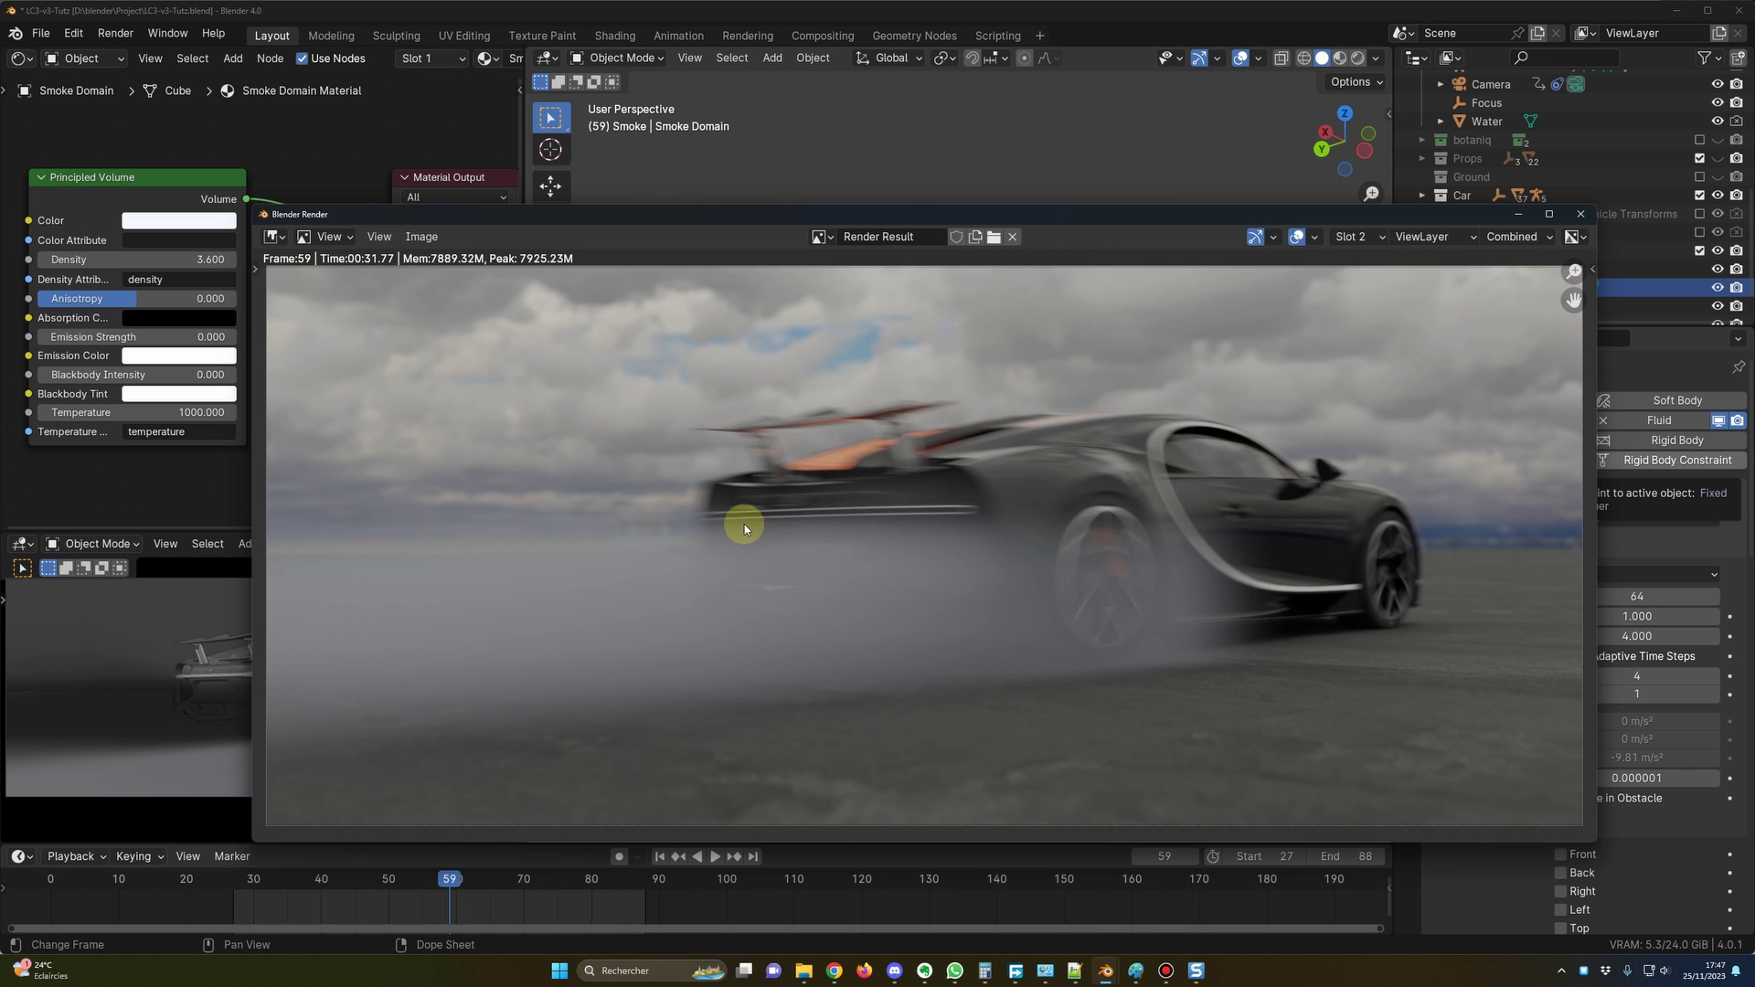
# Compare the frame 59 renders in Slot 1 and Slot 2, then leave the render view.
pyautogui.click(1353, 252)
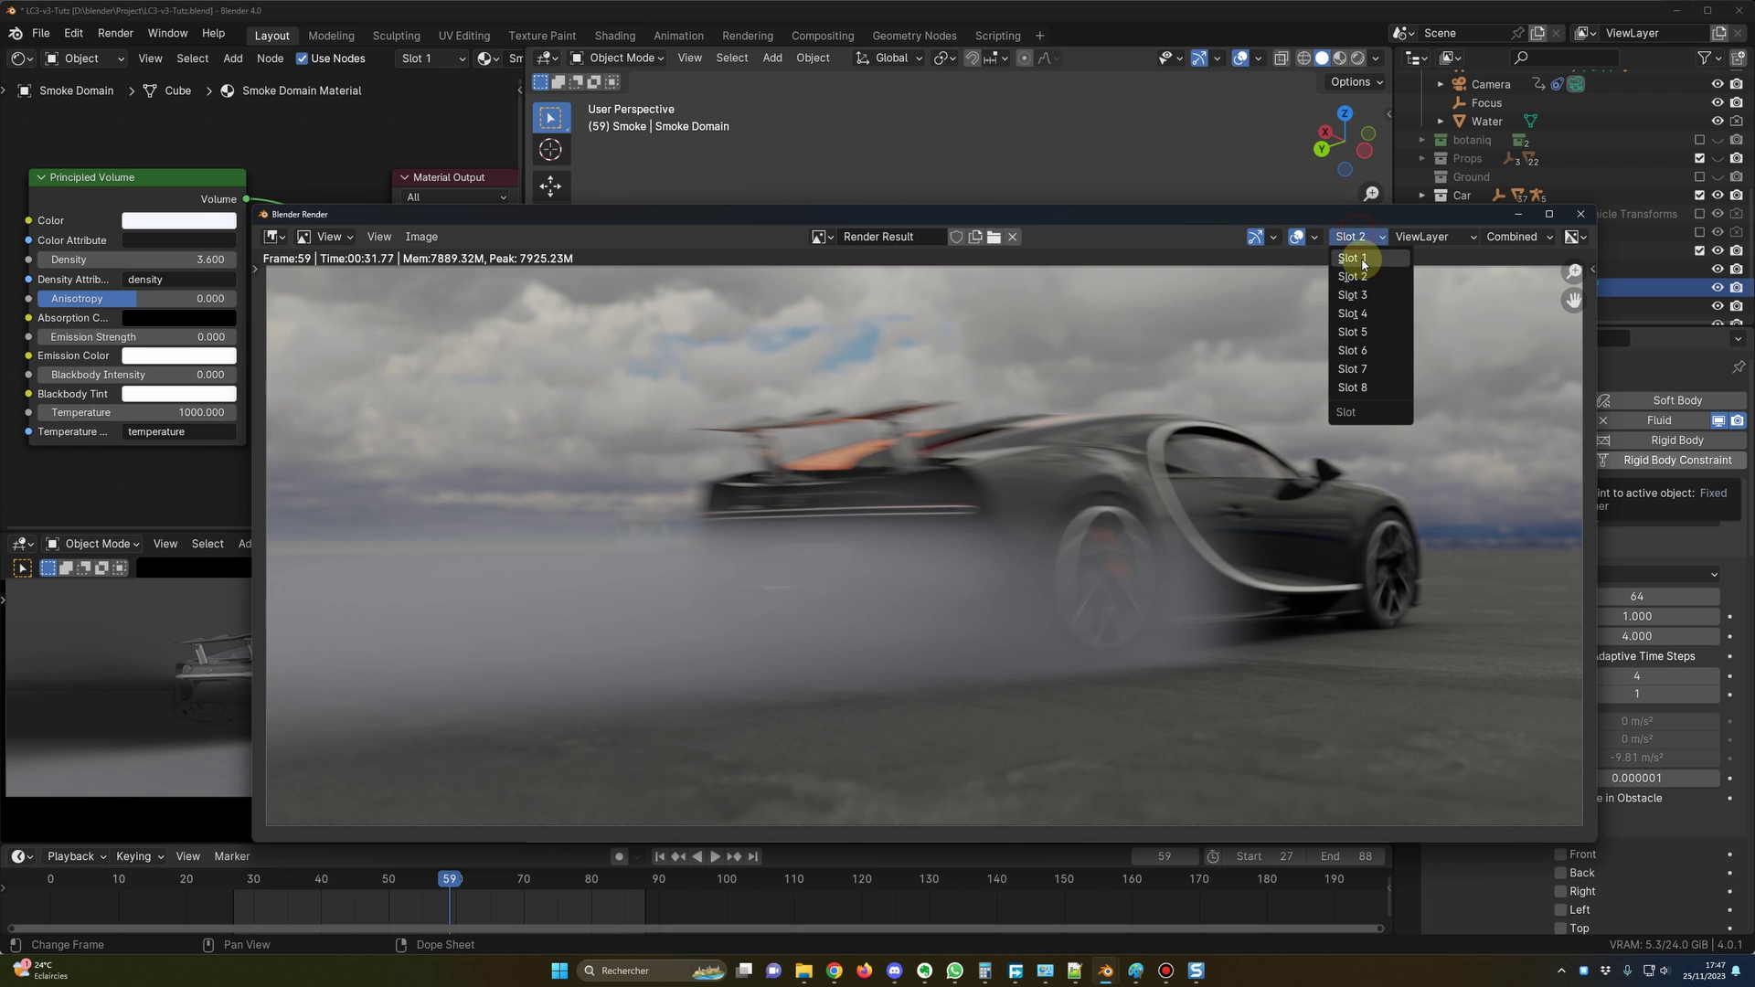
pyautogui.click(1353, 261)
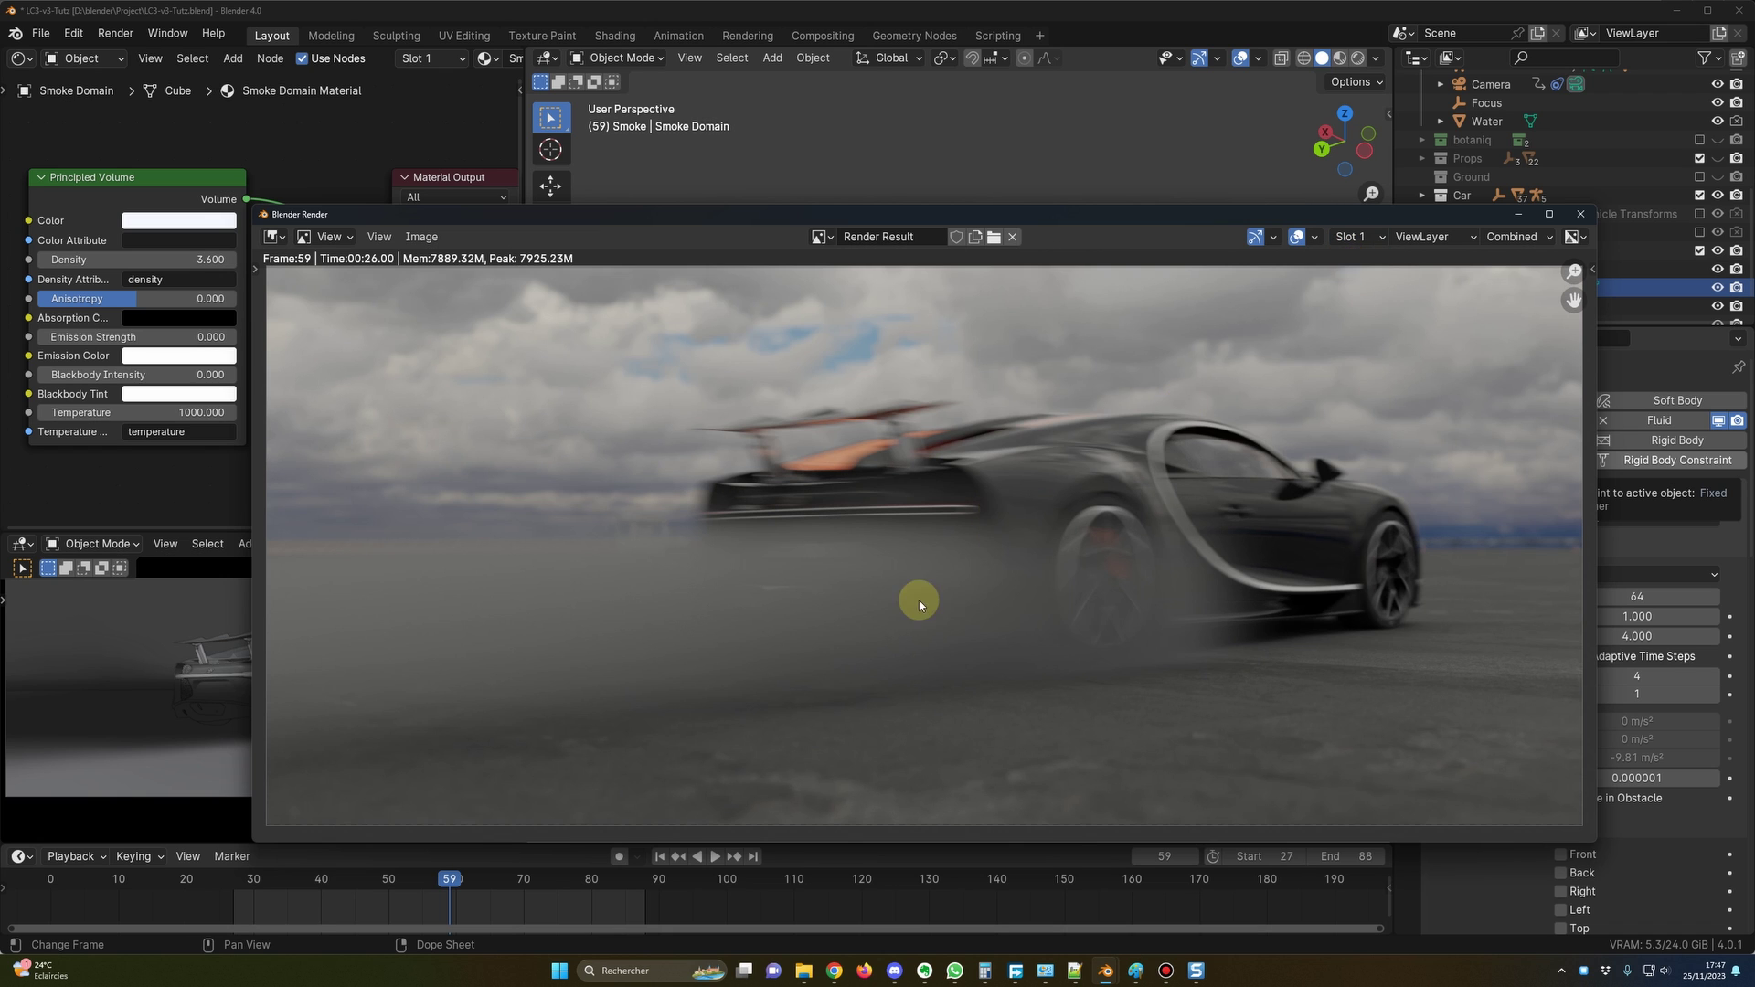
pyautogui.click(1360, 237)
pyautogui.click(1360, 280)
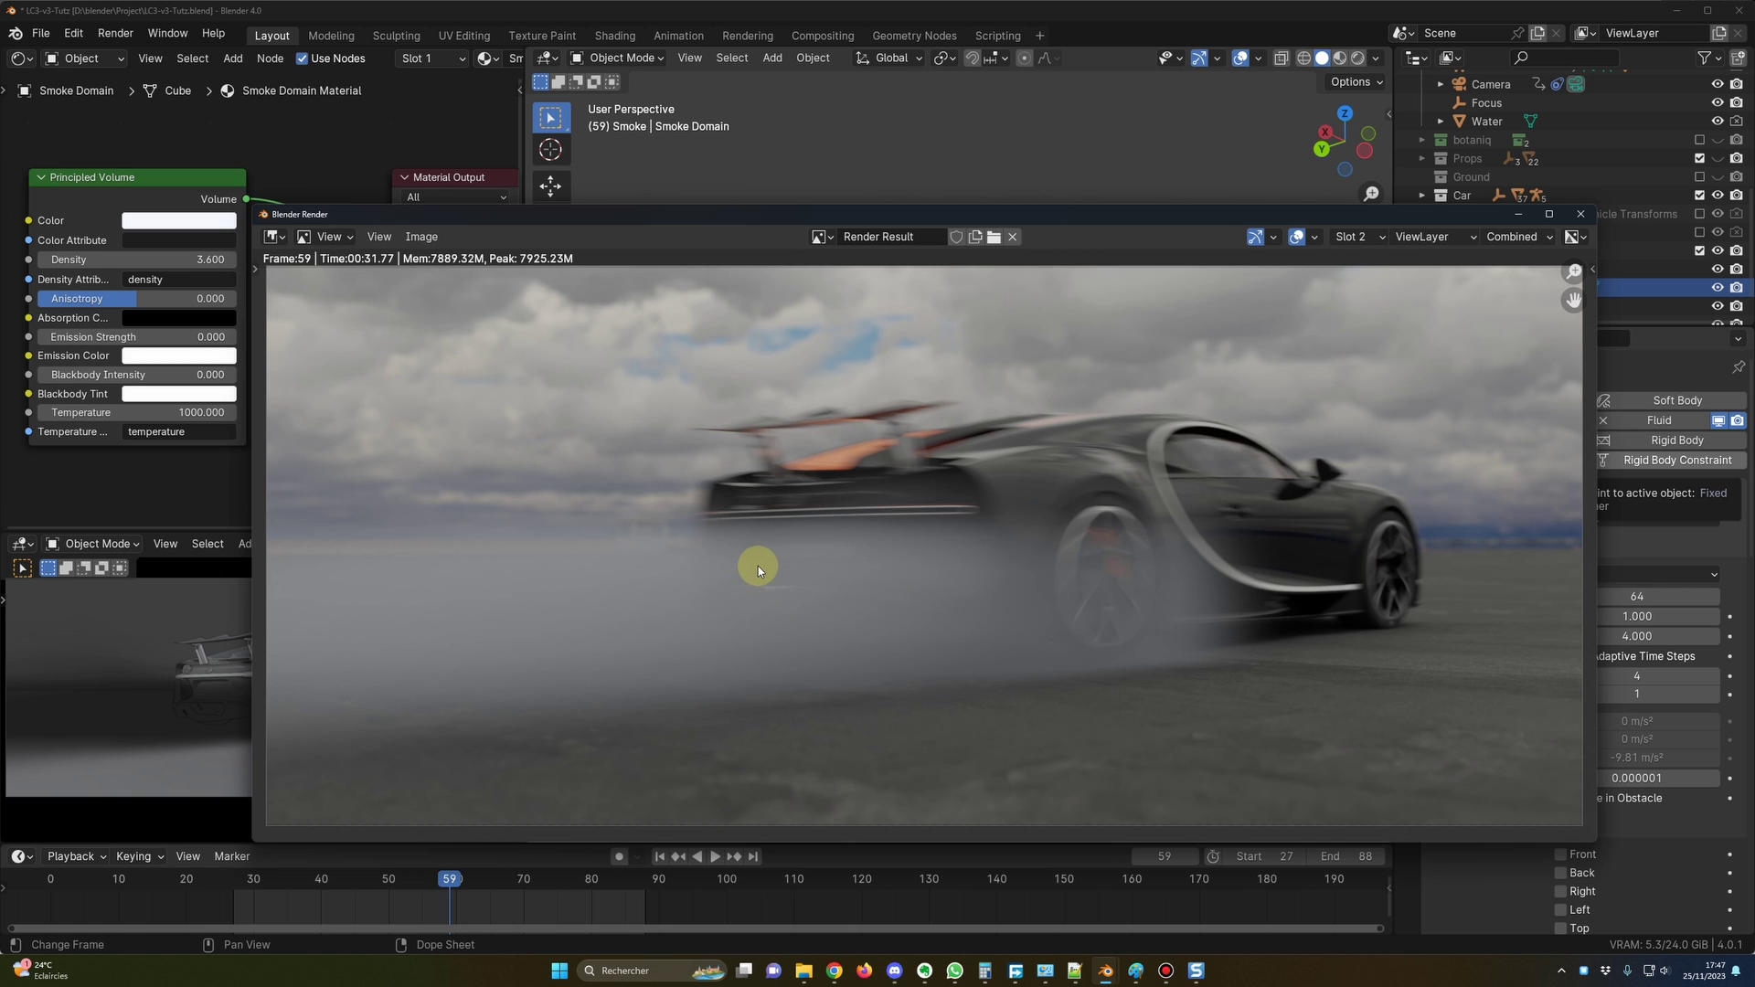
pyautogui.press('Escape')
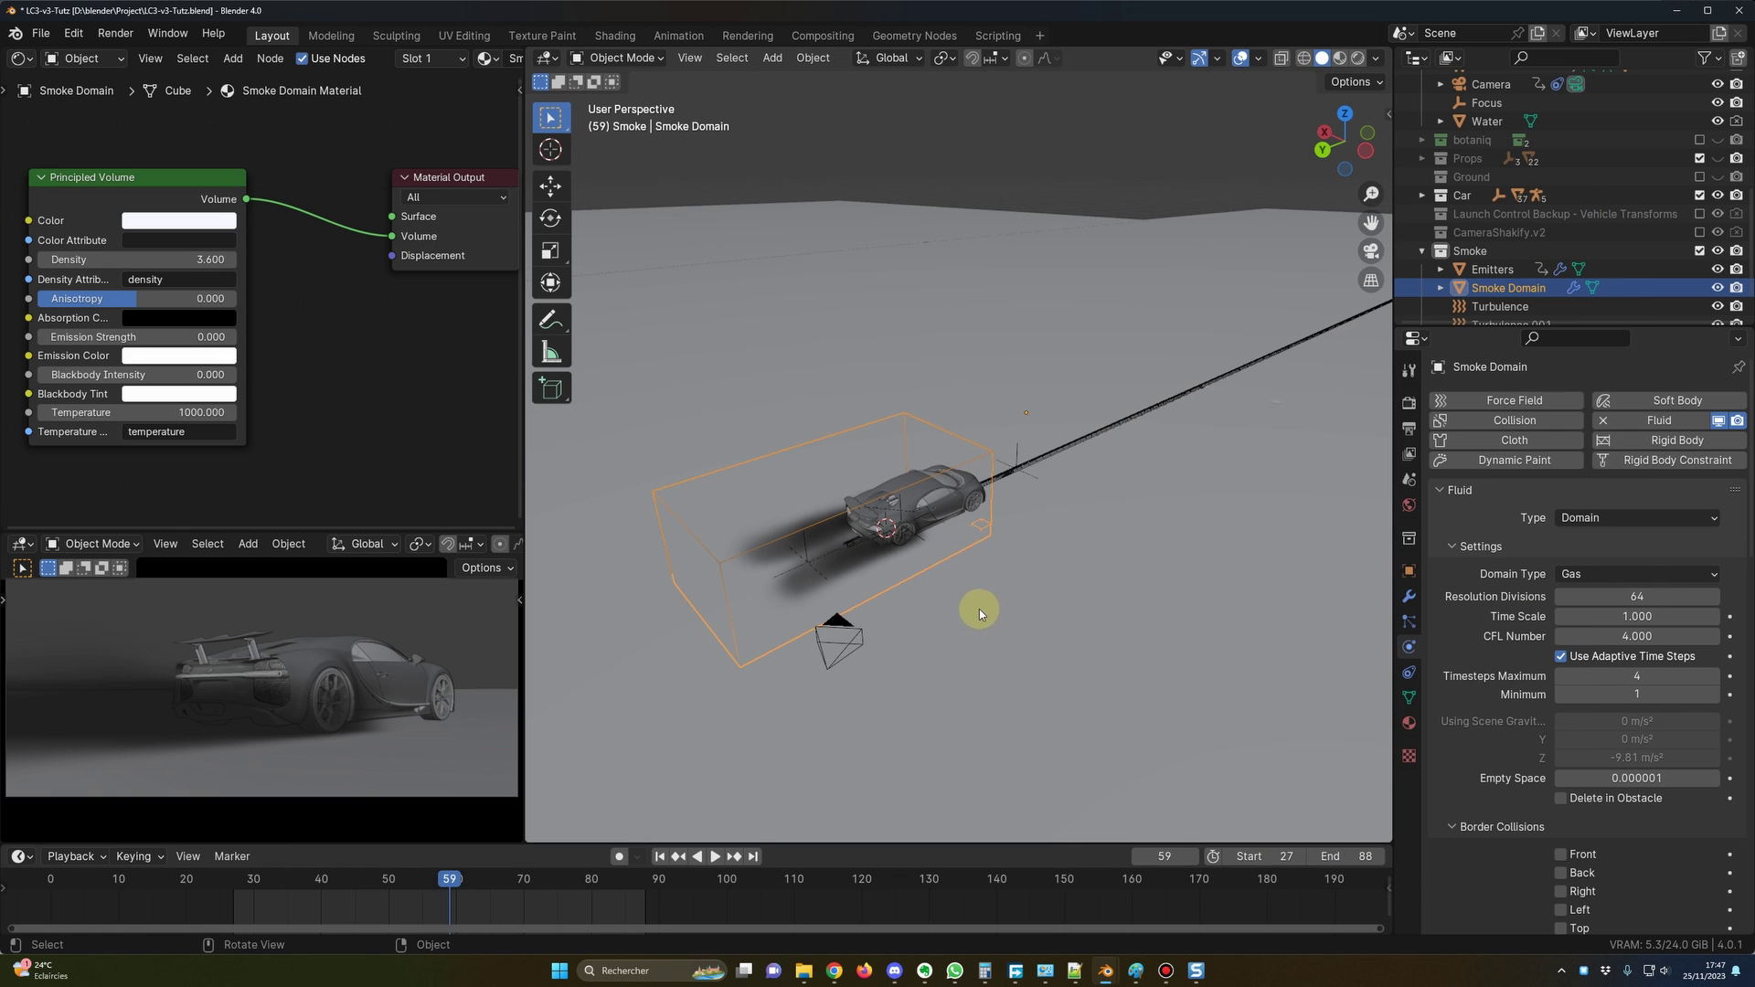
# Set the Smoke Domain's Resolution Divisions to 512.
pyautogui.moveTo(975, 607); pyautogui.dragTo(1142, 605, button='middle')
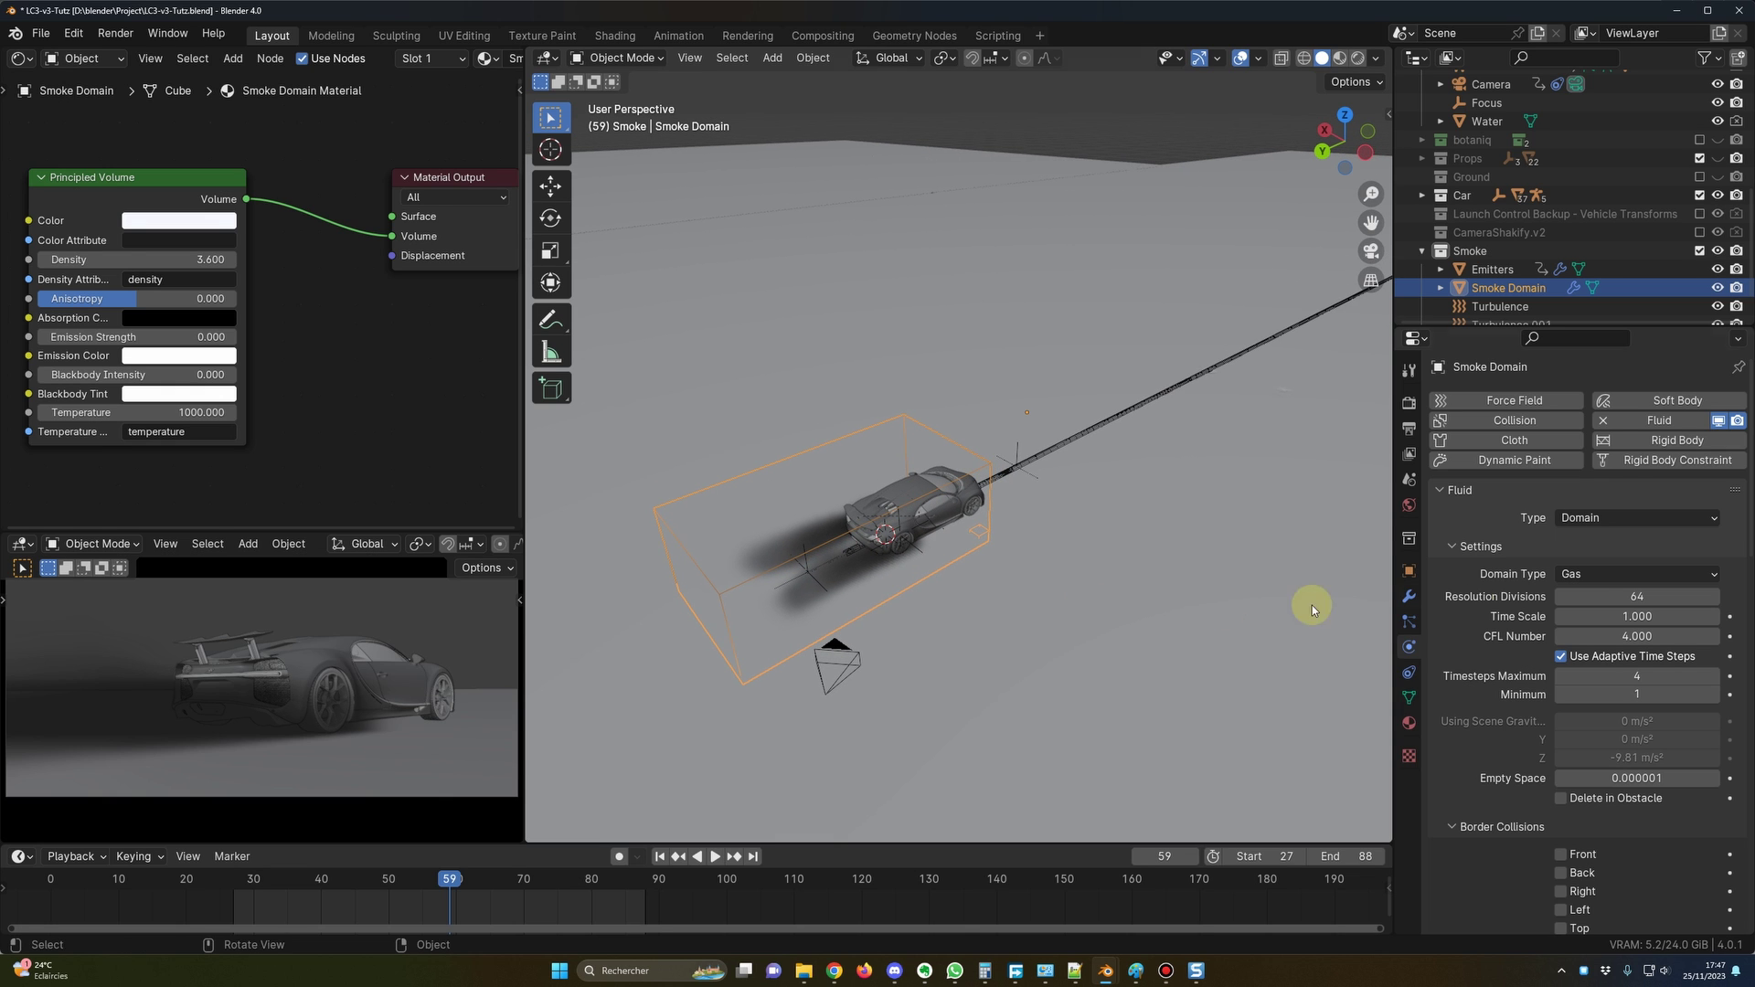
pyautogui.click(1607, 599)
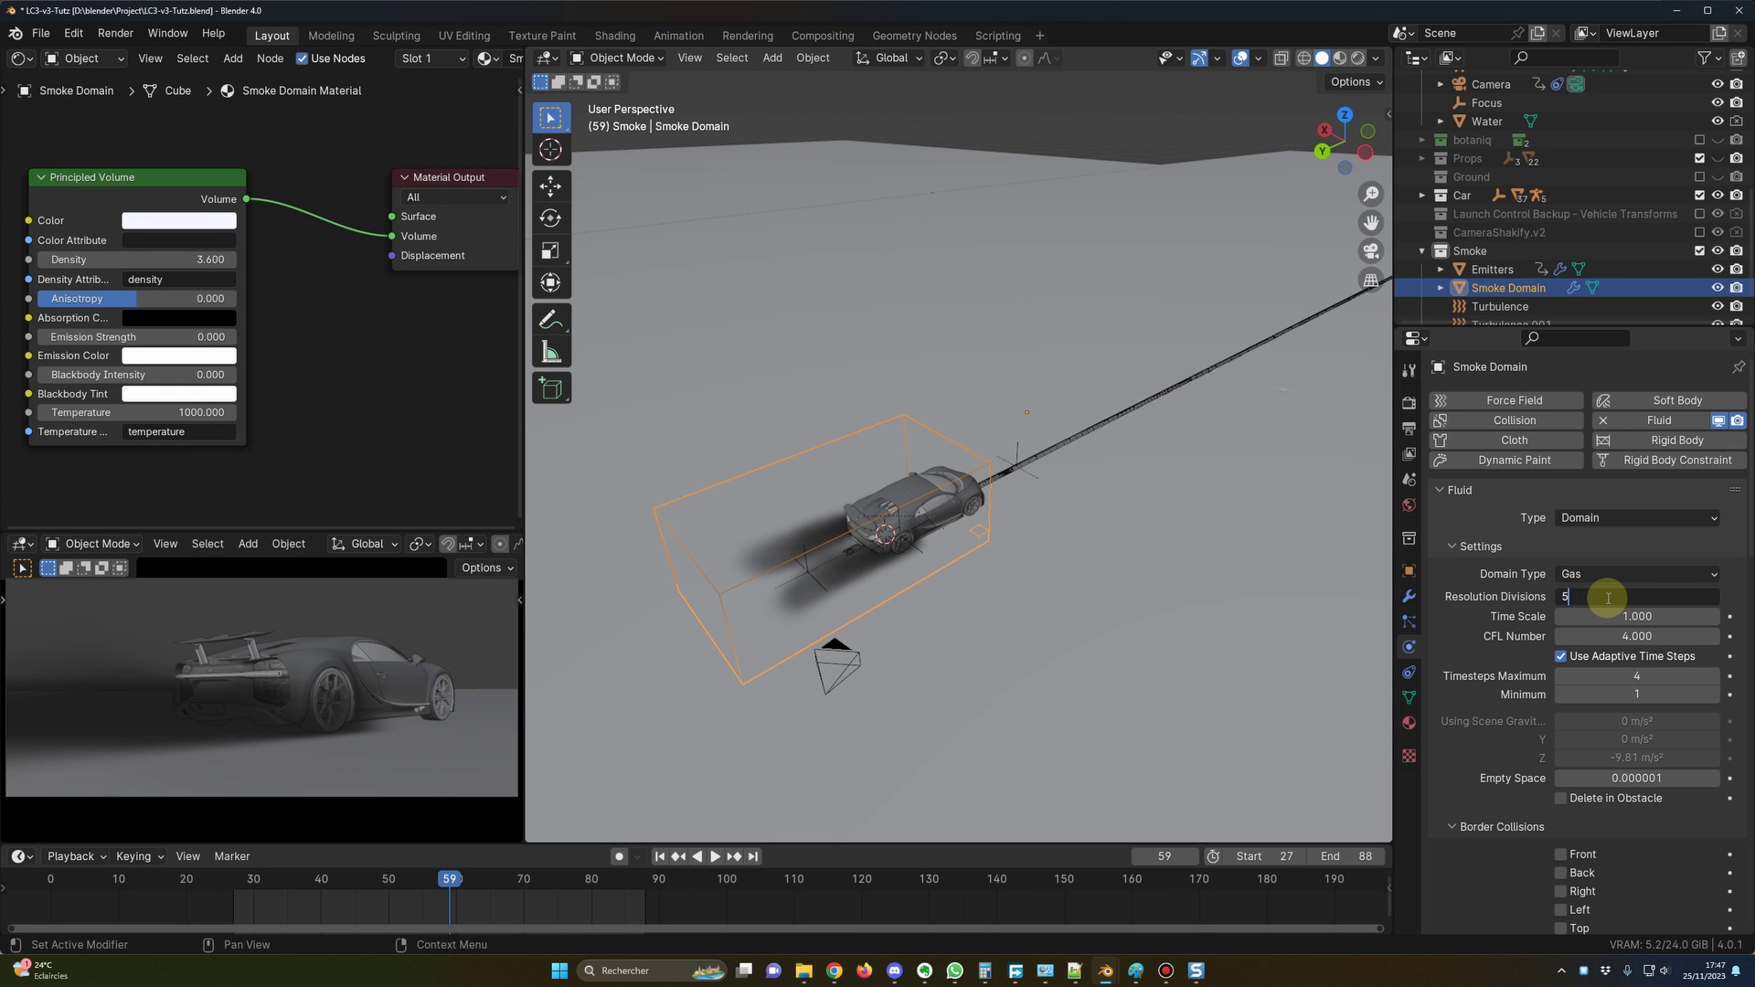
pyautogui.press('Return')
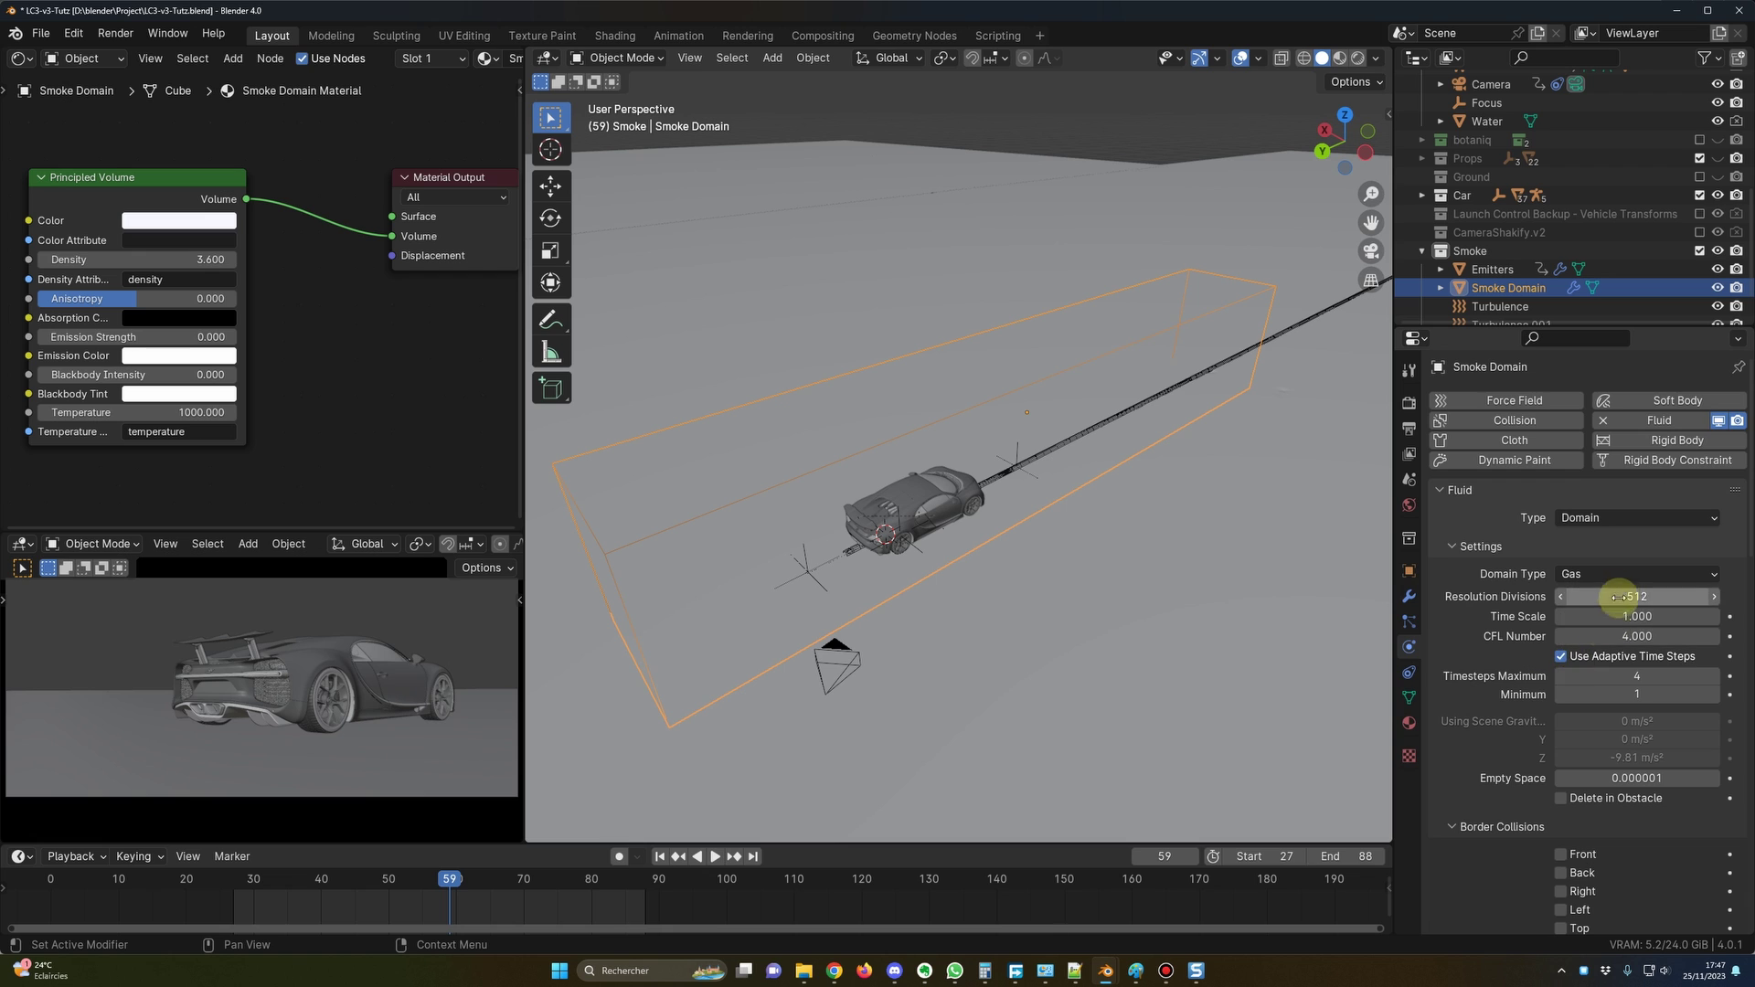
# Change the Smoke Domain's cache type from Replay to Modular.
pyautogui.scroll(-15, 1574, 668)
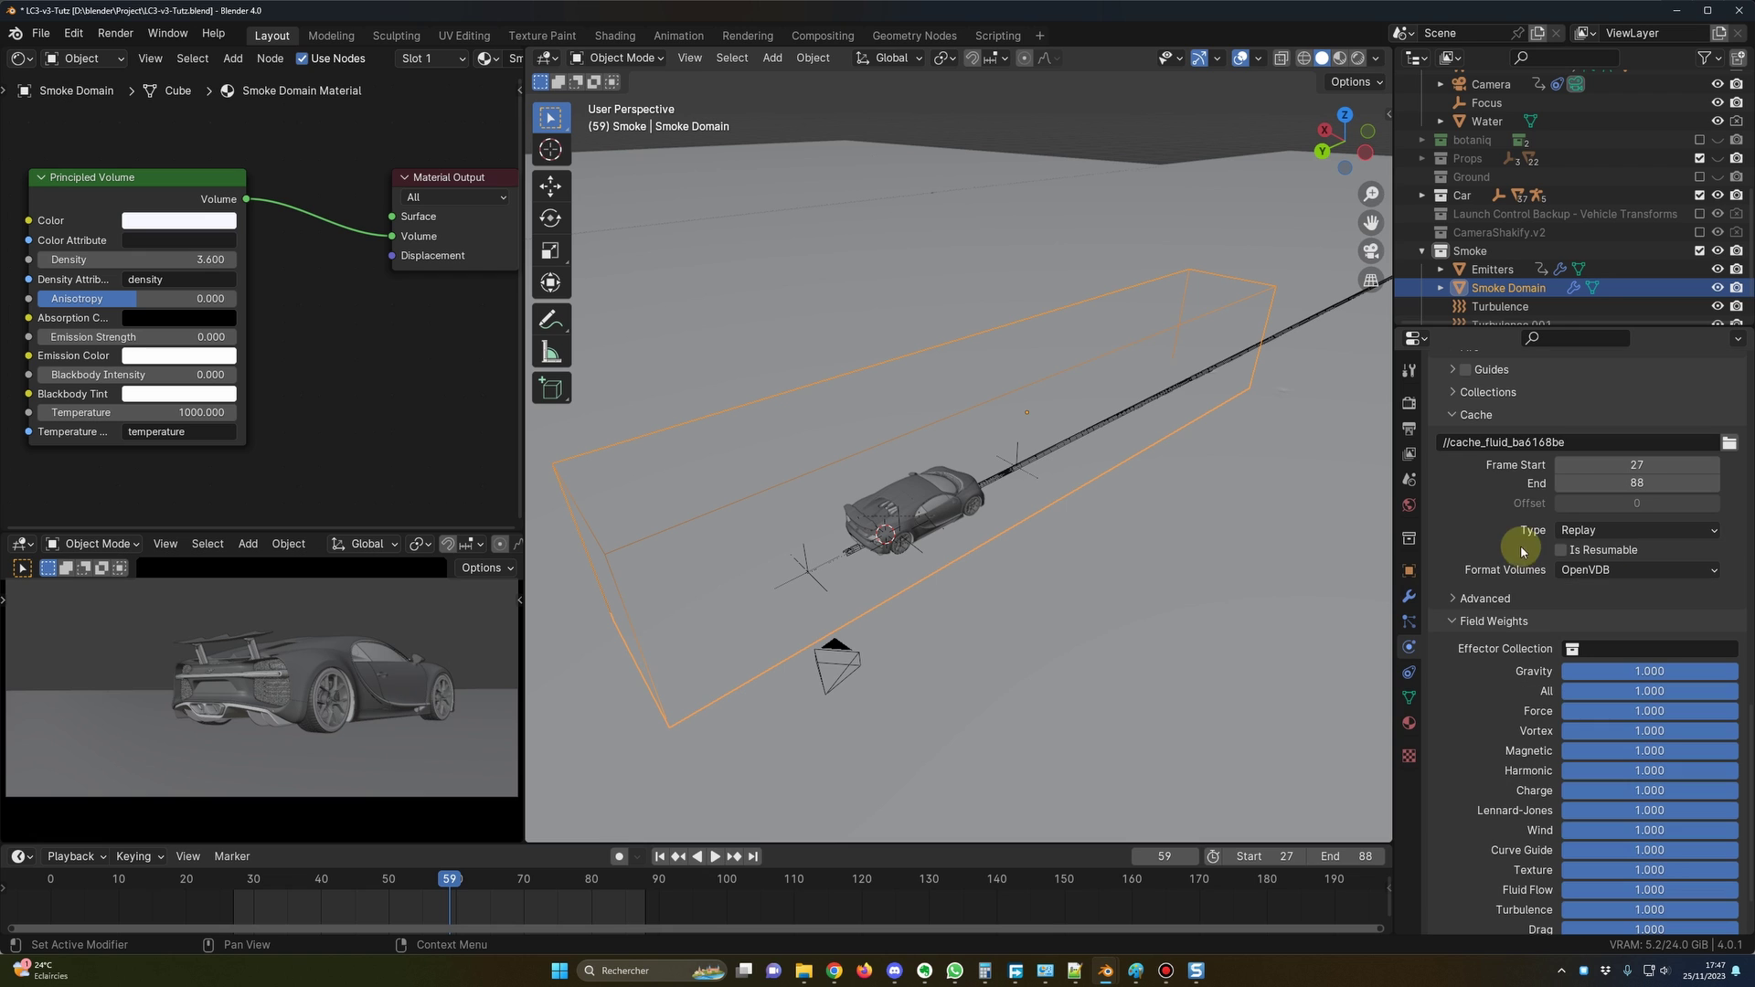
pyautogui.click(1630, 532)
pyautogui.click(1586, 572)
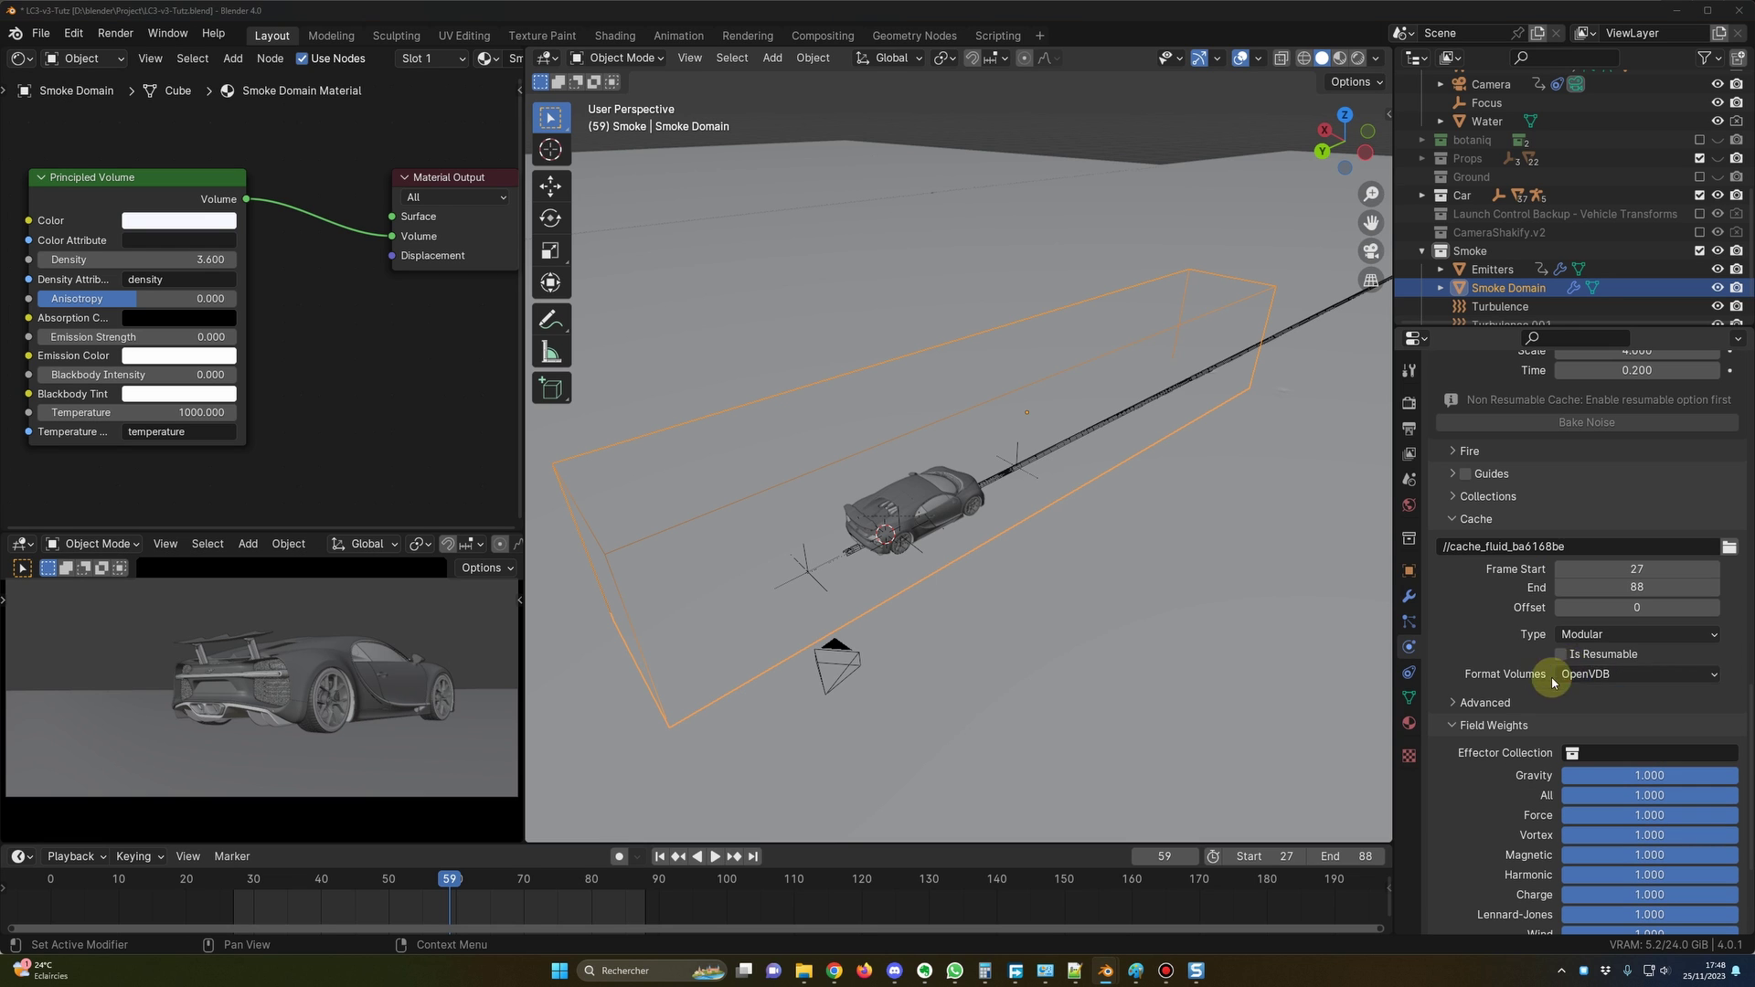
# Set the Smoke Domain's Resolution Divisions to 32 and bake its simulation data.
pyautogui.scroll(15, 1576, 657)
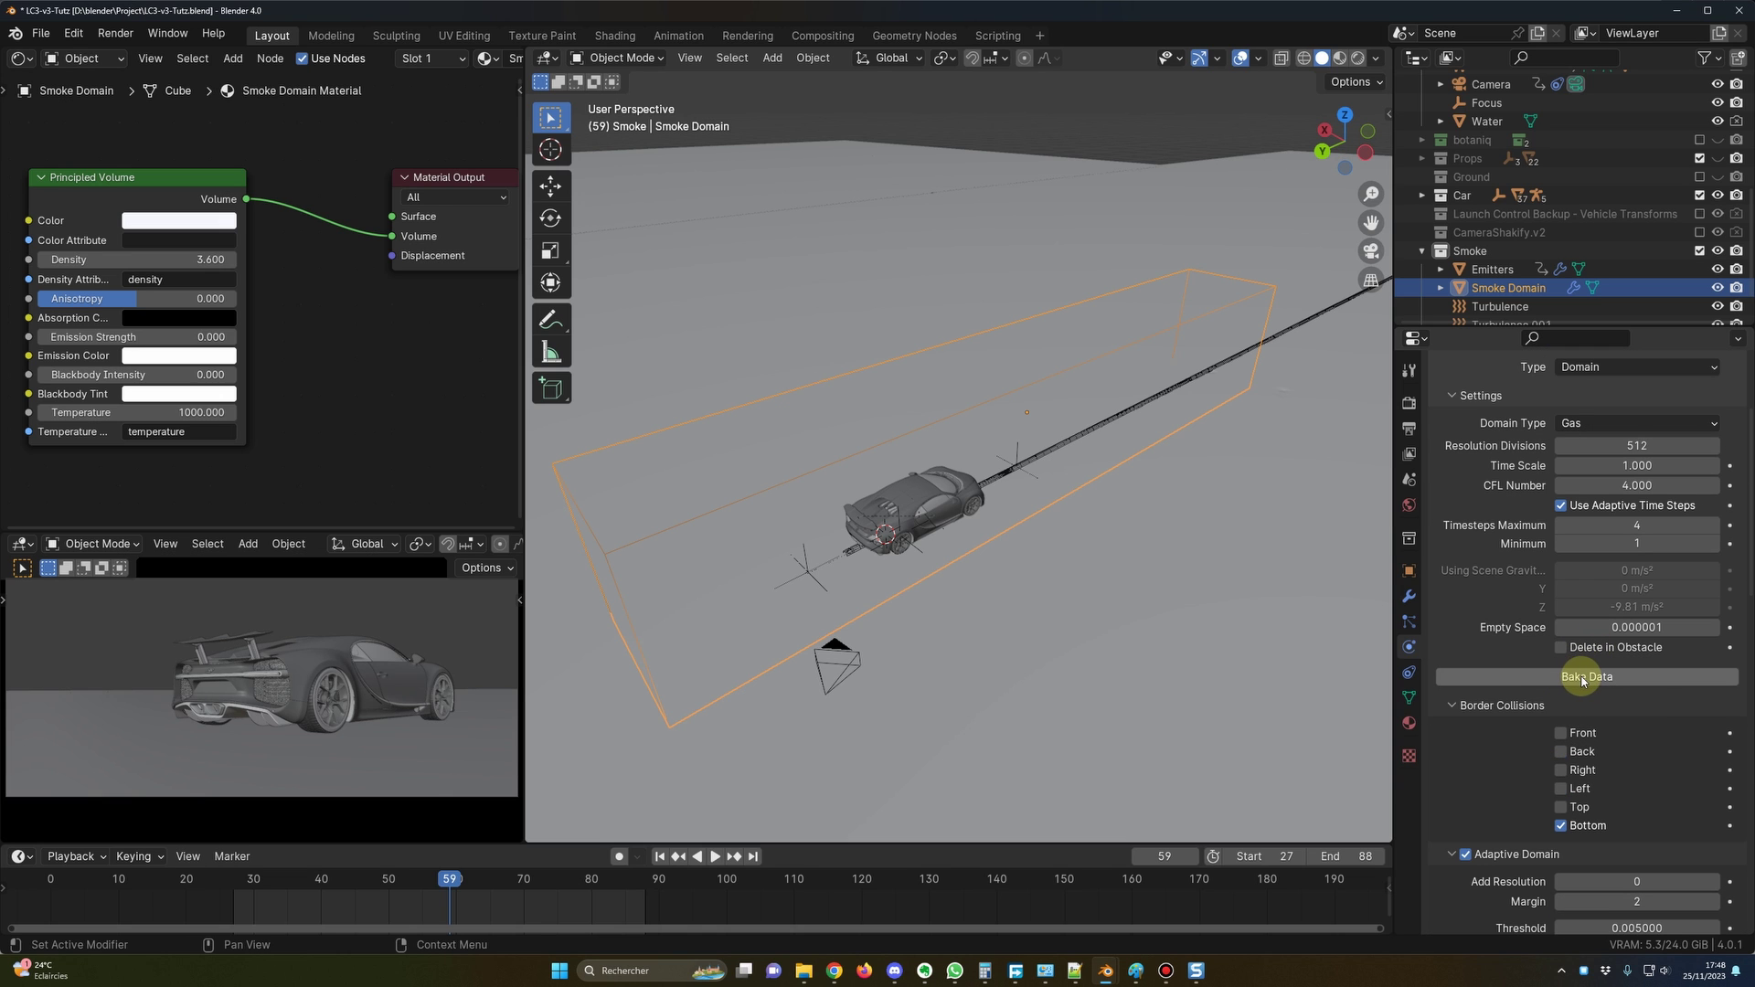
pyautogui.scroll(-12, 1588, 705)
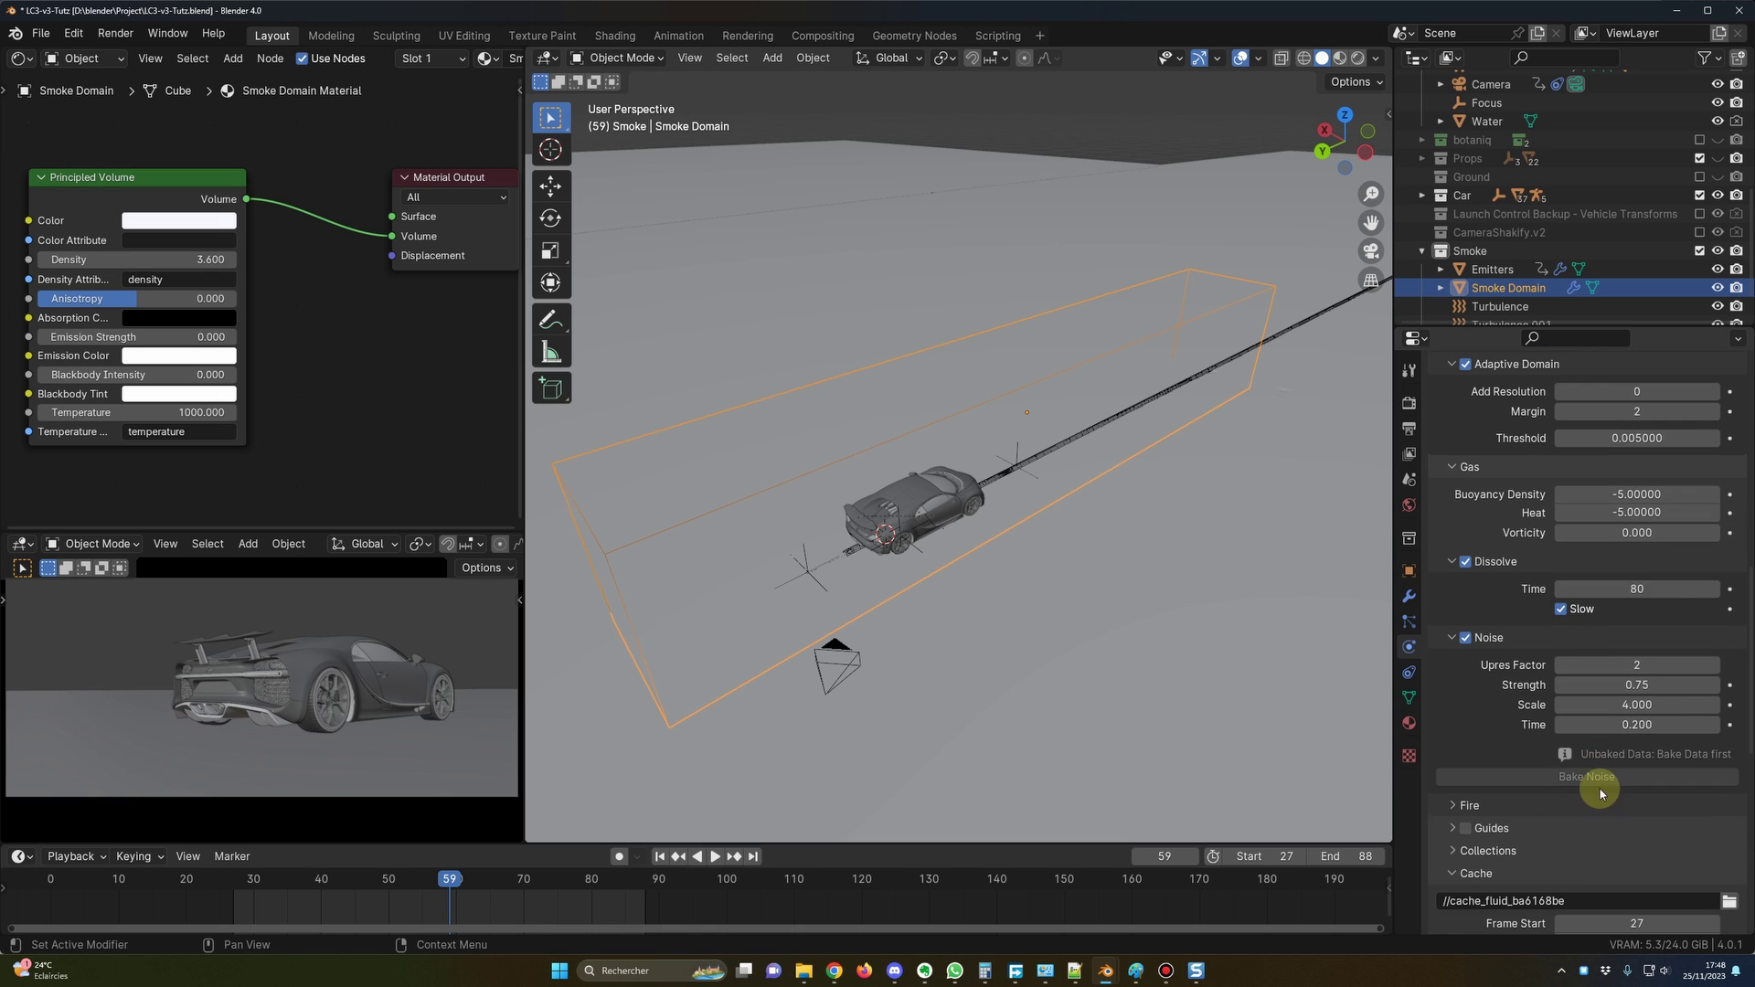
pyautogui.scroll(12, 1599, 794)
pyautogui.click(1628, 559)
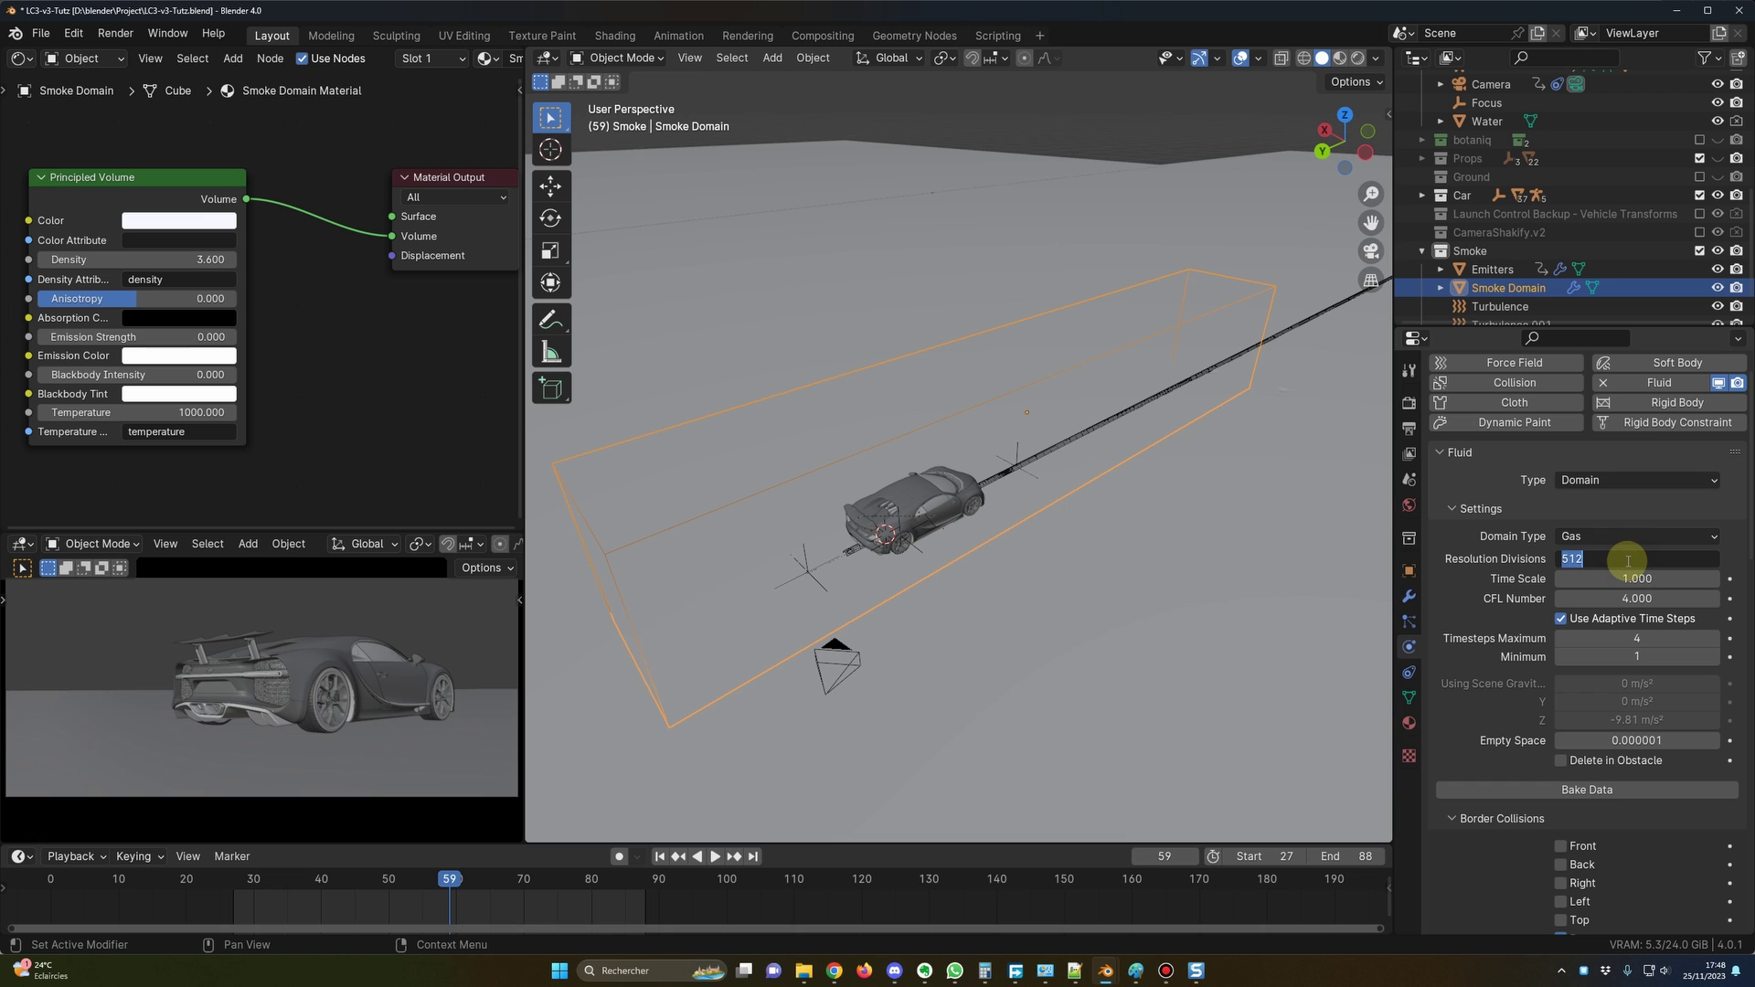
pyautogui.write('32')
pyautogui.press('Return')
pyautogui.scroll(-4, 1559, 700)
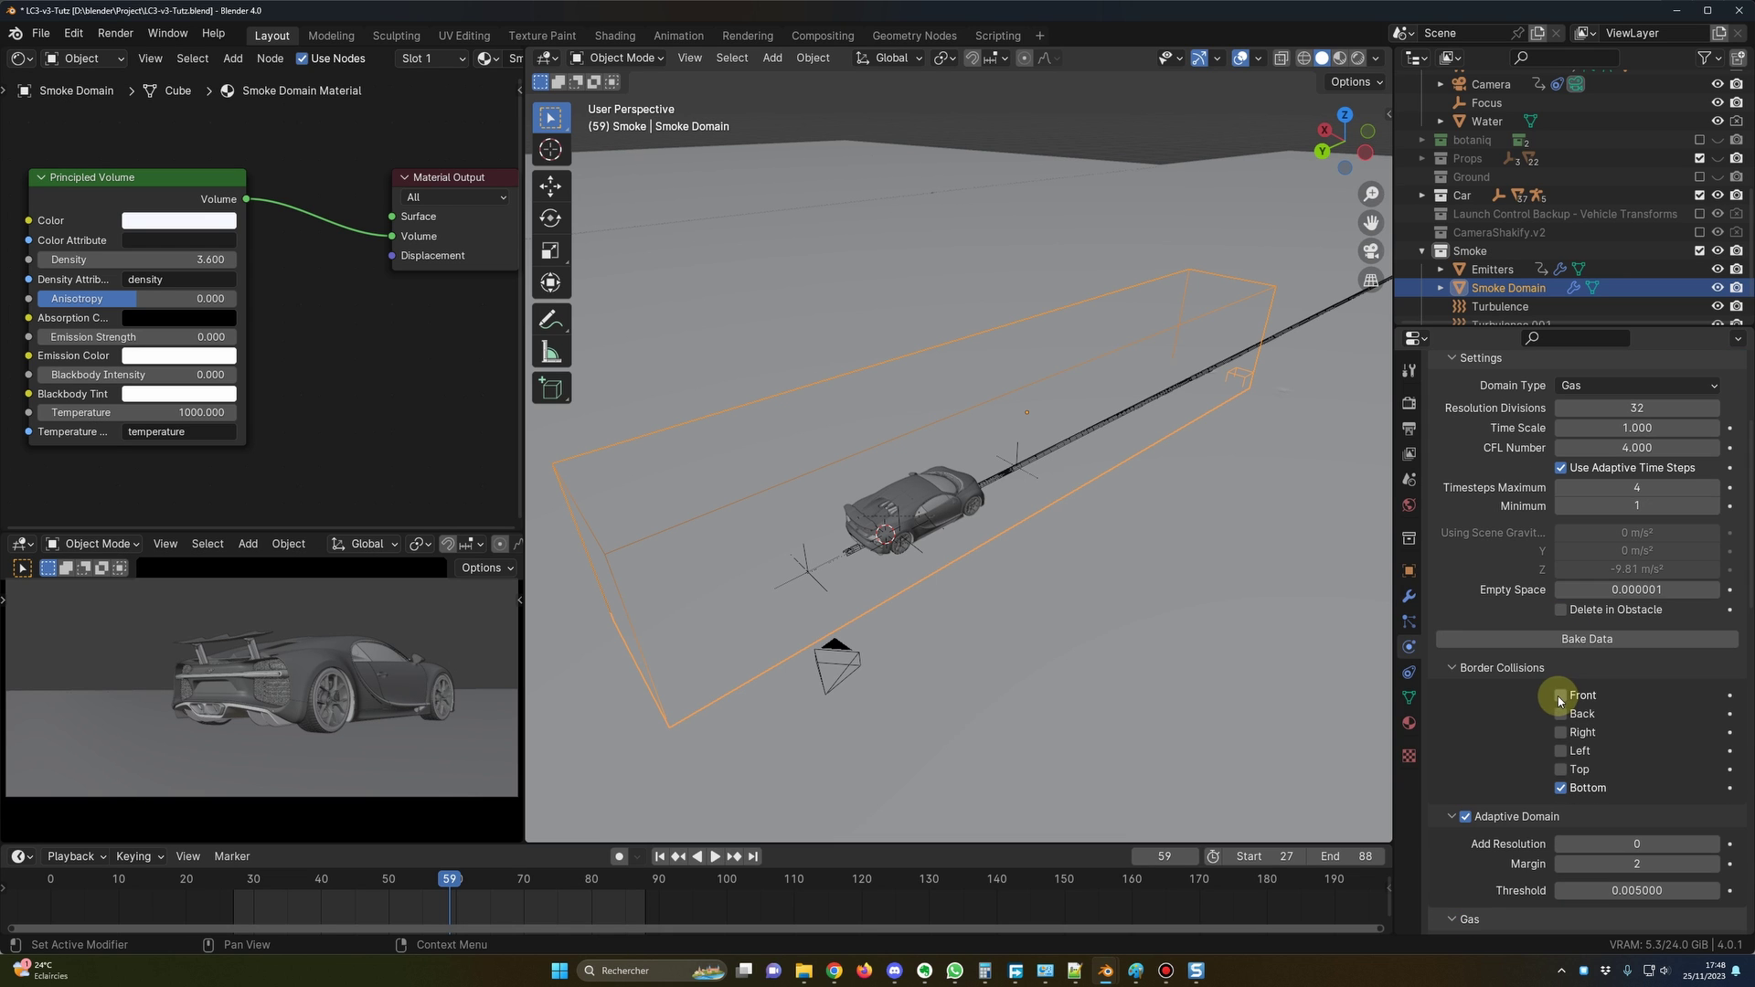
pyautogui.click(1582, 641)
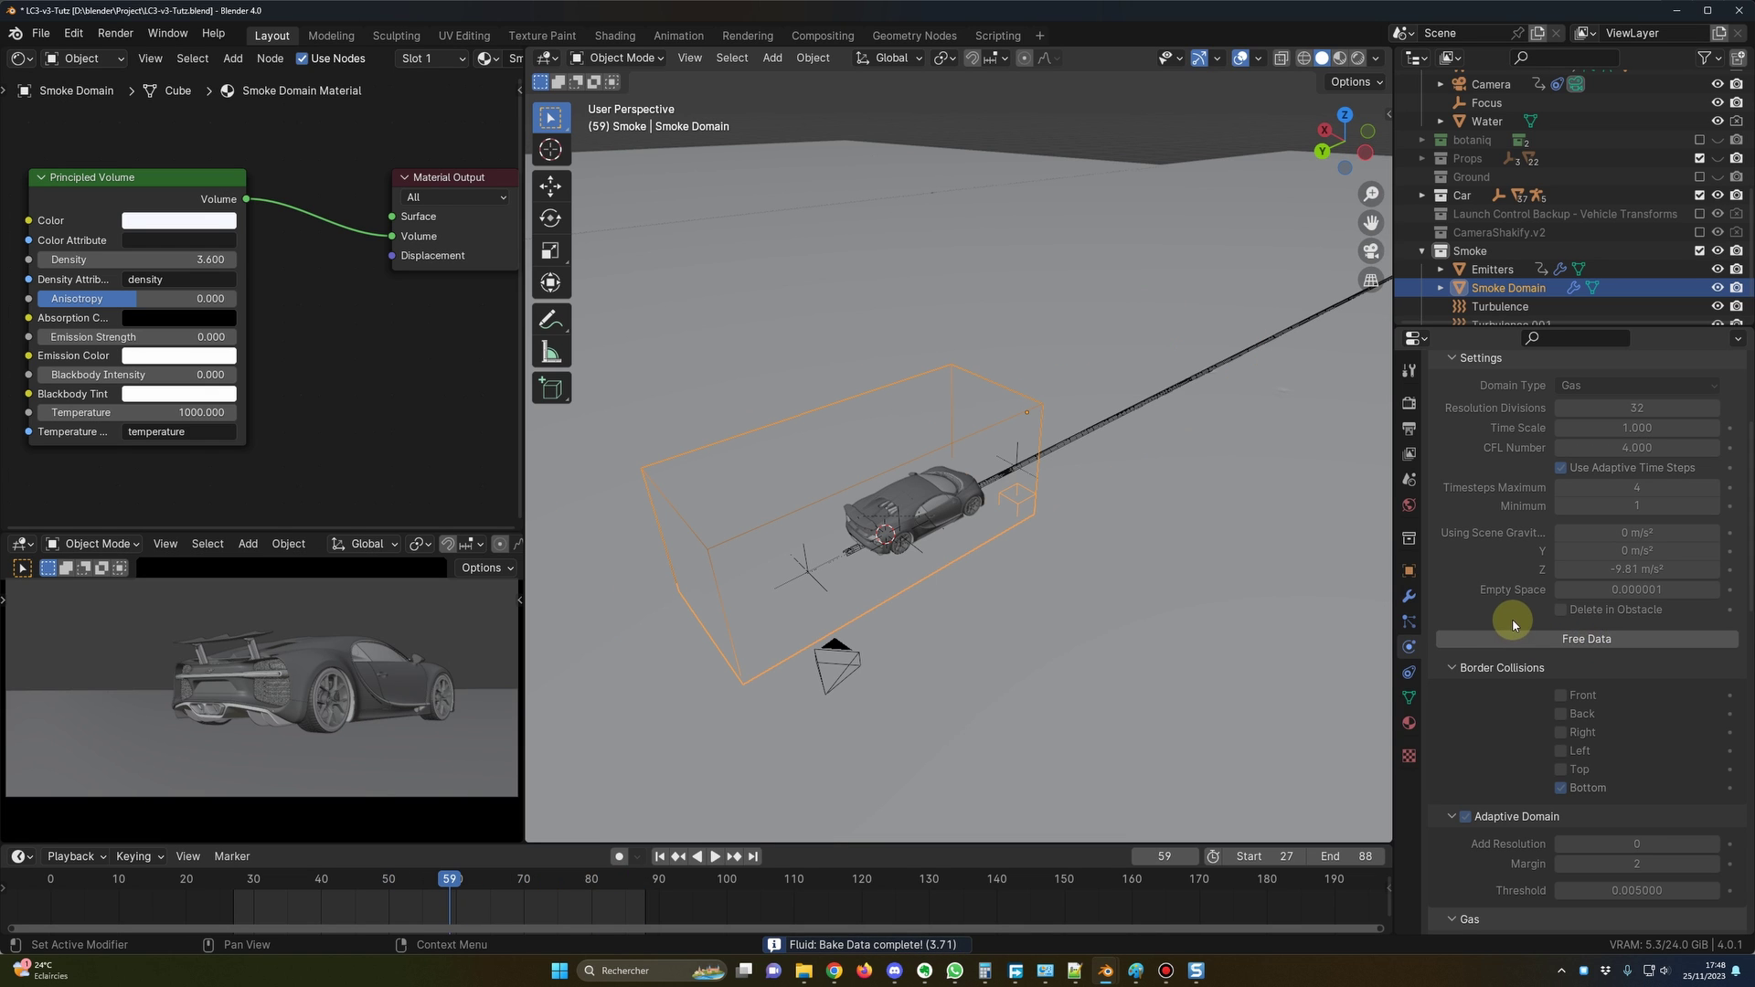
# Bake the Smoke Domain's noise on top of the baked simulation data.
pyautogui.scroll(-4, 1532, 626)
pyautogui.scroll(-9, 1533, 625)
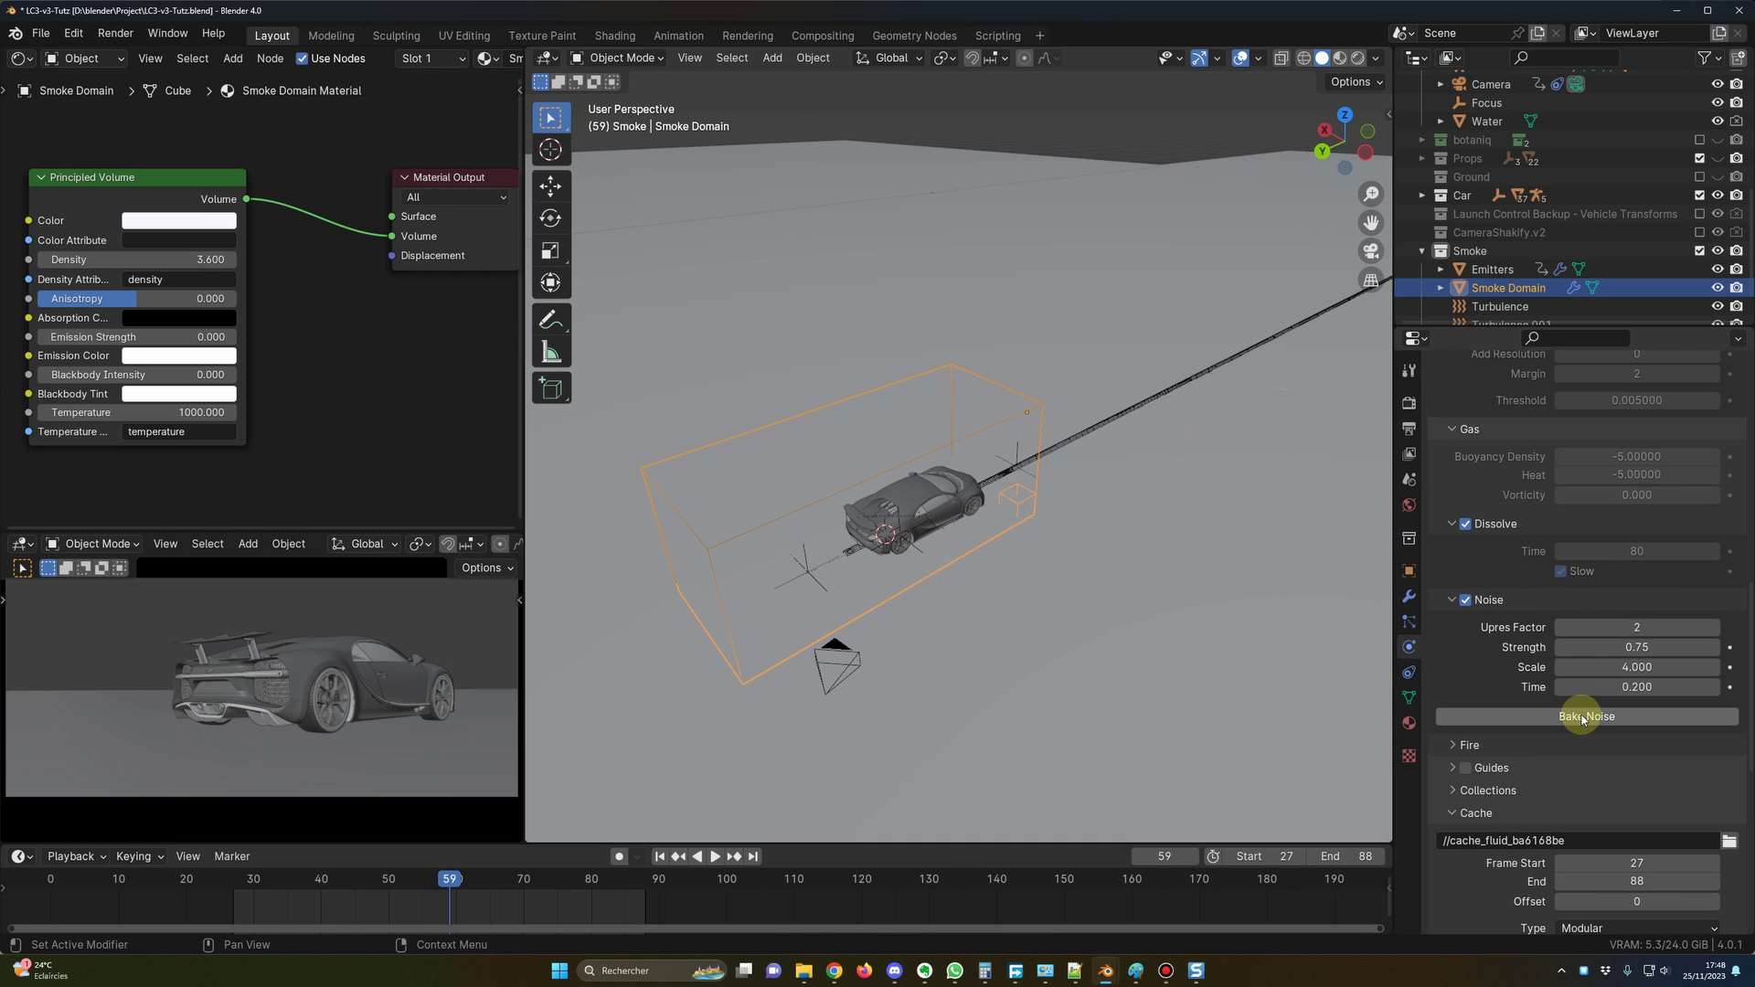
pyautogui.scroll(3, 1577, 695)
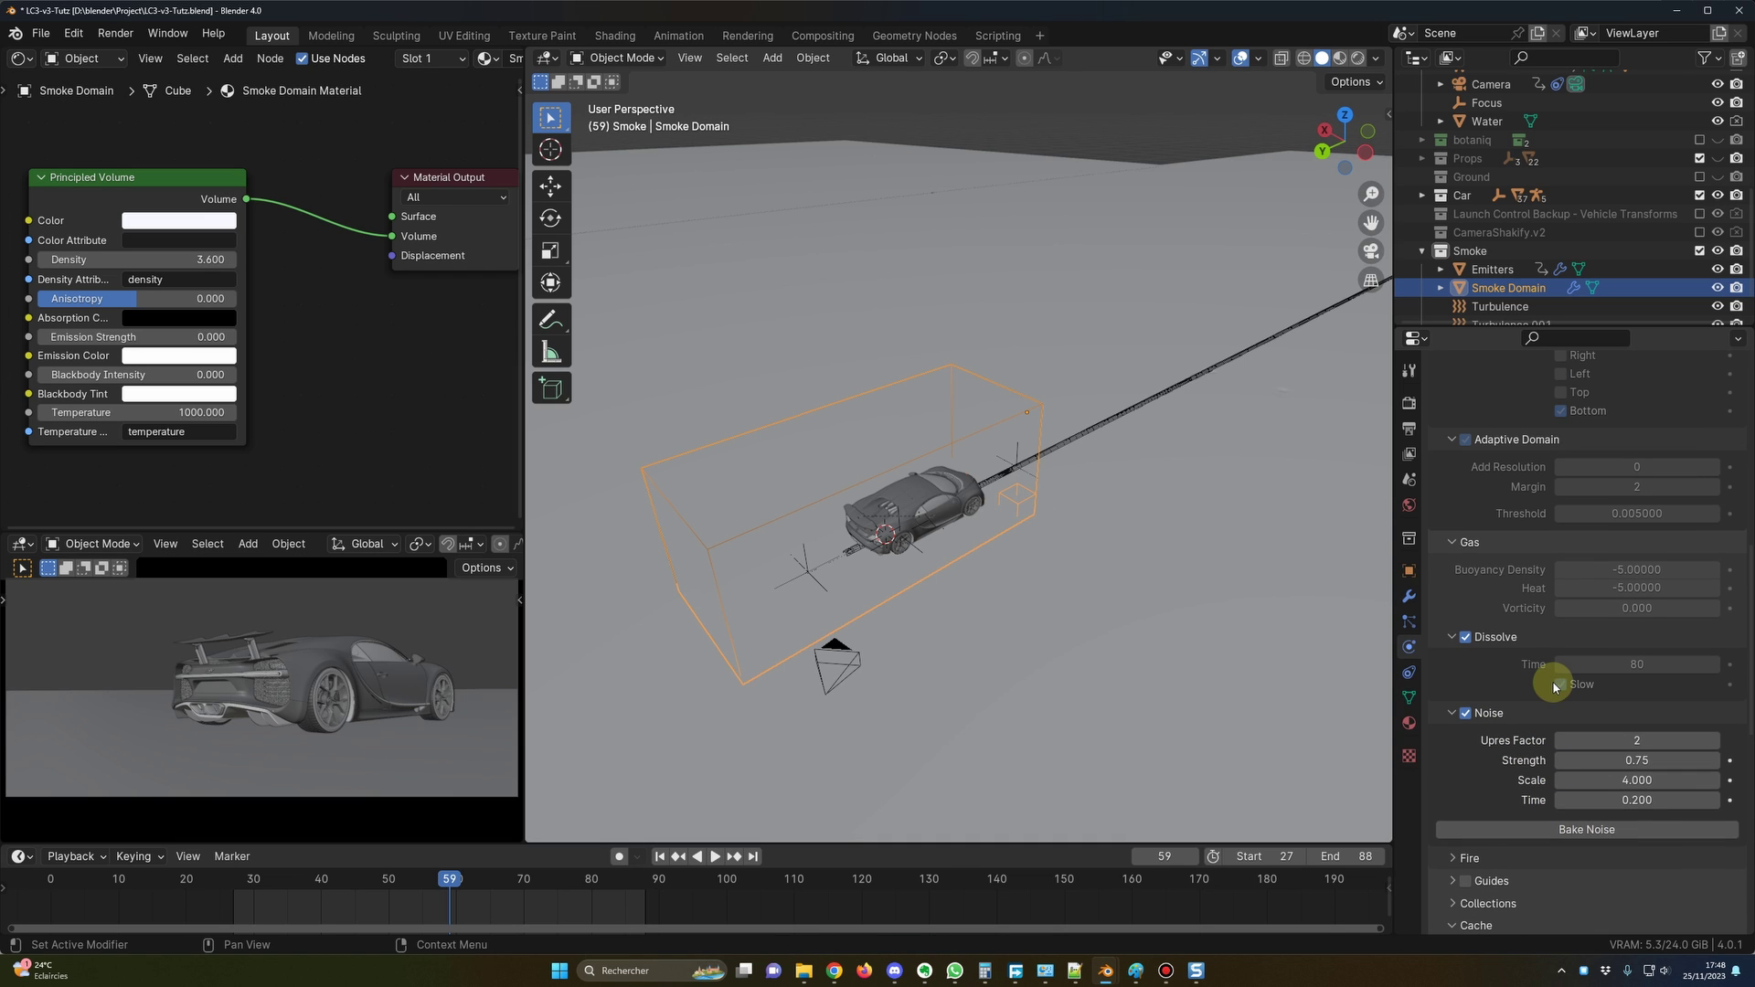
pyautogui.scroll(-2, 1545, 700)
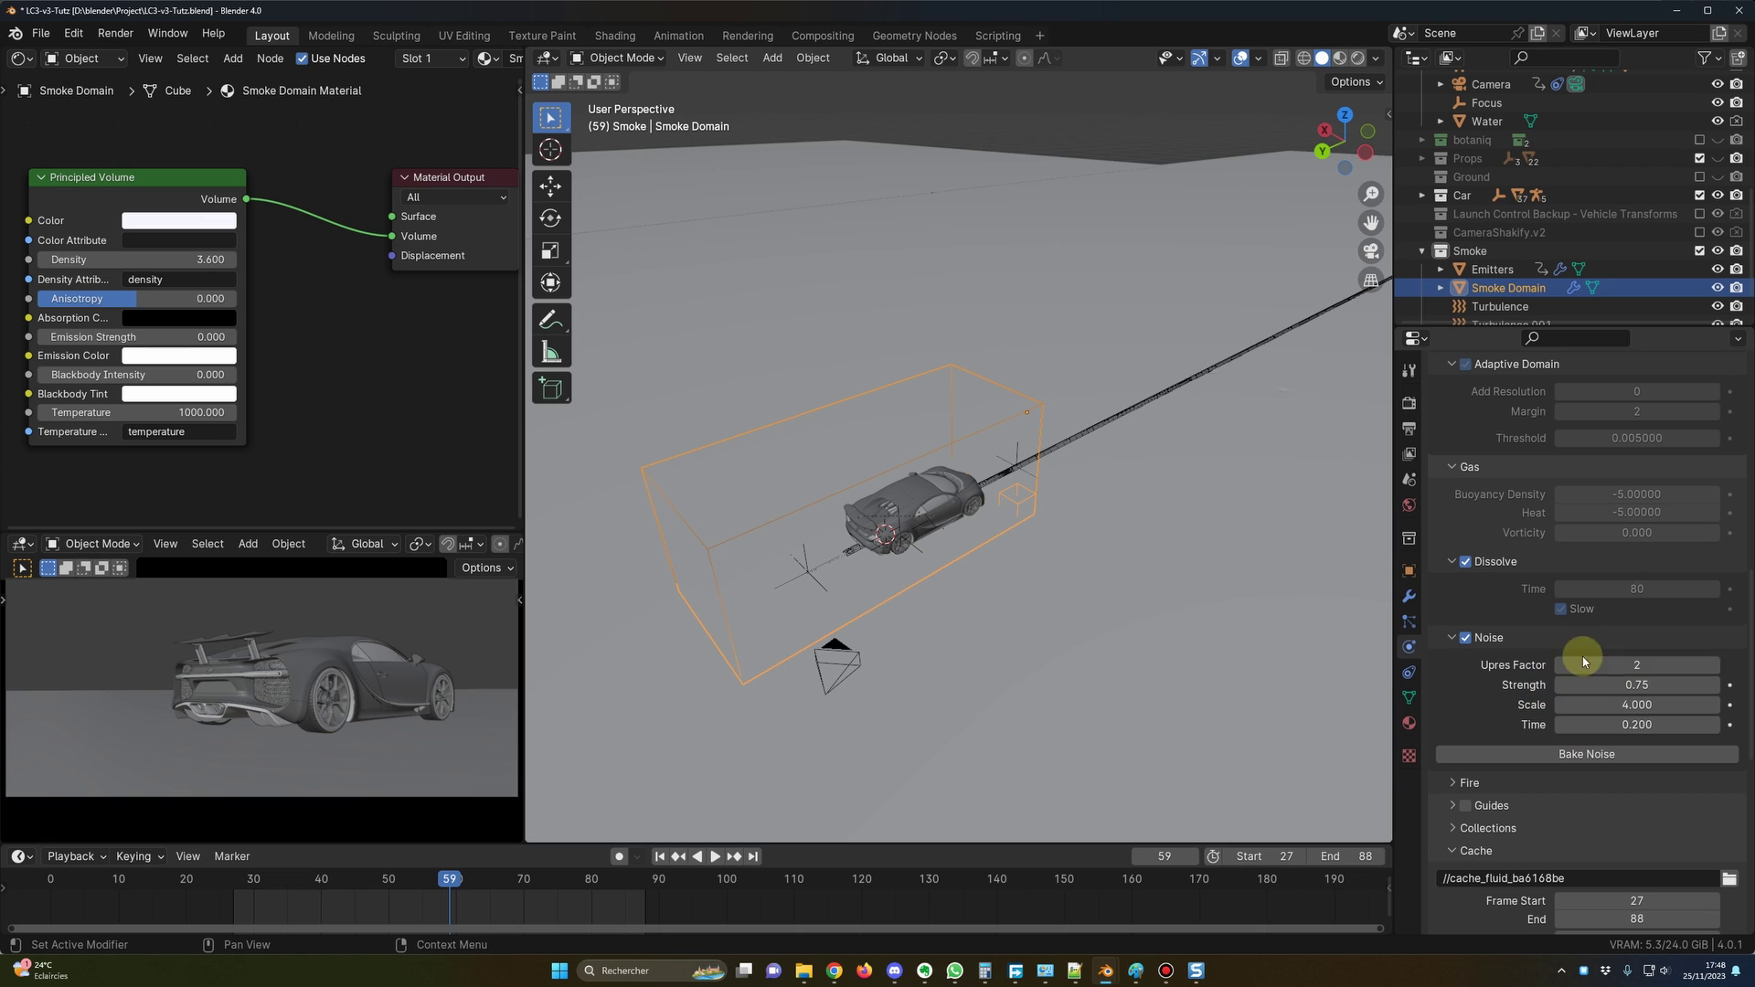
pyautogui.scroll(10, 1608, 659)
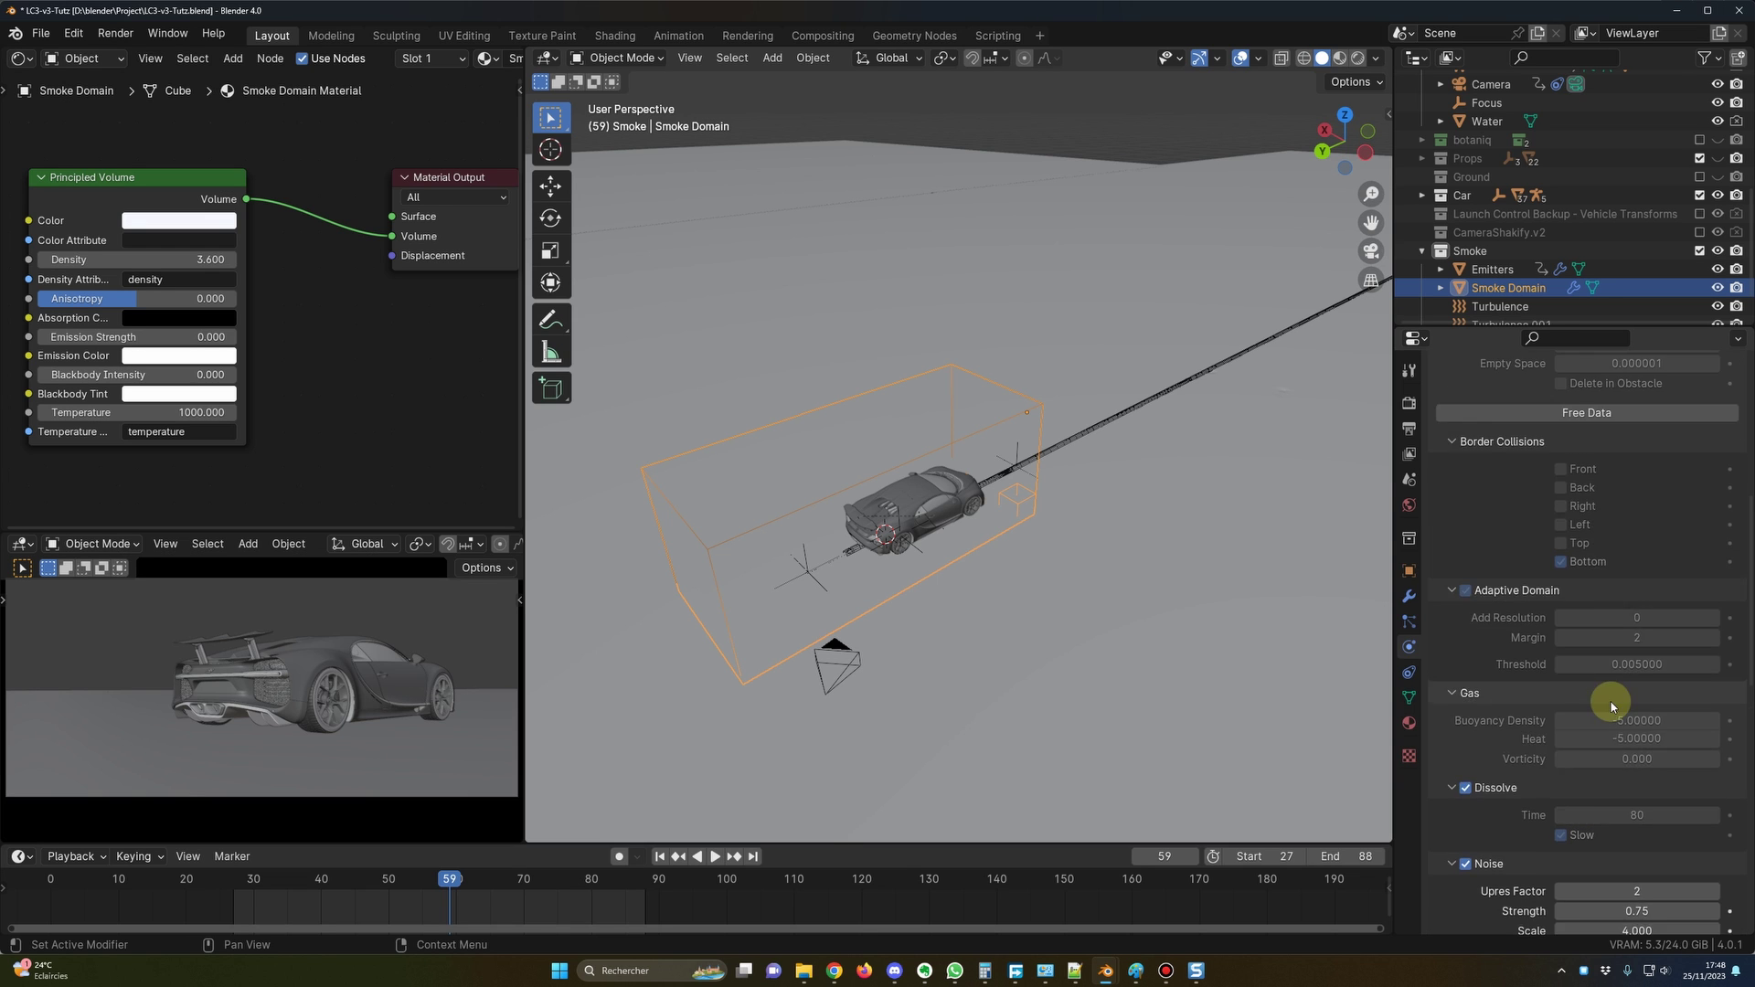
pyautogui.scroll(-18, 1611, 650)
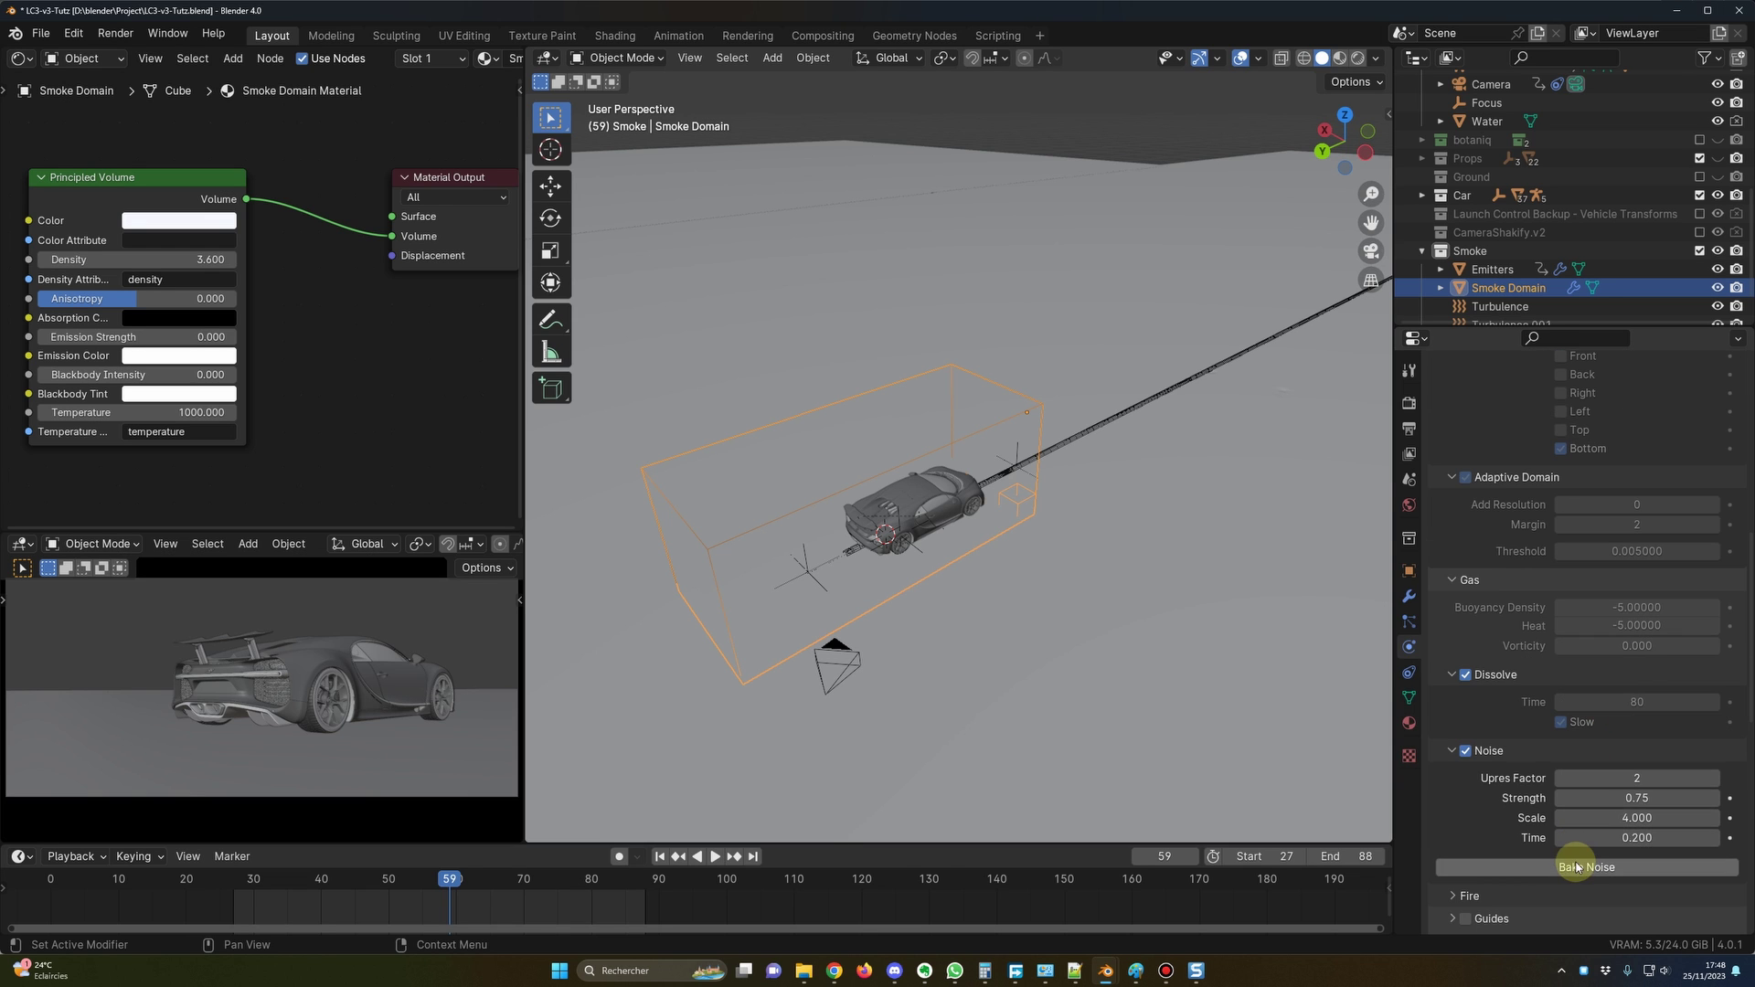
pyautogui.scroll(7, 1557, 812)
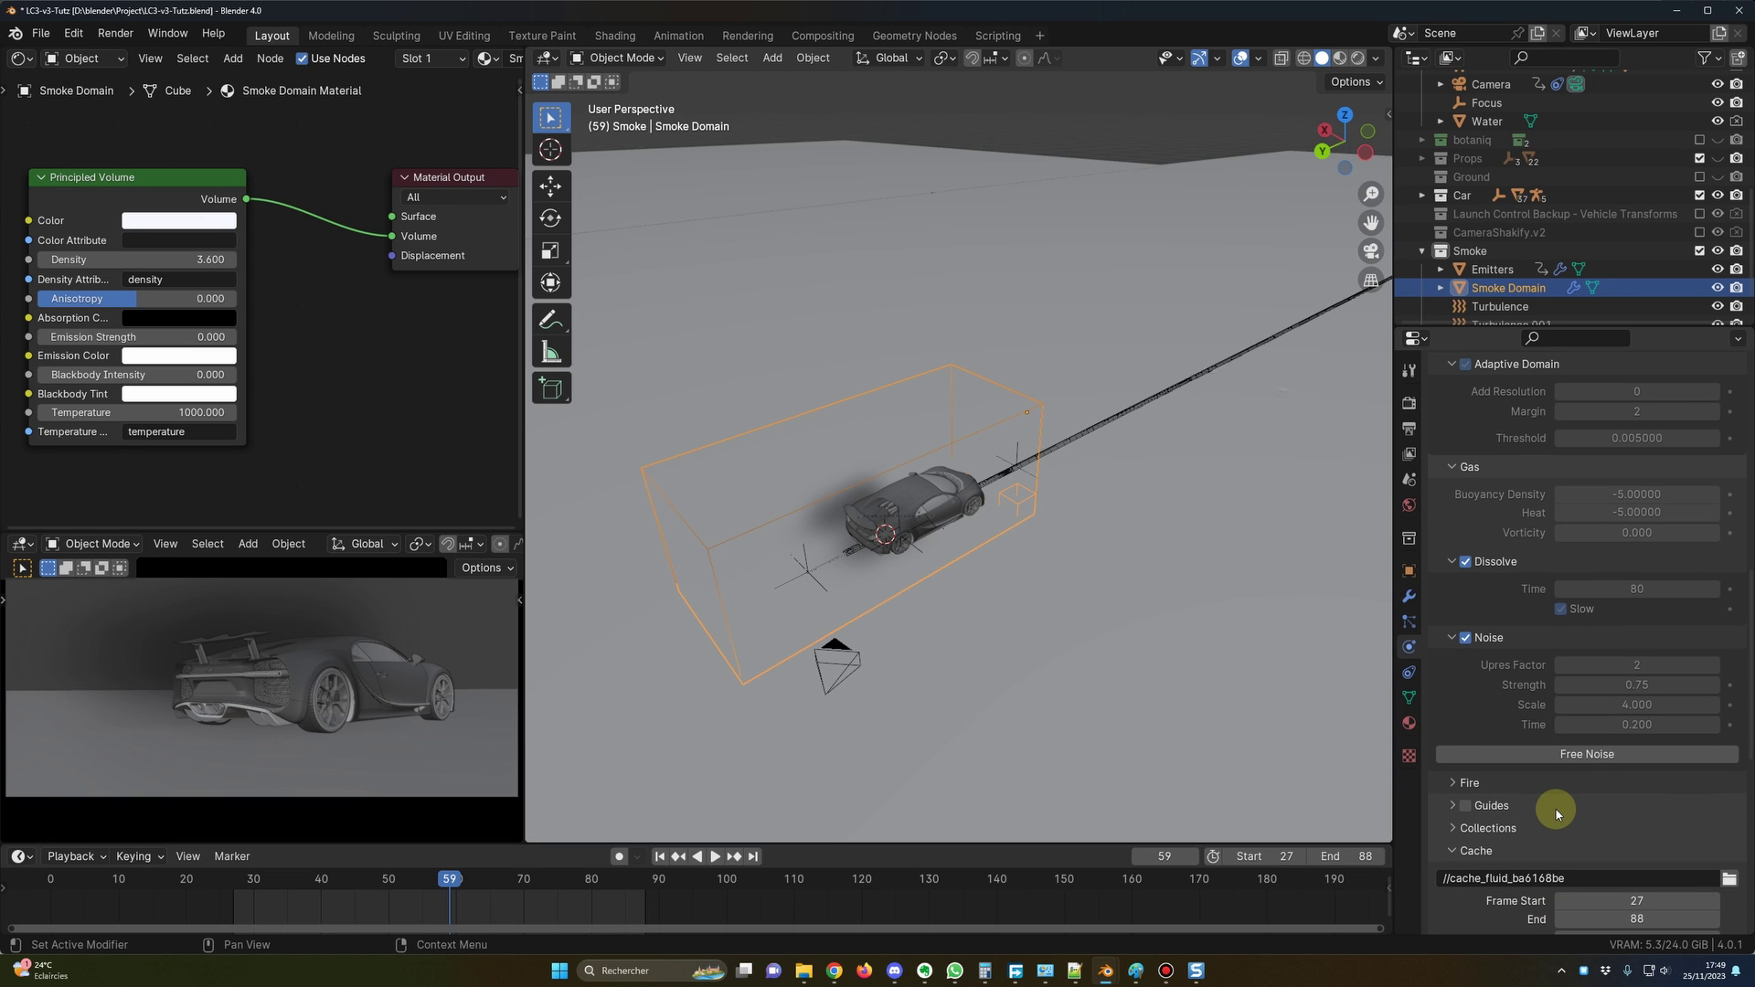
# Return the timeline to the start frame, 27, and review the Smoke Domain's border collision, adaptive domain and gas settings.
pyautogui.click(658, 857)
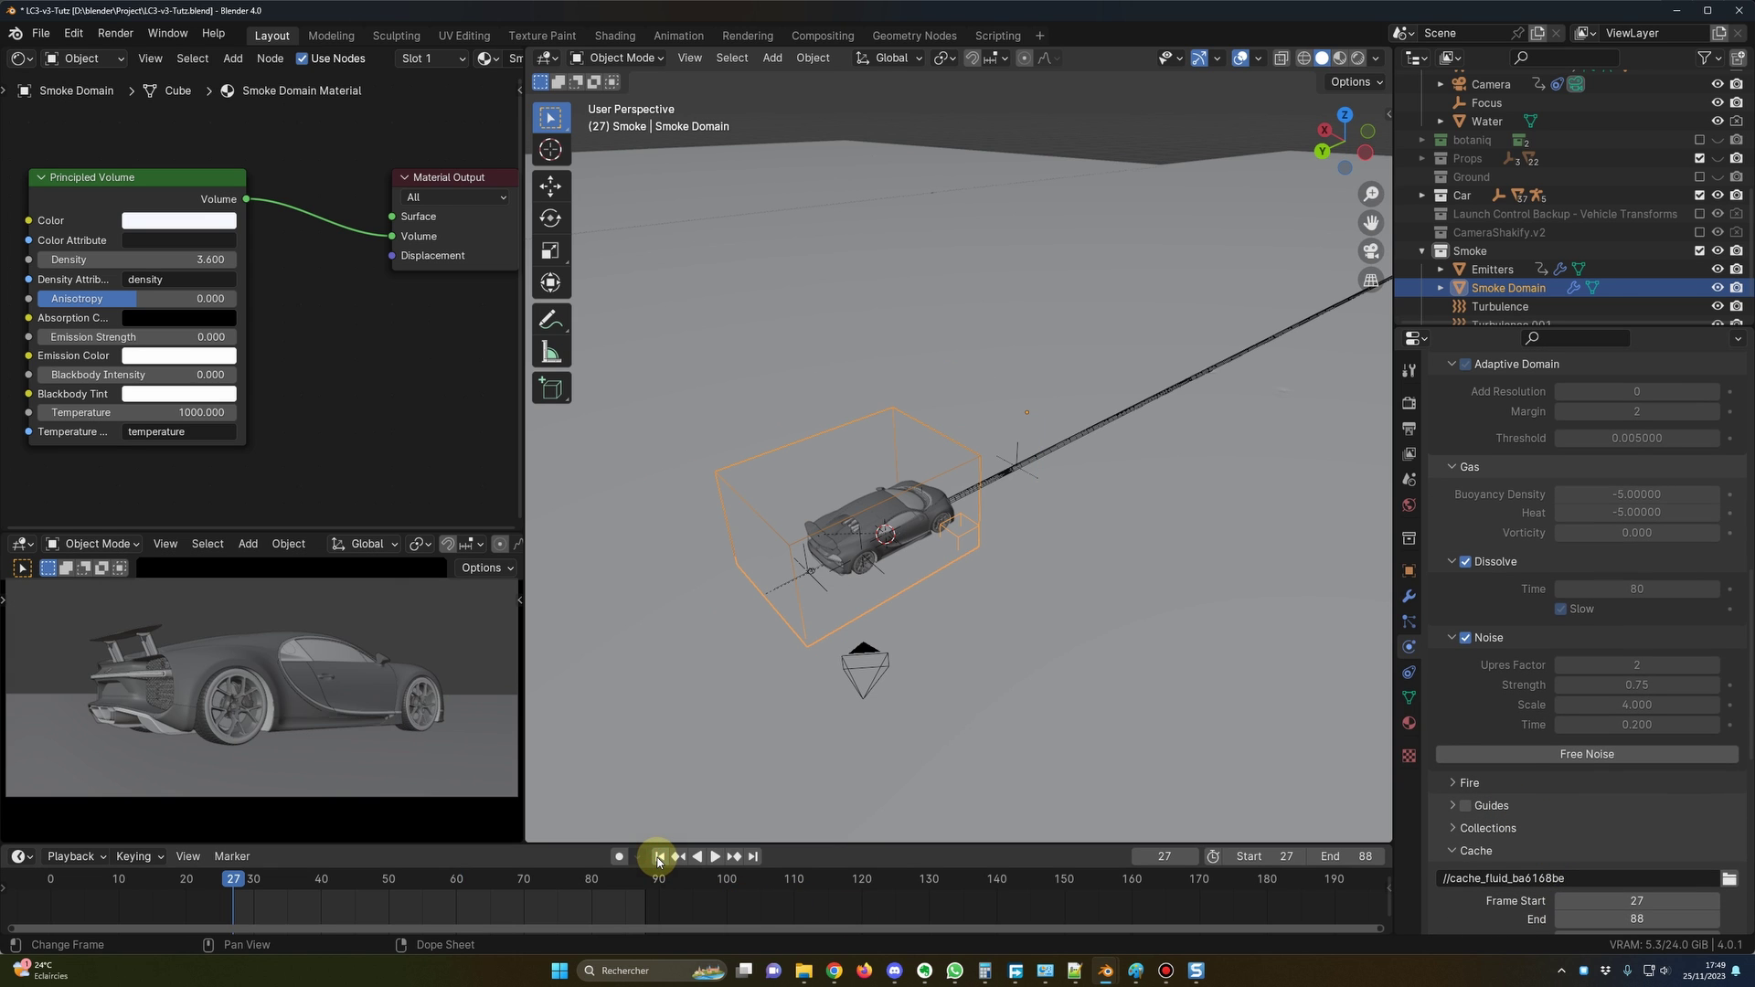
pyautogui.scroll(2, 1536, 736)
pyautogui.scroll(5, 1558, 672)
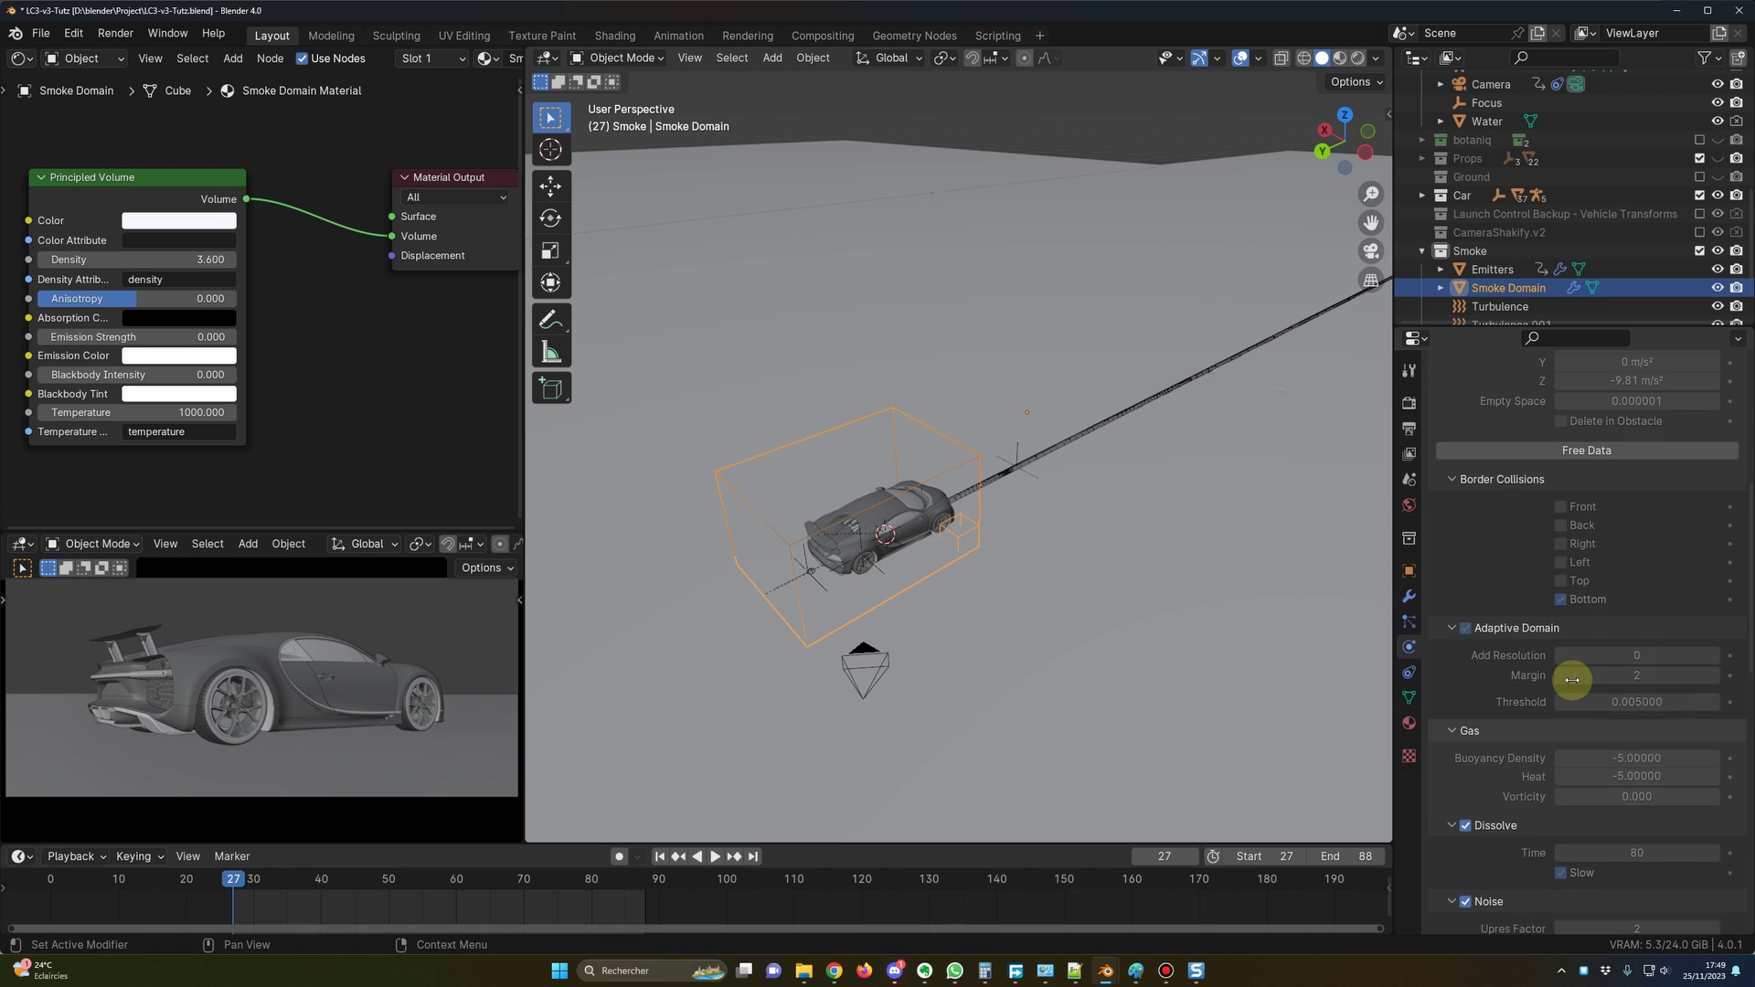
pyautogui.scroll(-1, 1545, 698)
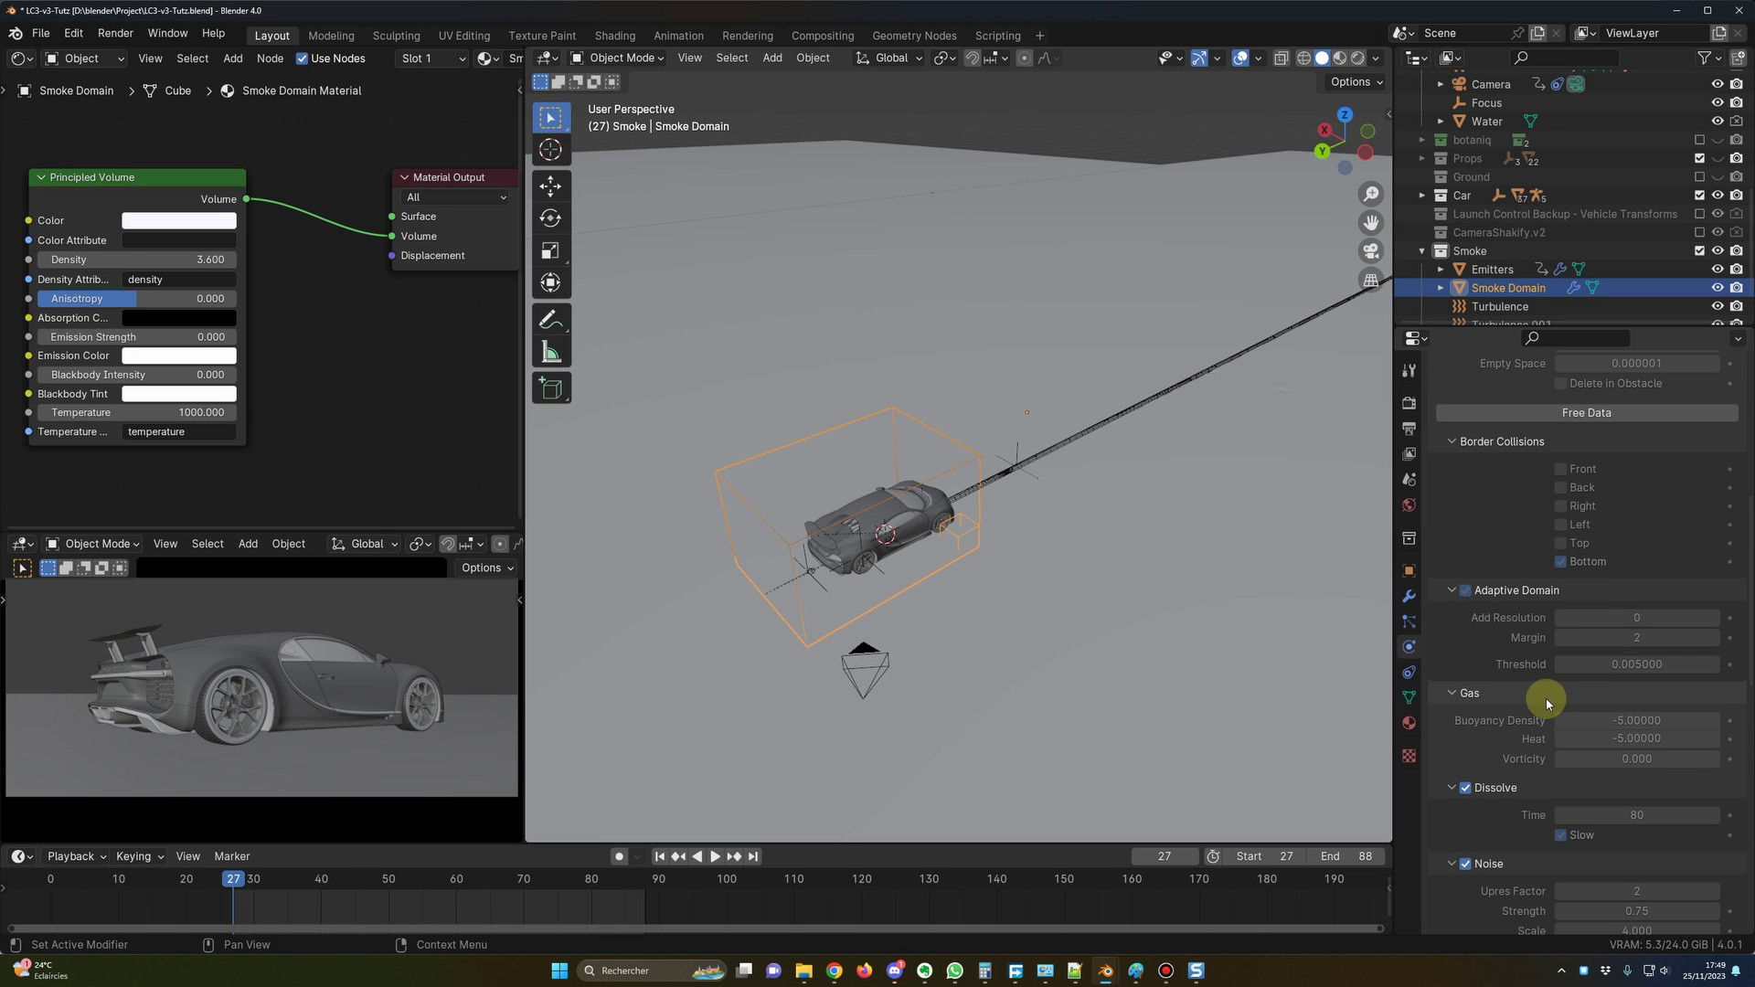